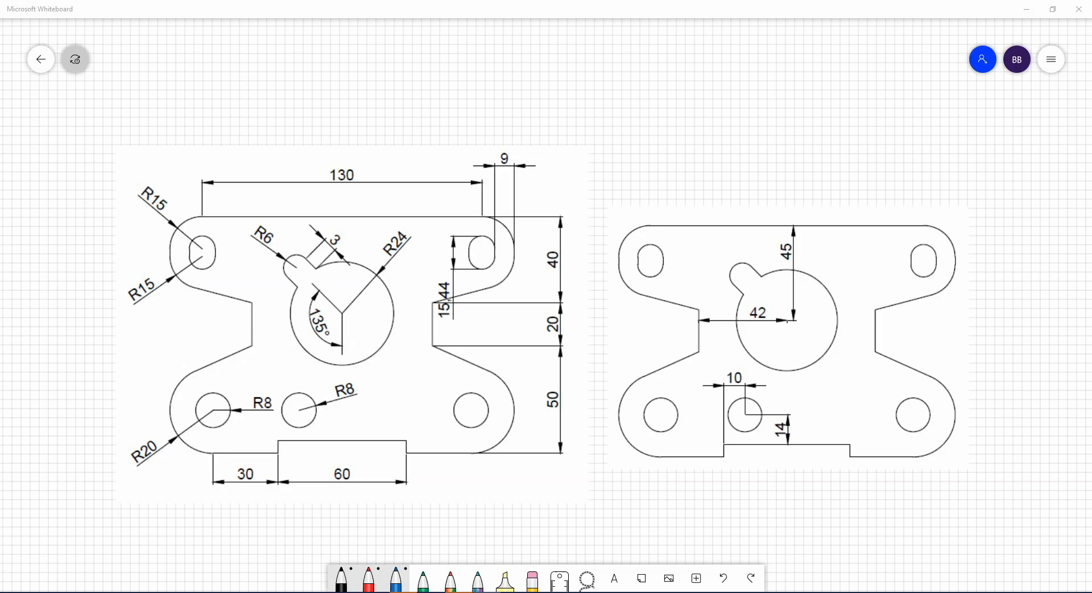
# Highlight the vertical centreline of the dimensioned plate drawing in yellow, extending beyond its upper and lower edges.
pyautogui.click(505, 579)
pyautogui.click(505, 579)
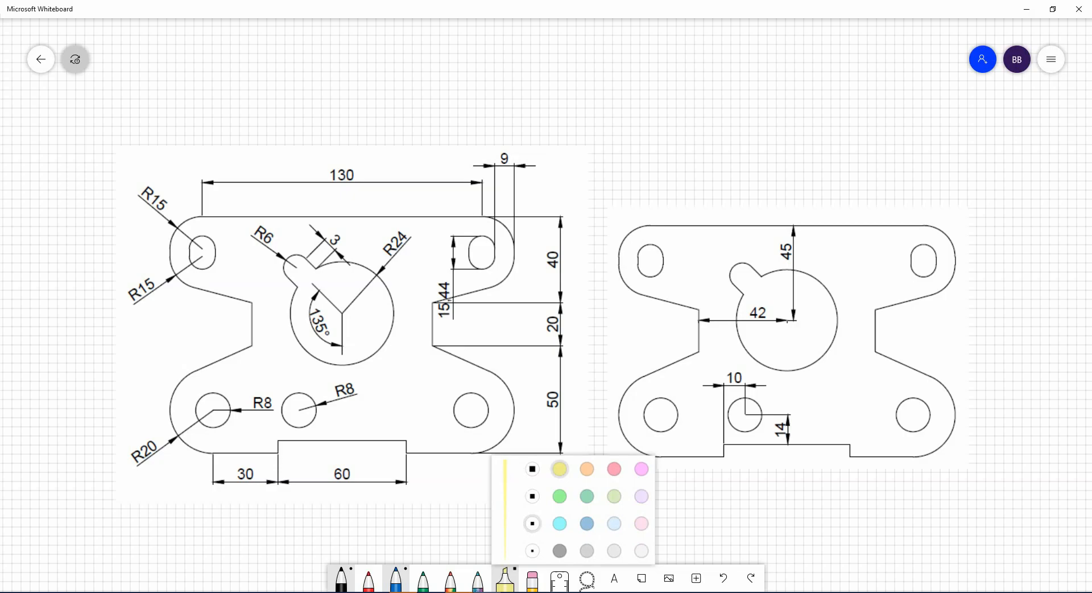
pyautogui.moveTo(342, 532); pyautogui.dragTo(340, 96)
pyautogui.moveTo(343, 184); pyautogui.dragTo(344, 439)
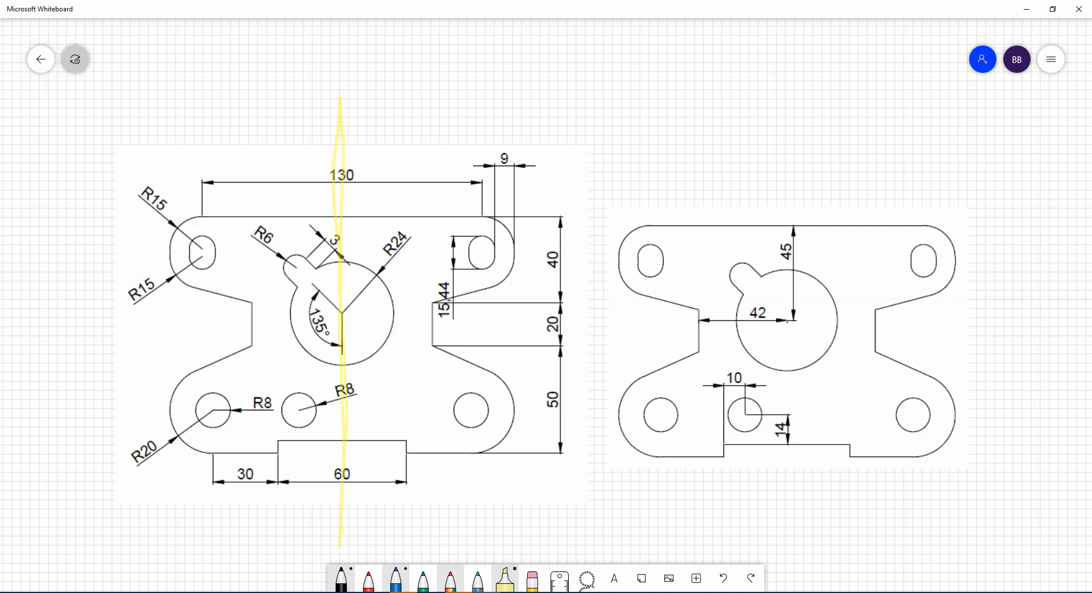
# Circle the R6 slot beside the central hole in red and remove the mark.
pyautogui.click(369, 579)
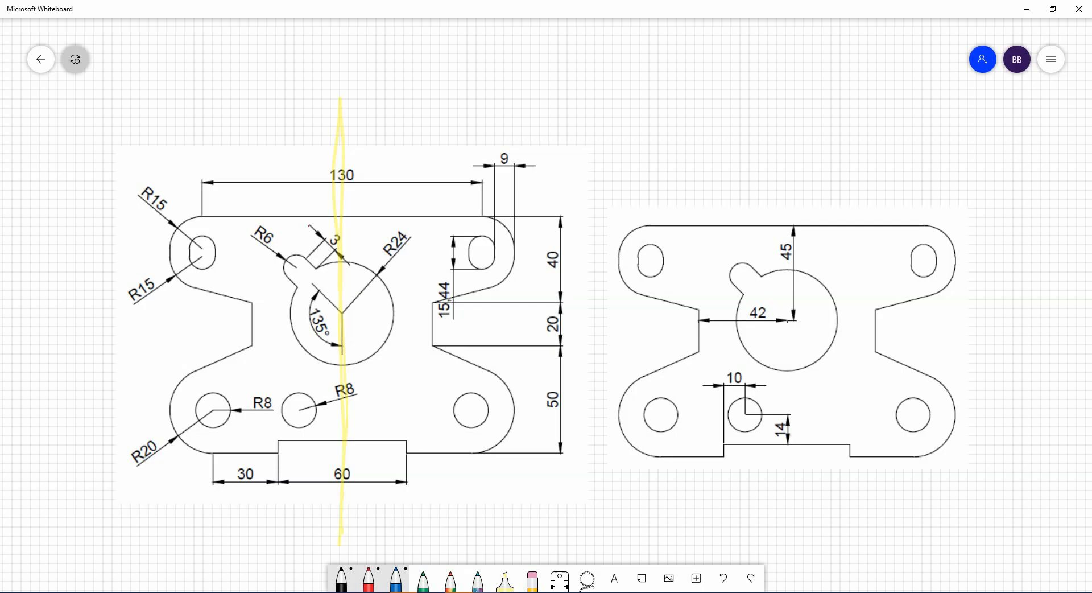
pyautogui.moveTo(310, 224)
pyautogui.mouseDown()
pyautogui.moveTo(332, 258)
pyautogui.moveTo(287, 220)
pyautogui.mouseUp()
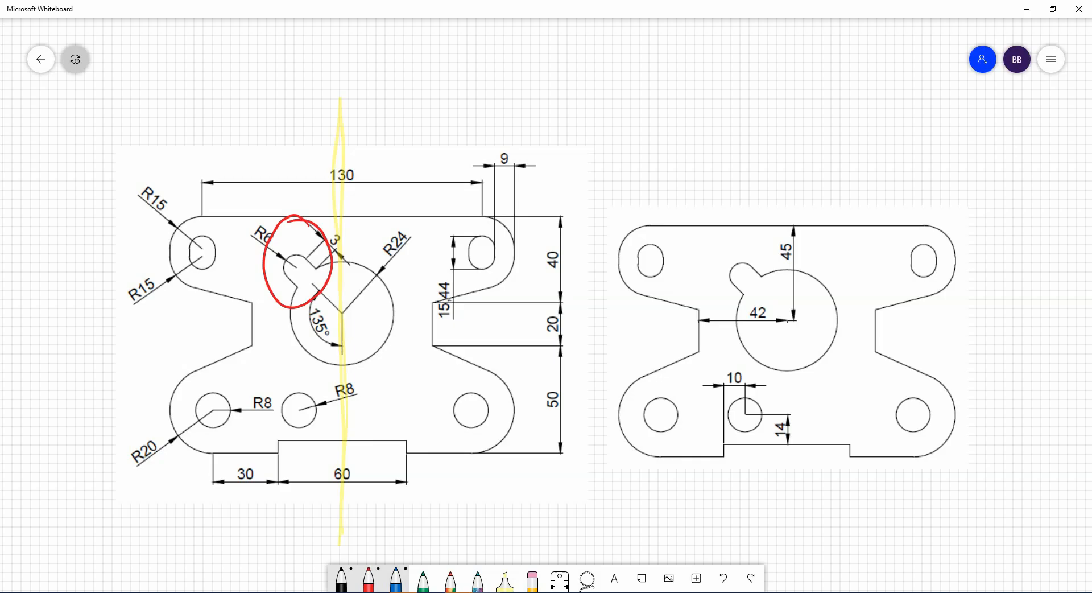
pyautogui.moveTo(293, 305)
pyautogui.mouseDown()
pyautogui.moveTo(322, 221)
pyautogui.moveTo(317, 300)
pyautogui.mouseUp()
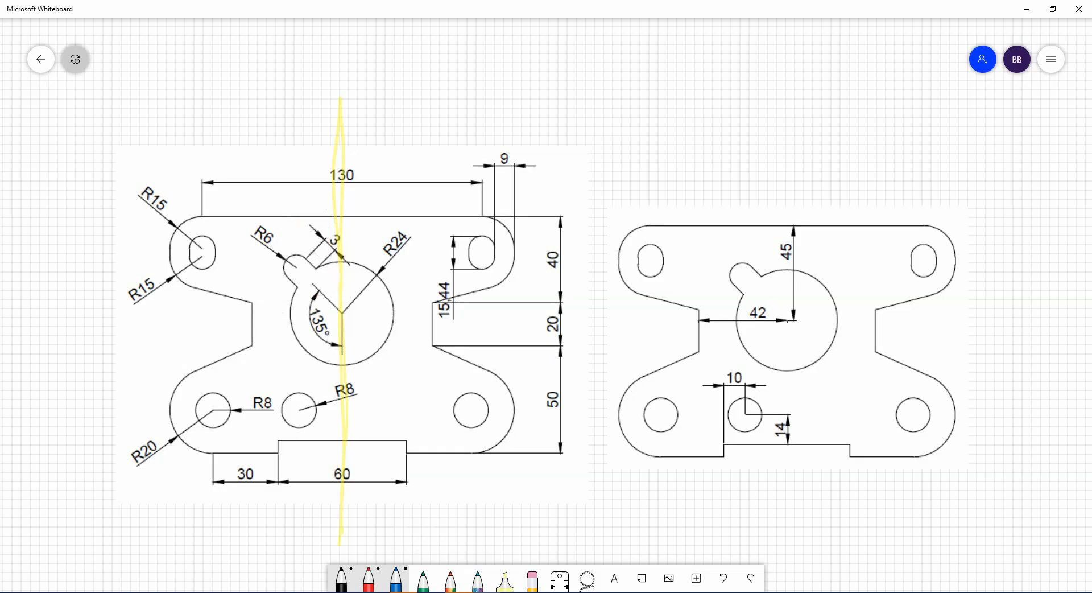
# Mark blue crosses where the centreline meets the upper edge and notch, at the notch's lower-left corner, and at the left R20 and R15 arc ends.
pyautogui.scroll(5, 547, 306)
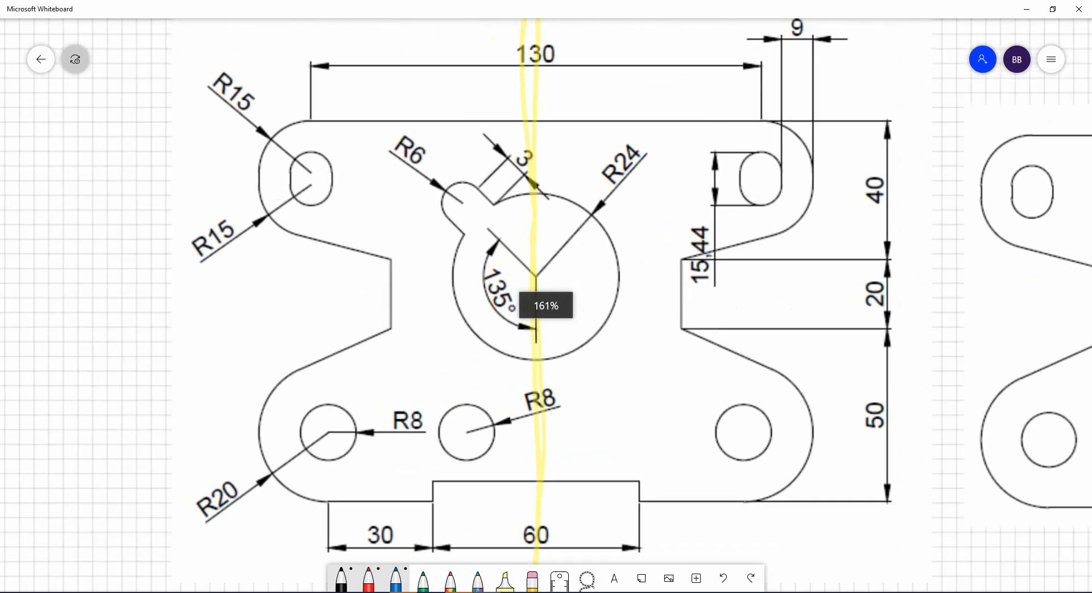
pyautogui.scroll(-1, 713, 150)
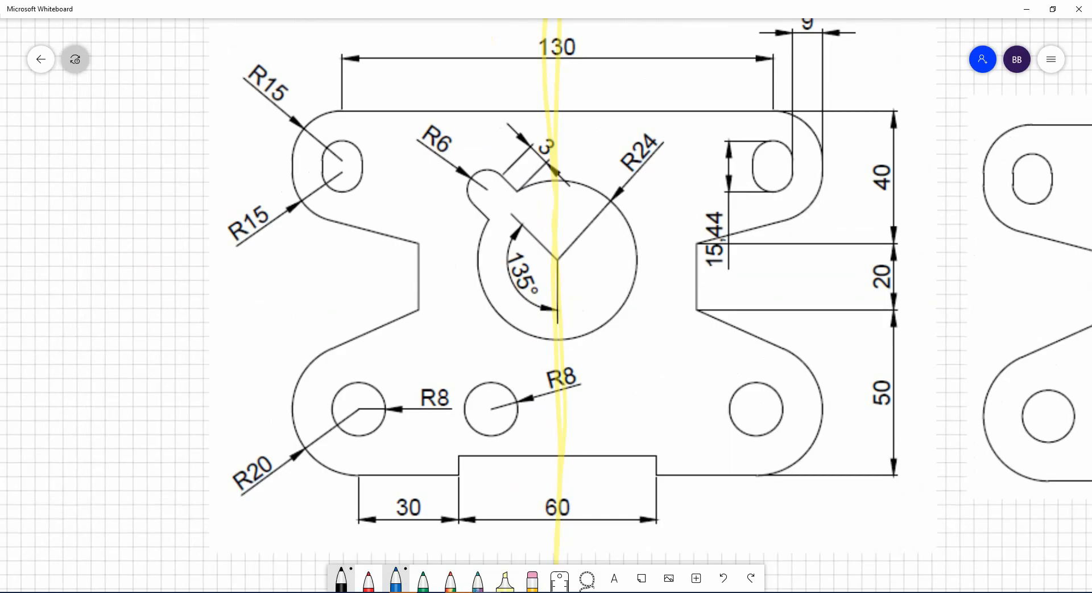
pyautogui.moveTo(552, 467); pyautogui.dragTo(569, 447)
pyautogui.moveTo(552, 447); pyautogui.dragTo(571, 469)
pyautogui.moveTo(549, 117)
pyautogui.mouseDown()
pyautogui.moveTo(575, 94)
pyautogui.moveTo(566, 126)
pyautogui.mouseUp()
pyautogui.moveTo(452, 480); pyautogui.dragTo(463, 467)
pyautogui.moveTo(458, 467); pyautogui.dragTo(467, 482)
pyautogui.moveTo(349, 483)
pyautogui.mouseDown()
pyautogui.moveTo(361, 460)
pyautogui.moveTo(364, 486)
pyautogui.mouseUp()
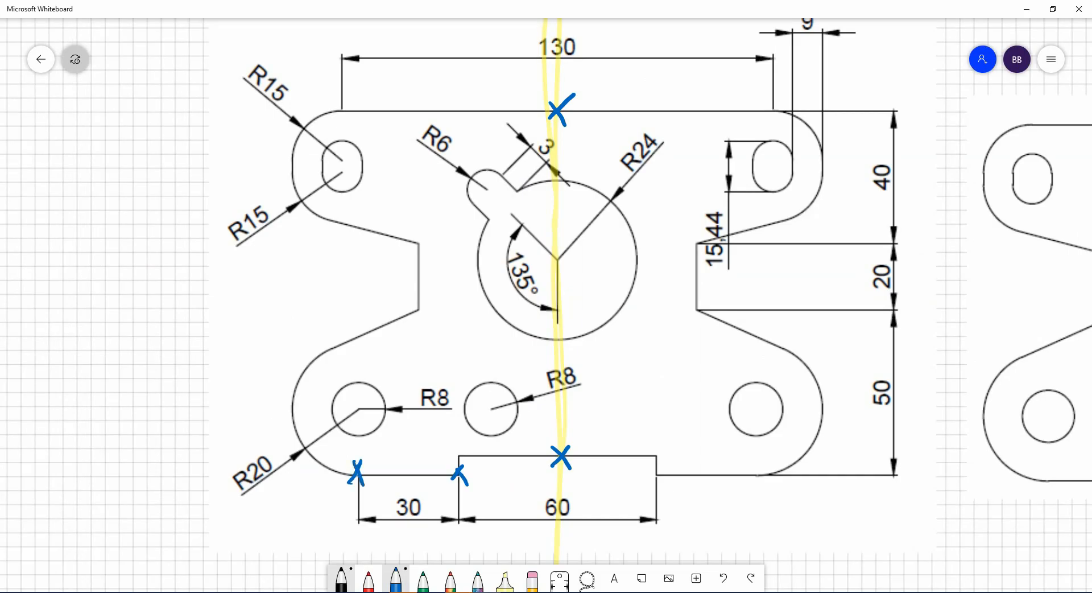
pyautogui.moveTo(334, 119)
pyautogui.mouseDown()
pyautogui.moveTo(347, 101)
pyautogui.moveTo(348, 125)
pyautogui.mouseUp()
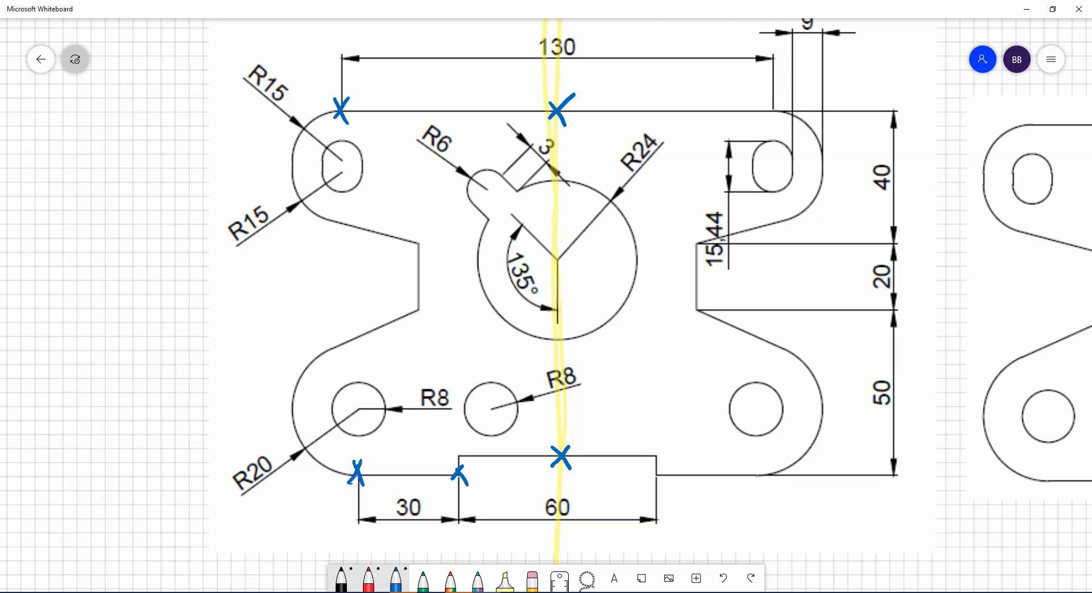
# Circle in red the R20 and R15 tangent points and the two waist corners on the plate's left side.
pyautogui.moveTo(344, 319)
pyautogui.mouseDown()
pyautogui.moveTo(362, 344)
pyautogui.moveTo(343, 328)
pyautogui.mouseUp()
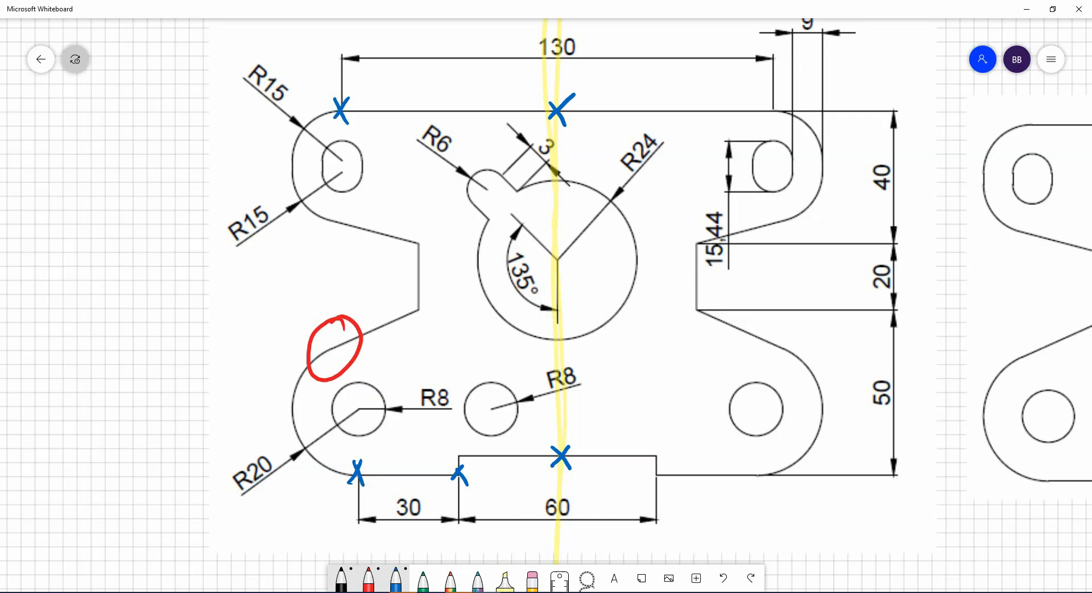
pyautogui.moveTo(414, 295)
pyautogui.mouseDown()
pyautogui.moveTo(405, 303)
pyautogui.moveTo(424, 293)
pyautogui.mouseUp()
pyautogui.moveTo(421, 229)
pyautogui.mouseDown()
pyautogui.moveTo(409, 239)
pyautogui.moveTo(434, 229)
pyautogui.mouseUp()
pyautogui.moveTo(331, 203); pyautogui.dragTo(342, 197)
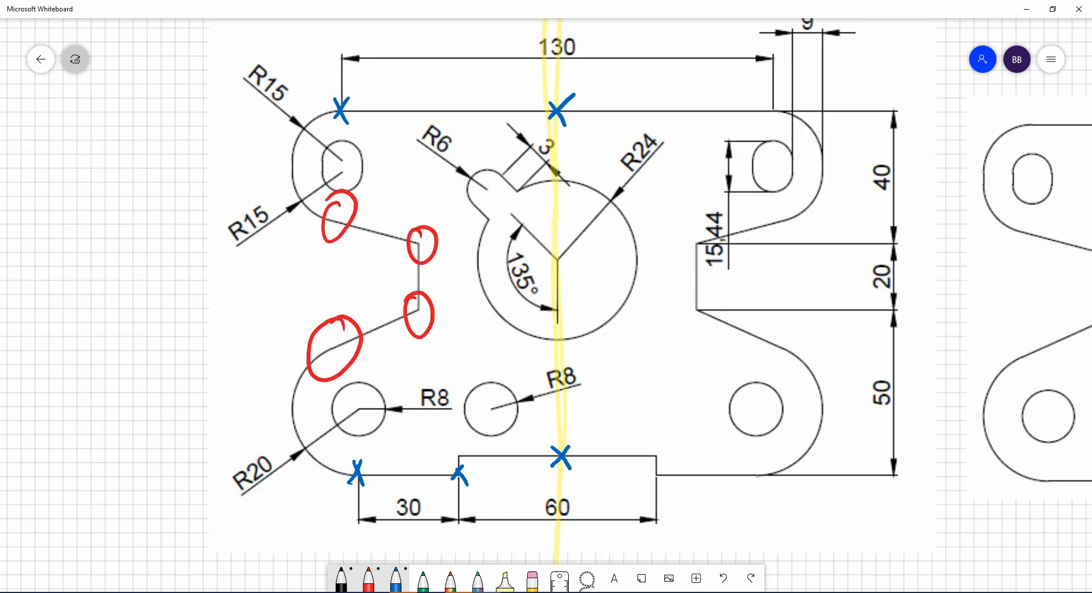
# Write TAN in green beside the R20 tangent point on the plate's left side.
pyautogui.click(423, 579)
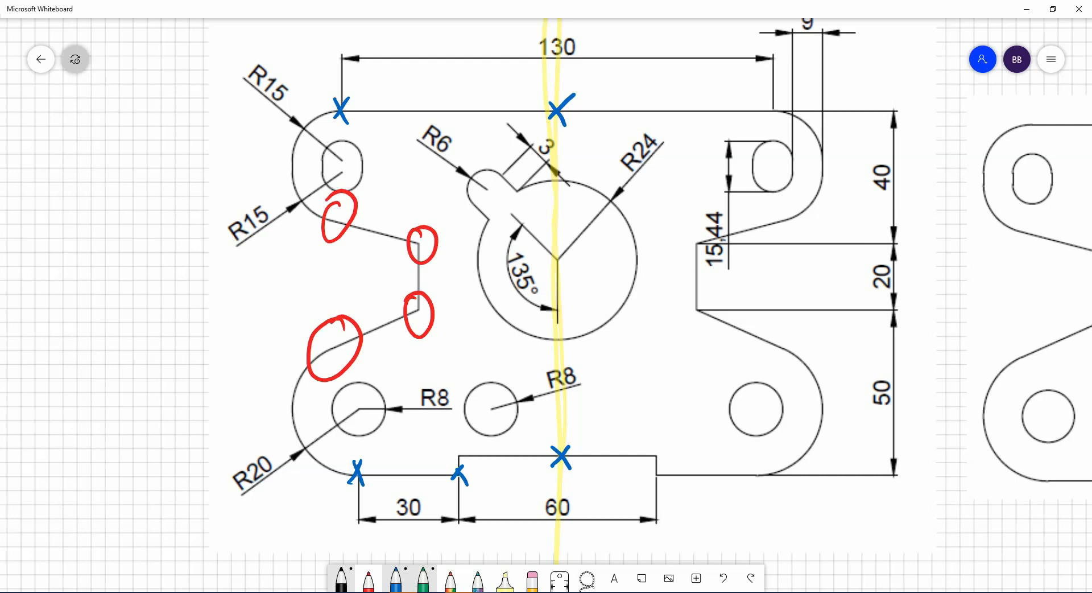
pyautogui.moveTo(228, 333)
pyautogui.mouseDown()
pyautogui.moveTo(261, 298)
pyautogui.moveTo(249, 341)
pyautogui.mouseUp()
pyautogui.moveTo(256, 336)
pyautogui.mouseDown()
pyautogui.moveTo(262, 316)
pyautogui.moveTo(278, 328)
pyautogui.moveTo(294, 291)
pyautogui.mouseUp()
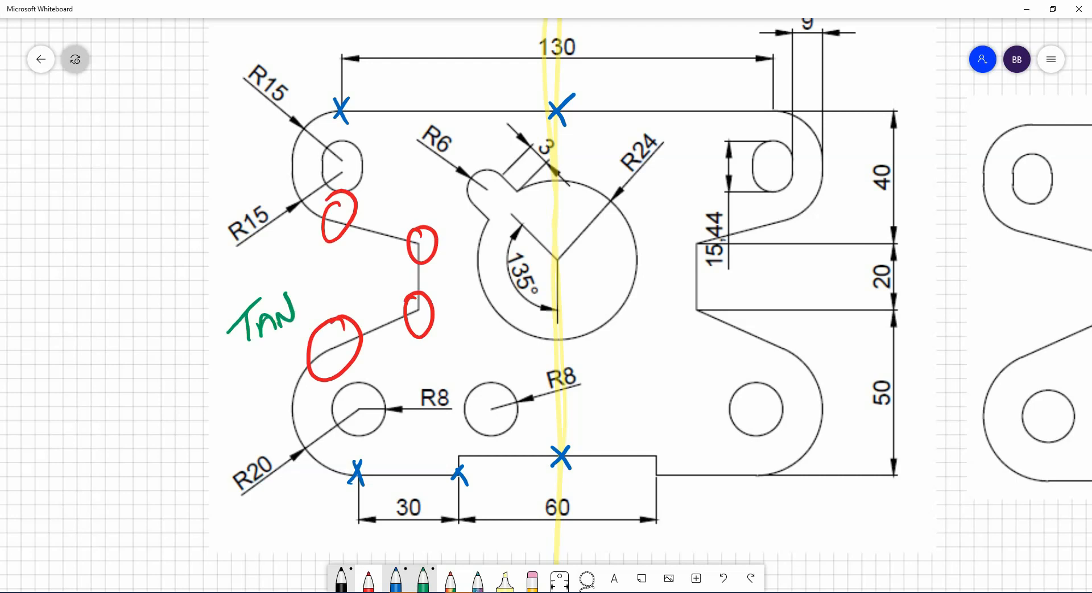
# Mark the two left waist corners with green dots and sketch the R20 circle's remaining arc with a stroke across it.
pyautogui.moveTo(419, 305); pyautogui.dragTo(420, 311)
pyautogui.moveTo(415, 238); pyautogui.dragTo(417, 246)
pyautogui.moveTo(327, 353)
pyautogui.mouseDown()
pyautogui.moveTo(387, 358)
pyautogui.moveTo(407, 390)
pyautogui.moveTo(411, 448)
pyautogui.moveTo(373, 479)
pyautogui.mouseUp()
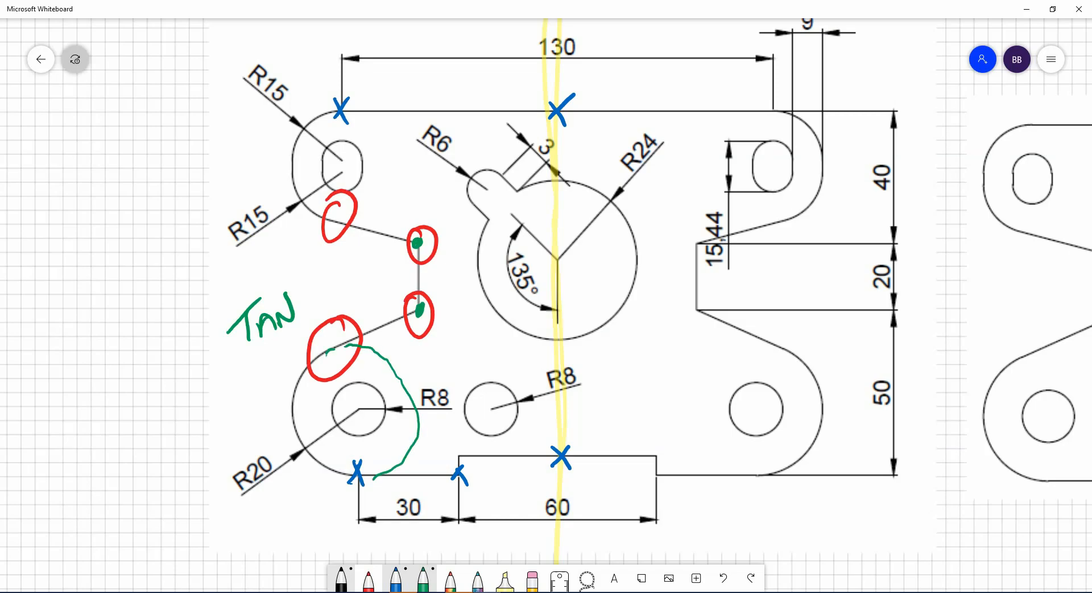
pyautogui.moveTo(406, 356); pyautogui.dragTo(389, 417)
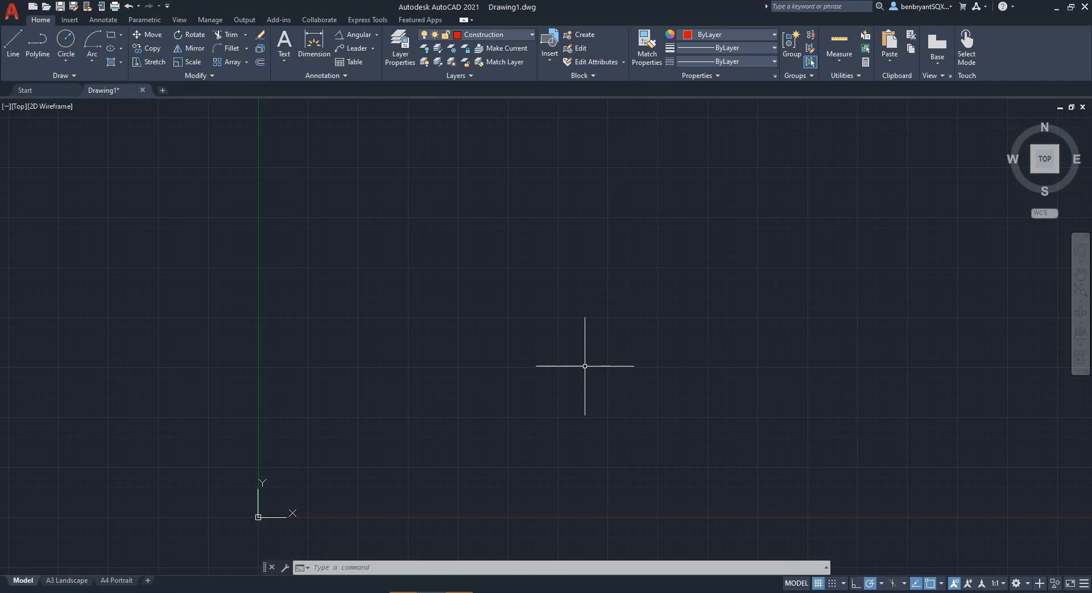
# Switch to AutoCAD and set the drawing units' length precision to 0.00.
pyautogui.write('units')
pyautogui.press('Return')
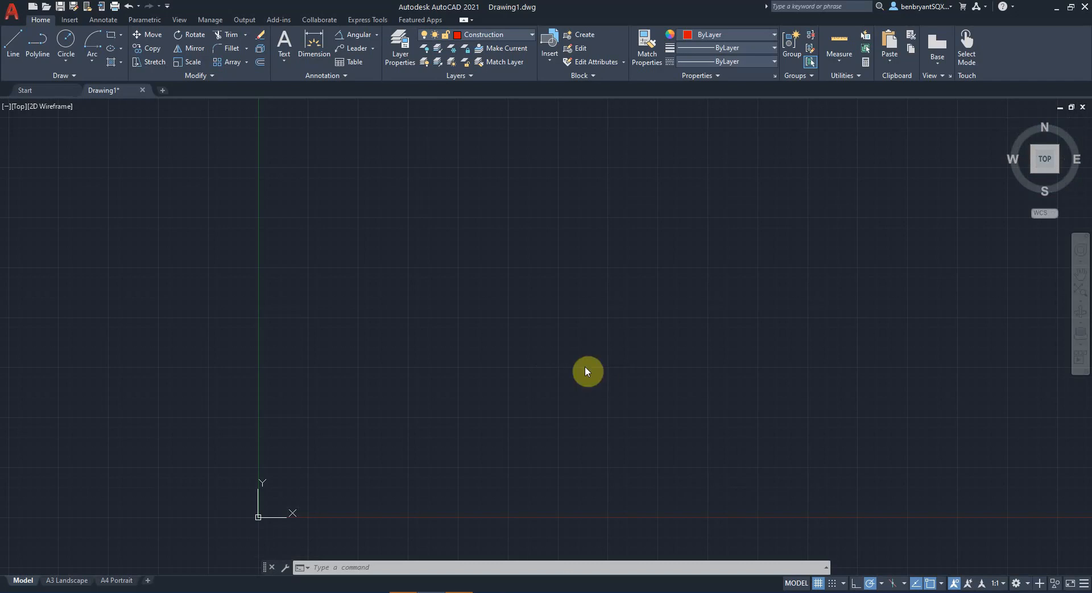
pyautogui.moveTo(464, 148); pyautogui.dragTo(447, 206)
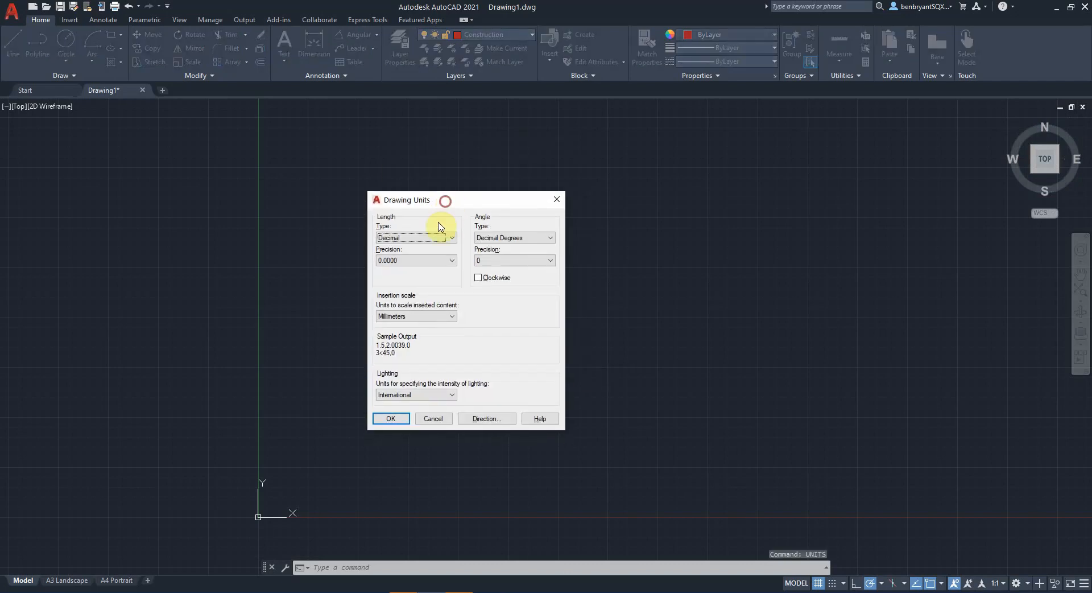
pyautogui.click(405, 261)
pyautogui.click(404, 285)
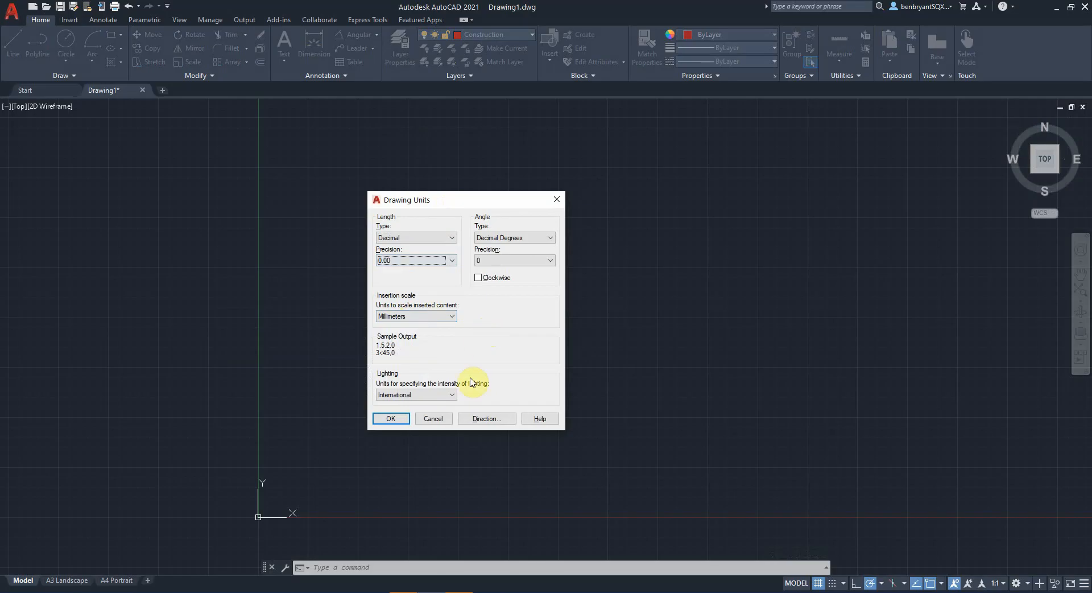
pyautogui.click(394, 419)
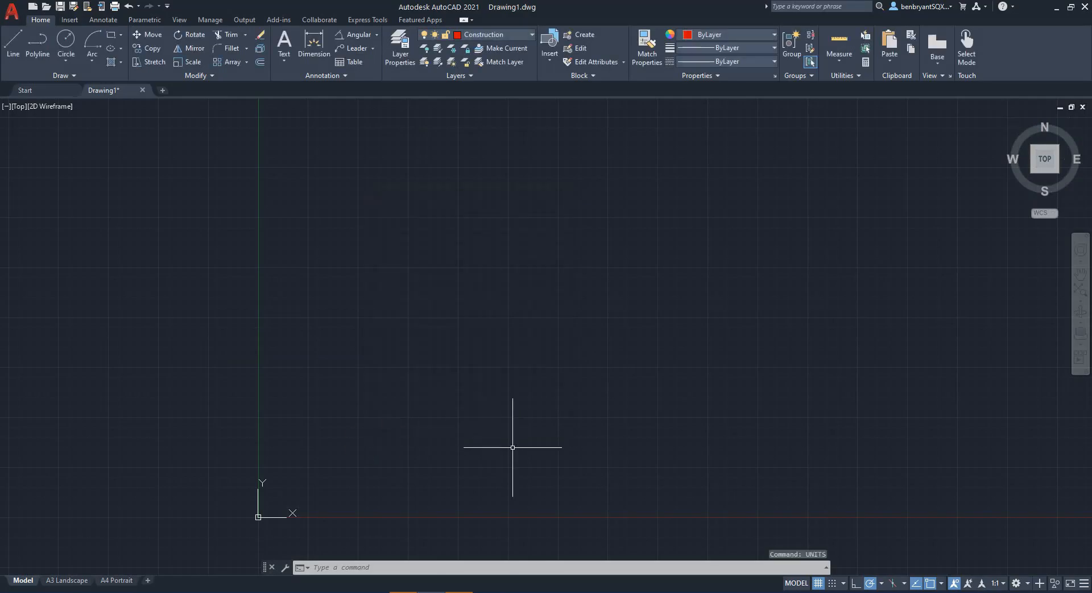
# Draw a horizontal construction line 250 mm long from the origin 0,0 along the positive X direction.
pyautogui.write('line')
pyautogui.press('Return')
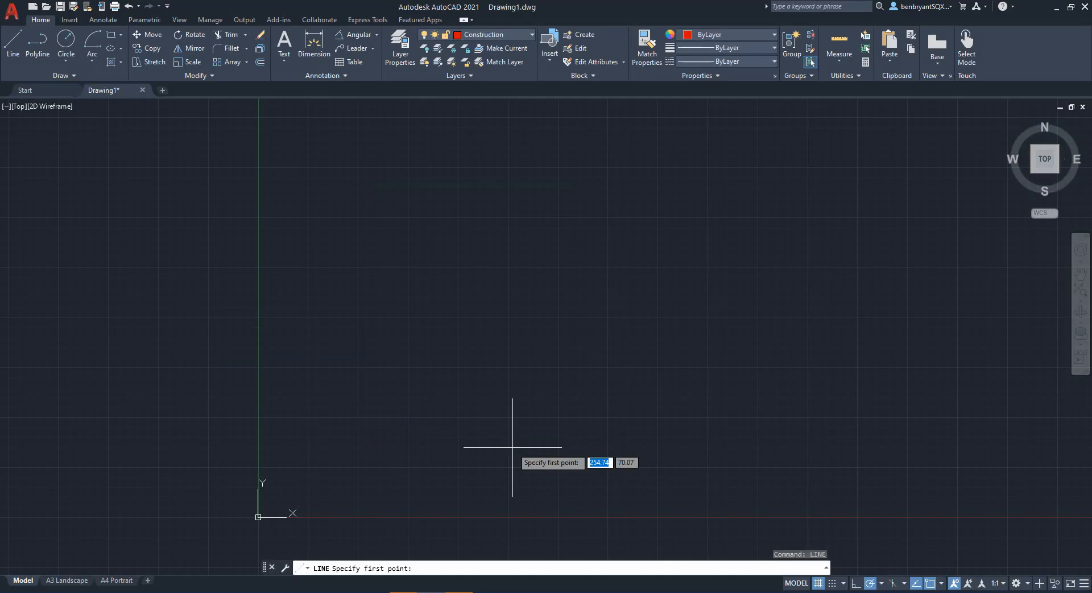
pyautogui.write('0,0')
pyautogui.press('Return')
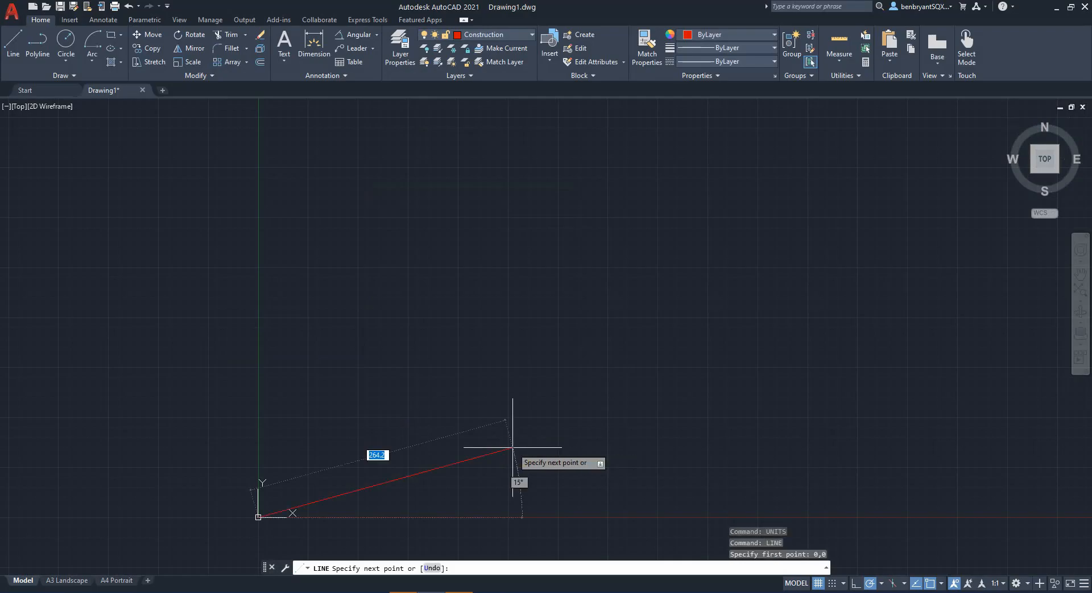
pyautogui.scroll(2, 521, 473)
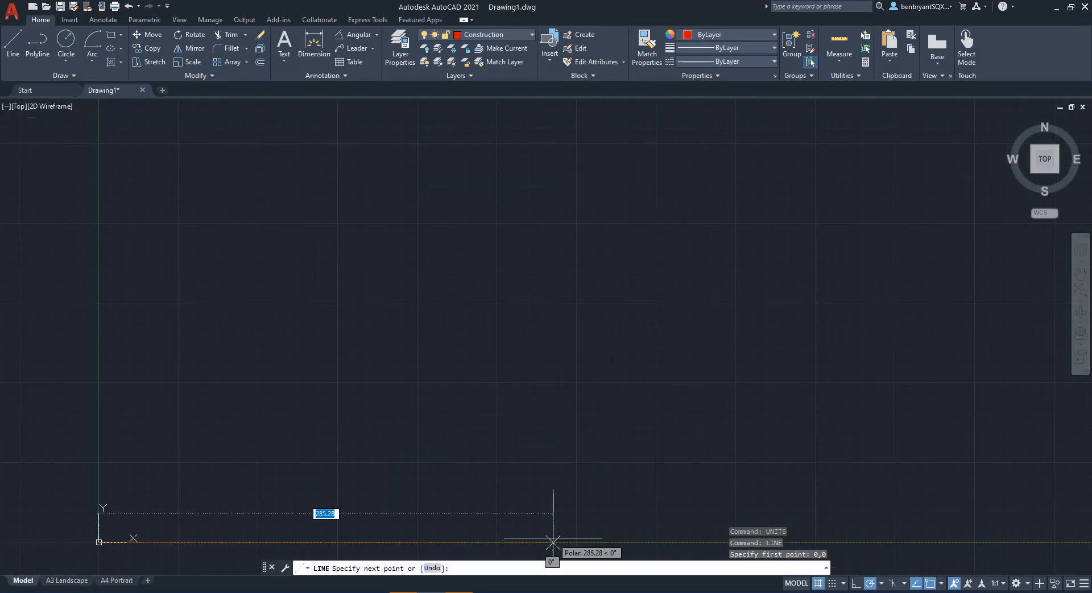
pyautogui.write('250')
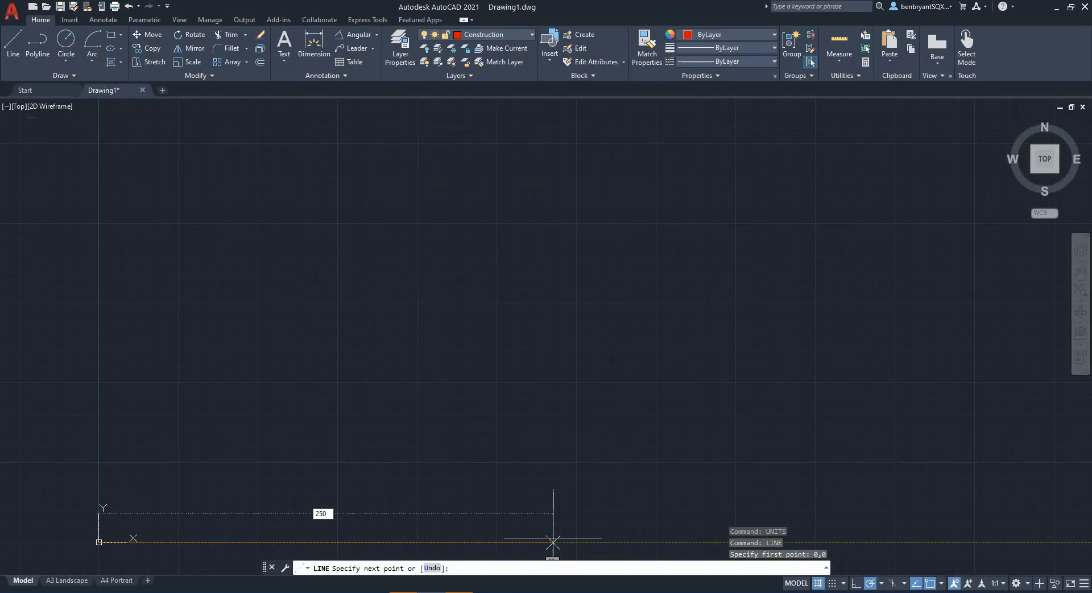
pyautogui.press('Return')
pyautogui.press('Escape')
pyautogui.scroll(-2, 453, 308)
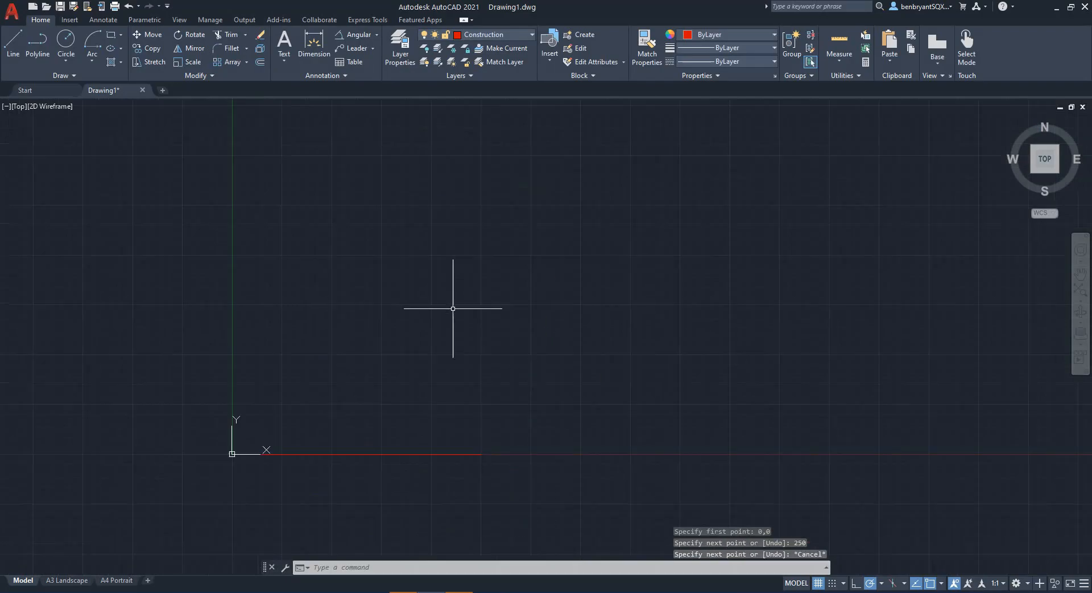
pyautogui.scroll(-1, 406, 331)
pyautogui.scroll(-1, 416, 331)
pyautogui.moveTo(439, 323)
pyautogui.mouseDown(button='middle')
pyautogui.moveTo(554, 388)
pyautogui.moveTo(526, 343)
pyautogui.moveTo(556, 202)
pyautogui.moveTo(619, 153)
pyautogui.mouseUp(button='middle')
pyautogui.scroll(2, 472, 346)
pyautogui.scroll(1, 515, 359)
pyautogui.scroll(-2, 518, 357)
pyautogui.scroll(5, 532, 354)
pyautogui.moveTo(555, 372)
pyautogui.mouseDown(button='middle')
pyautogui.moveTo(582, 308)
pyautogui.moveTo(521, 348)
pyautogui.mouseUp(button='middle')
pyautogui.scroll(-2, 586, 306)
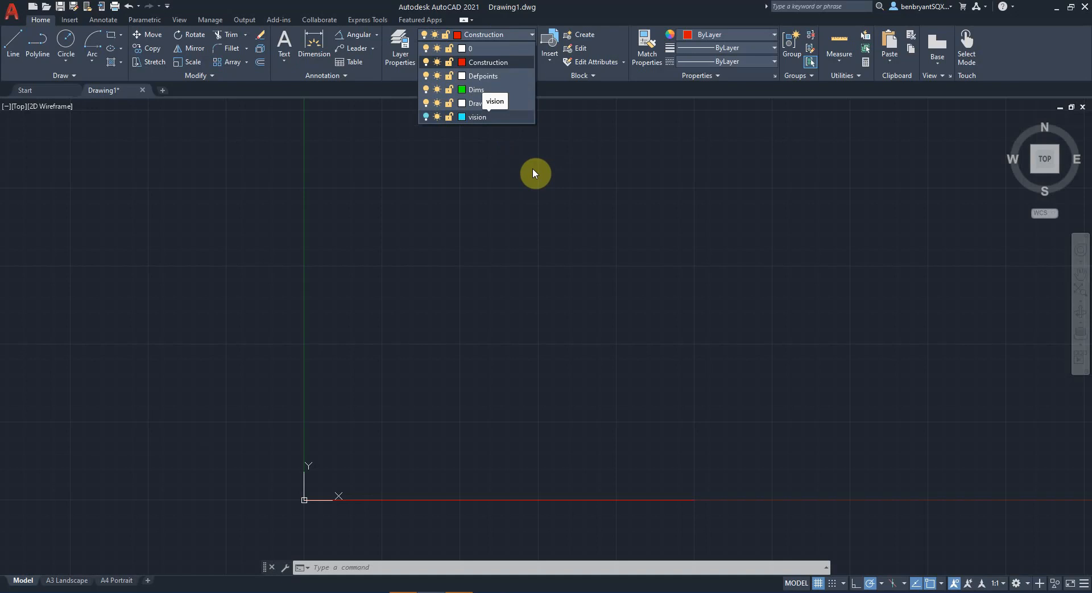
pyautogui.click(453, 260)
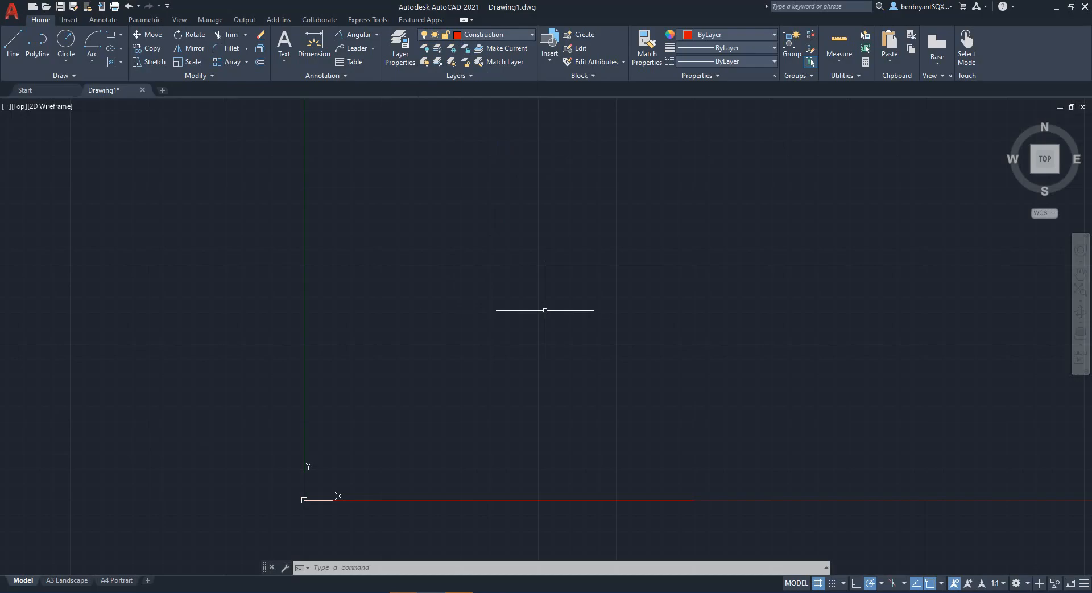
# Draw a vertical and a horizontal infinite construction line (XLINE) through one freely picked point above the baseline.
pyautogui.write('xl')
pyautogui.press('Return')
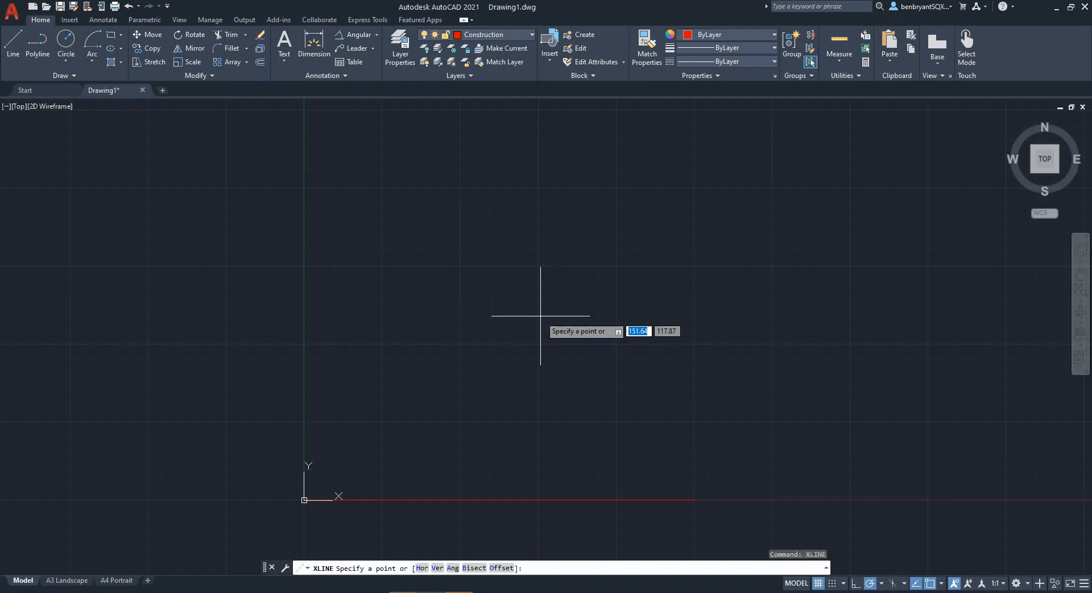
pyautogui.click(498, 232)
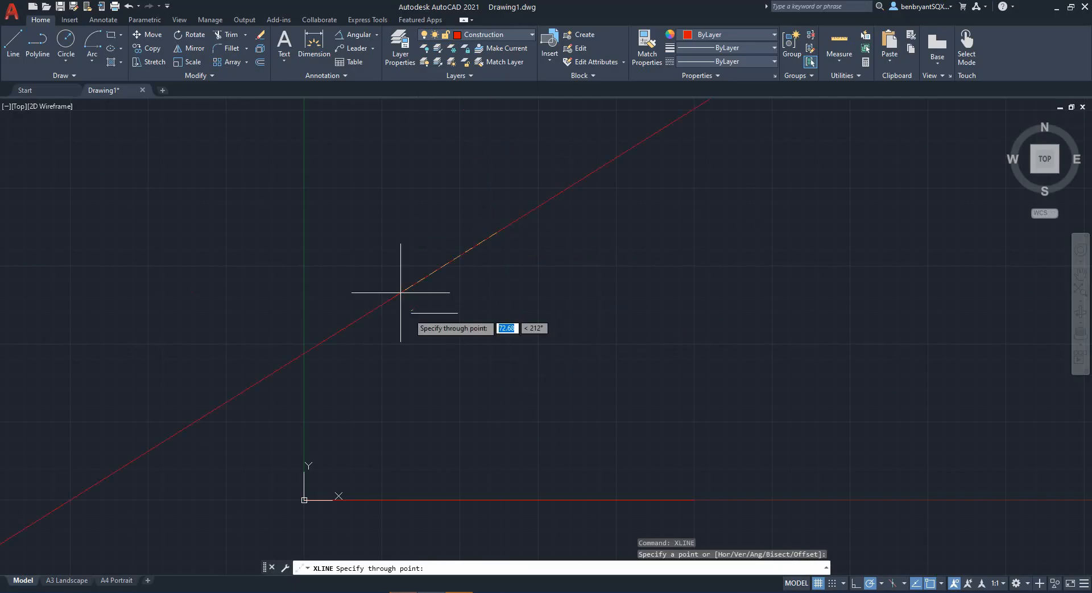
pyautogui.click(496, 383)
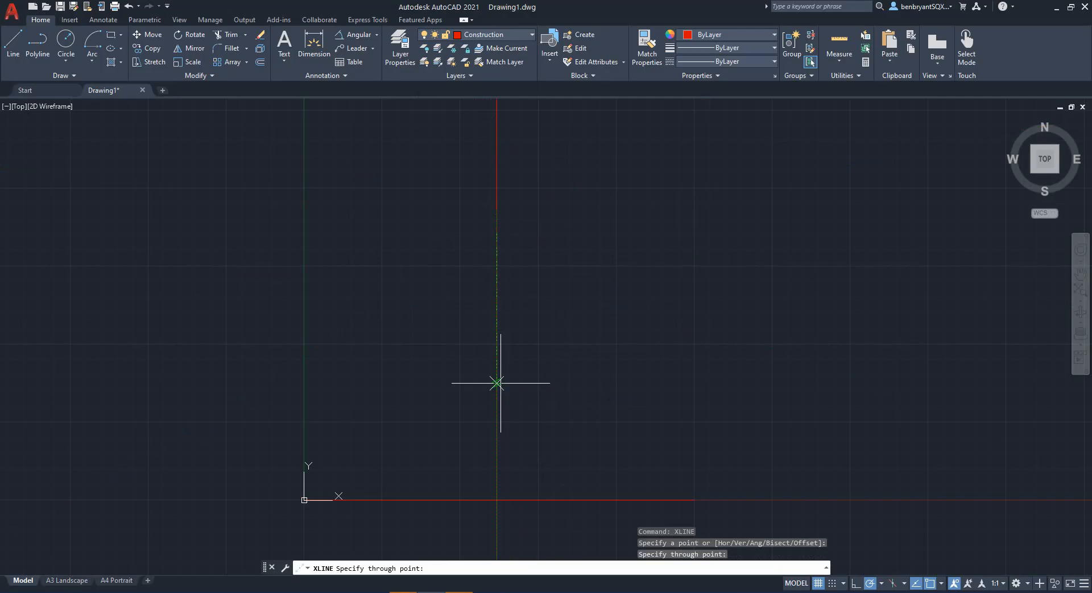
pyautogui.click(686, 232)
pyautogui.press('Escape')
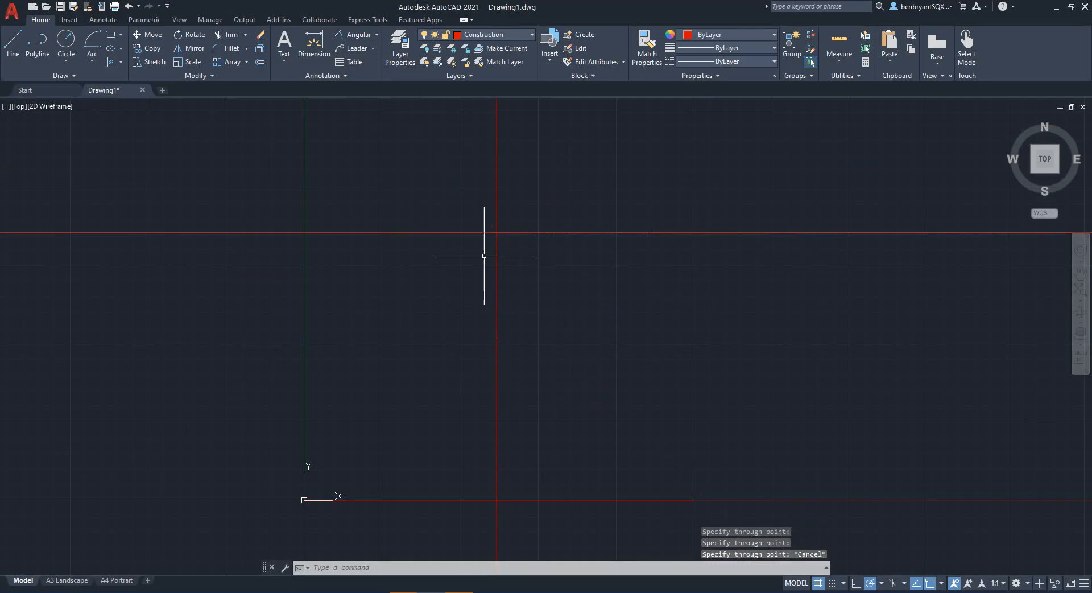
pyautogui.moveTo(484, 255); pyautogui.dragTo(512, 330, button='middle')
pyautogui.scroll(2, 540, 375)
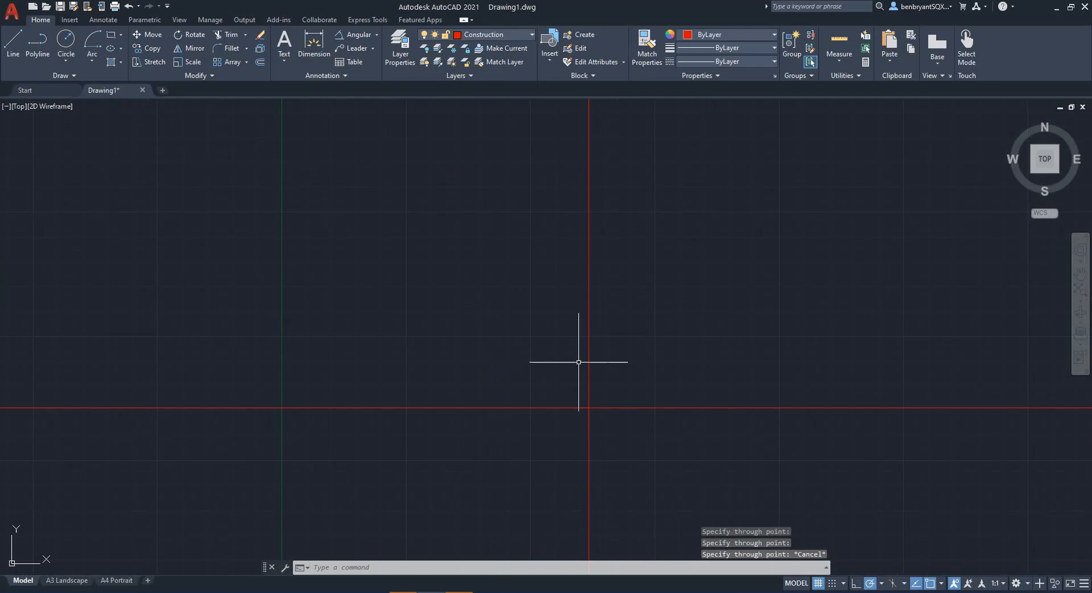
# Switch to the Microsoft Whiteboard sketch and highlight a horizontal baseline along the plate's bottom edge in yellow.
pyautogui.click(501, 590)
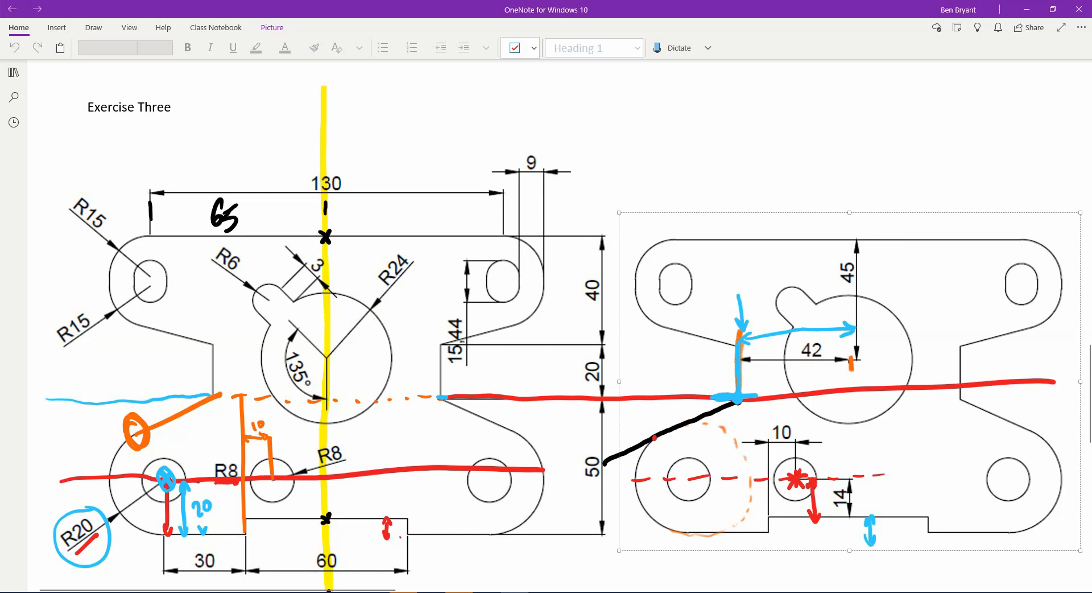
pyautogui.hotkey('alt', 'Tab')
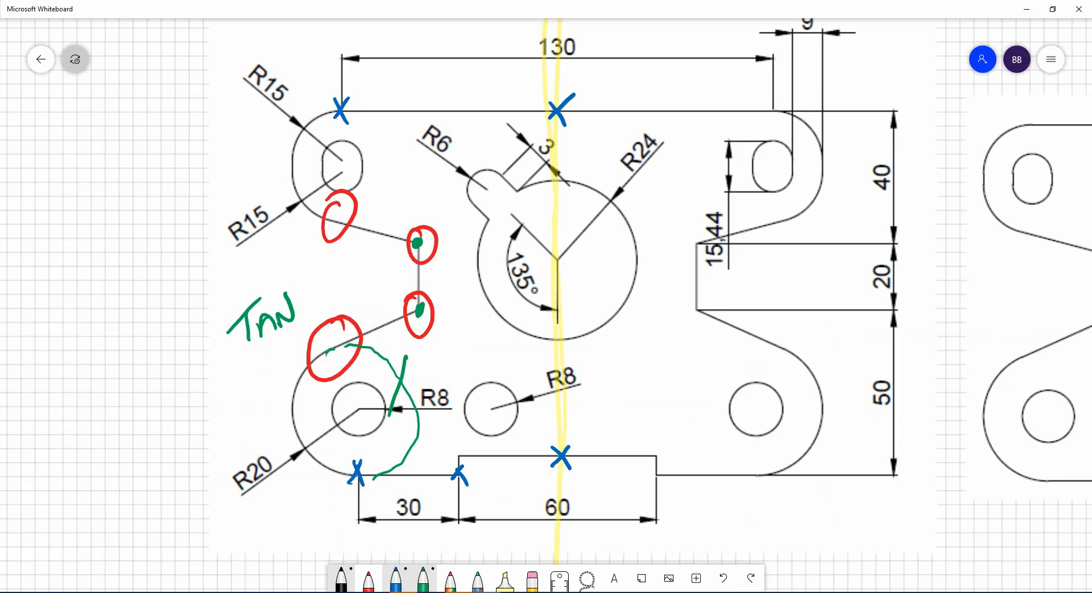
pyautogui.click(505, 578)
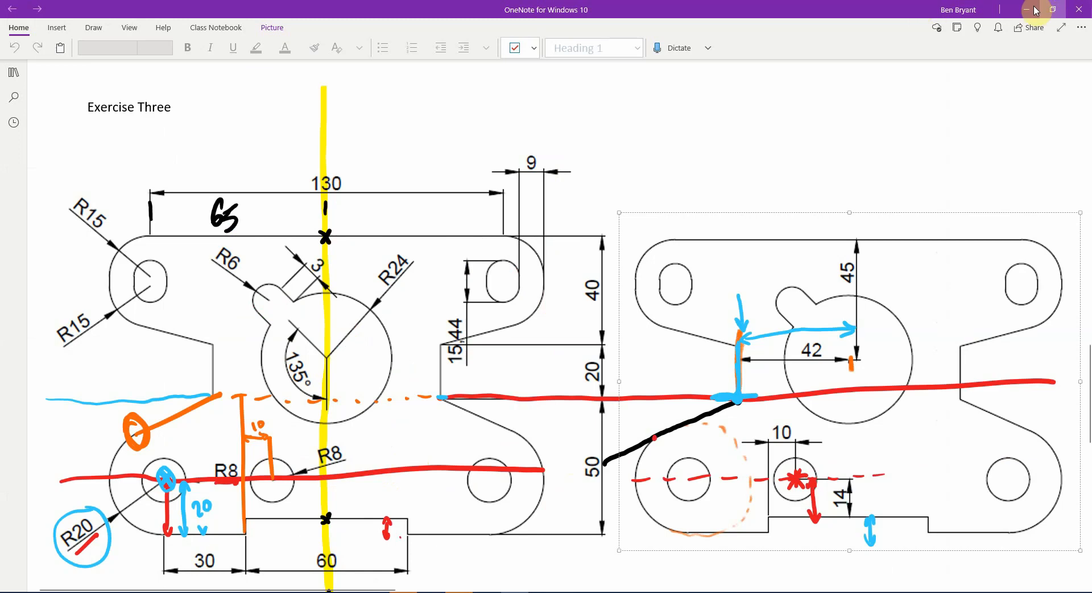
pyautogui.click(1029, 8)
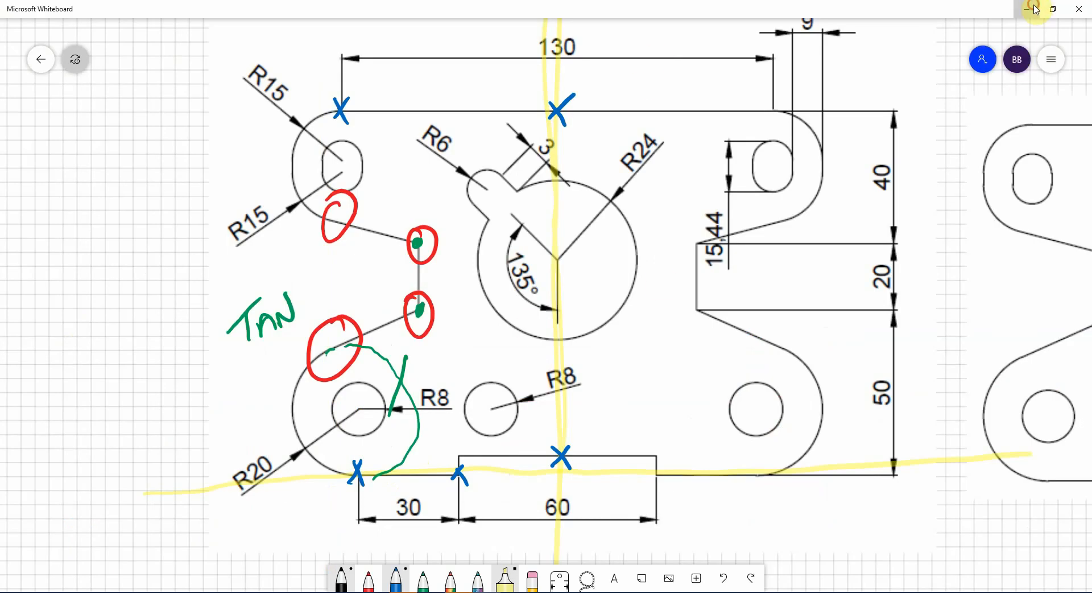
# Switch to AutoCAD and offset the vertical construction line 30 mm to the left, and offset that copy another 30 mm left.
pyautogui.click(1029, 8)
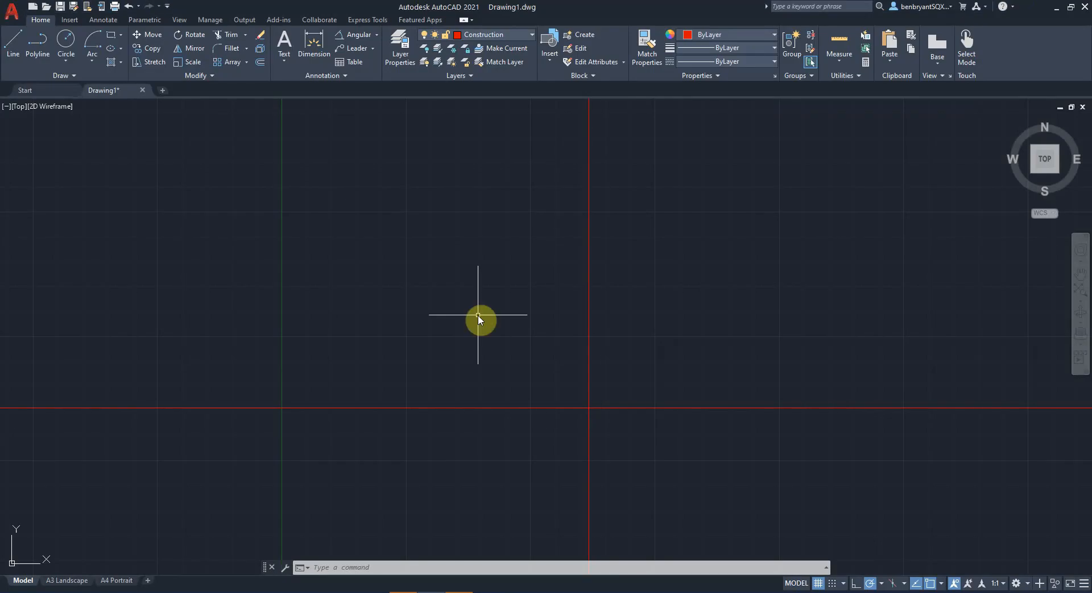
pyautogui.write('OFFset')
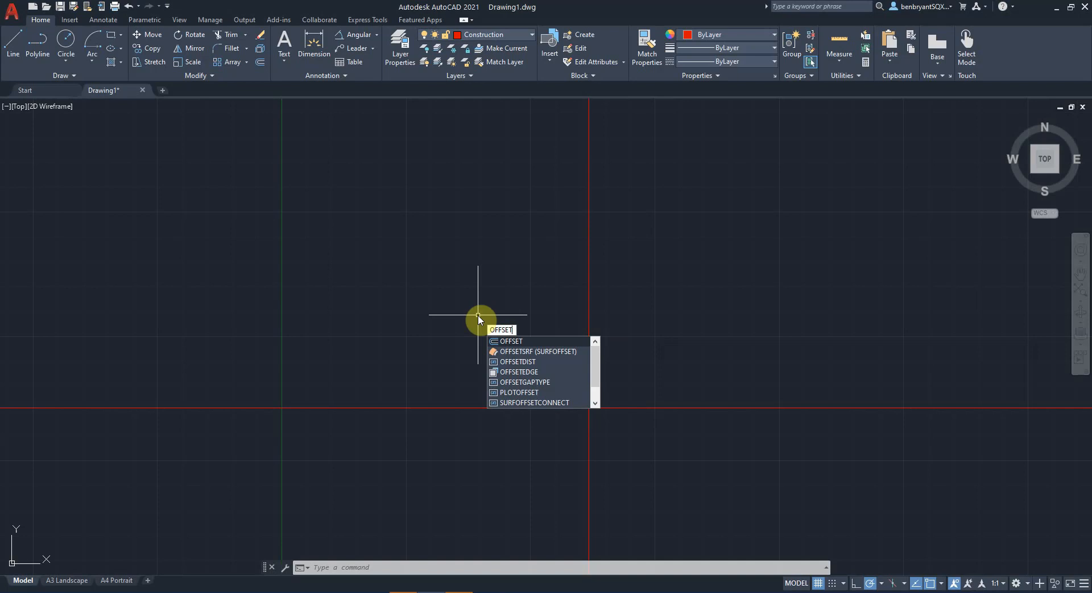
pyautogui.press('Return')
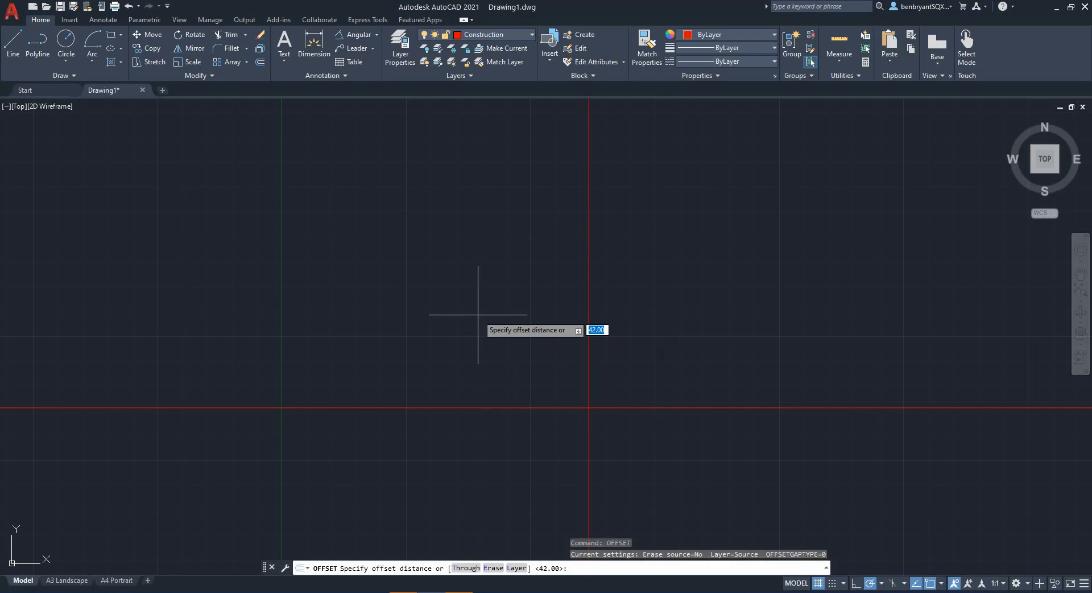
pyautogui.write('30')
pyautogui.press('Return')
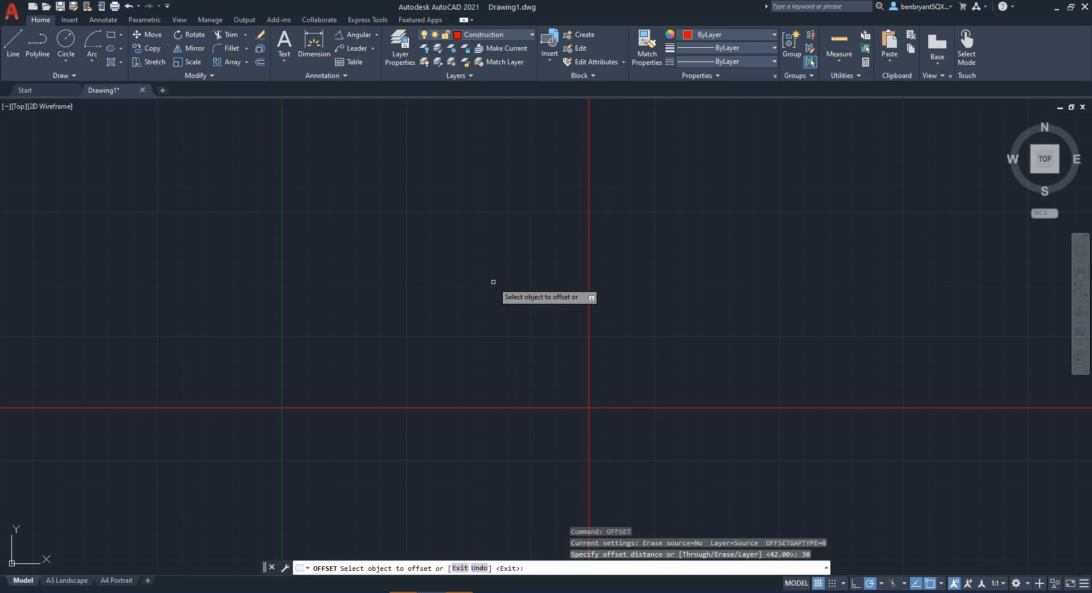
pyautogui.click(589, 266)
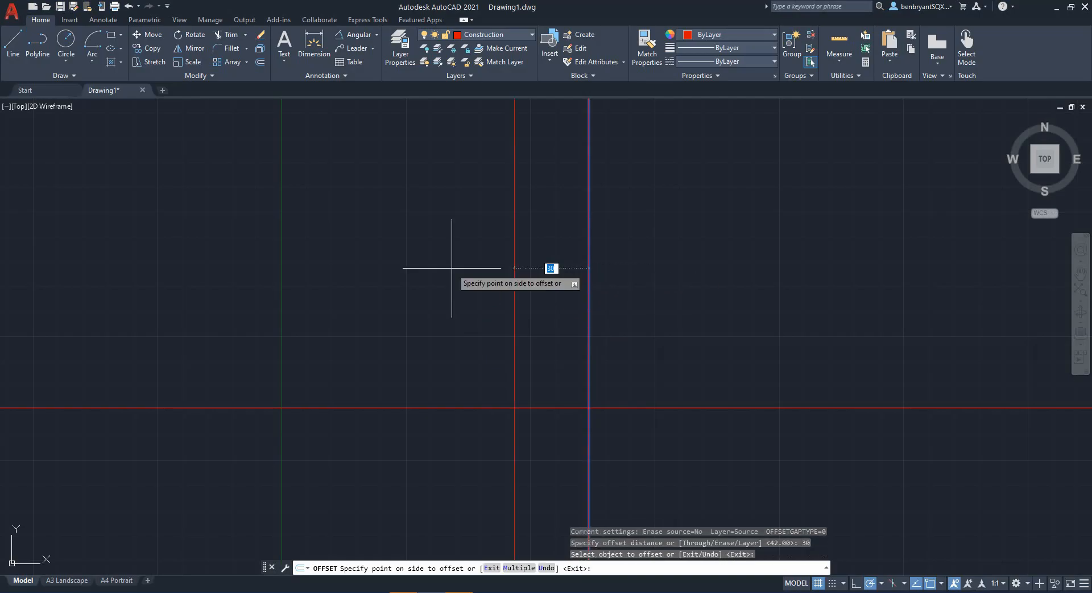
pyautogui.click(467, 313)
pyautogui.click(515, 327)
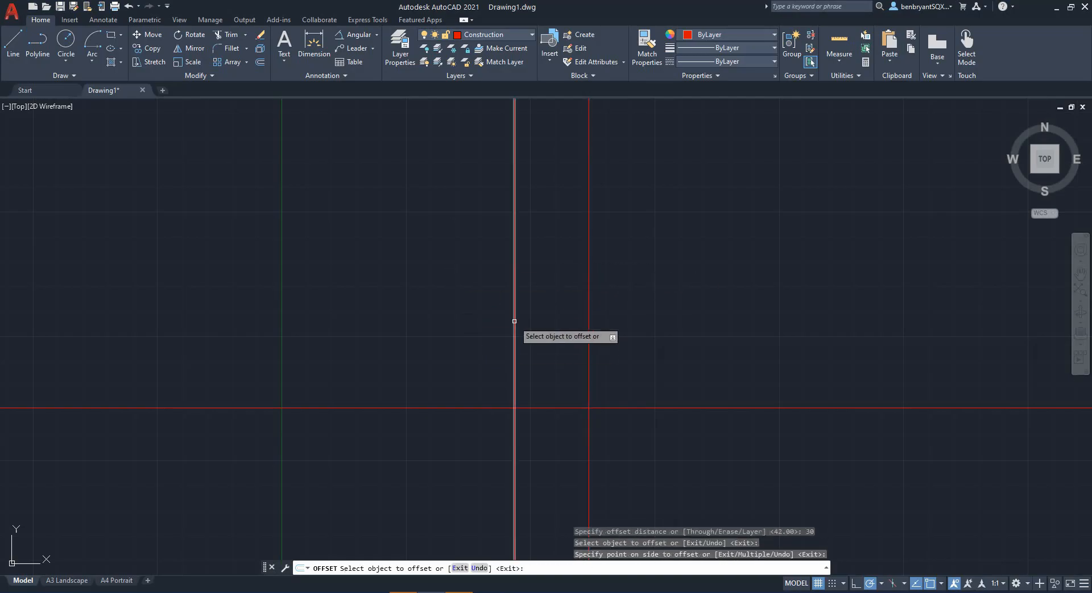
pyautogui.click(367, 314)
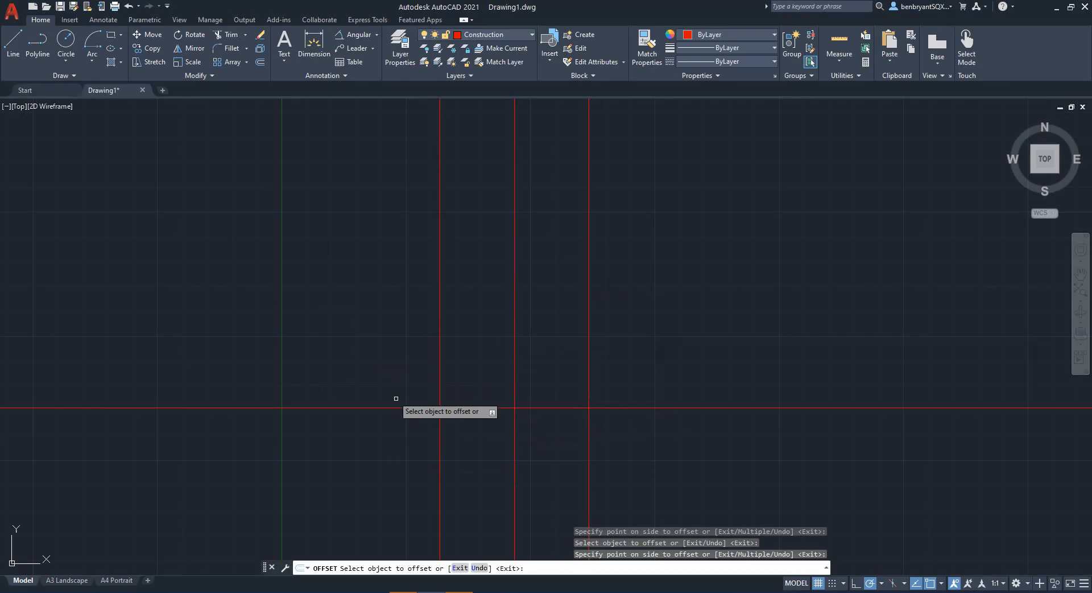
pyautogui.press('Escape')
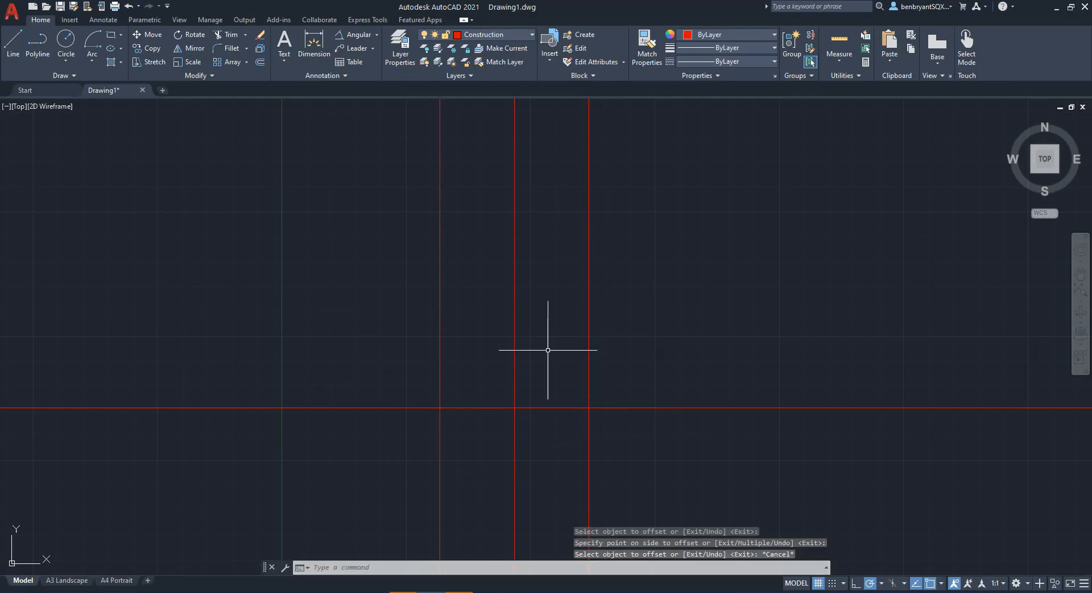
# Change the colour of the original vertical centreline and the horizontal baseline to yellow.
pyautogui.click(588, 318)
pyautogui.click(729, 34)
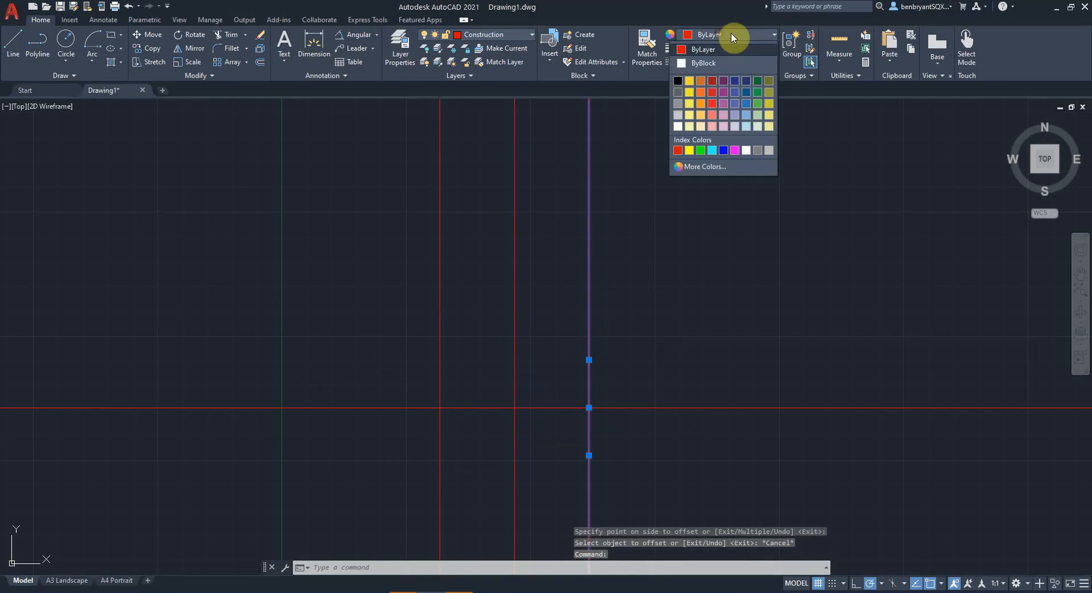
pyautogui.click(690, 149)
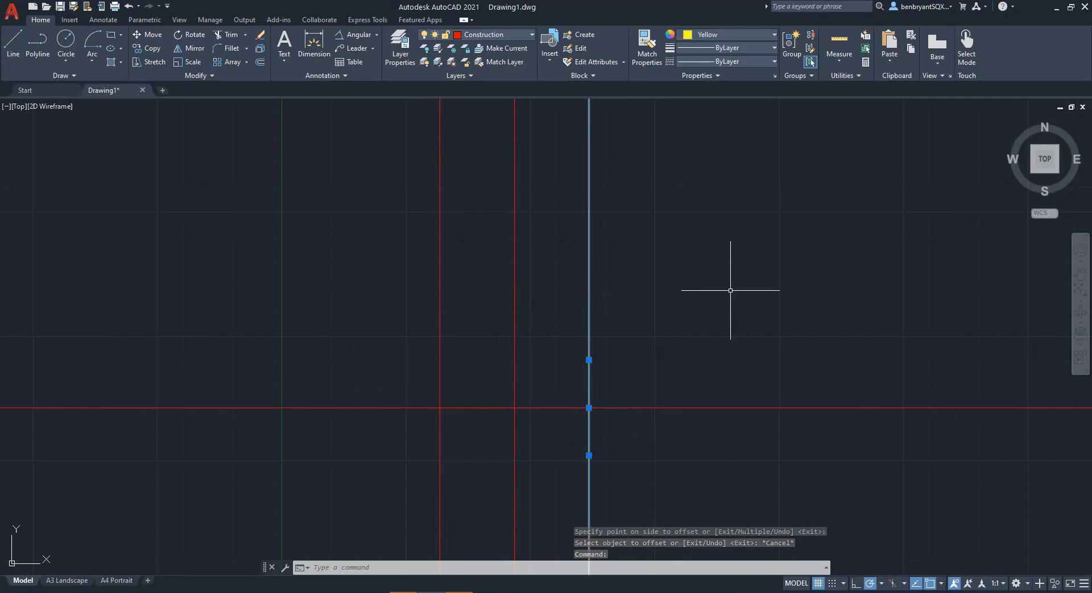
pyautogui.press('Escape')
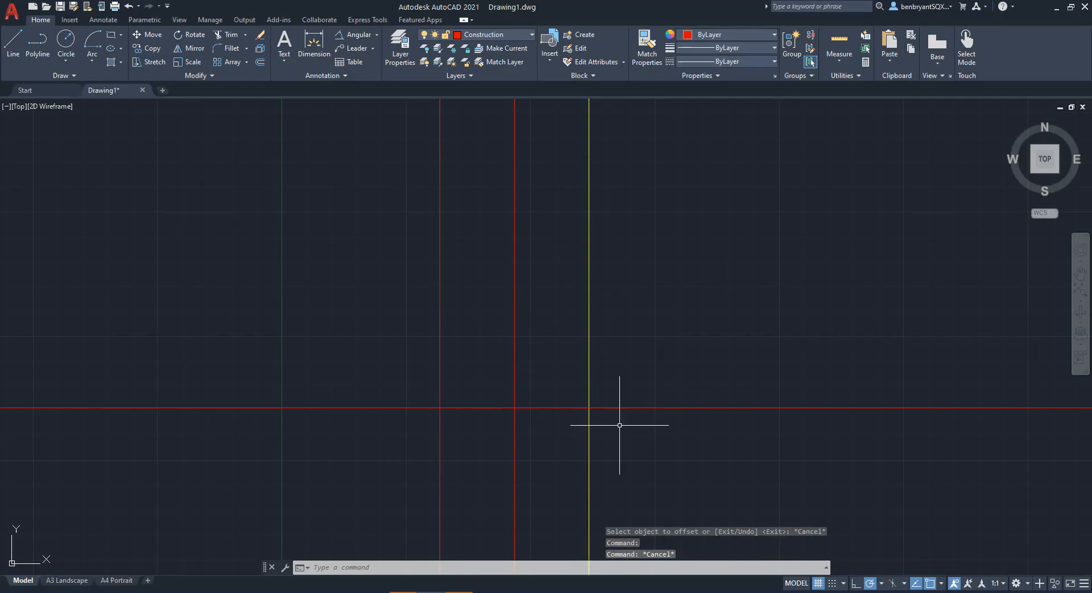
pyautogui.click(647, 408)
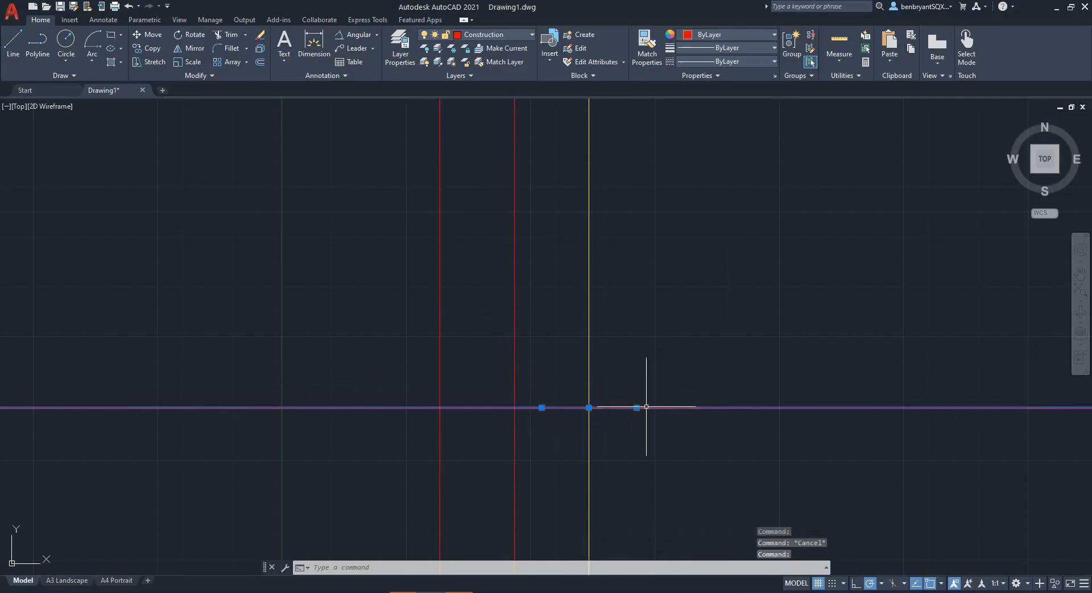
pyautogui.click(692, 35)
pyautogui.click(690, 149)
pyautogui.press('Escape')
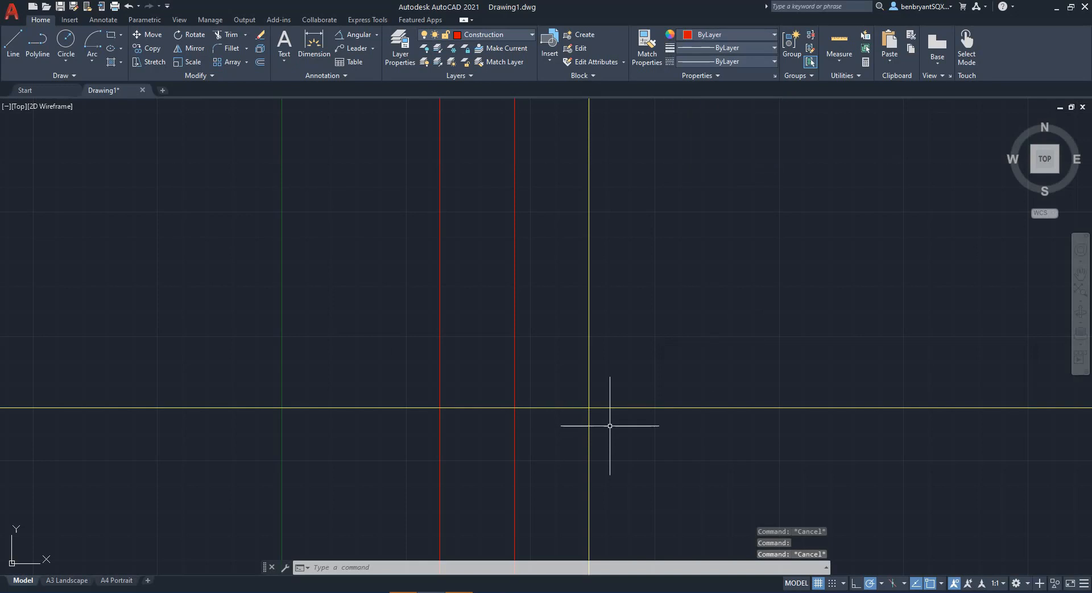
# Offset the yellow horizontal baseline 20 mm upwards.
pyautogui.moveTo(507, 378); pyautogui.dragTo(585, 383, button='middle')
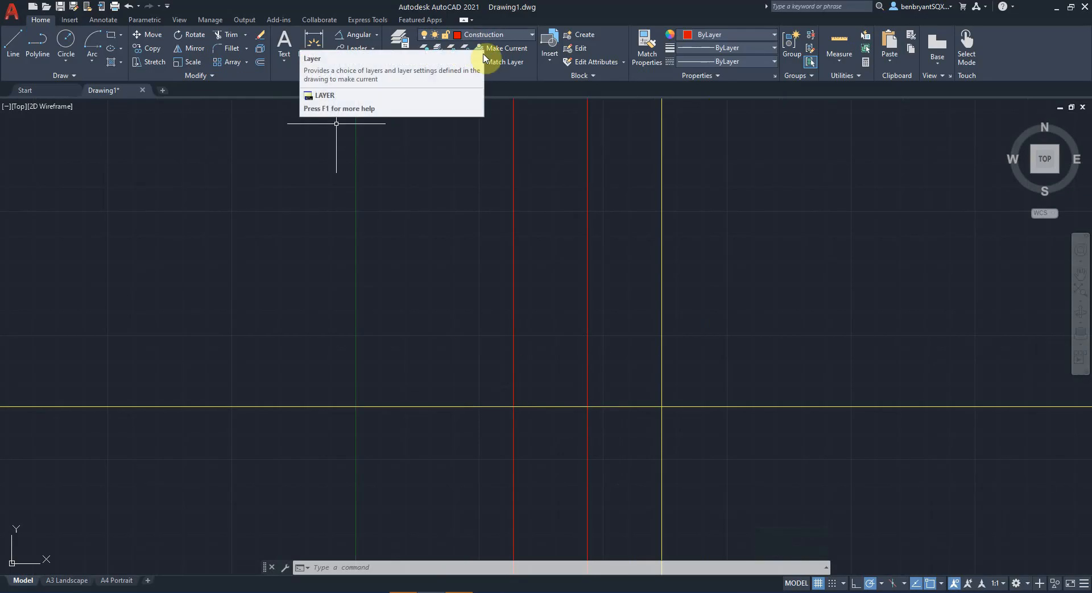
pyautogui.write('offset')
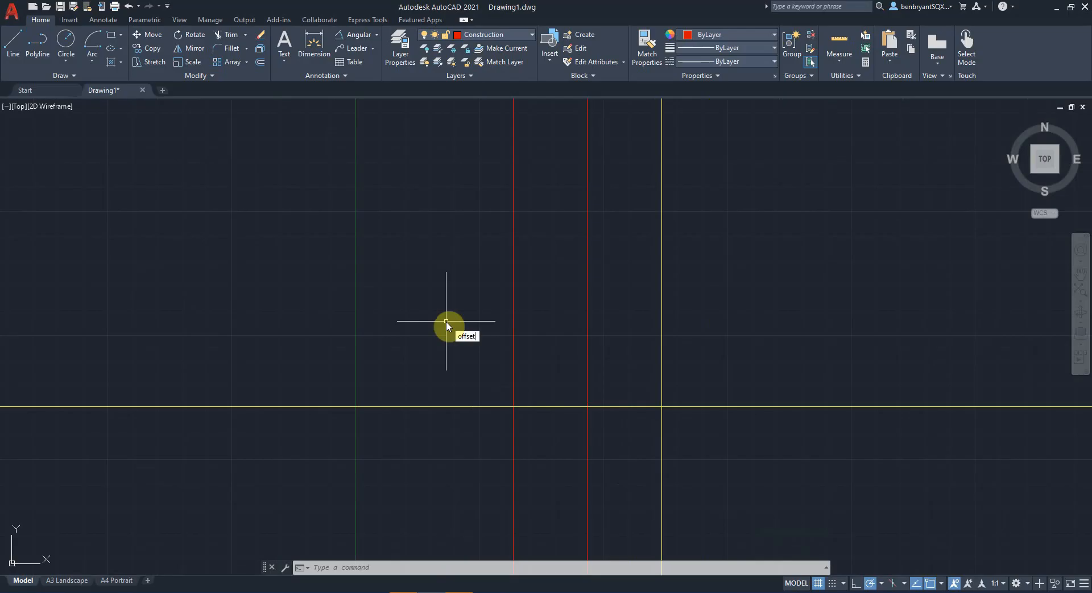
pyautogui.press('Return')
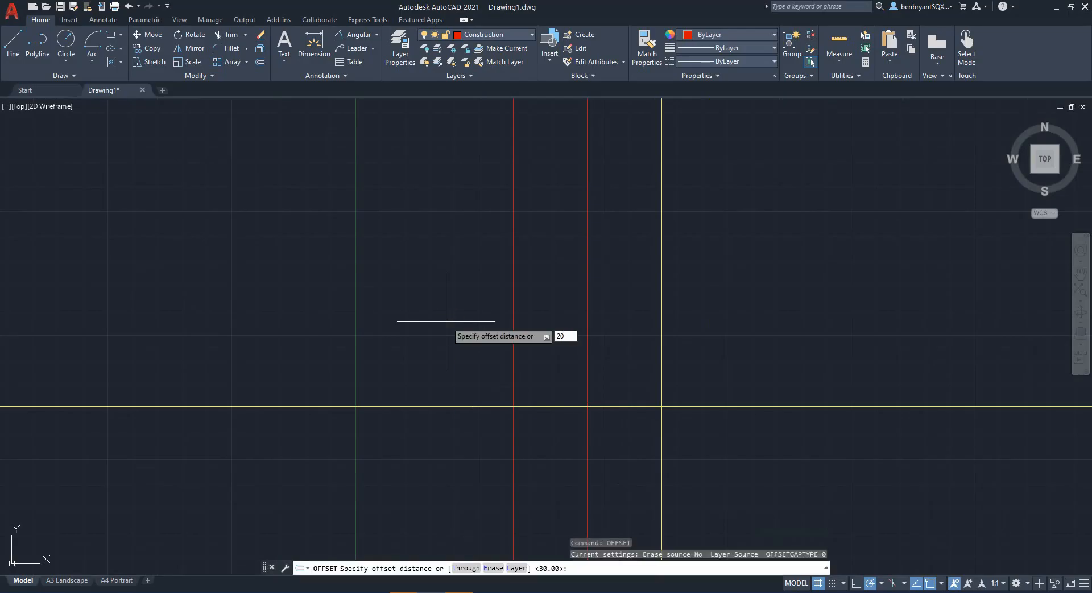
pyautogui.write('20')
pyautogui.press('Return')
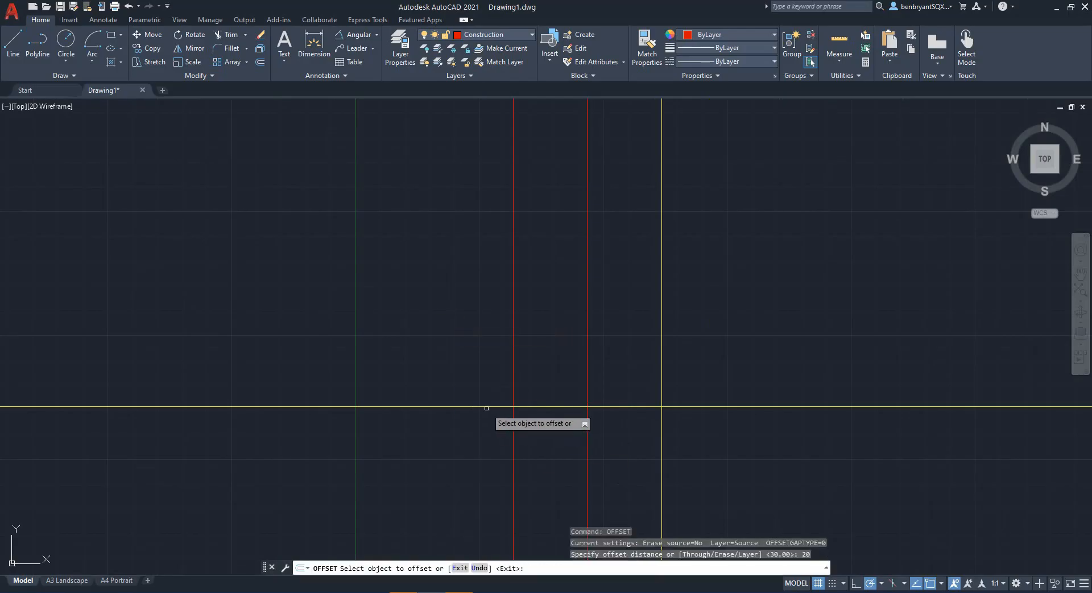
pyautogui.click(487, 406)
pyautogui.click(452, 314)
pyautogui.press('Escape')
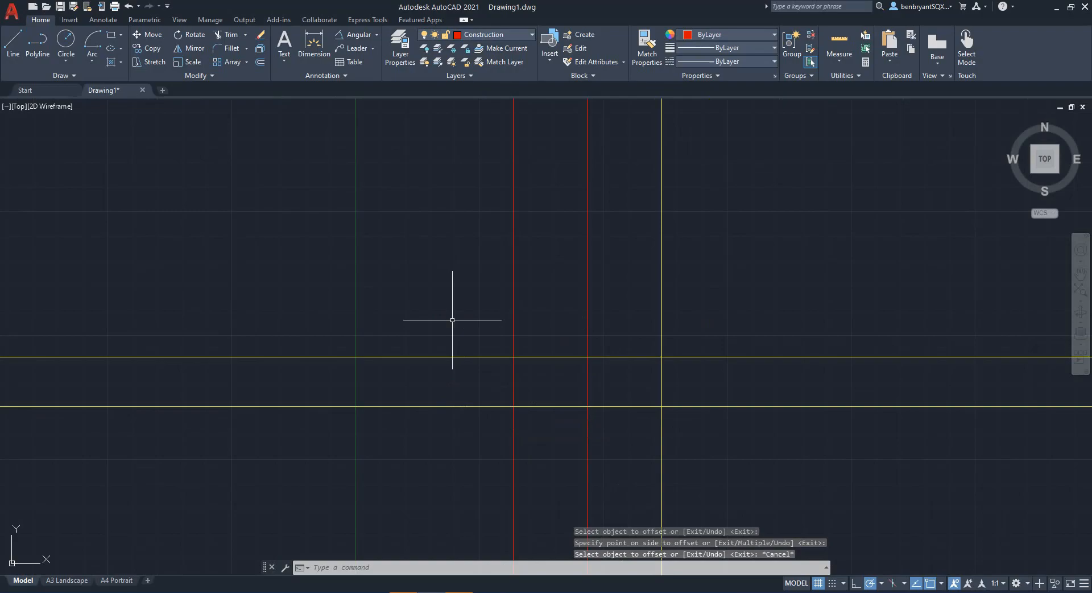
# Change the colour of the offset horizontal line above the baseline to red.
pyautogui.click(458, 364)
pyautogui.click(461, 355)
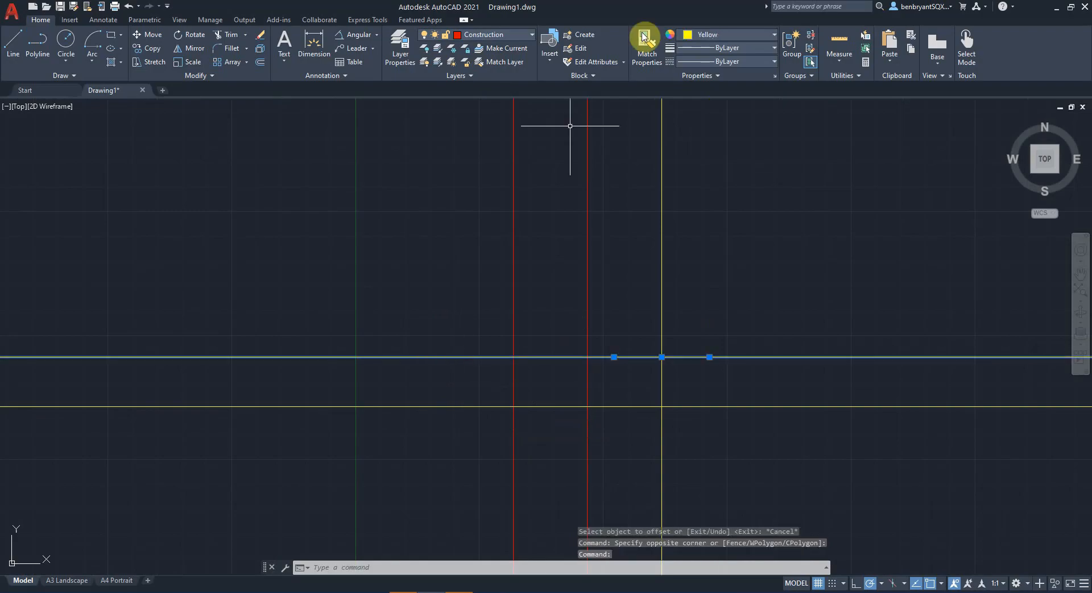
pyautogui.click(721, 34)
pyautogui.click(685, 156)
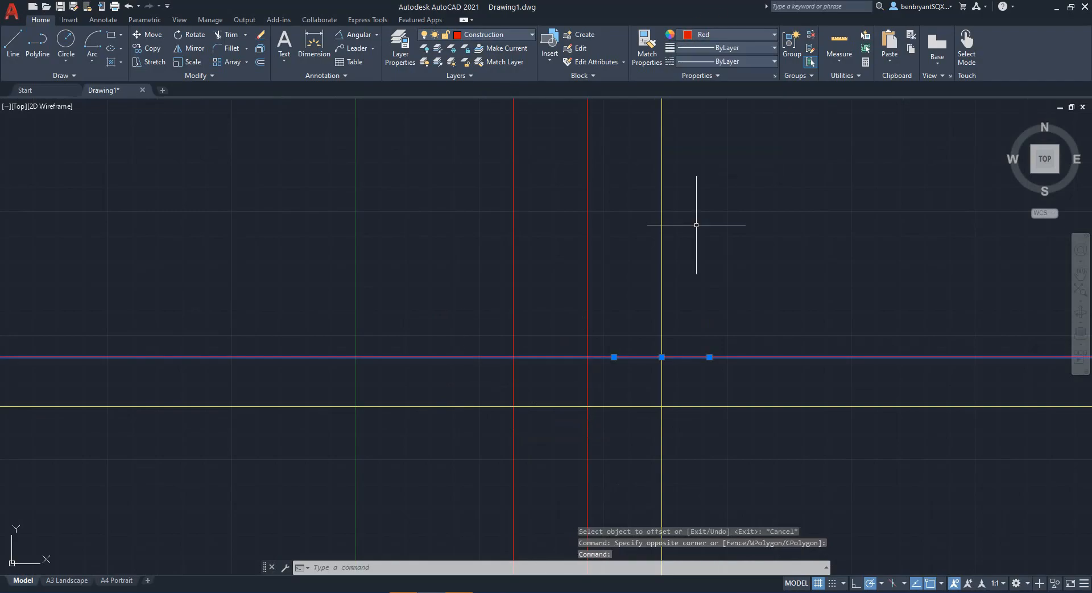
pyautogui.press('Escape')
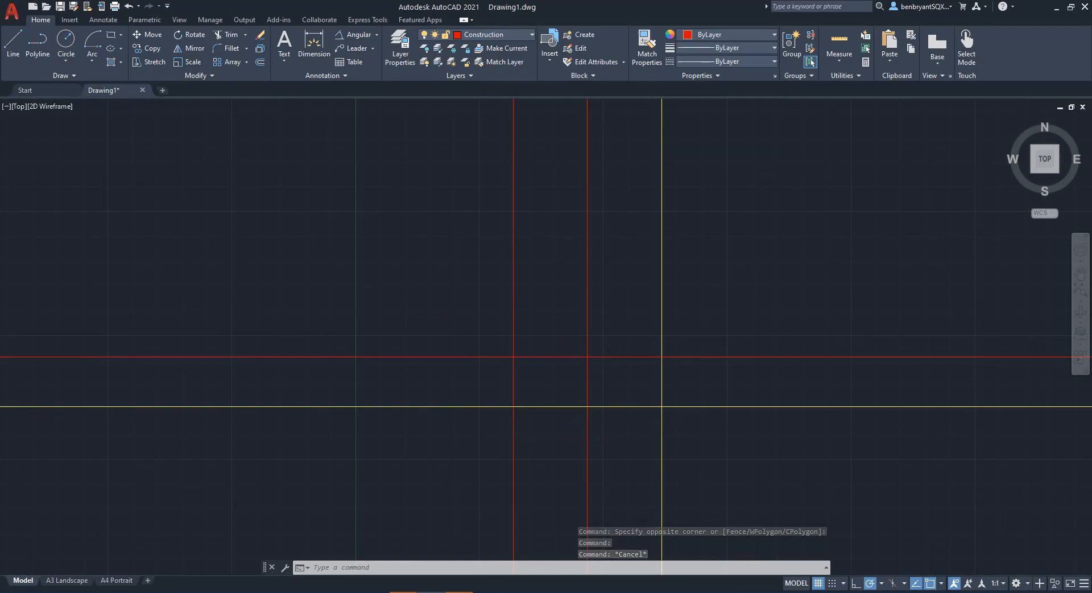
# Draw a circle of radius 20 mm centred where the leftmost vertical line crosses the red horizontal line.
pyautogui.scroll(1, 487, 336)
pyautogui.scroll(1, 475, 355)
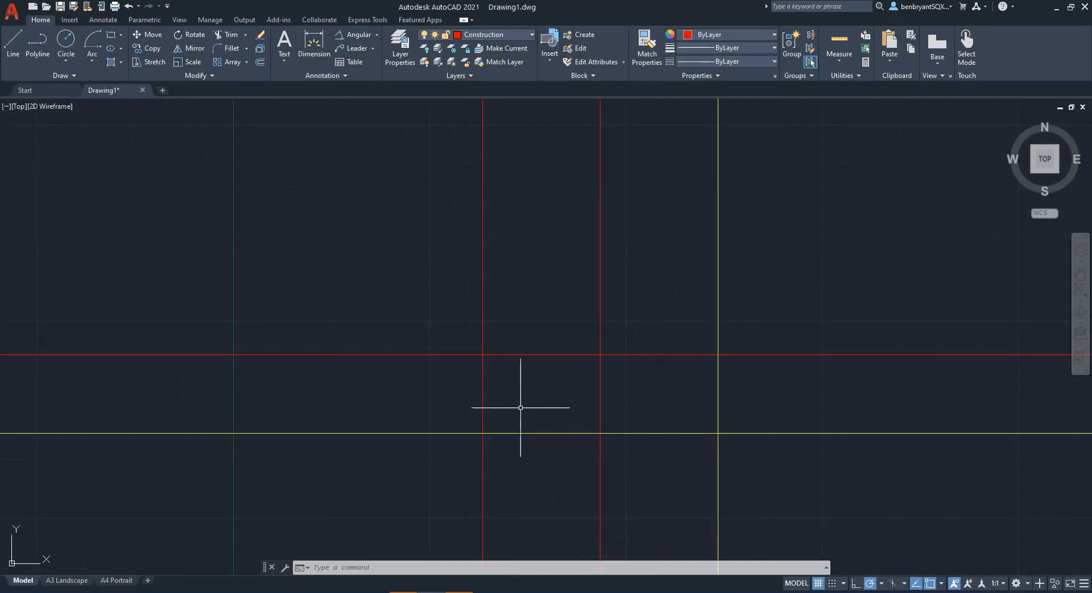
pyautogui.click(66, 40)
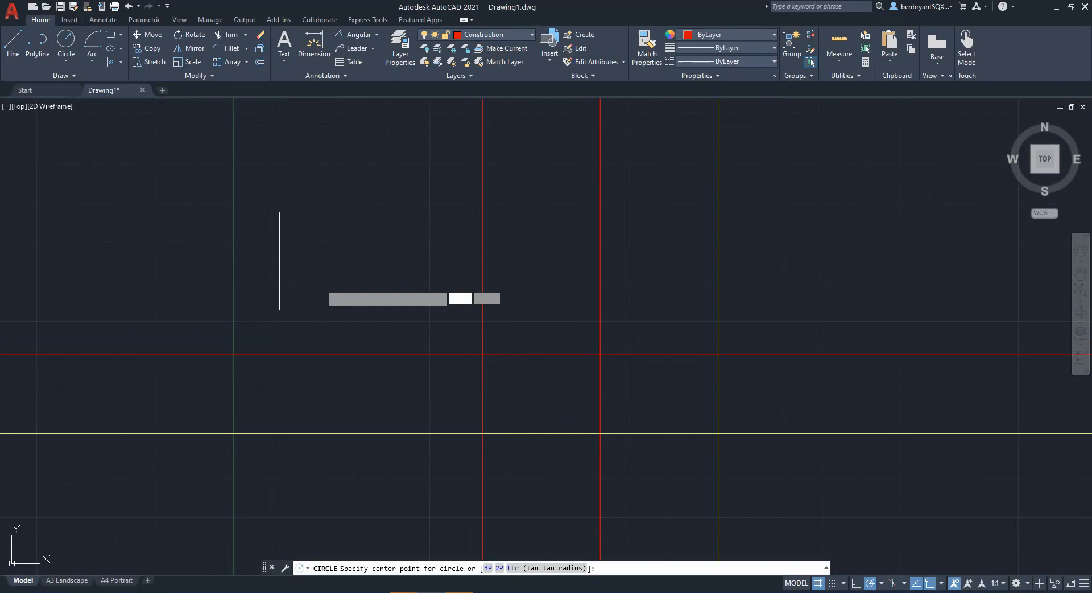
pyautogui.click(482, 355)
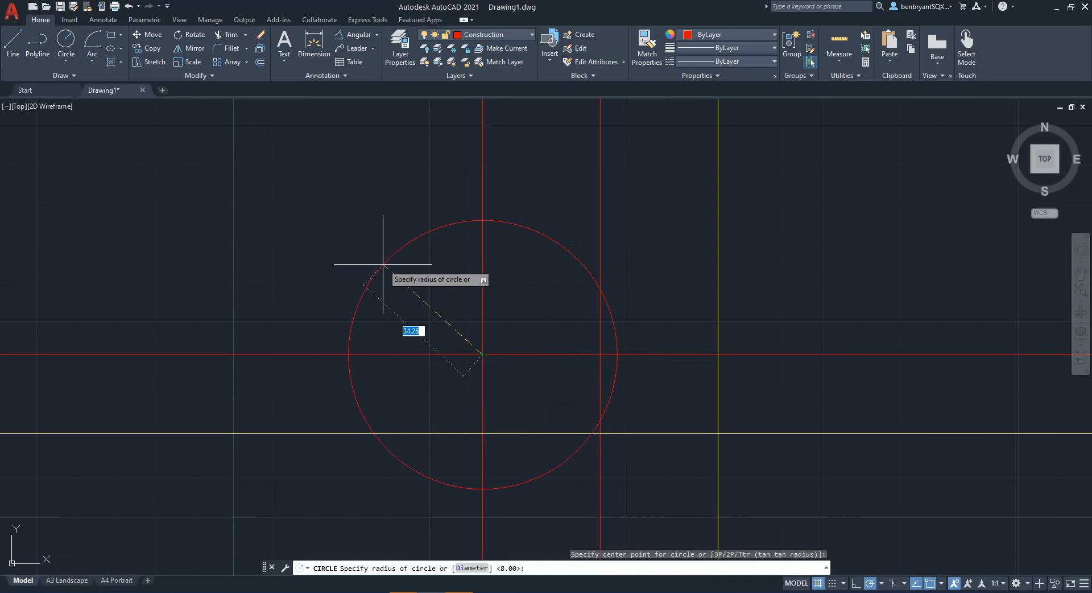
pyautogui.write('20')
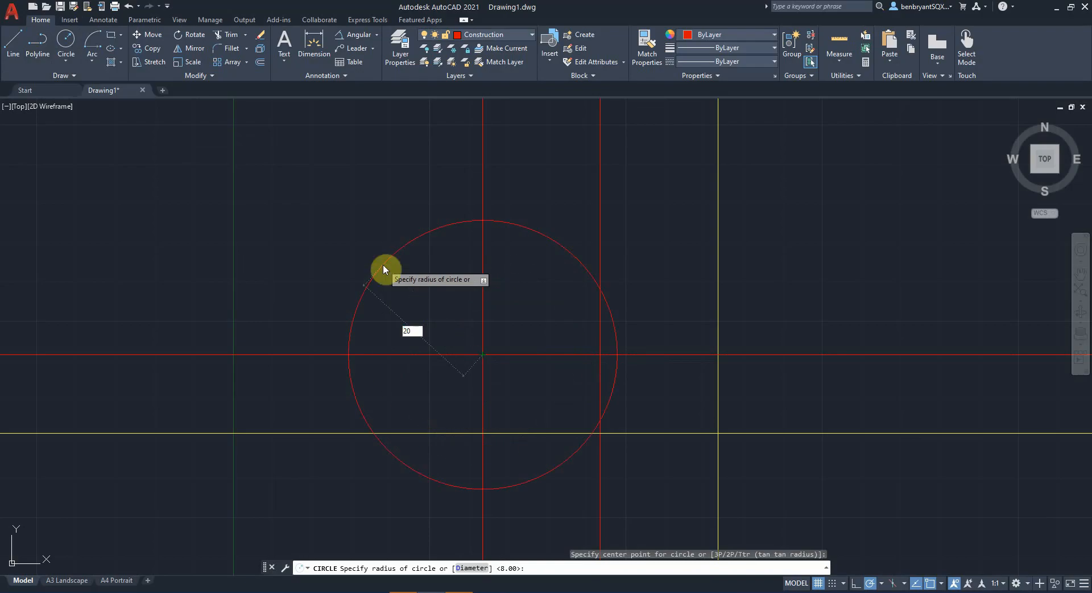
pyautogui.press('Return')
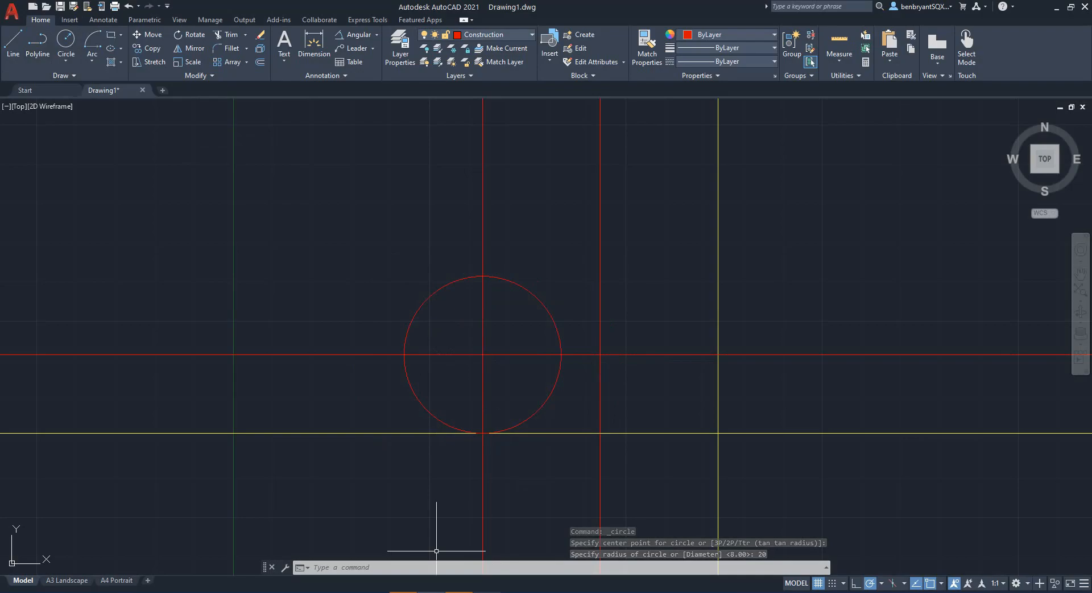
# Check the hole radius in the Whiteboard sketch, return to AutoCAD and draw a concentric circle of radius 8 mm inside the 20 mm-radius circle.
pyautogui.click(433, 583)
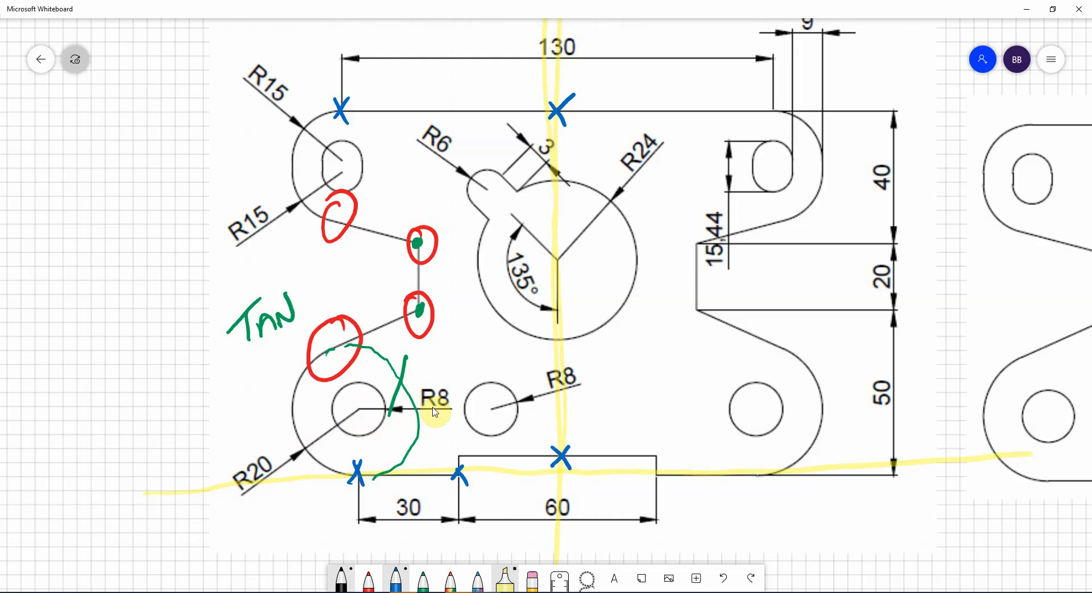
pyautogui.hotkey('alt', 'Tab')
pyautogui.click(71, 41)
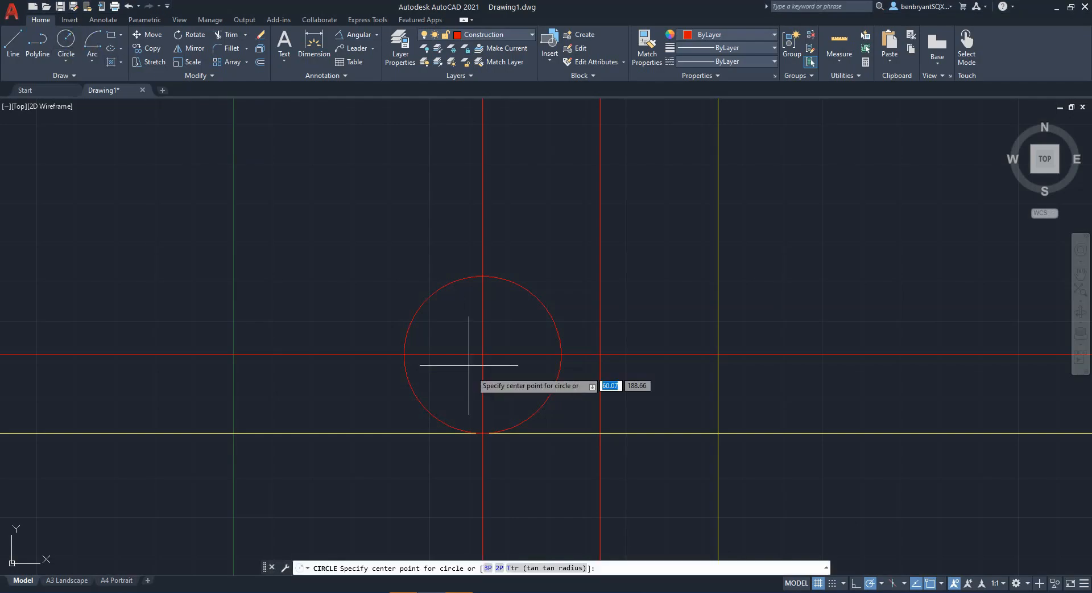
pyautogui.click(483, 355)
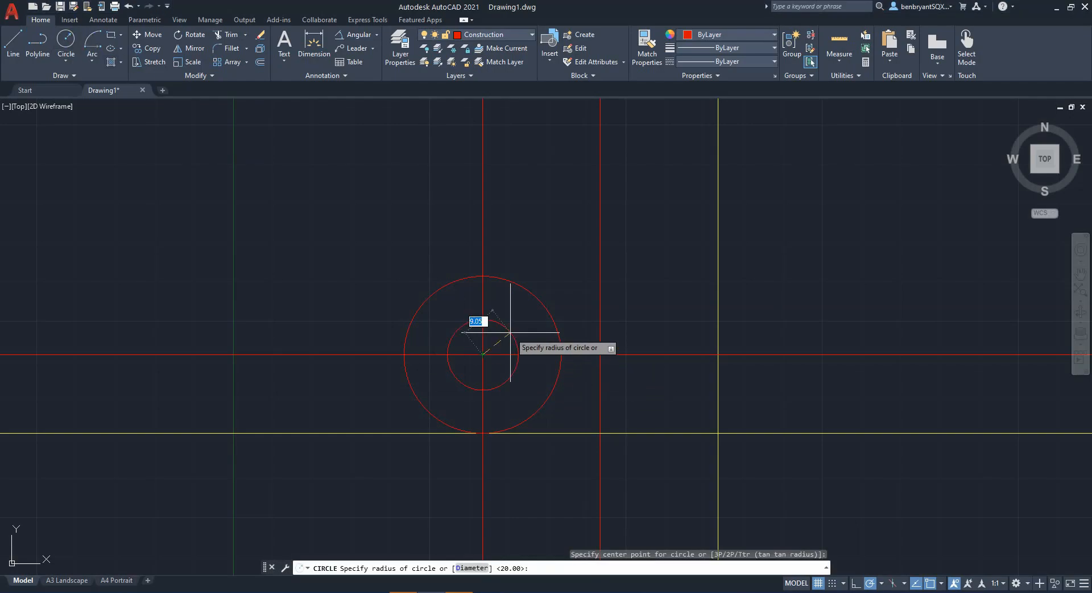
pyautogui.write('8')
pyautogui.press('Return')
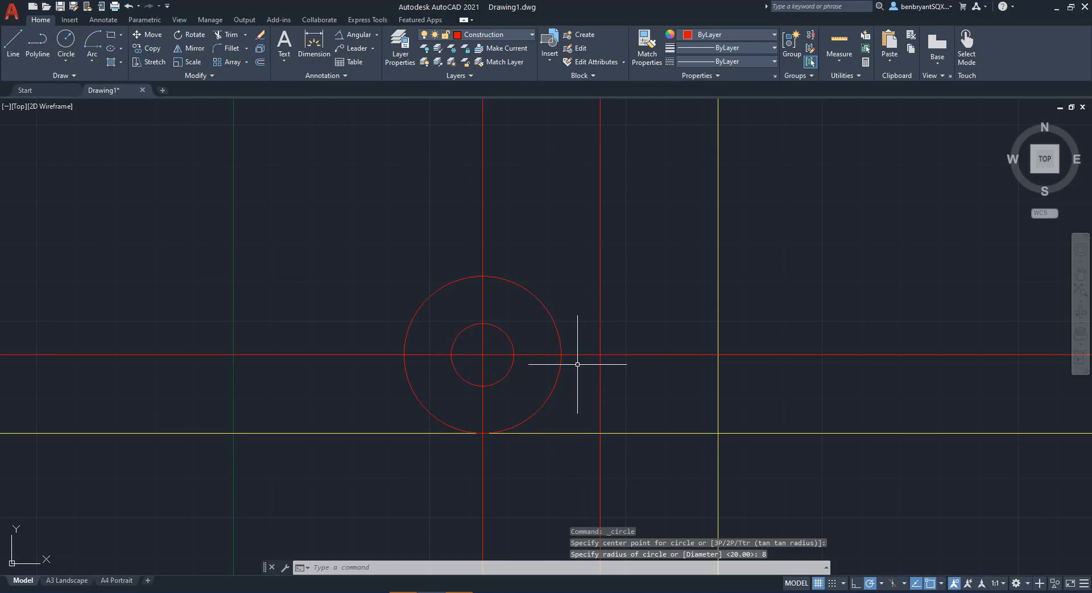
# Switch to the Whiteboard sketch and highlight in light blue the horizontal level 50 mm above the baseline and the lower-left tangent edge.
pyautogui.hotkey('alt', 'Tab')
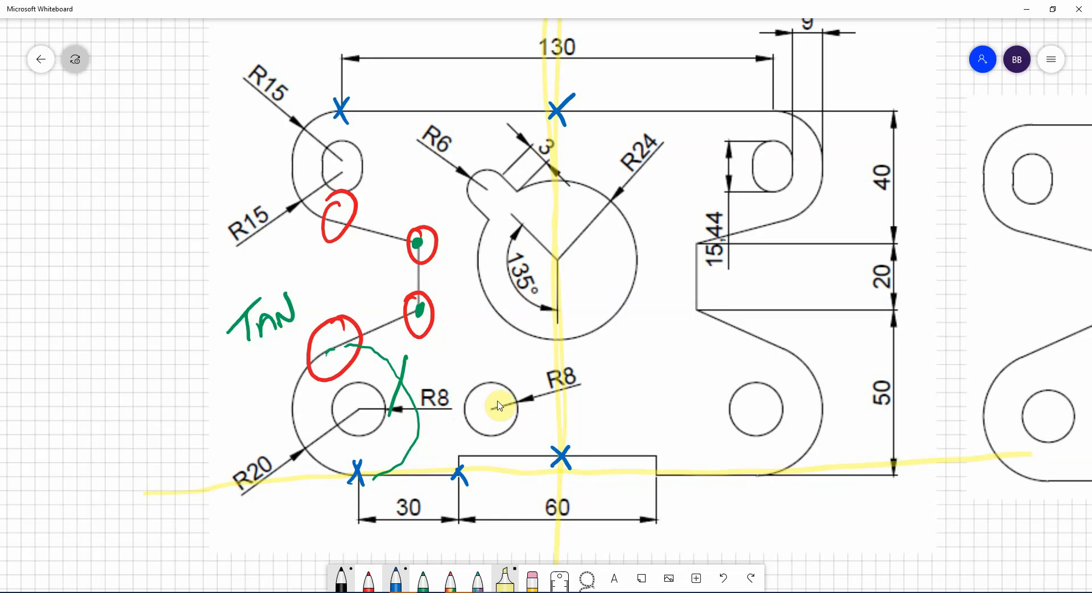
pyautogui.moveTo(1018, 541); pyautogui.dragTo(742, 531)
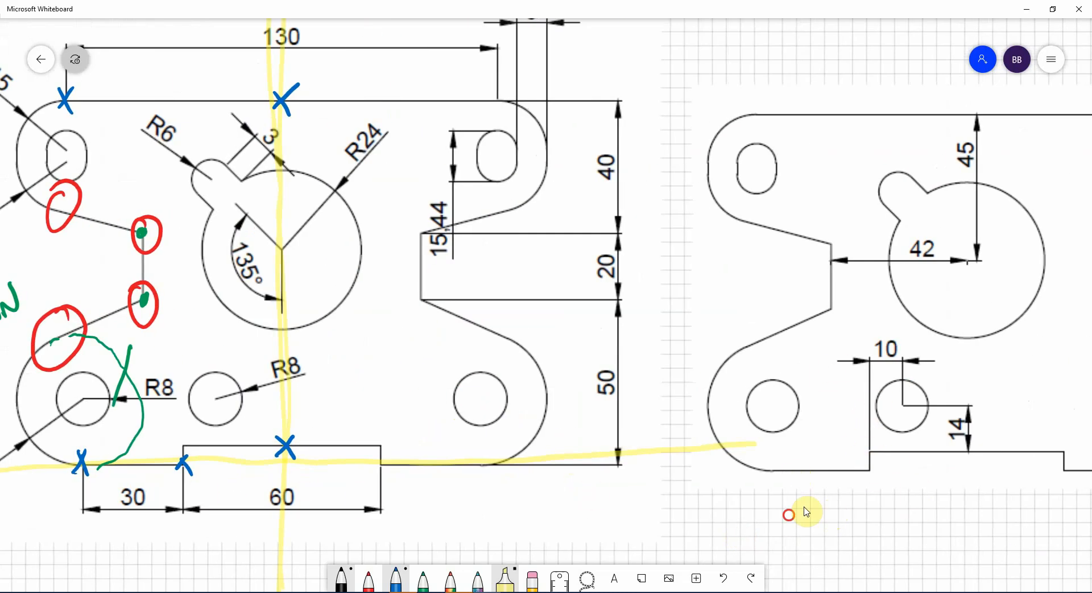
pyautogui.moveTo(805, 512); pyautogui.dragTo(978, 517)
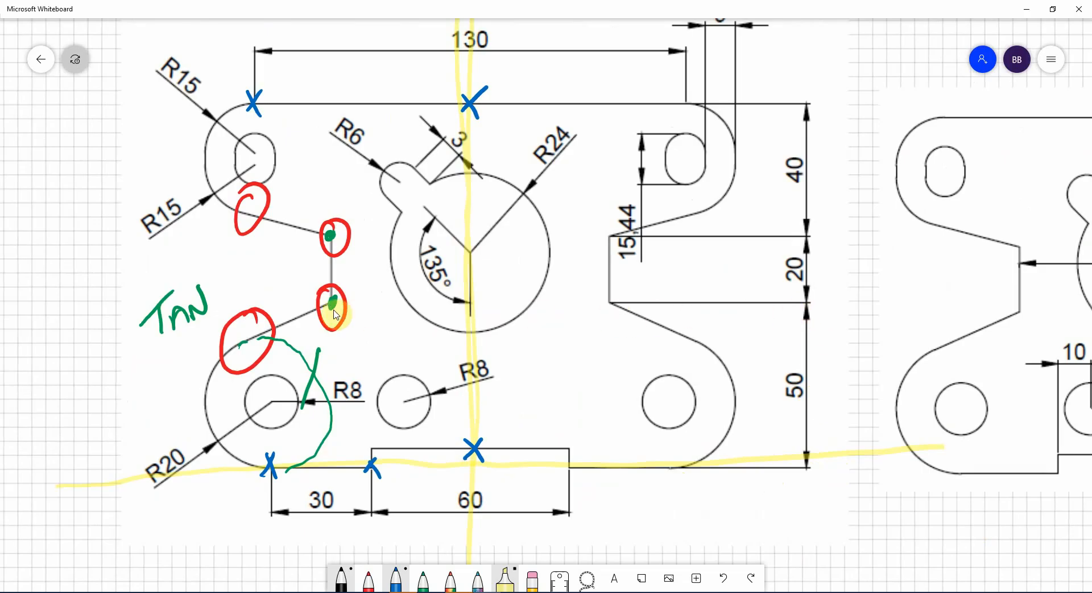
pyautogui.click(505, 579)
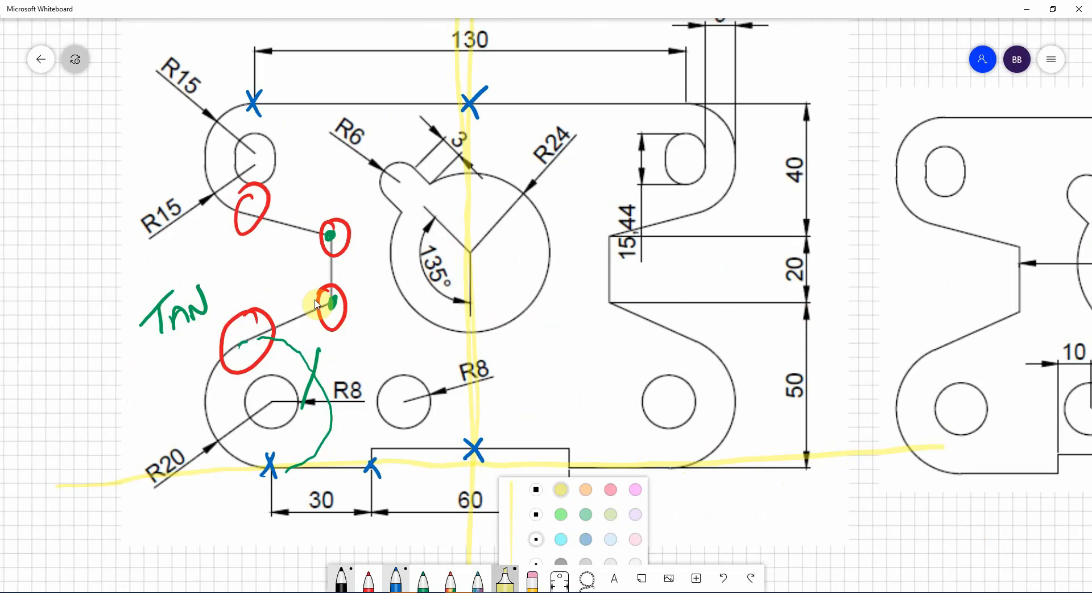
pyautogui.click(559, 522)
pyautogui.moveTo(816, 305); pyautogui.dragTo(460, 314)
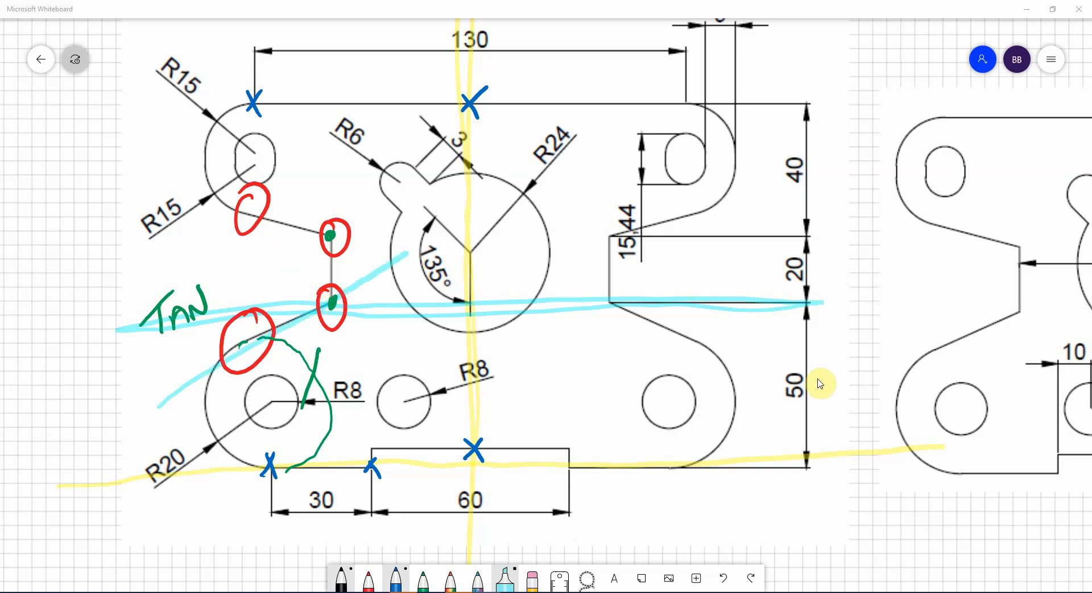
# Return to AutoCAD and offset the yellow horizontal baseline 50 mm upward.
pyautogui.hotkey('alt', 'Tab')
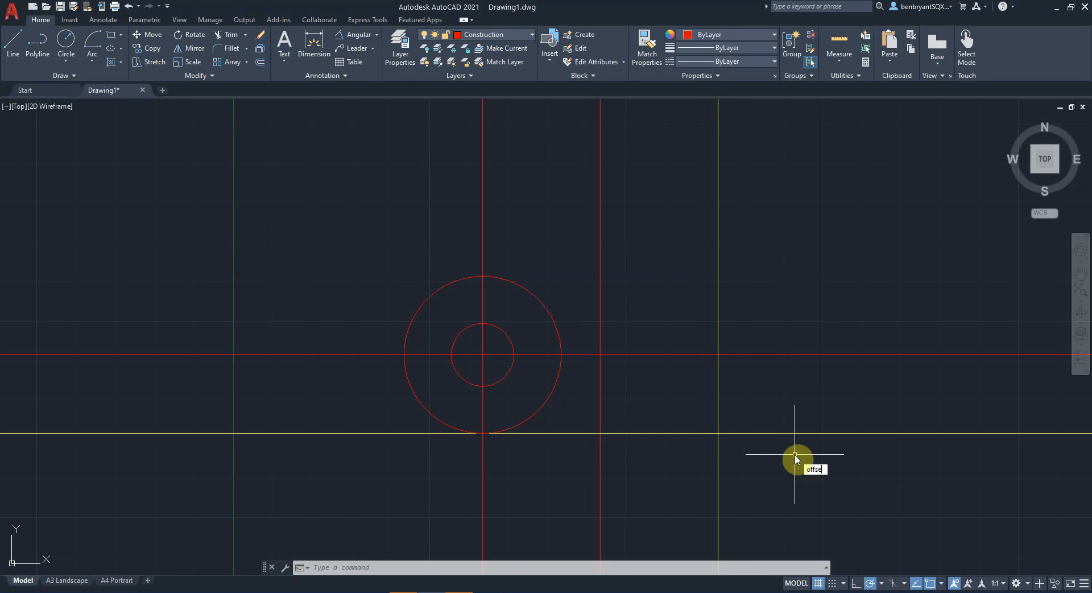
pyautogui.press('Return')
pyautogui.write('50')
pyautogui.press('Return')
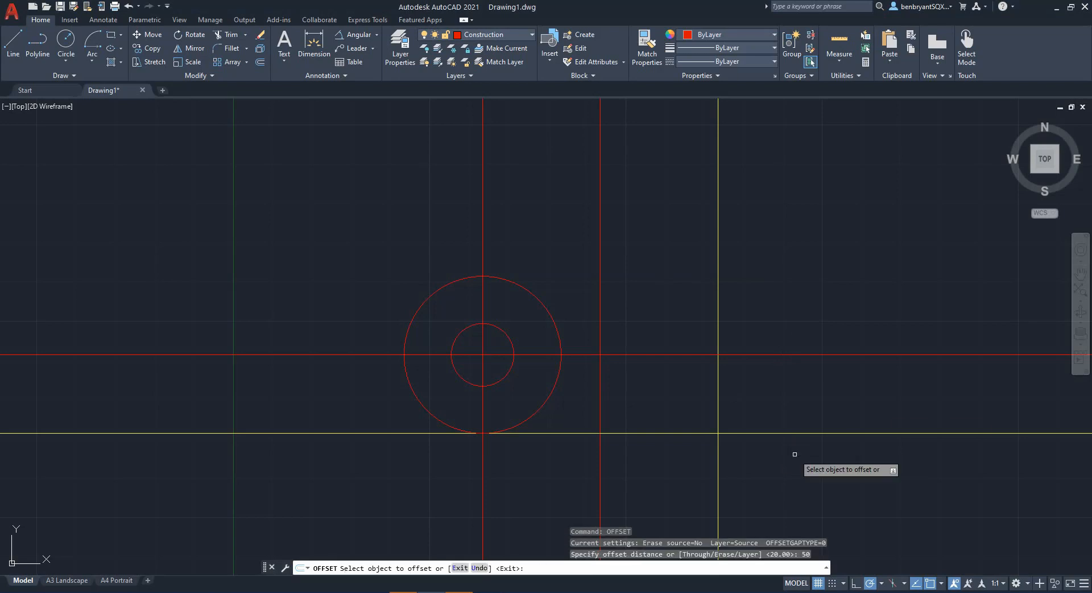
pyautogui.click(862, 433)
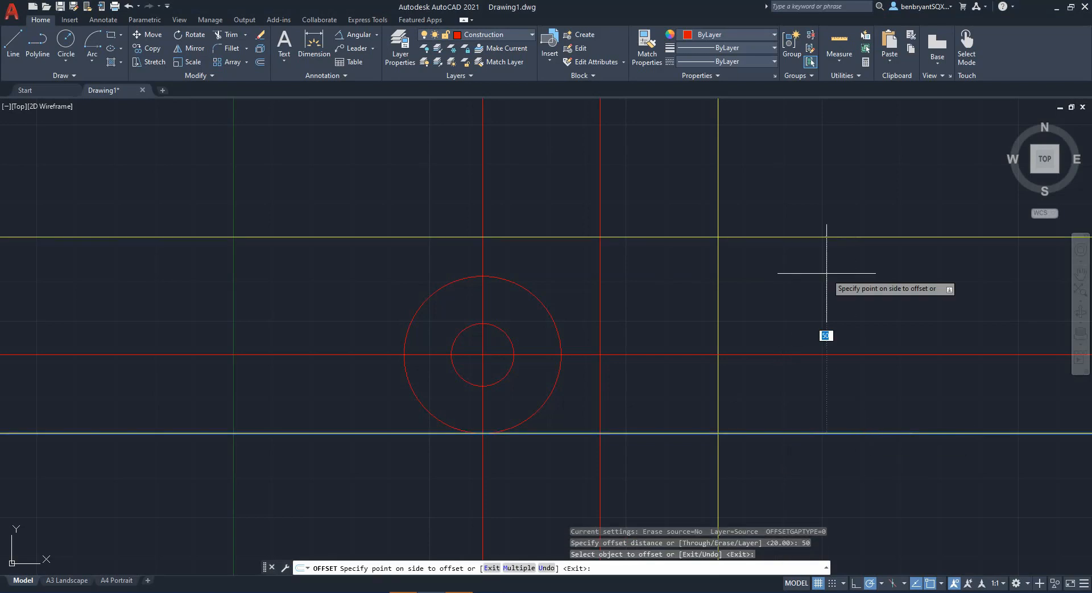
pyautogui.click(825, 234)
pyautogui.press('Escape')
# Change the colour of the horizontal line 50 mm above the baseline to cyan.
pyautogui.click(811, 233)
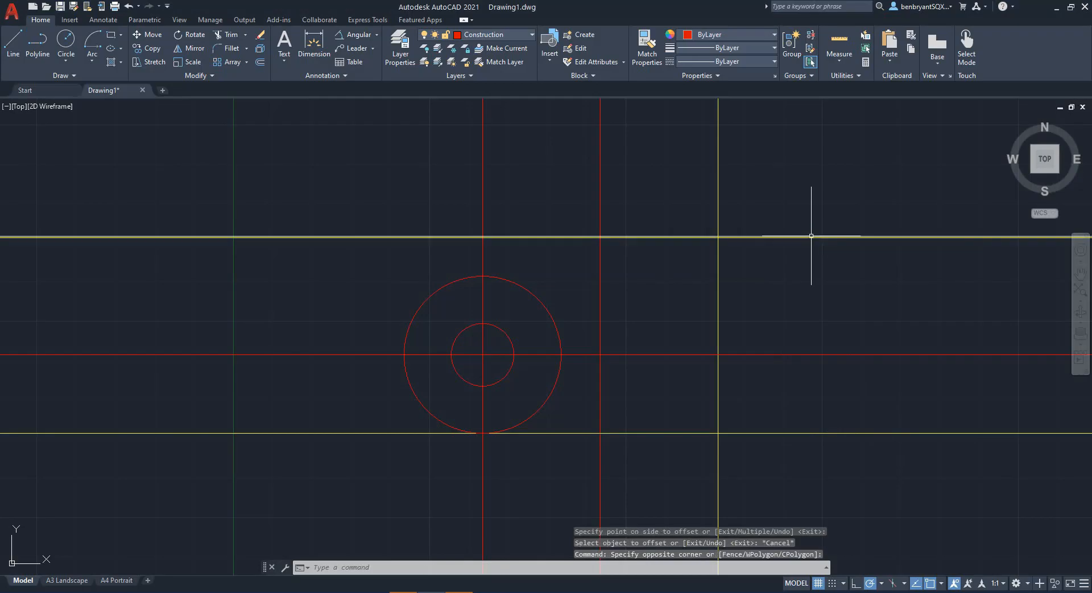
pyautogui.click(809, 259)
pyautogui.click(707, 35)
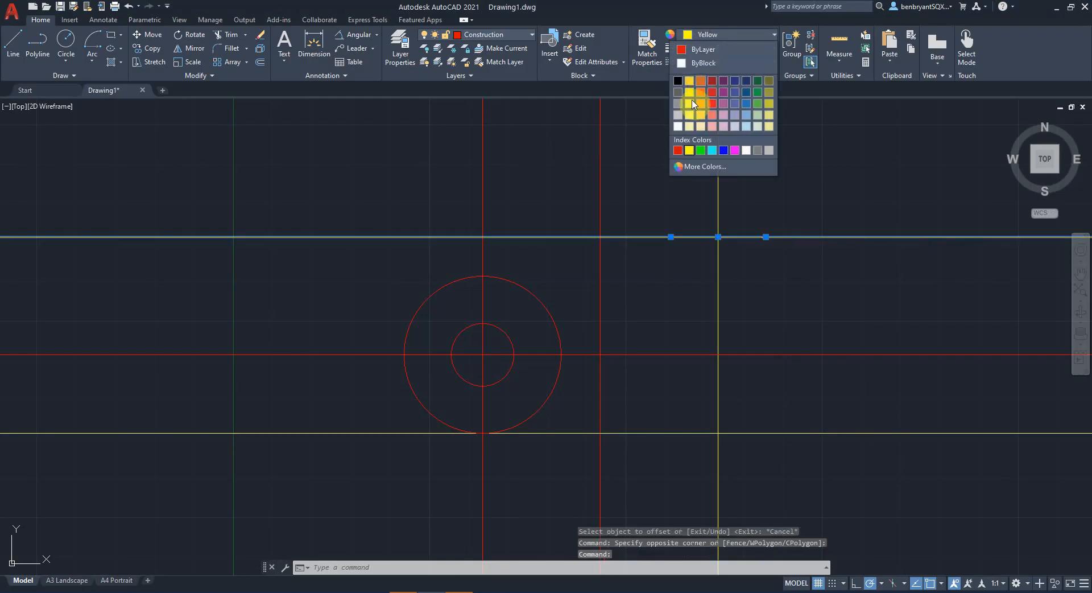
pyautogui.click(713, 150)
pyautogui.press('Escape')
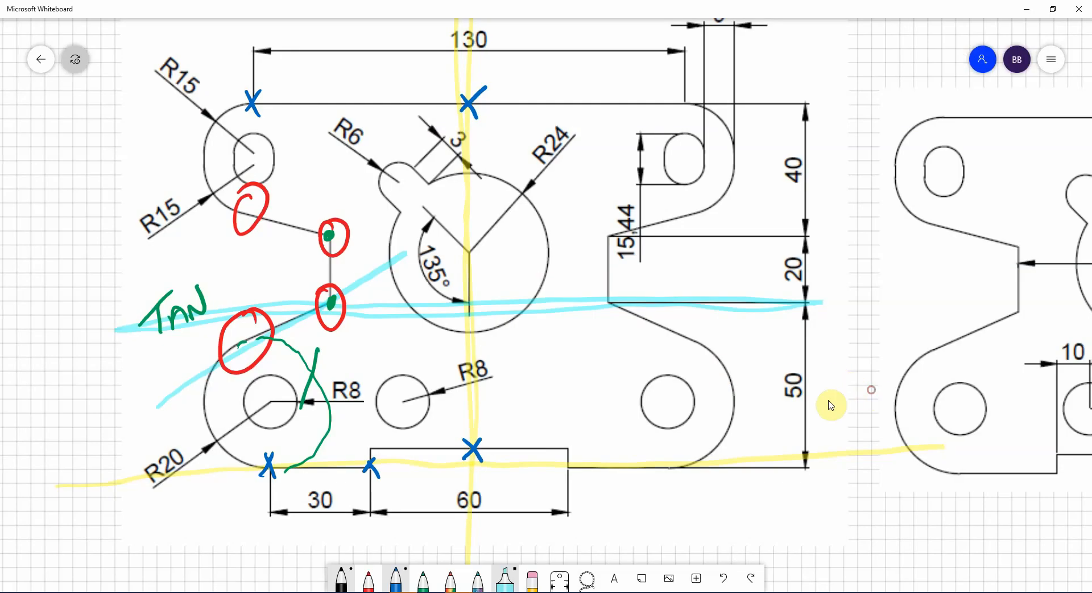
# Switch to the Whiteboard sketch and highlight in light blue the left notch's vertical edge, its span to the centreline and the 42 dimension.
pyautogui.hscroll(4, 831, 405)
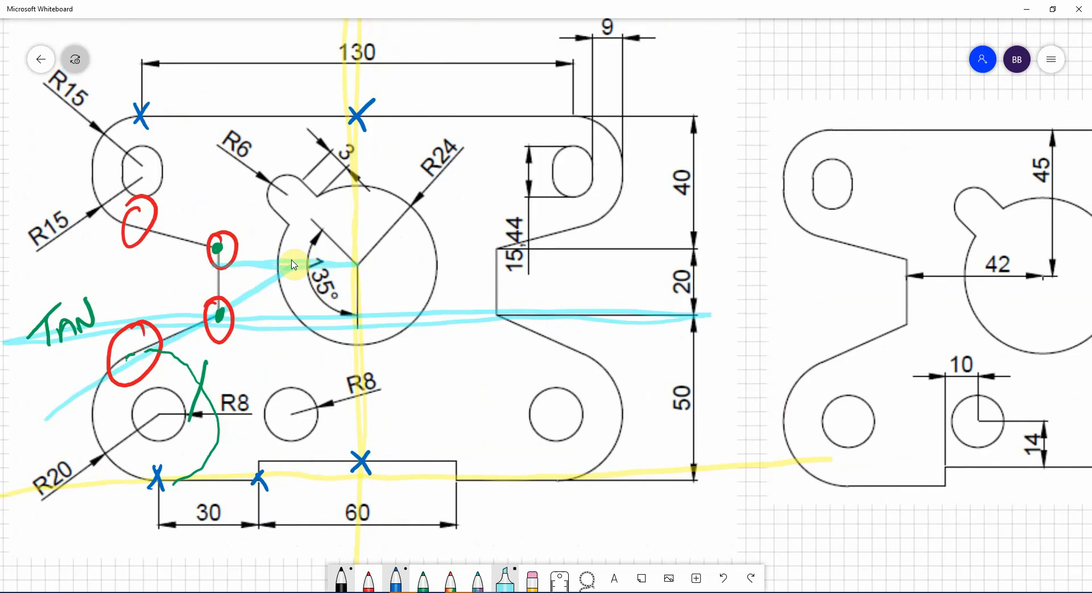
pyautogui.scroll(2, 294, 264)
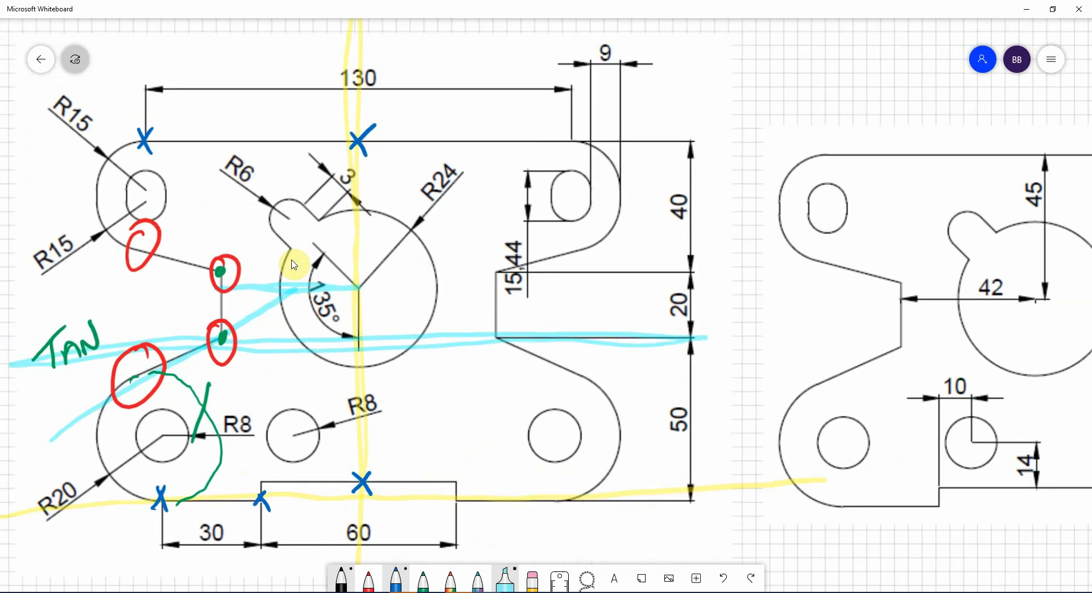
pyautogui.moveTo(218, 189); pyautogui.dragTo(218, 213)
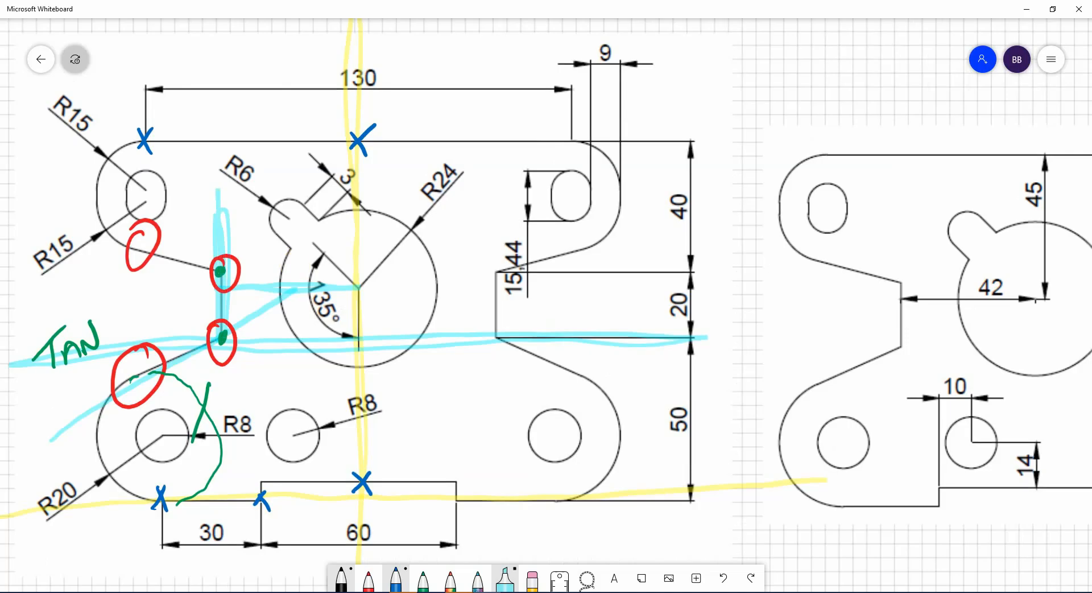
pyautogui.moveTo(1011, 301); pyautogui.dragTo(1008, 268)
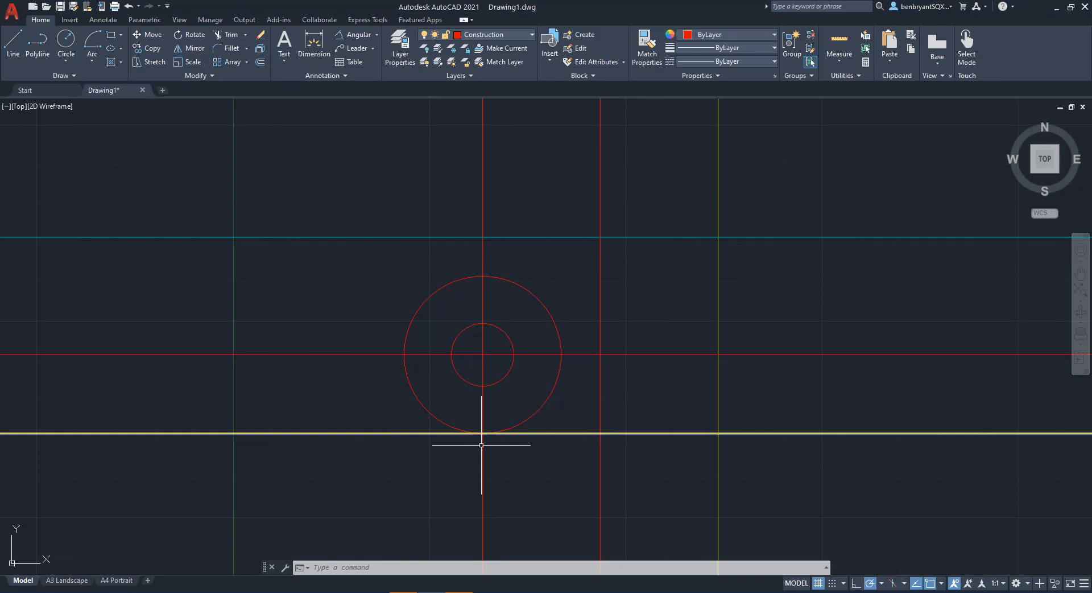
# Return to AutoCAD and offset the yellow vertical centreline 42 mm to the left.
pyautogui.moveTo(696, 358); pyautogui.dragTo(565, 361, button='middle')
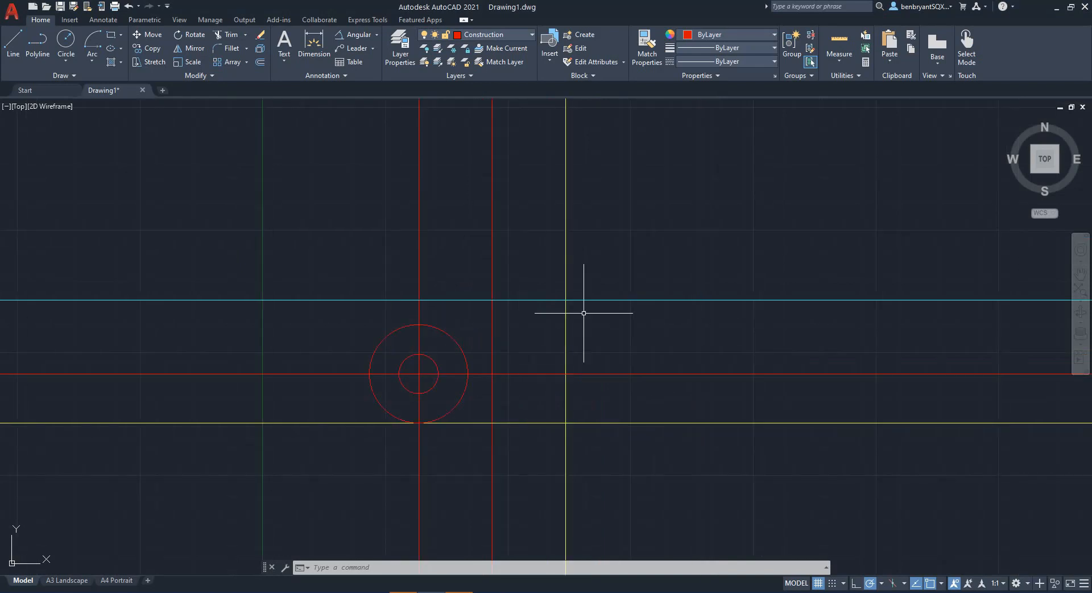
pyautogui.write('OFFSET')
pyautogui.press('Return')
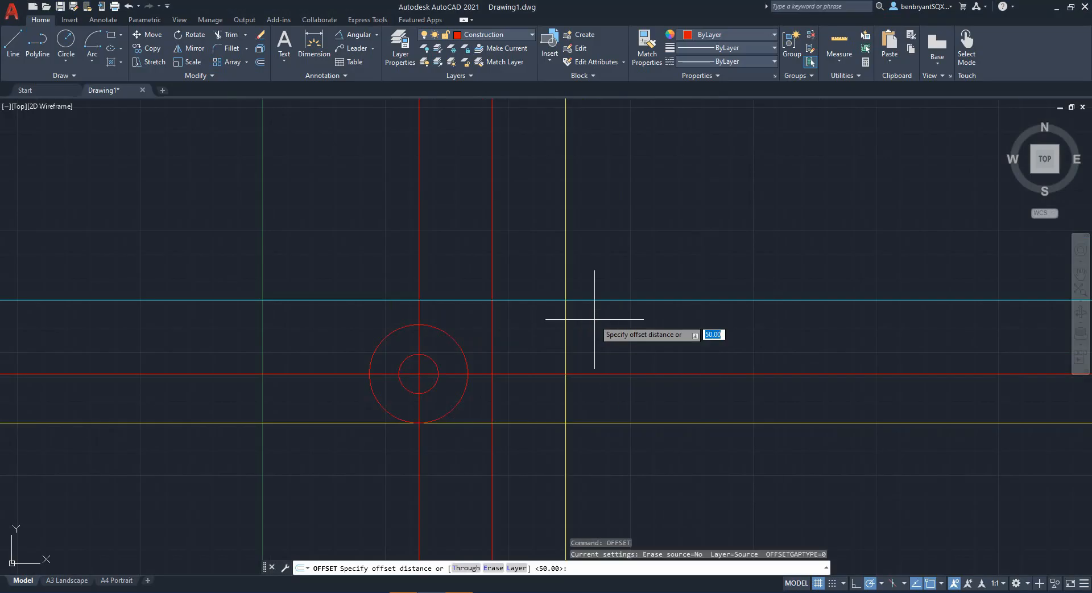
pyautogui.write('432')
pyautogui.press('Return')
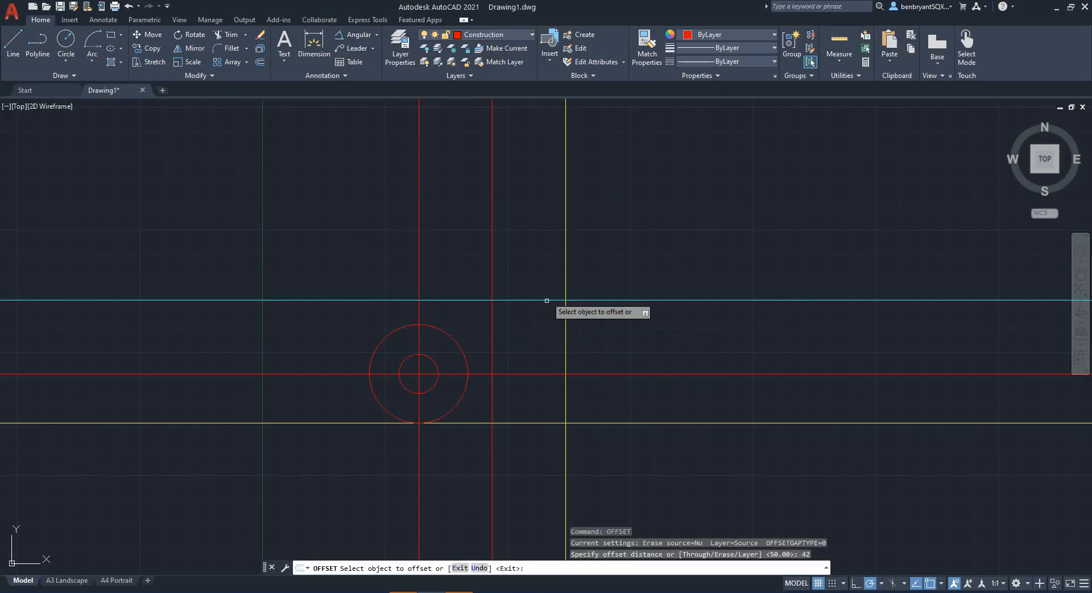
pyautogui.click(565, 246)
pyautogui.click(370, 229)
pyautogui.press('Escape')
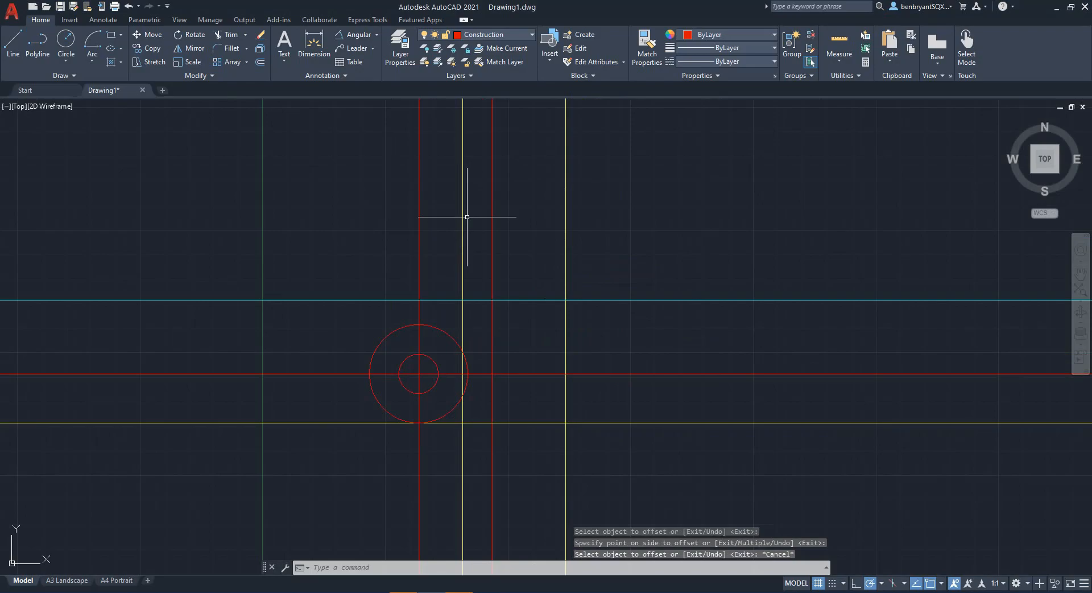
# Change the colour of the vertical line 42 mm left of the centreline to cyan.
pyautogui.click(462, 222)
pyautogui.click(706, 35)
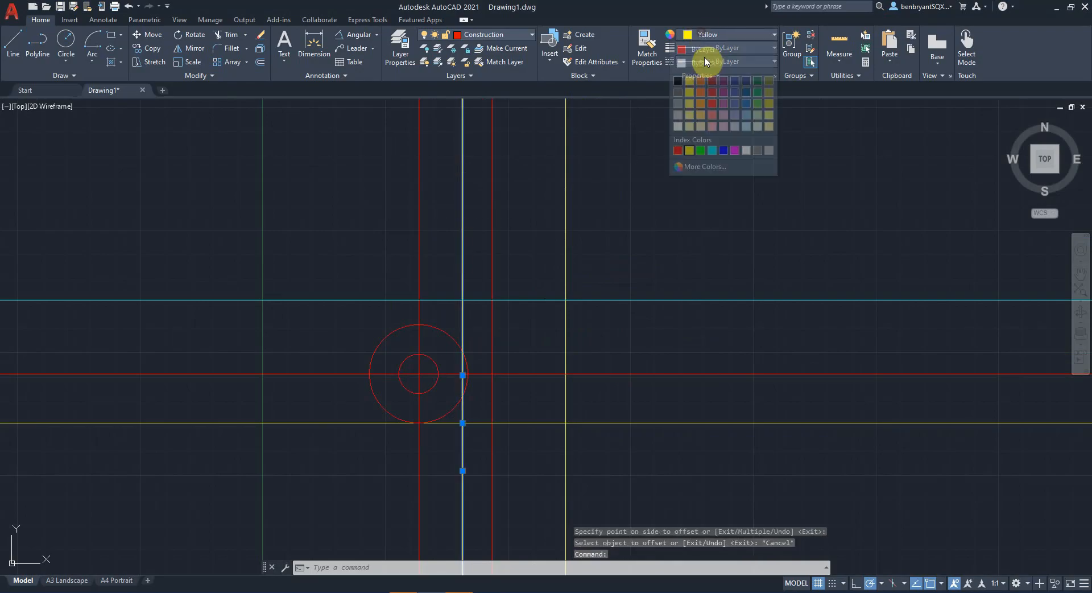
pyautogui.click(709, 150)
pyautogui.press('Escape')
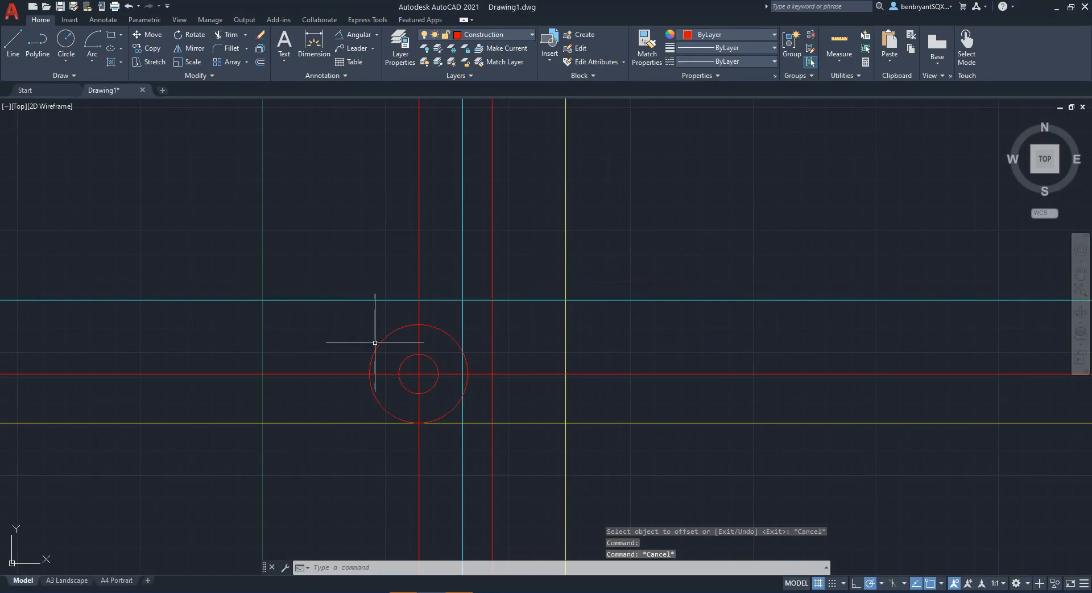
# Check the active object snap modes for Intersection and Tangent.
pyautogui.moveTo(464, 299)
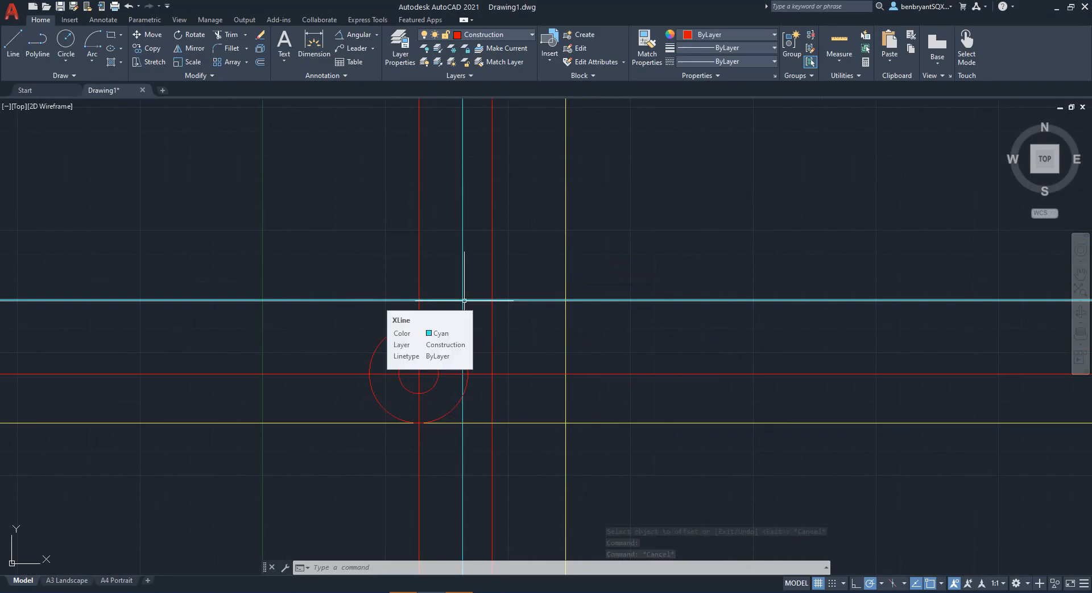
pyautogui.click(941, 584)
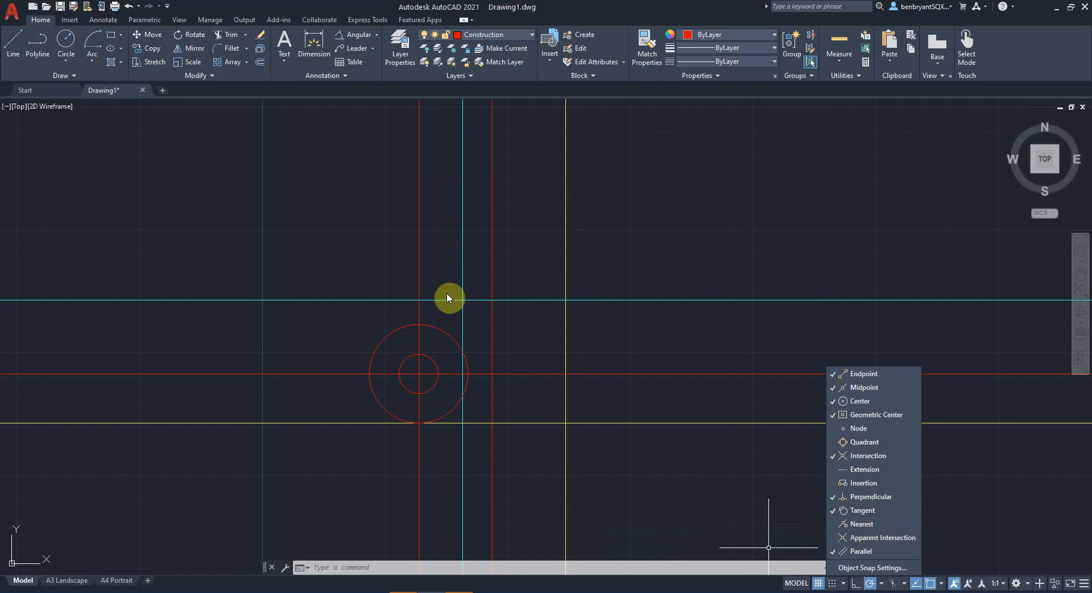
pyautogui.click(387, 326)
# Make the Drawing layer current and draw a line from the cyan lines' intersection tangent to the upper left of the 20 mm-radius circle.
pyautogui.scroll(4, 341, 325)
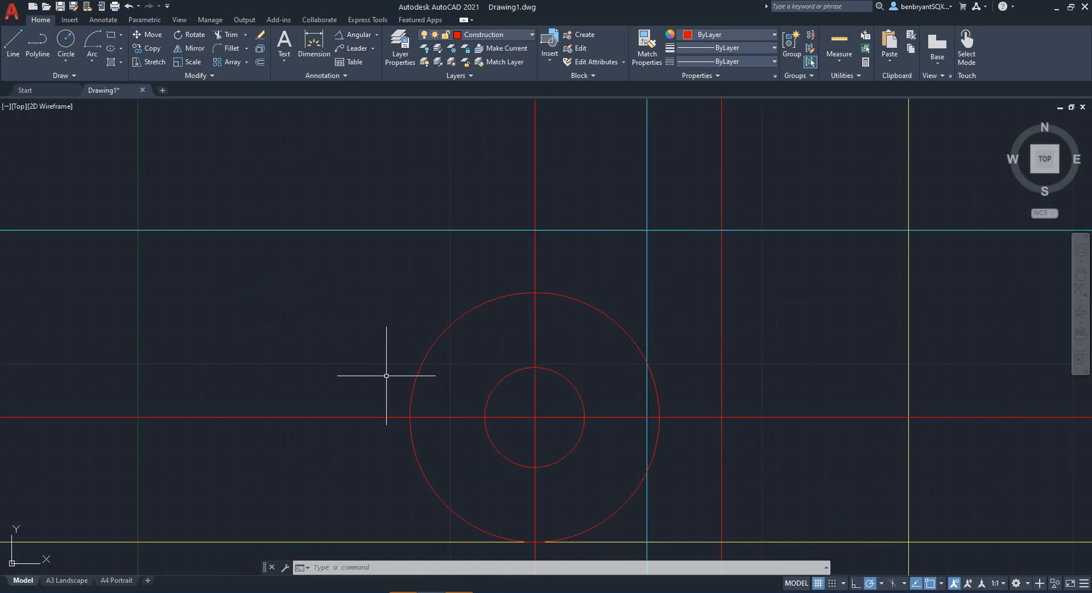
pyautogui.moveTo(523, 388)
pyautogui.mouseDown(button='middle')
pyautogui.moveTo(512, 342)
pyautogui.moveTo(555, 344)
pyautogui.mouseUp(button='middle')
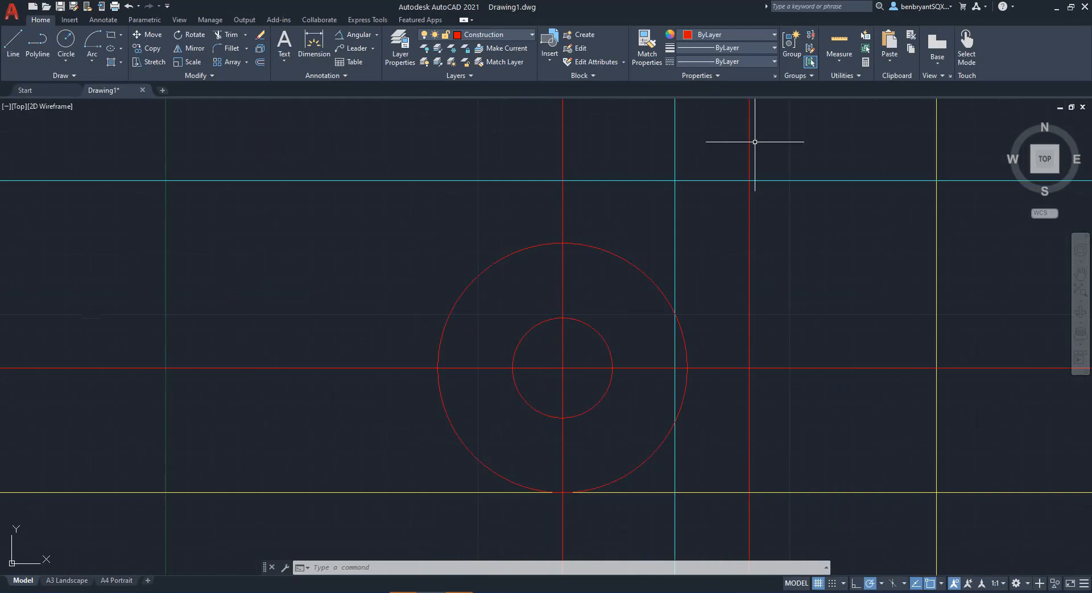
pyautogui.click(486, 36)
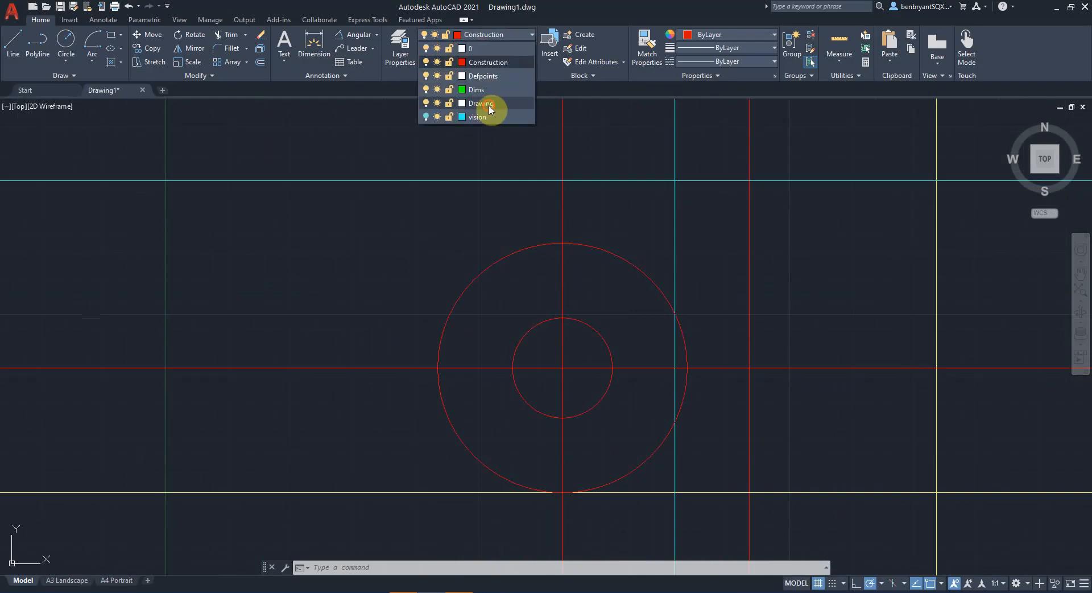
pyautogui.click(493, 108)
pyautogui.click(7, 42)
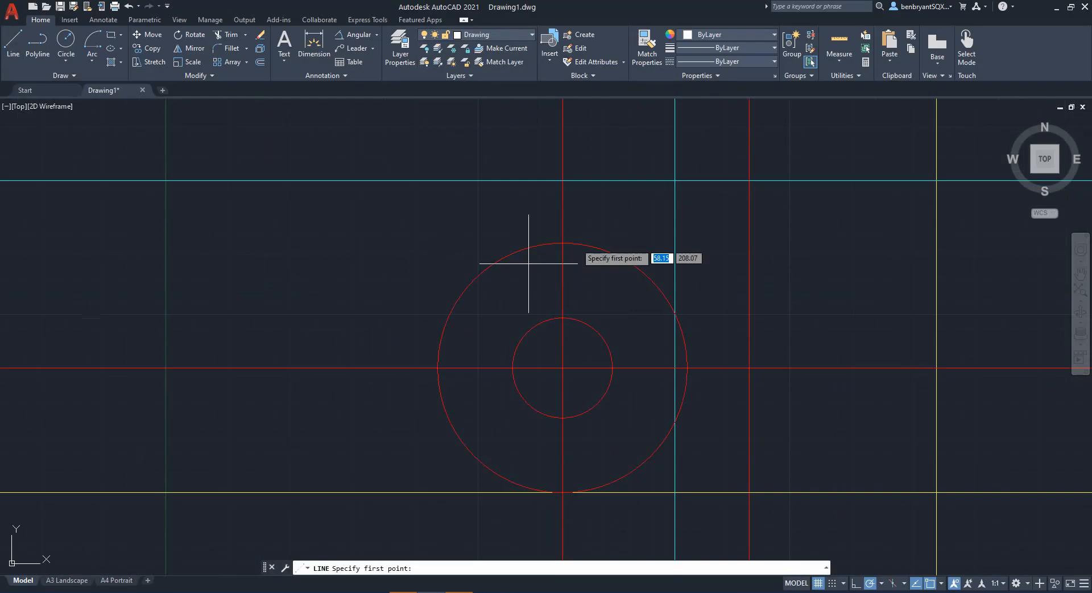
pyautogui.click(674, 180)
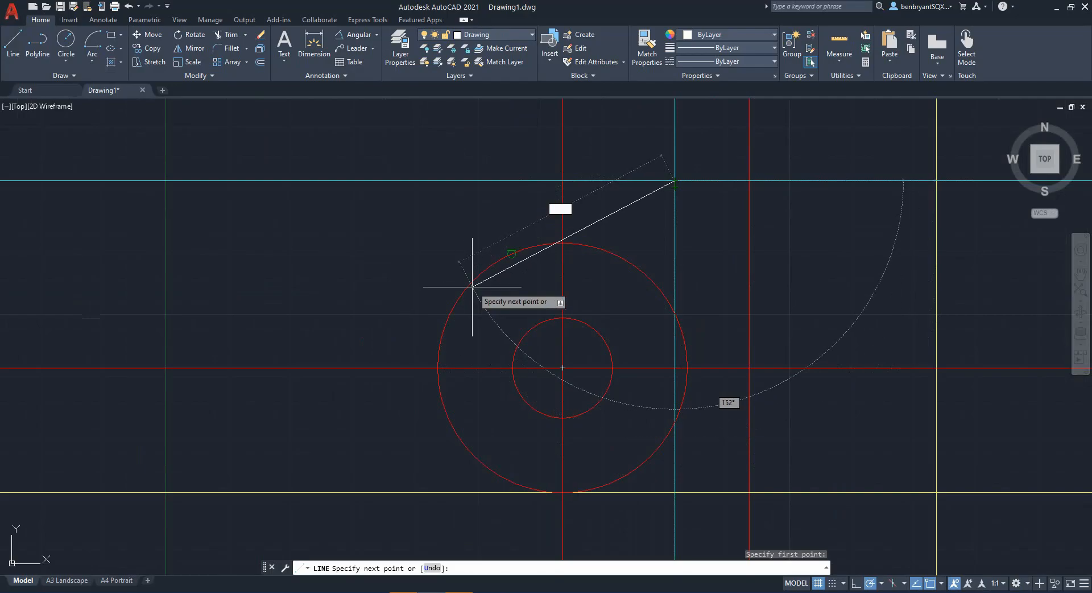
pyautogui.click(512, 254)
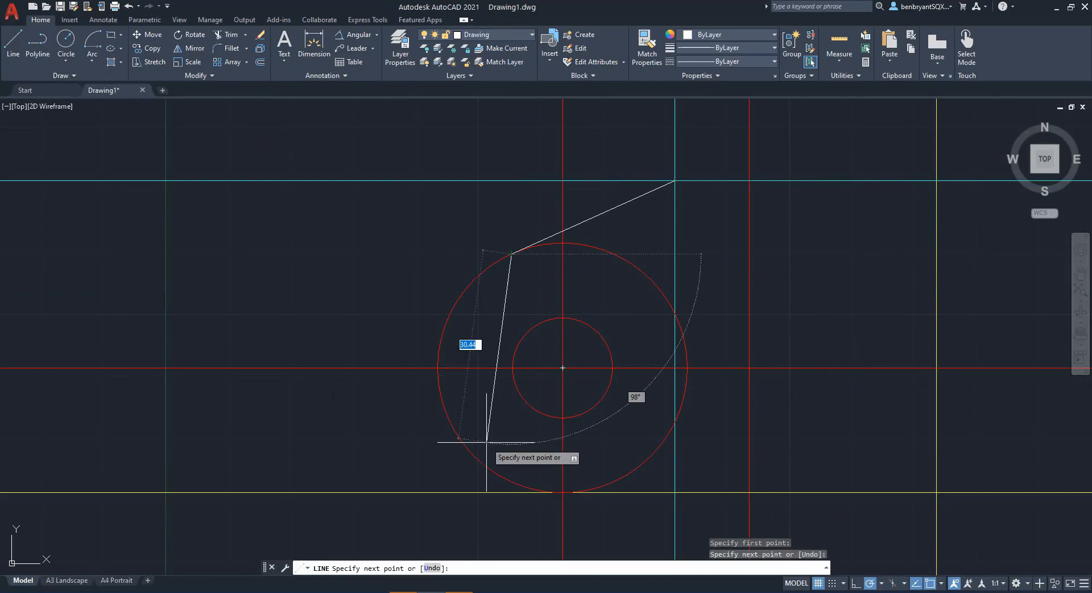
pyautogui.press('Escape')
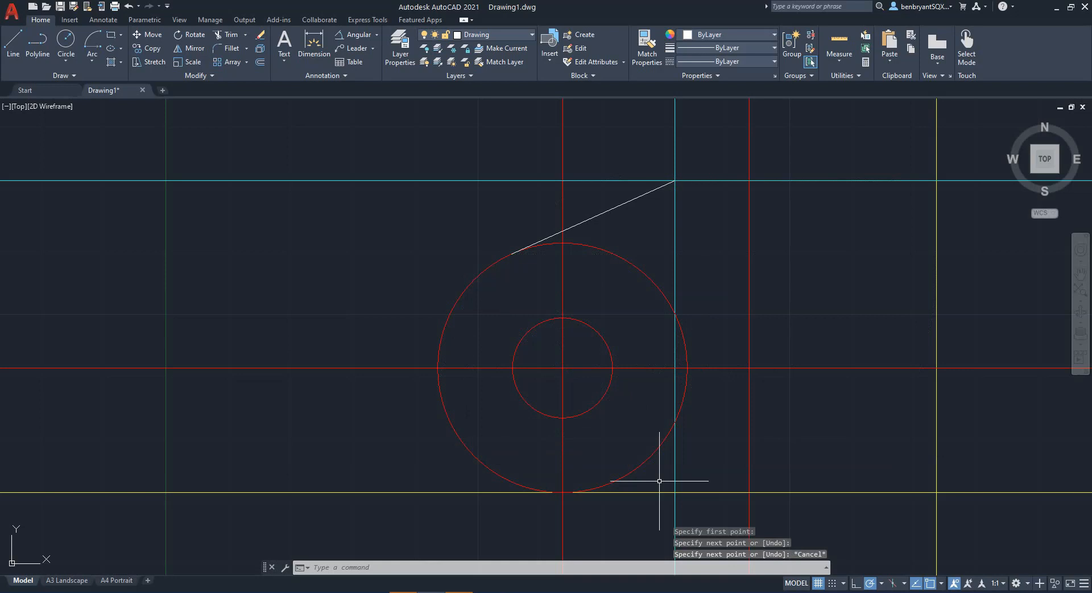
# Move the two concentric circles from the Construction layer to the Drawing layer.
pyautogui.moveTo(748, 402); pyautogui.dragTo(667, 396, button='middle')
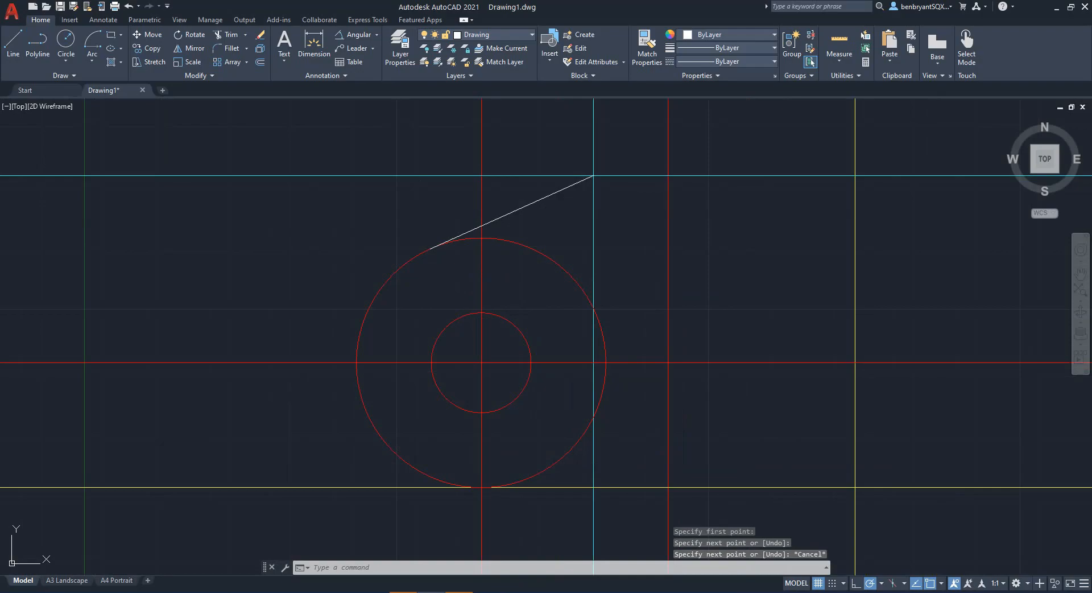
pyautogui.click(538, 252)
pyautogui.click(525, 347)
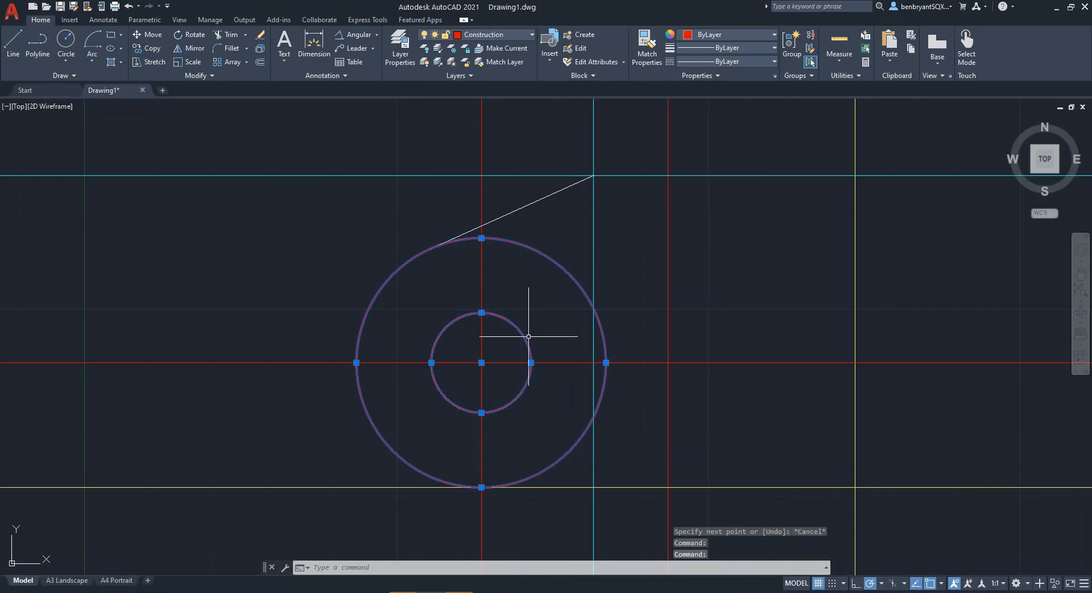
pyautogui.click(495, 35)
pyautogui.click(478, 105)
pyautogui.press('Escape')
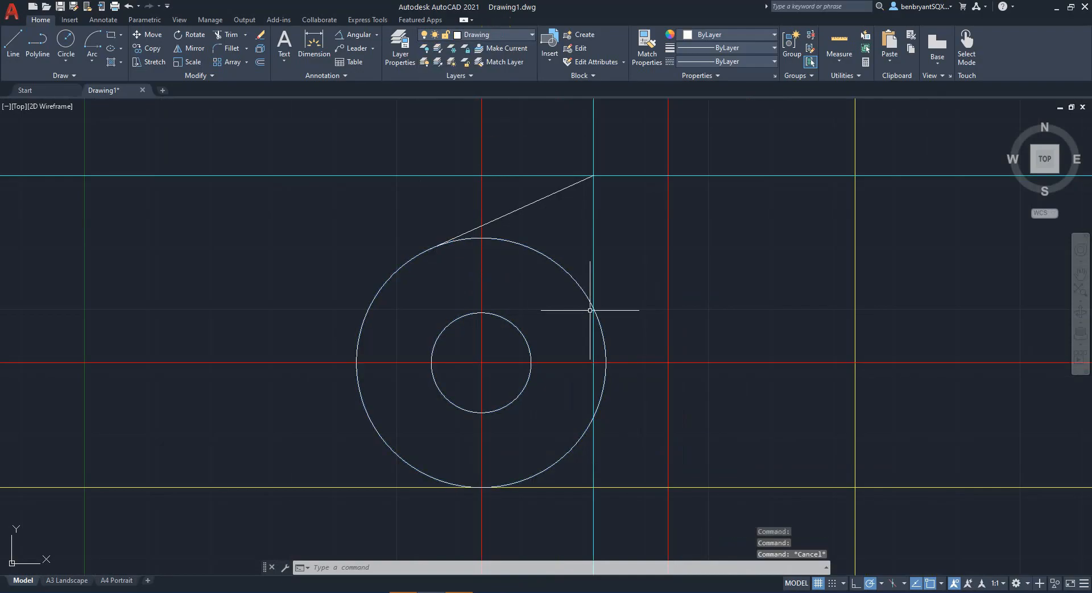
# Trim away the right part of the 20 mm-radius circle, from the tangent line's end around to the baseline, keeping the left arc.
pyautogui.write('trim')
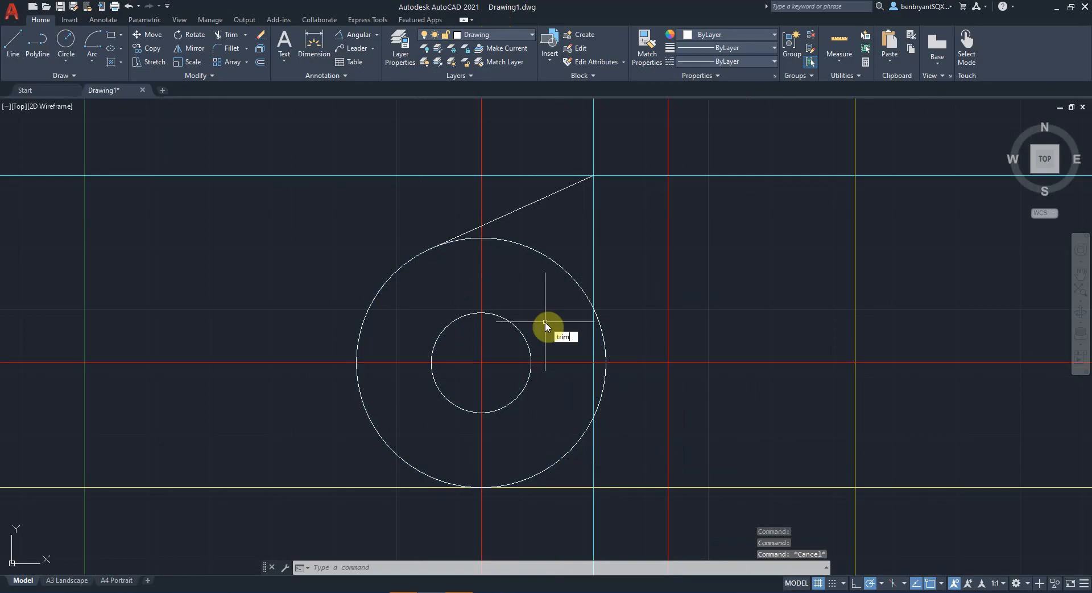
pyautogui.press('Return')
pyautogui.click(561, 263)
pyautogui.click(561, 262)
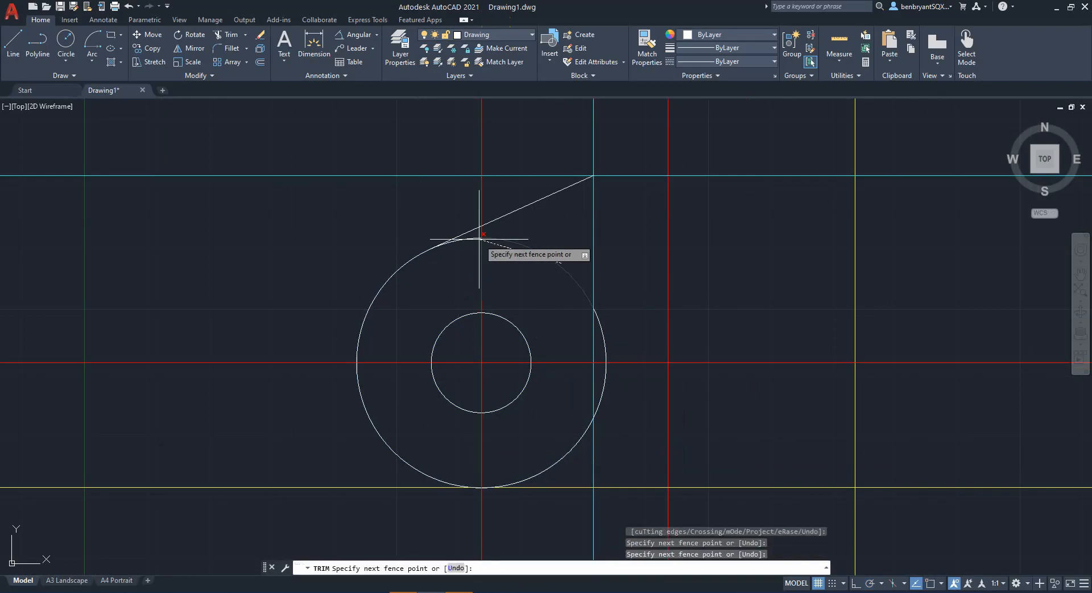
pyautogui.press('Return')
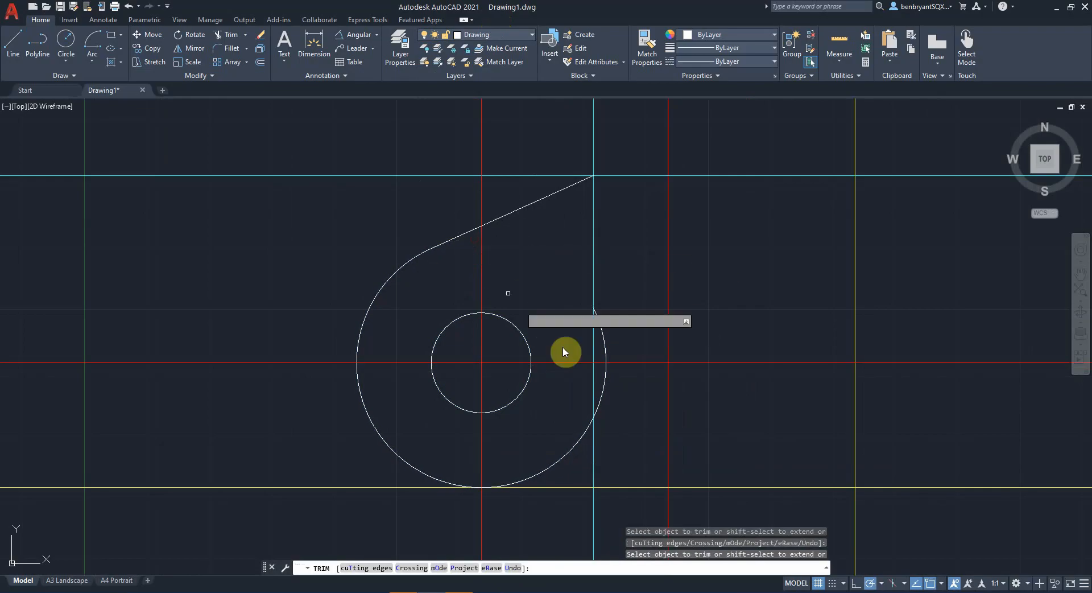
pyautogui.click(607, 350)
pyautogui.click(598, 361)
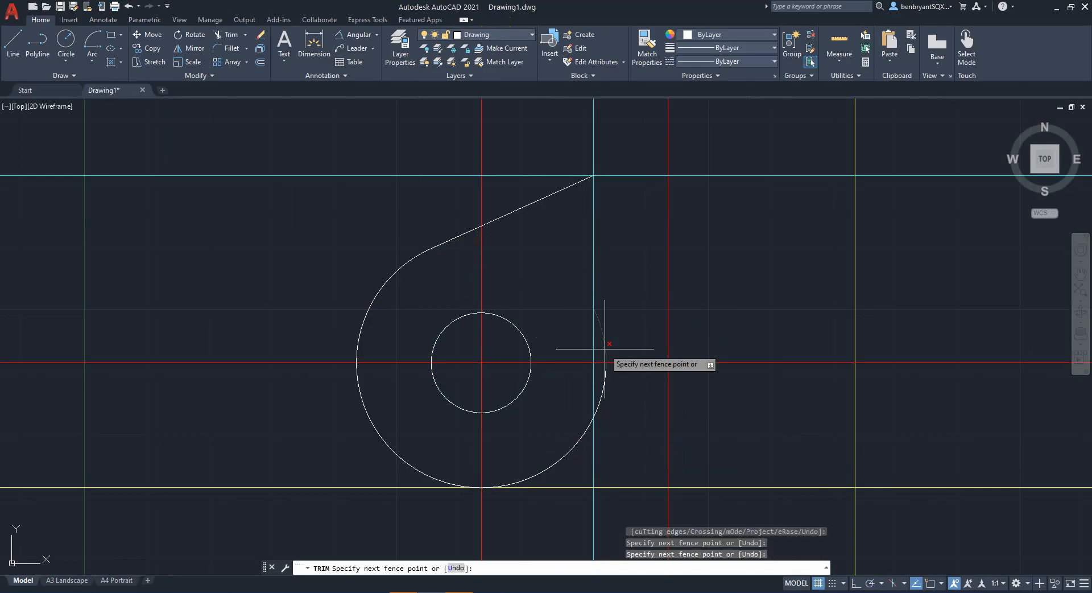
pyautogui.press('Return')
pyautogui.click(603, 384)
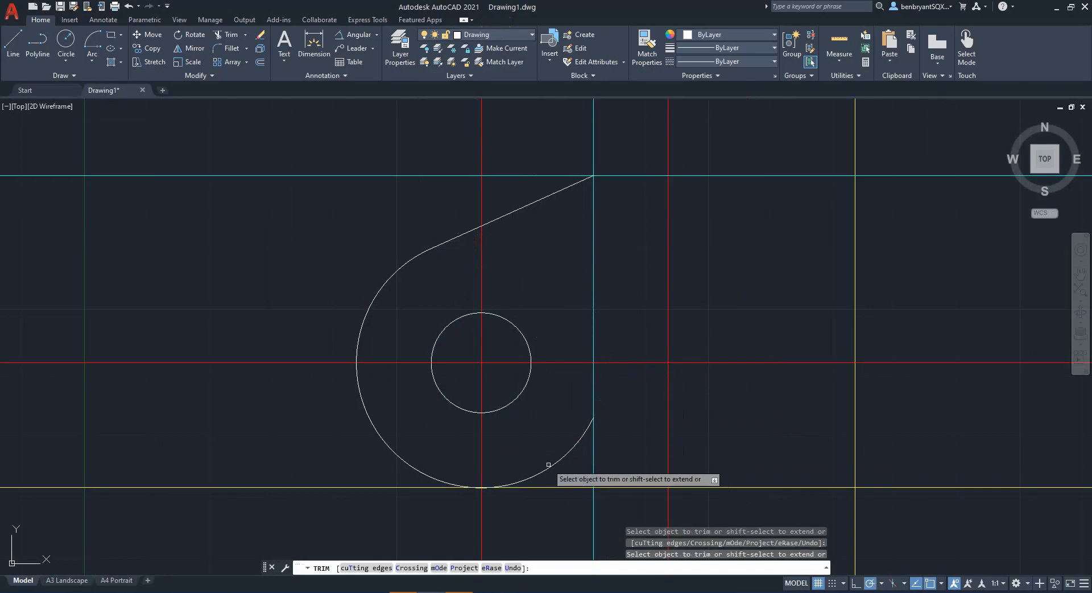
pyautogui.click(552, 463)
pyautogui.press('Return')
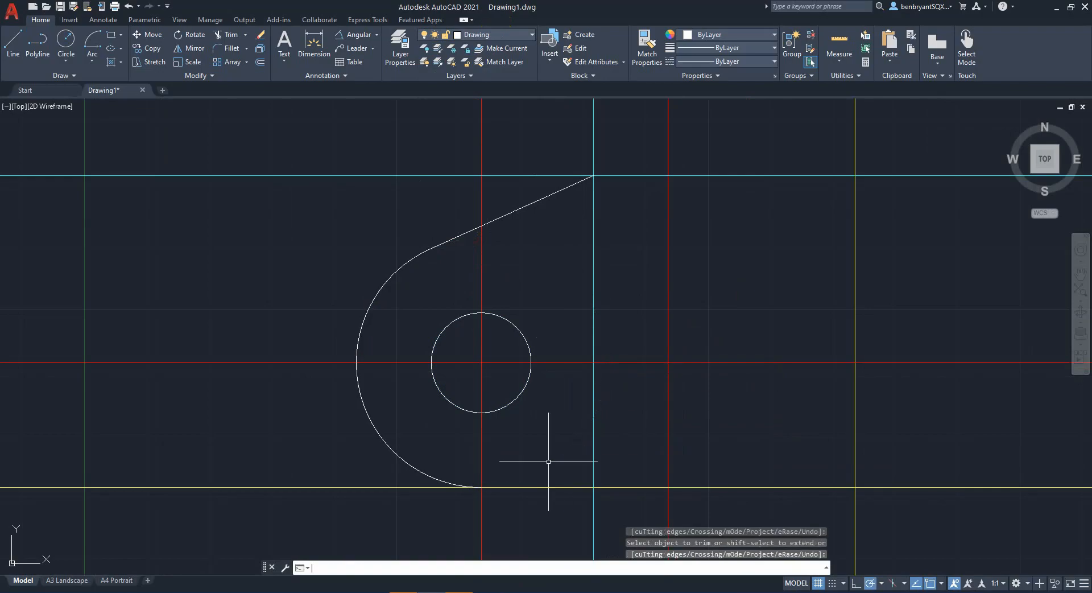
# Switch to Whiteboard, erase the markings around the lower-left R20 corner, and outline the left half of the bottom notch in blue.
pyautogui.scroll(-2, 734, 424)
pyautogui.moveTo(676, 413)
pyautogui.mouseDown(button='middle')
pyautogui.moveTo(595, 402)
pyautogui.moveTo(466, 341)
pyautogui.mouseUp(button='middle')
pyautogui.scroll(2, 511, 348)
pyautogui.click(516, 586)
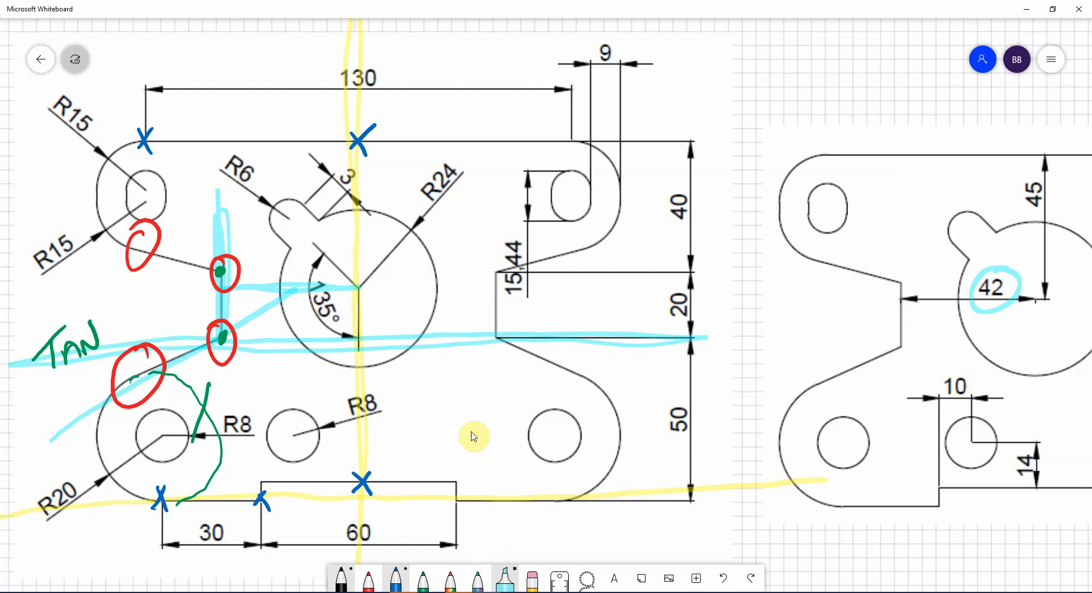
pyautogui.moveTo(342, 244)
pyautogui.mouseDown()
pyautogui.moveTo(383, 268)
pyautogui.moveTo(336, 310)
pyautogui.moveTo(349, 339)
pyautogui.moveTo(426, 360)
pyautogui.mouseUp()
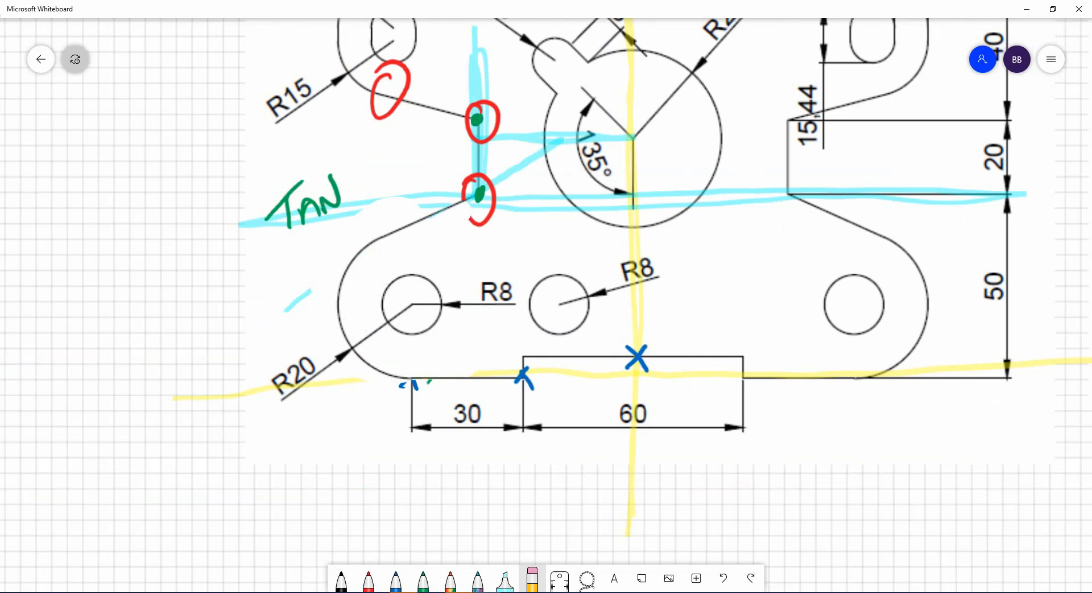
pyautogui.click(396, 579)
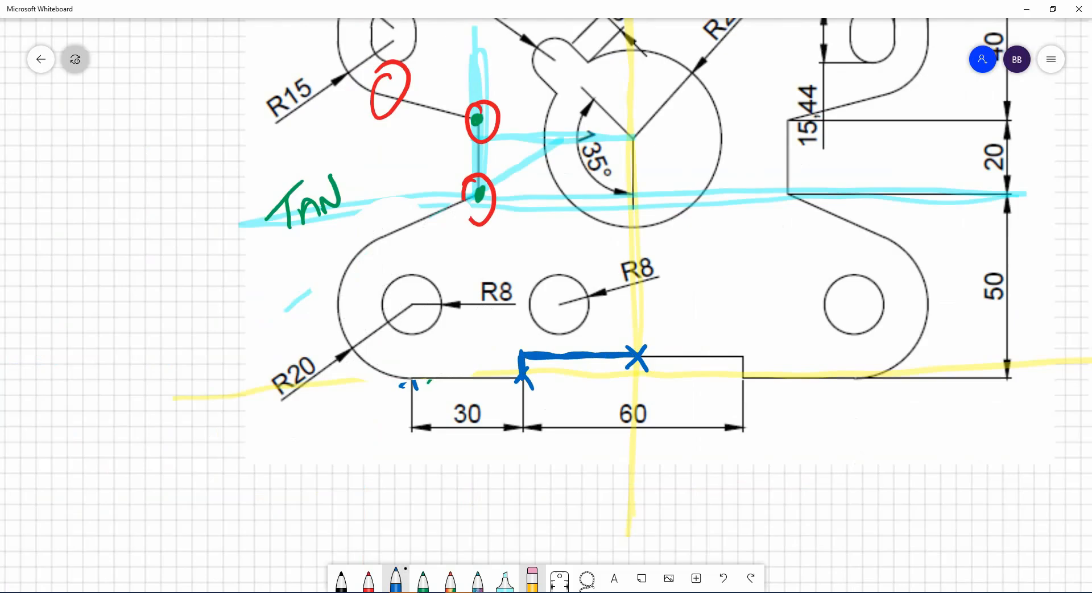
# Circle the small hole's 10 and 14 dimensions in blue and mark crosses at the left end and midpoint of the 60 dimension.
pyautogui.moveTo(768, 296)
pyautogui.mouseDown()
pyautogui.moveTo(504, 279)
pyautogui.moveTo(330, 310)
pyautogui.mouseUp()
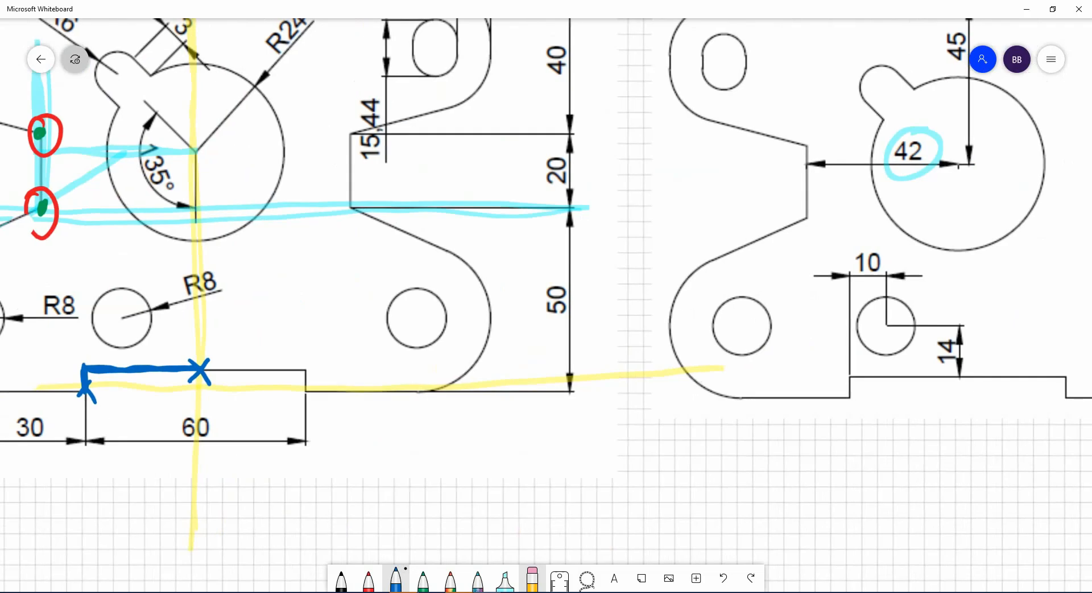
pyautogui.moveTo(913, 263)
pyautogui.mouseDown()
pyautogui.moveTo(969, 290)
pyautogui.moveTo(916, 262)
pyautogui.mouseUp()
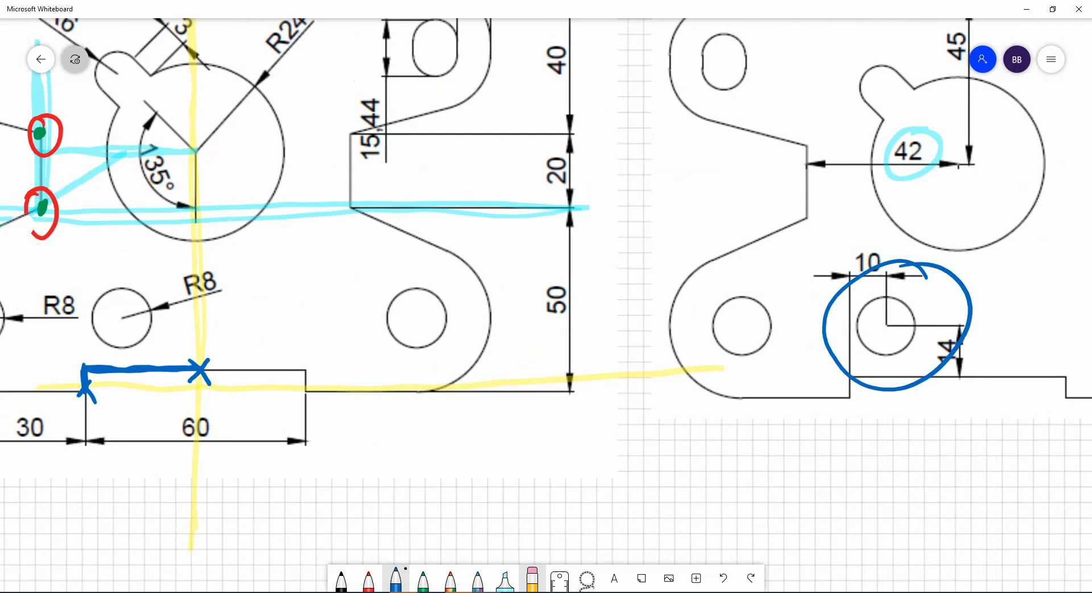
pyautogui.moveTo(455, 296); pyautogui.dragTo(652, 302)
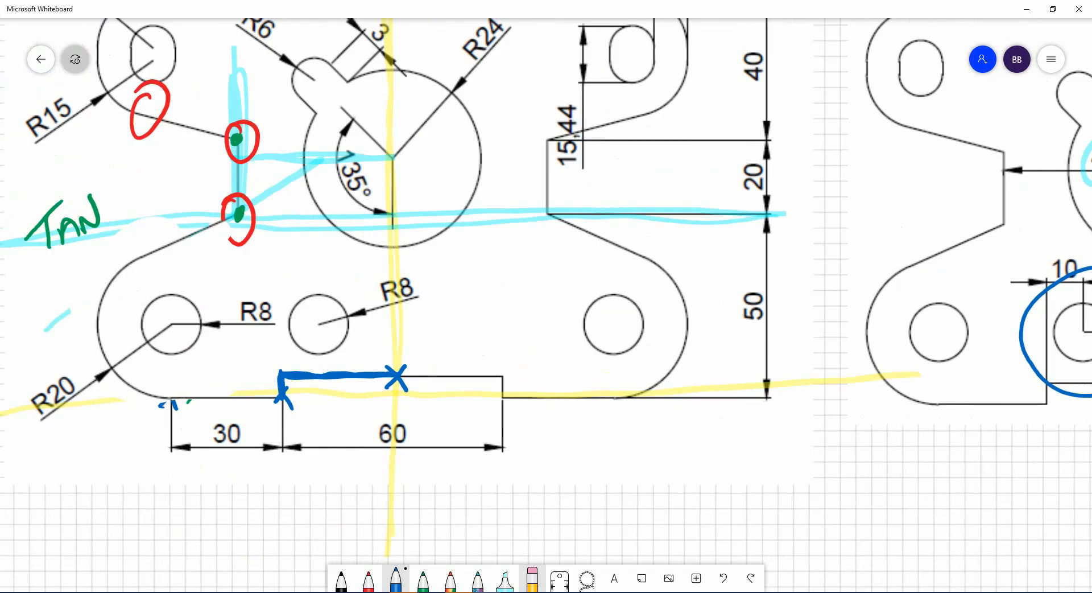
pyautogui.moveTo(396, 445); pyautogui.dragTo(405, 434)
pyautogui.moveTo(387, 440); pyautogui.dragTo(403, 462)
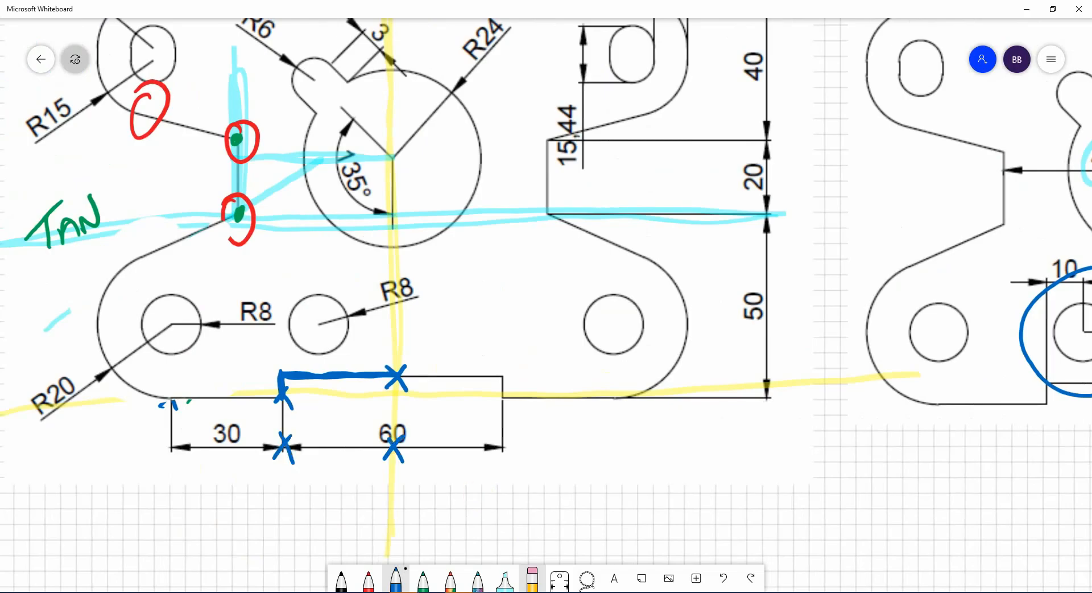
# Draw a blue horizontal centre line through the three R8 holes, starting at the left hole's centre.
pyautogui.moveTo(546, 296); pyautogui.dragTo(478, 285)
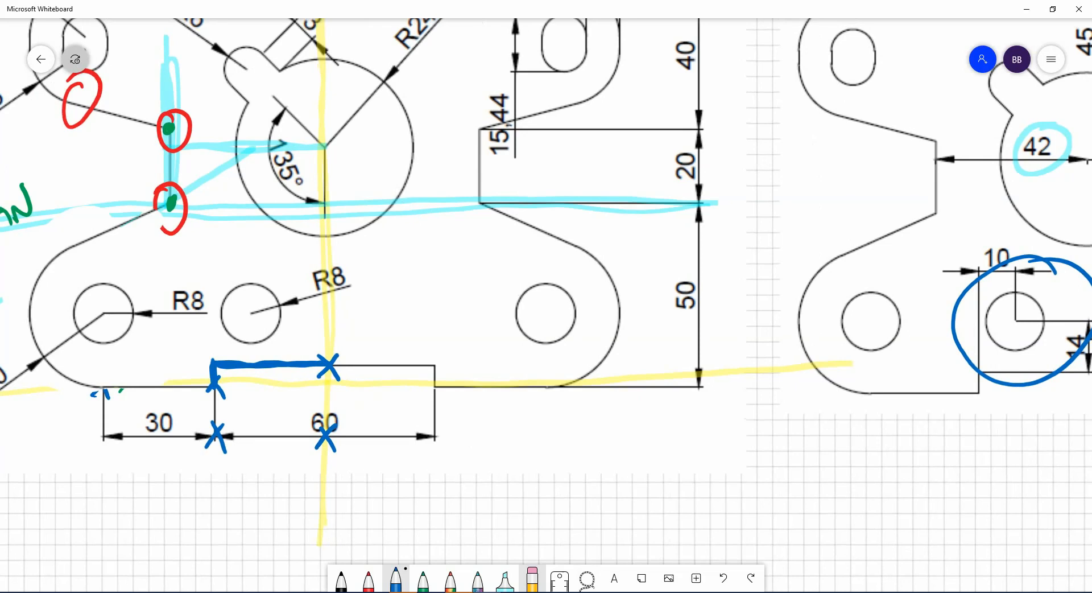
pyautogui.moveTo(546, 296); pyautogui.dragTo(596, 303)
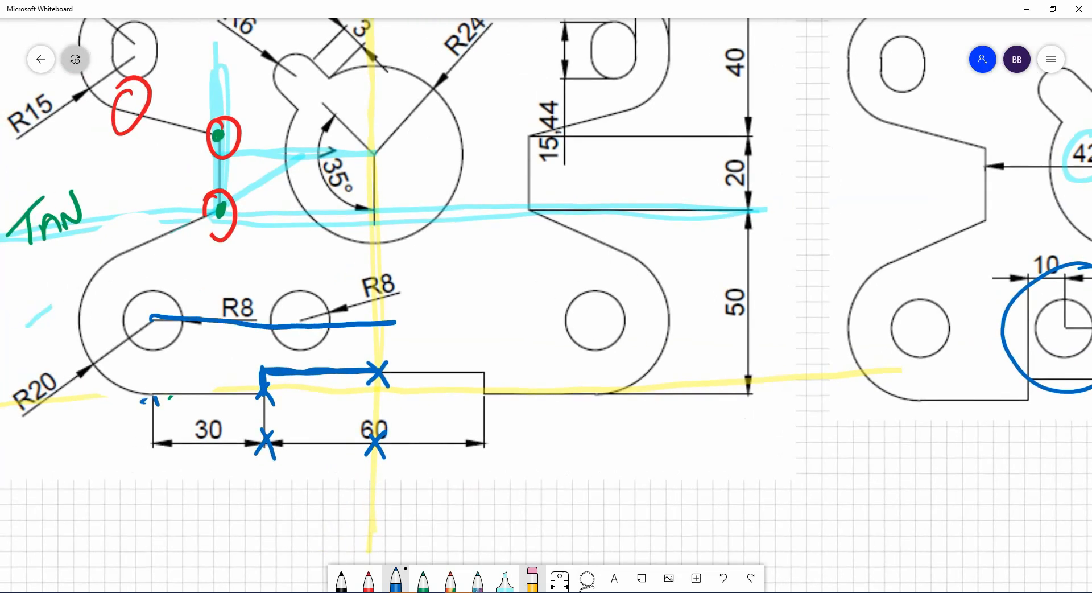
pyautogui.moveTo(557, 319); pyautogui.dragTo(732, 310)
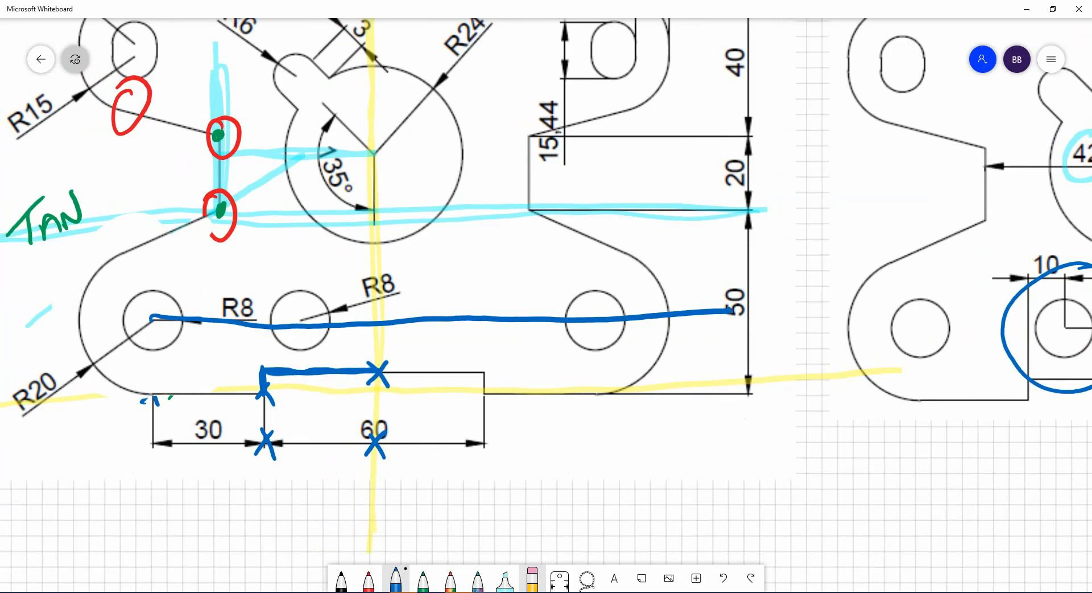
# Annotate the 14 height above the notch and the 10 distance from its extended edge, and mark the middle hole's centre with a cross.
pyautogui.moveTo(406, 325); pyautogui.dragTo(407, 376)
pyautogui.moveTo(424, 340); pyautogui.dragTo(438, 345)
pyautogui.moveTo(431, 337); pyautogui.dragTo(433, 355)
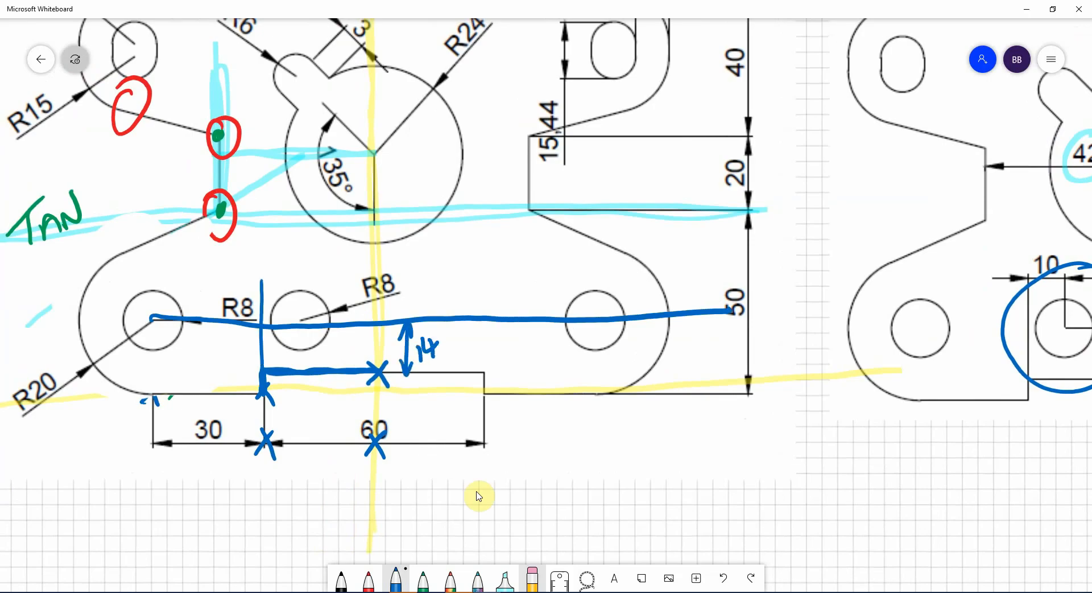
pyautogui.moveTo(291, 320); pyautogui.dragTo(307, 332)
pyautogui.moveTo(305, 312); pyautogui.dragTo(291, 344)
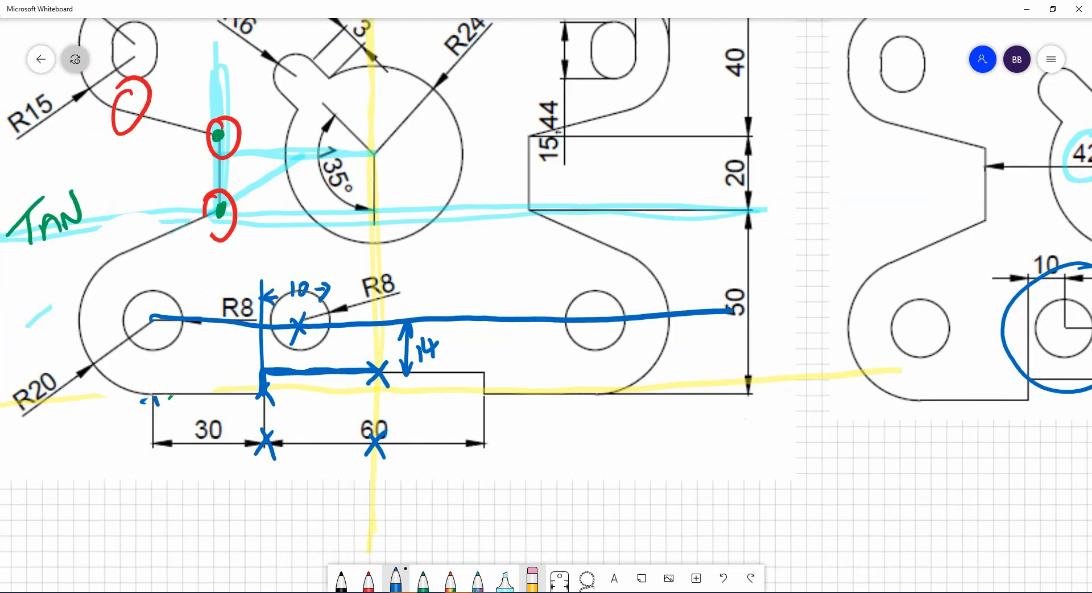
# Switch to AutoCAD and offset the horizontal red centre line of the hole 14 mm downward.
pyautogui.click(459, 591)
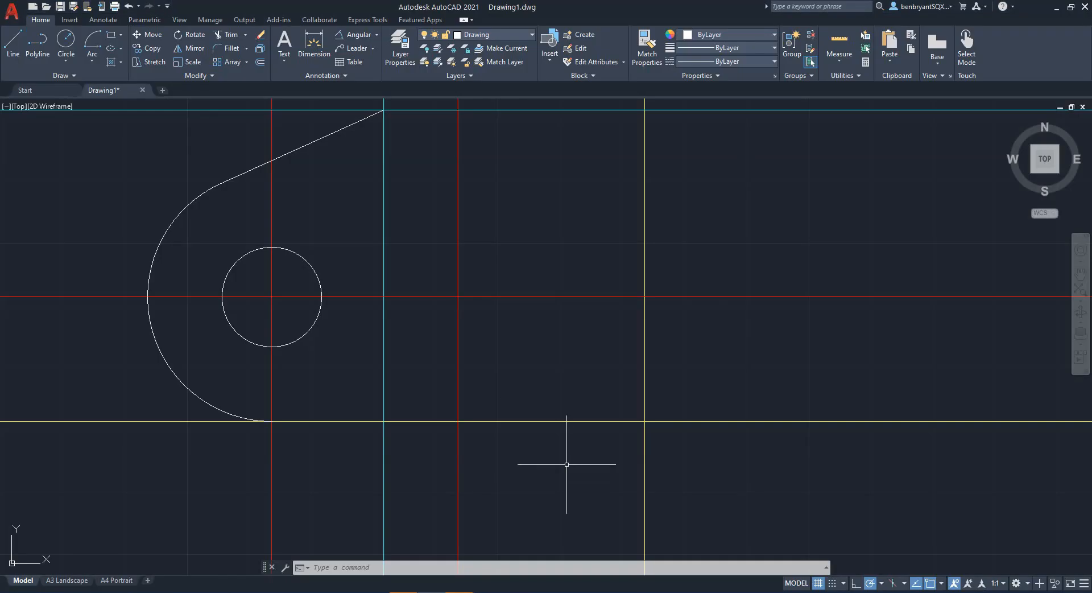
pyautogui.moveTo(535, 370); pyautogui.dragTo(489, 376, button='middle')
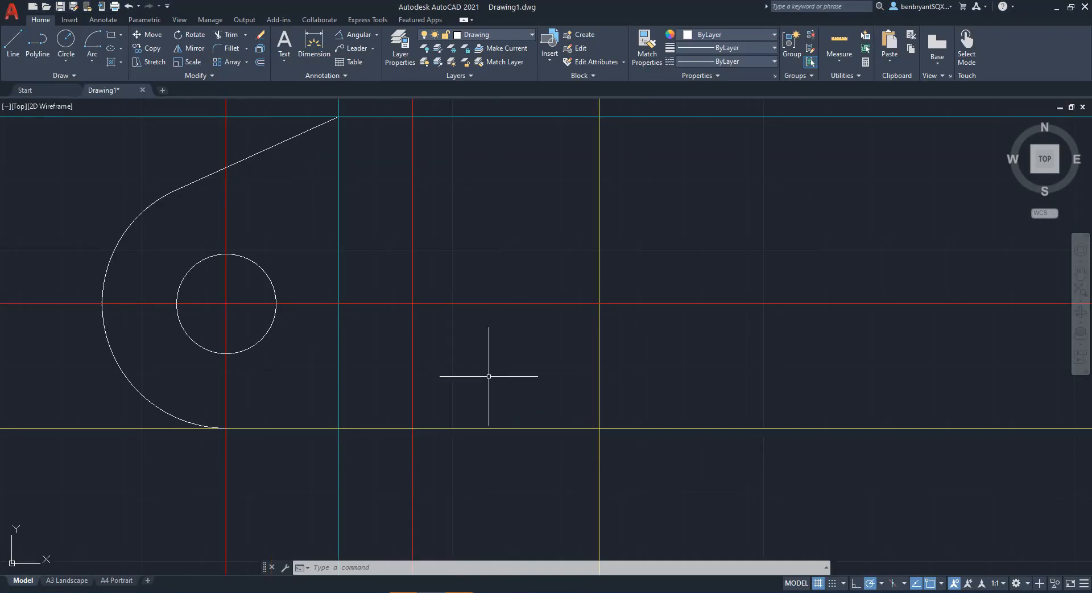
pyautogui.write('off')
pyautogui.press('Return')
pyautogui.write('14')
pyautogui.press('Return')
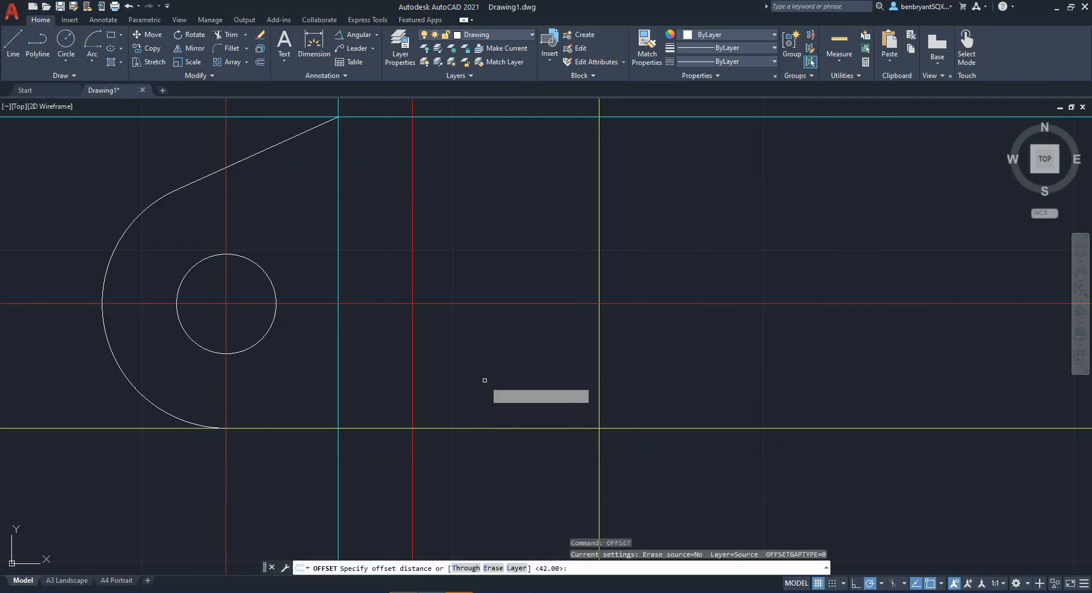
pyautogui.click(518, 303)
pyautogui.click(511, 355)
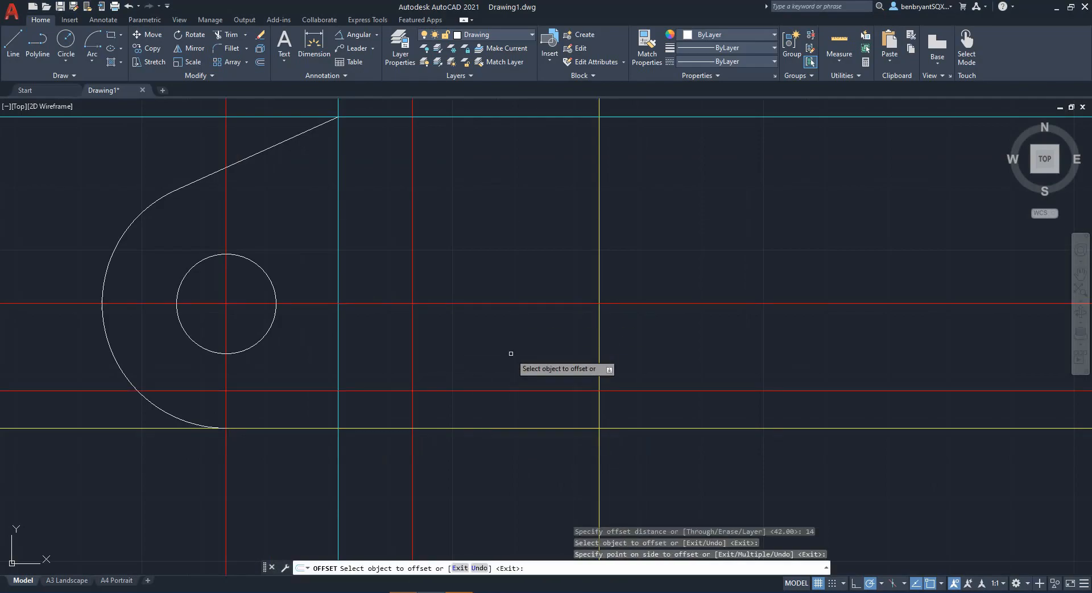
pyautogui.moveTo(449, 468); pyautogui.dragTo(492, 462, button='middle')
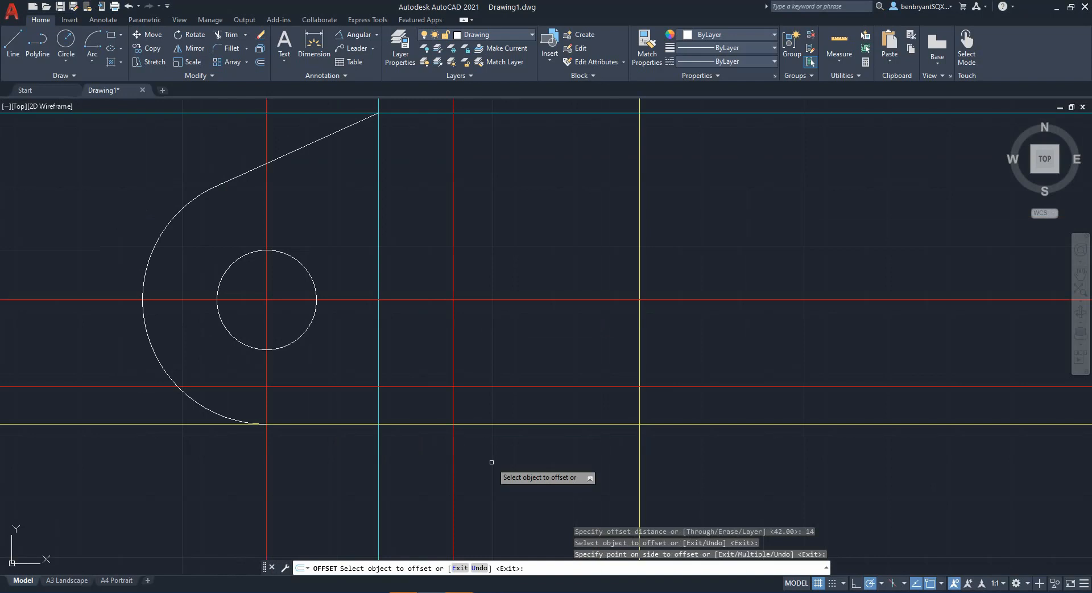
pyautogui.press('Escape')
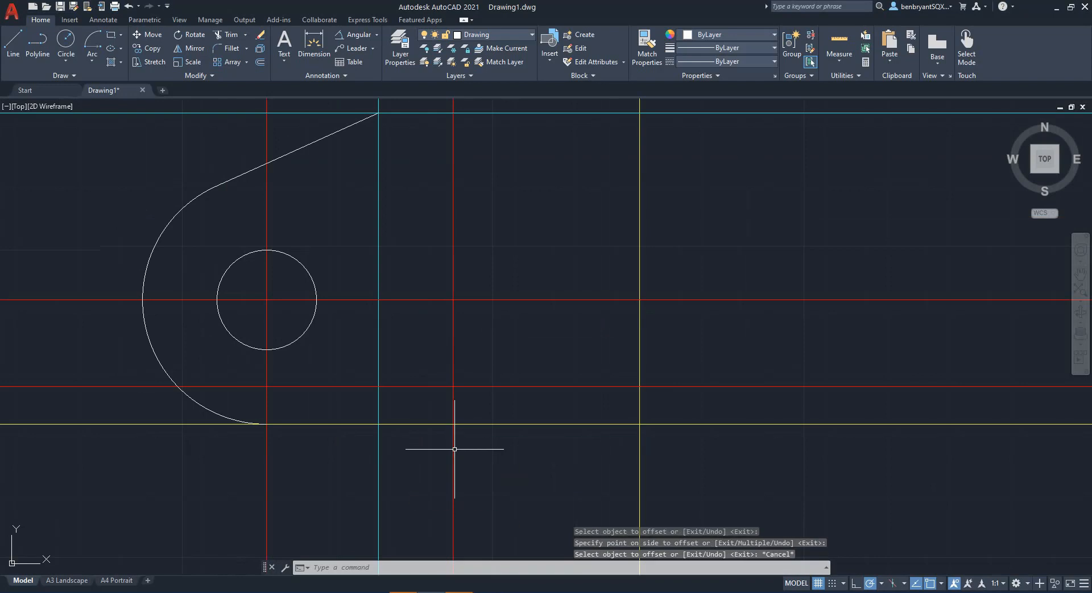
# Add a linear dimension along the baseline between the right vertical red line and the vertical yellow centre line.
pyautogui.click(377, 35)
pyautogui.click(356, 77)
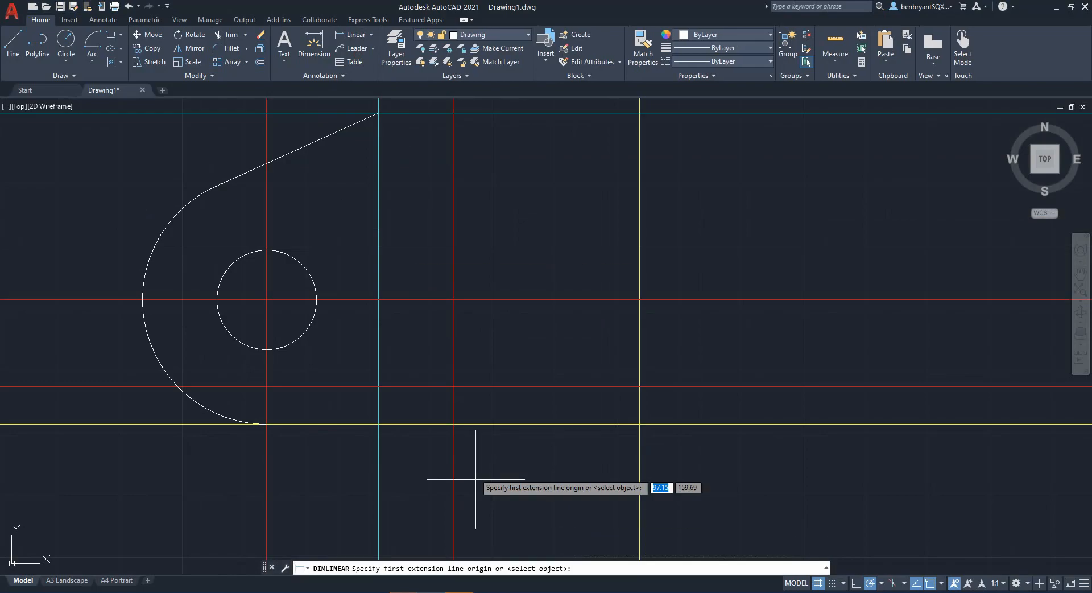
pyautogui.click(453, 423)
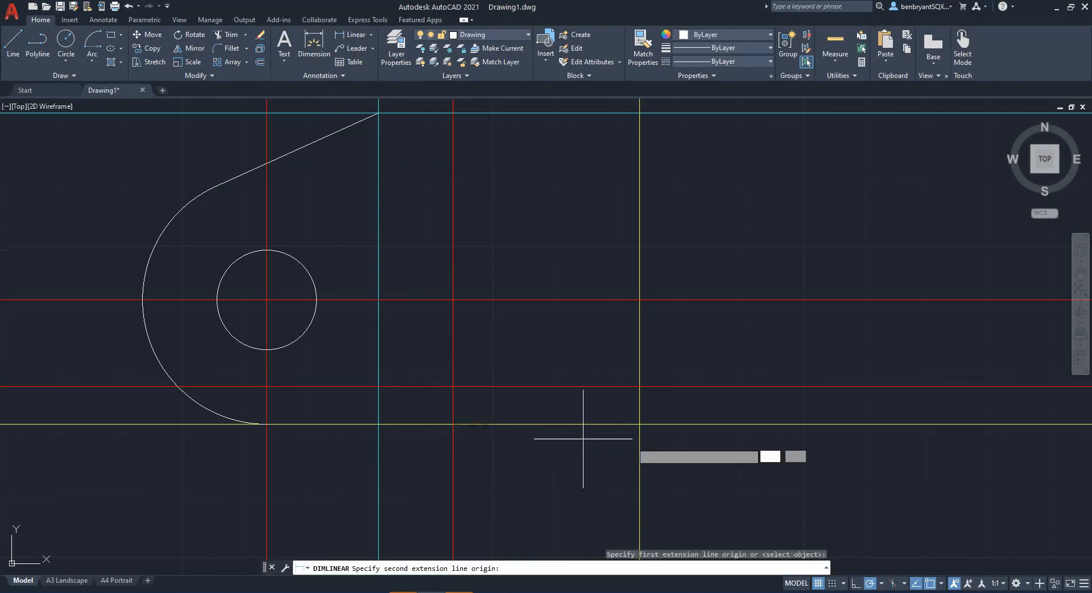
pyautogui.click(639, 424)
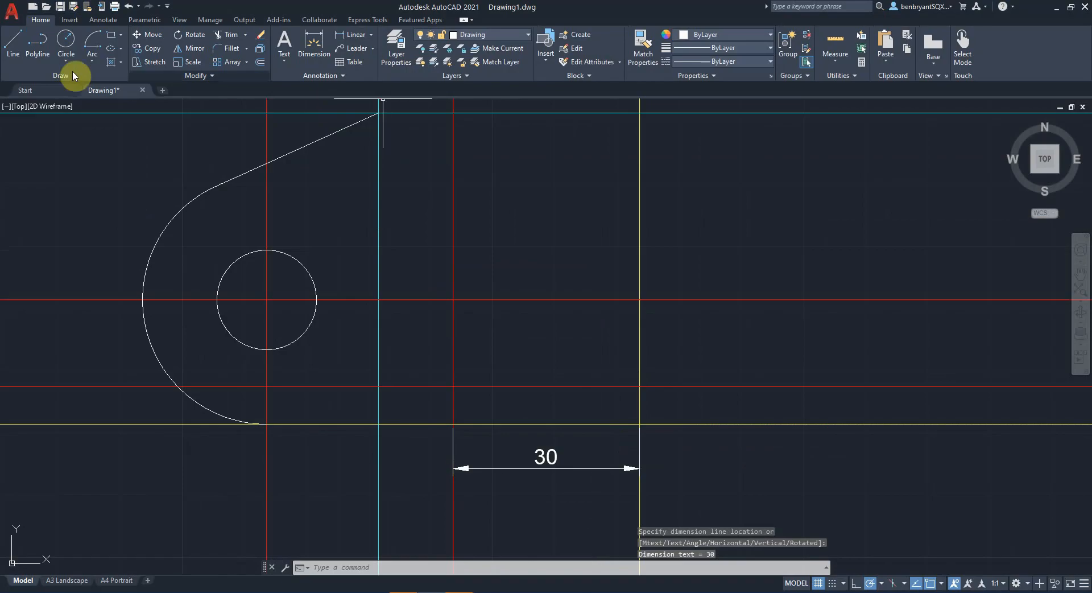
# Draw lines from the arc's bottom end along the baseline to the right red line, up to the offset line, and across to the yellow centre line.
pyautogui.click(13, 42)
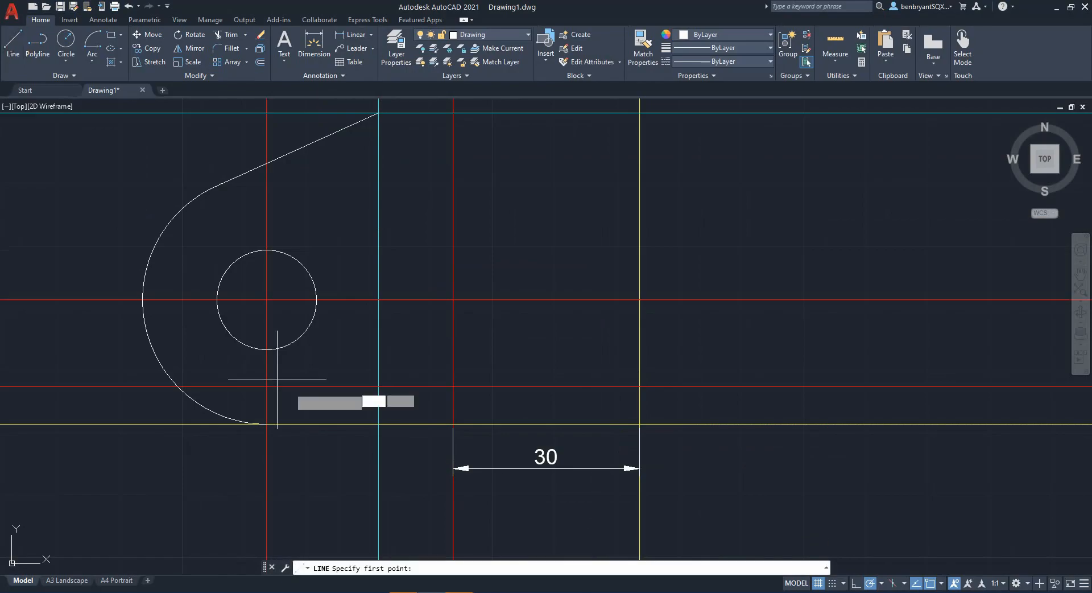
pyautogui.click(266, 423)
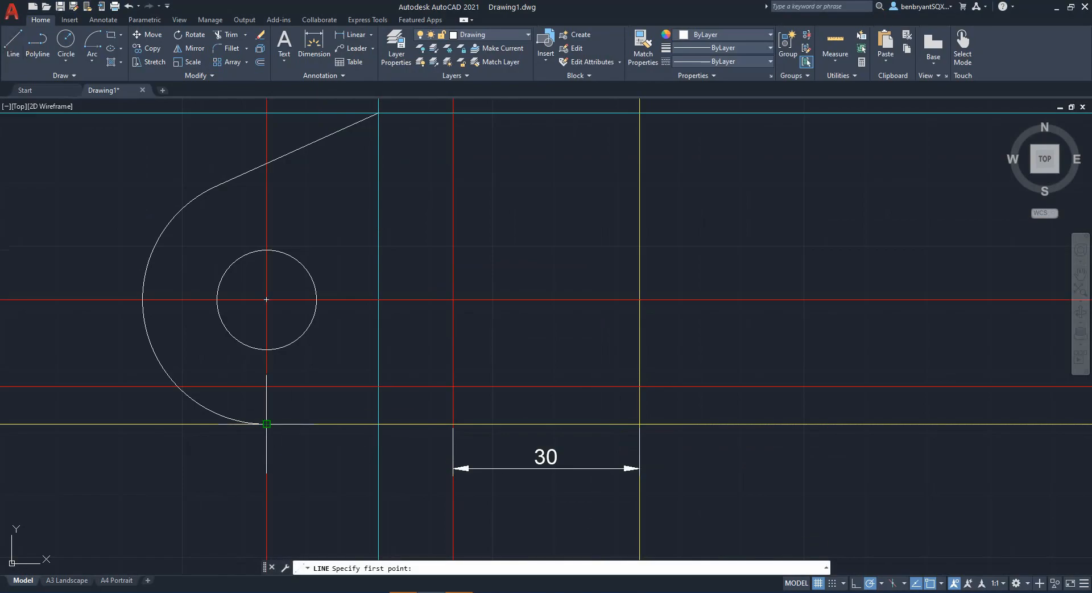
pyautogui.click(453, 424)
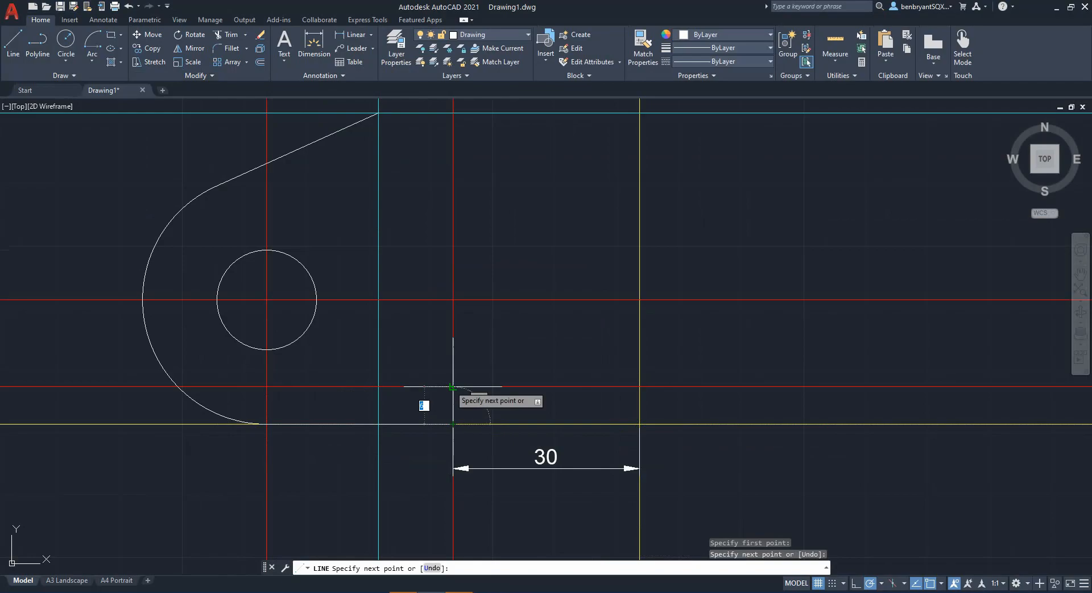
pyautogui.click(453, 387)
pyautogui.click(639, 387)
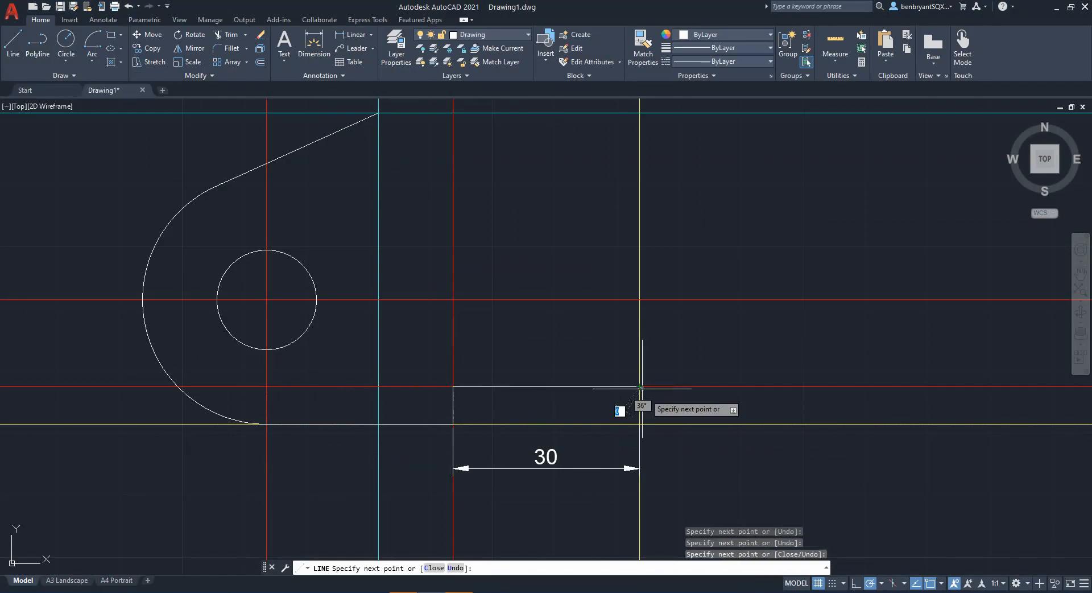
pyautogui.press('Escape')
# Move the linear dimension below the notch to the Dims layer and turn that layer off.
pyautogui.click(506, 471)
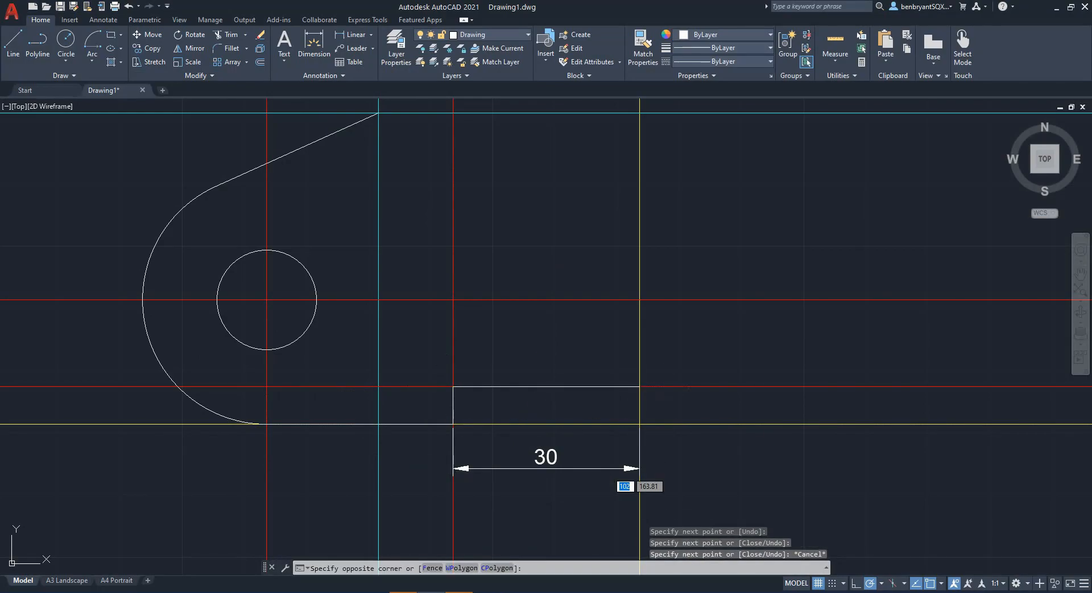
pyautogui.click(507, 469)
pyautogui.click(507, 468)
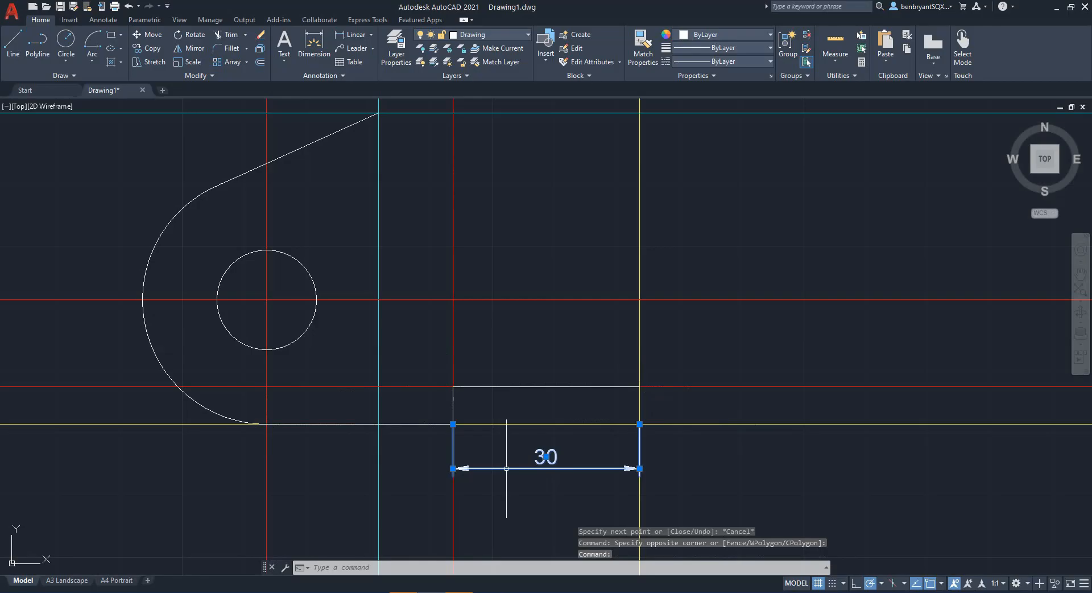
pyautogui.click(503, 34)
pyautogui.click(474, 89)
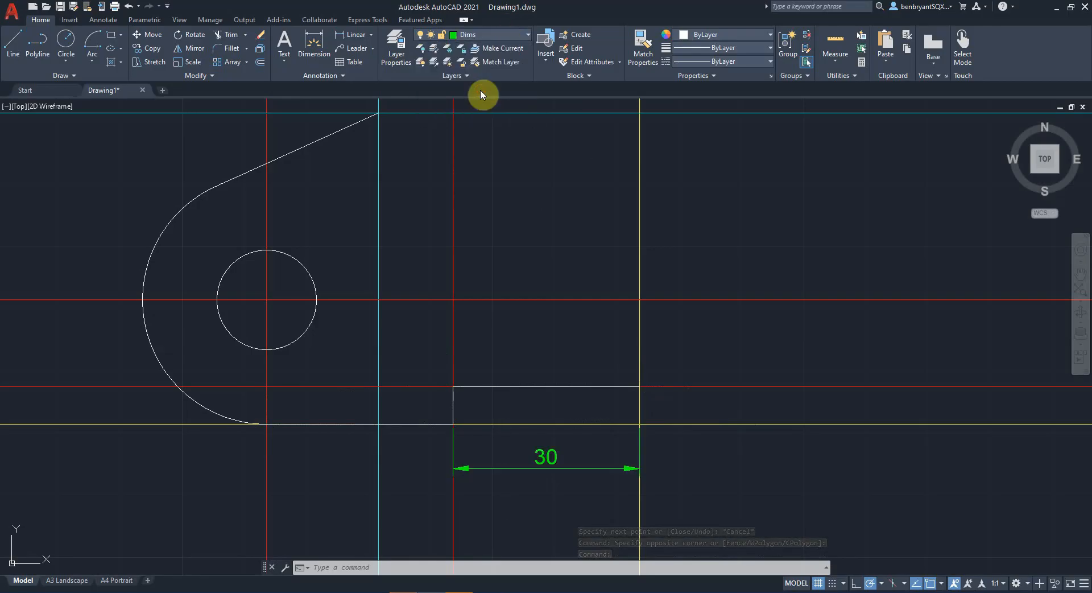
pyautogui.click(470, 36)
pyautogui.click(421, 89)
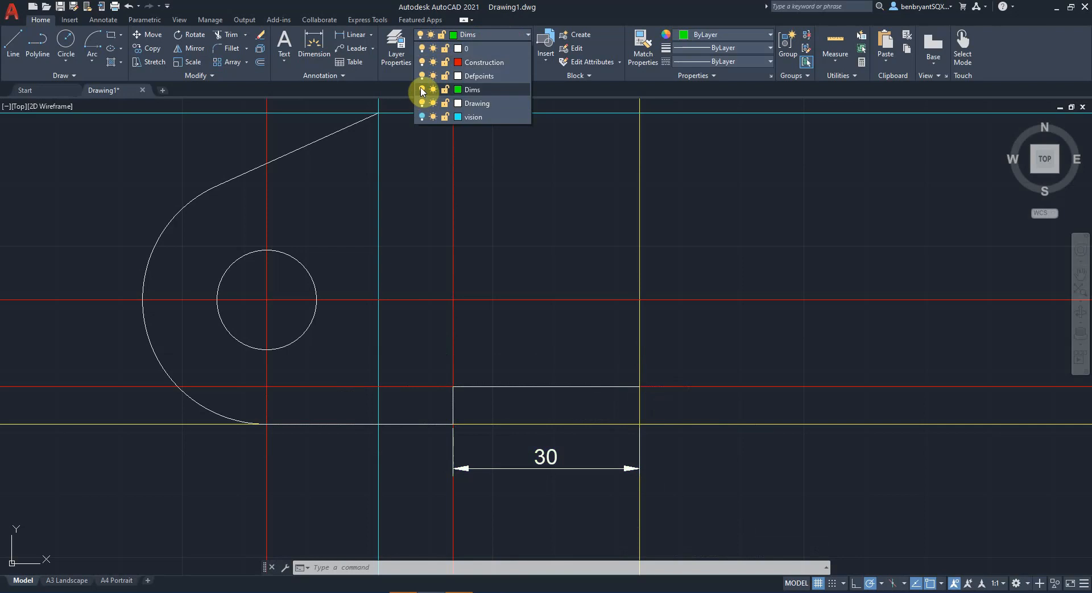
pyautogui.click(575, 448)
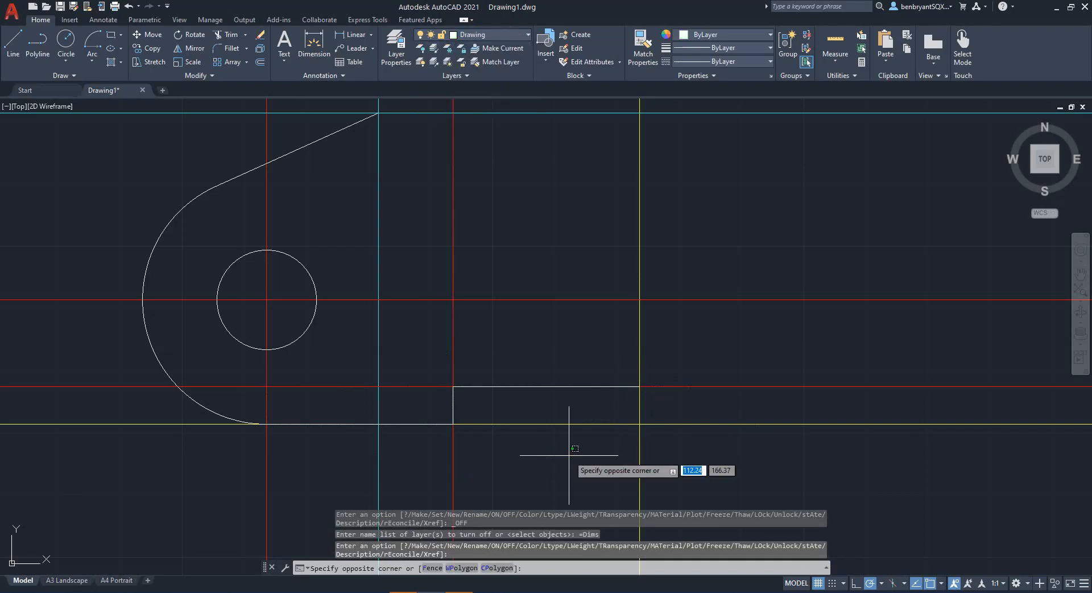
pyautogui.scroll(-8, 586, 435)
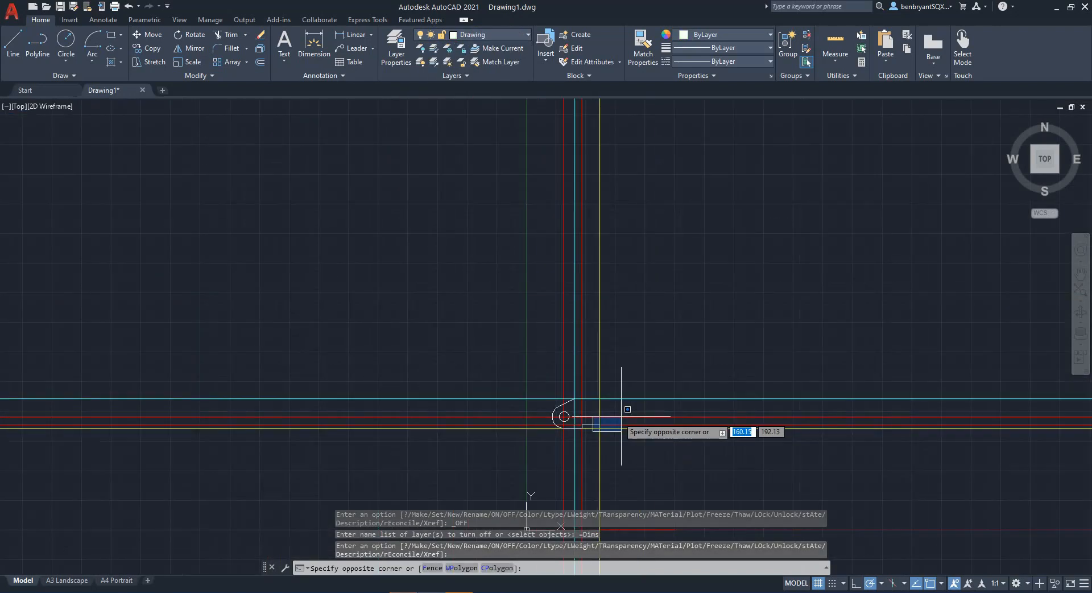
pyautogui.scroll(4, 605, 417)
pyautogui.press('Escape')
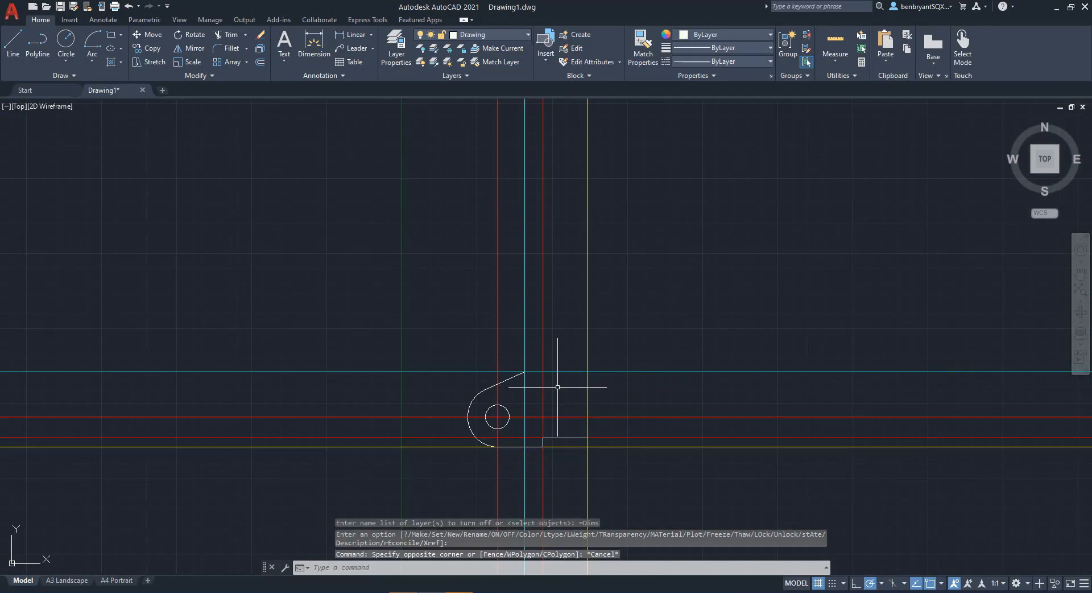
# Switch to the Whiteboard sketch, replace the old marks at the left vertical edge with a blue trace, and circle its 20 dimension.
pyautogui.moveTo(573, 345); pyautogui.dragTo(544, 397, button='middle')
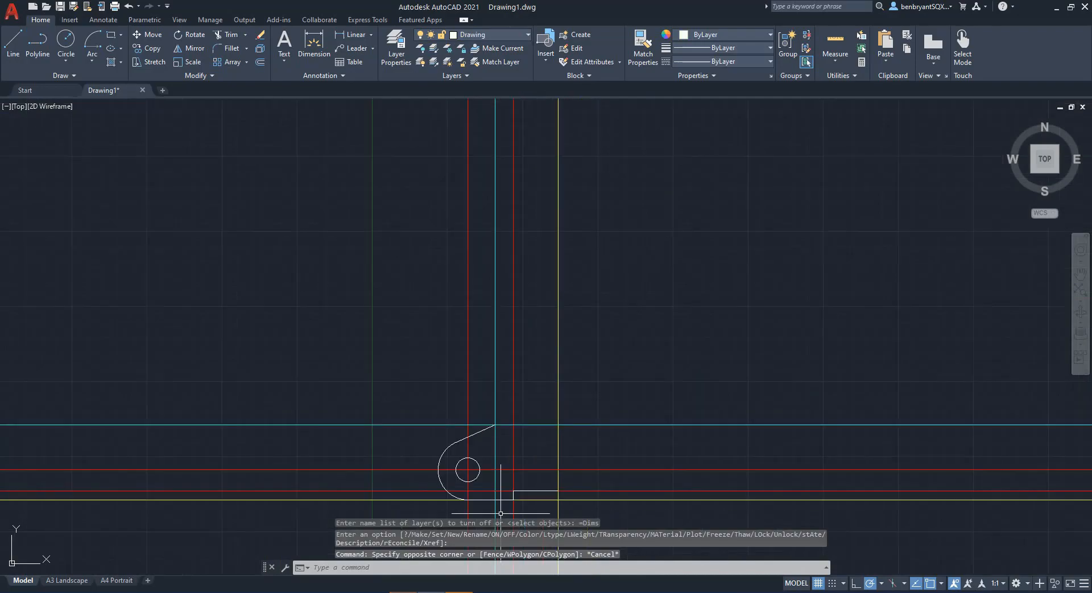
pyautogui.click(433, 589)
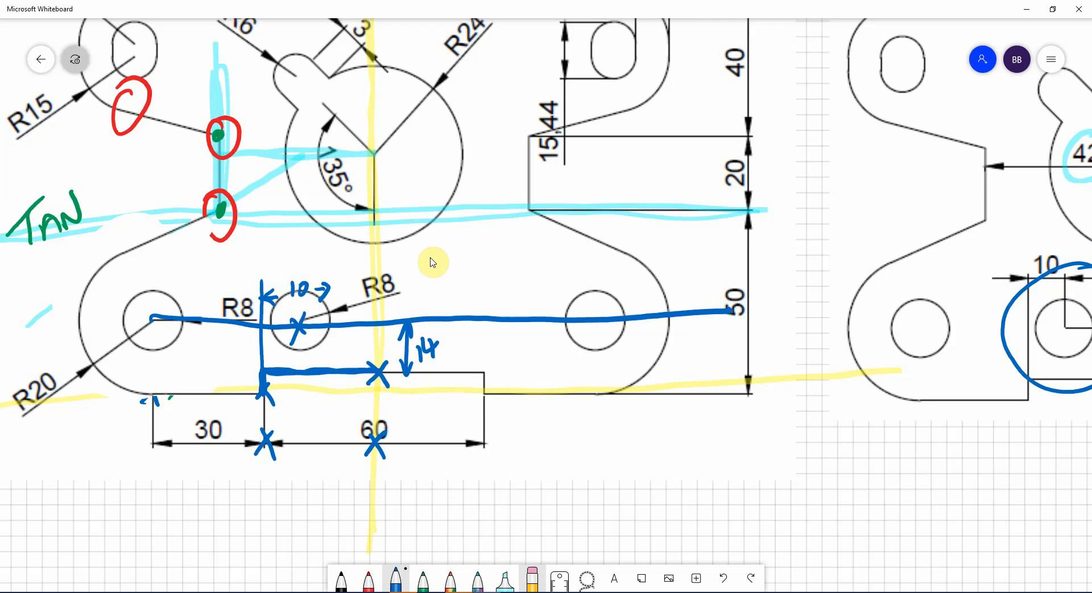
pyautogui.moveTo(480, 266)
pyautogui.mouseDown(button='right')
pyautogui.moveTo(658, 349)
pyautogui.moveTo(783, 452)
pyautogui.mouseUp(button='right')
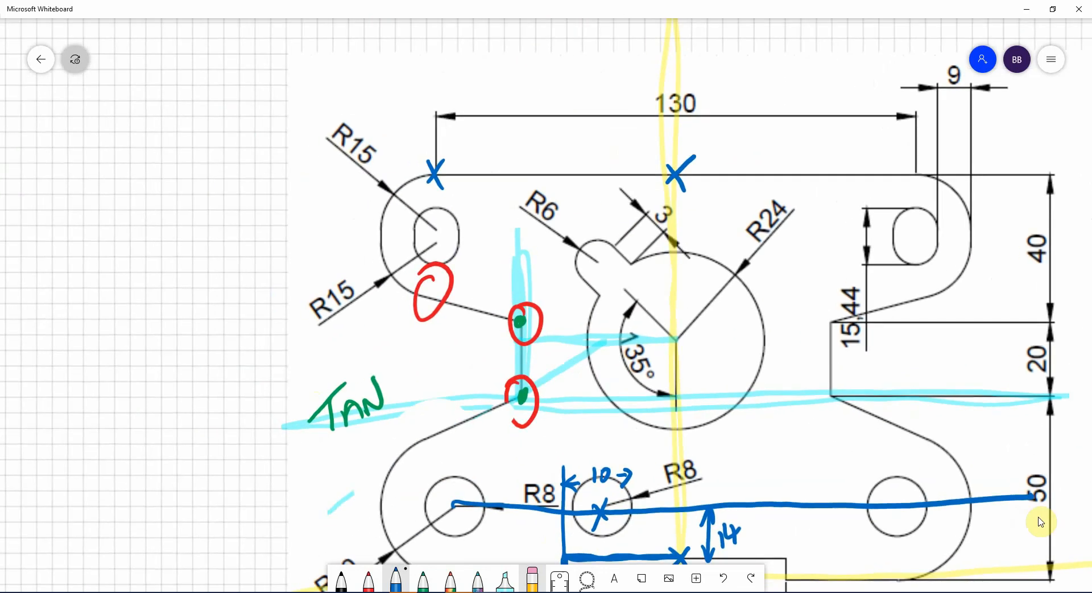
pyautogui.moveTo(515, 405)
pyautogui.mouseDown()
pyautogui.moveTo(521, 359)
pyautogui.moveTo(488, 378)
pyautogui.moveTo(532, 244)
pyautogui.moveTo(436, 285)
pyautogui.moveTo(317, 434)
pyautogui.moveTo(597, 351)
pyautogui.moveTo(620, 401)
pyautogui.mouseUp()
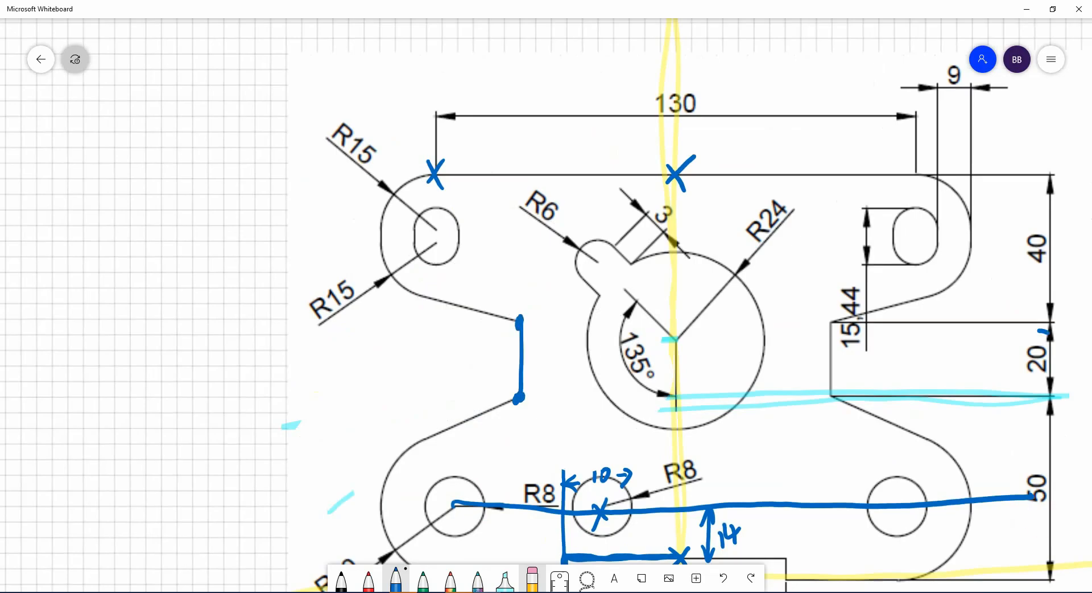
pyautogui.moveTo(1055, 330); pyautogui.dragTo(1065, 341)
# Switch to AutoCAD and draw a 20 mm vertical line upward from the top end of the sloped tangent line.
pyautogui.hotkey('alt', 'Tab')
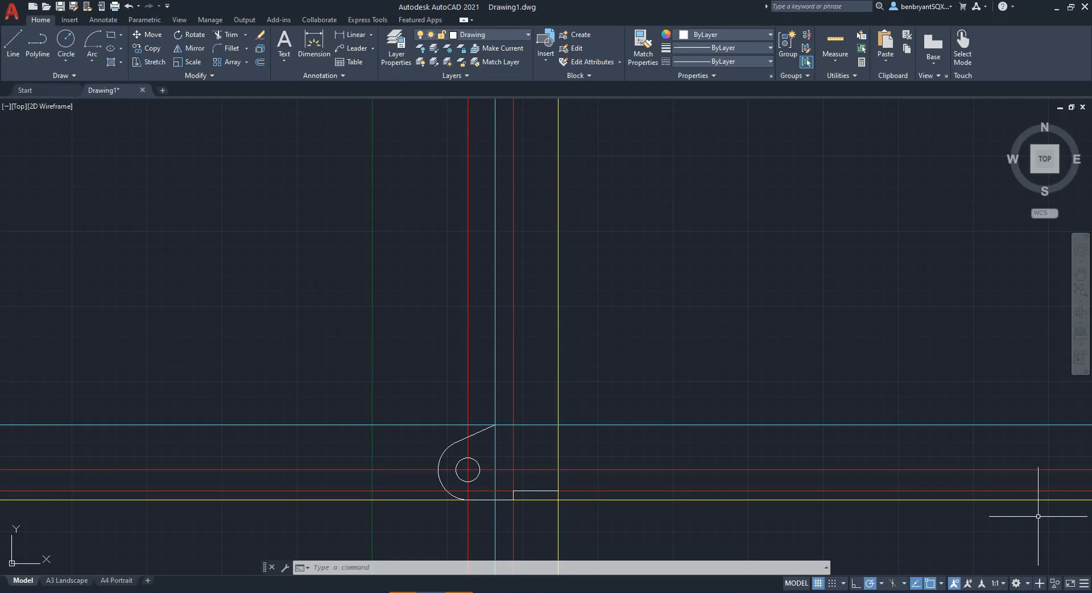
pyautogui.write('l')
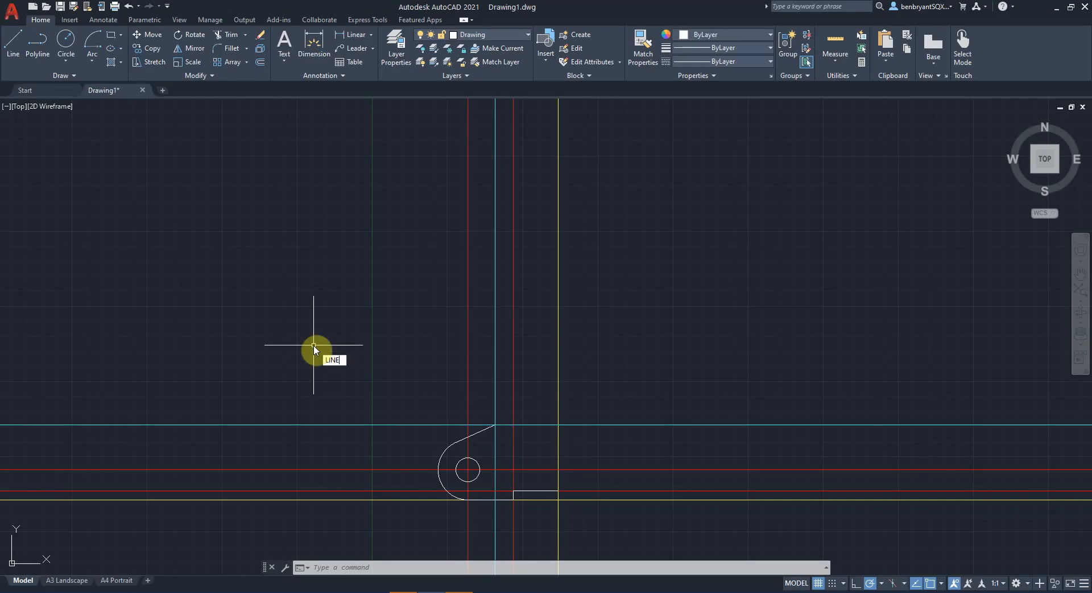
pyautogui.press('Return')
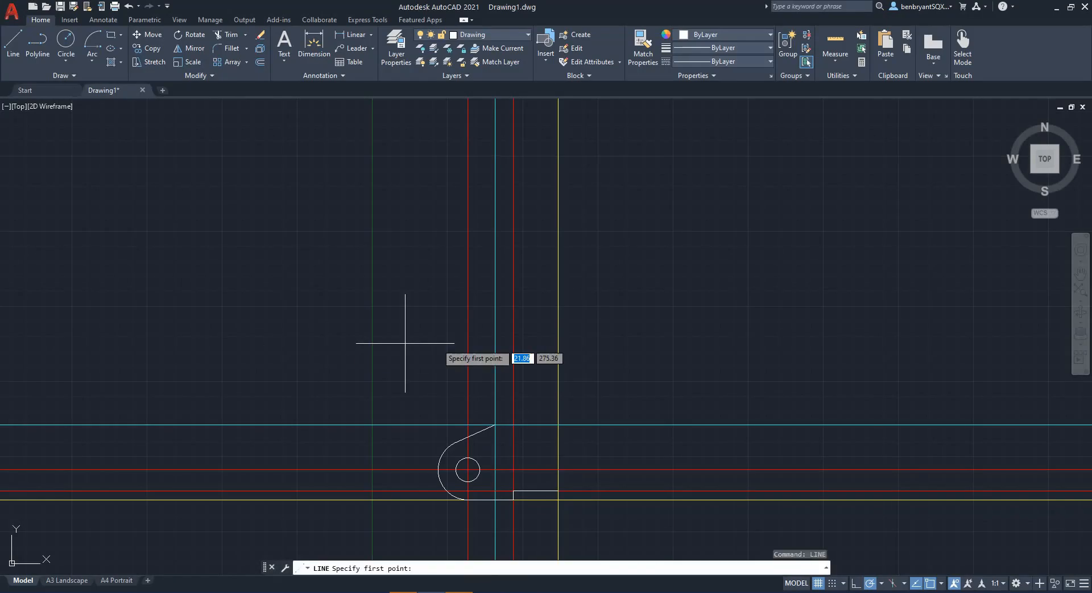
pyautogui.click(495, 424)
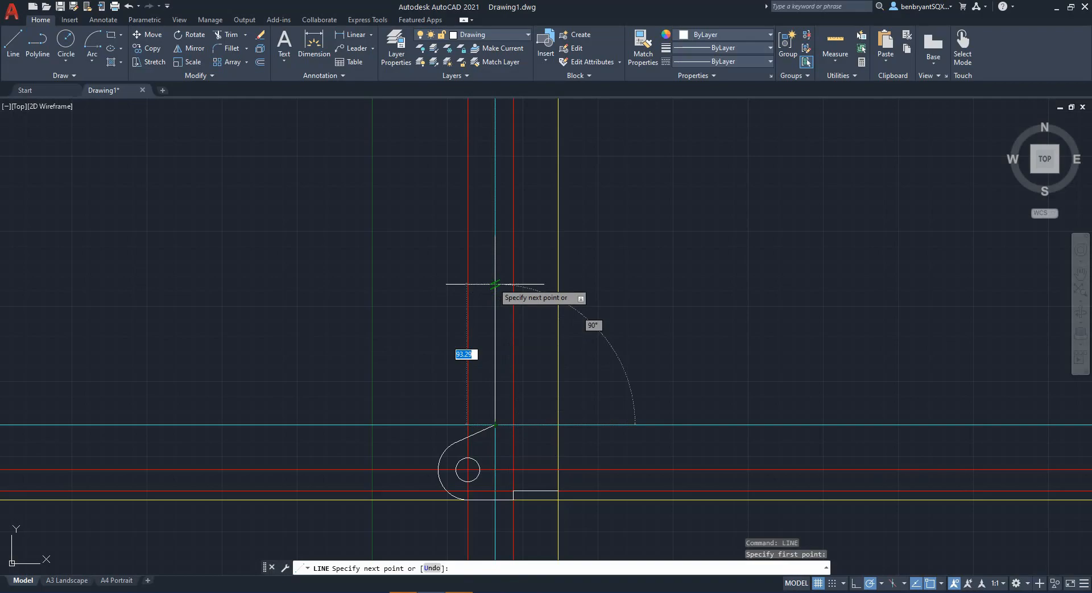
pyautogui.write('20')
pyautogui.press('Return')
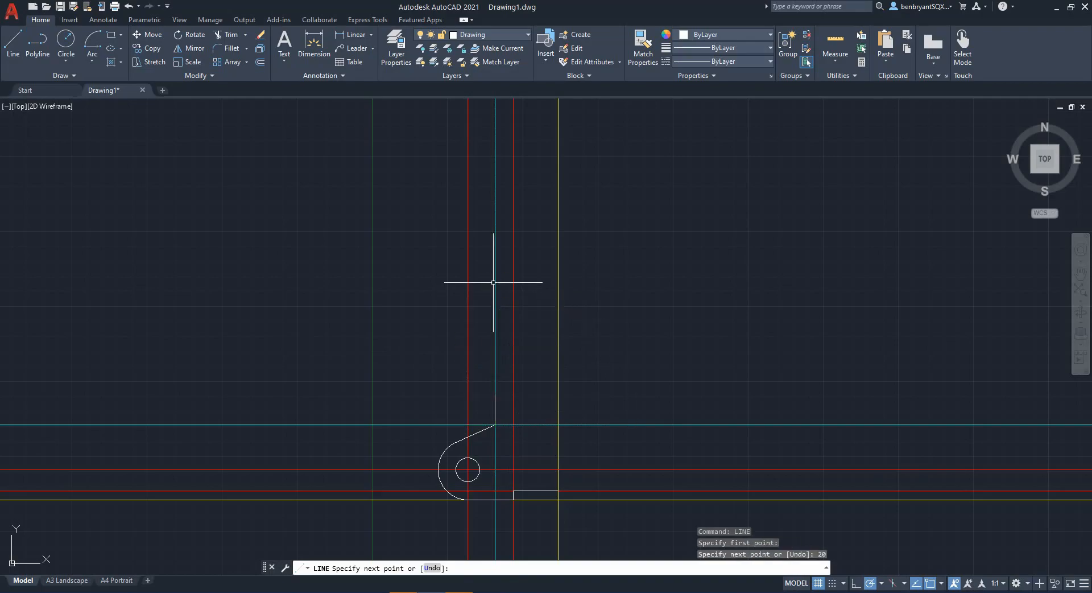
pyautogui.press('Escape')
pyautogui.scroll(5, 469, 393)
pyautogui.moveTo(580, 451)
pyautogui.mouseDown(button='middle')
pyautogui.moveTo(612, 317)
pyautogui.moveTo(576, 202)
pyautogui.moveTo(656, 251)
pyautogui.moveTo(635, 298)
pyautogui.mouseUp(button='middle')
pyautogui.scroll(-3, 577, 202)
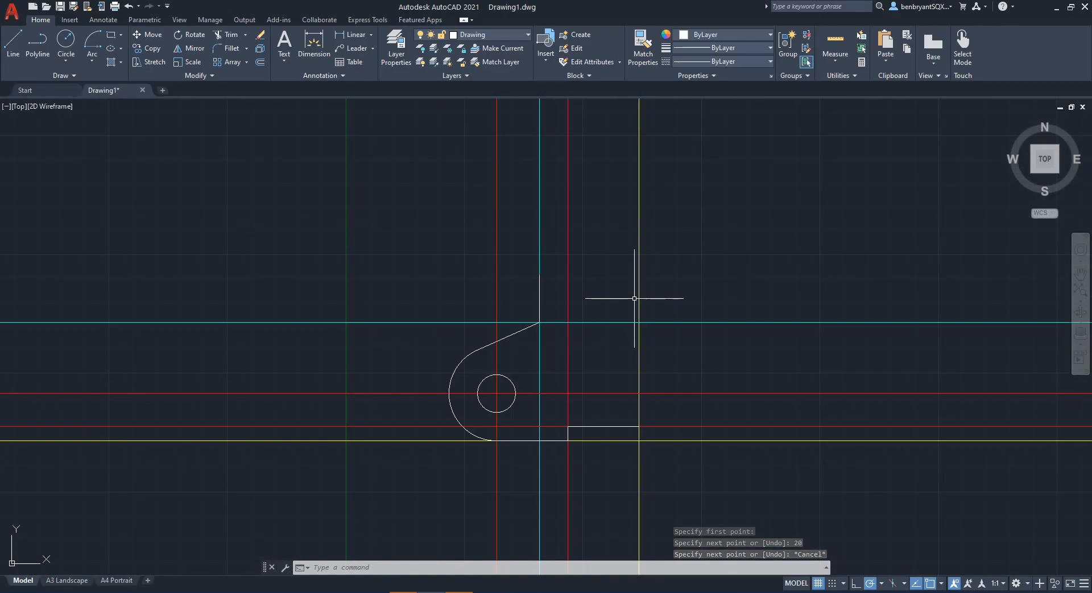
# On the Whiteboard sketch, trace the upper-left arc and tangent in green, mark the half top edge as 65, and circle the 40 dimension.
pyautogui.click(500, 591)
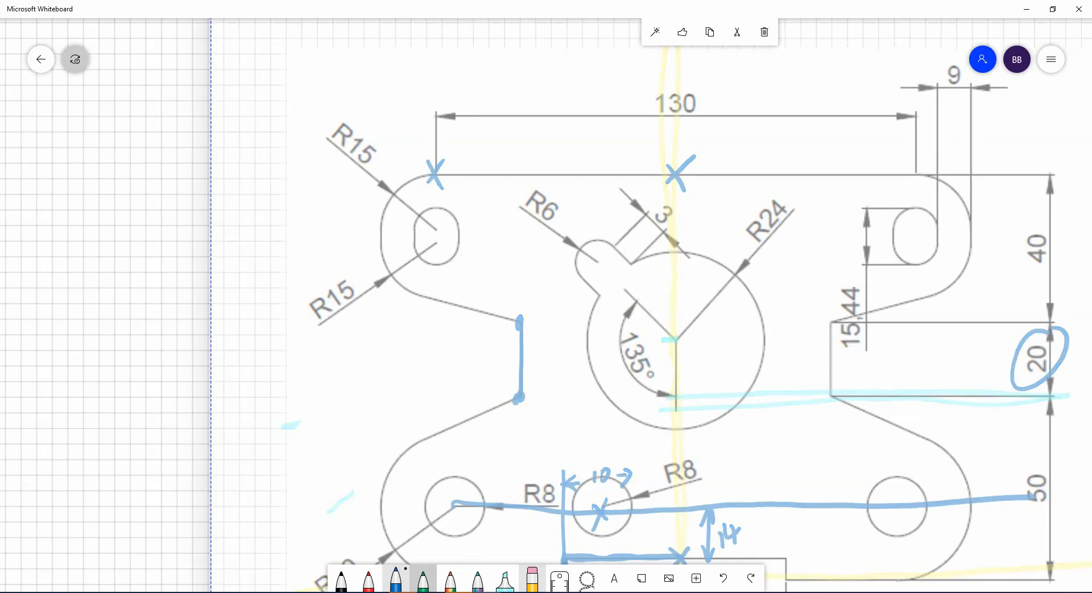
pyautogui.click(423, 579)
pyautogui.scroll(-1, 683, 296)
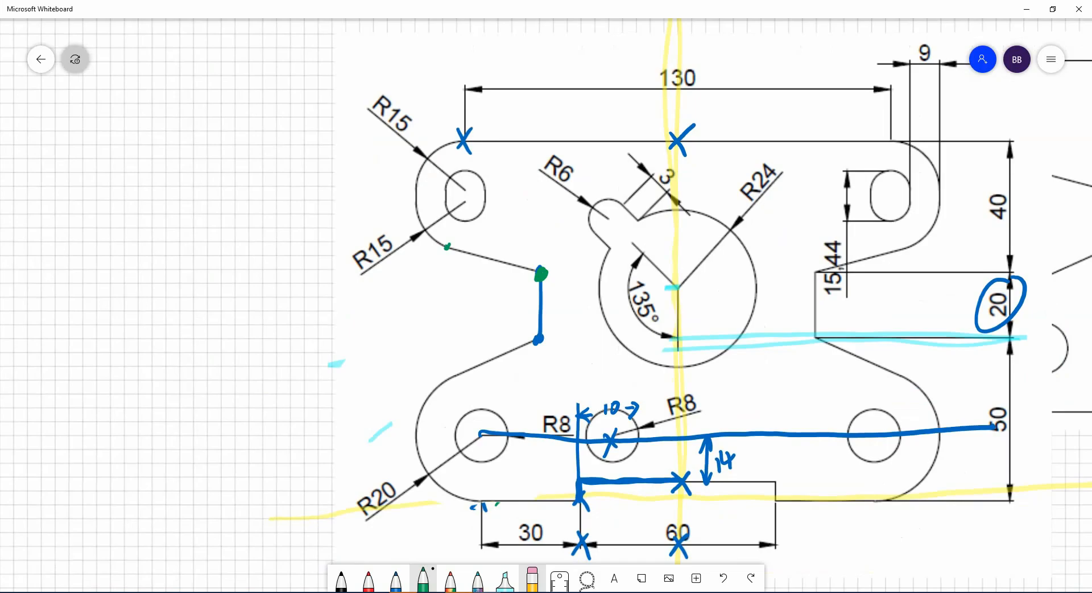
pyautogui.moveTo(626, 296); pyautogui.dragTo(464, 324)
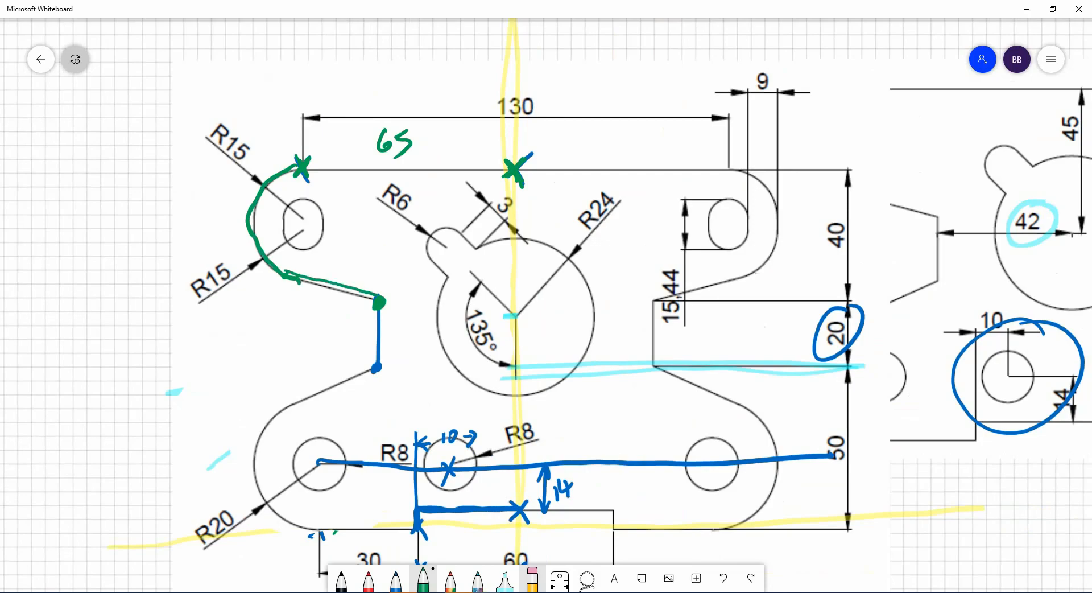
pyautogui.moveTo(854, 199); pyautogui.dragTo(843, 197)
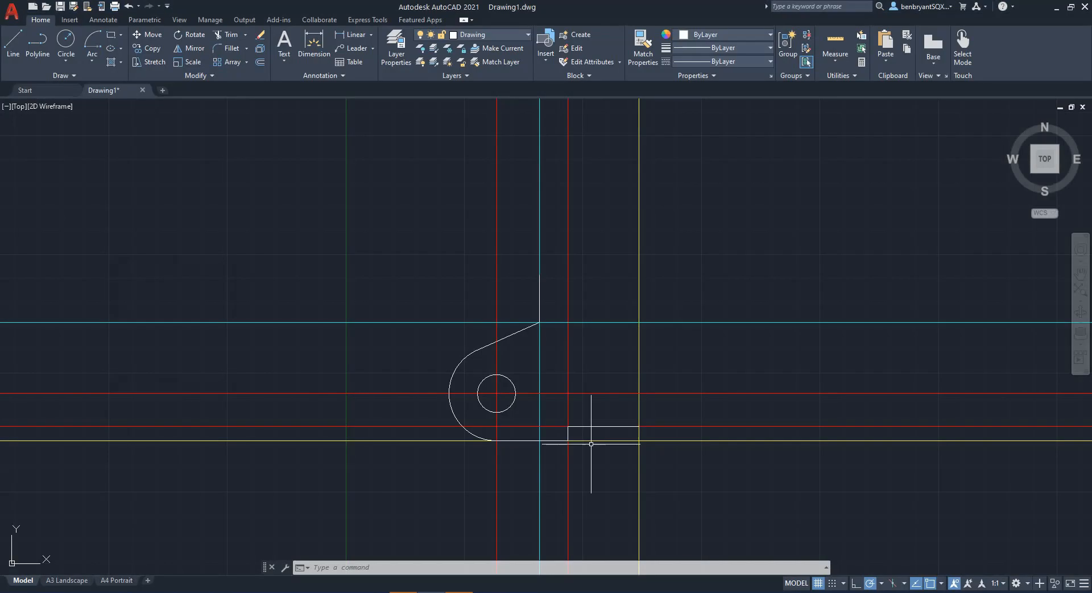
# In AutoCAD, offset the horizontal cyan line 20 mm upward and offset that copy another 40 mm upward.
pyautogui.scroll(-4, 738, 388)
pyautogui.moveTo(713, 373); pyautogui.dragTo(573, 400, button='middle')
pyautogui.scroll(4, 573, 400)
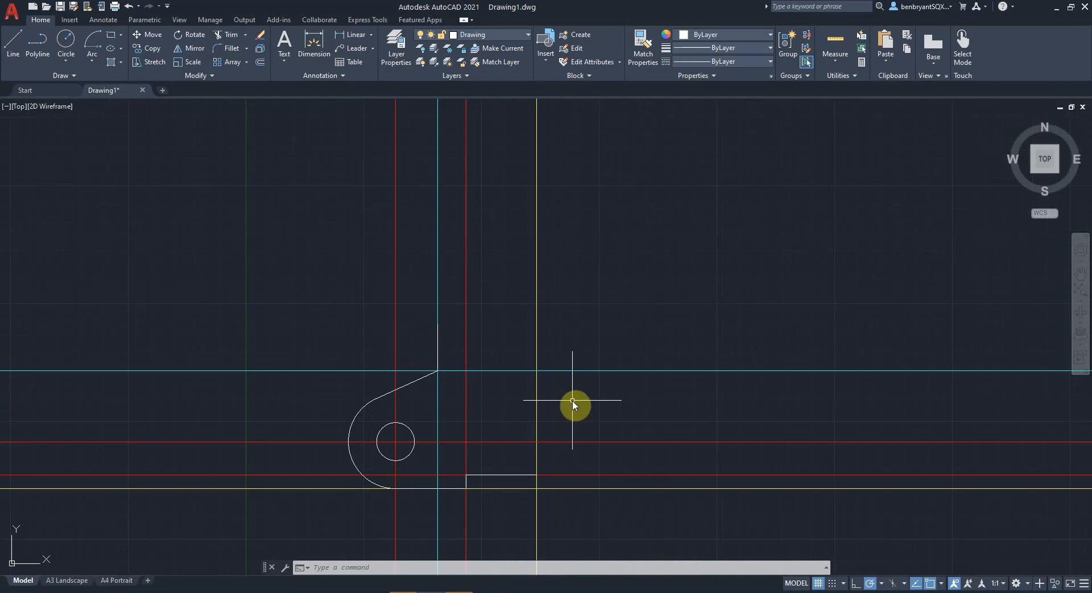
pyautogui.write('offset')
pyautogui.press('Return')
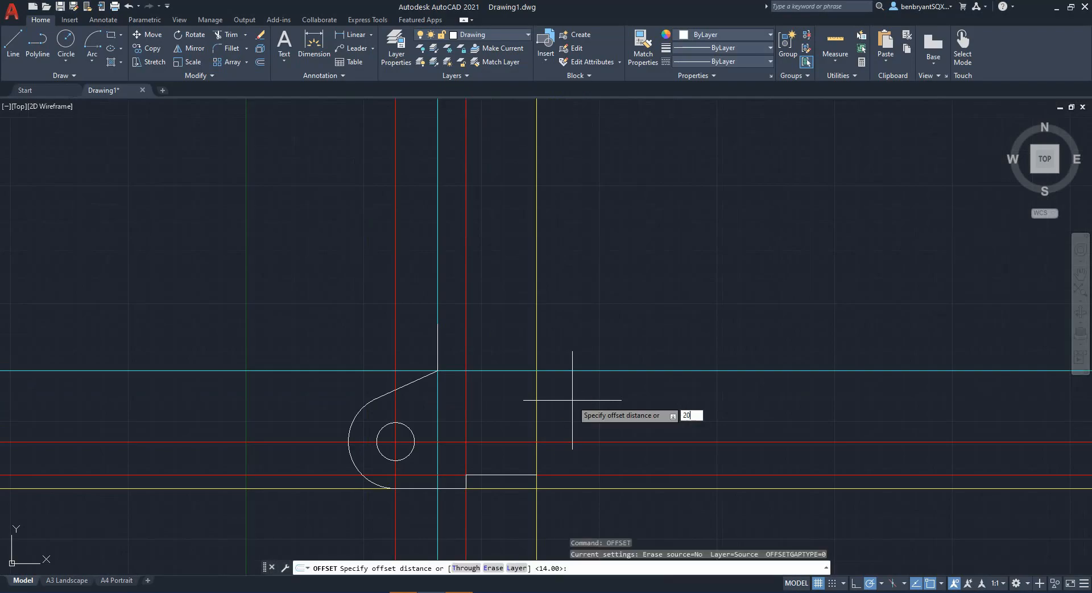
pyautogui.press('Return')
pyautogui.click(572, 370)
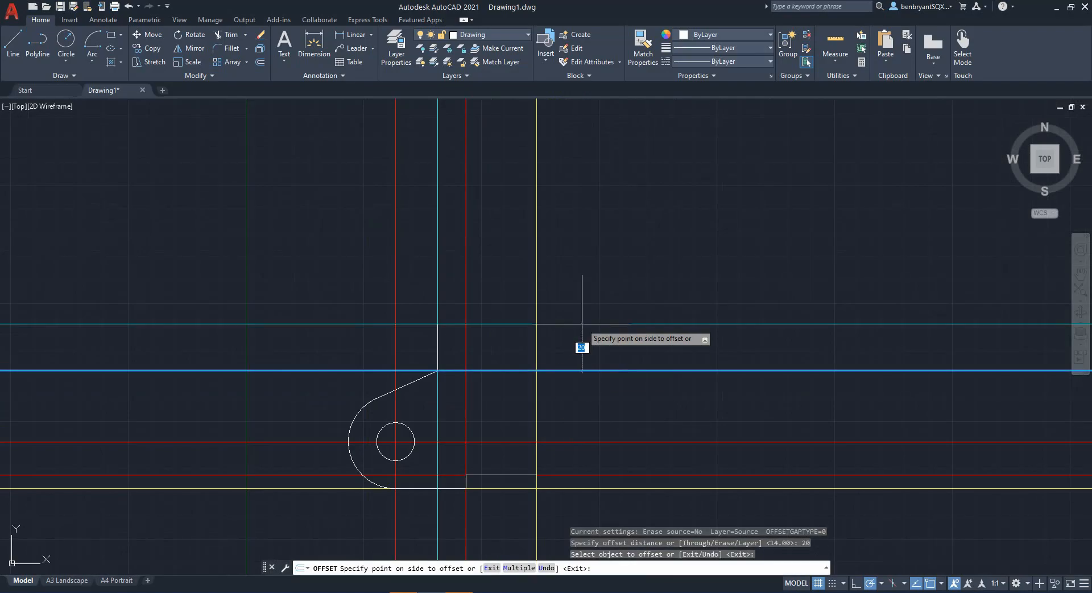
pyautogui.click(582, 324)
pyautogui.click(588, 325)
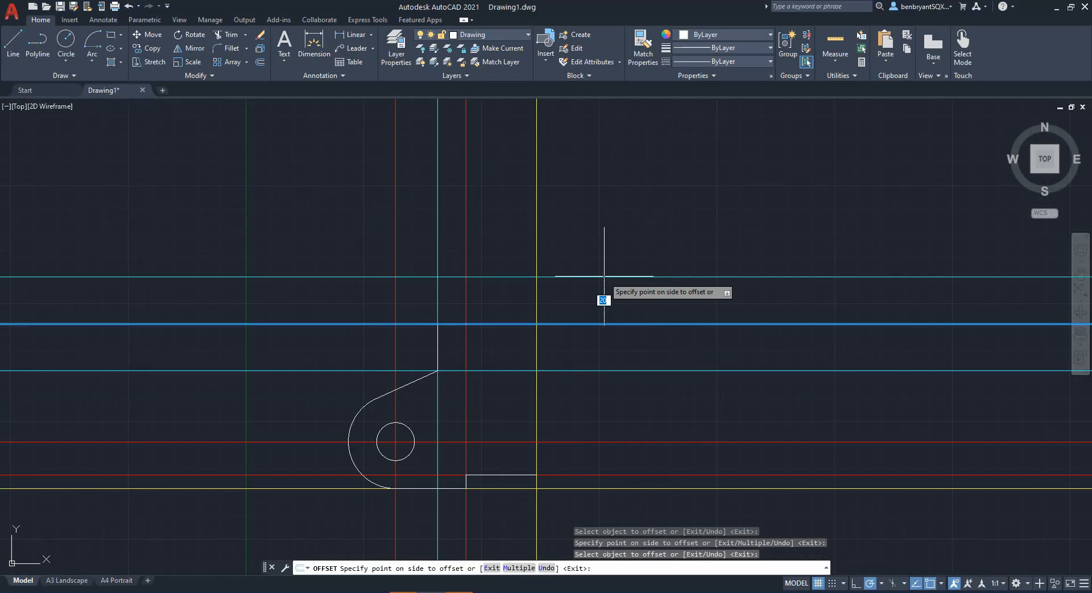
pyautogui.write('40')
pyautogui.press('Return')
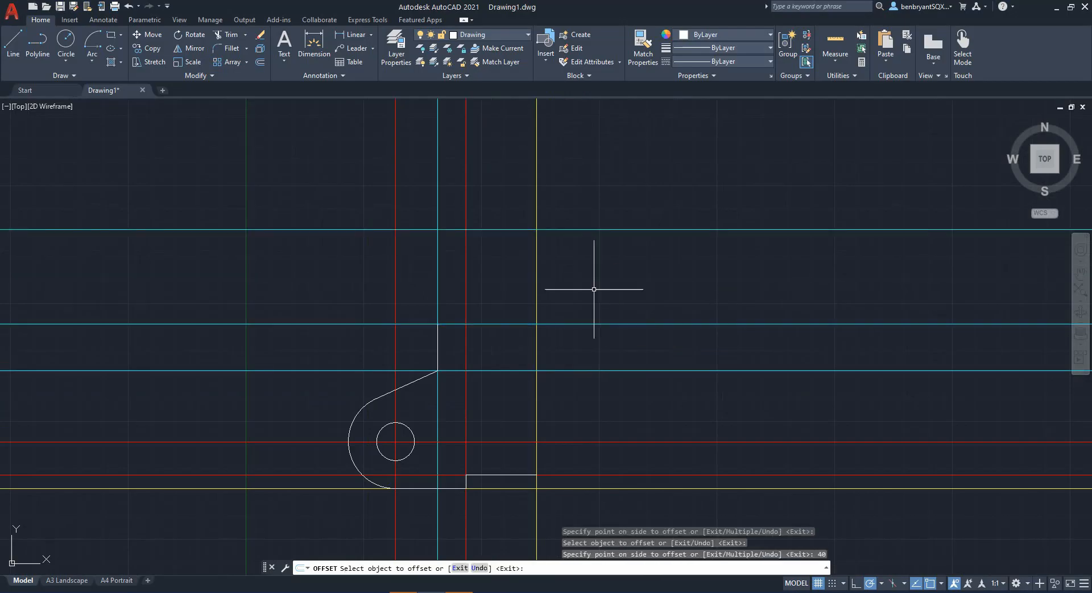
pyautogui.press('Escape')
# Change the colour of the two new horizontal offset lines to orange (248,153,30).
pyautogui.click(585, 370)
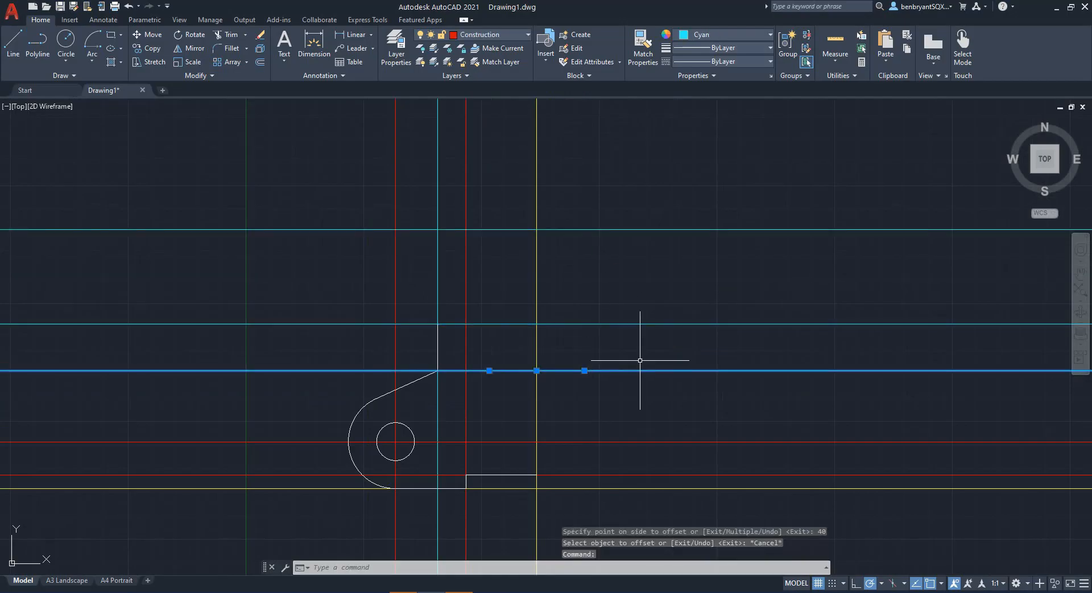
pyautogui.press('Escape')
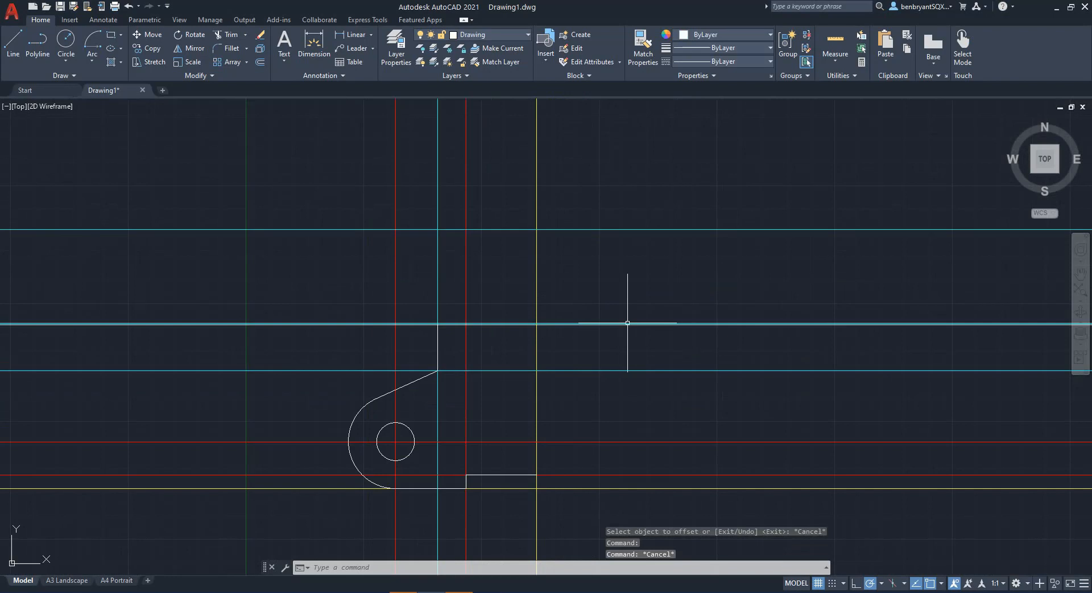
pyautogui.click(627, 324)
pyautogui.click(598, 229)
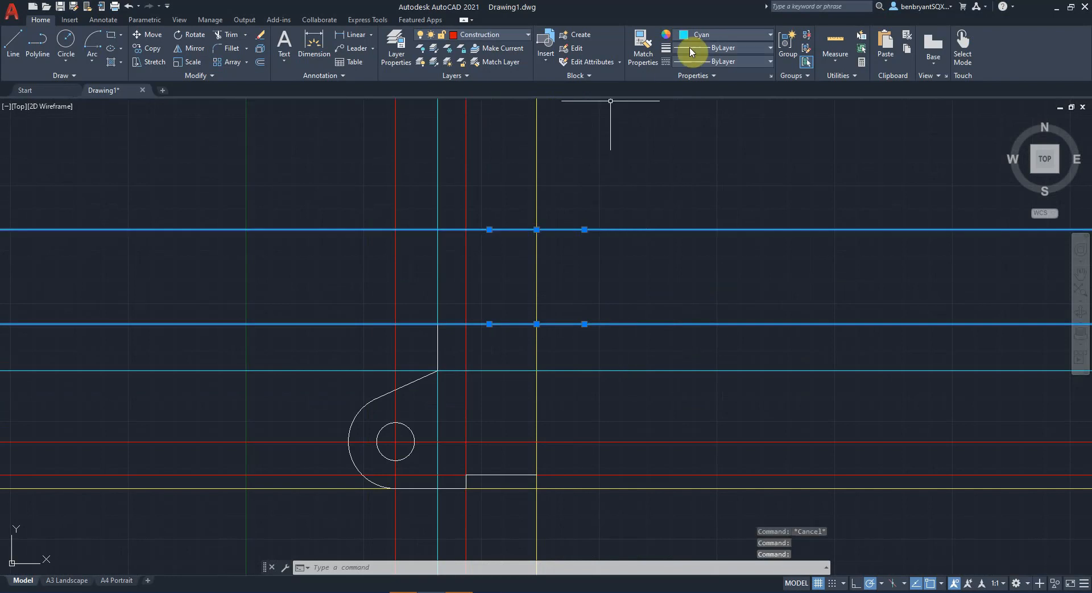
pyautogui.click(706, 35)
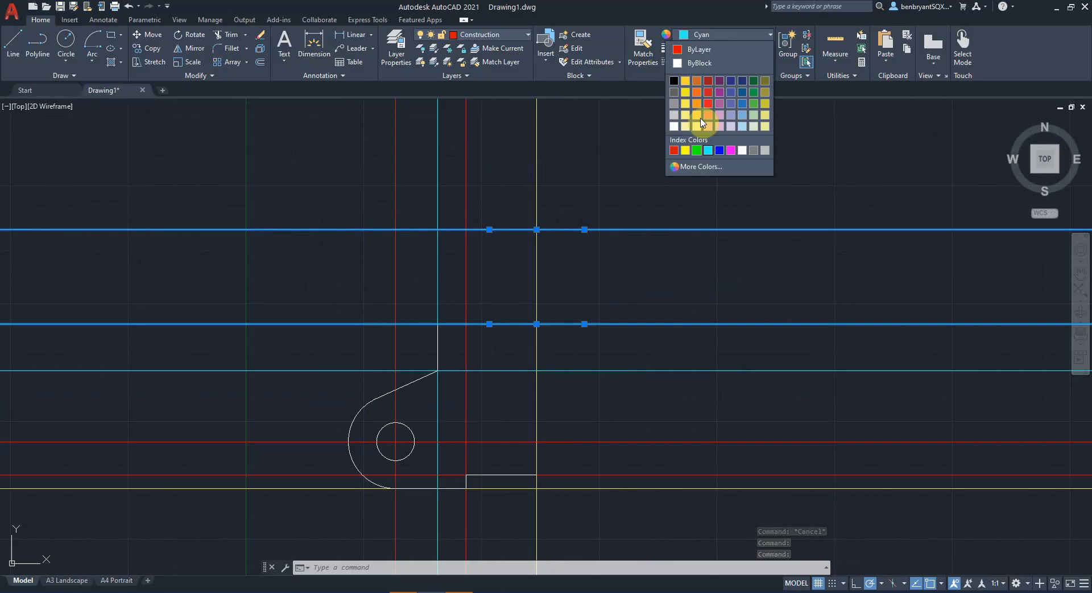
pyautogui.click(703, 106)
pyautogui.press('Escape')
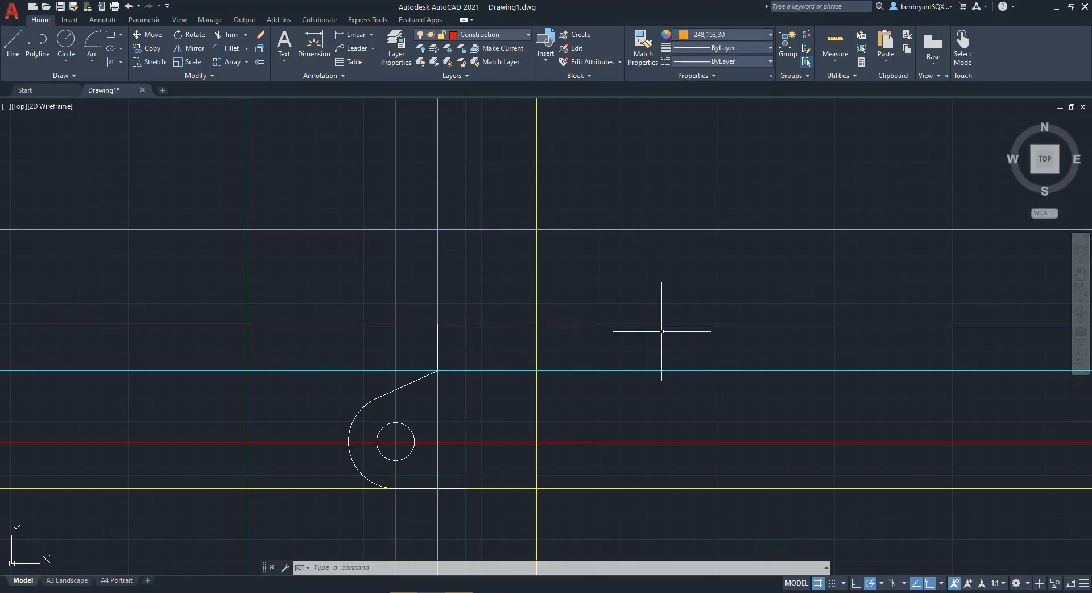
# Offset the vertical yellow centre line 65 mm to the left.
pyautogui.scroll(2, 366, 317)
pyautogui.moveTo(366, 317); pyautogui.dragTo(568, 345, button='middle')
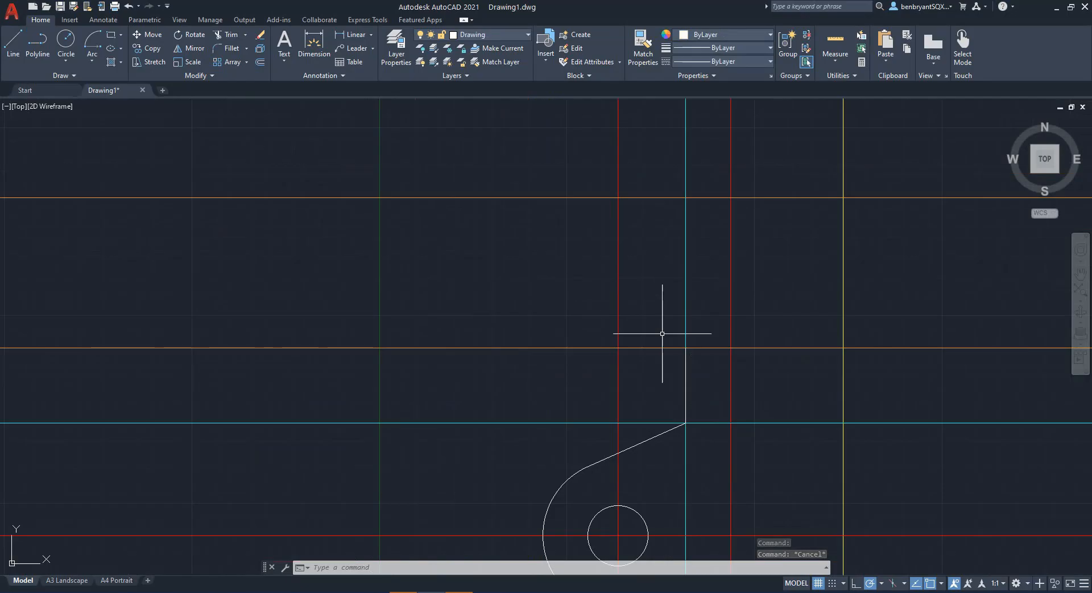
pyautogui.scroll(-2, 649, 305)
pyautogui.moveTo(642, 308); pyautogui.dragTo(506, 340, button='middle')
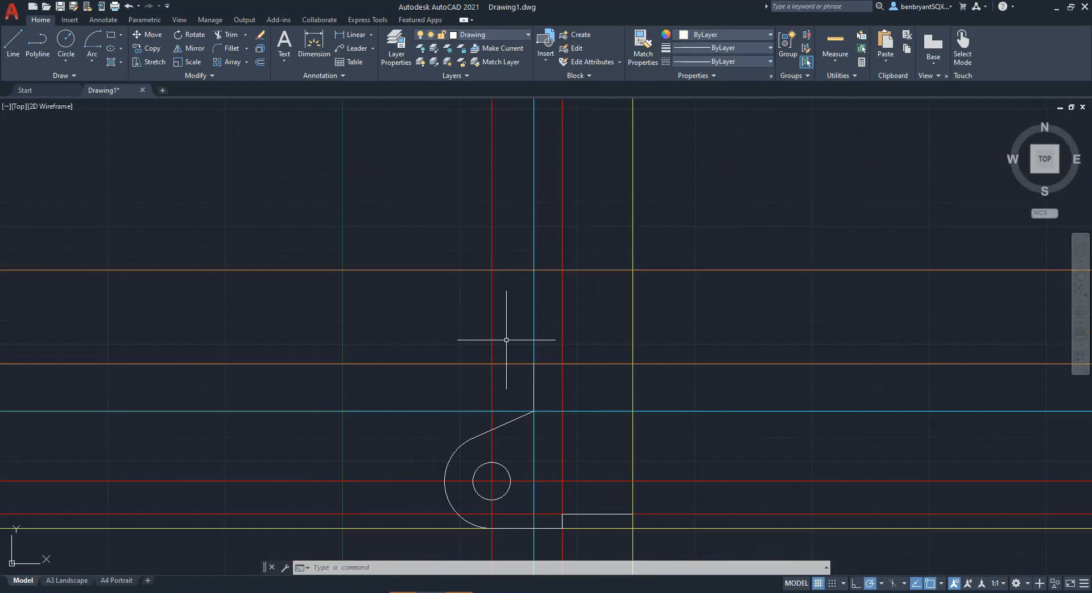
pyautogui.write('offset')
pyautogui.press('Return')
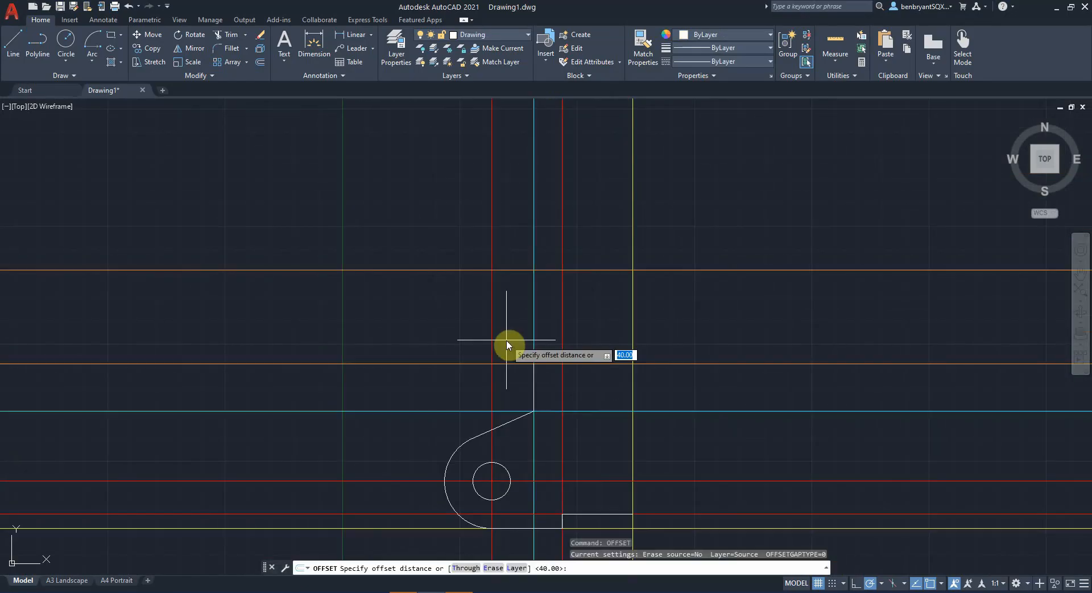
pyautogui.write('65')
pyautogui.press('Return')
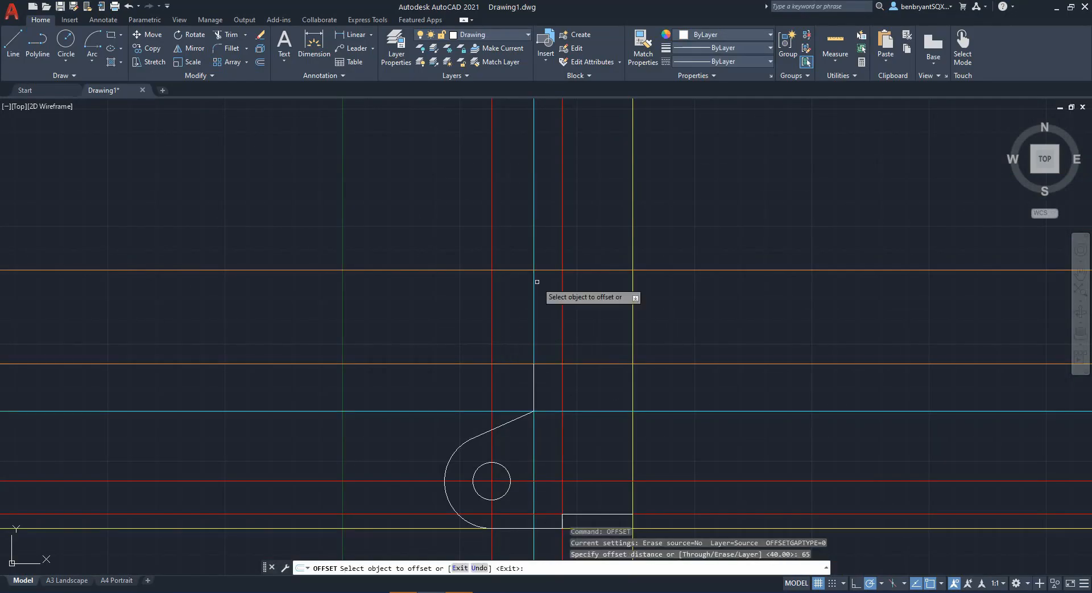
pyautogui.click(633, 197)
pyautogui.click(424, 207)
pyautogui.press('Escape')
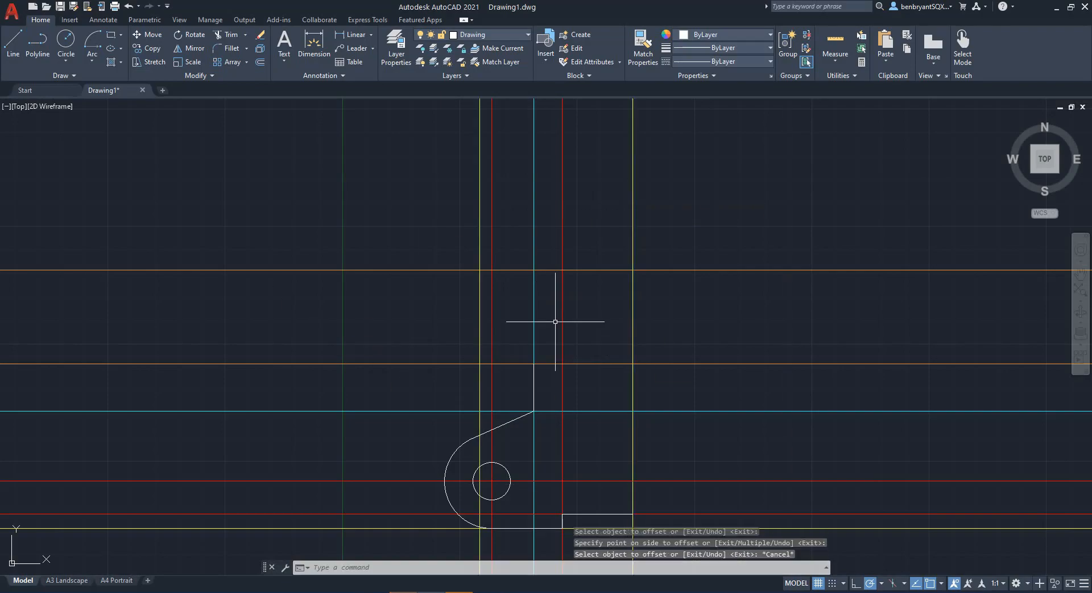
# Draw the top edge along the upper orange line from the yellow centre line to the 65 mm offset line.
pyautogui.scroll(2, 518, 308)
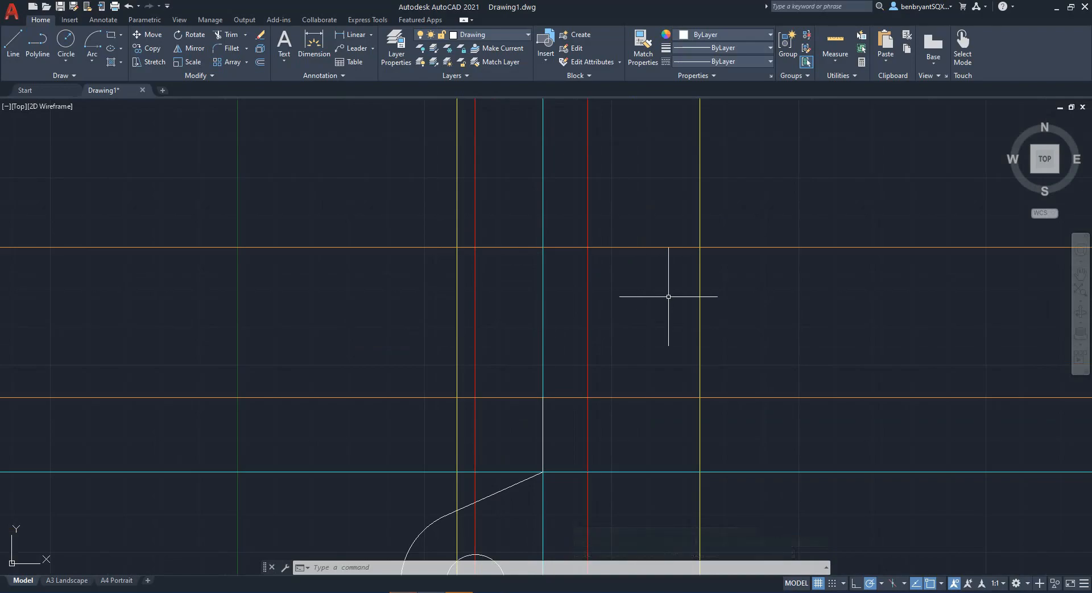
pyautogui.moveTo(663, 297); pyautogui.dragTo(637, 371, button='middle')
pyautogui.write('line')
pyautogui.click(674, 395)
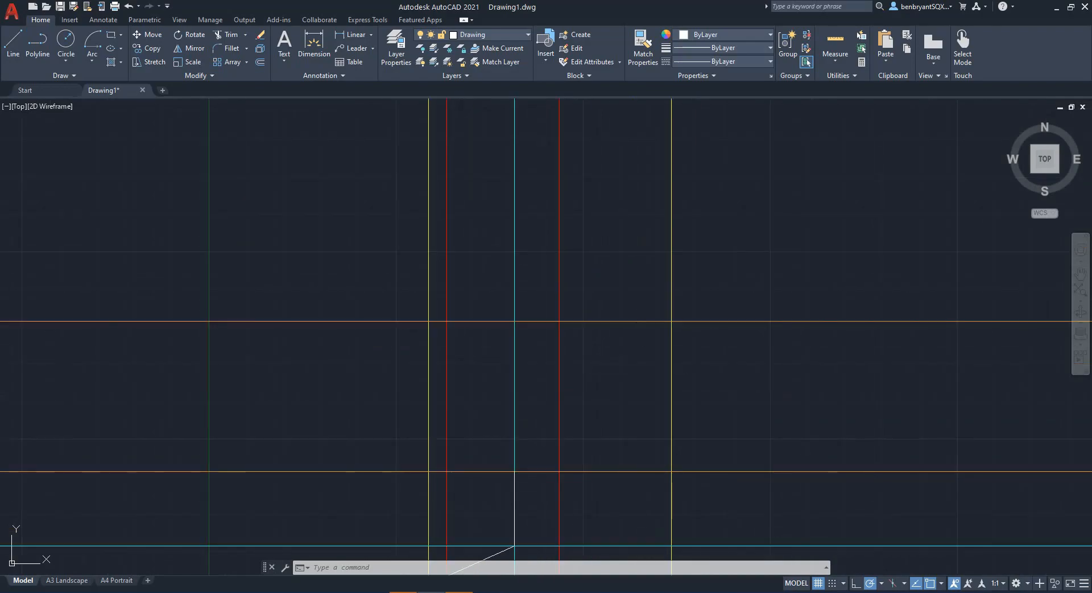
pyautogui.click(671, 322)
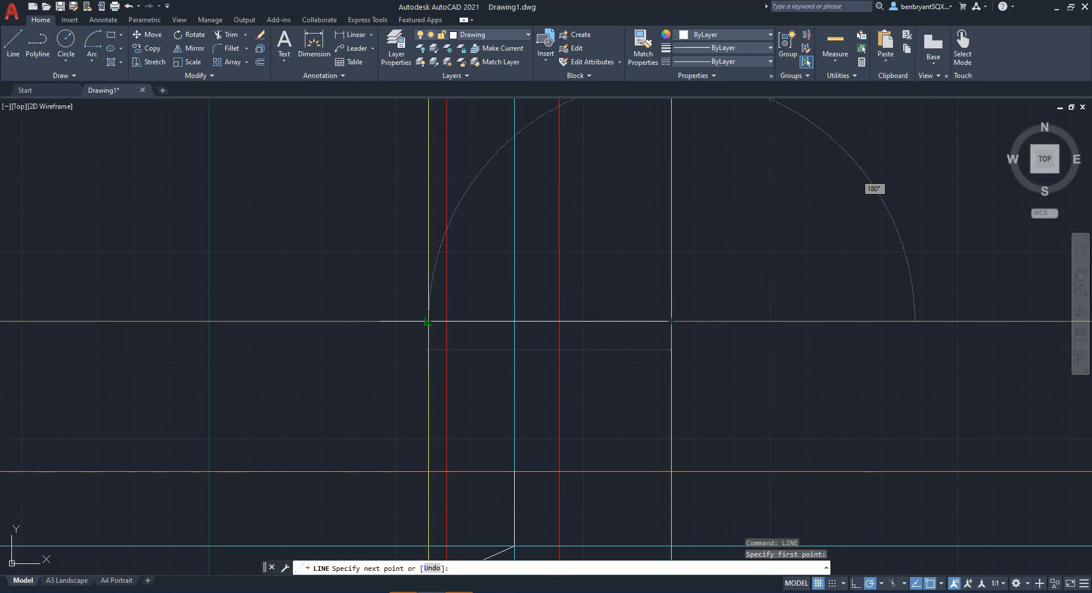
pyautogui.press('Escape')
# Check the upper-left R15 corner on the Whiteboard sketch and return to AutoCAD.
pyautogui.moveTo(361, 426); pyautogui.dragTo(453, 315, button='middle')
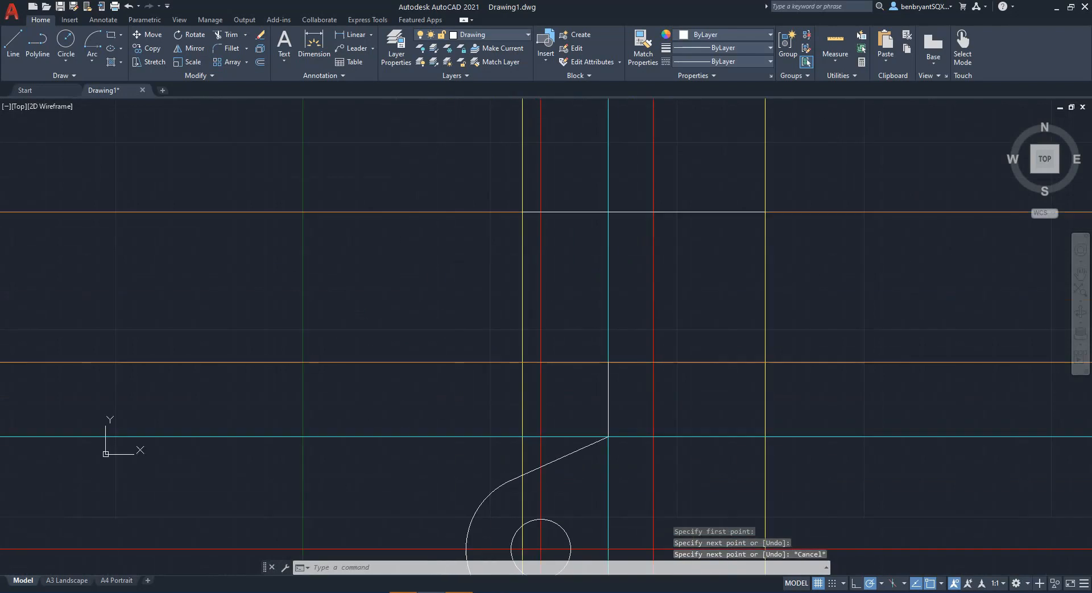
pyautogui.hotkey('alt', 'Tab')
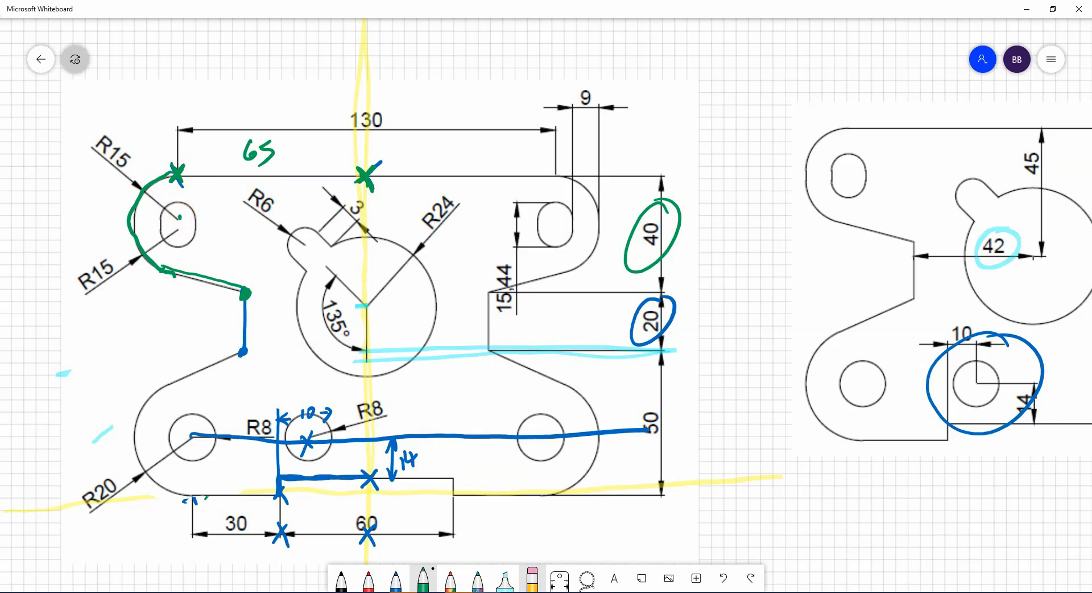
pyautogui.click(455, 592)
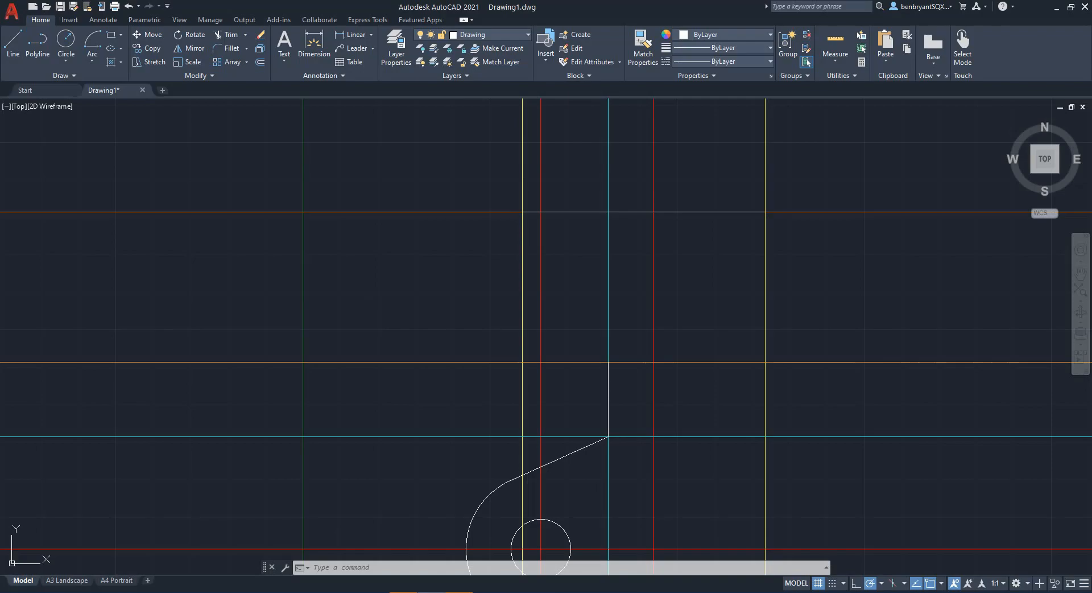
# Draw a start-center-end arc from the left end of the top edge, with its centre 15 mm straight below and 45° for the end.
pyautogui.click(96, 51)
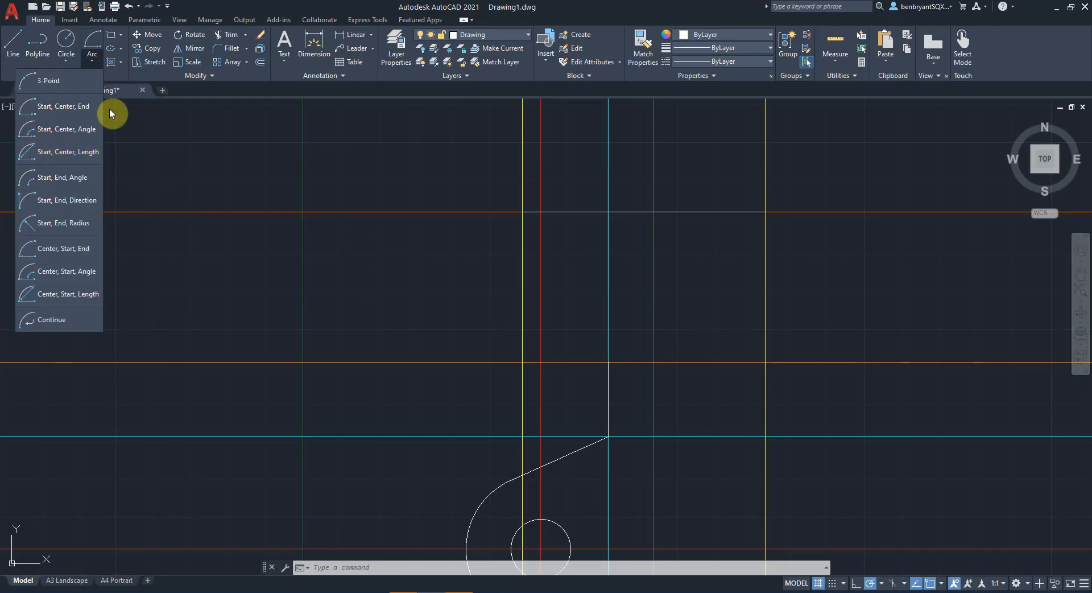
pyautogui.click(69, 108)
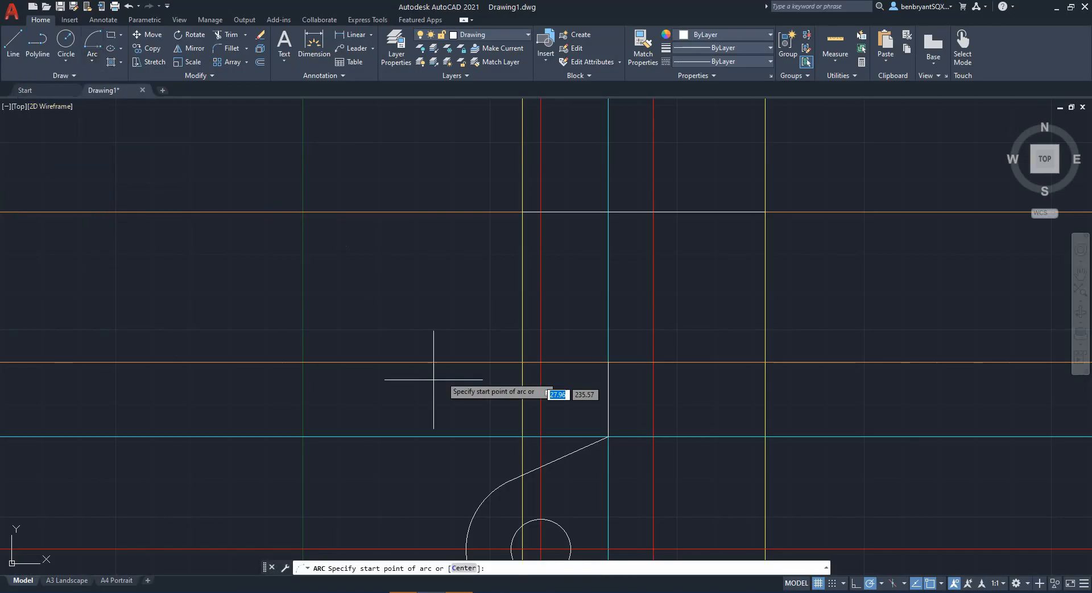
pyautogui.click(523, 212)
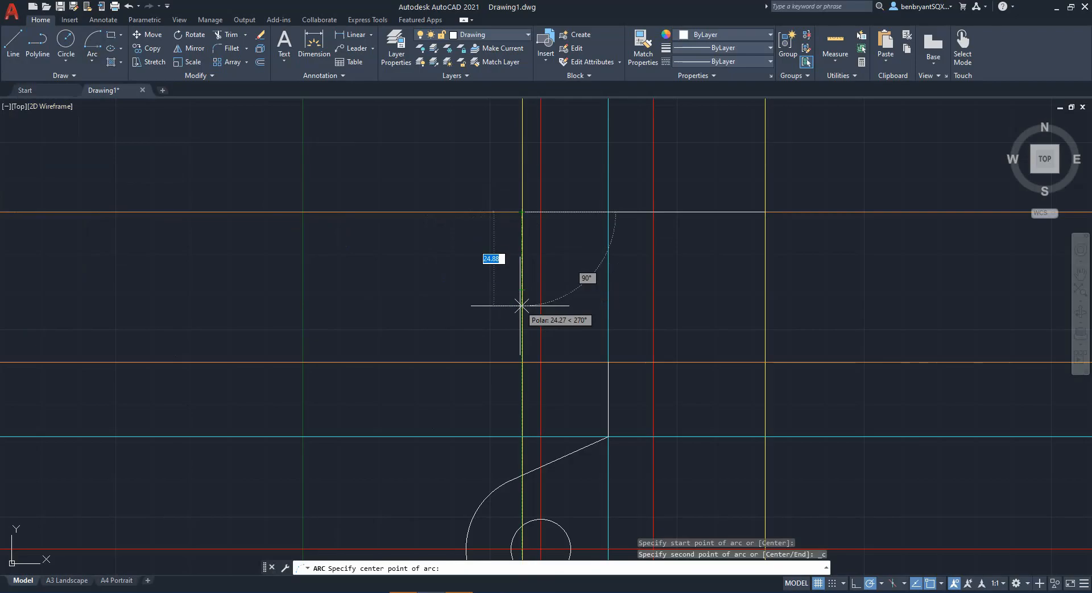
pyautogui.write('15')
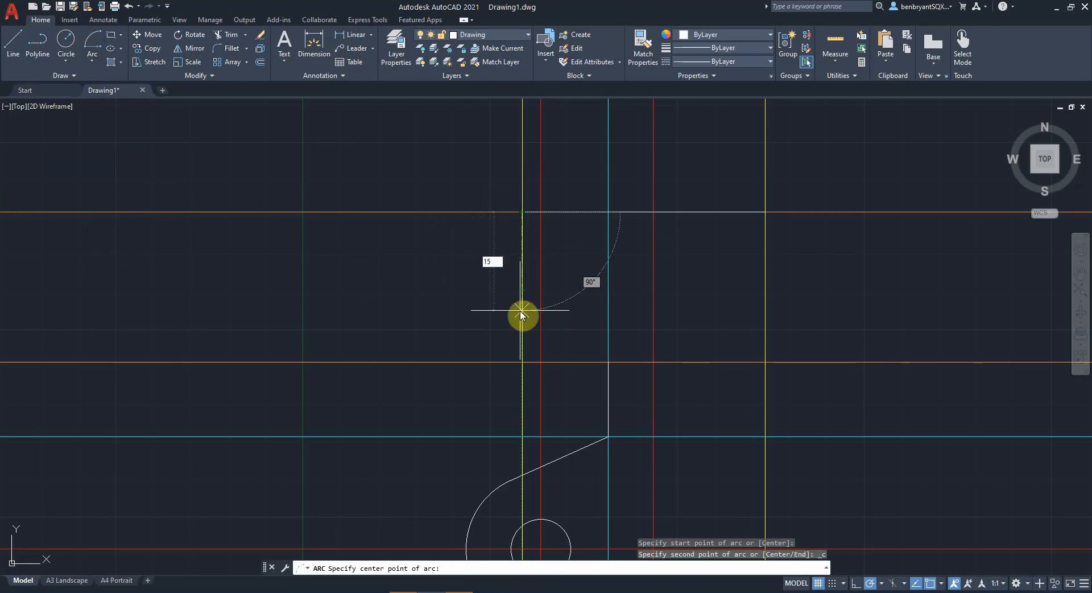
pyautogui.press('Return')
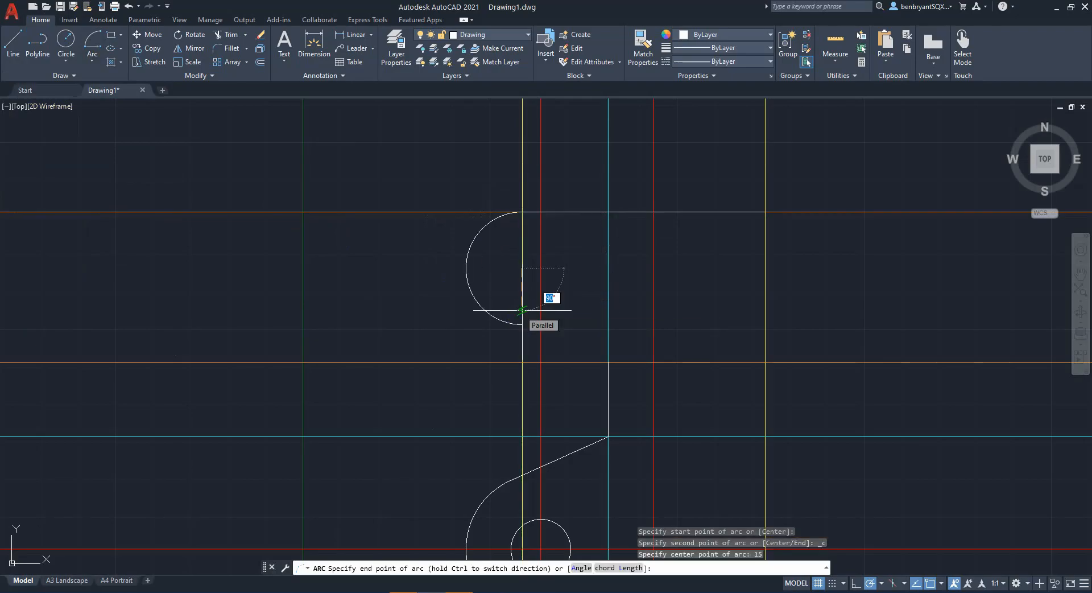
pyautogui.write('45')
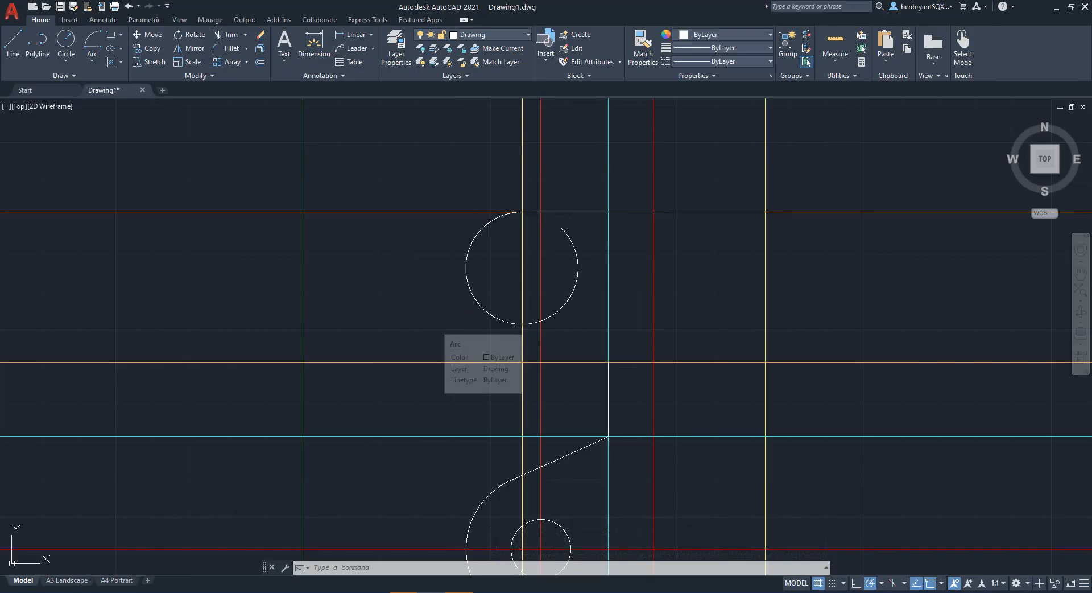
pyautogui.click(514, 325)
pyautogui.press('Escape')
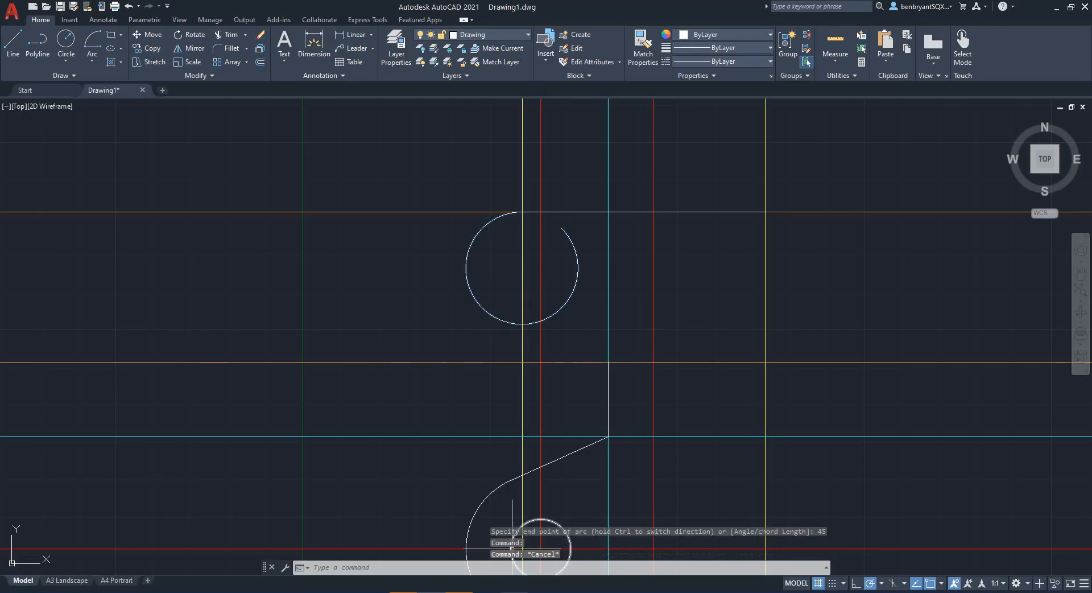
# Switch to Whiteboard, check the 15.44 slot dimension on the sketch and return to AutoCAD.
pyautogui.click(494, 592)
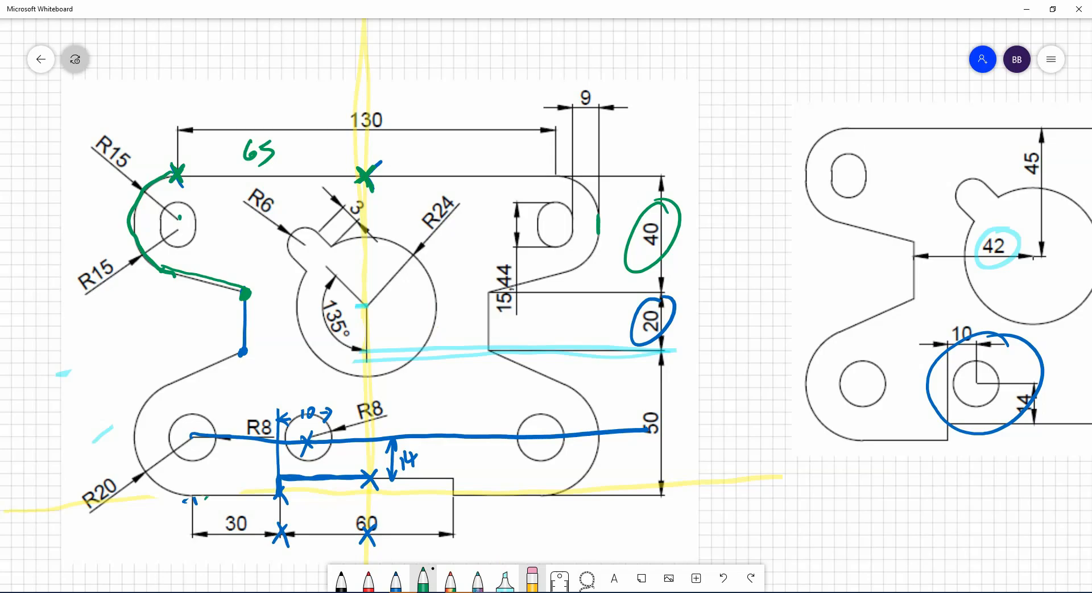
pyautogui.moveTo(506, 262); pyautogui.dragTo(511, 288)
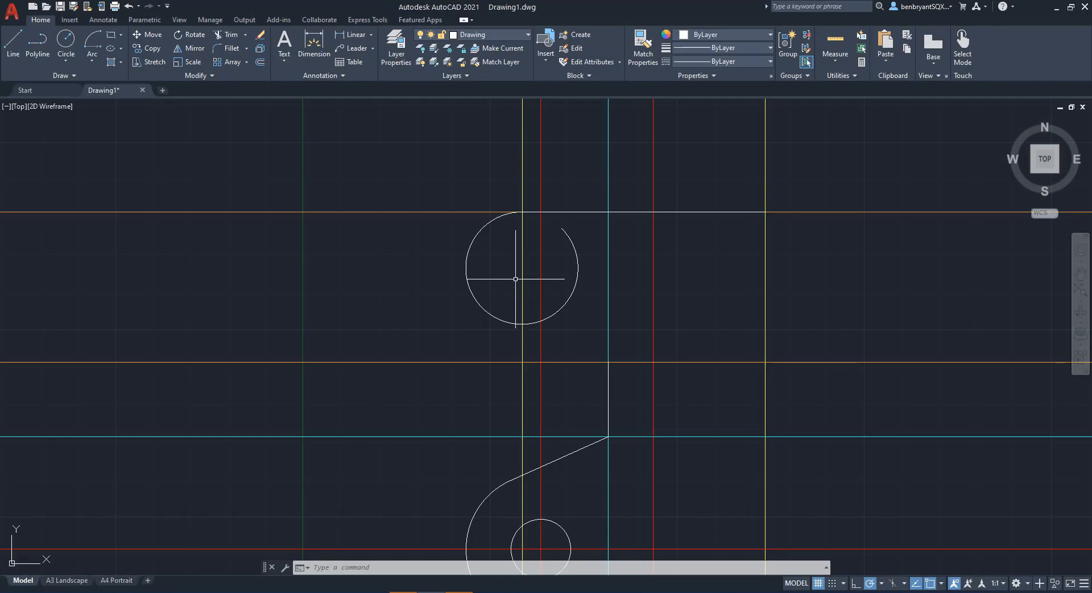
# Draw helper lines from the top edge's left end down to the arc's centre and horizontally left past the arc.
pyautogui.scroll(4, 515, 280)
pyautogui.moveTo(500, 288); pyautogui.dragTo(514, 340, button='middle')
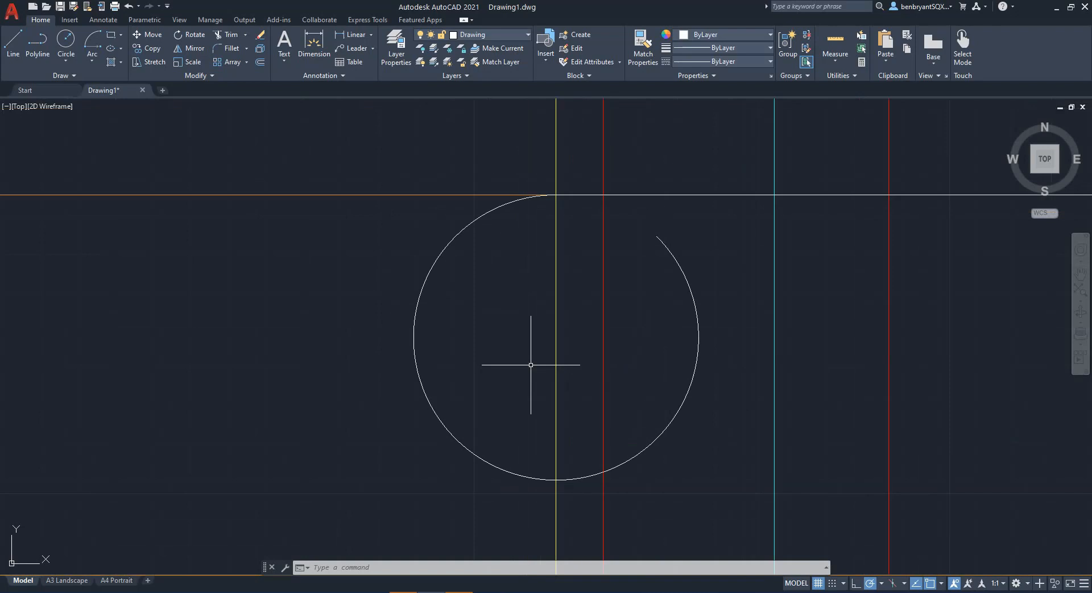
pyautogui.write('line')
pyautogui.press('Return')
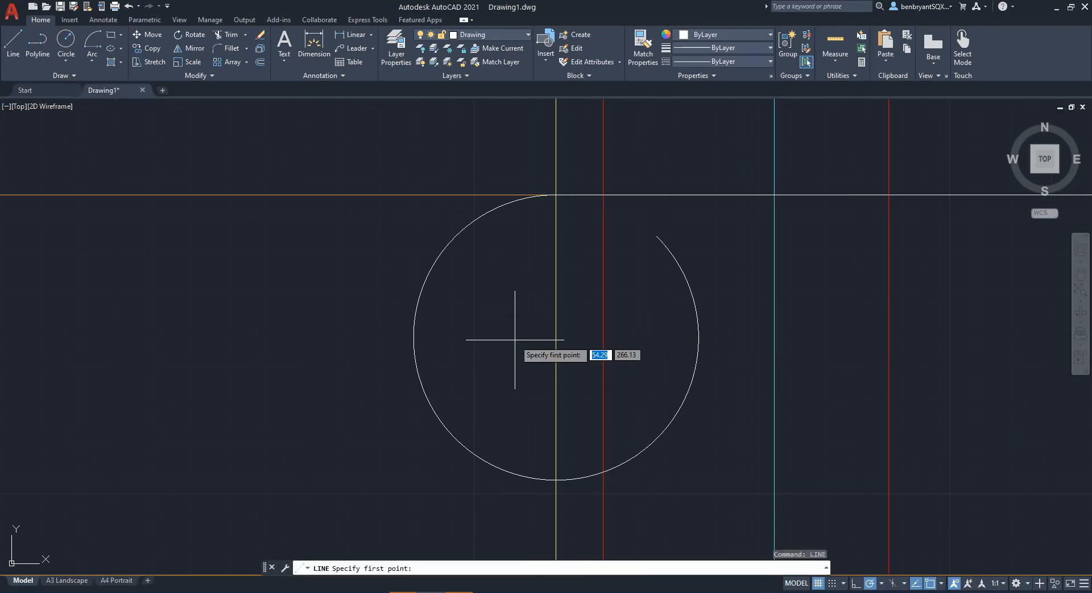
pyautogui.click(557, 195)
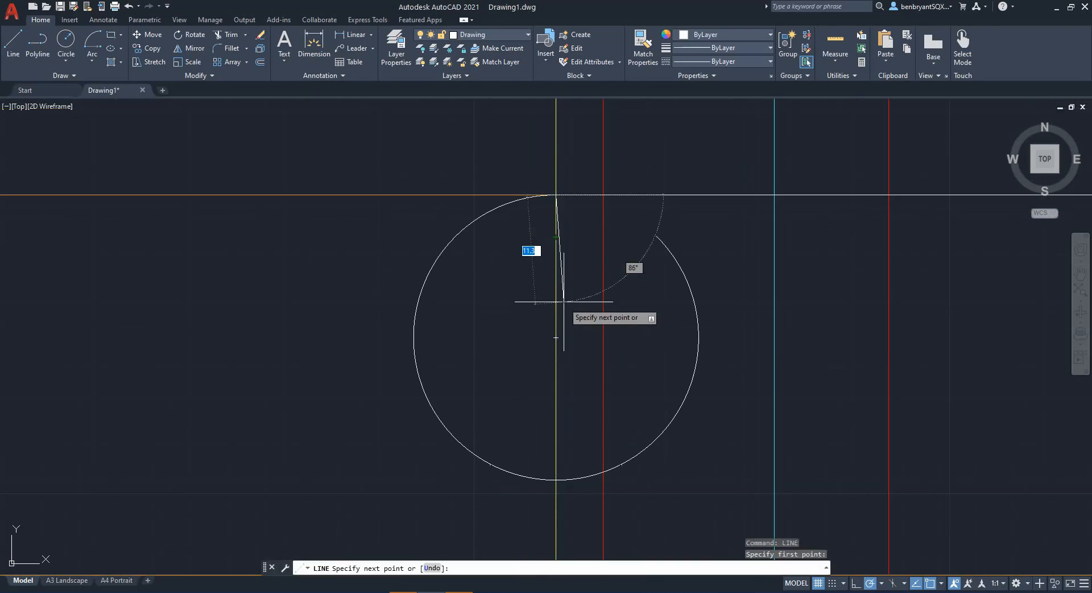
pyautogui.click(556, 337)
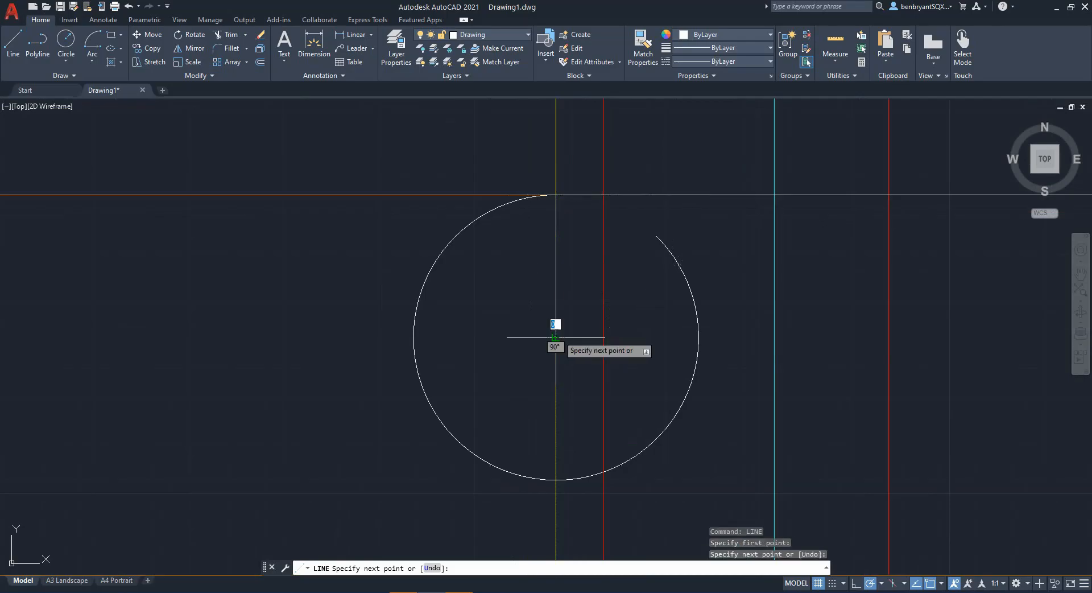
pyautogui.click(364, 338)
pyautogui.press('Escape')
# Trim the arc down to its upper-left quarter and cut away the horizontal helper line inside it.
pyautogui.write('tr')
pyautogui.press('Return')
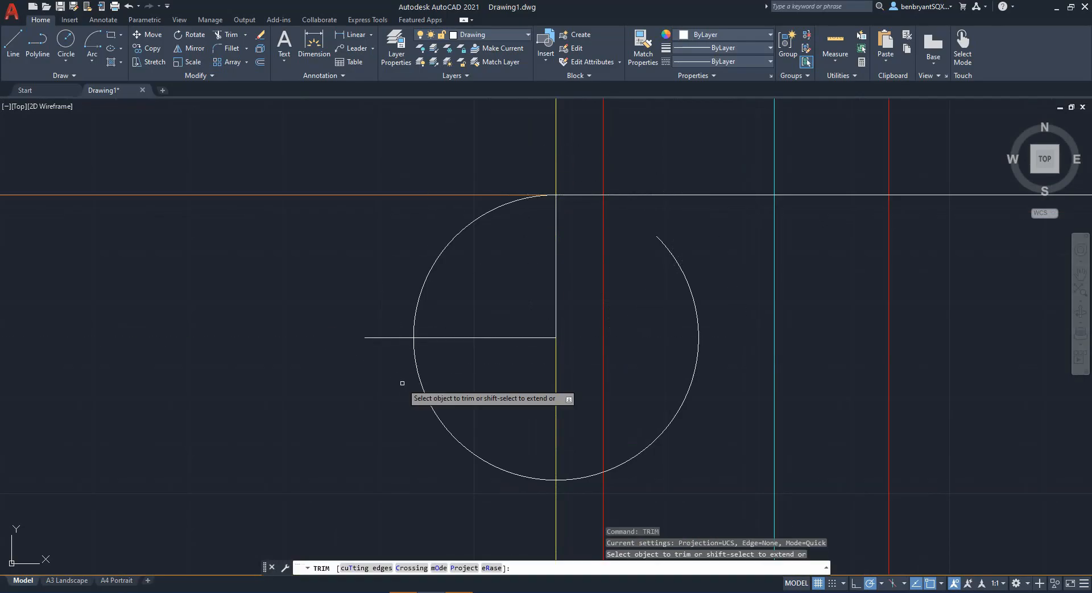
pyautogui.click(418, 379)
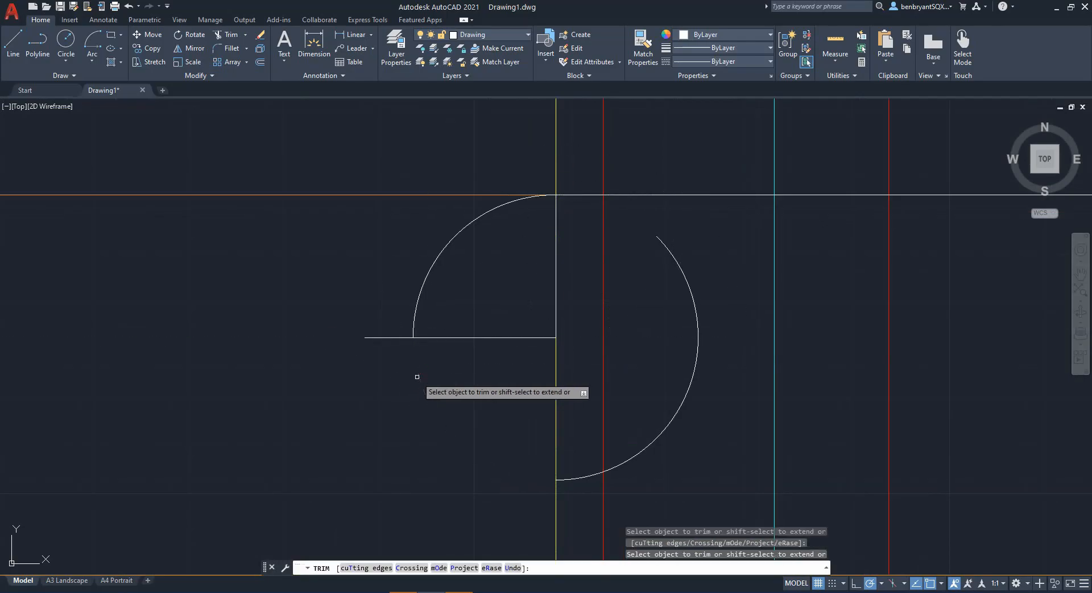
pyautogui.click(589, 474)
pyautogui.press('Return')
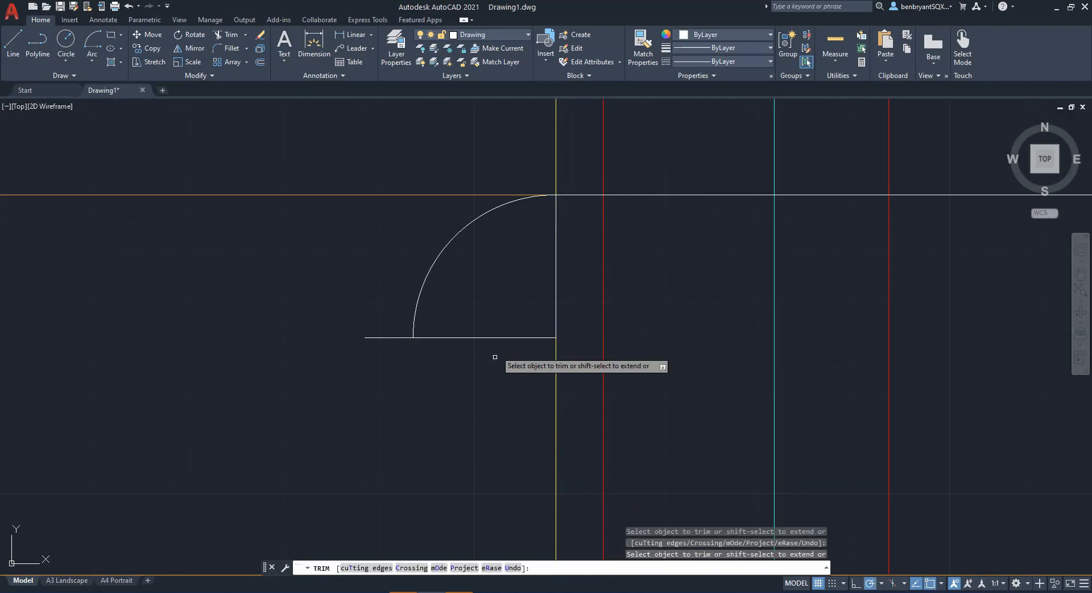
pyautogui.click(506, 336)
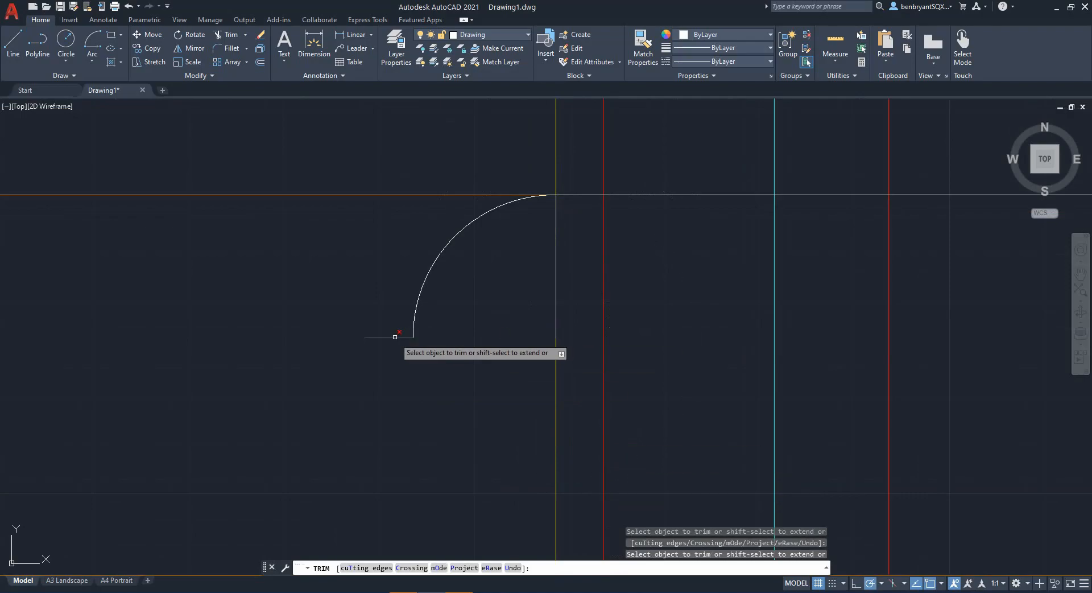
pyautogui.press('Escape')
# Draw a 0.44 mm vertical line downward from the lower end of the quarter arc.
pyautogui.scroll(-1, 420, 326)
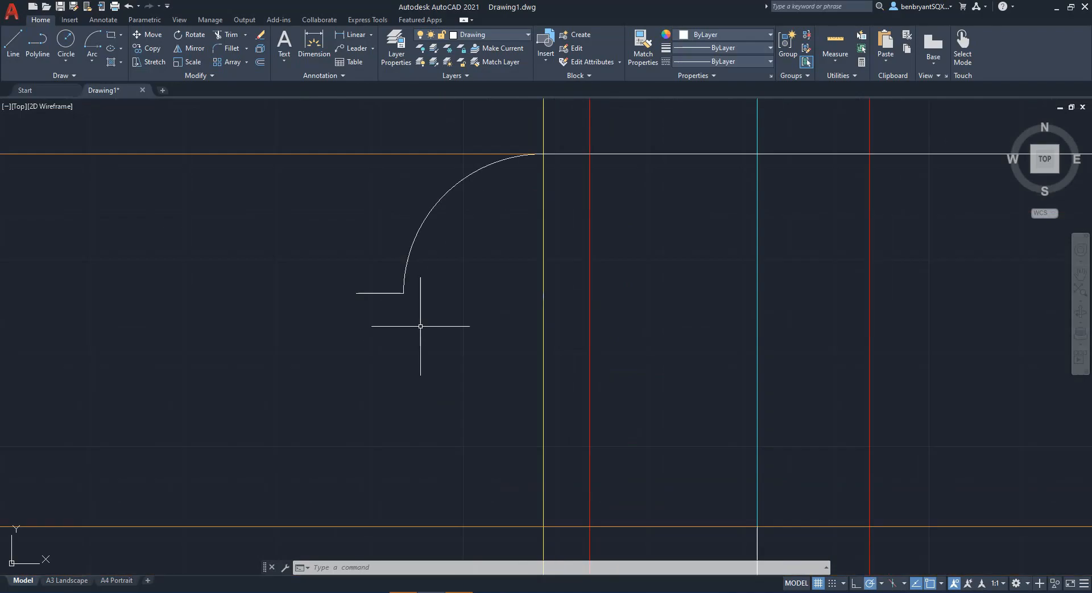
pyautogui.press('Return')
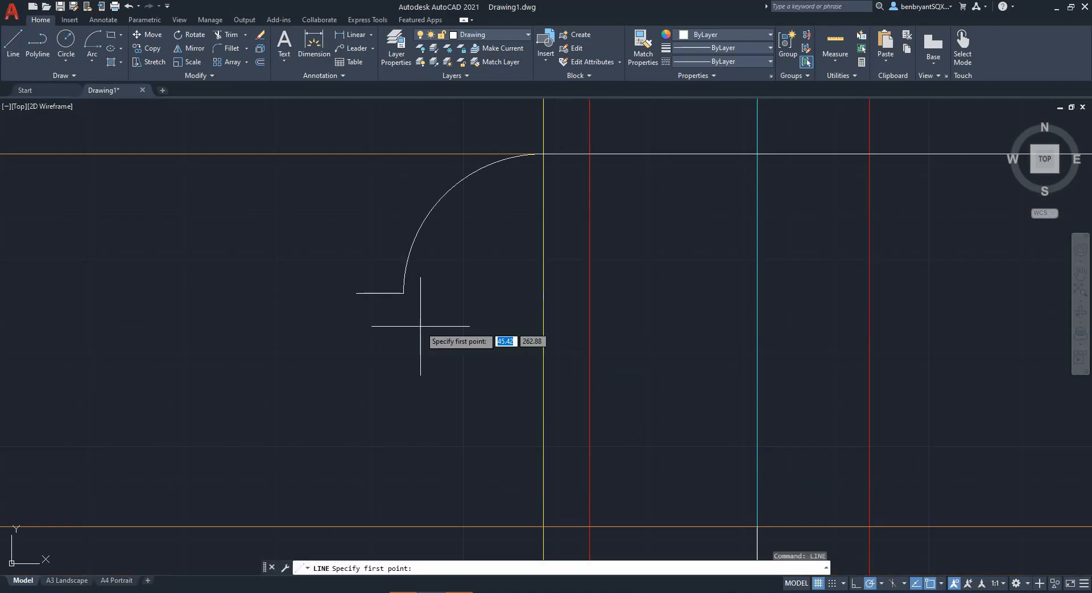
pyautogui.click(403, 294)
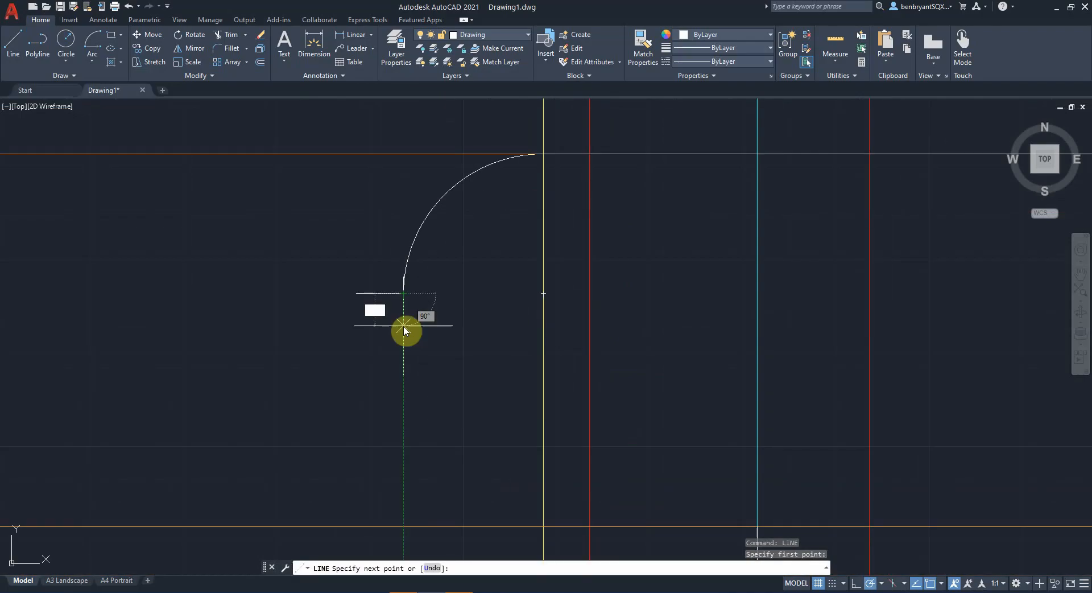
pyautogui.write('0.44')
pyautogui.press('Return')
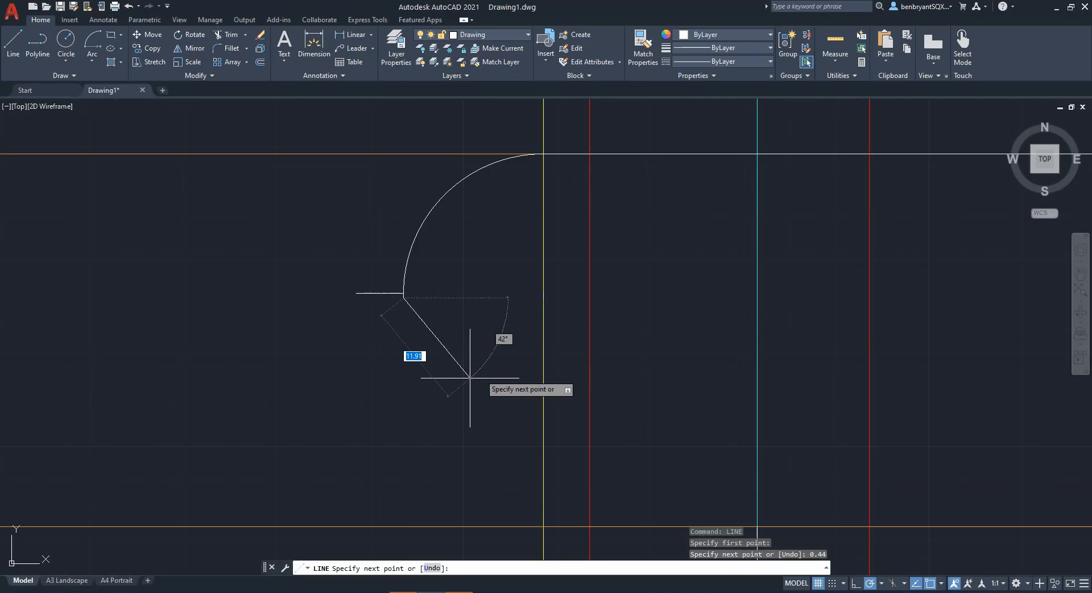
pyautogui.press('Escape')
# Draw the lower R15 quarter arc from the short vertical line's end, centred on the left yellow line and ending directly below that centre.
pyautogui.click(92, 41)
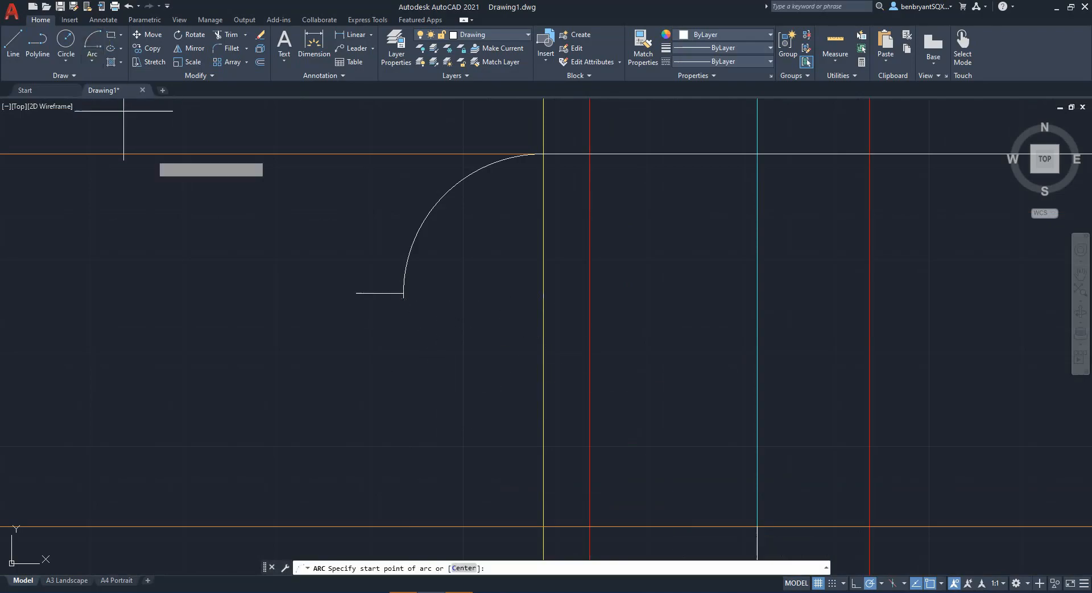
pyautogui.click(404, 293)
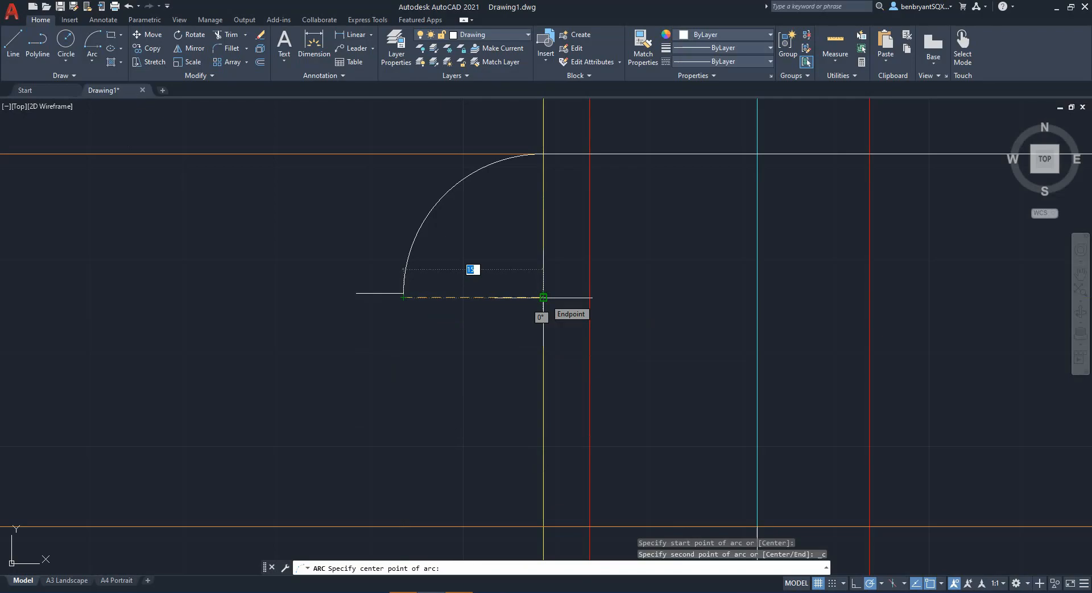
pyautogui.click(544, 297)
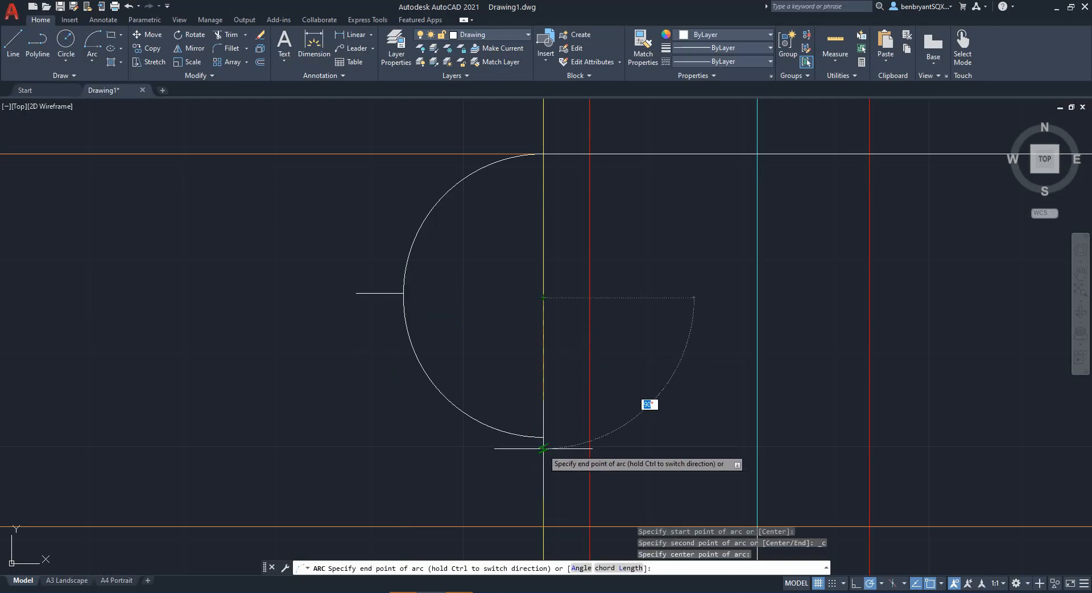
pyautogui.click(544, 463)
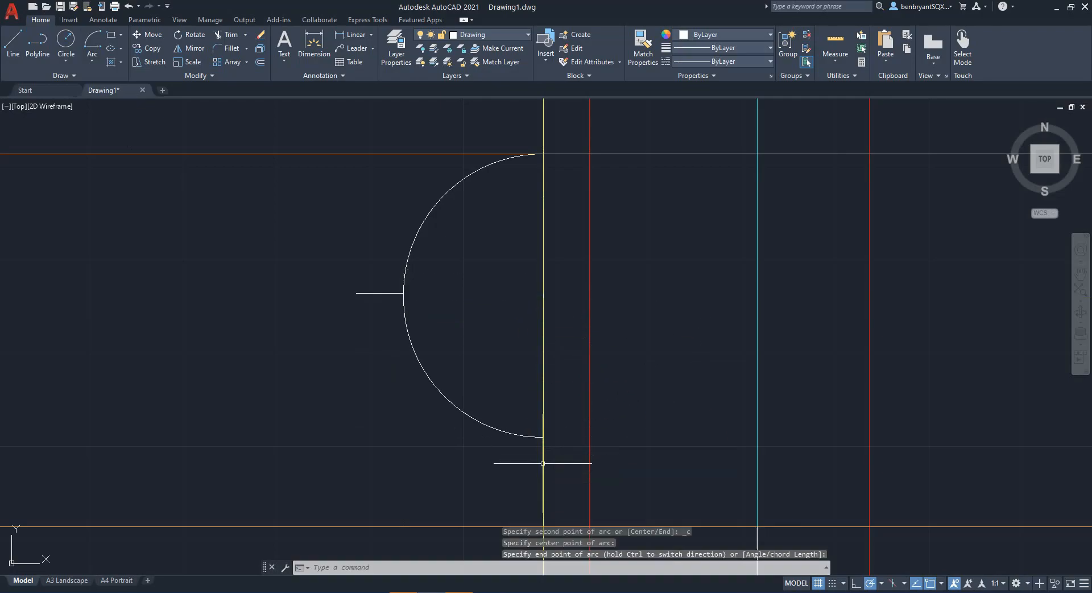
pyautogui.scroll(-2, 296, 105)
# Draw a line from the outline corner on the lower orange line to the tangent point on the lower R15 arc.
pyautogui.click(12, 43)
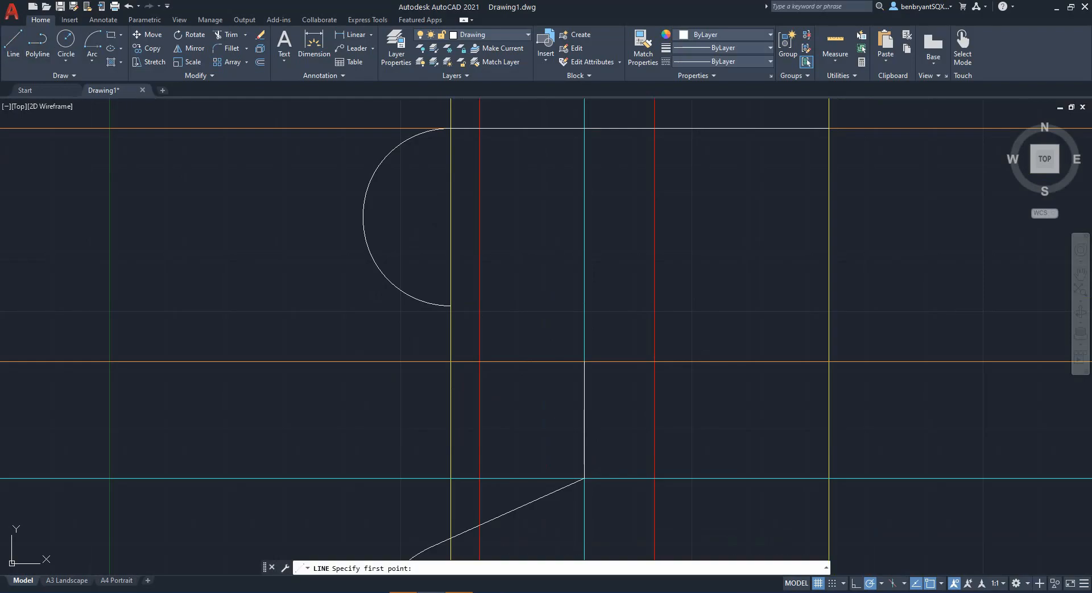
pyautogui.click(585, 361)
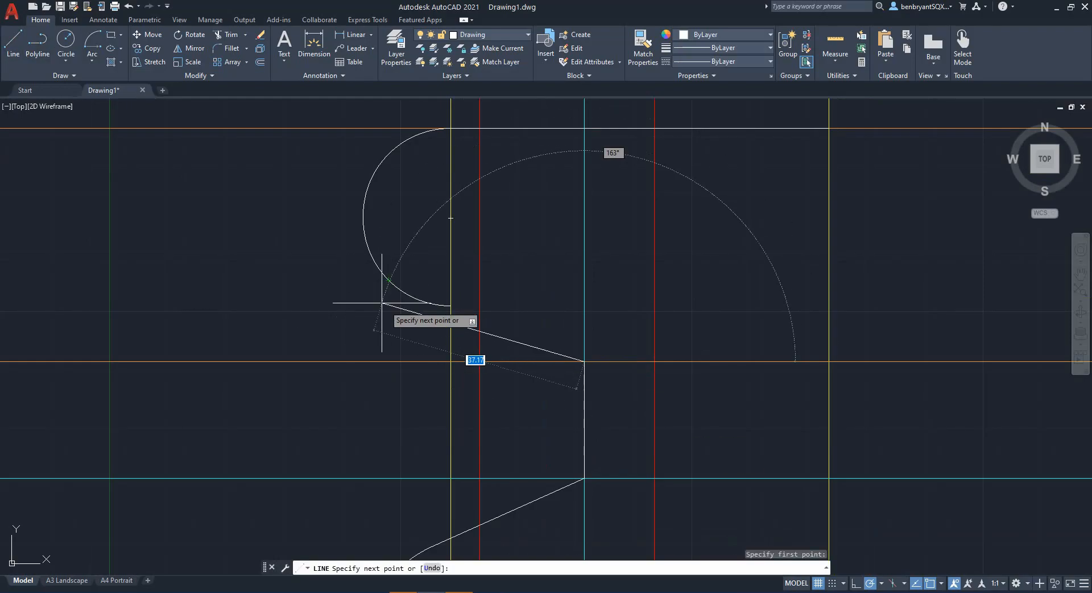
pyautogui.click(421, 300)
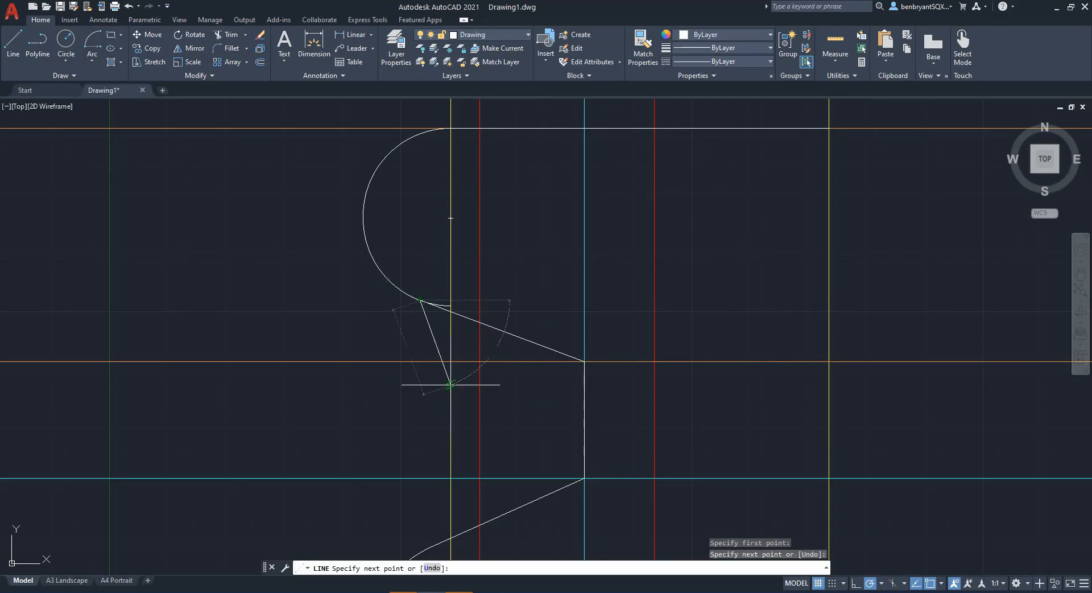
pyautogui.press('Escape')
# Trim off the leftover arc segment beyond the tangent point of the sloped line.
pyautogui.scroll(6, 425, 350)
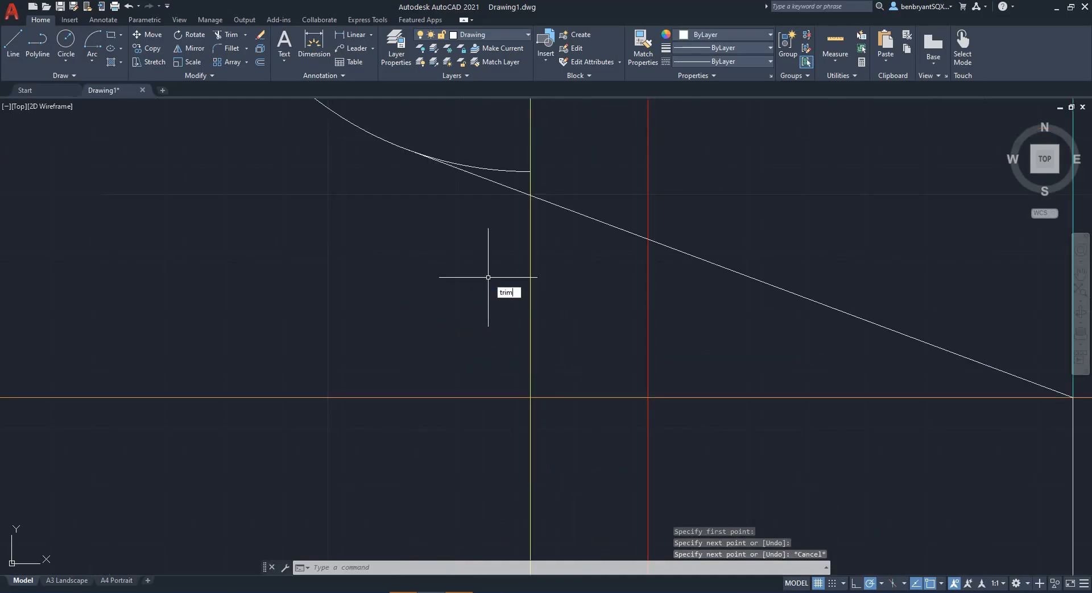
pyautogui.write('trim')
pyautogui.press('Return')
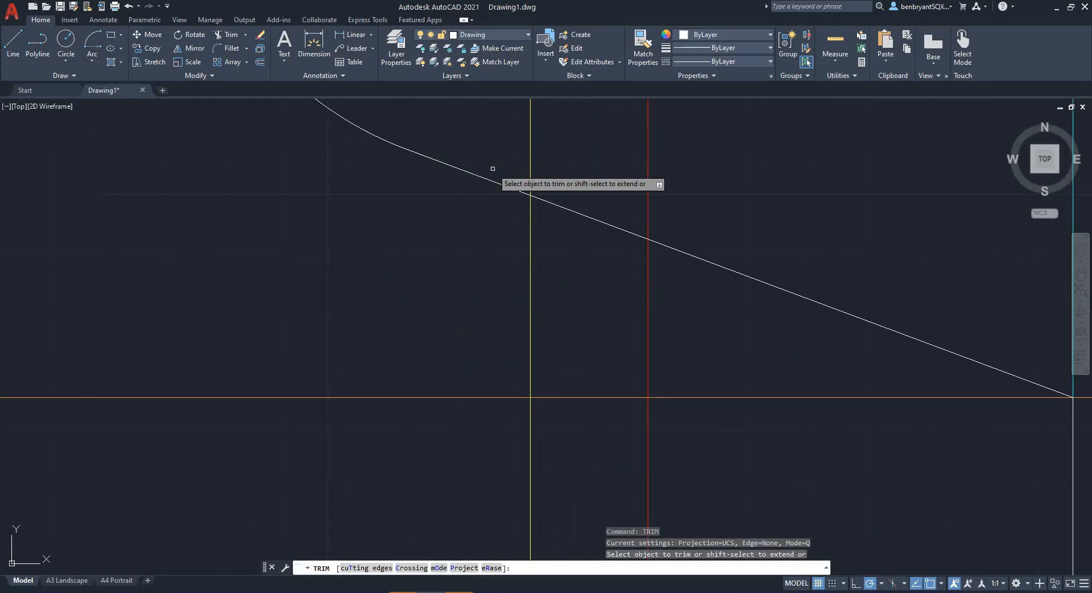
pyautogui.press('Escape')
pyautogui.scroll(6, 603, 313)
pyautogui.scroll(-14, 648, 336)
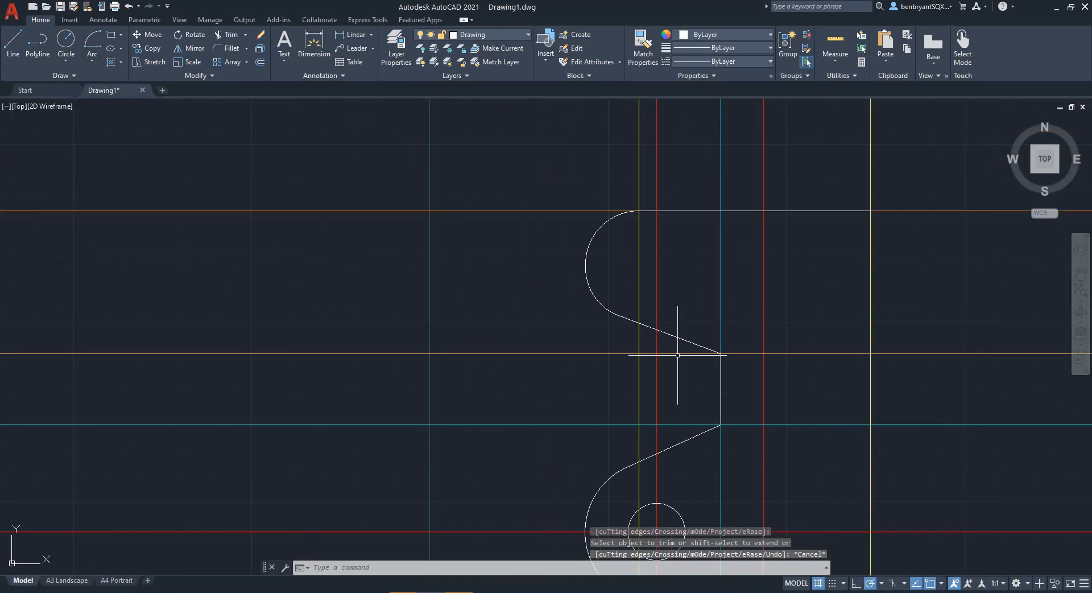
pyautogui.moveTo(638, 366); pyautogui.dragTo(356, 309, button='middle')
pyautogui.scroll(-2, 363, 308)
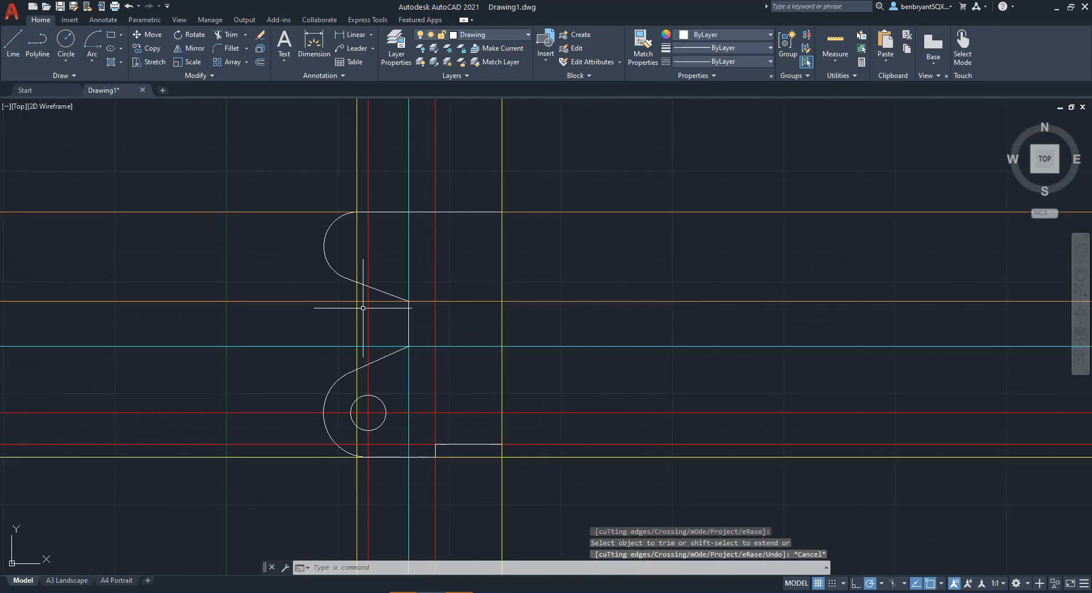
# Switch to Whiteboard and circle the 15.44 and 9 slot dimensions in green on the sketch.
pyautogui.click(506, 41)
pyautogui.click(421, 62)
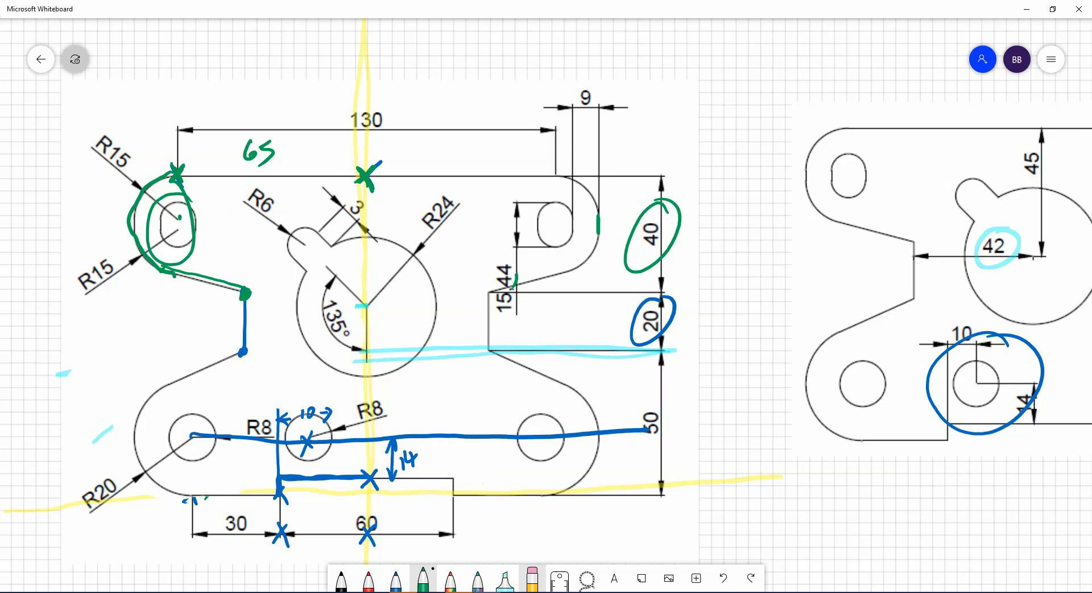
pyautogui.moveTo(518, 283); pyautogui.dragTo(500, 257)
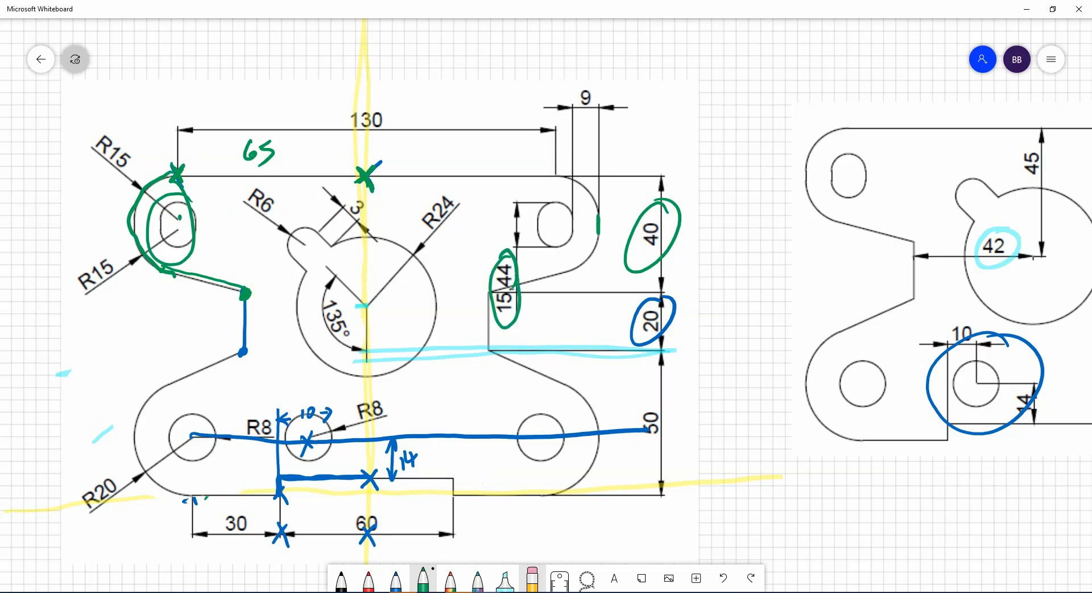
pyautogui.moveTo(603, 74); pyautogui.dragTo(609, 102)
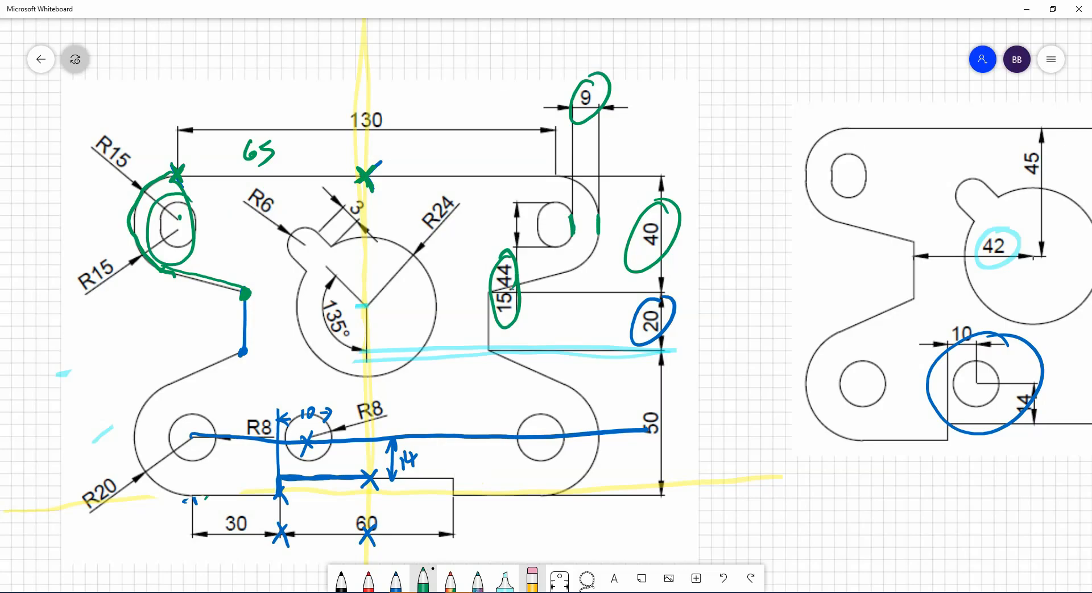
# Switch to AutoCAD and turn the Construction layer on again, leaving Drawing as the current layer.
pyautogui.hotkey('alt', 'Tab')
pyautogui.click(515, 49)
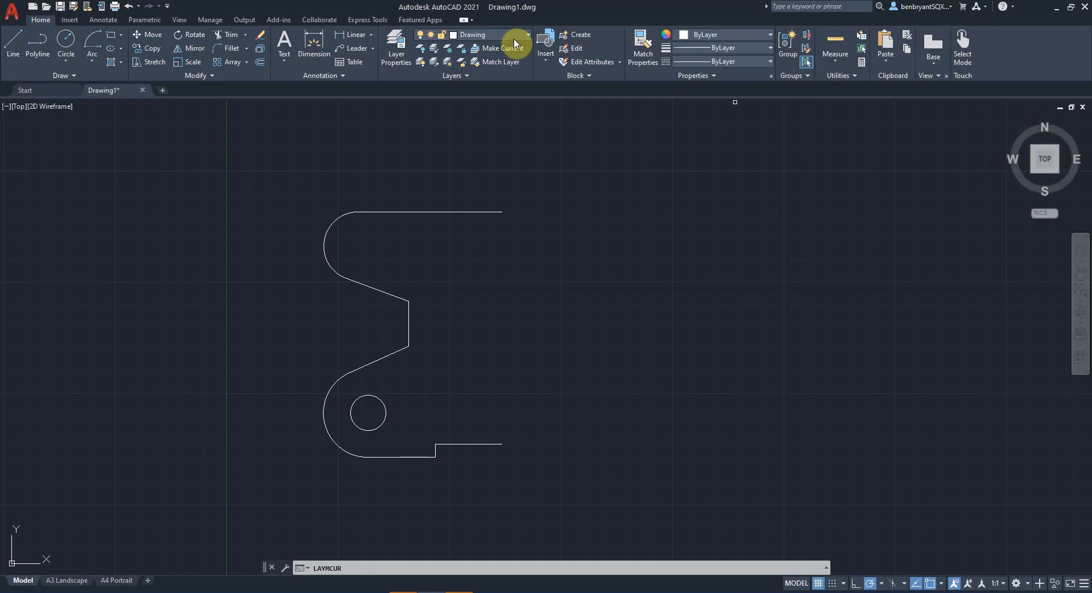
pyautogui.click(519, 35)
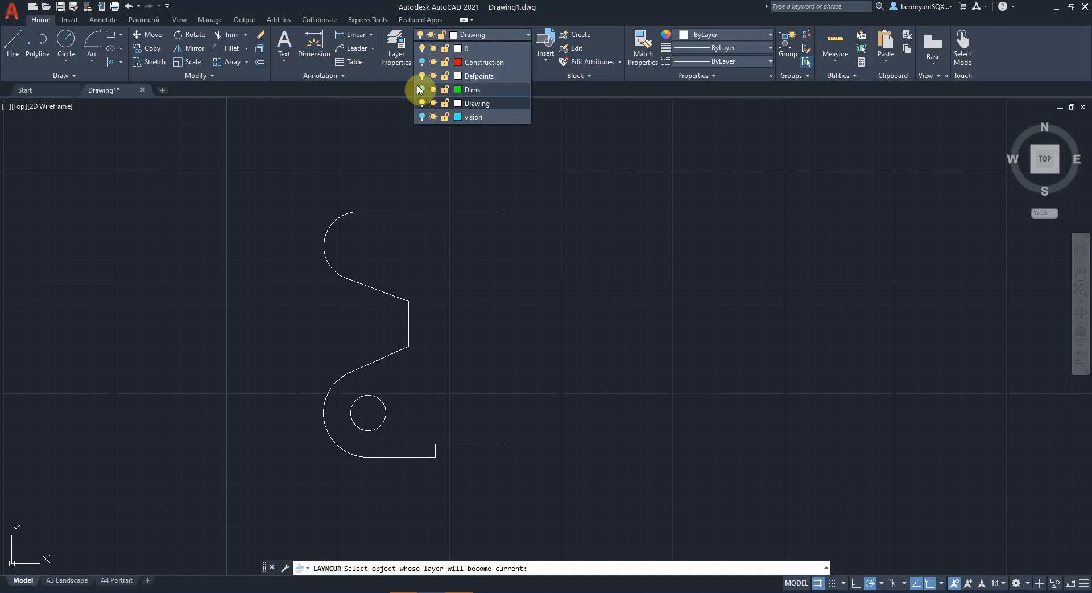
pyautogui.click(422, 62)
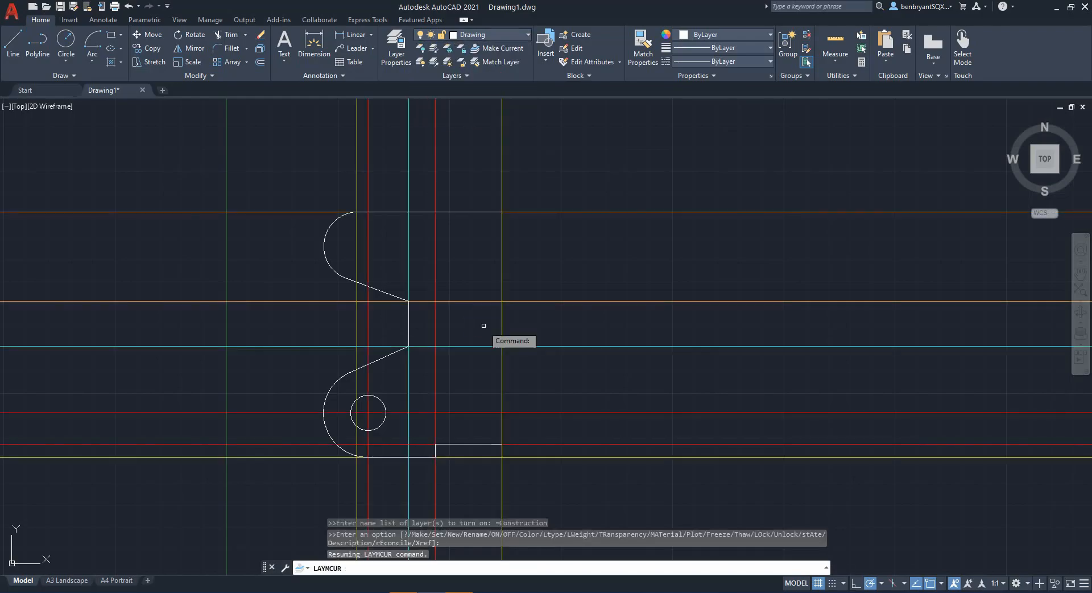
pyautogui.scroll(2, 557, 362)
pyautogui.scroll(-2, 554, 359)
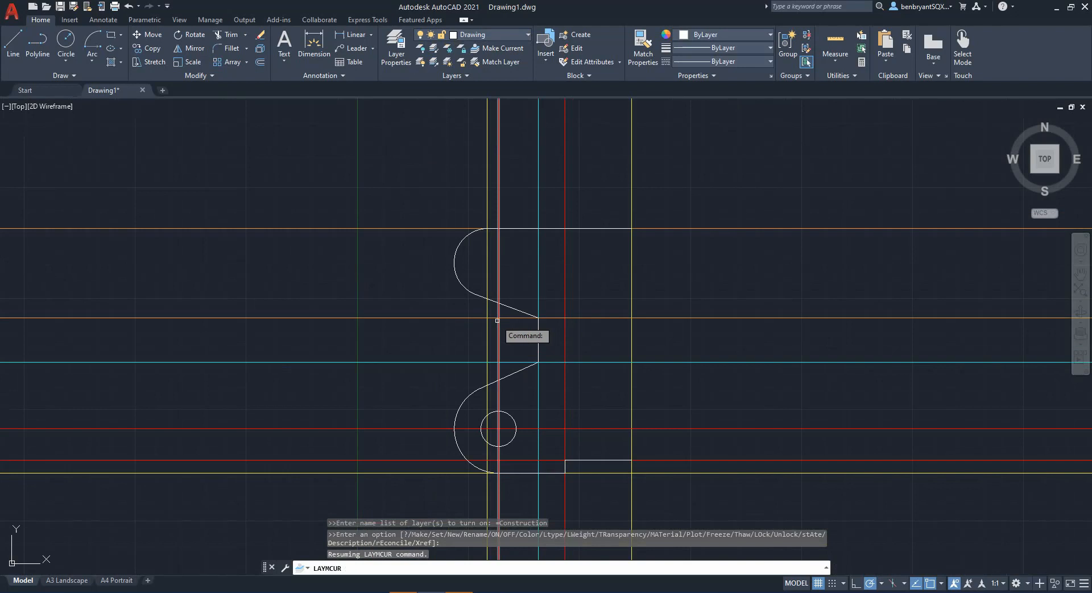
pyautogui.press('Escape')
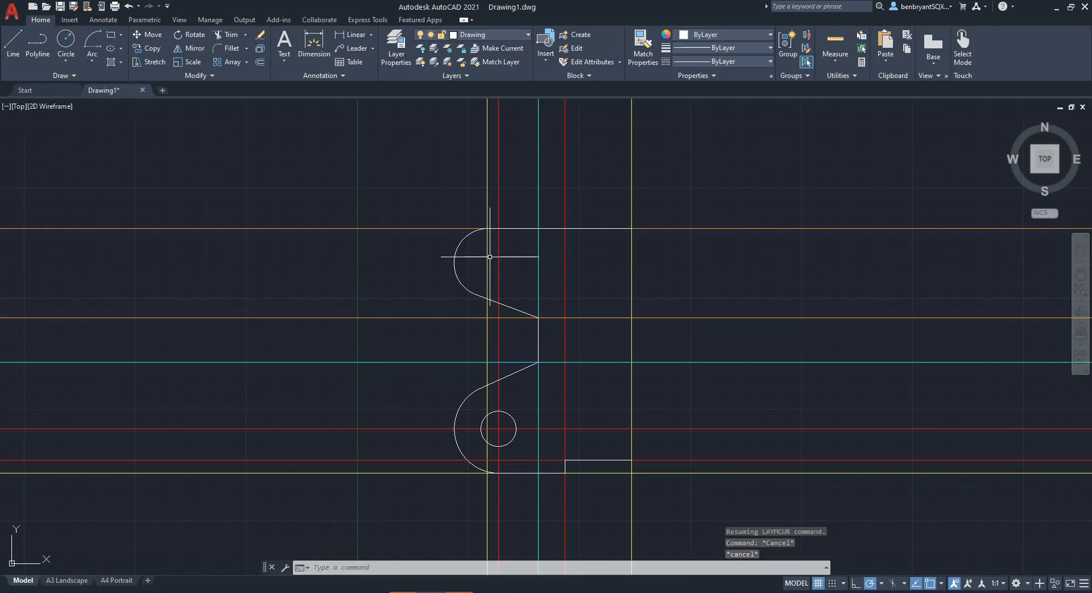
# Offset the yellow construction line through the R15 arc centre by 15 to the left, touching the arc's outer side.
pyautogui.write('Offset')
pyautogui.press('Return')
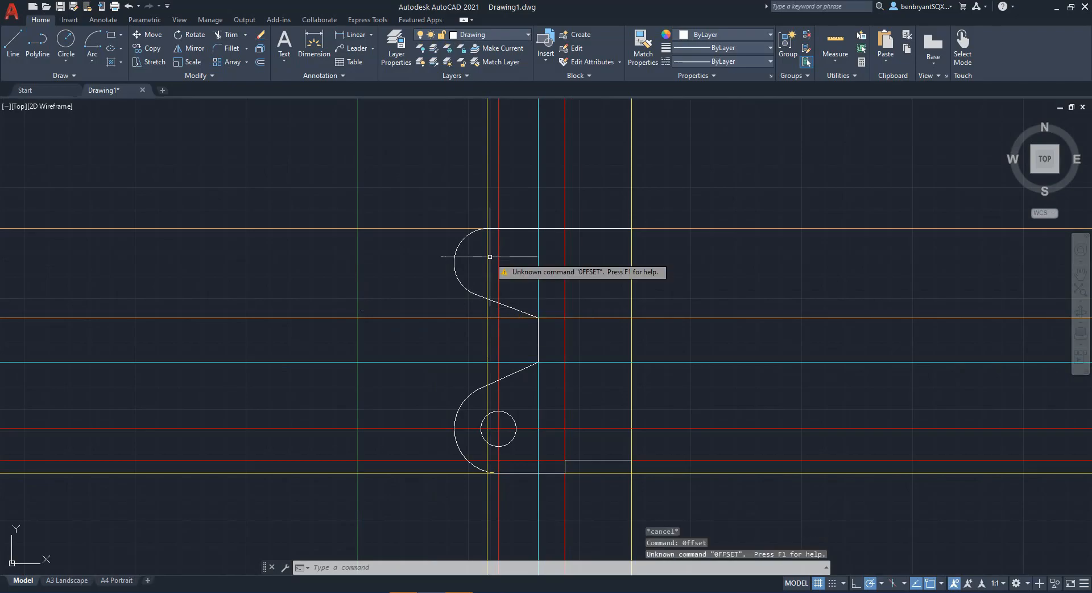
pyautogui.write('offset')
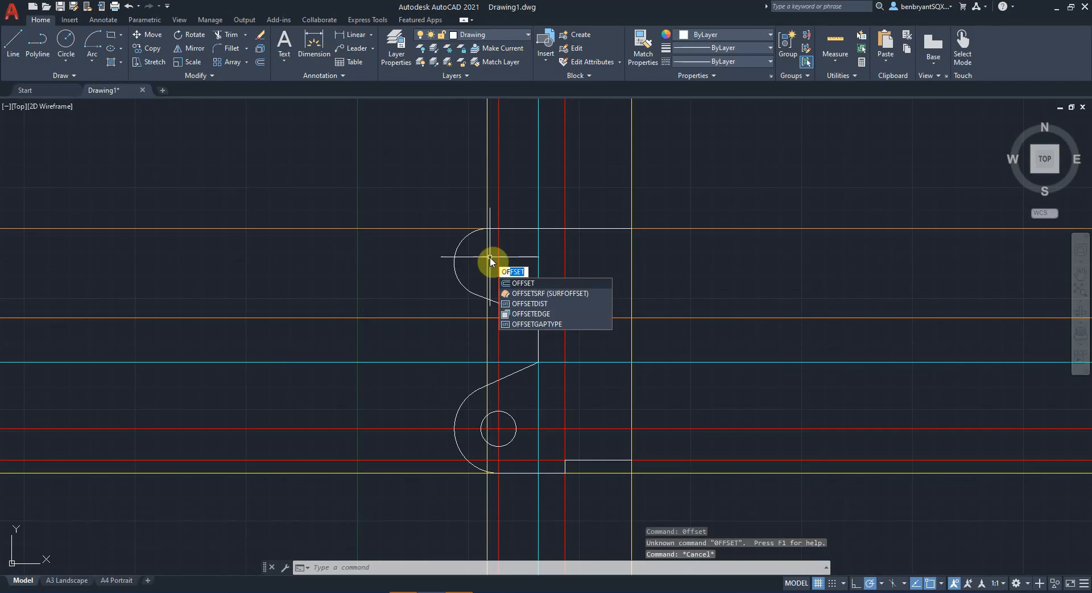
pyautogui.press('Return')
pyautogui.write('15')
pyautogui.press('Return')
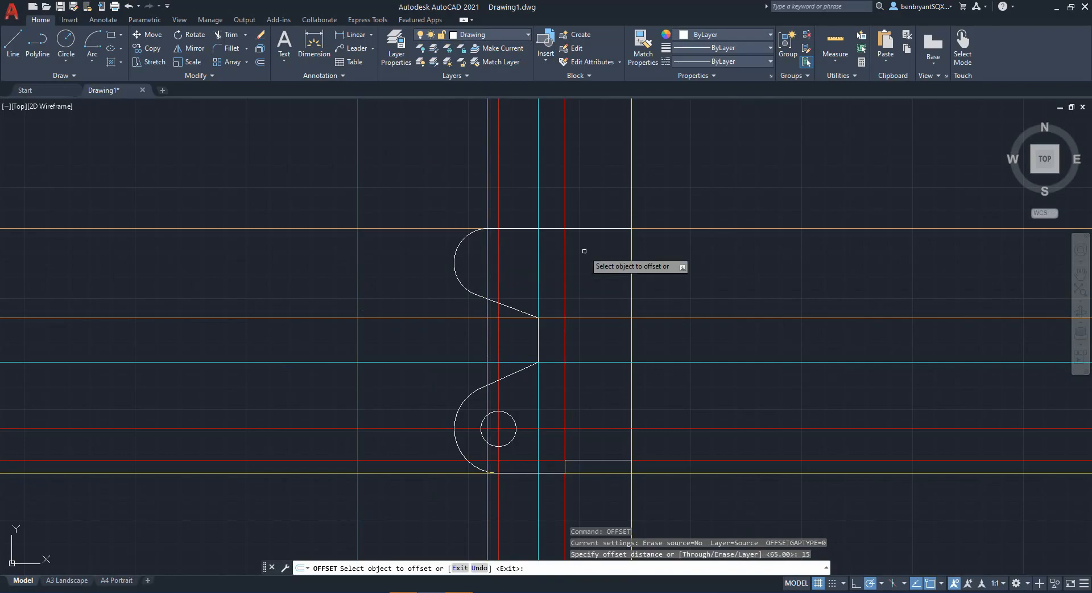
pyautogui.click(486, 252)
pyautogui.click(468, 253)
pyautogui.scroll(4, 464, 280)
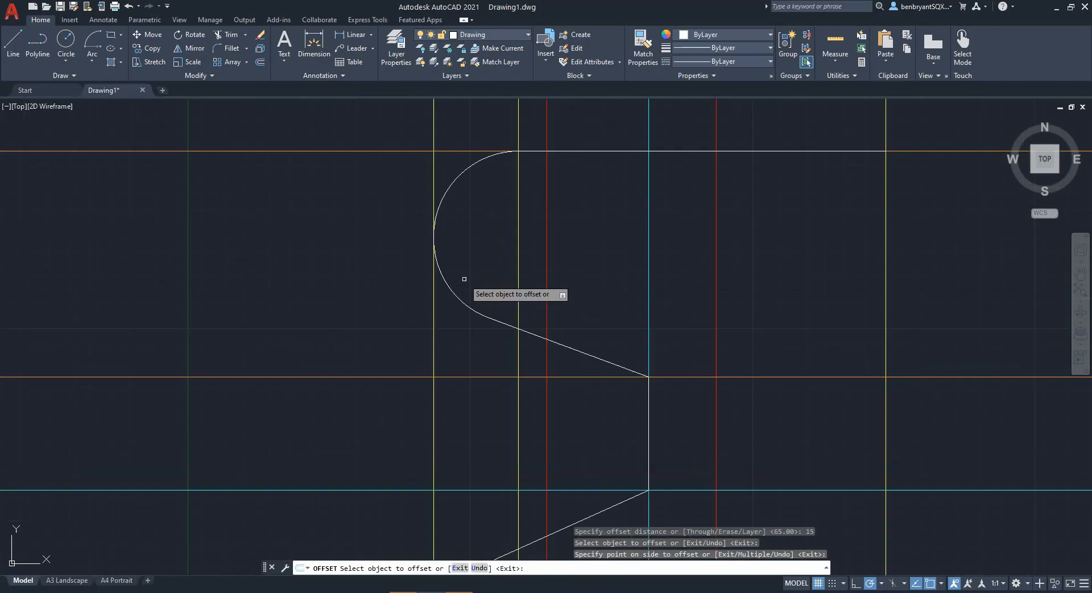
pyautogui.scroll(2, 465, 281)
pyautogui.moveTo(464, 280); pyautogui.dragTo(513, 345, button='middle')
pyautogui.scroll(-2, 498, 282)
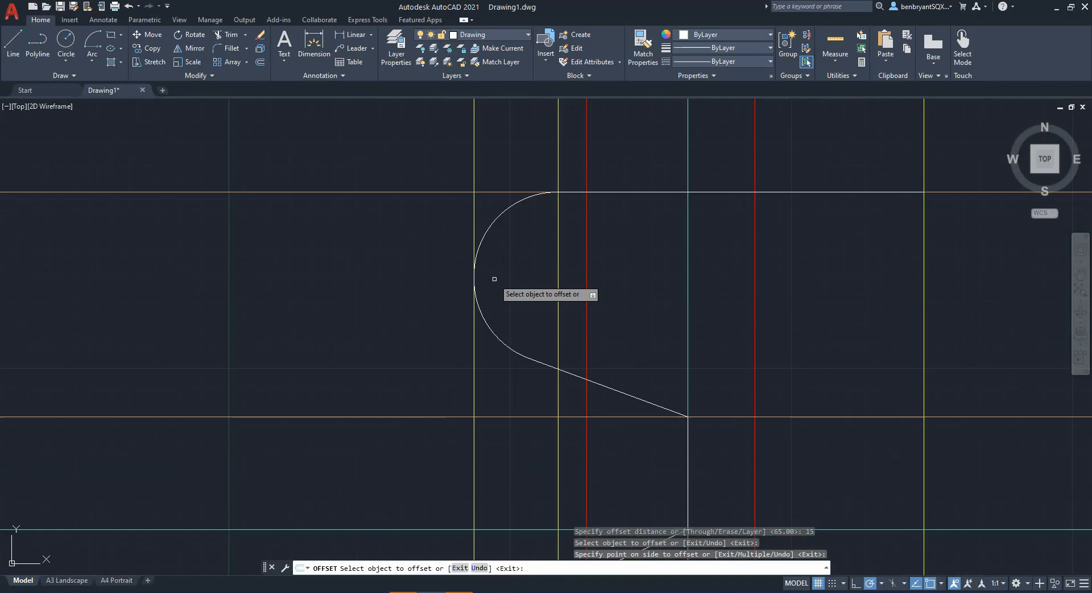
# Offset the outermost left yellow construction line by 9 to the right, inside the R15 arc.
pyautogui.click(474, 213)
pyautogui.click(517, 245)
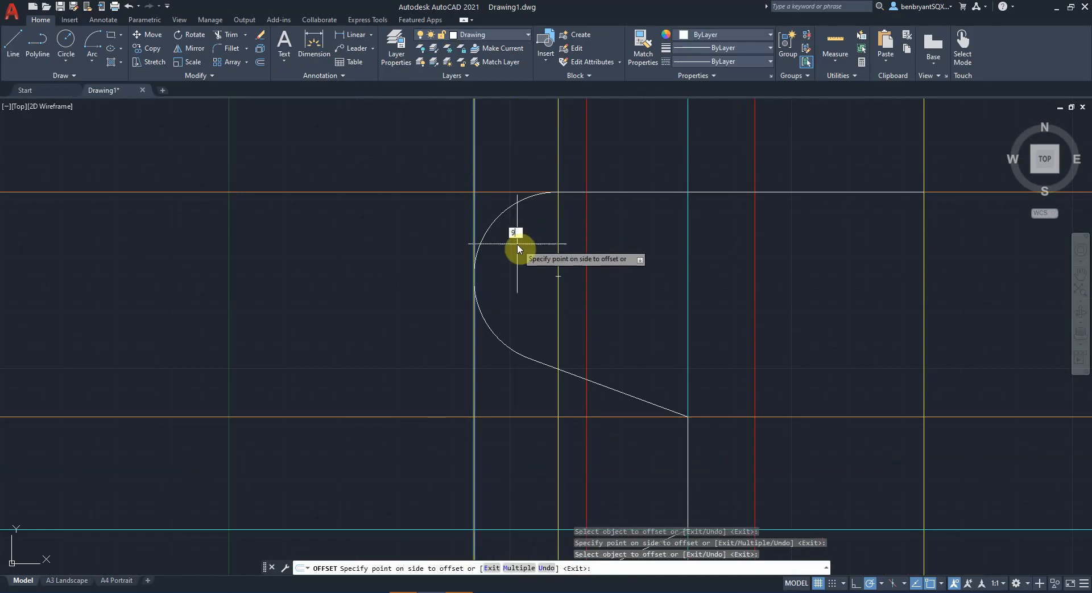
pyautogui.press('Escape')
pyautogui.click(472, 213)
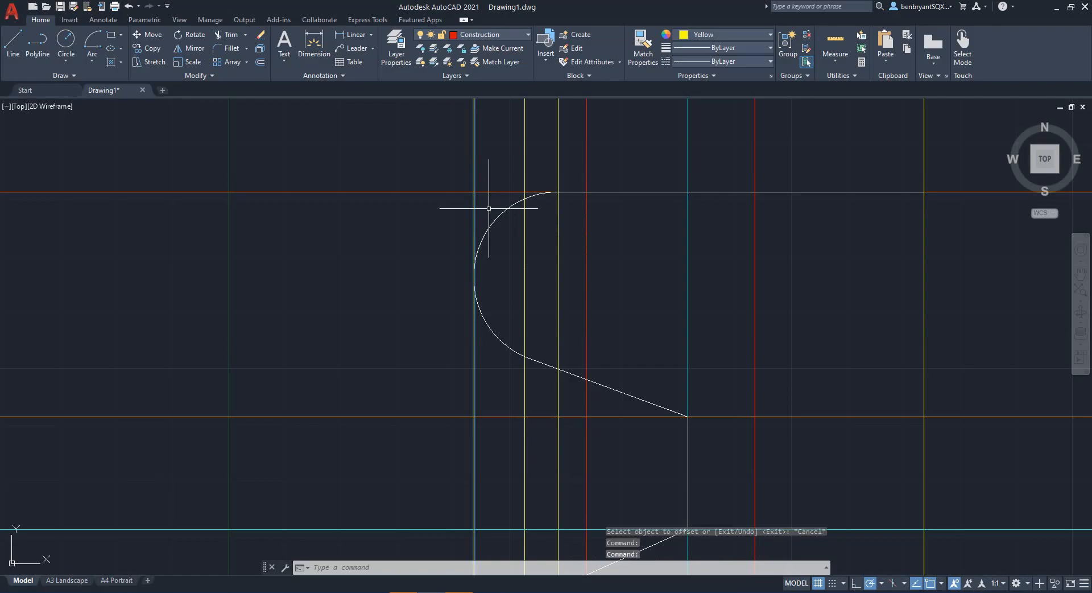
pyautogui.press('Escape')
# Recolour the construction line offset 9 from the arc's outer edge to green (88,186,72).
pyautogui.click(526, 229)
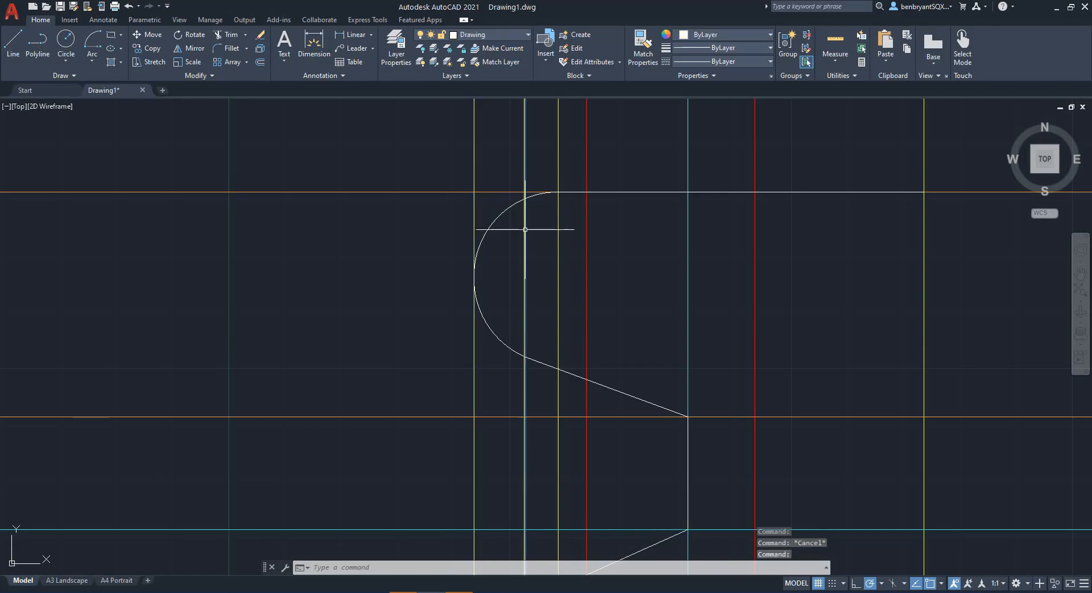
pyautogui.click(724, 35)
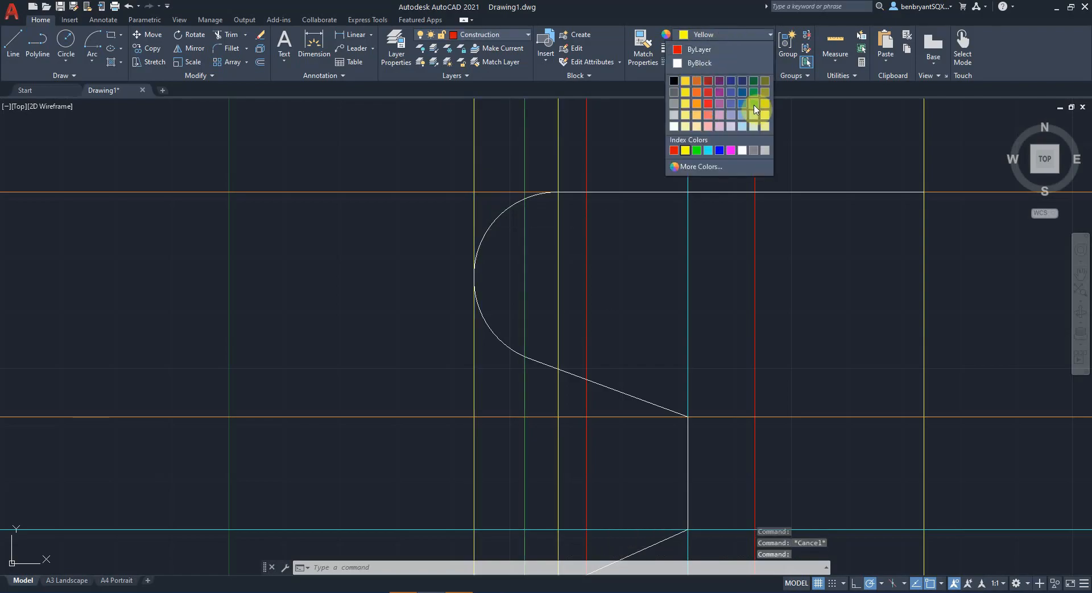
pyautogui.click(754, 102)
pyautogui.press('Escape')
pyautogui.scroll(2, 580, 303)
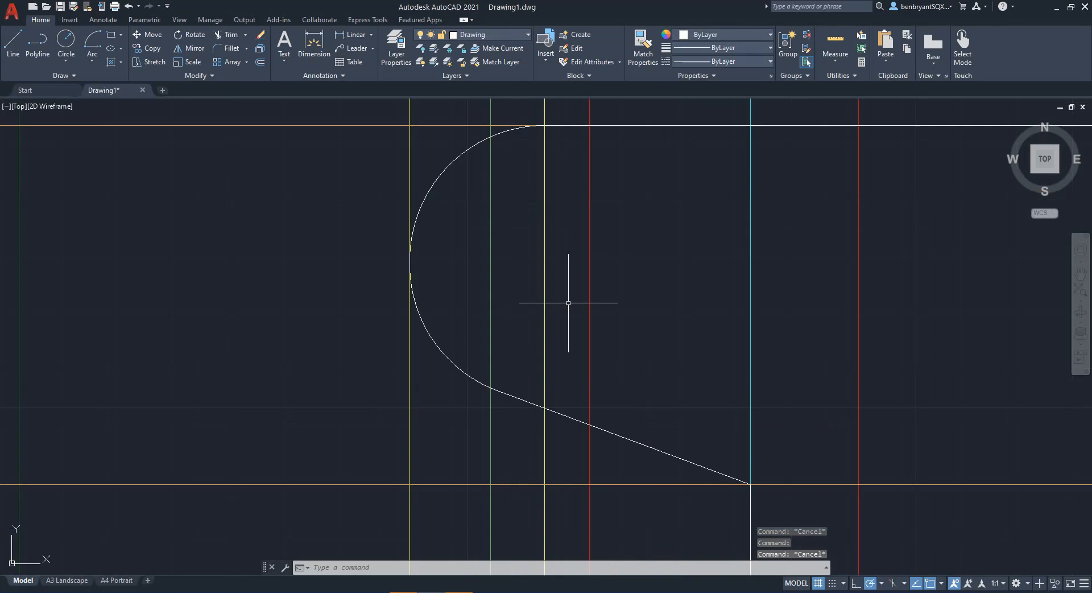
pyautogui.moveTo(587, 301); pyautogui.dragTo(537, 388, button='middle')
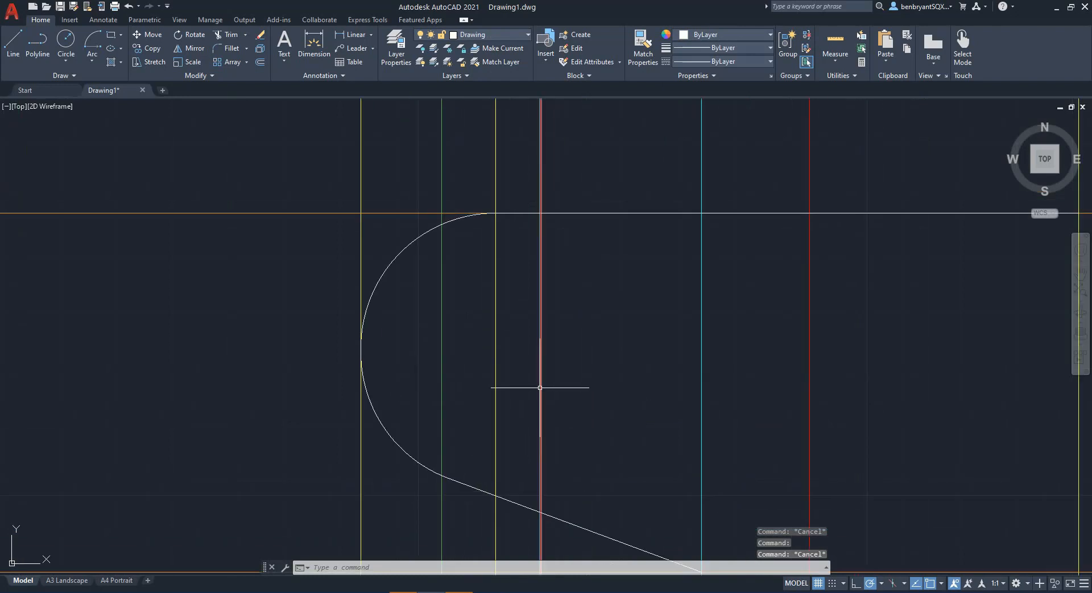
# Check the slot dimensions on Whiteboard, return to AutoCAD and draw a circle of radius 6 at the upper R15 arc's centre.
pyautogui.hotkey('alt', 'Tab')
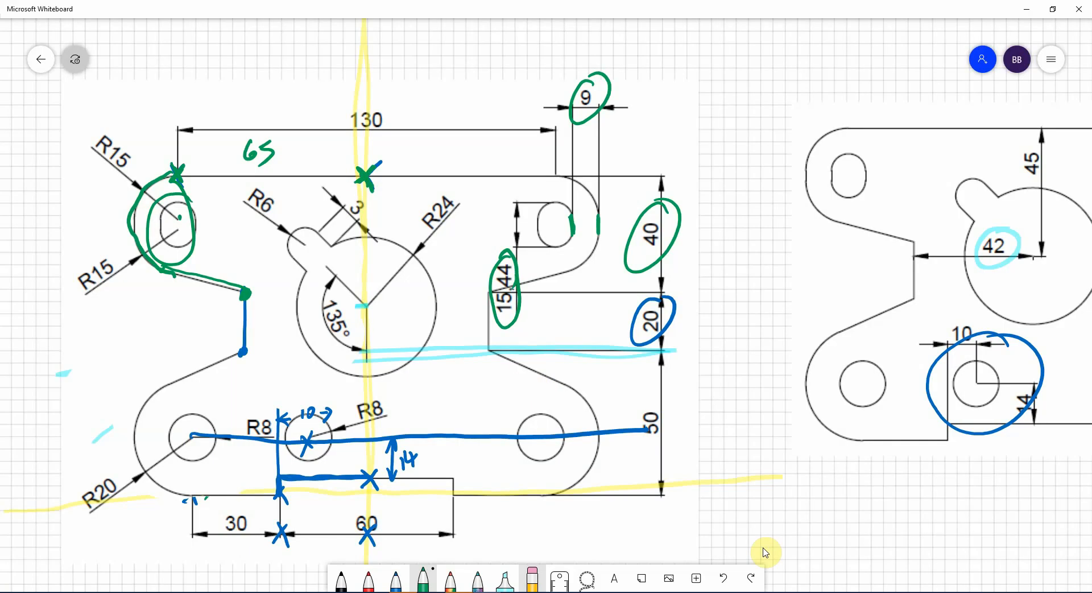
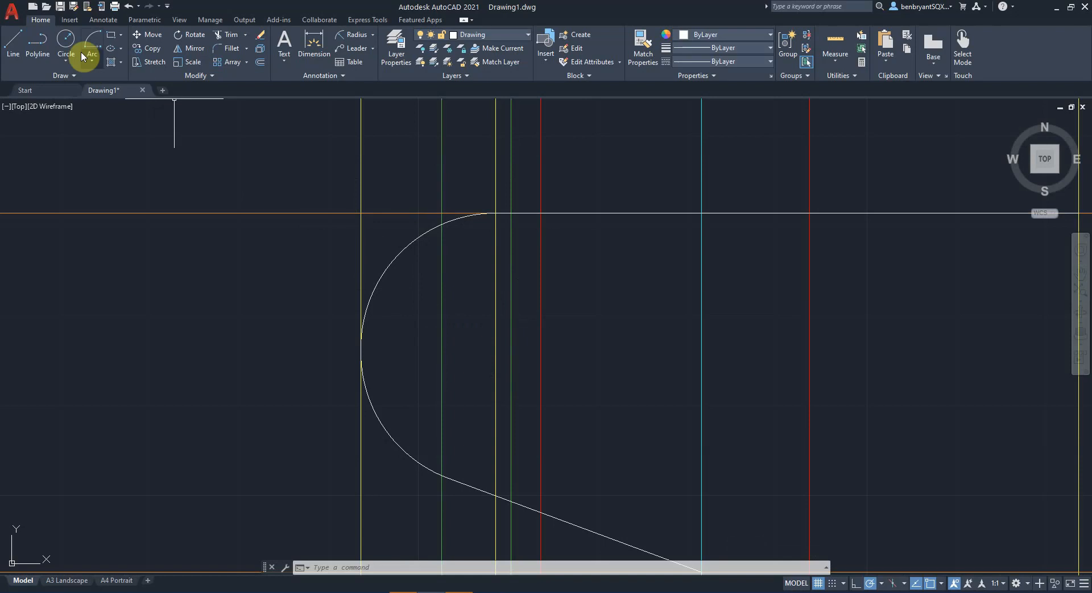
pyautogui.click(67, 41)
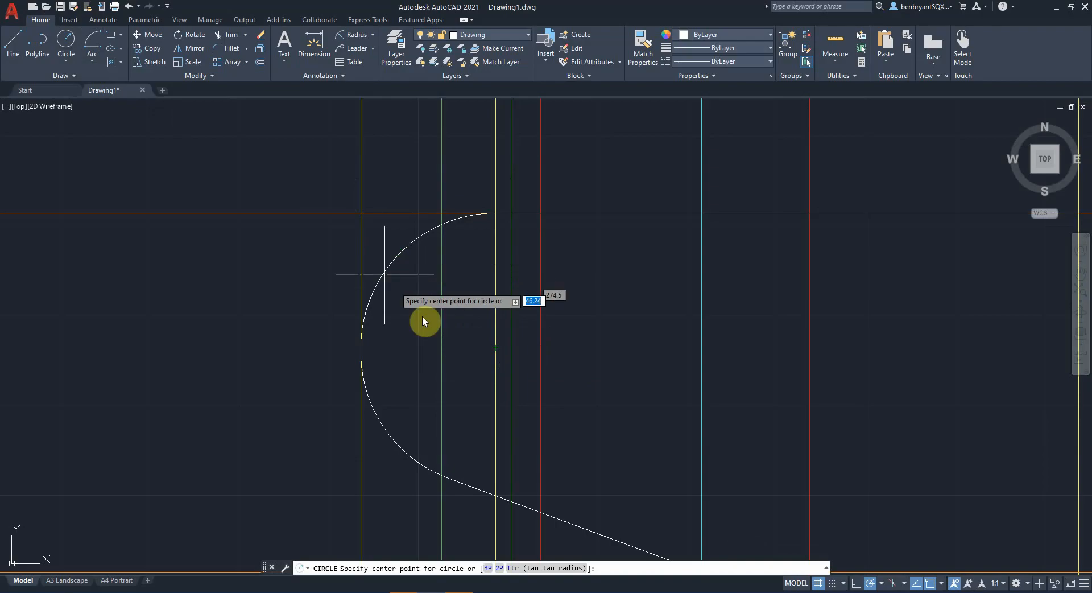
pyautogui.click(495, 348)
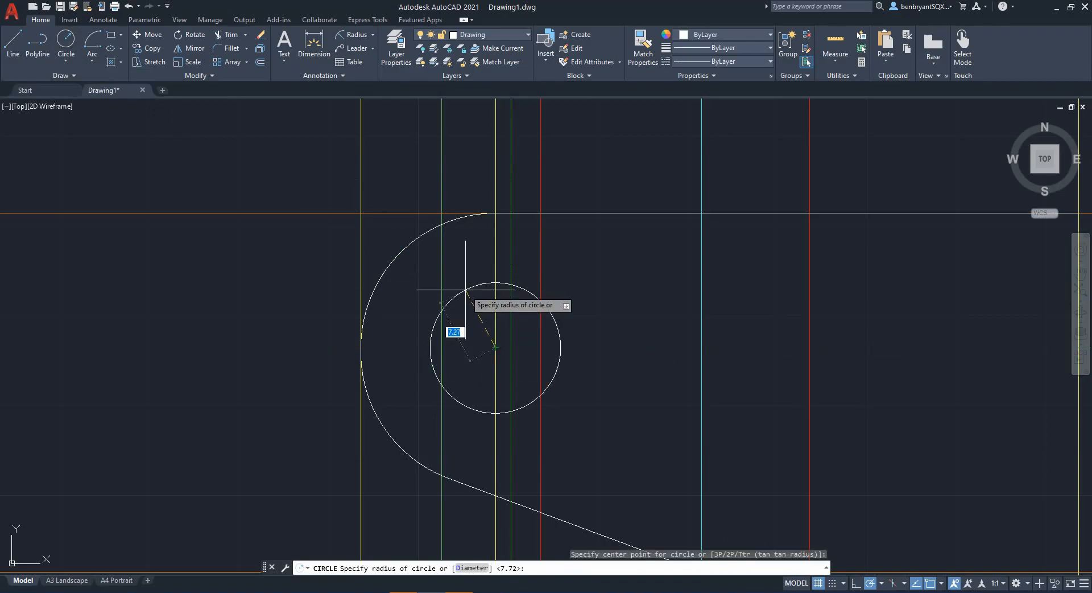
pyautogui.press('Return')
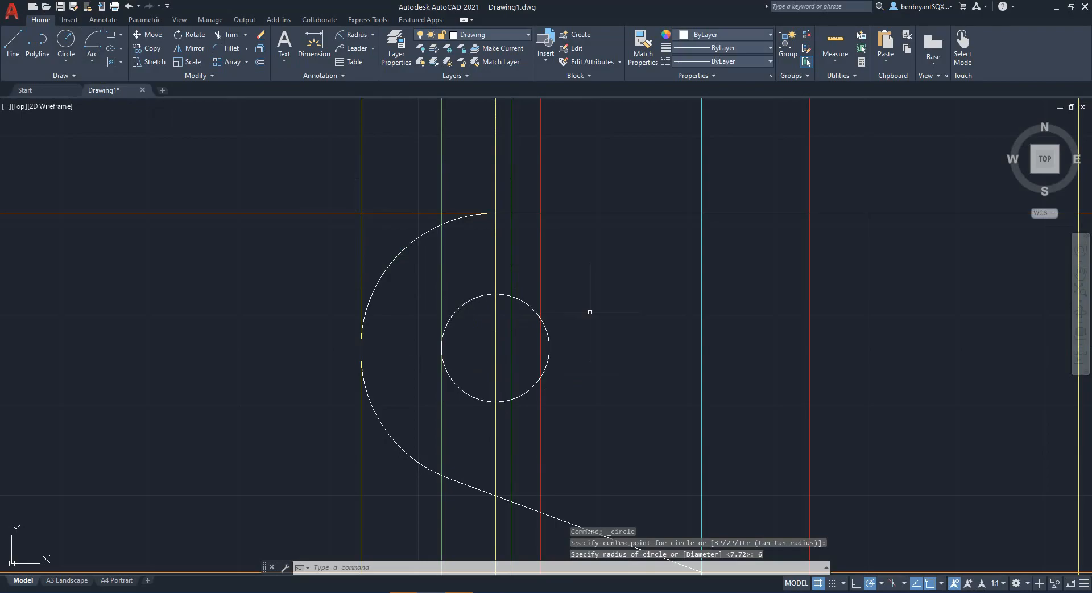
# Move the green construction line just right of the circle's centre horizontally onto the circle's right quadrant.
pyautogui.click(512, 284)
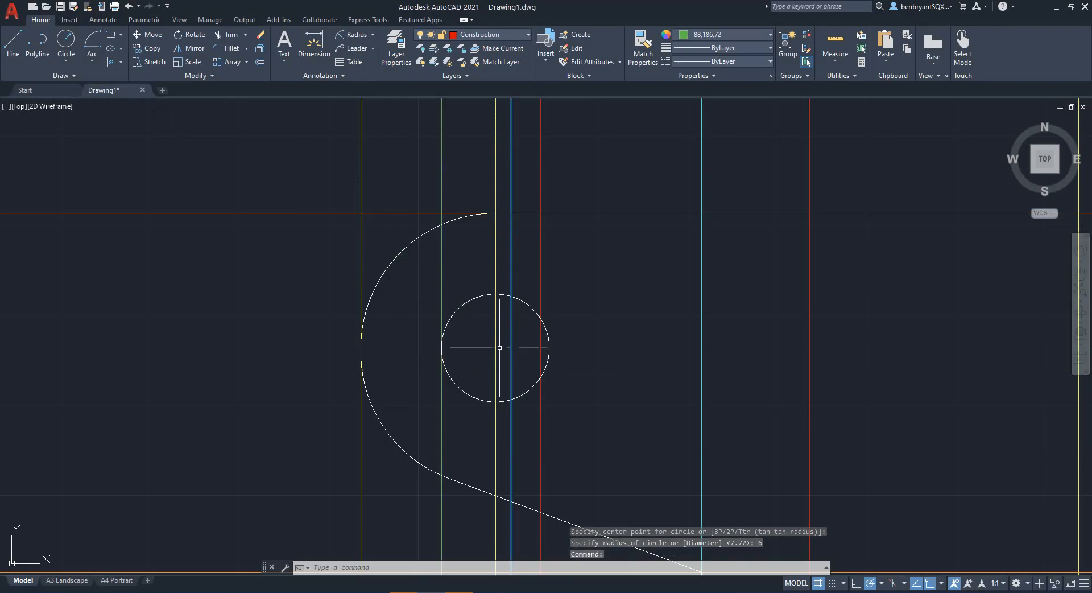
pyautogui.write('move')
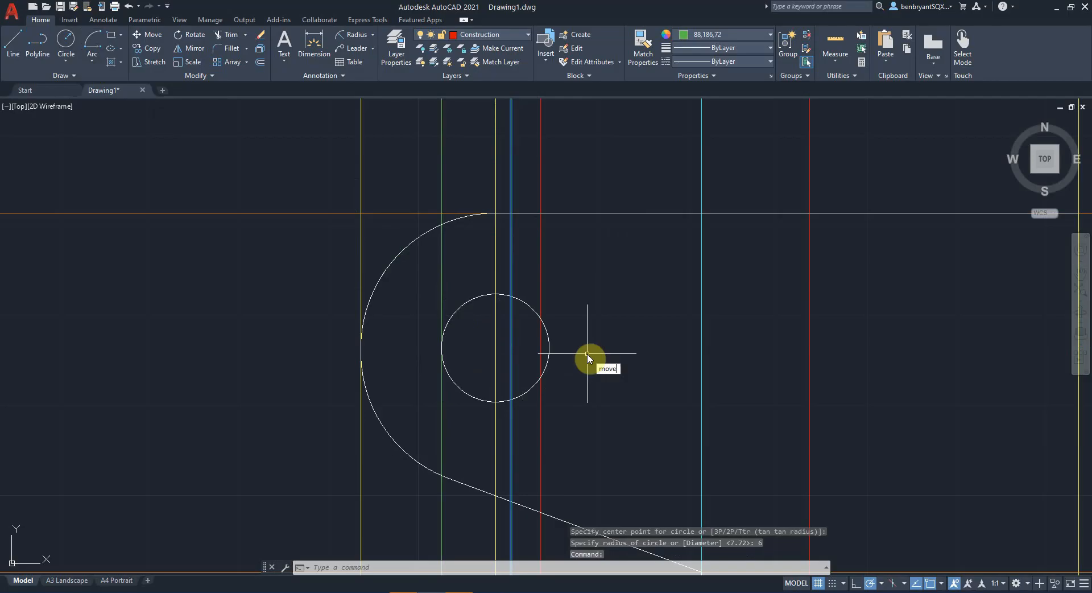
pyautogui.press('Return')
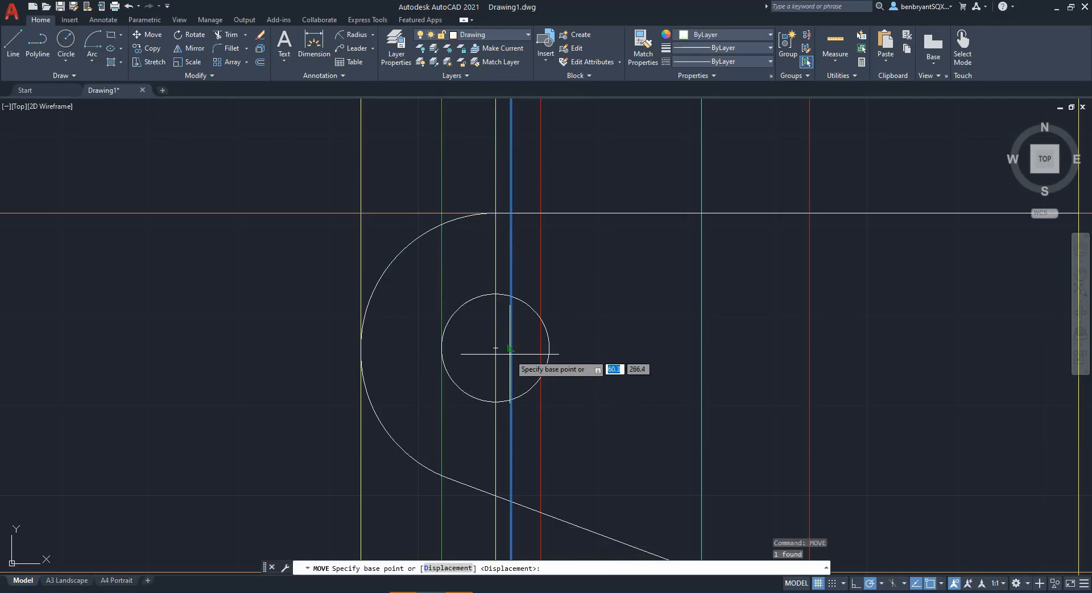
pyautogui.click(518, 347)
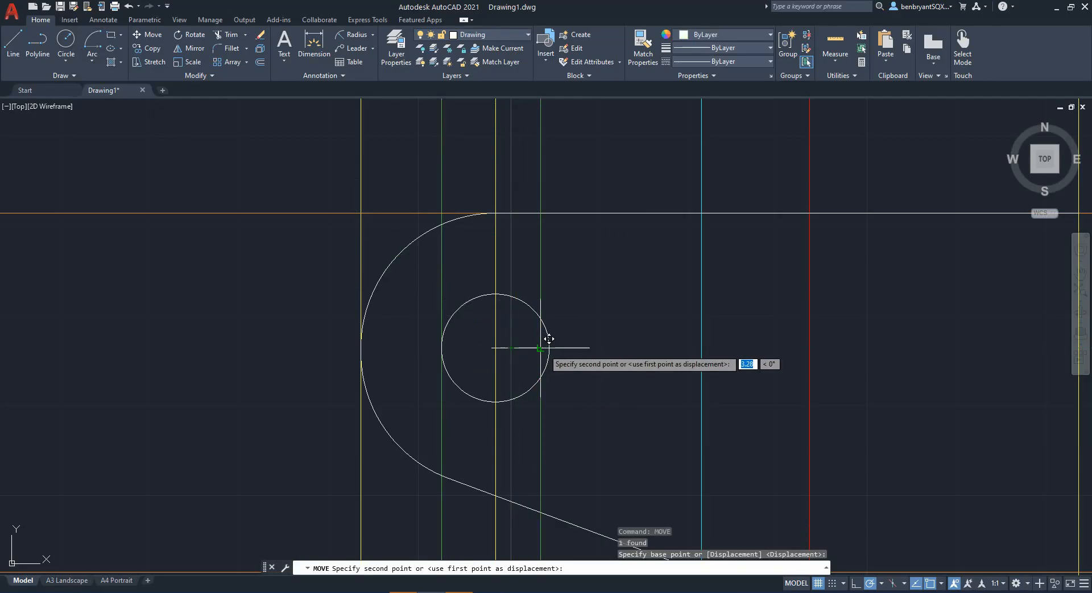
pyautogui.press('Escape')
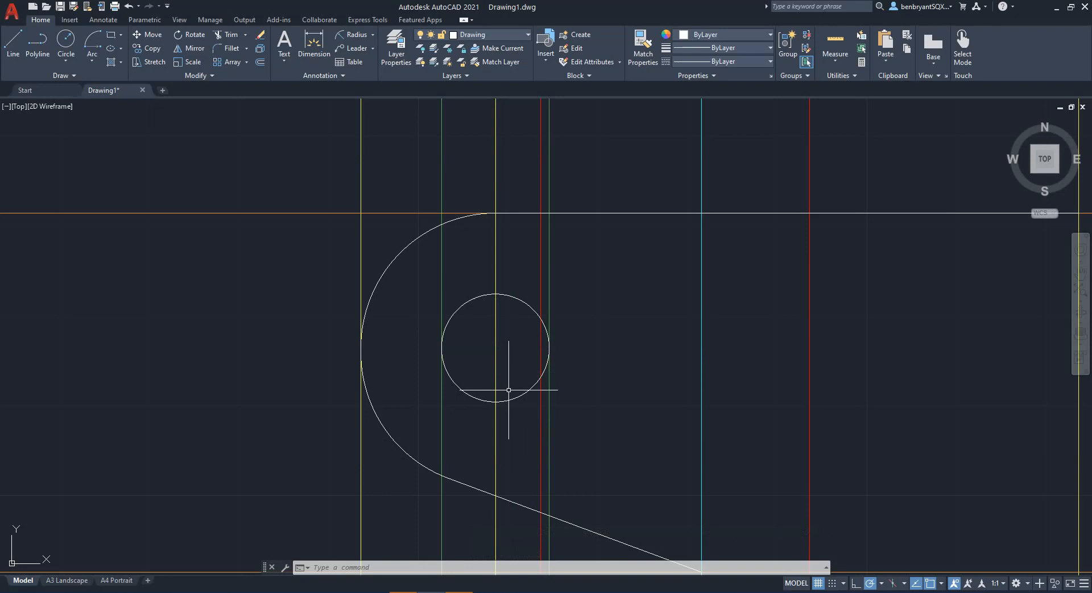
# Review the slot's shape and dimensions on Whiteboard, return to AutoCAD and examine the radius 6 circle between the green lines.
pyautogui.hotkey('alt', 'Tab')
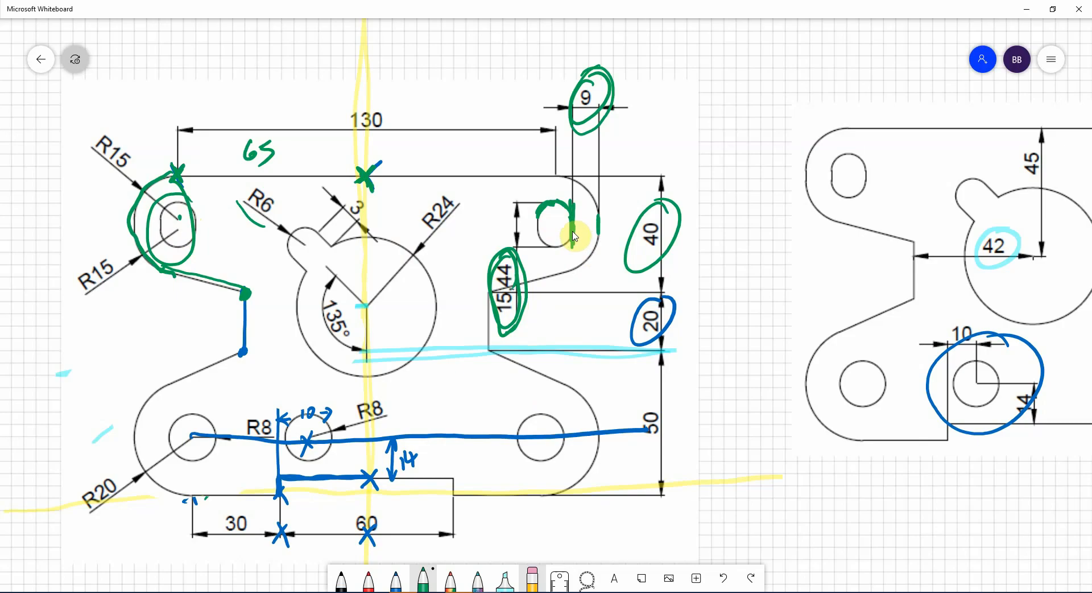
pyautogui.hotkey('alt', 'Tab')
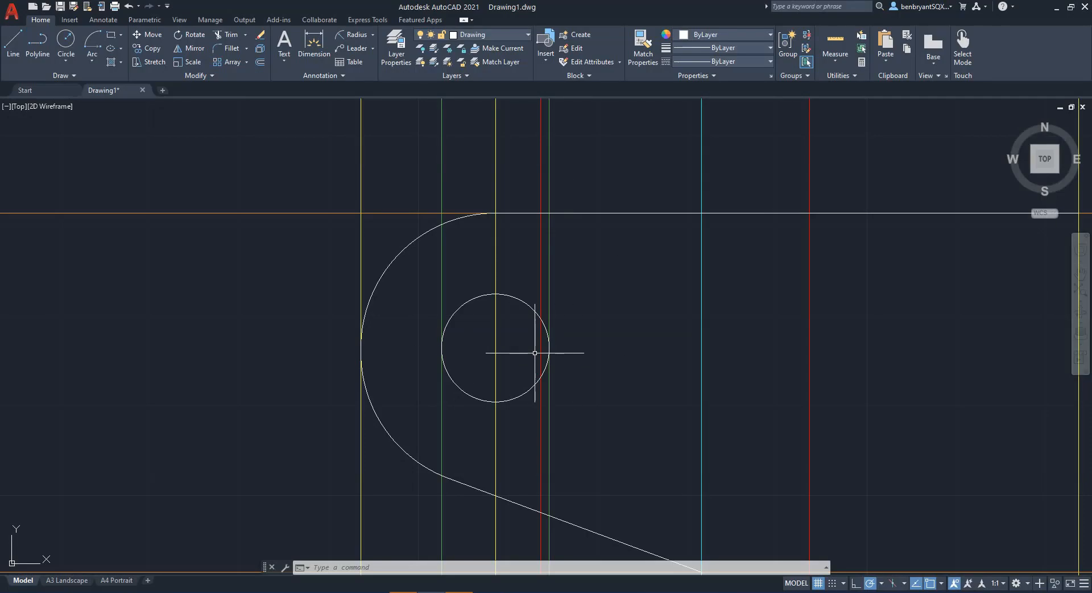
pyautogui.click(531, 308)
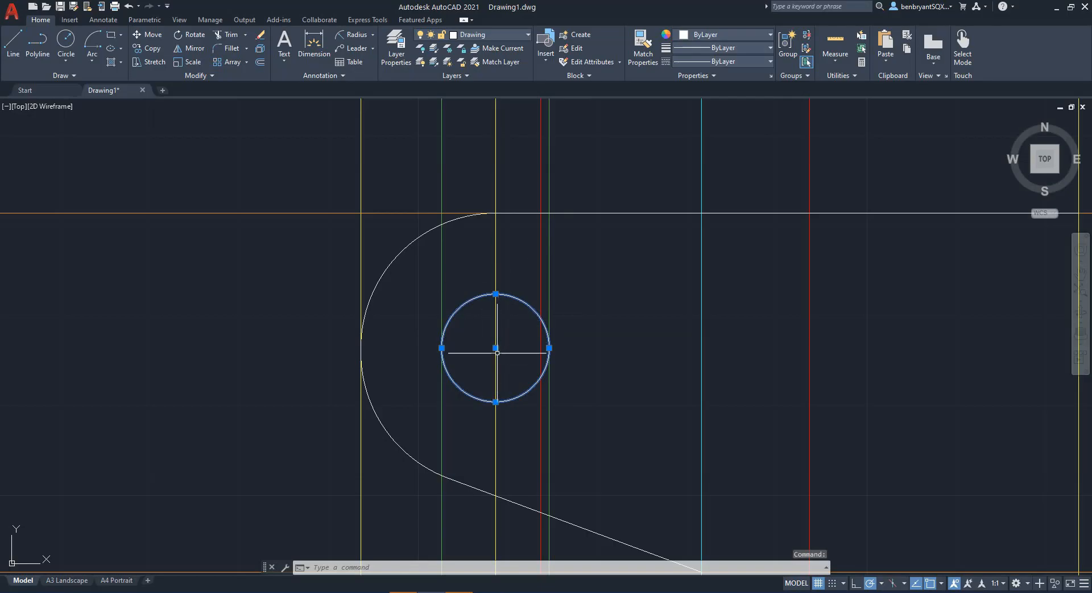
pyautogui.scroll(4, 497, 353)
pyautogui.moveTo(454, 383); pyautogui.dragTo(524, 392, button='middle')
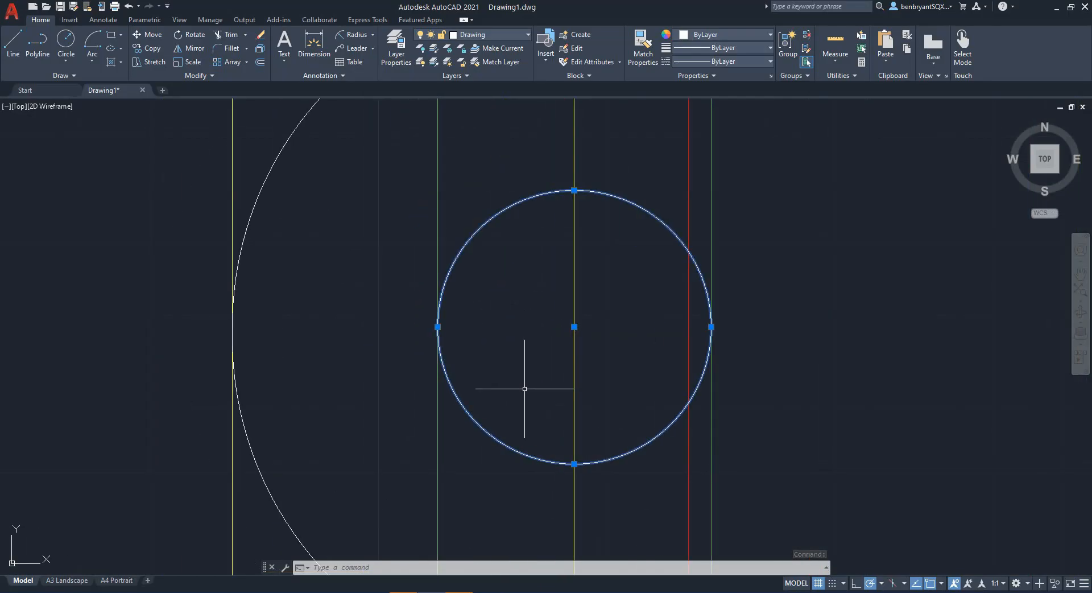
pyautogui.press('Escape')
# Draw a horizontal line through the radius 6 circle's centre, extending past both green construction lines.
pyautogui.write('line')
pyautogui.press('Return')
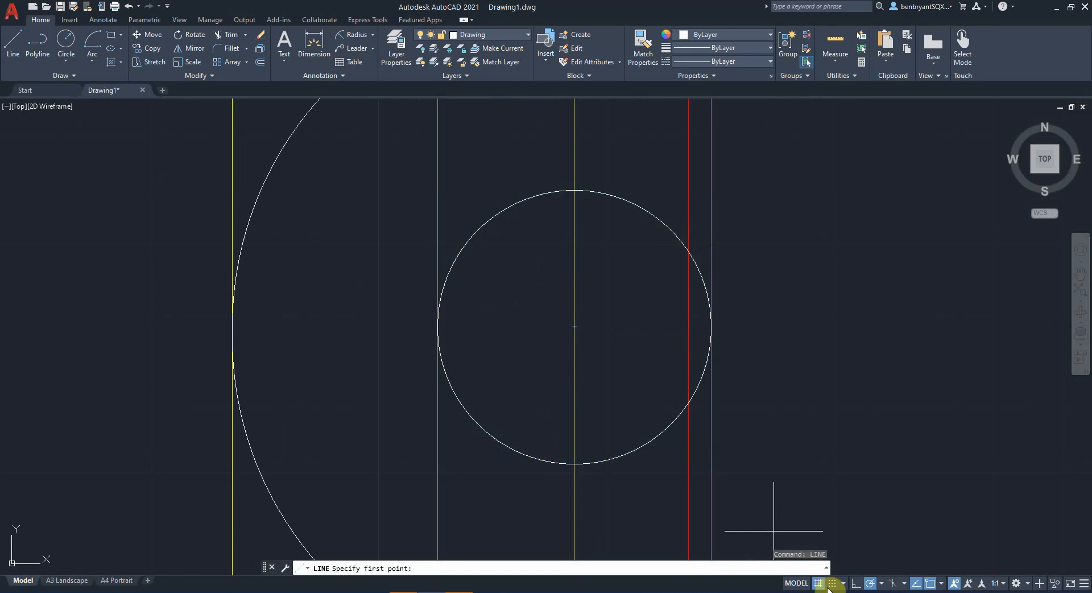
pyautogui.click(878, 585)
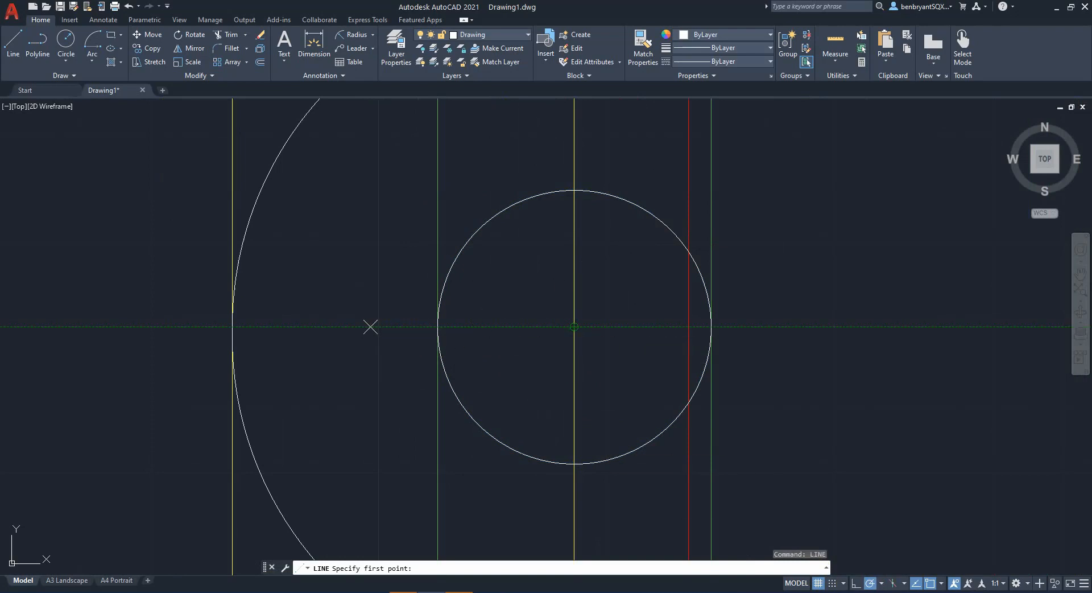
pyautogui.click(370, 326)
pyautogui.click(825, 326)
pyautogui.press('Return')
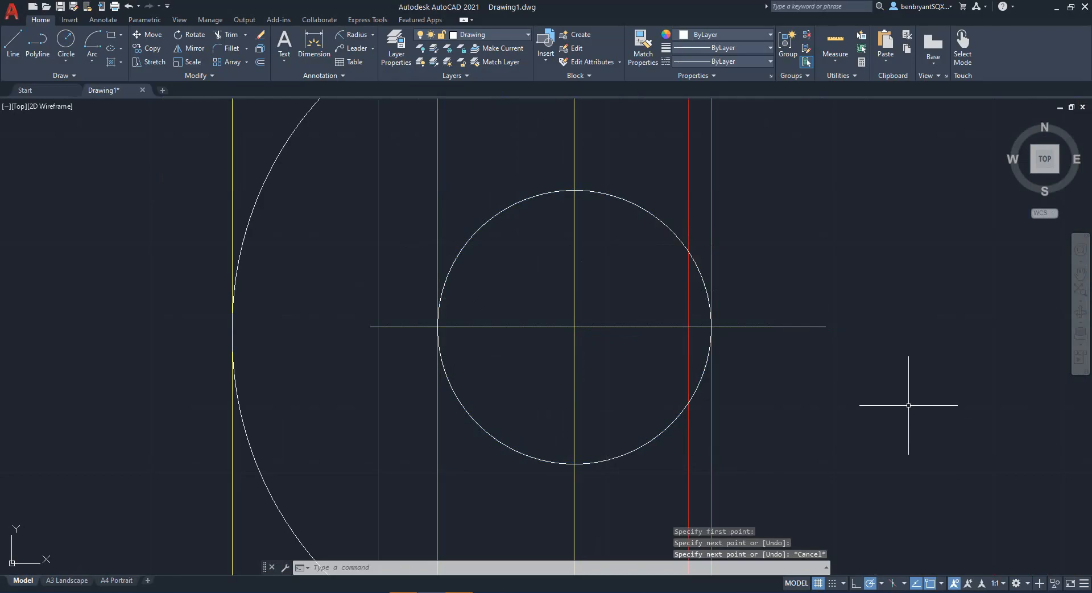
# Trim away the half of the radius 6 circle that lies below the horizontal line through its centre.
pyautogui.click(538, 371)
pyautogui.press('Return')
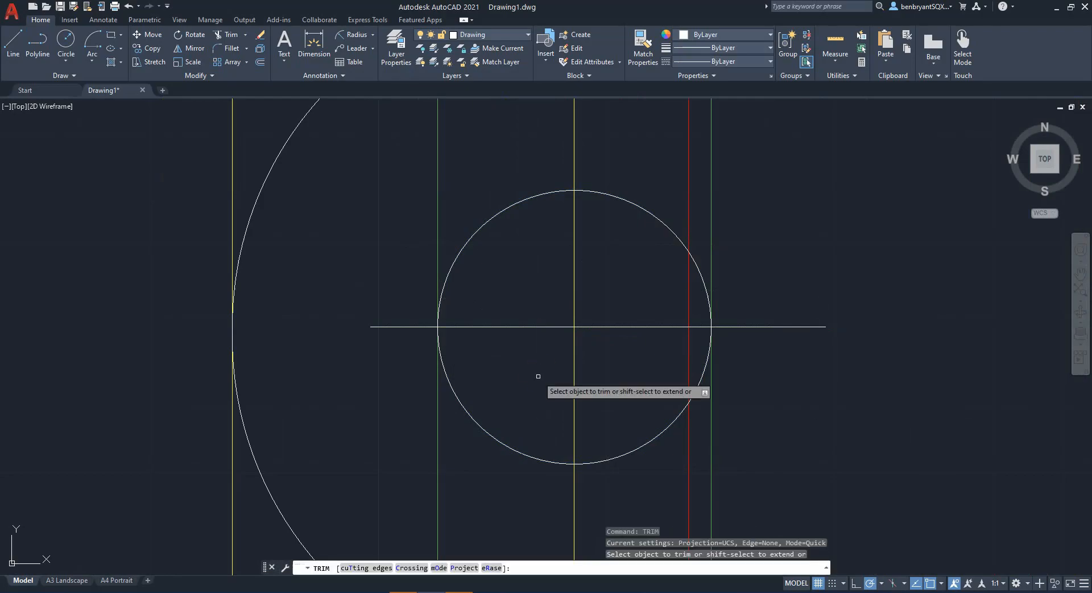
pyautogui.click(473, 421)
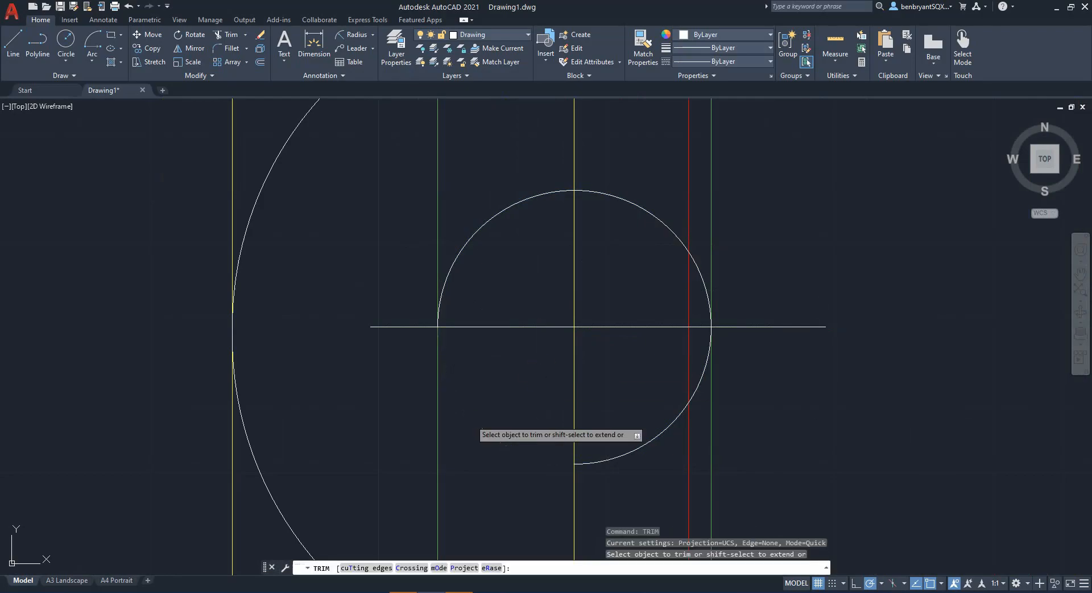
pyautogui.click(615, 456)
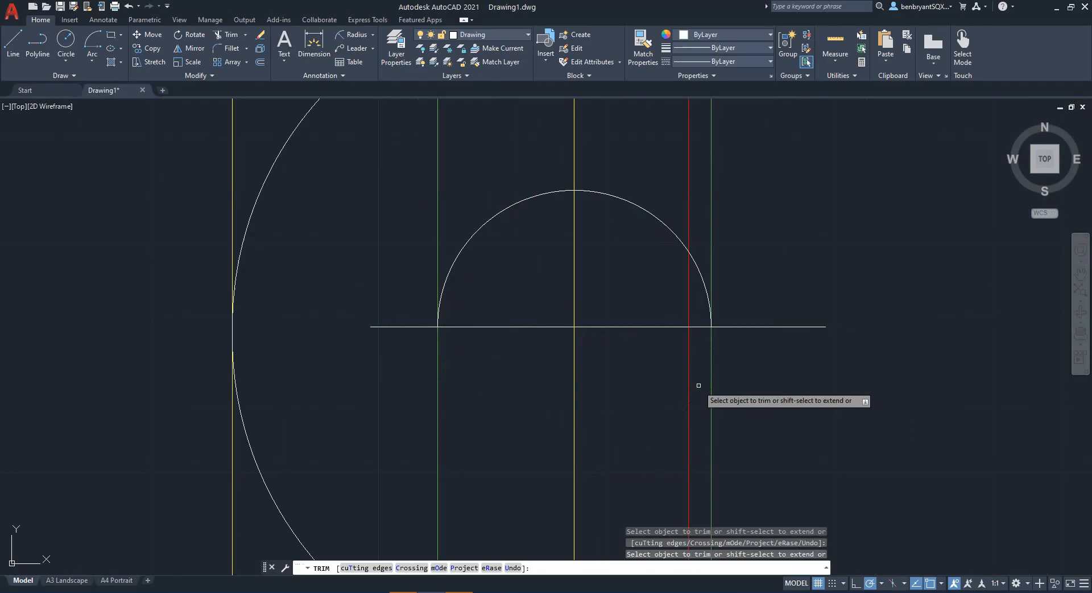
pyautogui.press('Escape')
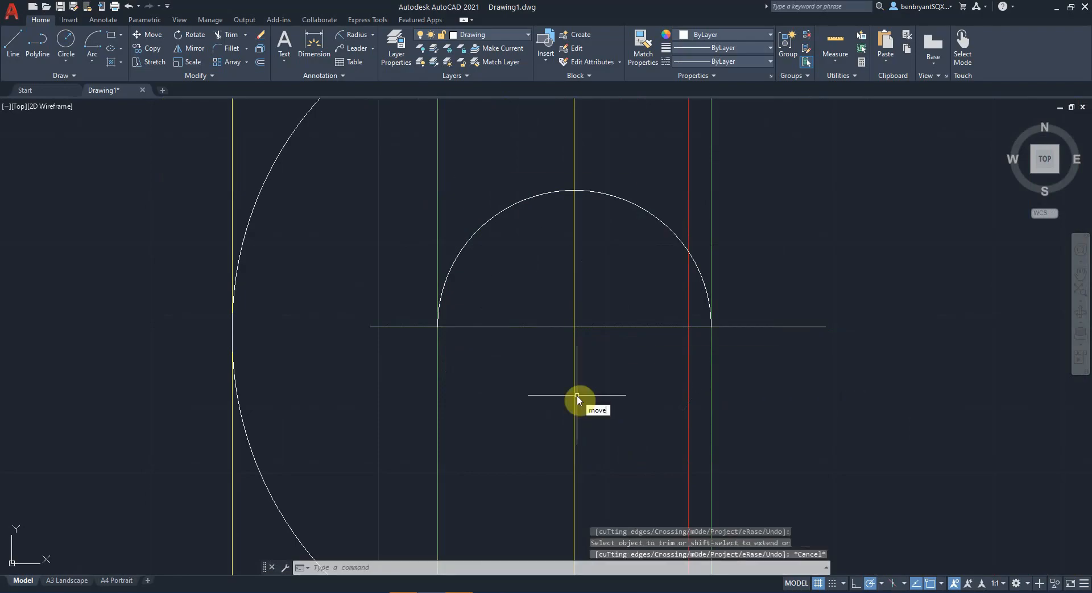
# Move the remaining upper half-circle arc 0.44 straight up along the yellow vertical construction line.
pyautogui.press('Return')
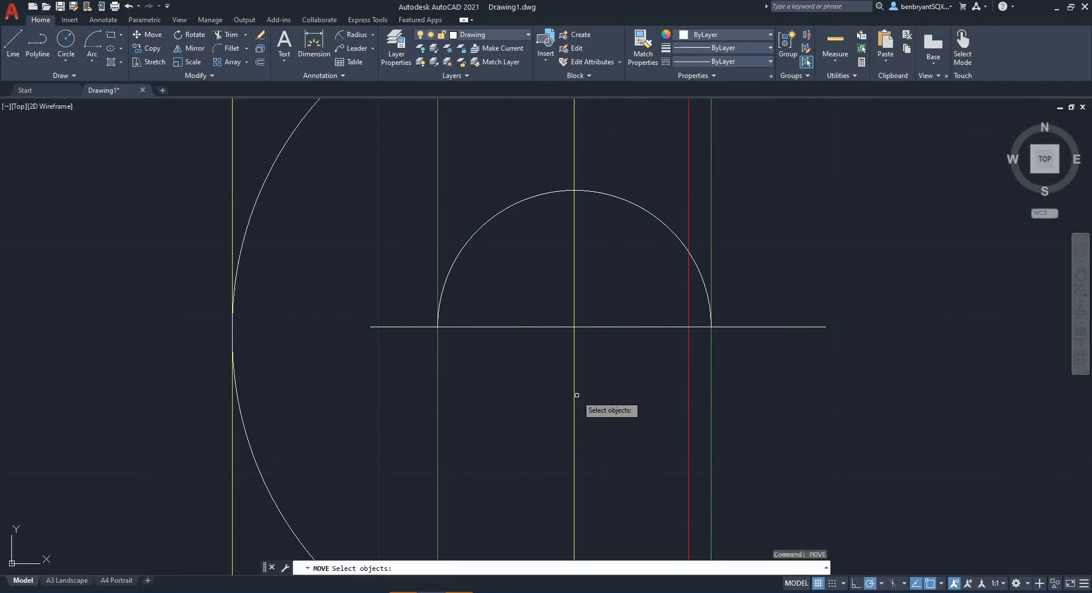
pyautogui.click(641, 202)
pyautogui.press('Return')
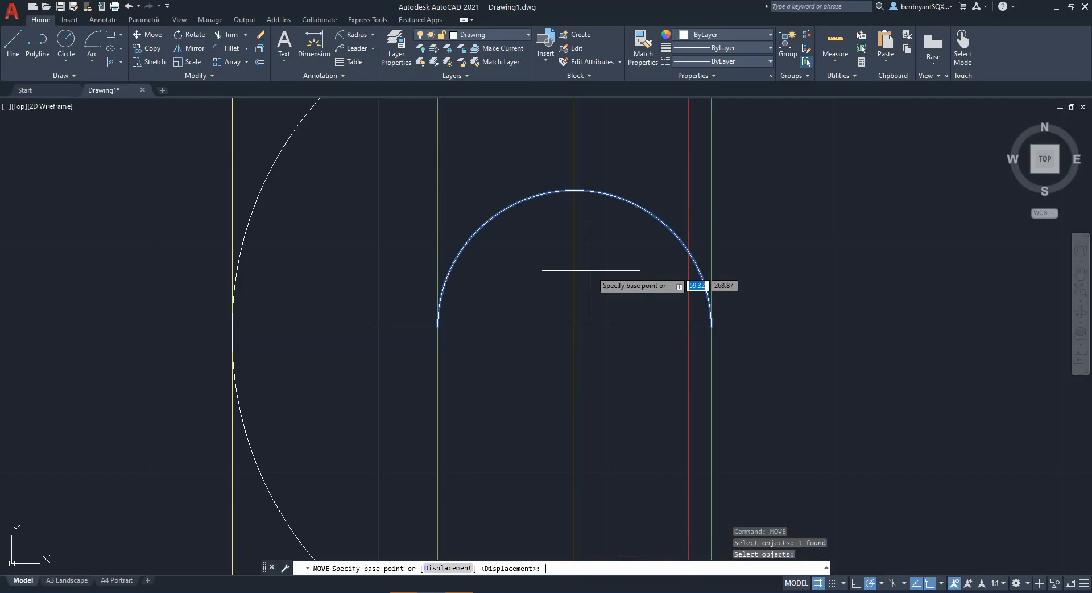
pyautogui.click(574, 326)
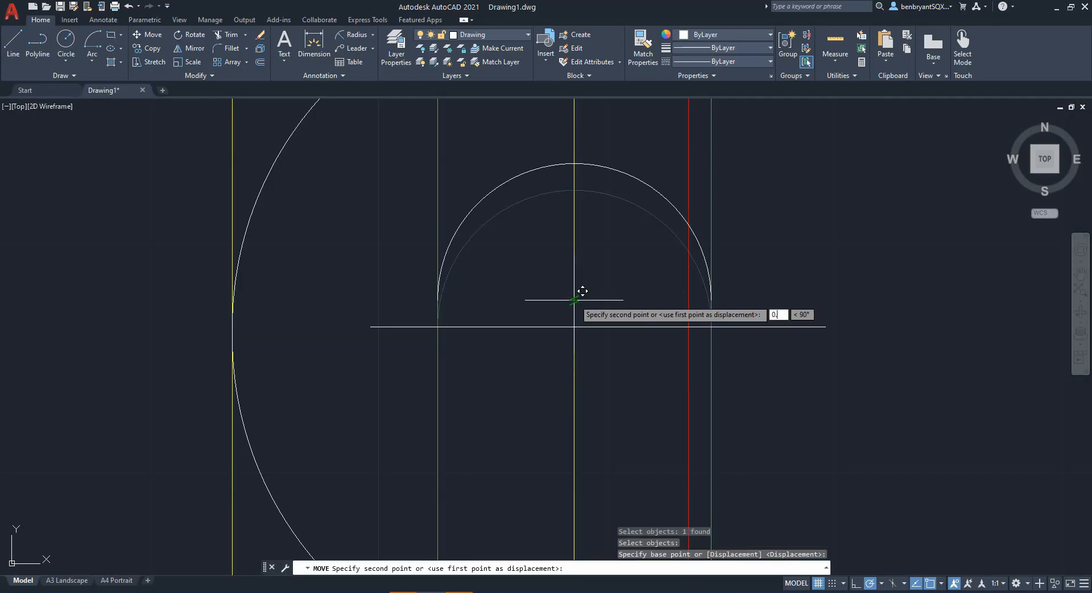
pyautogui.press('Return')
pyautogui.press('Escape')
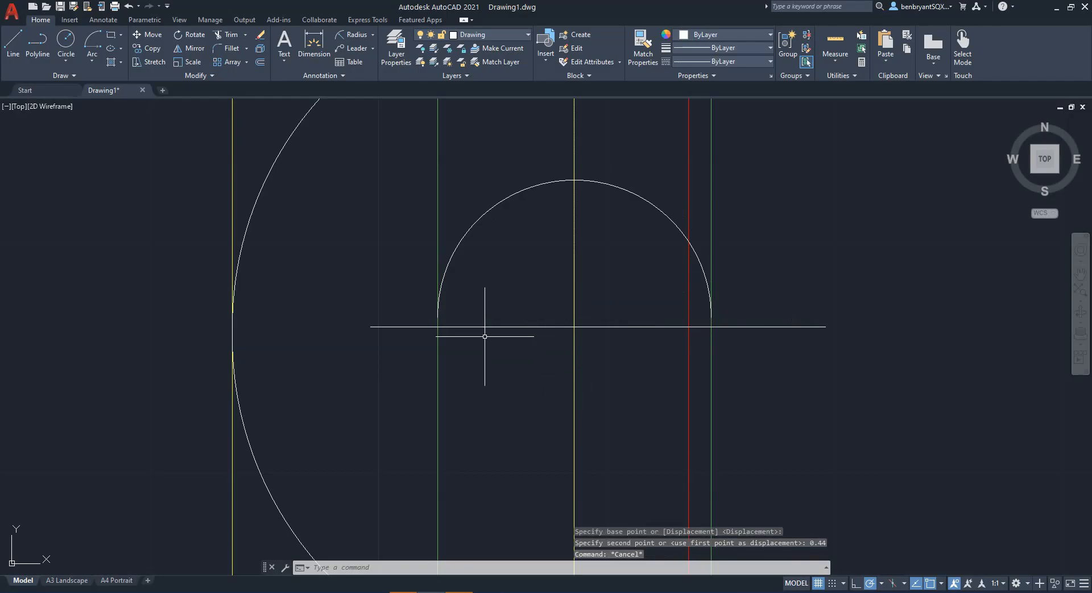
pyautogui.scroll(-2, 556, 336)
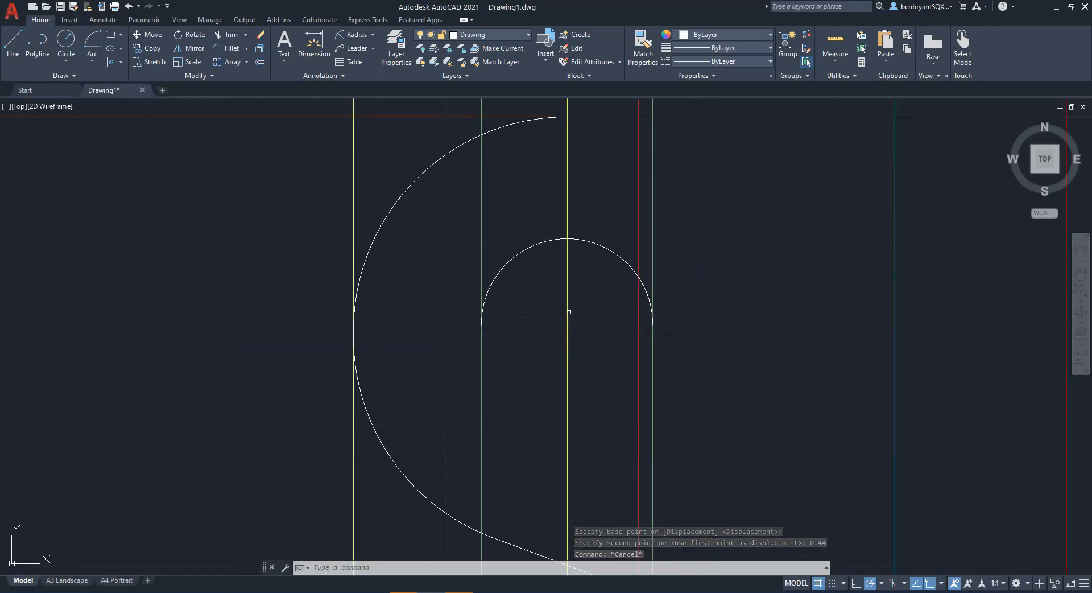
pyautogui.write('mirro')
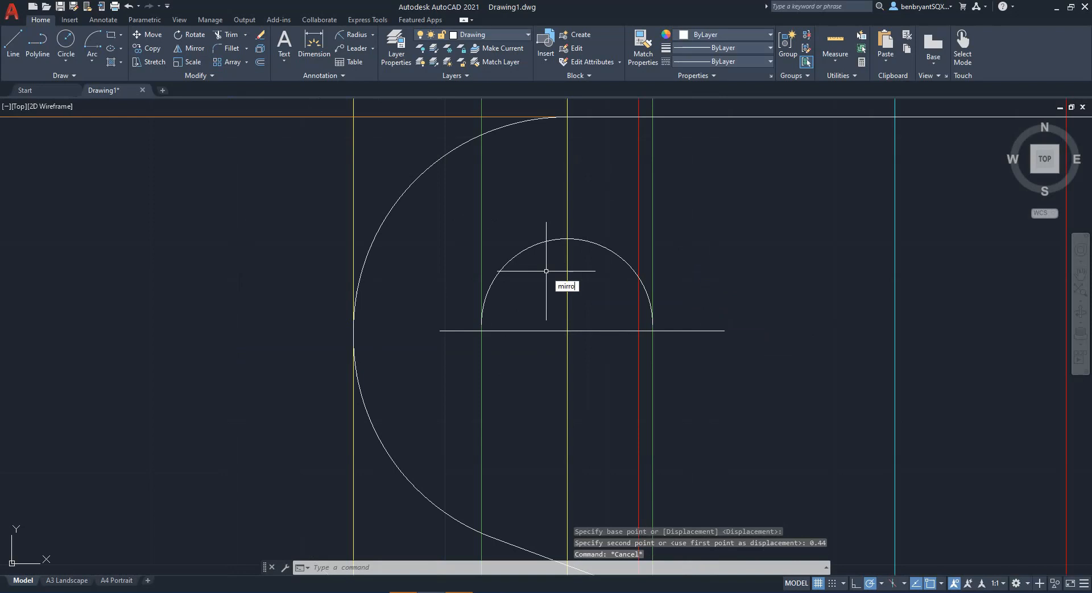
pyautogui.write('e')
pyautogui.press('Return')
pyautogui.click(546, 271)
pyautogui.press('Escape')
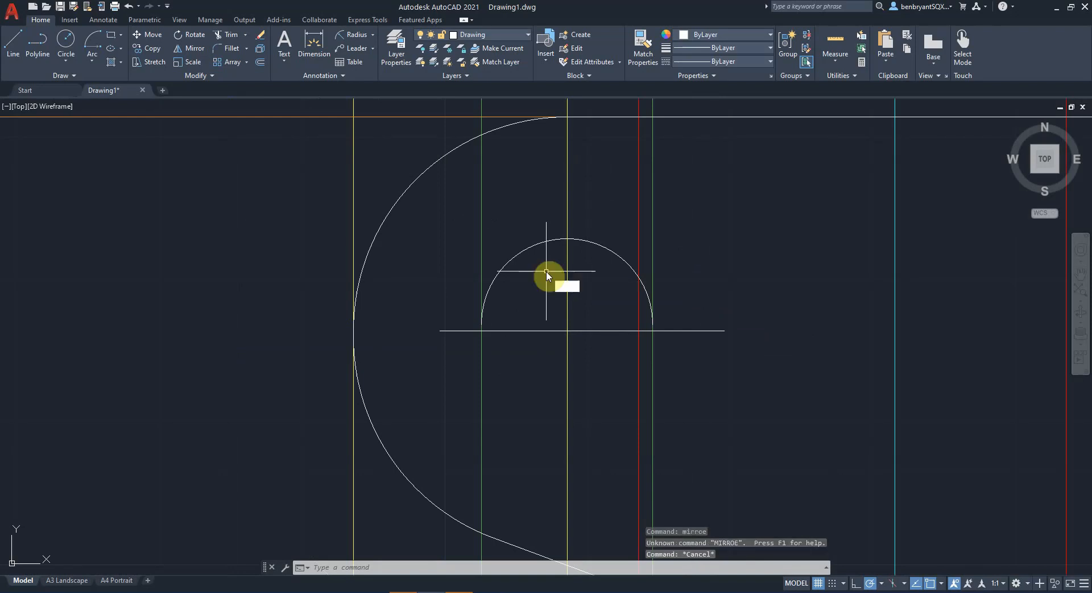
pyautogui.press('BackSpace')
pyautogui.write('r')
pyautogui.press('Return')
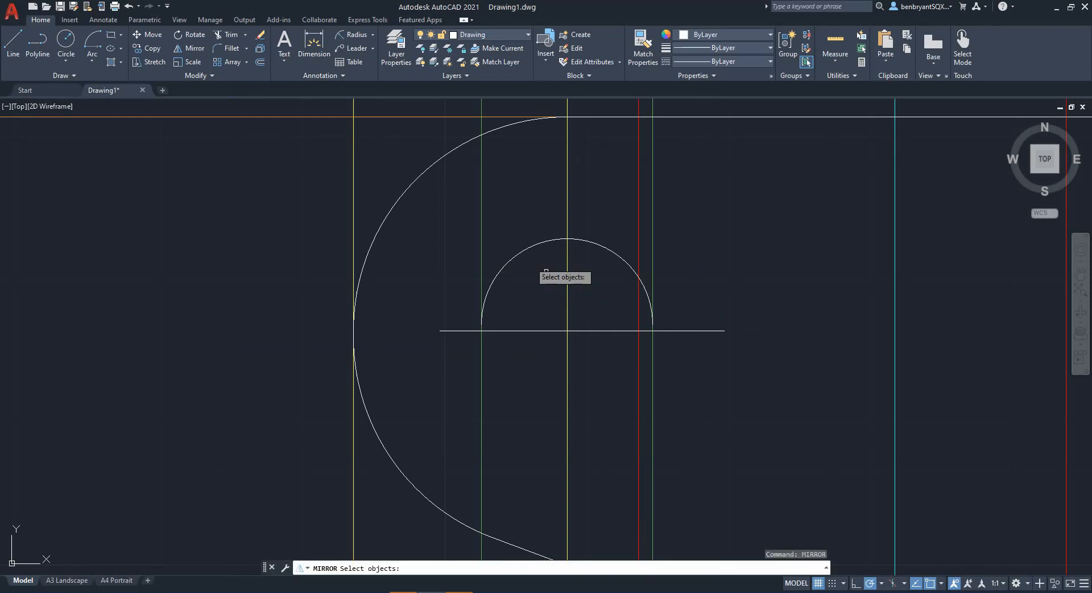
pyautogui.click(536, 243)
pyautogui.press('Return')
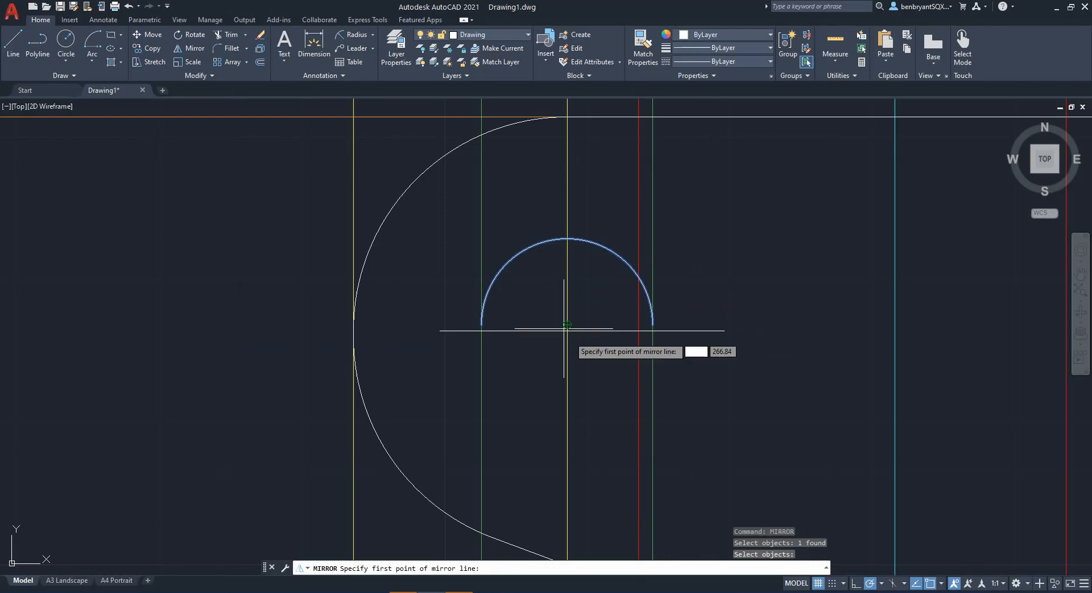
pyautogui.click(567, 328)
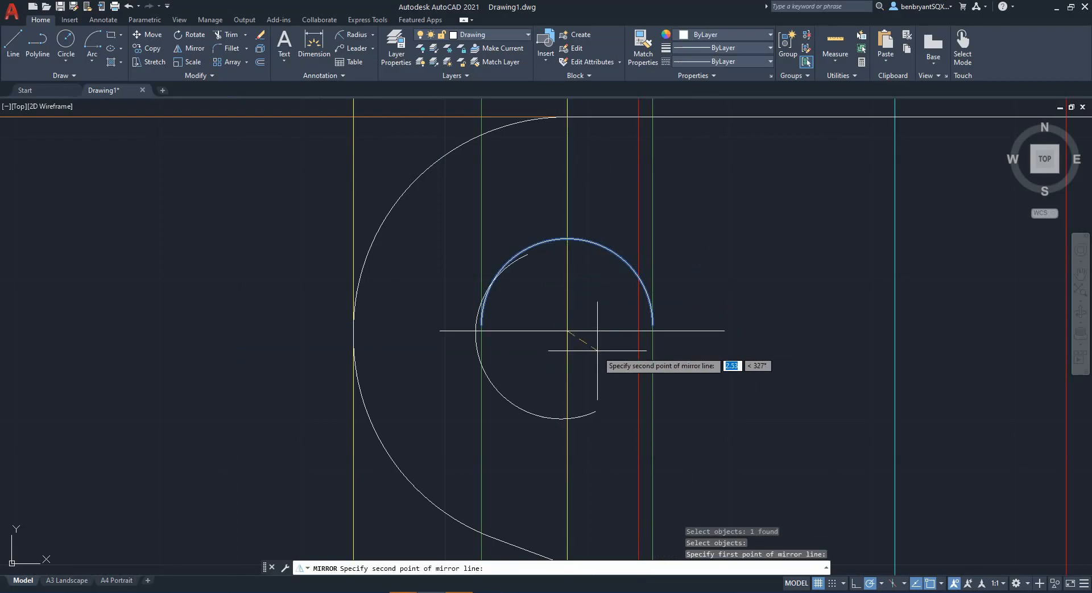
pyautogui.click(638, 331)
pyautogui.press('Escape')
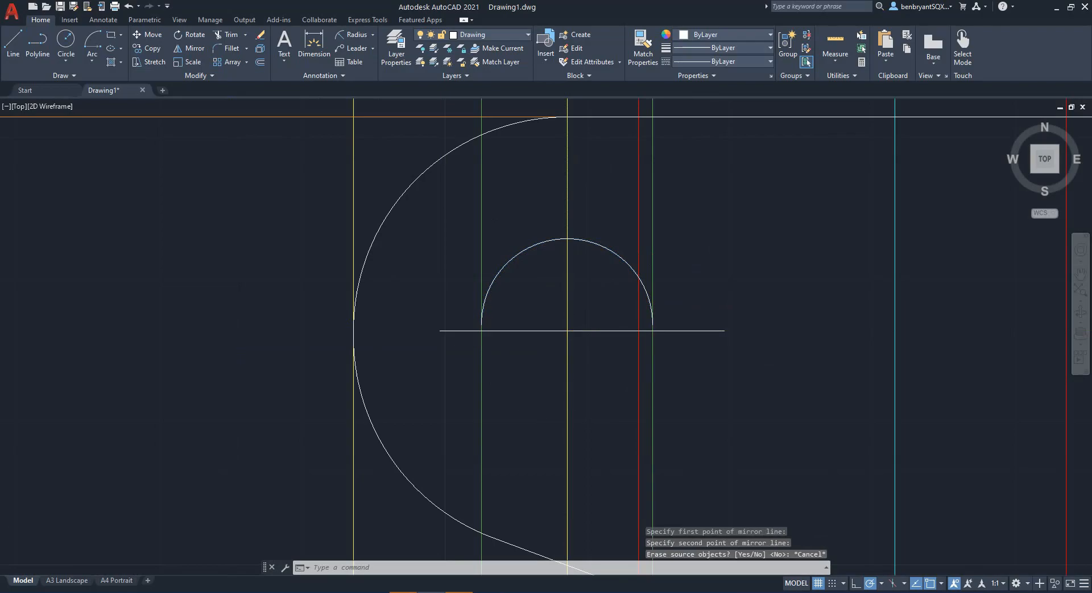
# Mirror the upper arc about the white horizontal line, keeping the source arc.
pyautogui.scroll(2, 577, 359)
pyautogui.write('mirro')
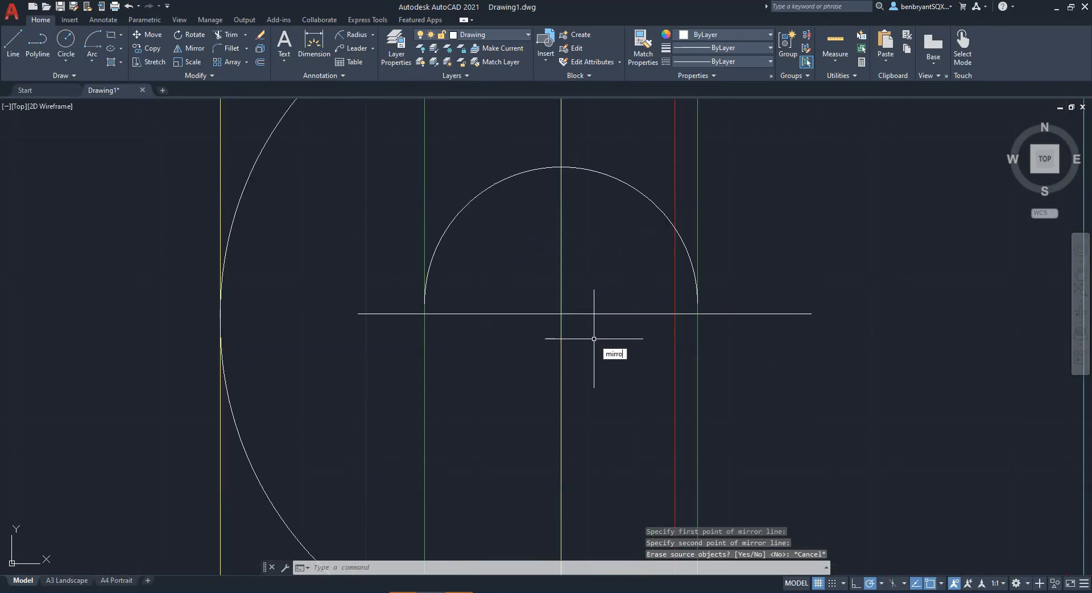
pyautogui.write('r')
pyautogui.press('Return')
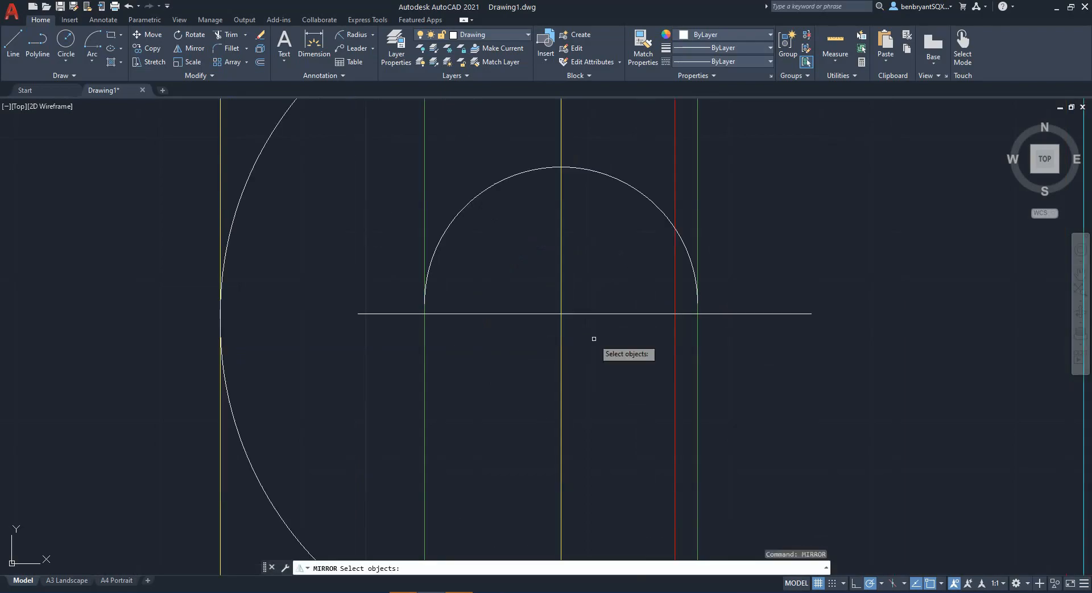
pyautogui.click(614, 180)
pyautogui.press('Return')
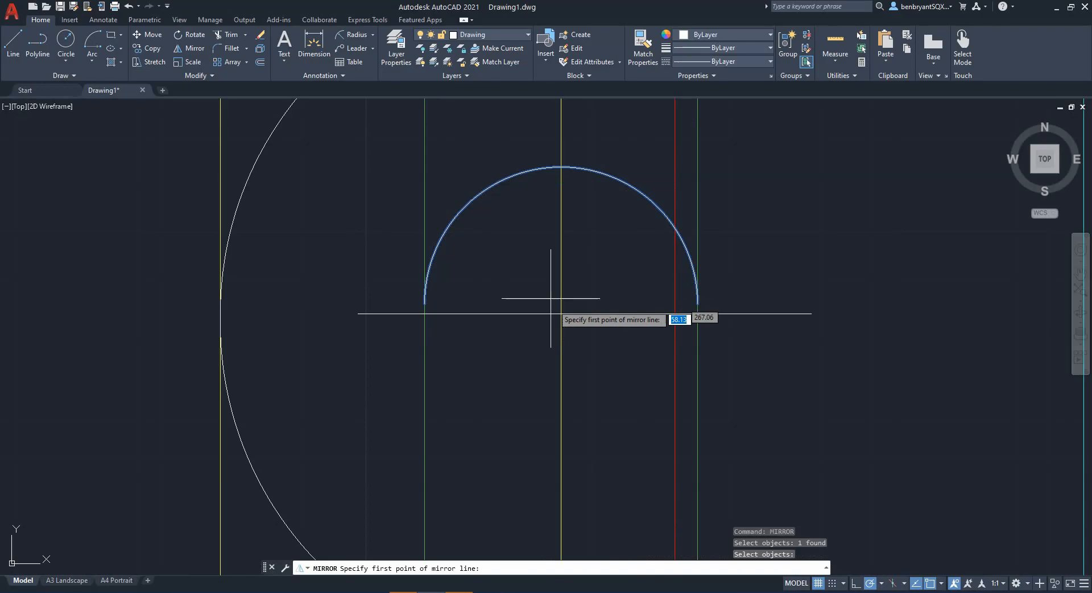
pyautogui.click(561, 314)
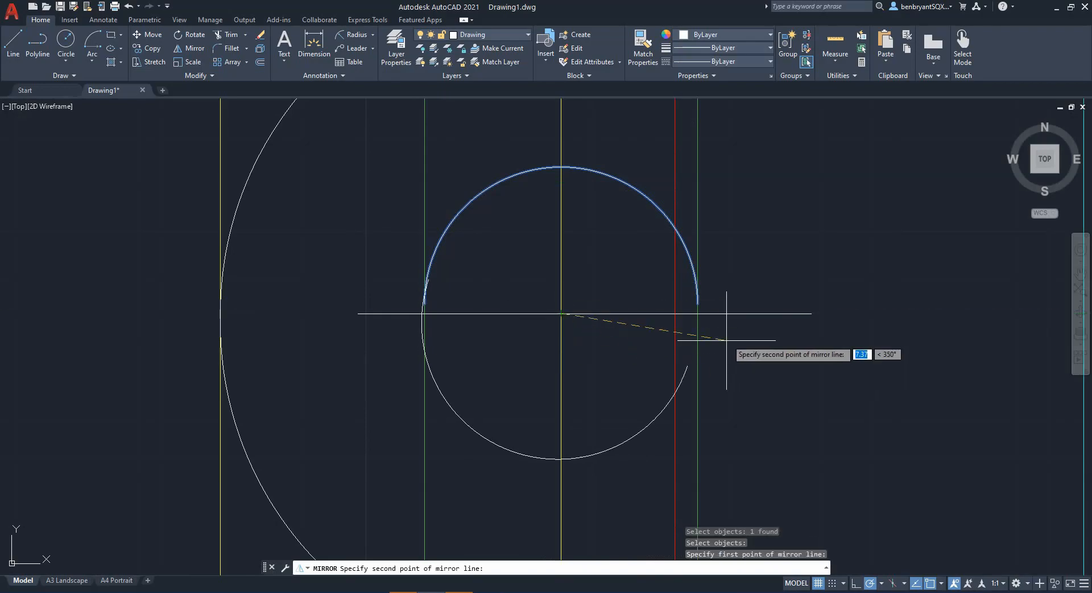
pyautogui.click(809, 313)
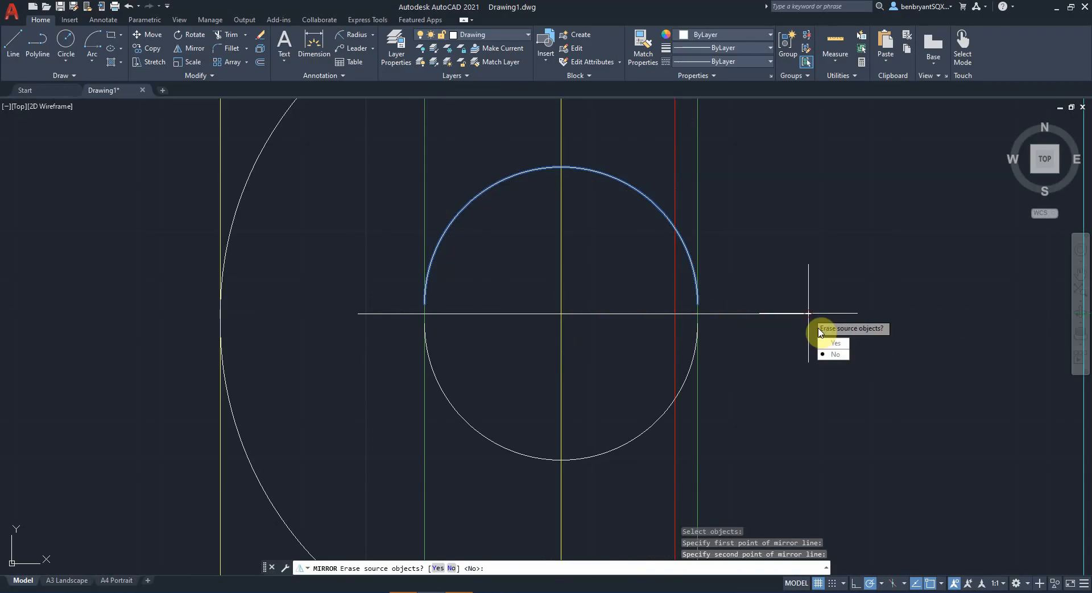
pyautogui.click(834, 355)
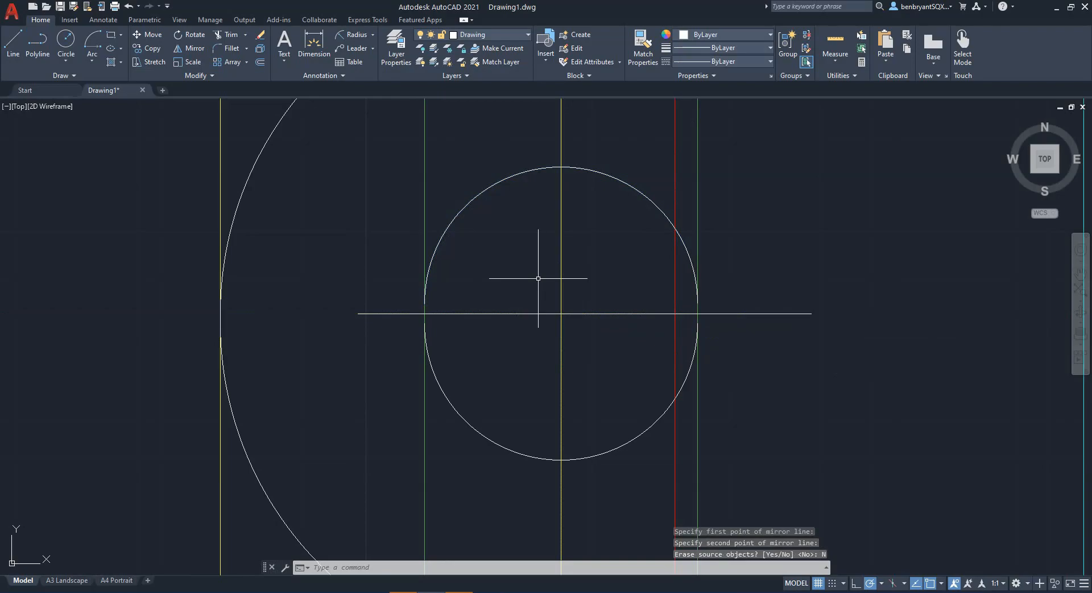
# Measure the overall height between the two arcs' outermost points with a linear dimension and delete that dimension.
pyautogui.click(373, 35)
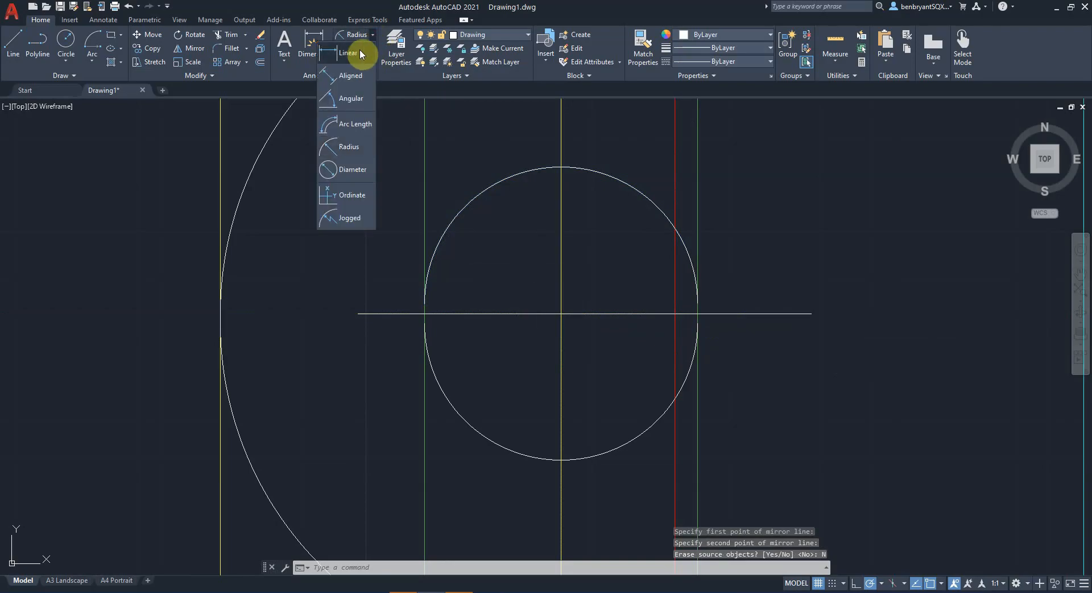
pyautogui.click(347, 53)
pyautogui.click(561, 168)
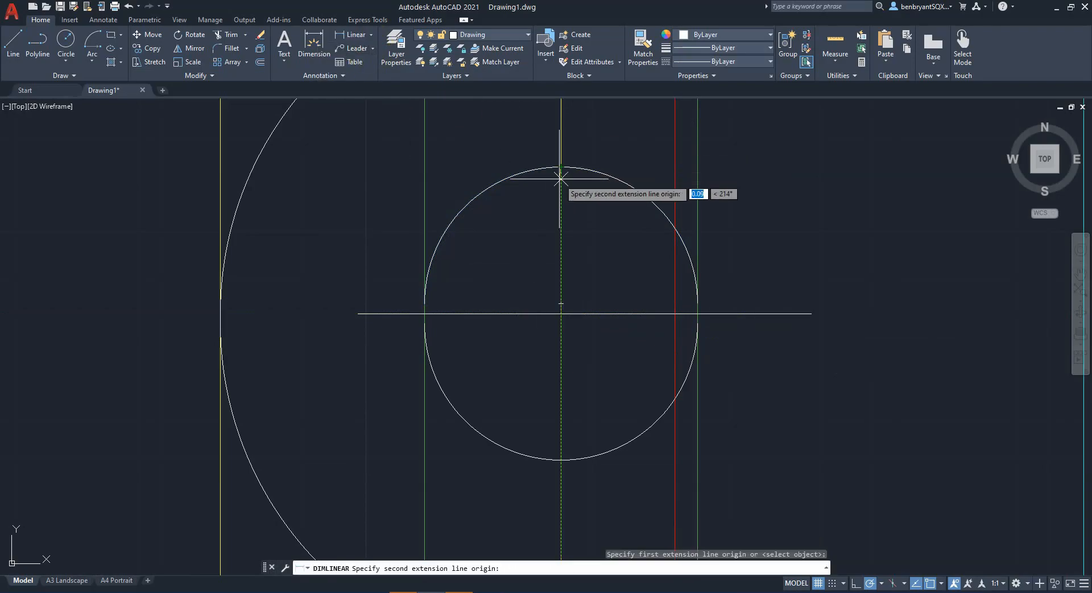
pyautogui.click(561, 459)
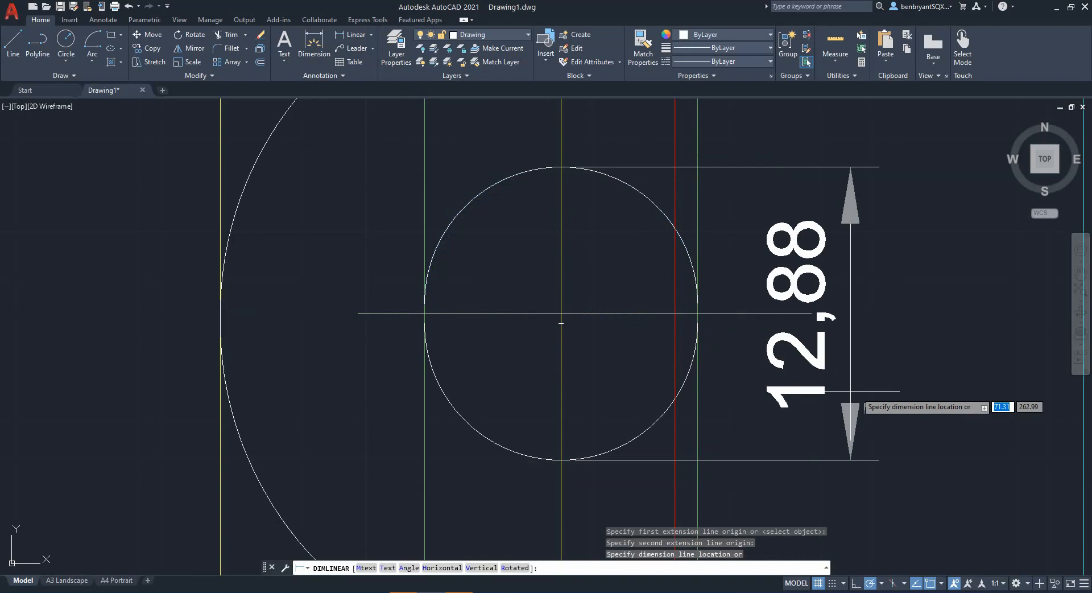
pyautogui.click(867, 395)
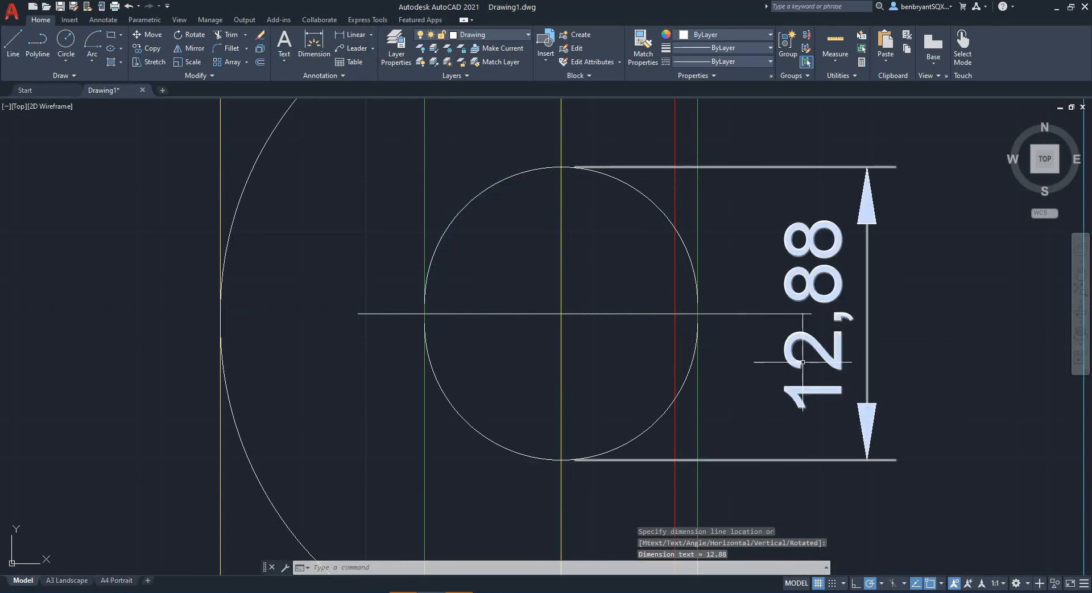
pyautogui.moveTo(802, 362)
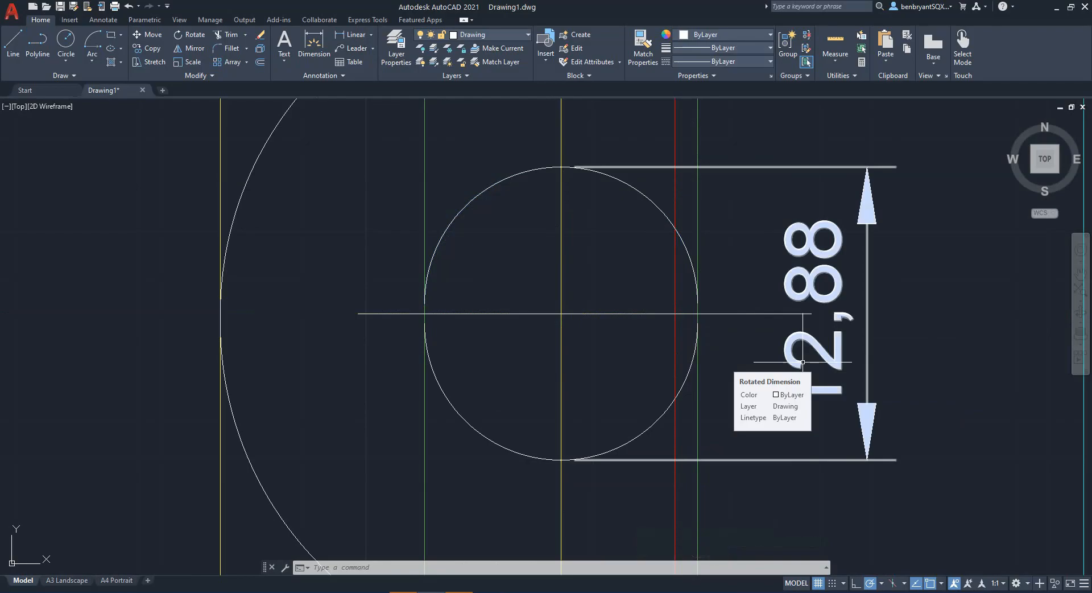
pyautogui.press('Escape')
pyautogui.click(835, 350)
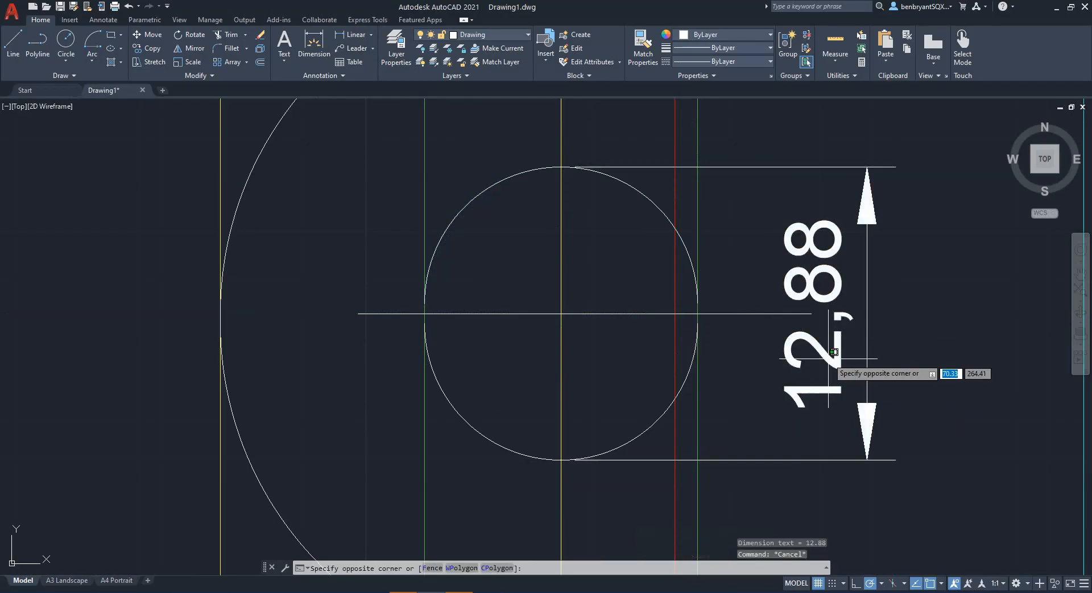
pyautogui.click(826, 361)
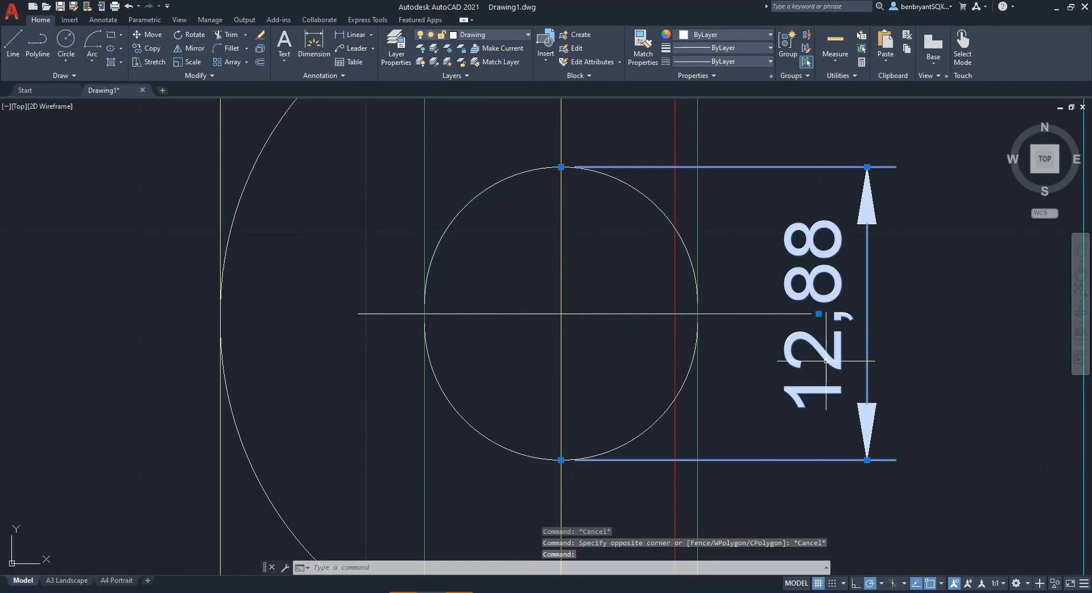
pyautogui.press('Delete')
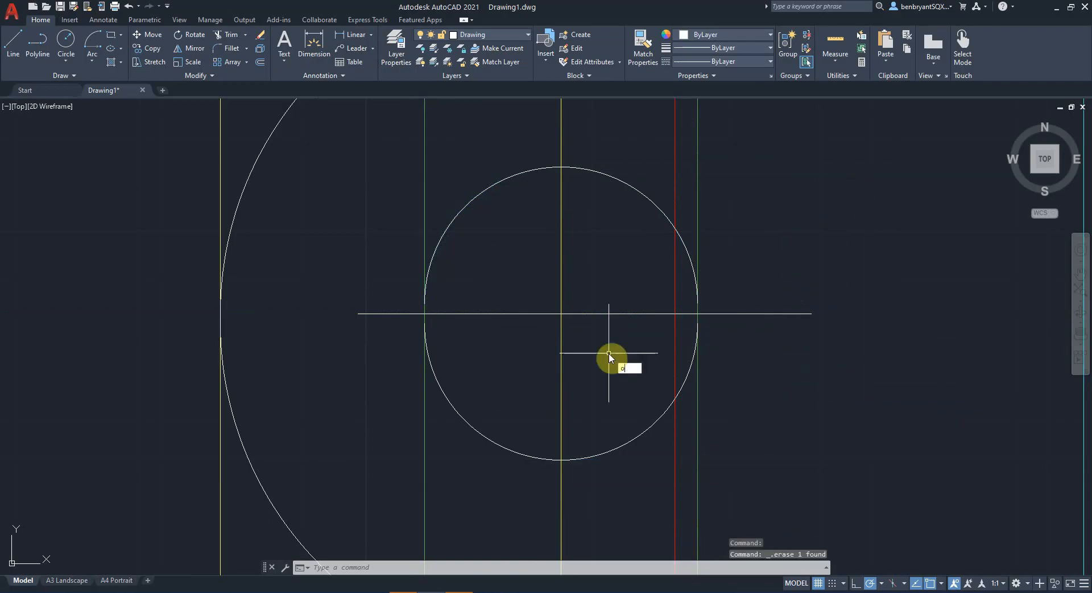
# Offset the white horizontal line between the two arcs by 7.72 both above and below.
pyautogui.write('o')
pyautogui.press('Return')
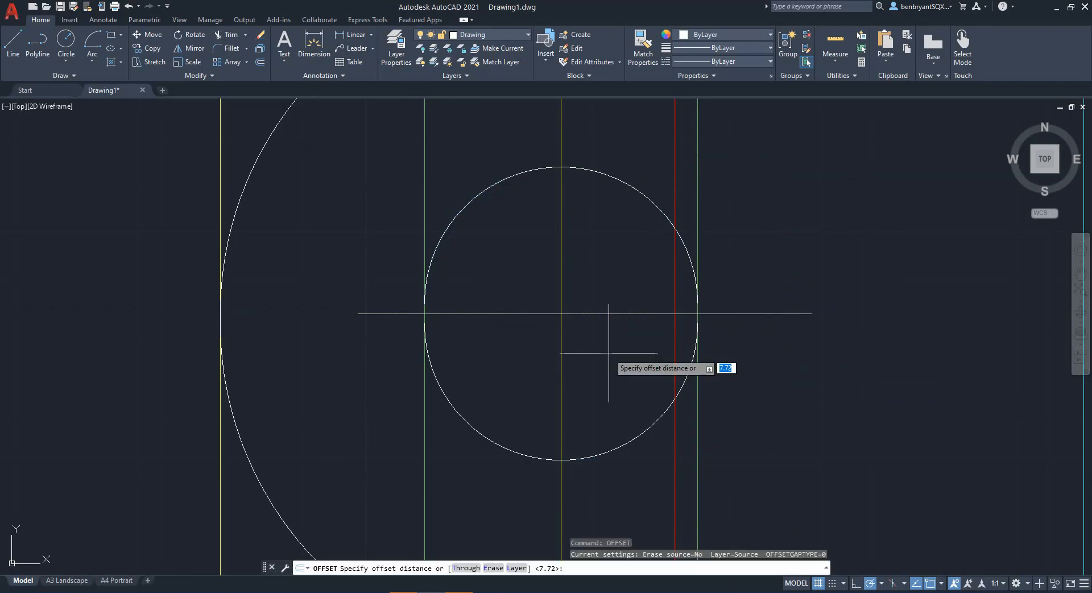
pyautogui.press('Return')
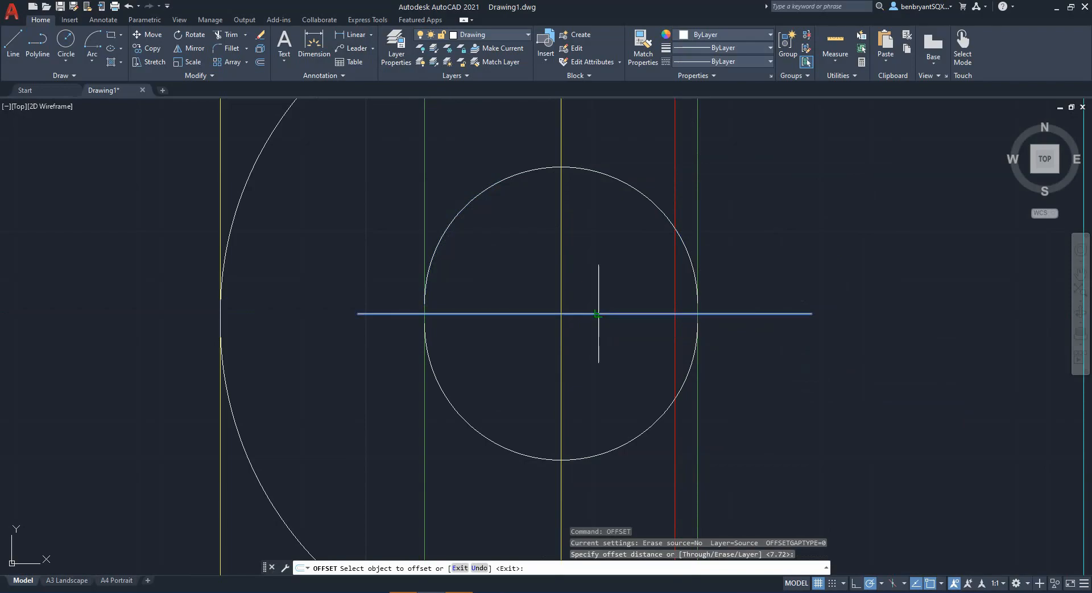
pyautogui.click(601, 313)
pyautogui.click(604, 287)
pyautogui.click(605, 313)
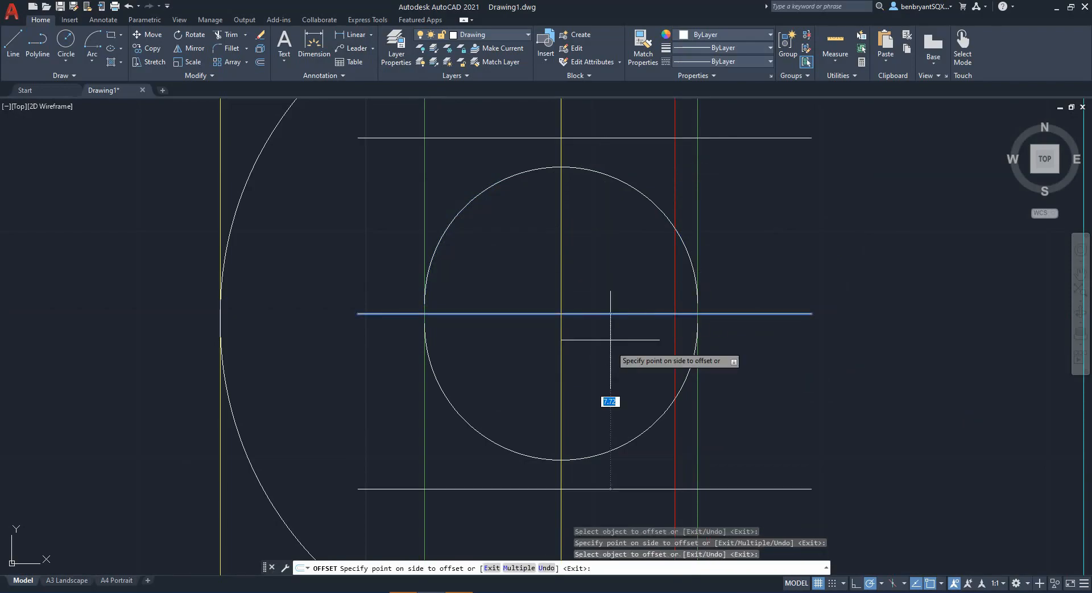
pyautogui.click(608, 393)
pyautogui.press('Escape')
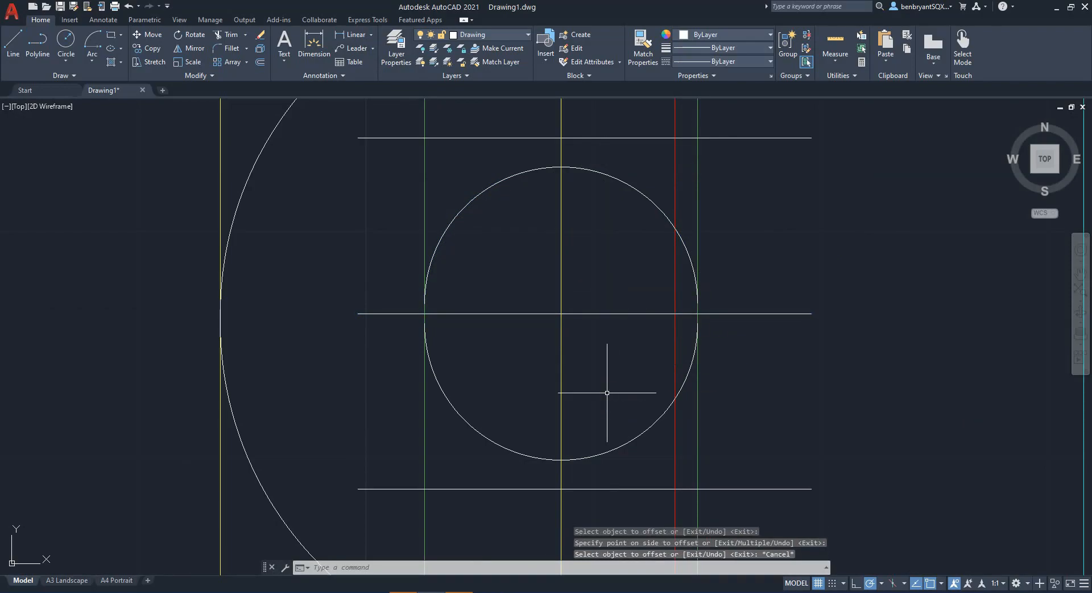
# Move the lower arc straight down so its lowest point lies on the lower offset line.
pyautogui.write('m')
pyautogui.press('Return')
pyautogui.click(609, 451)
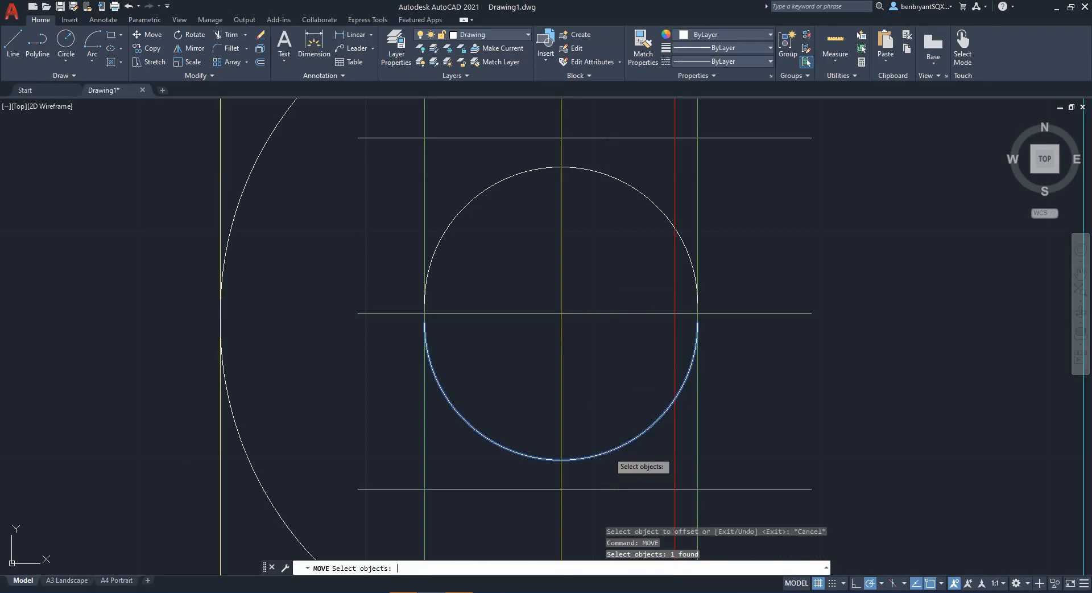
pyautogui.press('Return')
pyautogui.click(562, 460)
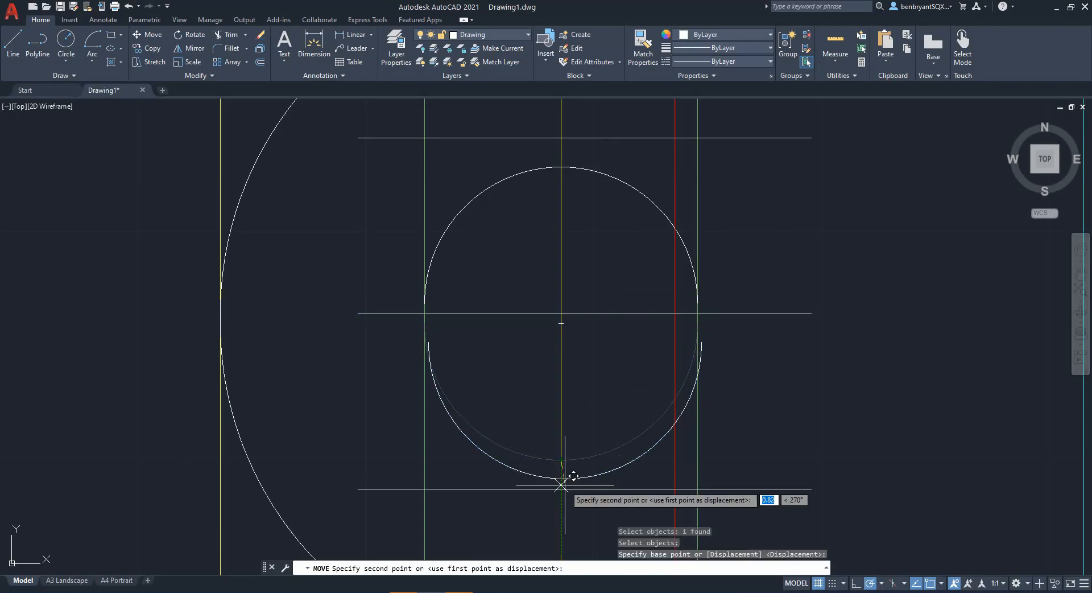
pyautogui.click(561, 487)
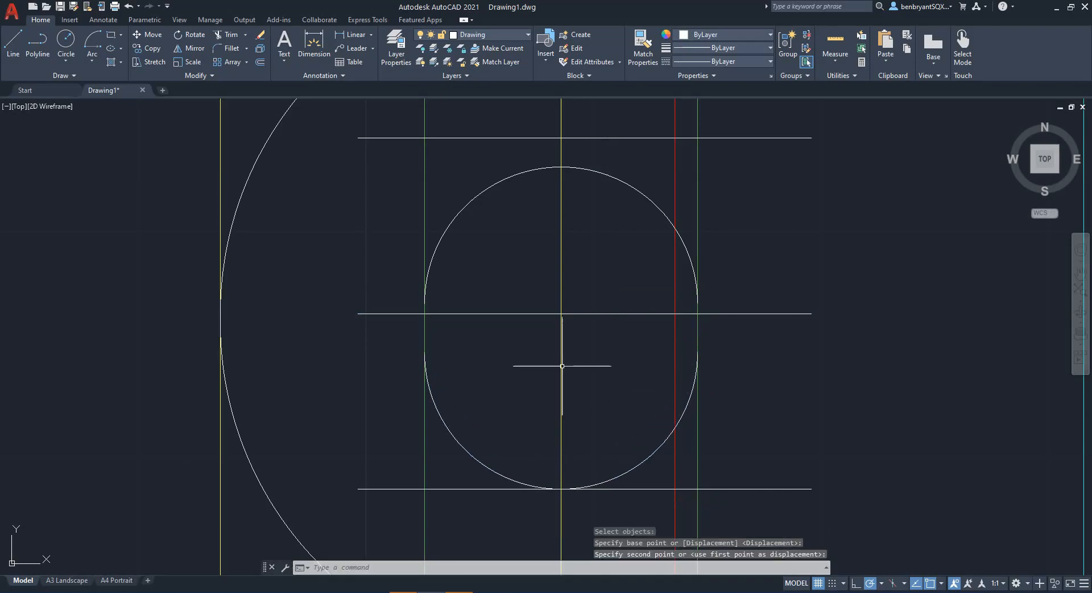
# Move the upper arc straight up so its highest point lies on the upper offset line.
pyautogui.press('Return')
pyautogui.click(596, 170)
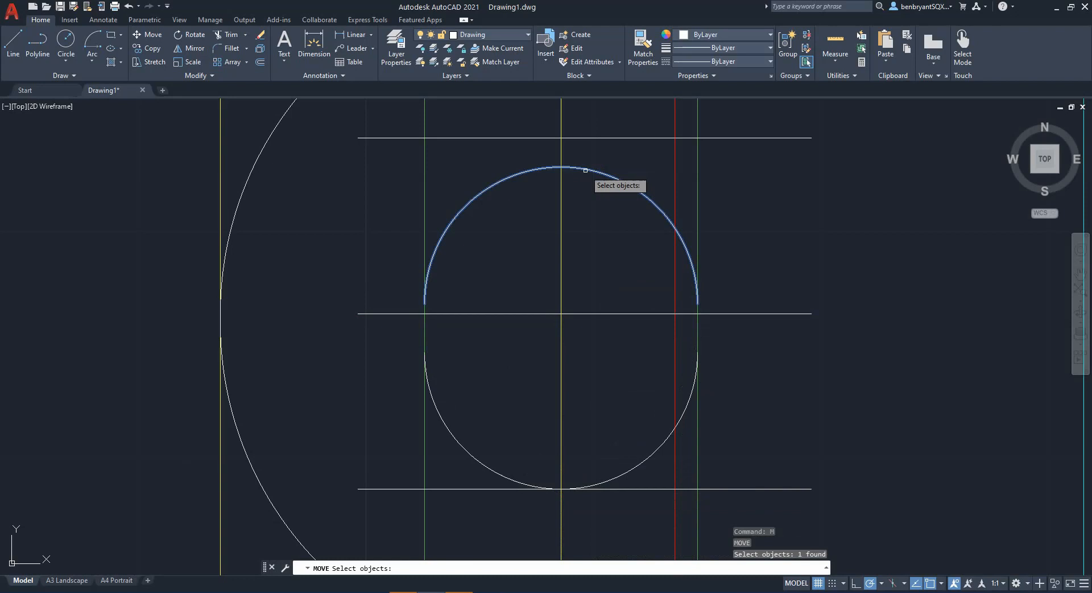
pyautogui.press('Return')
pyautogui.click(563, 167)
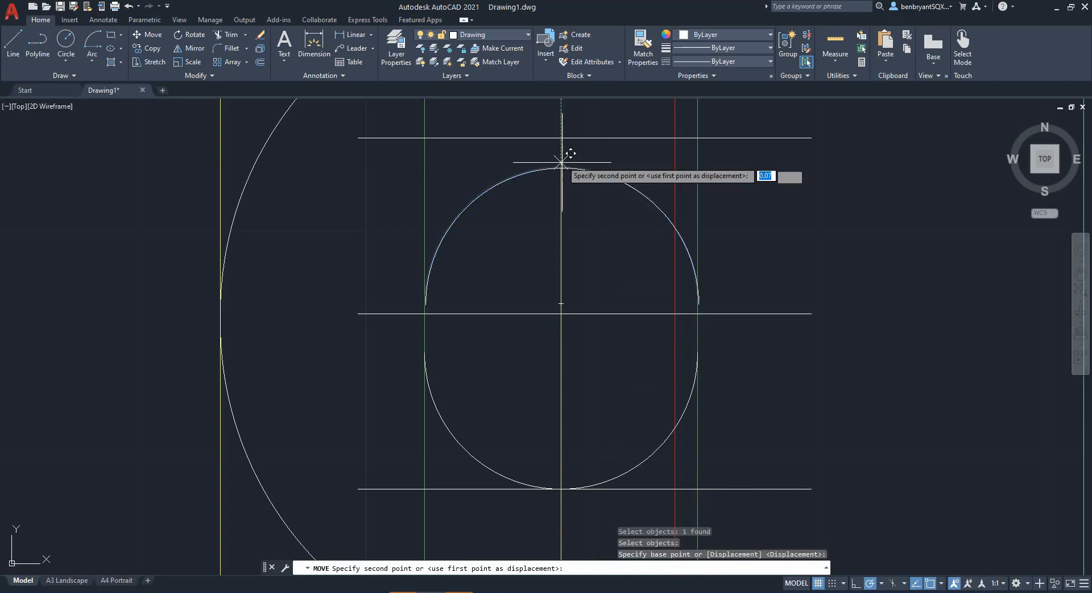
pyautogui.click(570, 137)
pyautogui.press('Escape')
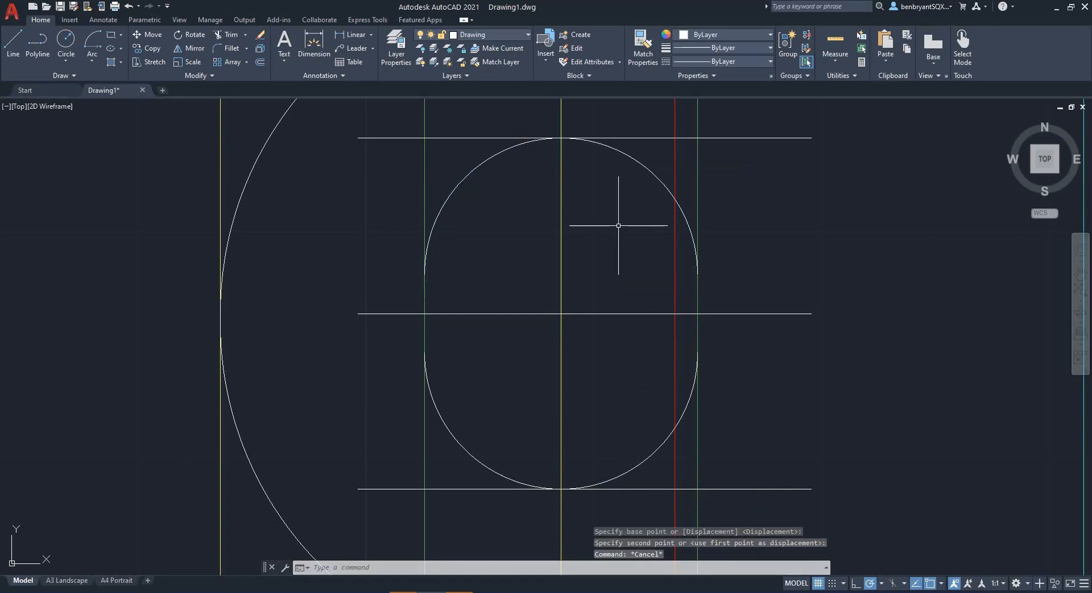
# Close the slot with two vertical lines joining the endpoints of the upper and lower arcs on both sides.
pyautogui.write('l')
pyautogui.press('Return')
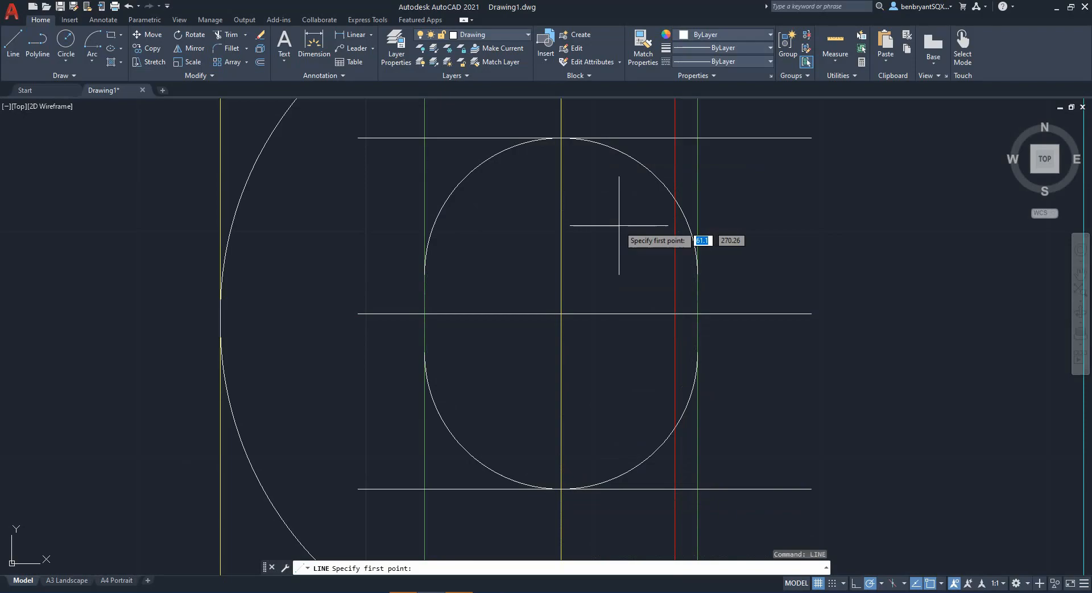
pyautogui.click(697, 274)
pyautogui.click(698, 352)
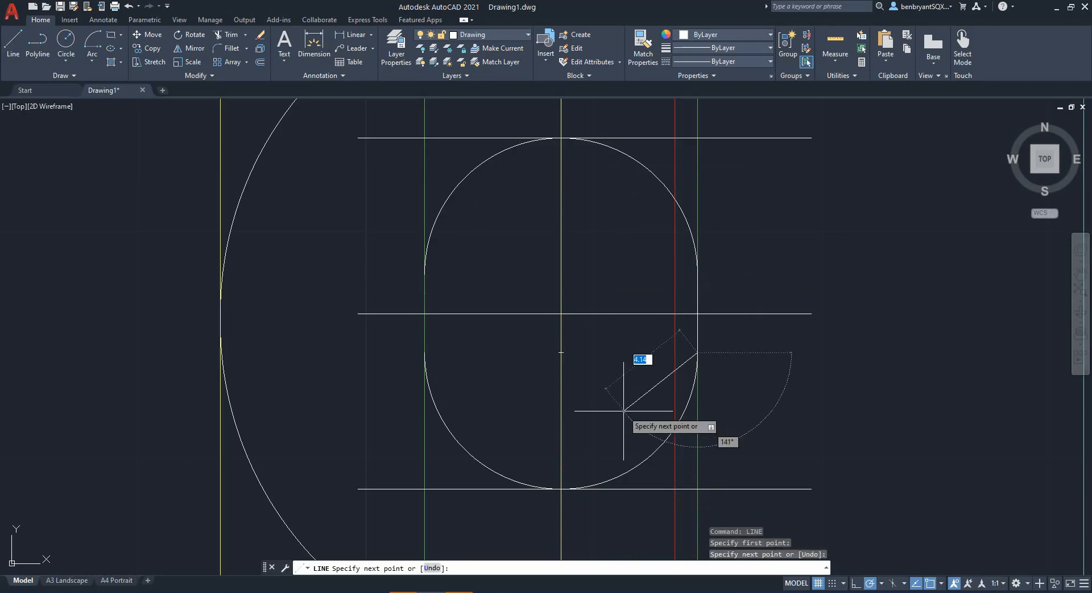
pyautogui.press('Return')
pyautogui.press('Return')
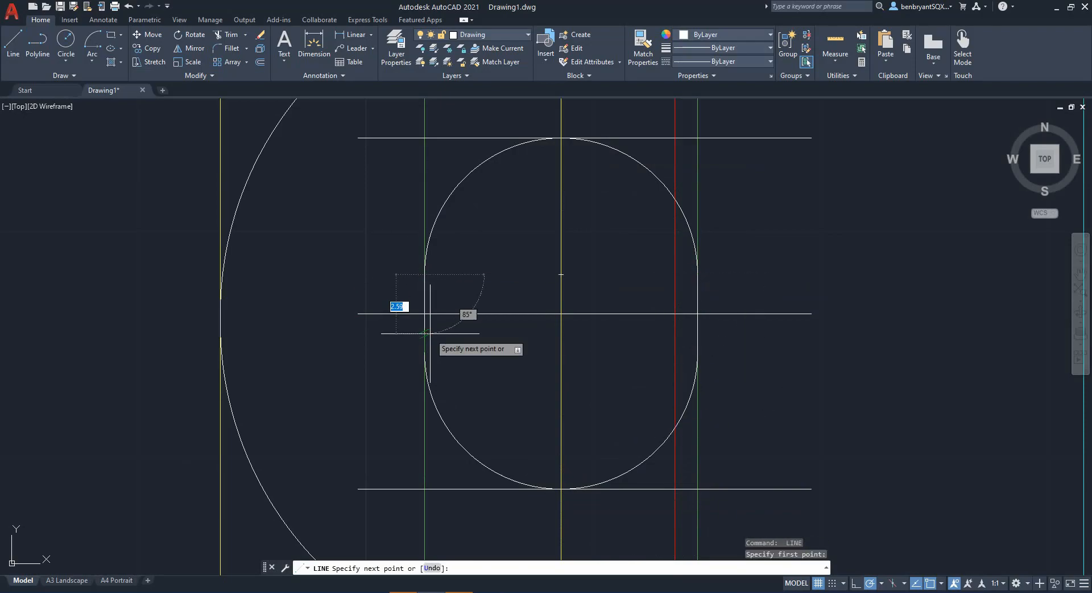
pyautogui.click(425, 352)
pyautogui.press('Escape')
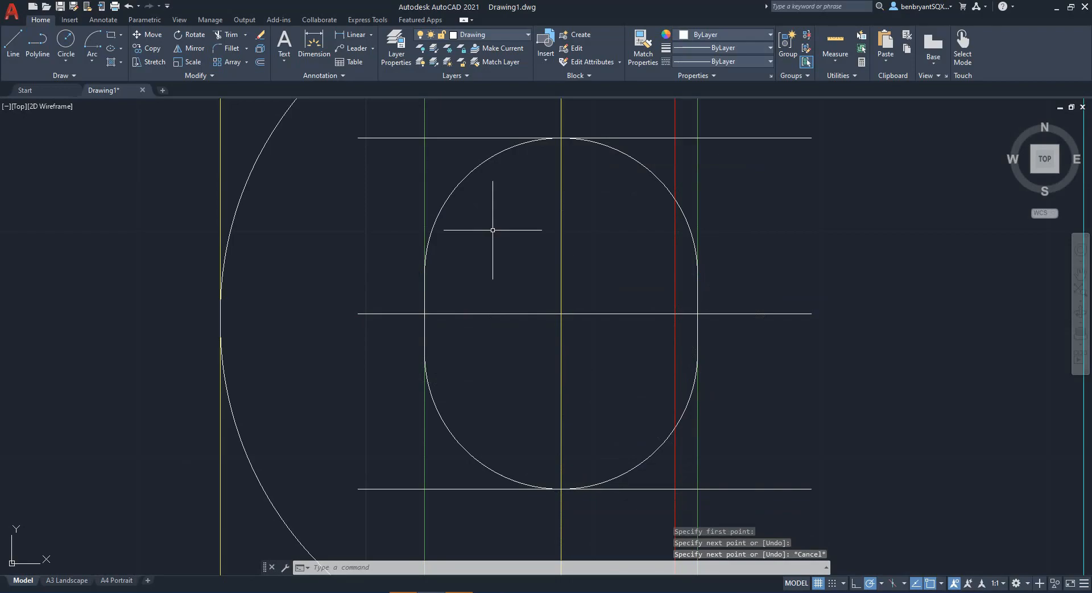
# Put the three horizontal helper lines through and around the slot on the Construction layer.
pyautogui.scroll(-2, 561, 267)
pyautogui.click(668, 186)
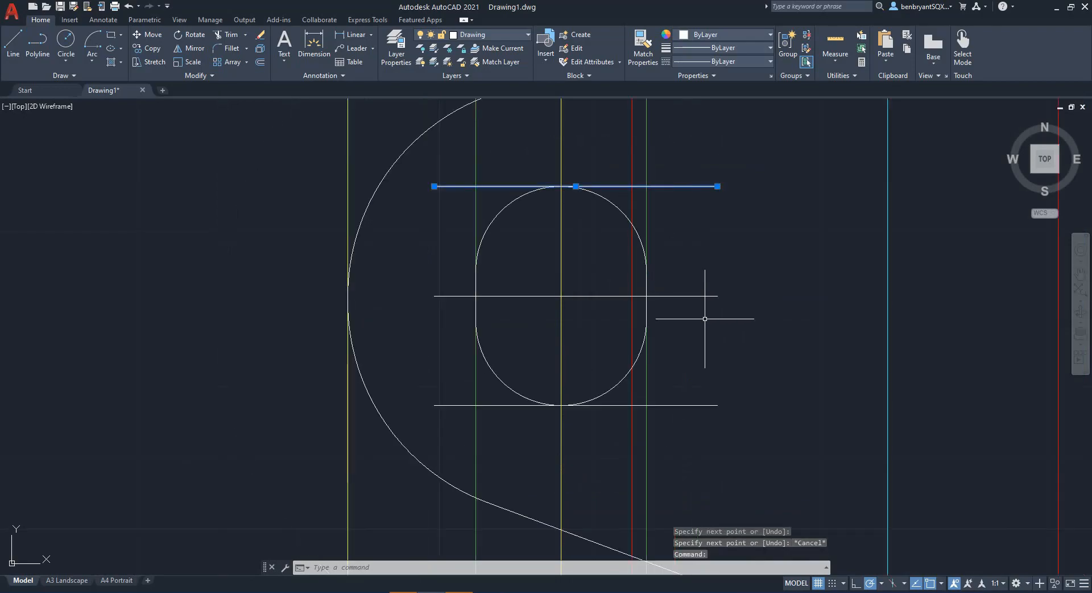
pyautogui.click(702, 396)
pyautogui.click(696, 310)
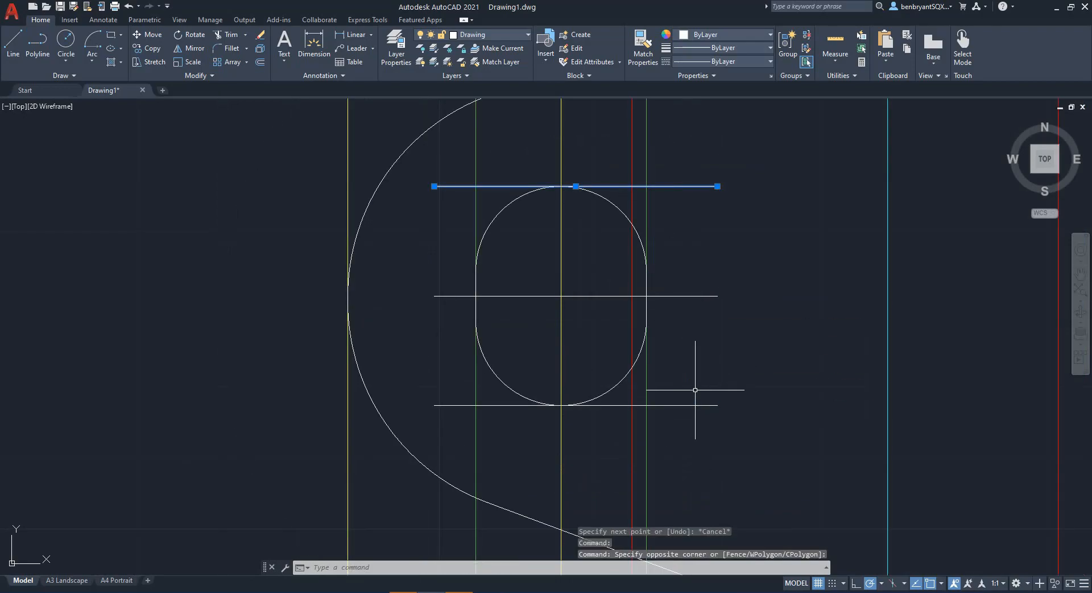
pyautogui.click(694, 405)
pyautogui.click(685, 297)
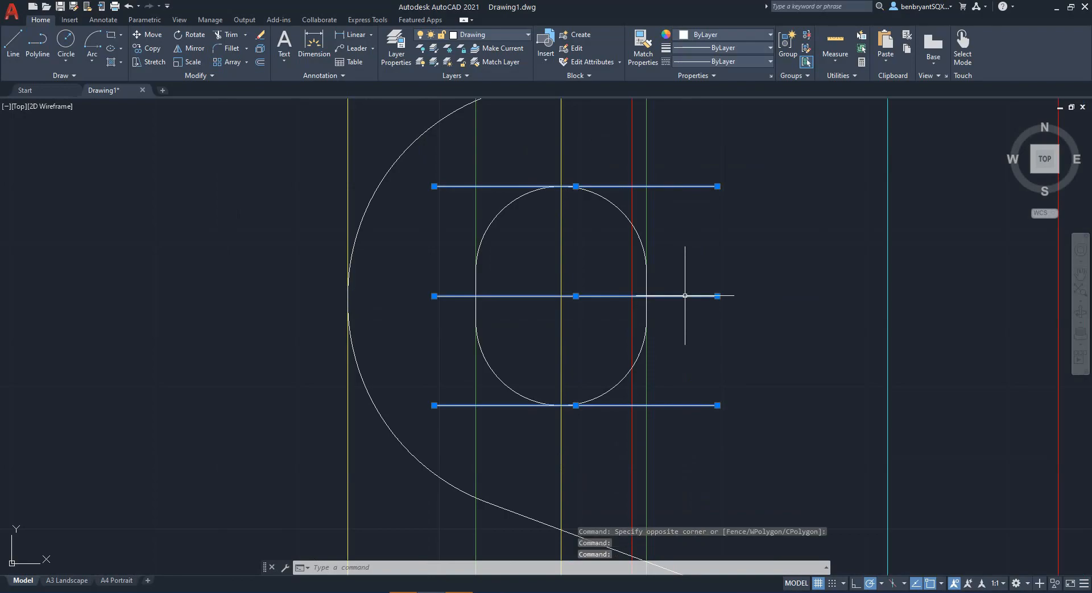
pyautogui.click(497, 34)
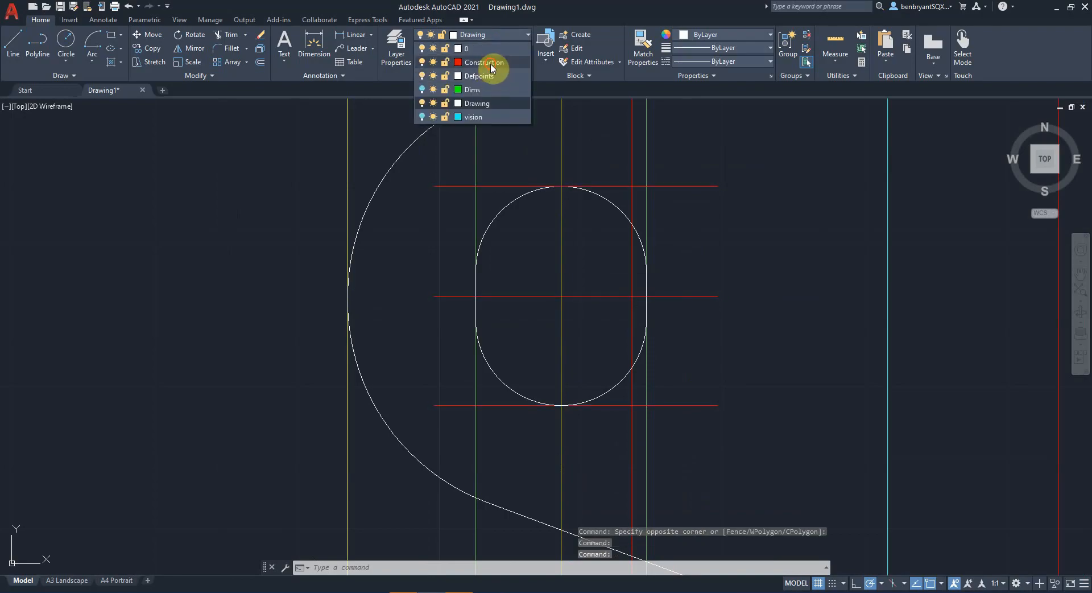
pyautogui.click(484, 62)
pyautogui.press('Escape')
# Turn off the Construction layer to leave only the plate outline and its holes displayed.
pyautogui.click(487, 34)
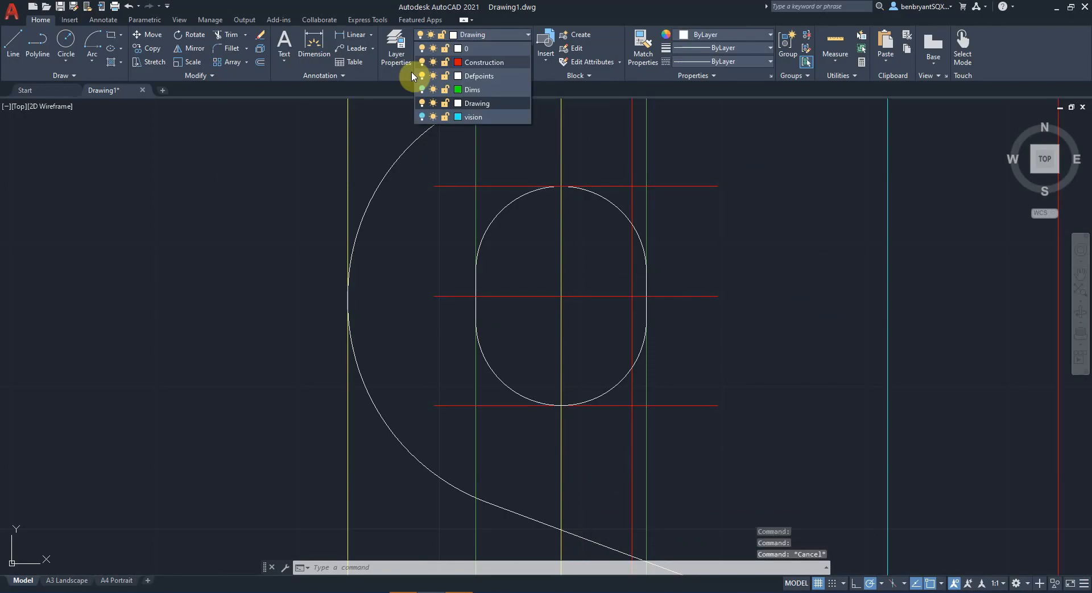
pyautogui.click(422, 62)
pyautogui.scroll(-5, 780, 283)
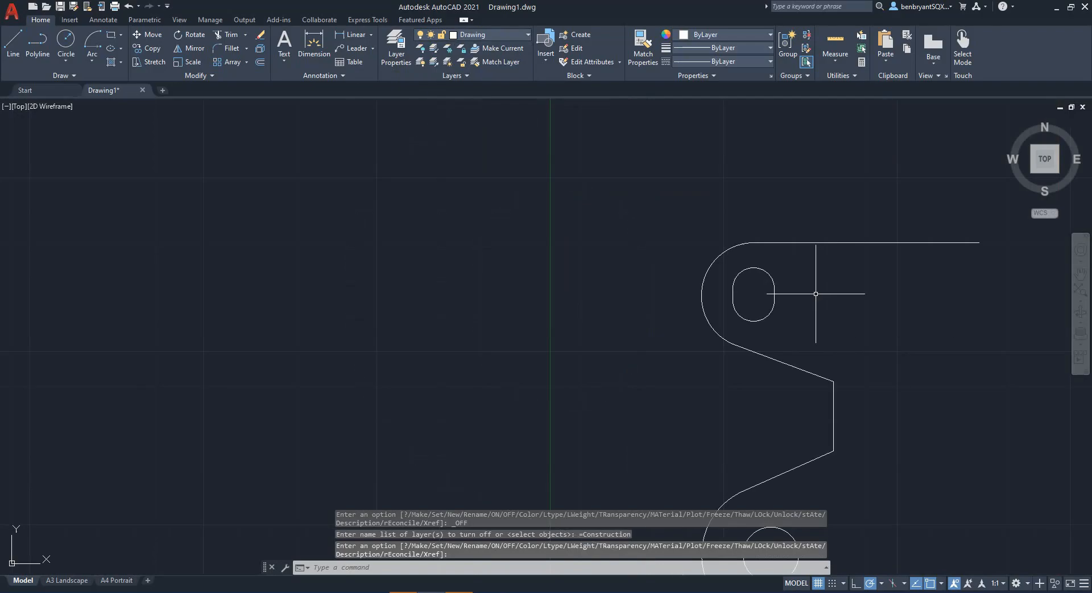
# Measure the upper slot's overall height with the linear dimension tool, without placing a dimension.
pyautogui.moveTo(895, 339); pyautogui.dragTo(451, 240, button='middle')
pyautogui.moveTo(356, 213); pyautogui.dragTo(439, 236, button='middle')
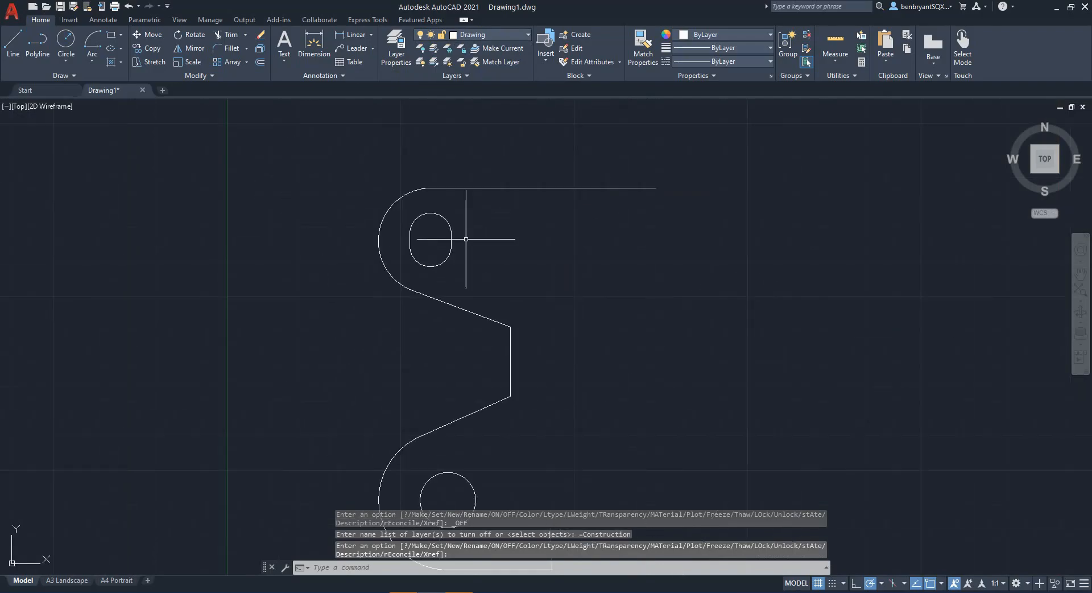
pyautogui.click(353, 35)
pyautogui.scroll(4, 441, 259)
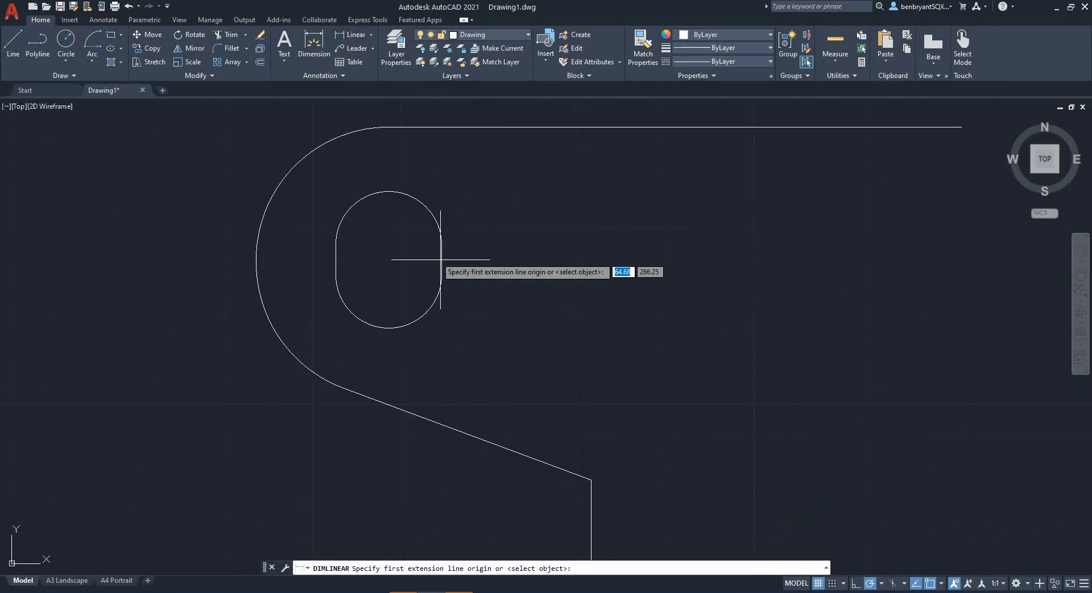
pyautogui.click(389, 192)
pyautogui.click(388, 326)
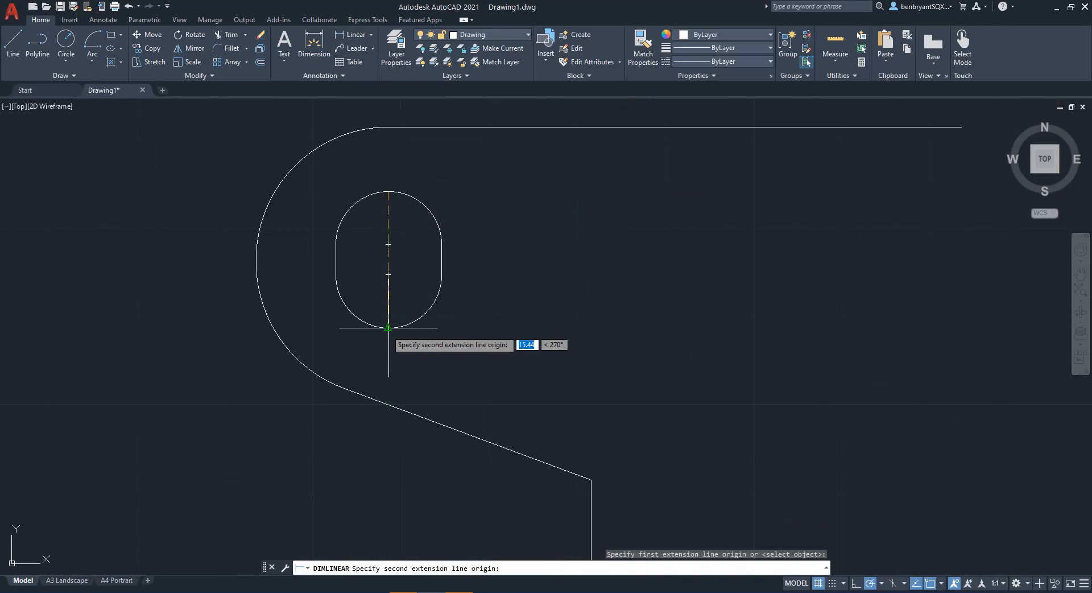
pyautogui.press('Escape')
pyautogui.scroll(-4, 520, 300)
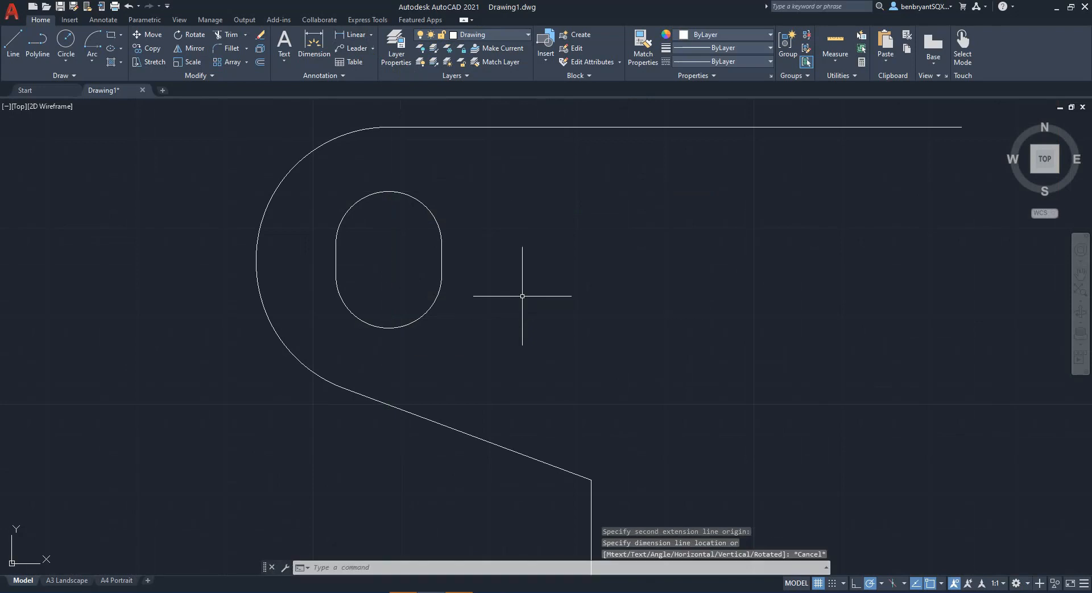
# Turn the Construction layer on to view the construction lines and turn it back off.
pyautogui.moveTo(663, 341)
pyautogui.mouseDown(button='middle')
pyautogui.moveTo(542, 296)
pyautogui.moveTo(419, 219)
pyautogui.mouseUp(button='middle')
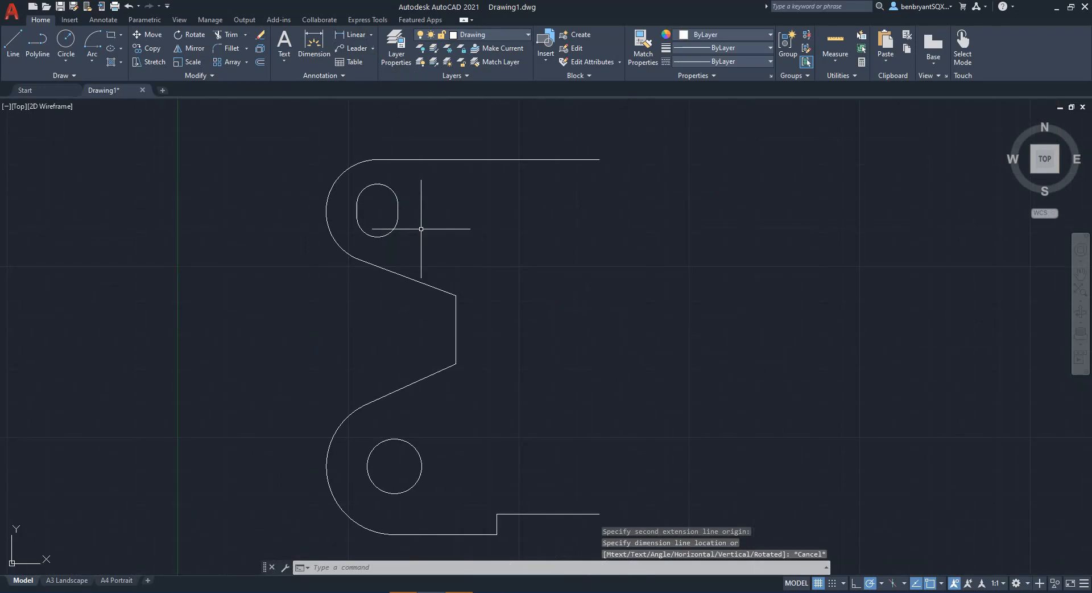
pyautogui.scroll(-4, 419, 220)
pyautogui.scroll(2, 458, 261)
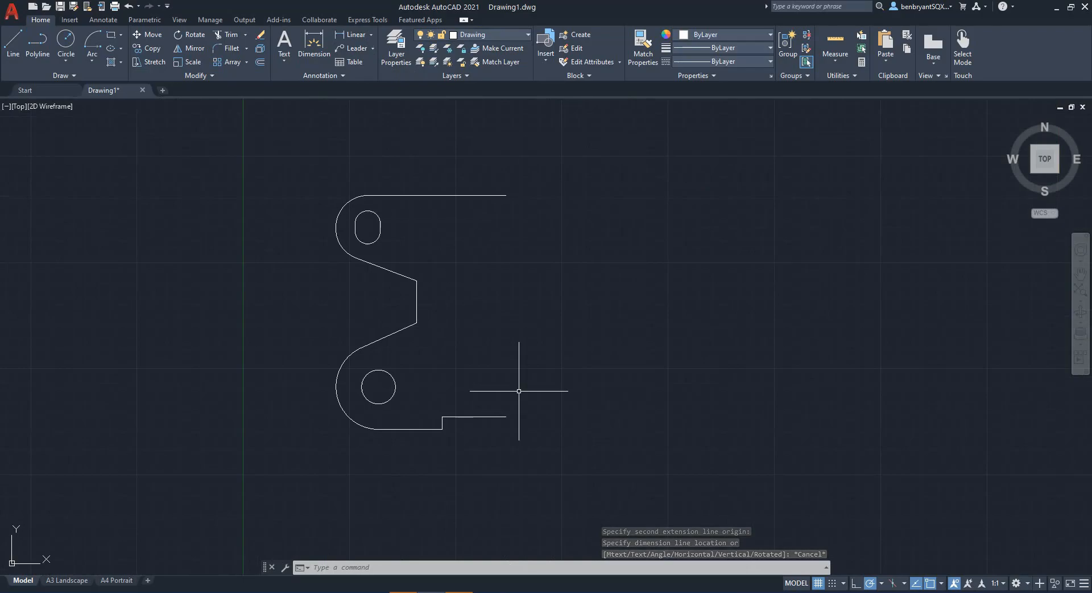
pyautogui.click(489, 34)
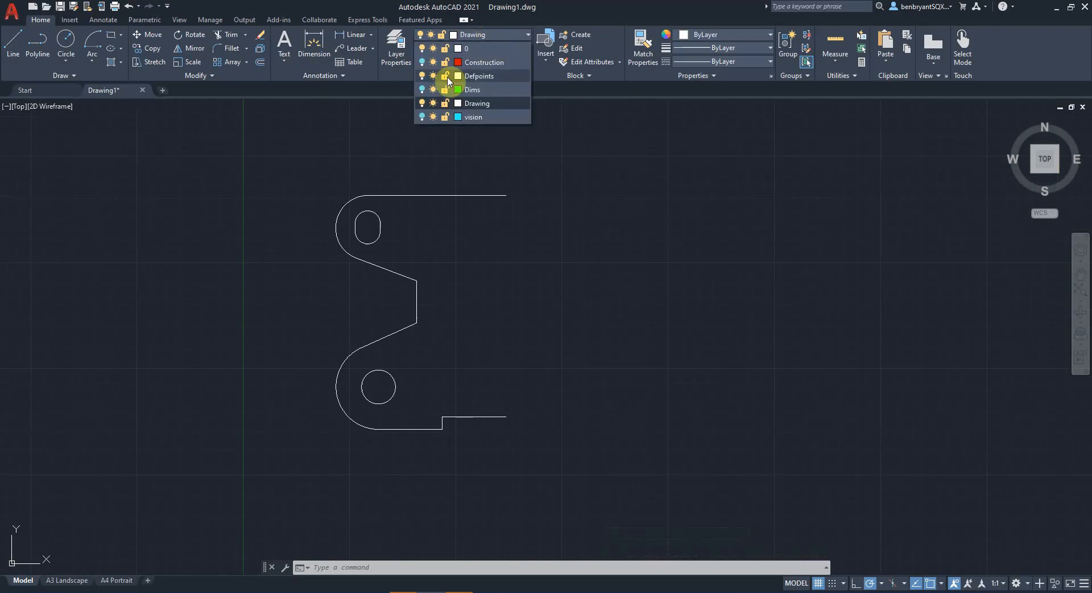
pyautogui.click(421, 62)
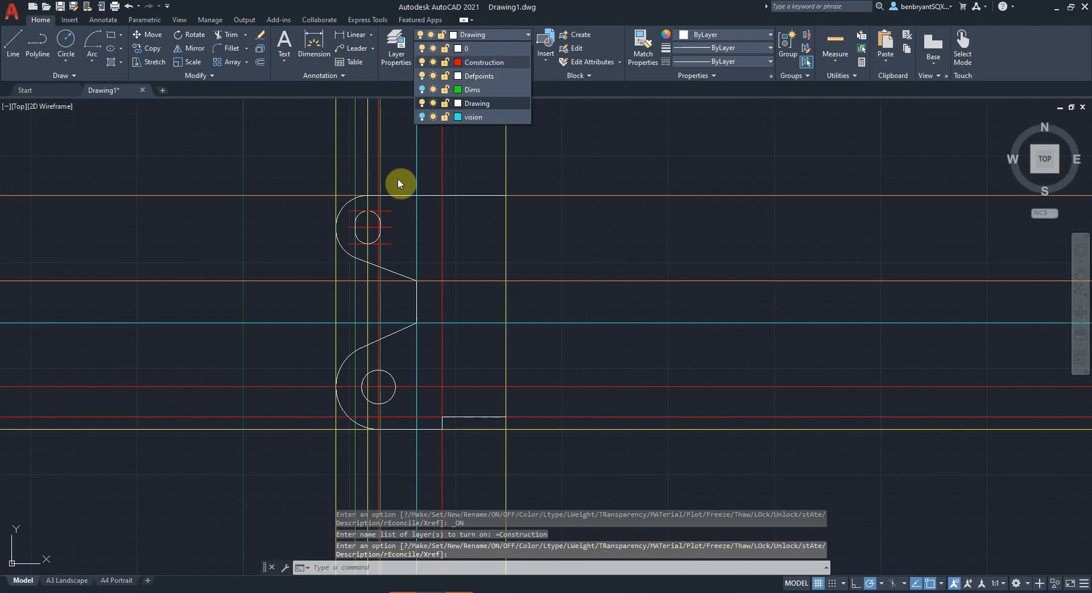
pyautogui.click(422, 63)
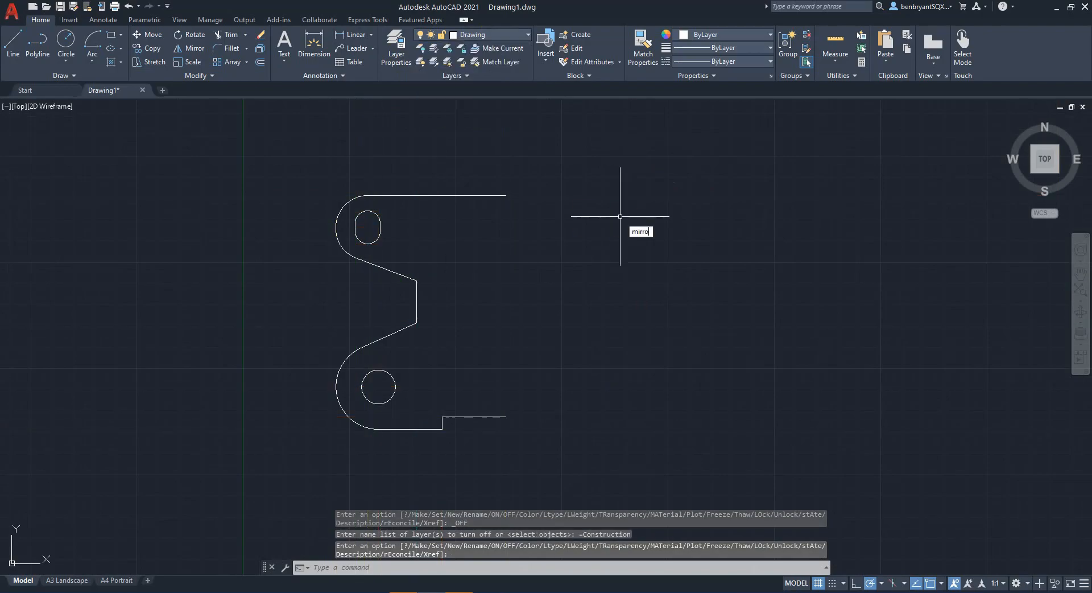
# Mirror the whole half profile with its slot and hole about the vertical centre construction line, turning on the Construction layer and keeping the source objects.
pyautogui.write('mirro')
pyautogui.press('Return')
pyautogui.click(294, 134)
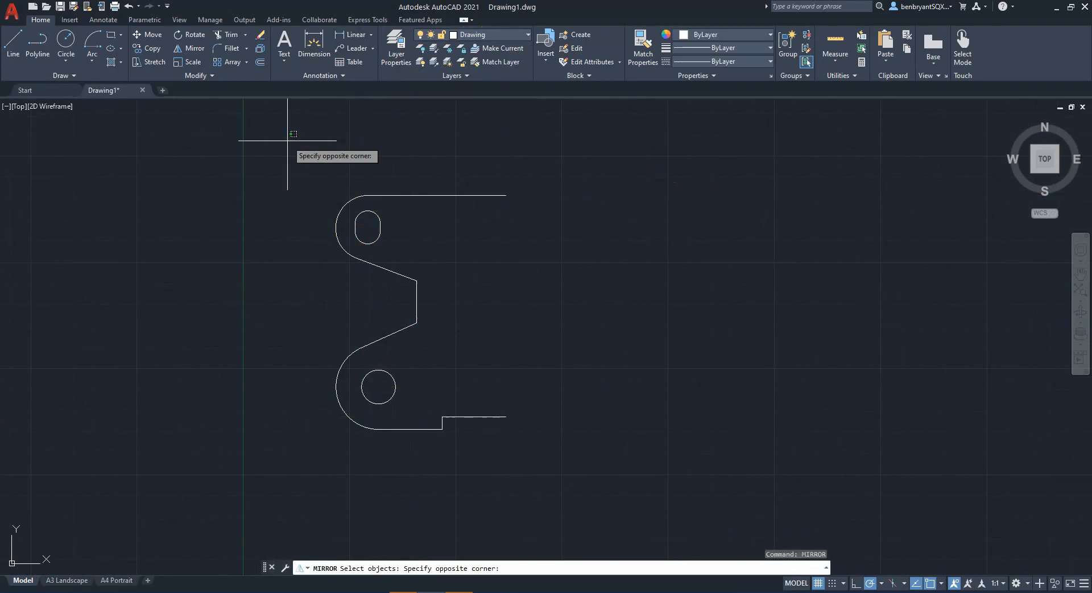
pyautogui.click(653, 514)
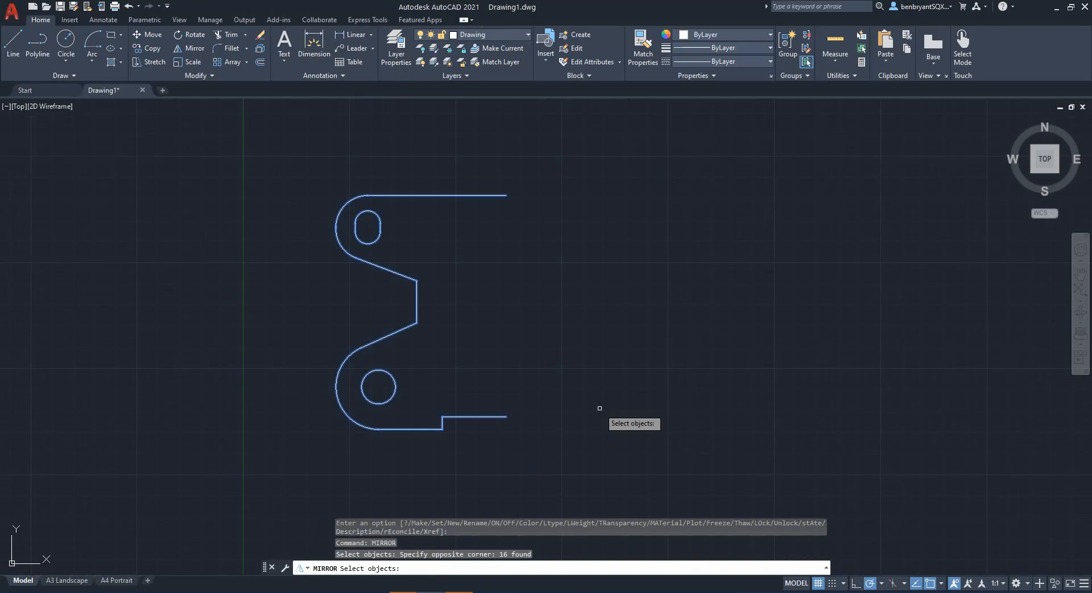
pyautogui.press('Return')
pyautogui.click(475, 35)
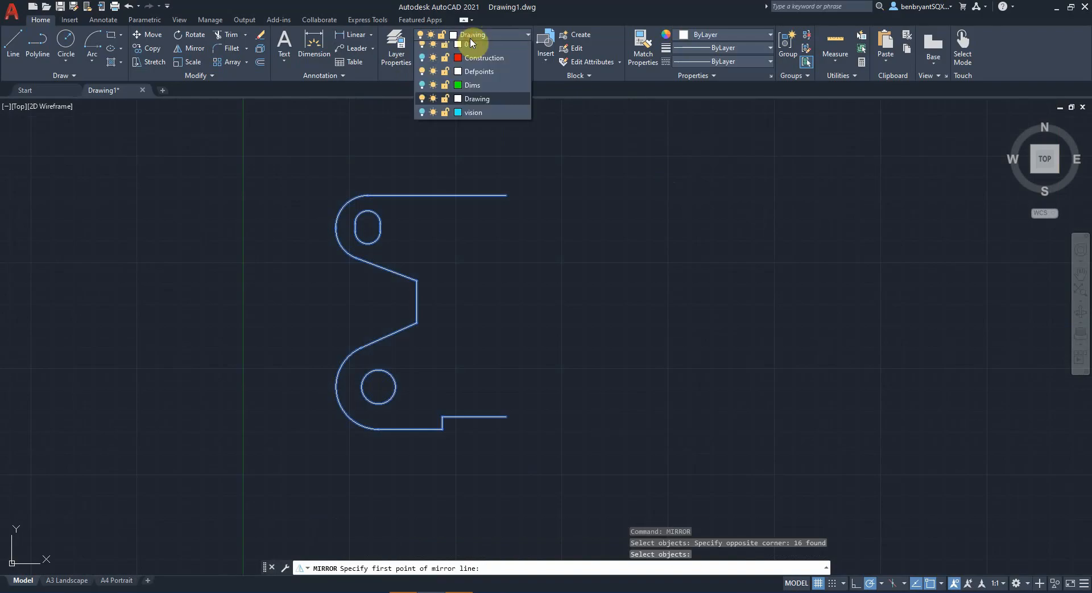
pyautogui.click(422, 62)
pyautogui.click(501, 281)
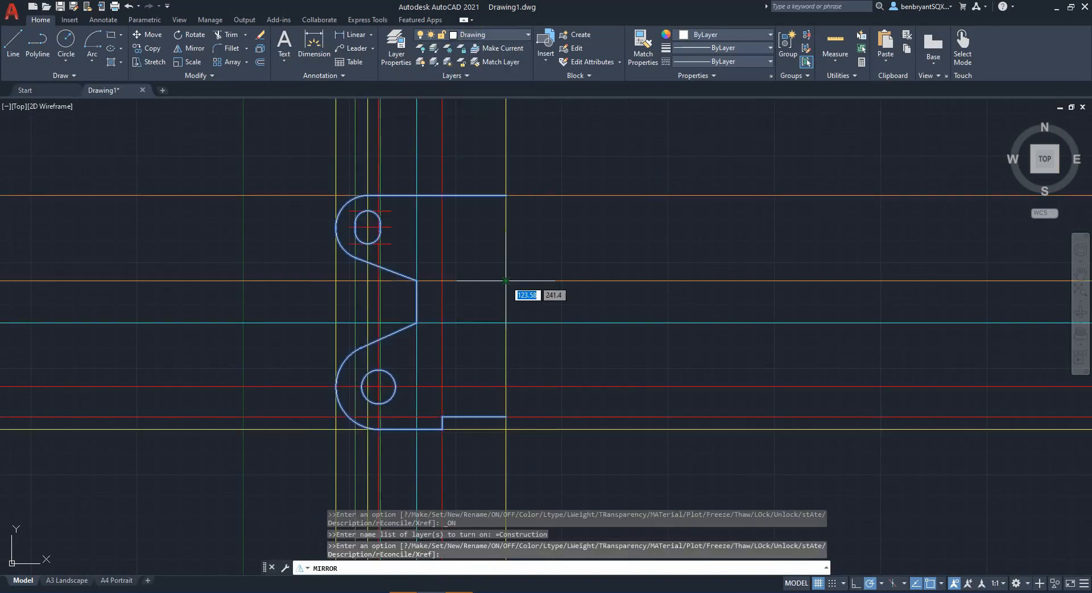
pyautogui.click(506, 280)
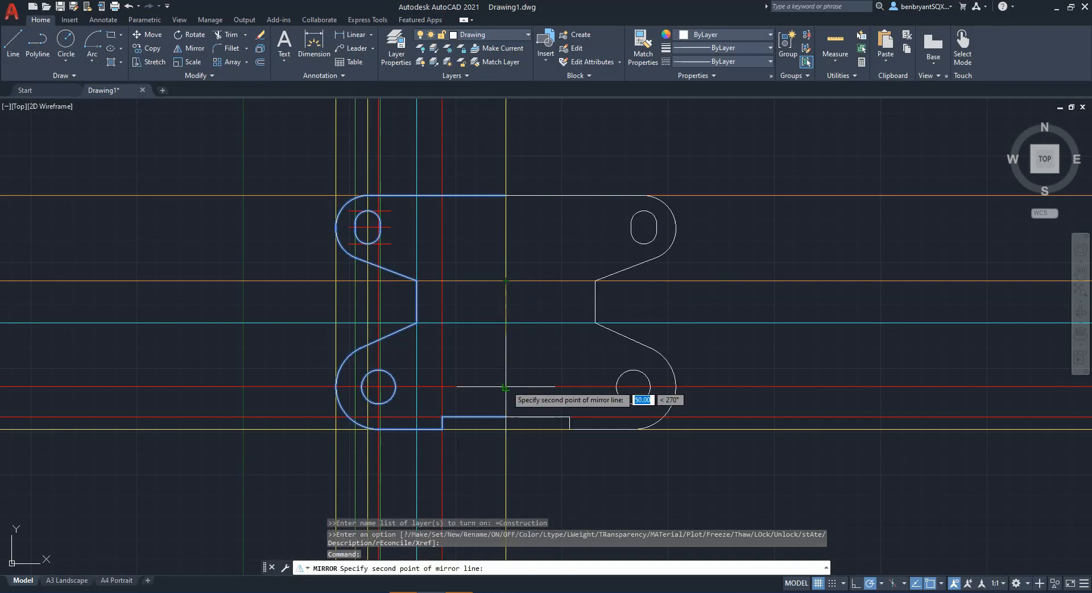
pyautogui.click(506, 387)
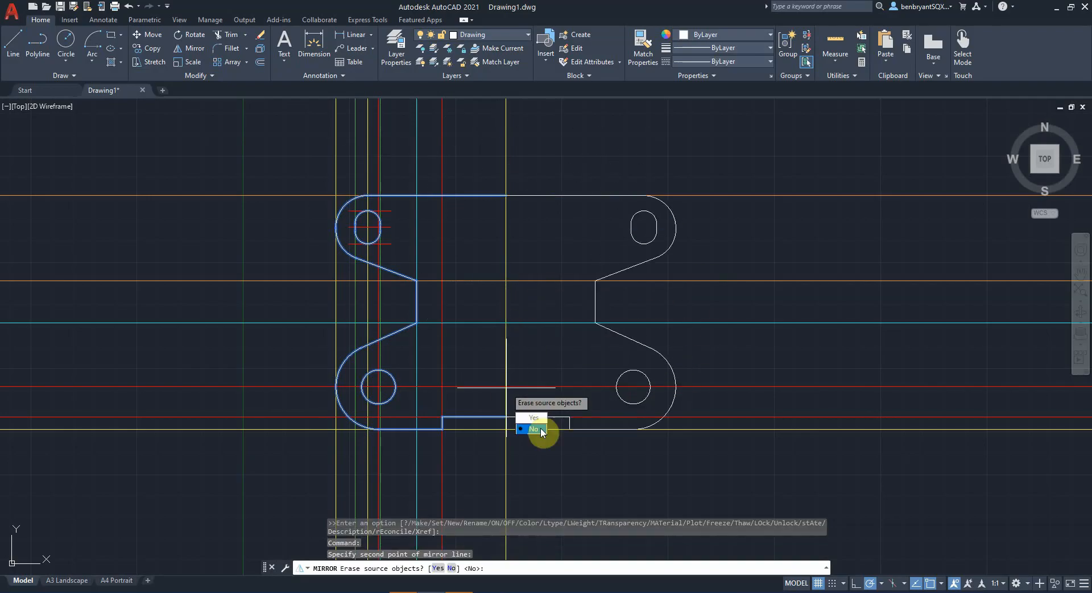
pyautogui.click(535, 431)
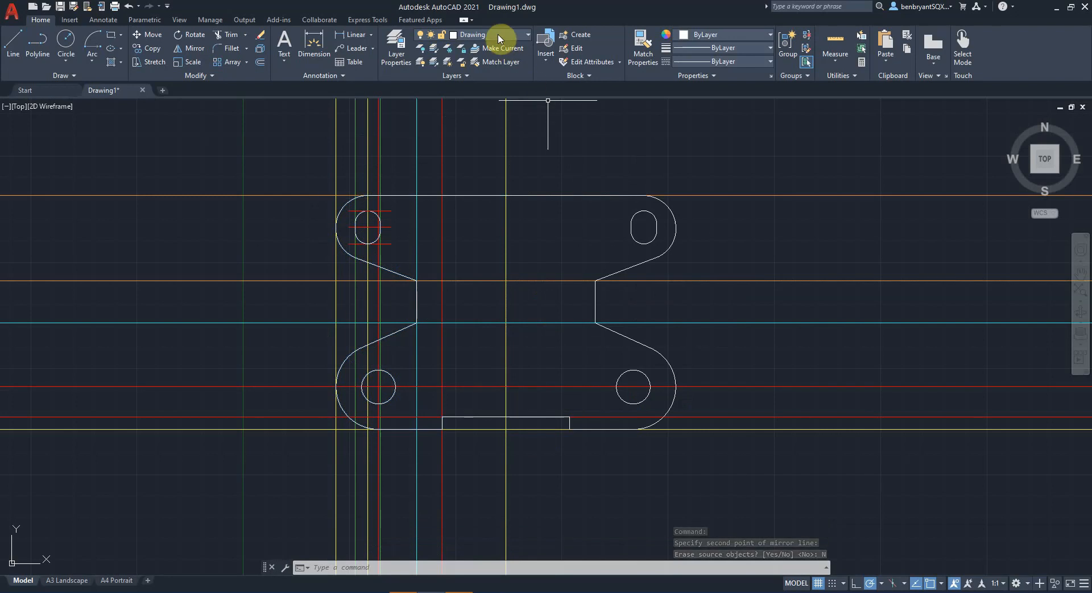
# Add a horizontal linear dimension between the two ends of the straight top edge, placed above the plate.
pyautogui.moveTo(461, 269); pyautogui.dragTo(523, 272, button='middle')
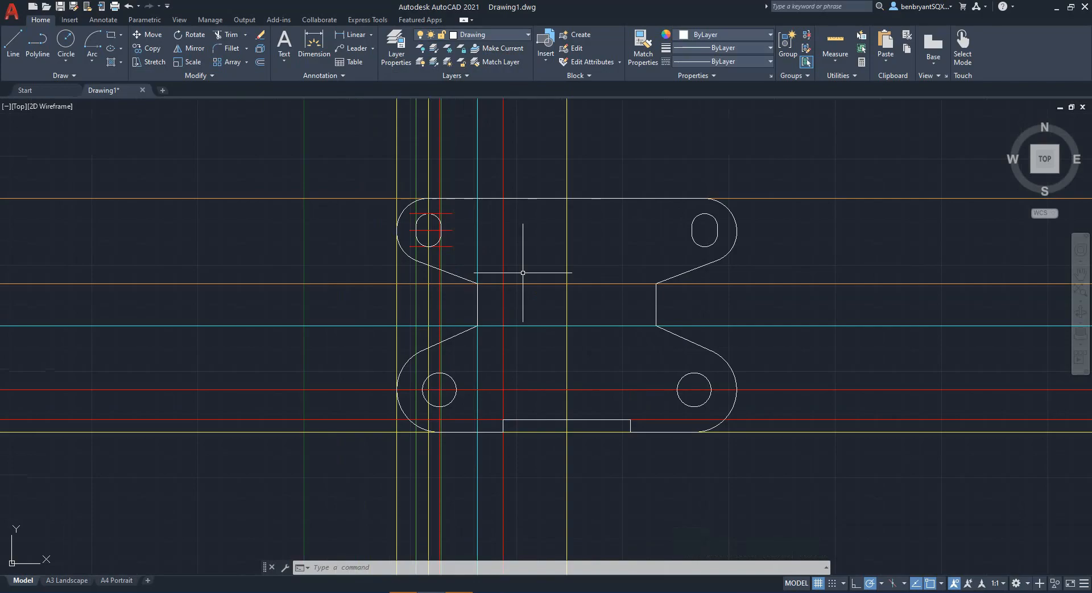
pyautogui.scroll(-2, 535, 253)
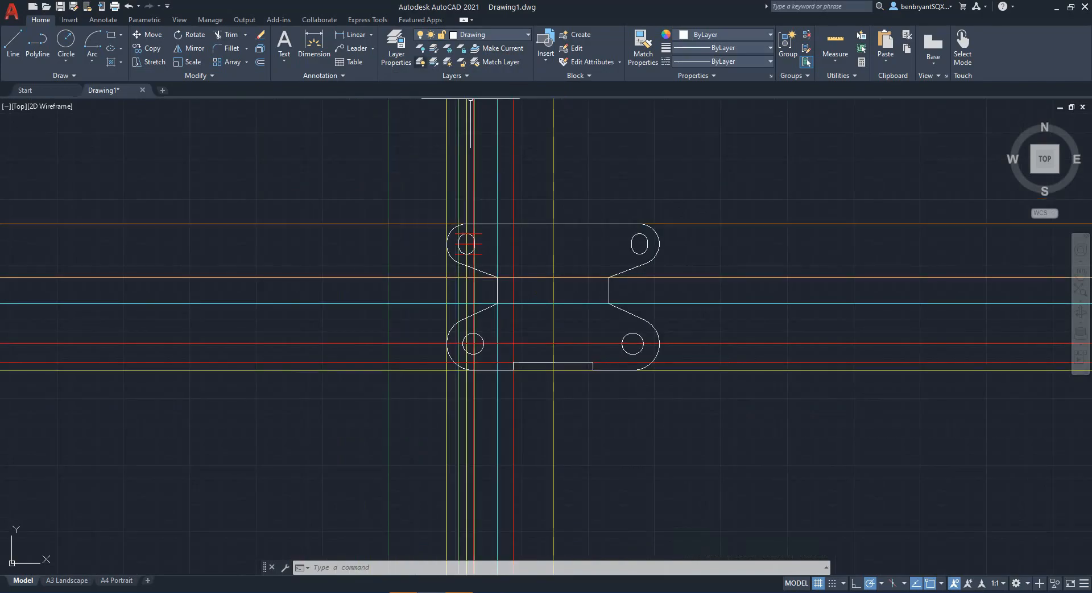
pyautogui.scroll(6, 612, 290)
pyautogui.scroll(-4, 627, 311)
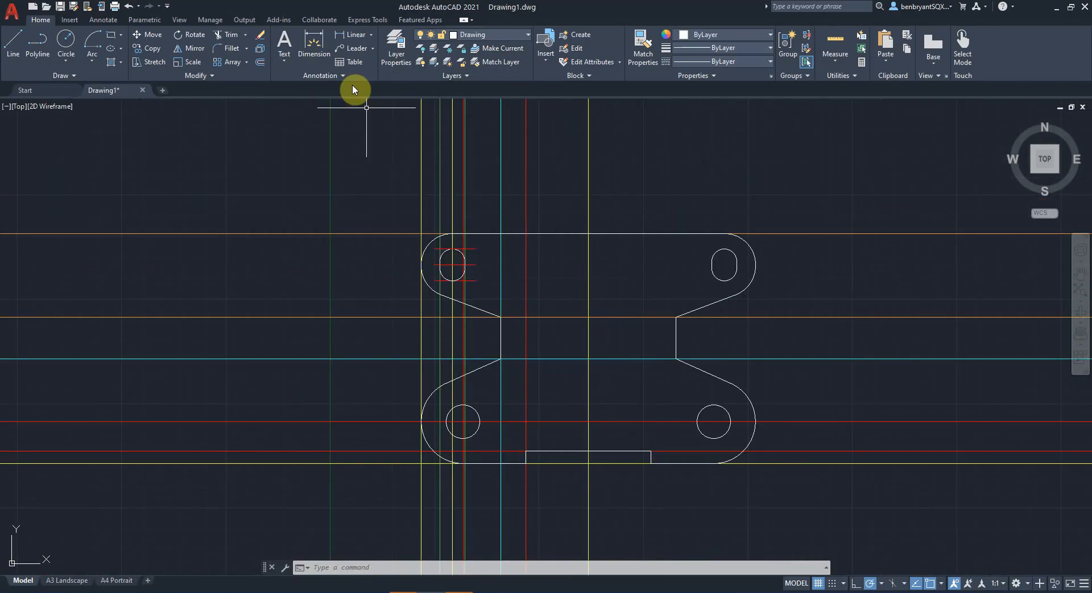
pyautogui.click(340, 38)
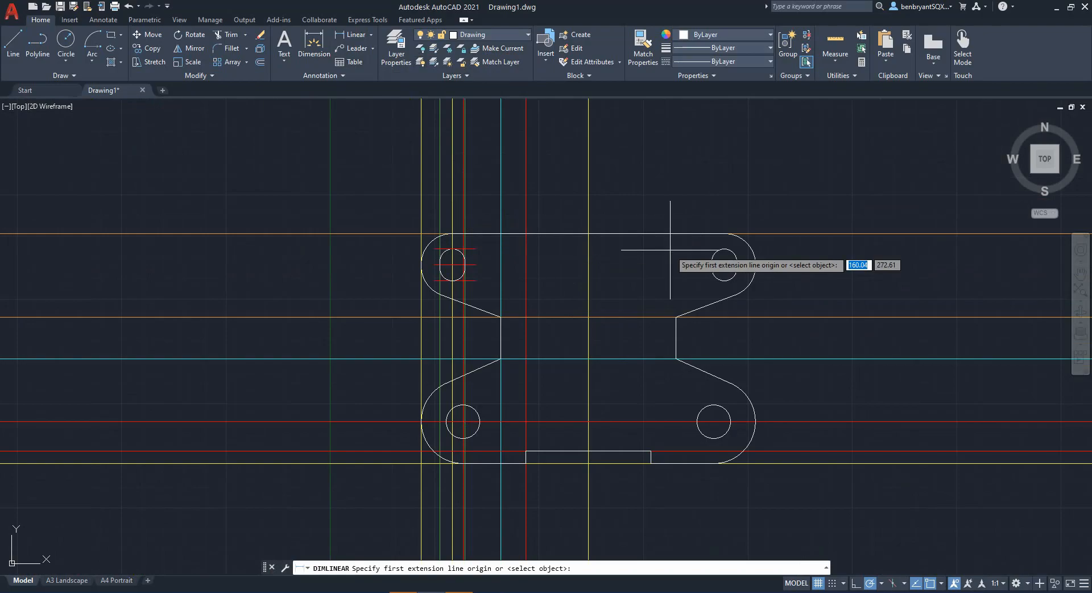
pyautogui.click(724, 234)
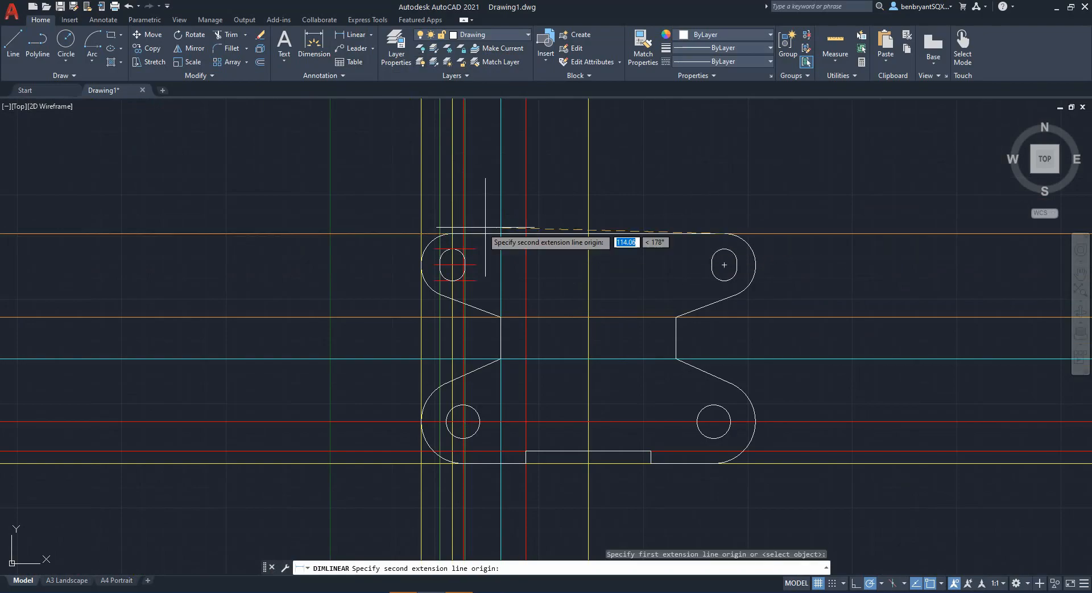
pyautogui.click(454, 233)
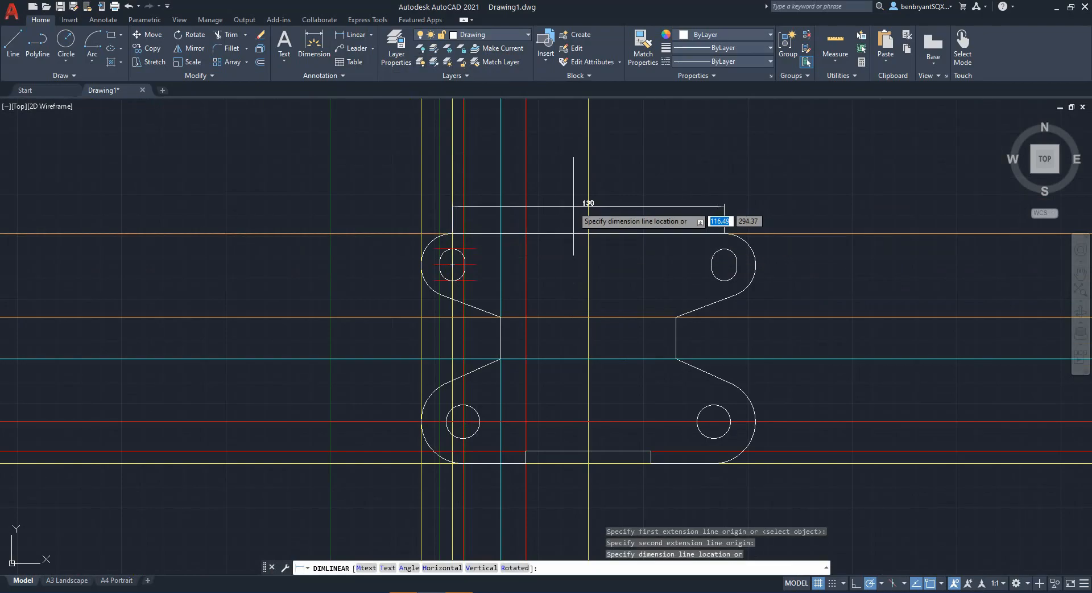
pyautogui.click(573, 206)
# Add a vertical linear dimension from the plate's bottom edge to the lower corner of the right-hand waist, placed right of the plate.
pyautogui.press('Return')
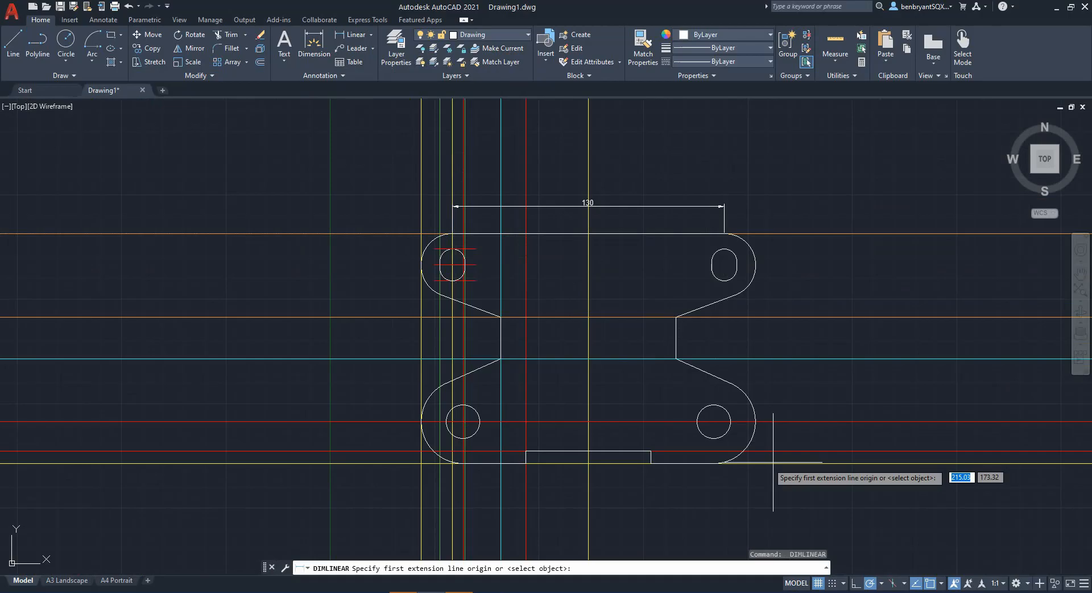
pyautogui.click(714, 462)
pyautogui.click(676, 358)
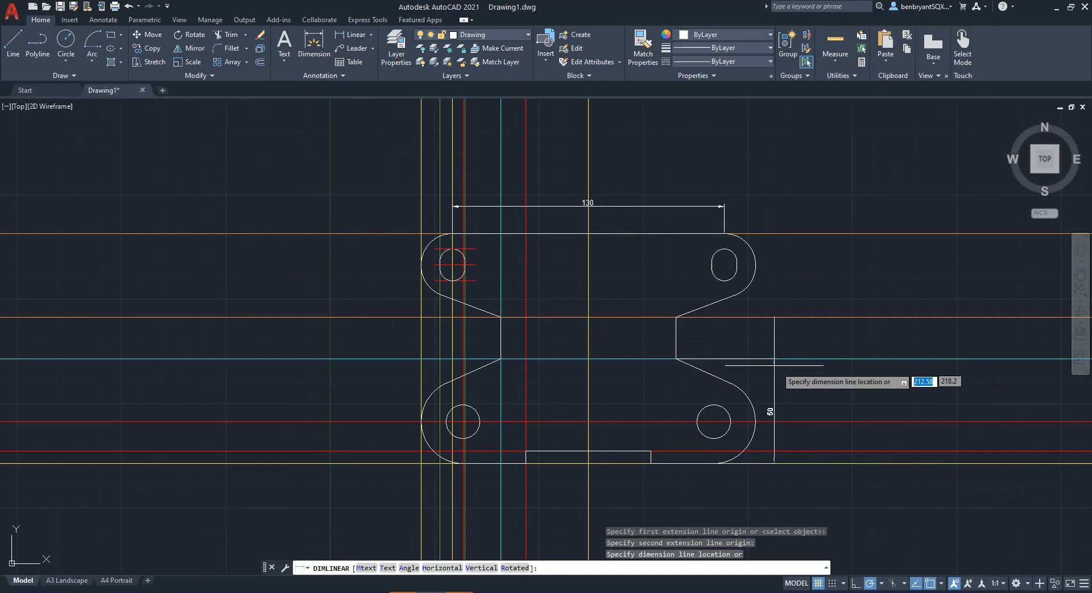
pyautogui.click(788, 370)
# Dimension the vertical edge of the right-hand waist, aligning the dimension line with the lower vertical dimension.
pyautogui.press('Return')
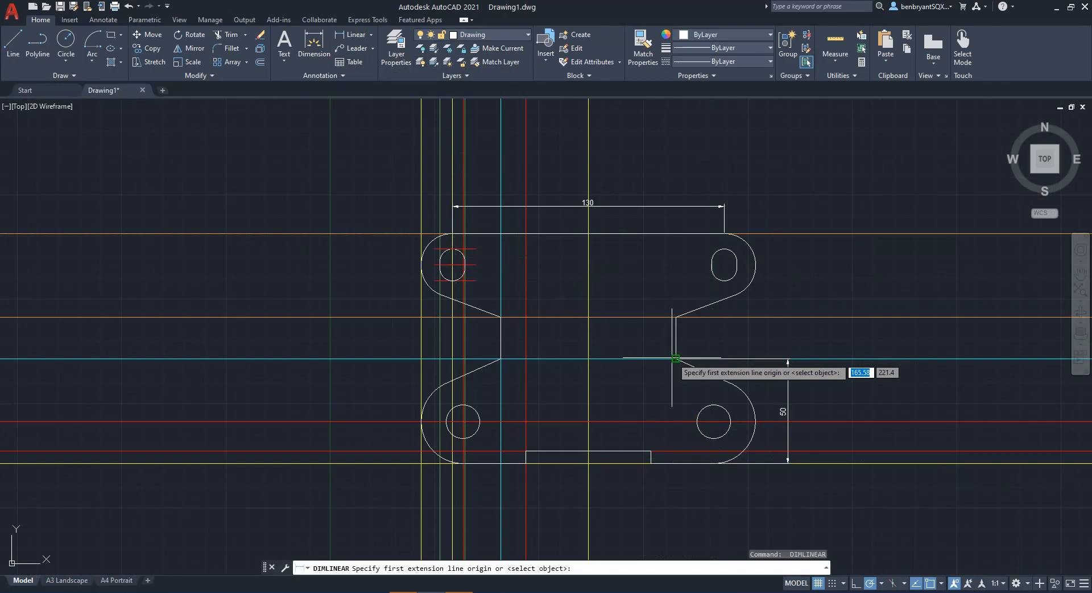
pyautogui.click(676, 358)
pyautogui.click(676, 317)
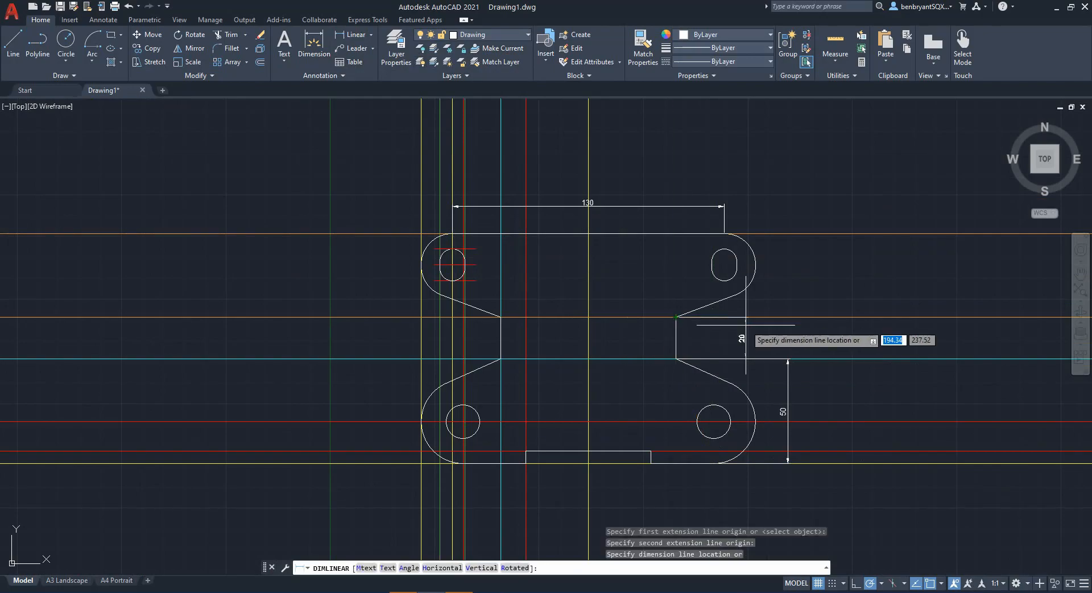
pyautogui.click(788, 361)
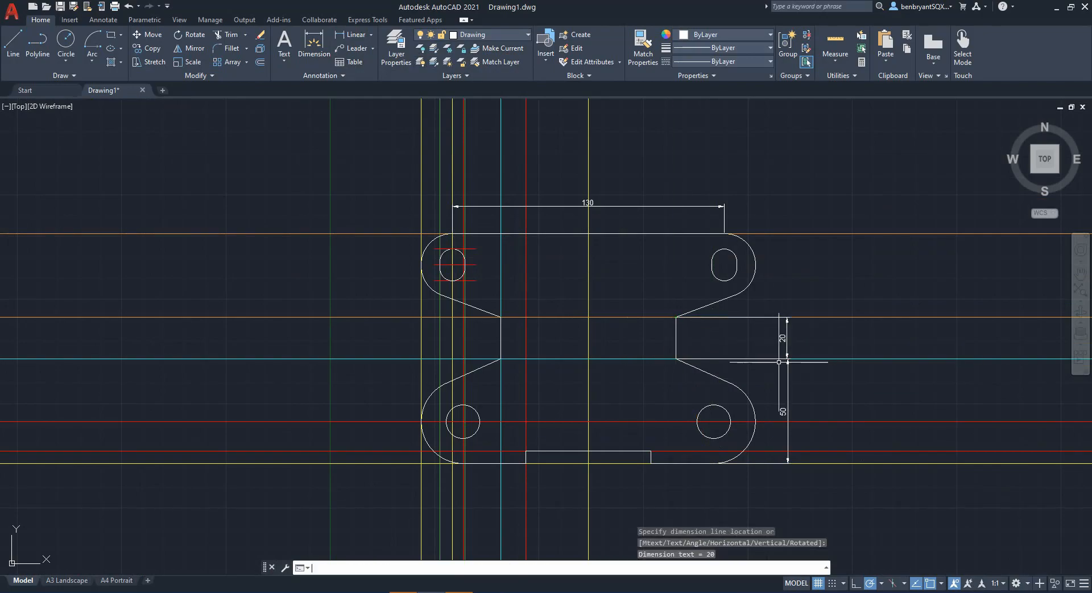
pyautogui.press('Return')
pyautogui.press('Return')
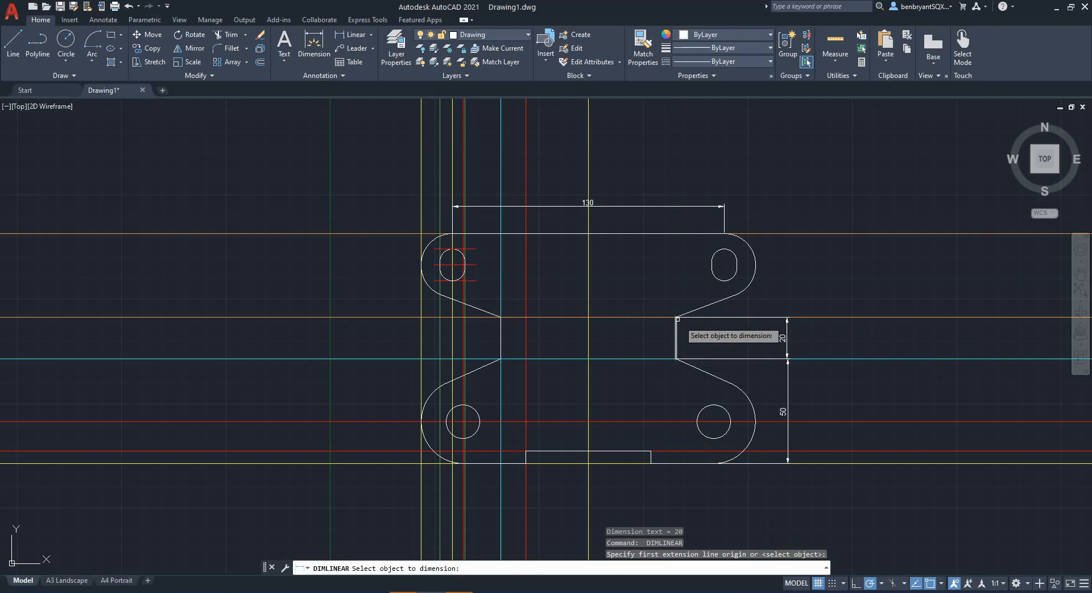
pyautogui.press('Escape')
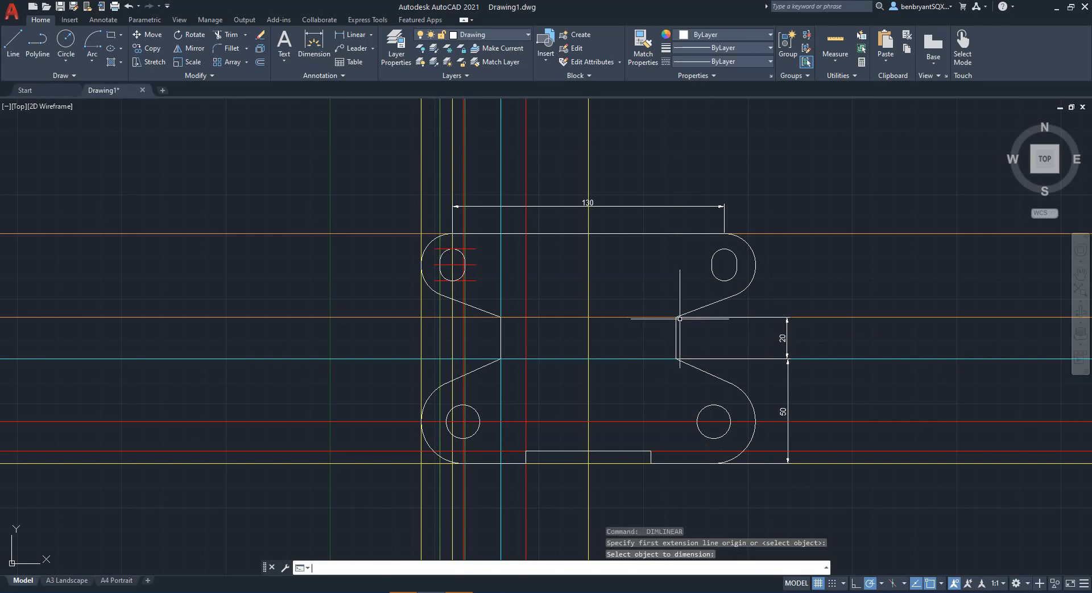
# Dimension the height from the right-hand waist's upper corner to the plate's top edge, in line with the other vertical dimensions.
pyautogui.click(353, 37)
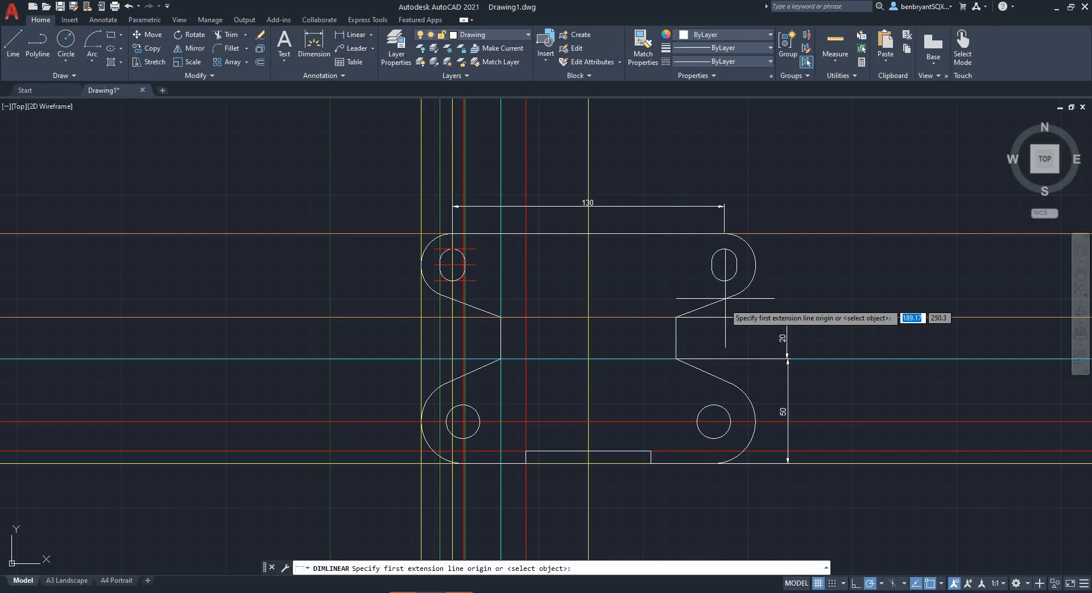
pyautogui.click(676, 316)
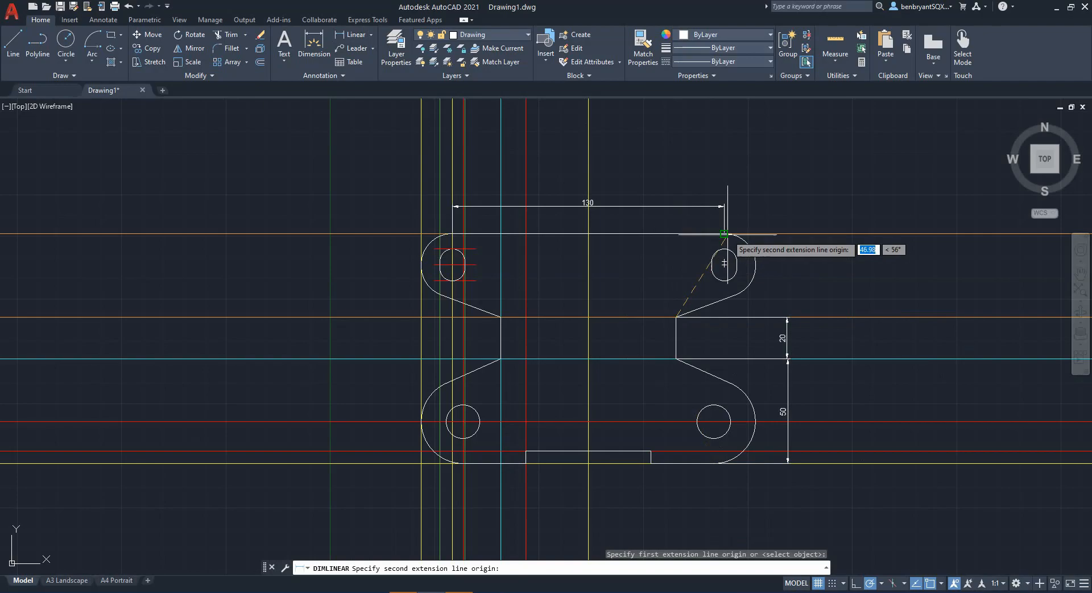
pyautogui.click(725, 233)
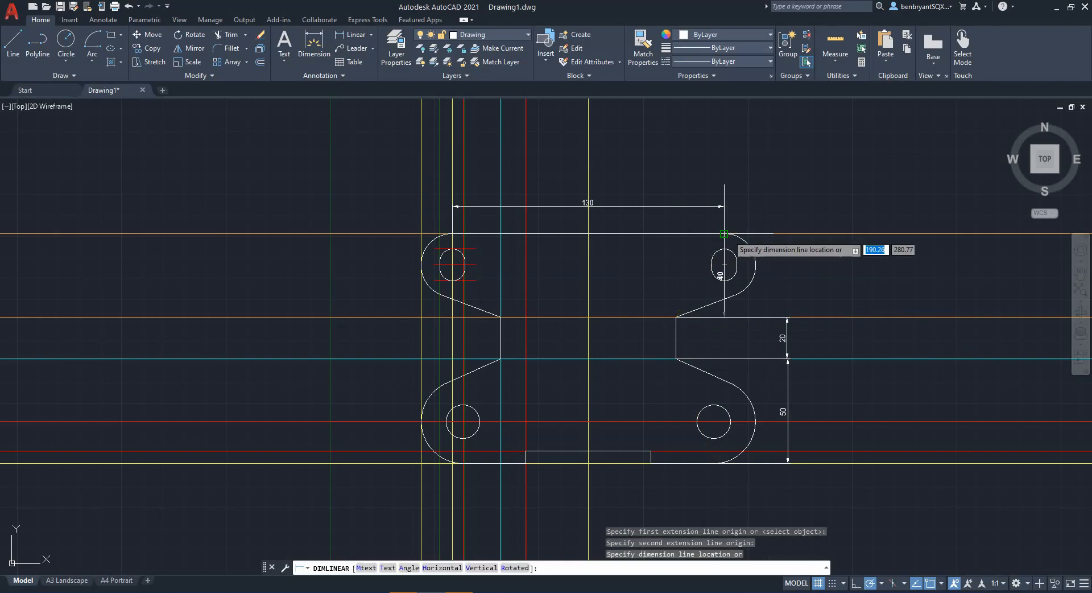
pyautogui.click(787, 313)
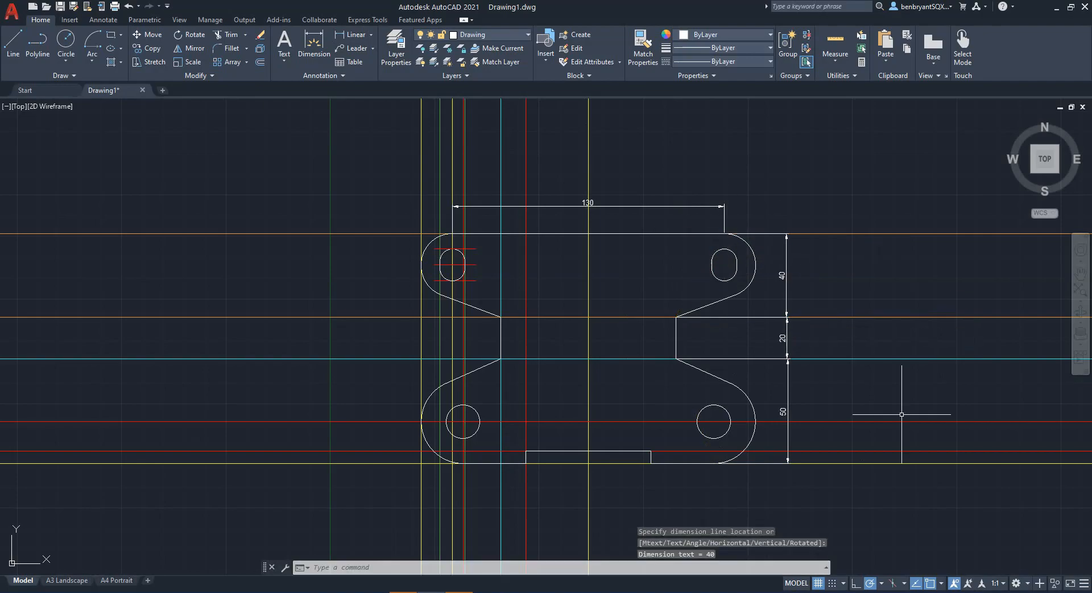
# Move the three vertical dimensions and the horizontal dimension above the plate to the Dims layer.
pyautogui.click(789, 403)
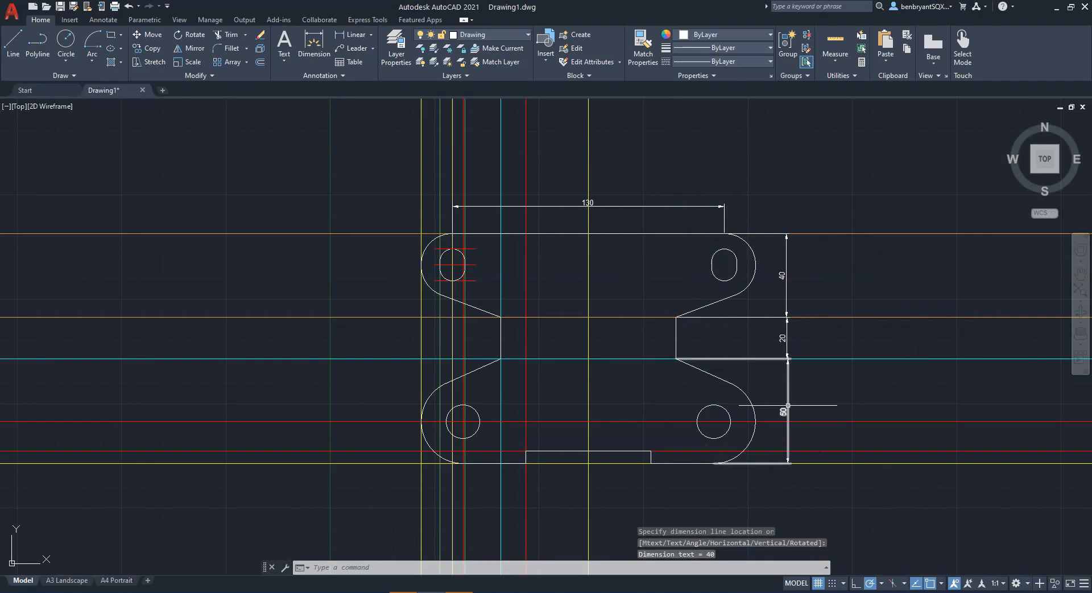
pyautogui.click(787, 329)
pyautogui.click(787, 288)
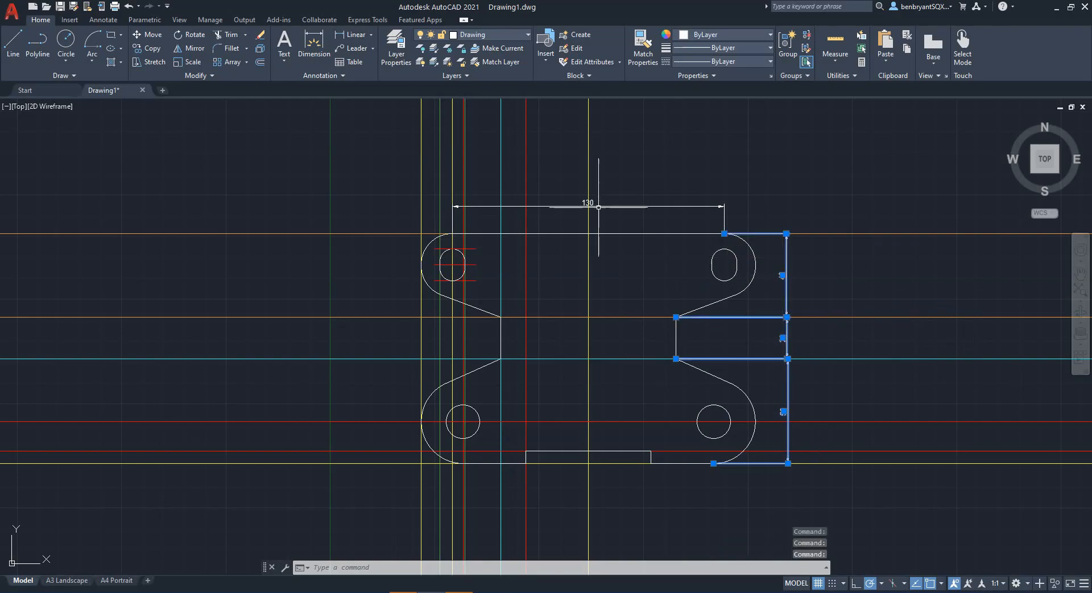
pyautogui.click(500, 36)
pyautogui.click(451, 102)
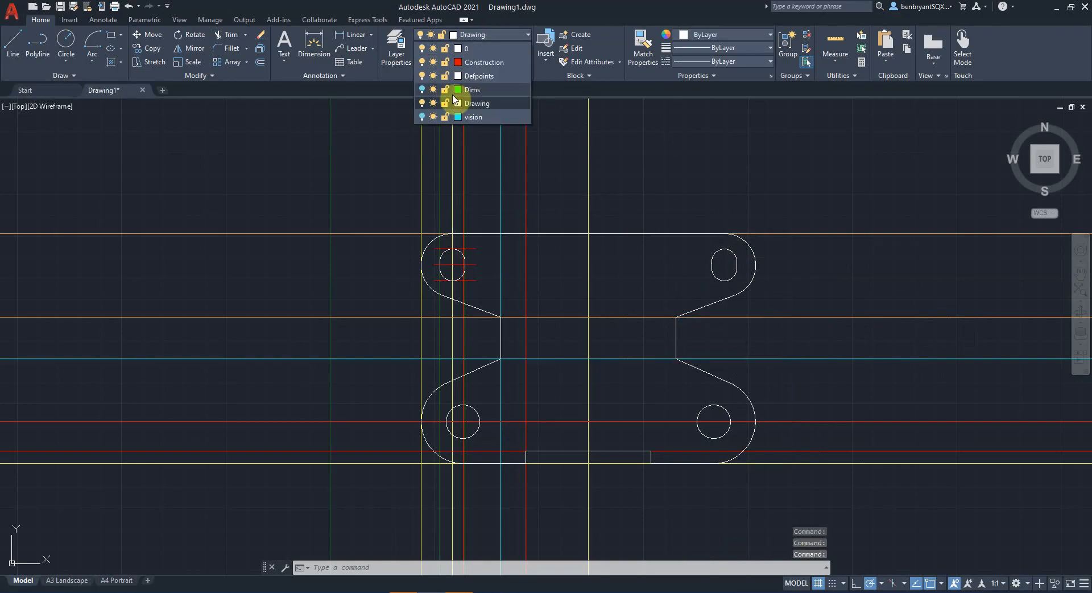
pyautogui.click(478, 93)
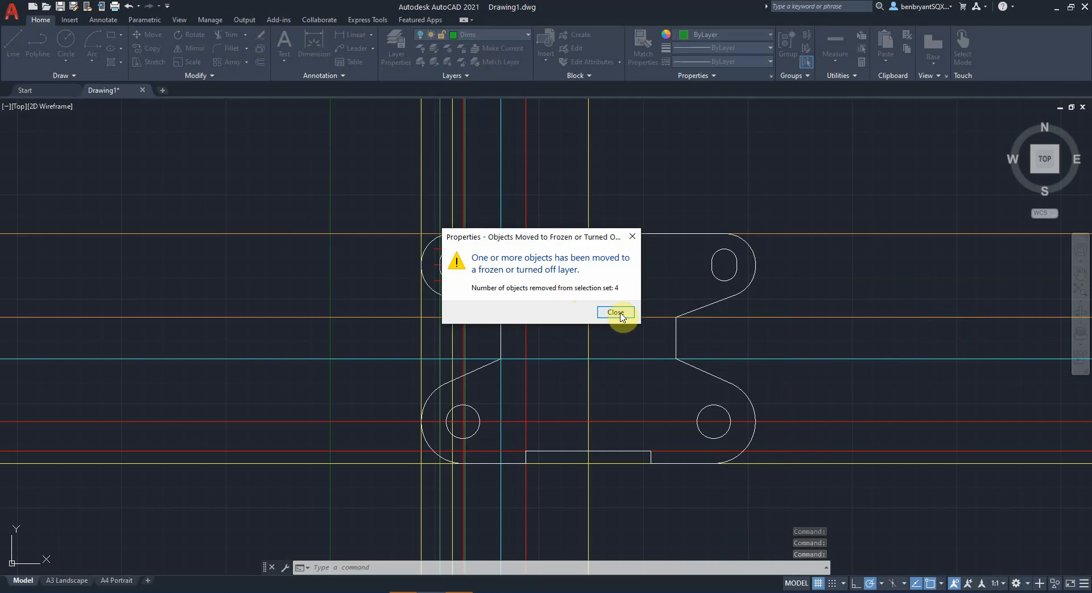
pyautogui.click(618, 313)
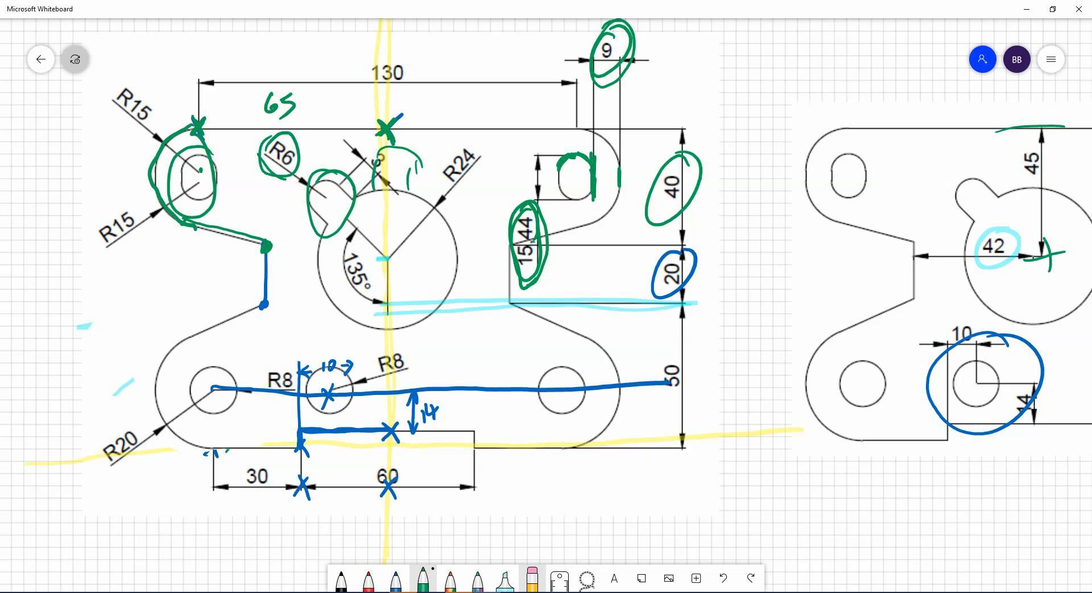
# Switch back to AutoCAD and offset the construction line along the plate's top edge downward by 45.
pyautogui.hotkey('alt', 'Tab')
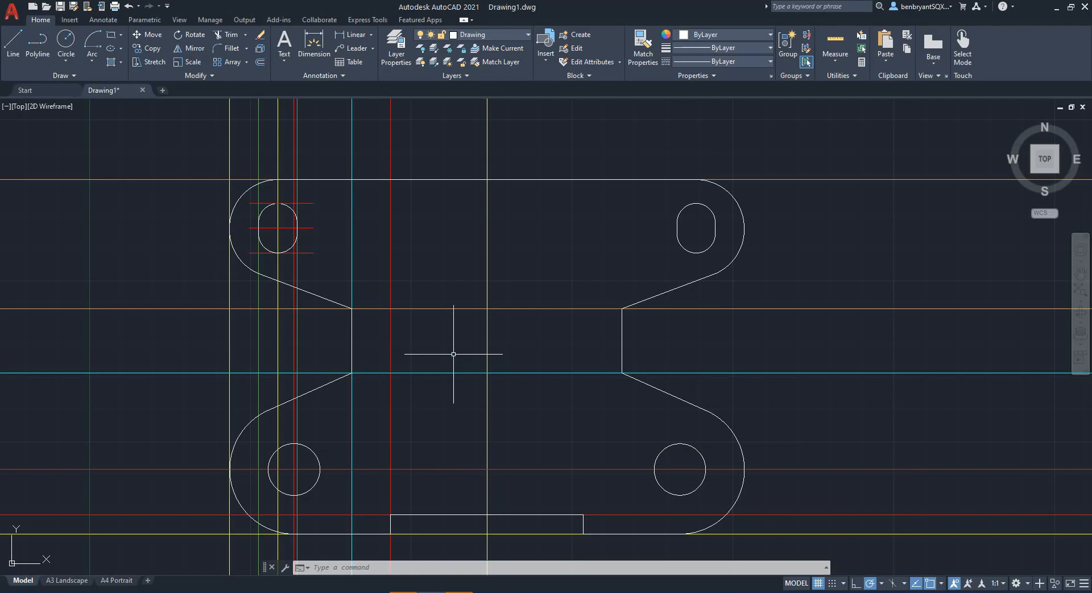
pyautogui.press('Return')
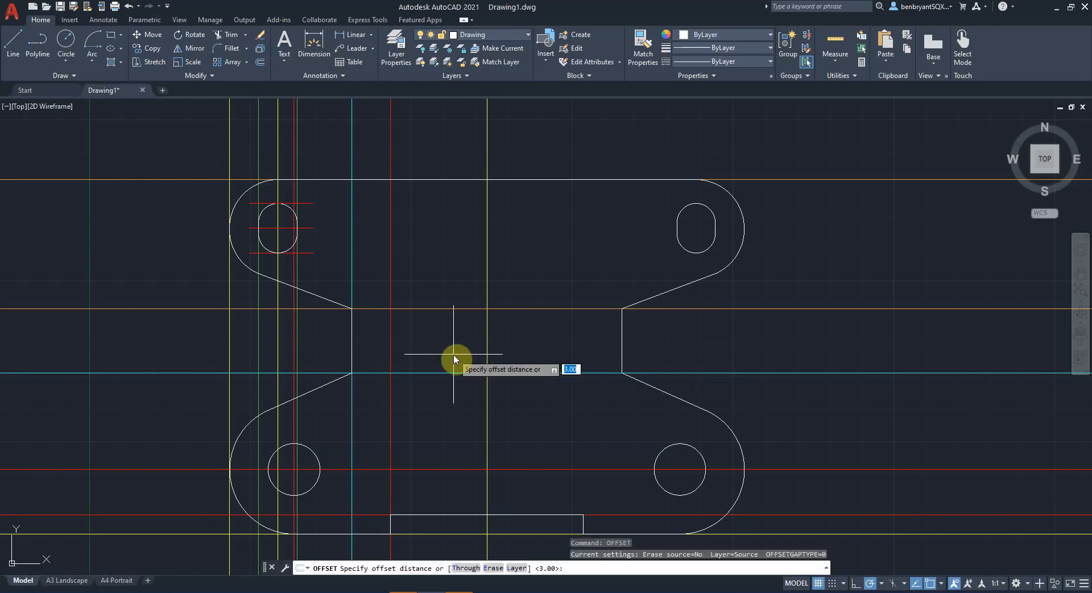
pyautogui.press('Return')
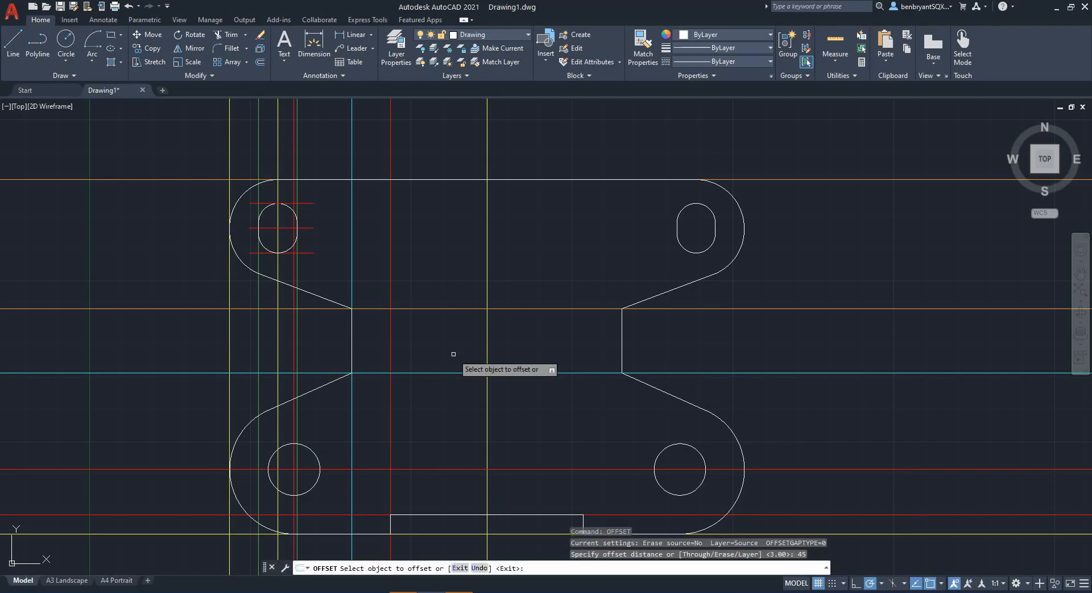
pyautogui.click(870, 179)
pyautogui.click(848, 251)
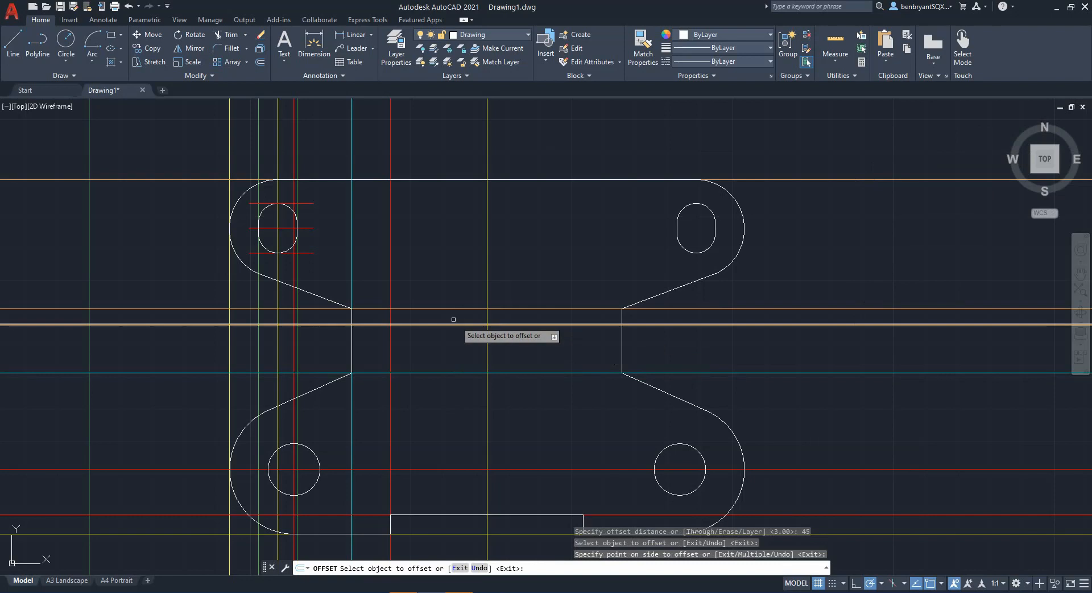
pyautogui.press('Escape')
# Change the colour of the new horizontal construction line between the waist corners to green.
pyautogui.click(524, 325)
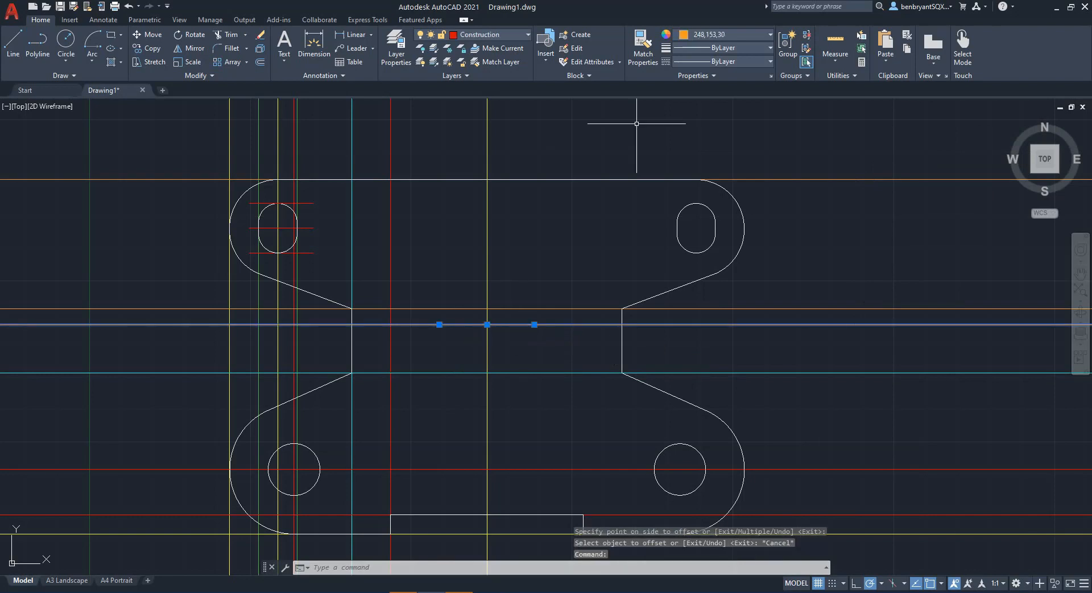
pyautogui.click(728, 34)
pyautogui.click(696, 150)
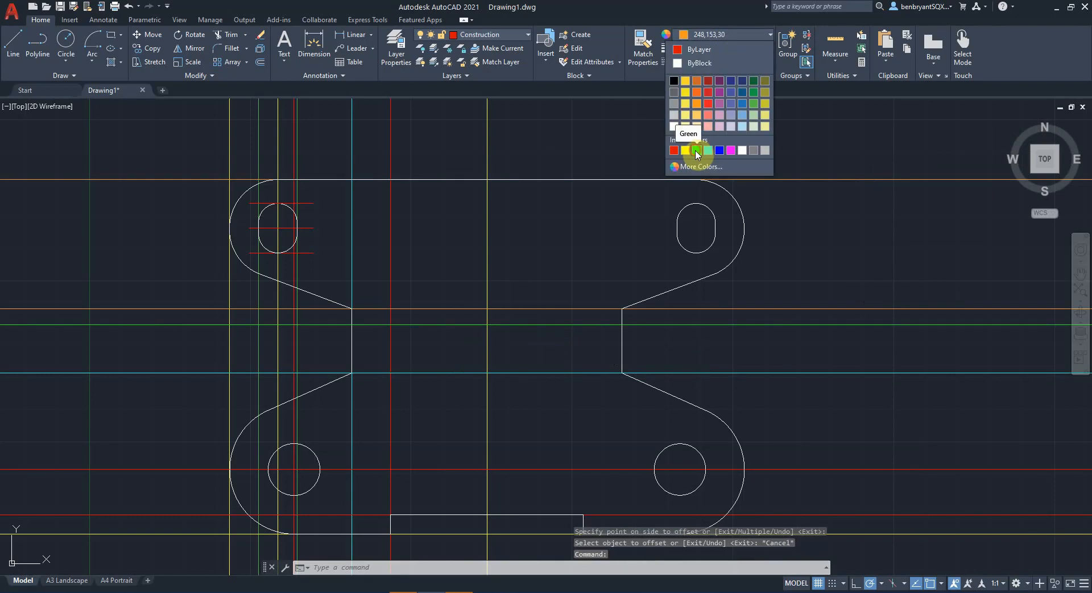
pyautogui.press('Escape')
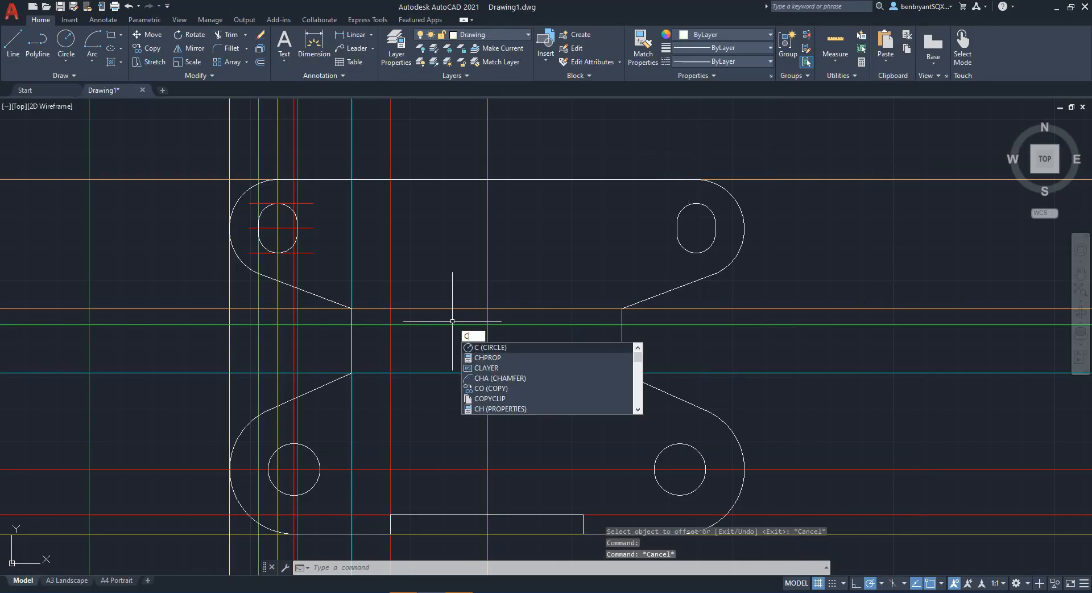
# Draw a circle of radius 24 centred where the green construction line crosses the plate's vertical centreline.
pyautogui.press('Return')
pyautogui.click(488, 325)
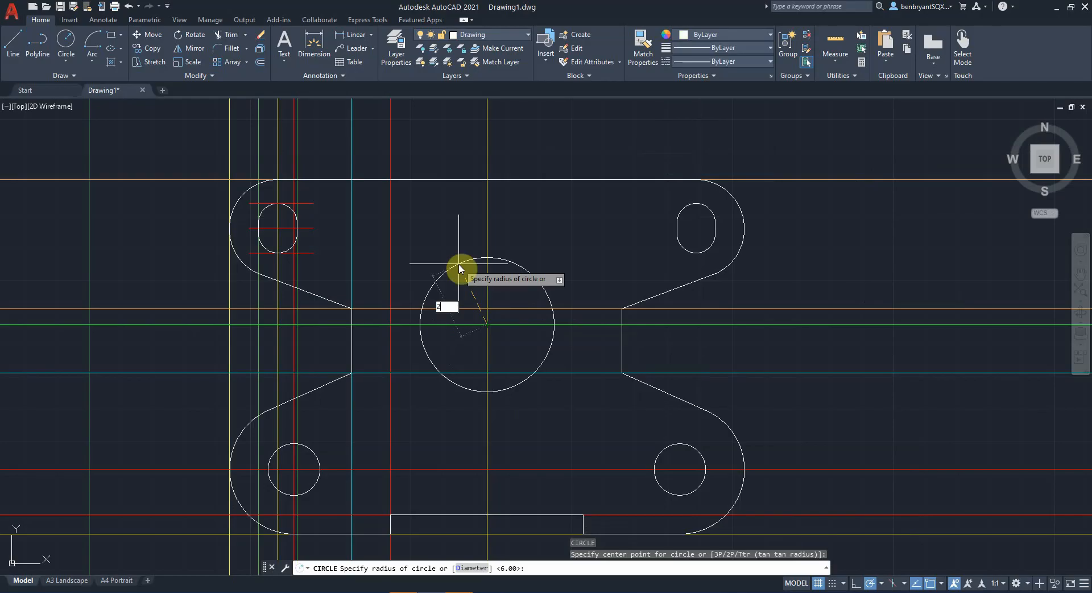
pyautogui.press('Return')
# Offset the plate's vertical centreline by 6 to both sides.
pyautogui.scroll(3, 466, 280)
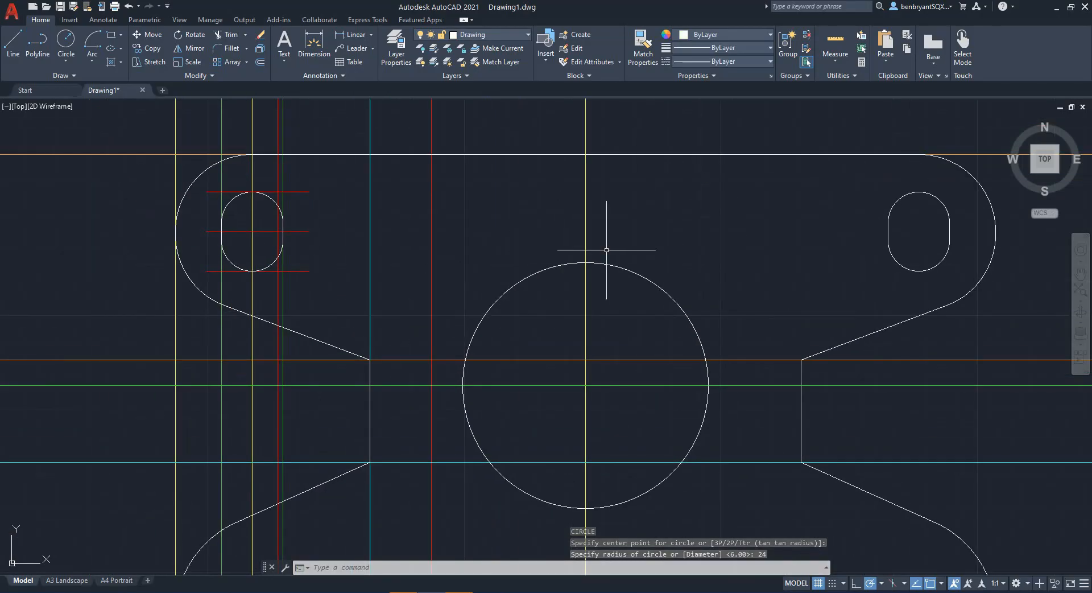
pyautogui.write('offset')
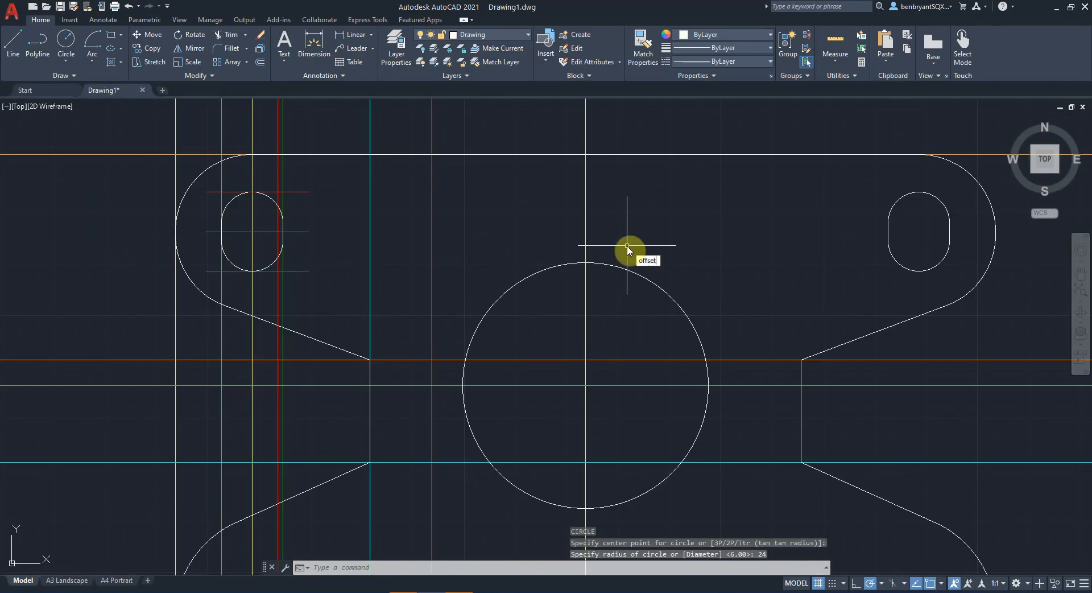
pyautogui.press('Return')
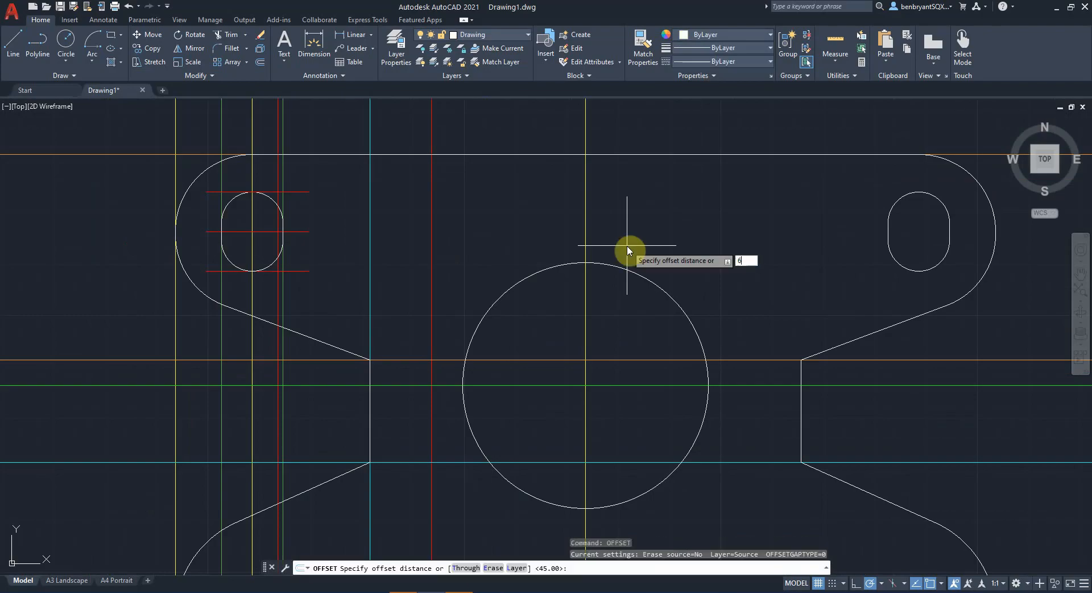
pyautogui.write('6')
pyautogui.press('Return')
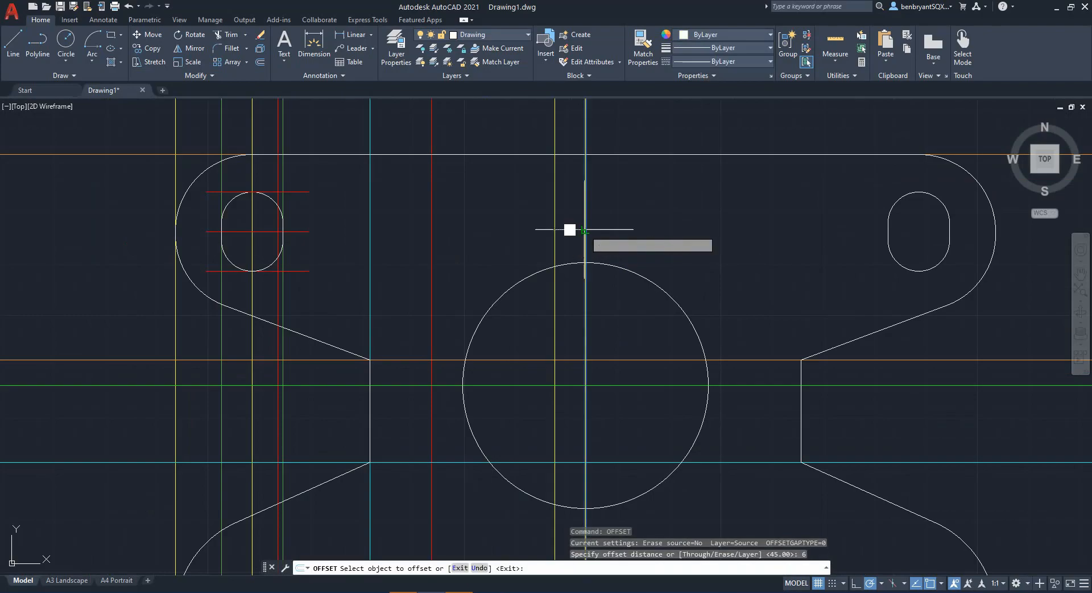
pyautogui.click(585, 230)
pyautogui.click(576, 234)
pyautogui.click(585, 228)
pyautogui.click(614, 226)
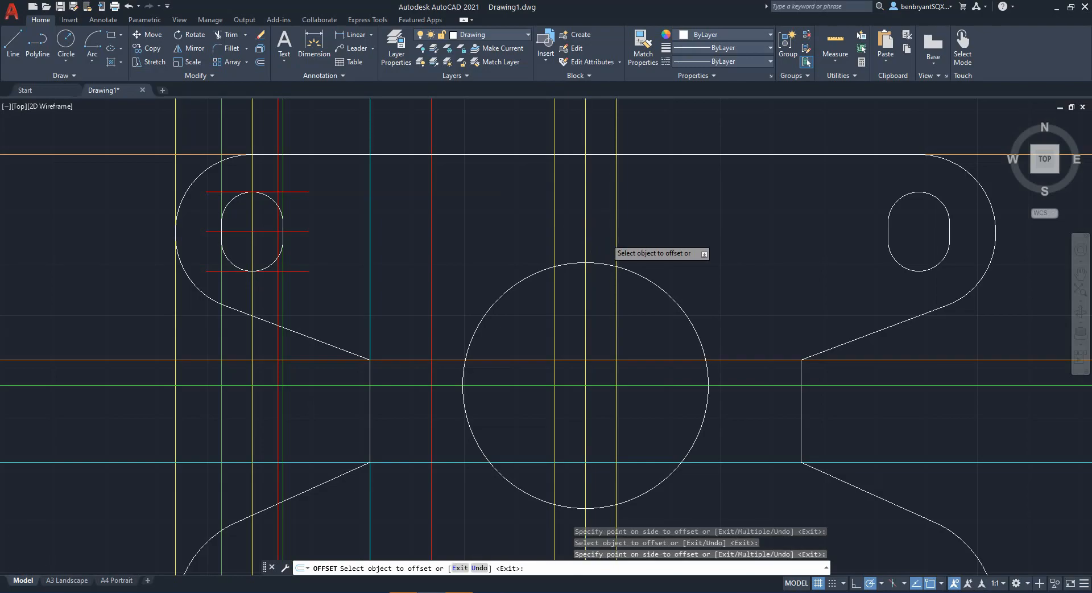
# Check the dimensions of the R6 tab above the central circle on the Microsoft Whiteboard reference, and return to AutoCAD.
pyautogui.scroll(5, 610, 238)
pyautogui.moveTo(537, 366); pyautogui.dragTo(554, 392, button='middle')
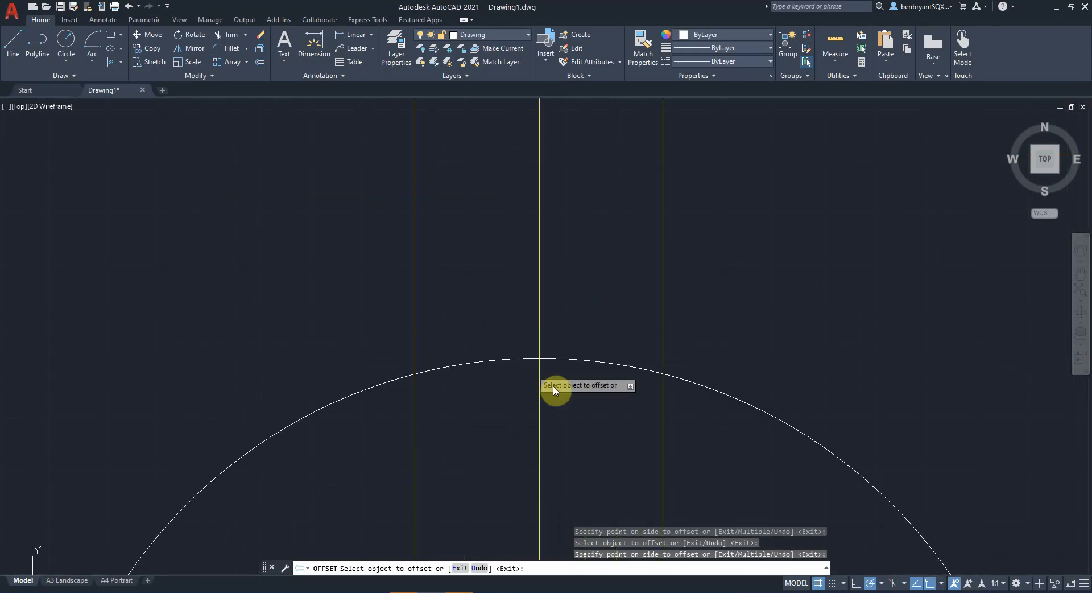
pyautogui.hotkey('alt', 'Tab')
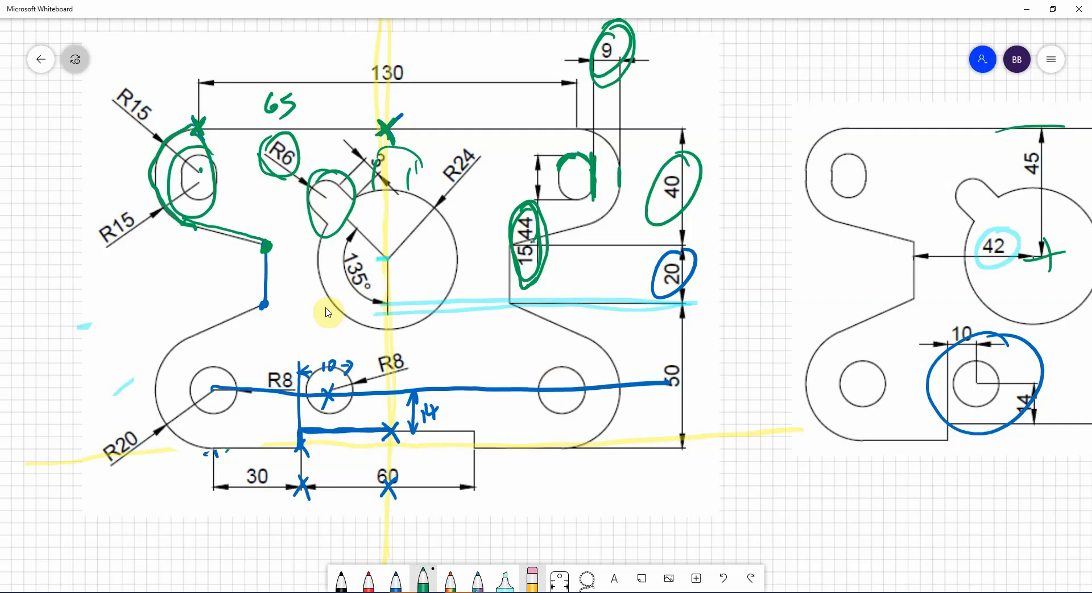
pyautogui.click(375, 166)
pyautogui.press('Delete')
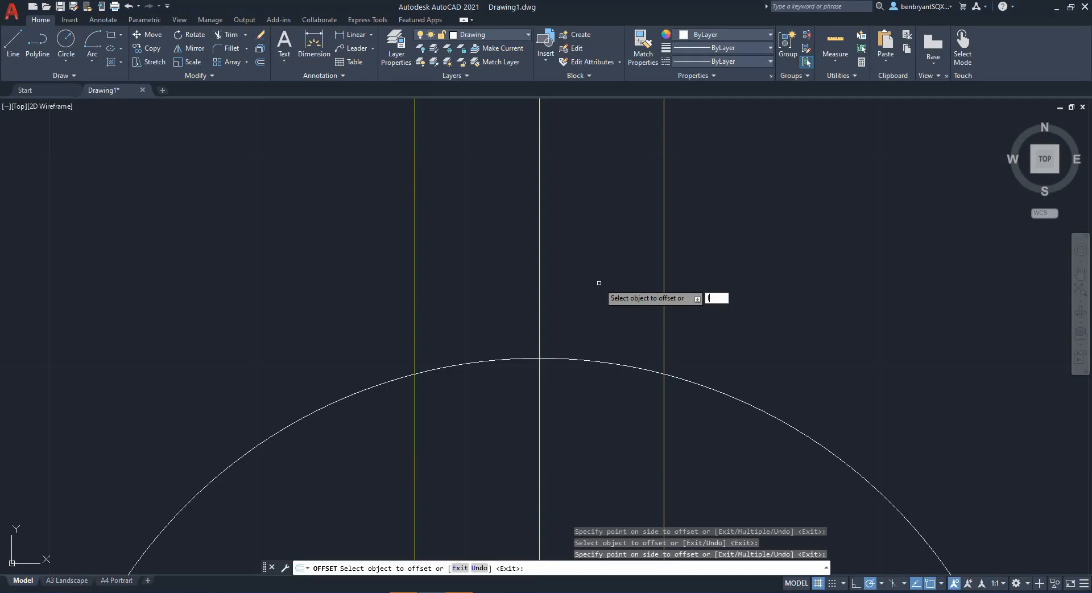
pyautogui.press('Escape')
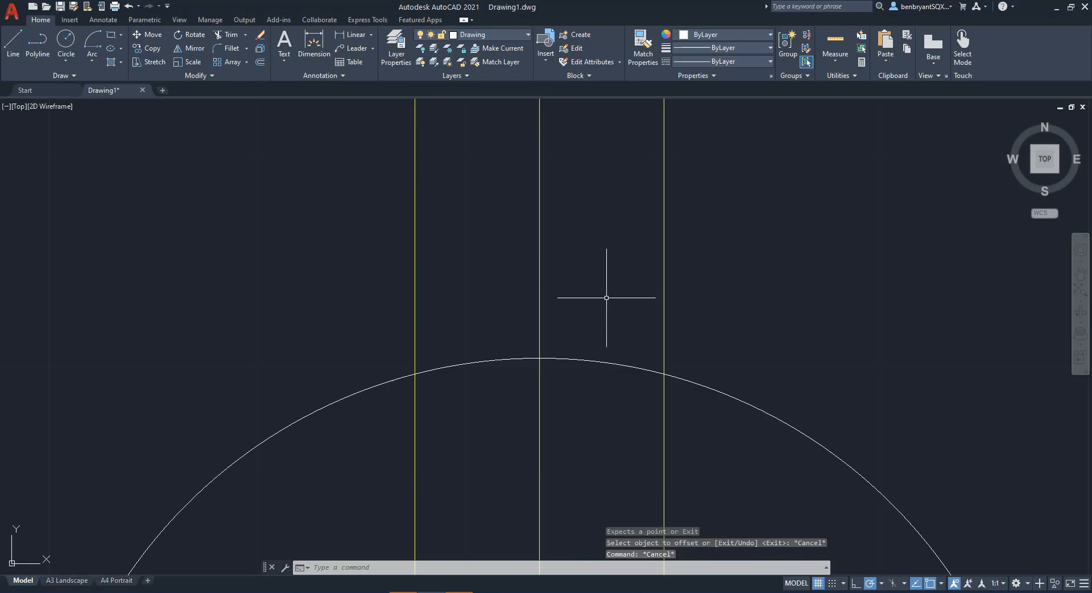
# Draw a vertical line 3 long upward from the intersection of the right offset line and the large circle.
pyautogui.press('Return')
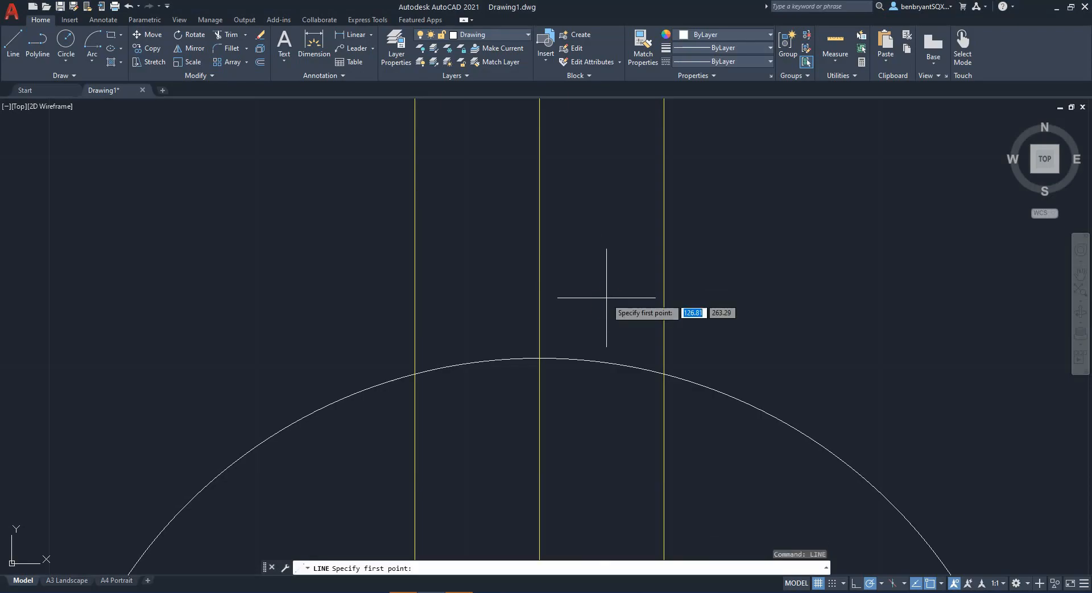
pyautogui.click(664, 375)
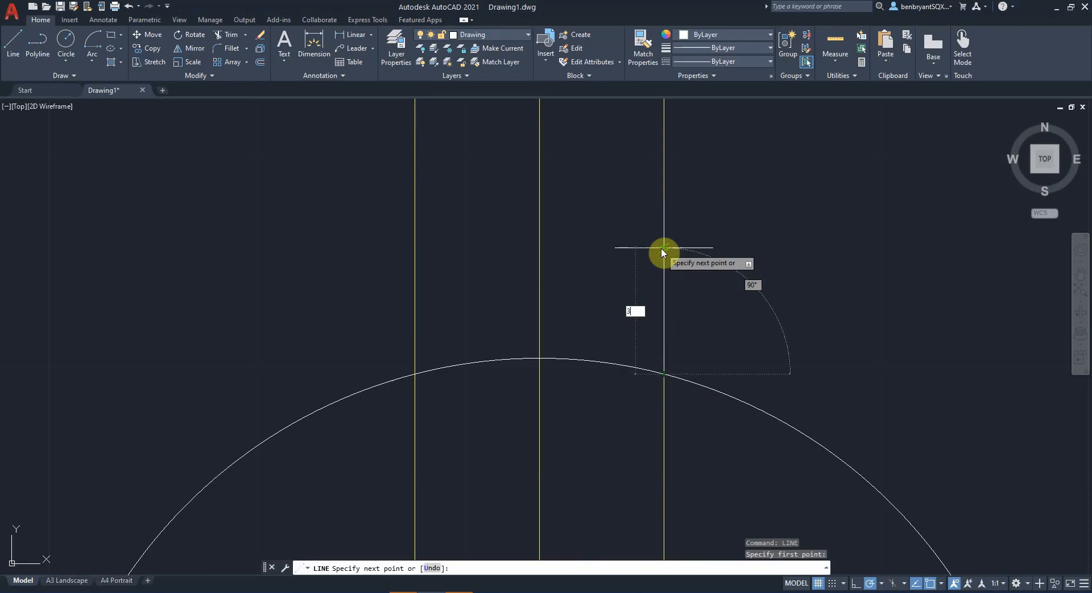
pyautogui.write('3')
pyautogui.press('Return')
pyautogui.press('Return')
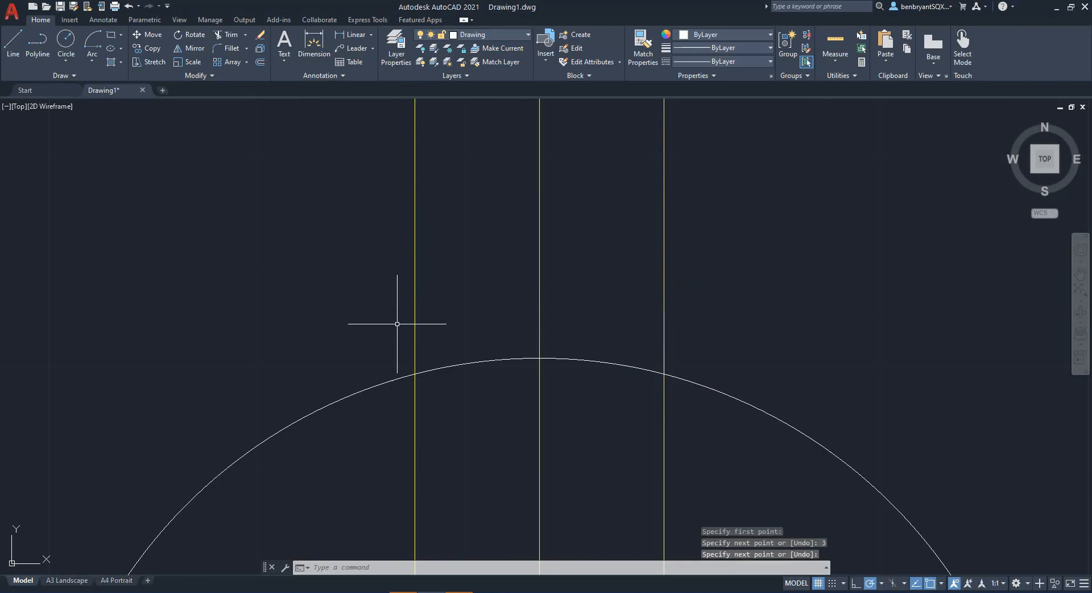
# Draw a vertical line 3 long upward from the left offset line's intersection with the circle and connect it to the right line's upper end.
pyautogui.press('Return')
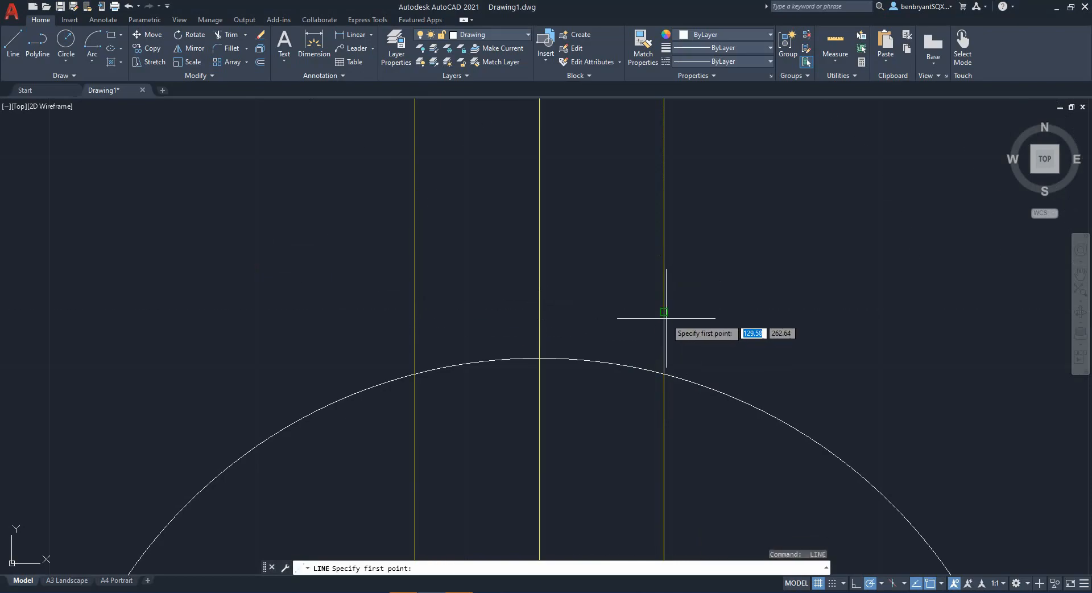
pyautogui.click(415, 374)
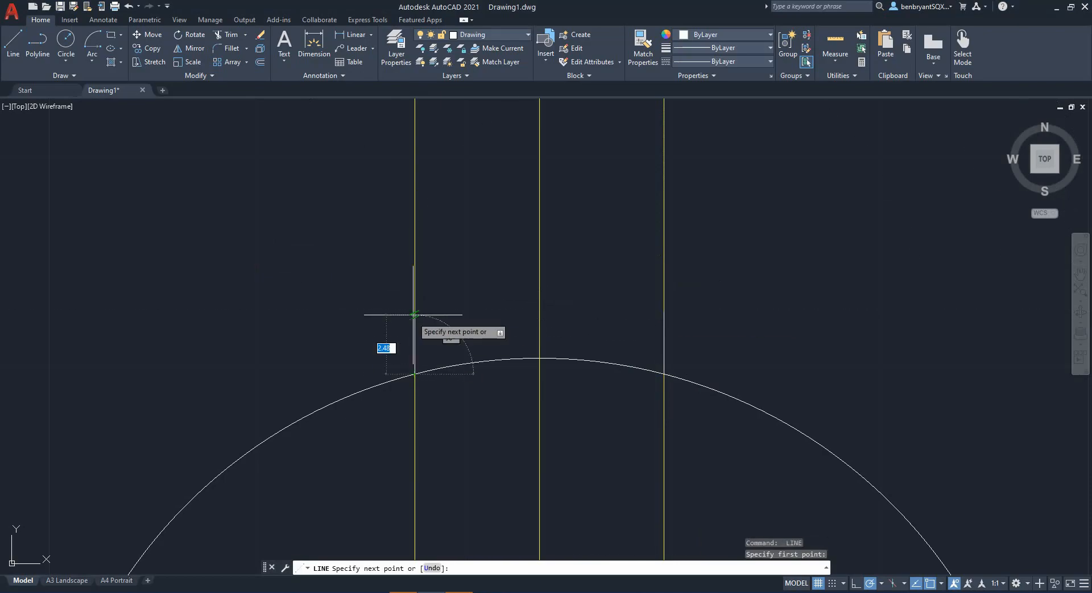
pyautogui.press('Return')
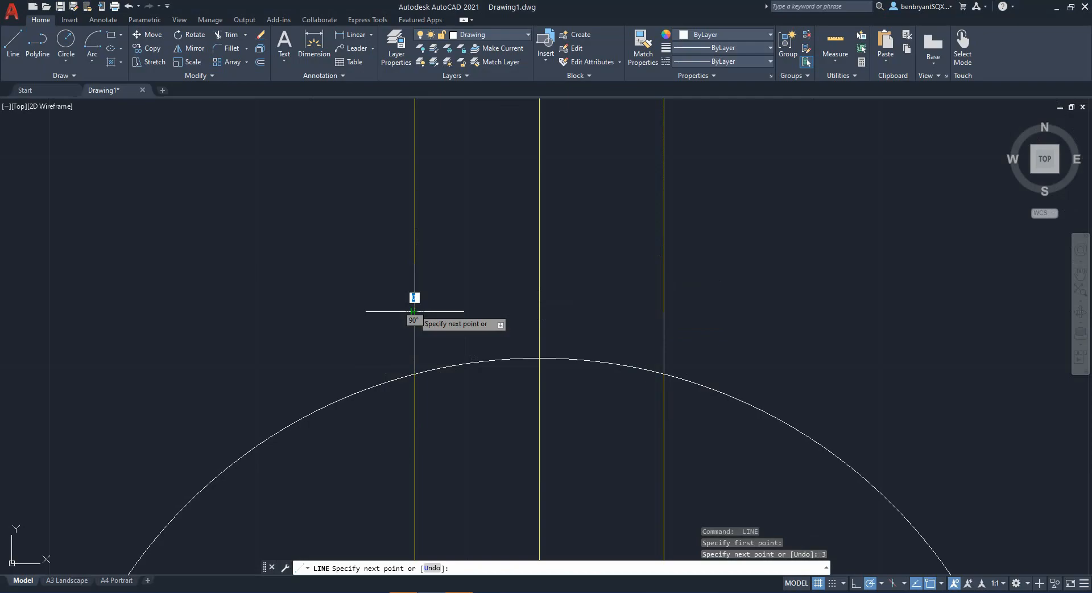
pyautogui.click(666, 310)
pyautogui.press('Escape')
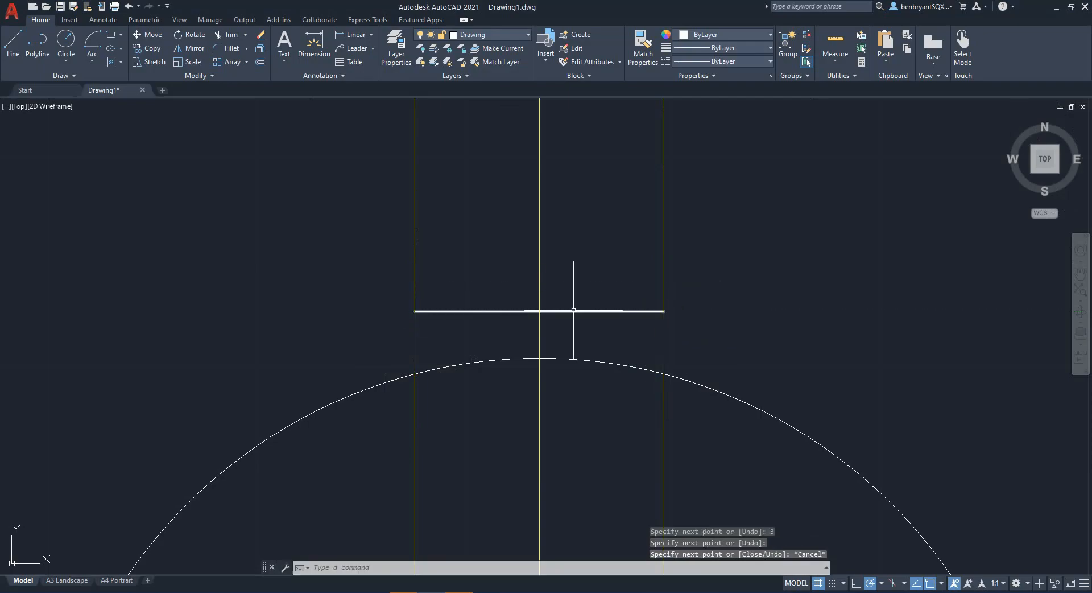
# Move the horizontal line joining the two short vertical lines to the Construction layer.
pyautogui.click(573, 311)
pyautogui.click(488, 35)
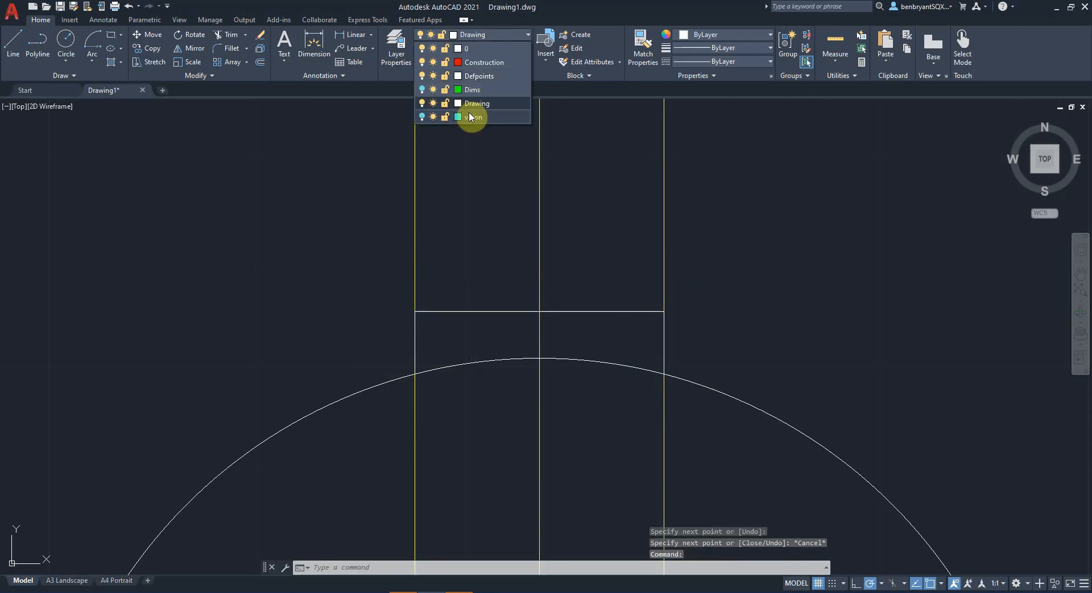
pyautogui.click(481, 66)
pyautogui.press('Escape')
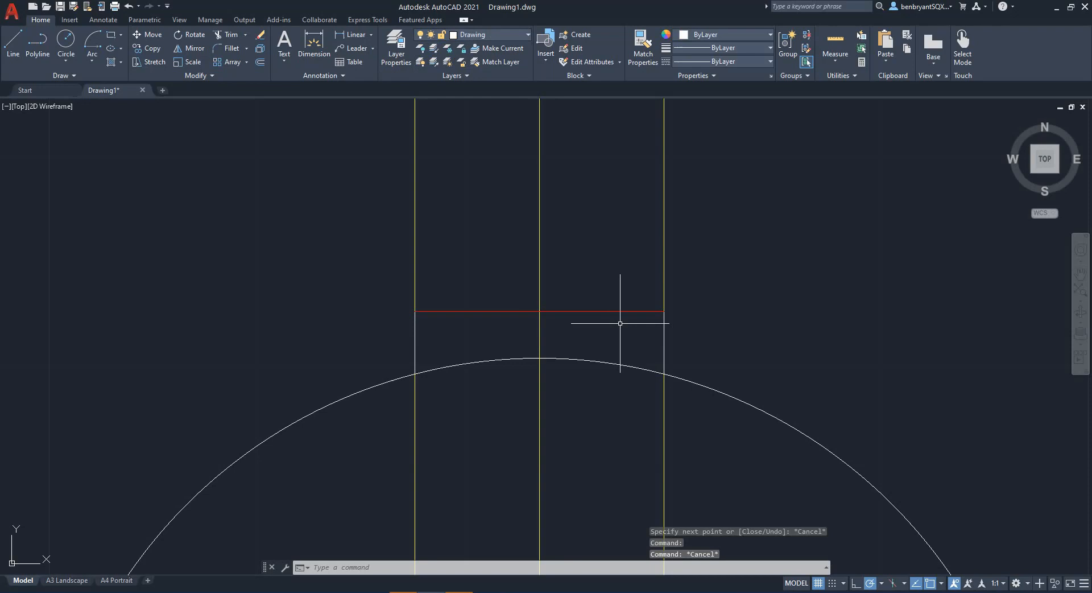
# Draw a circle of radius 6 centred on the midpoint of the horizontal connecting line.
pyautogui.write('cir')
pyautogui.press('Return')
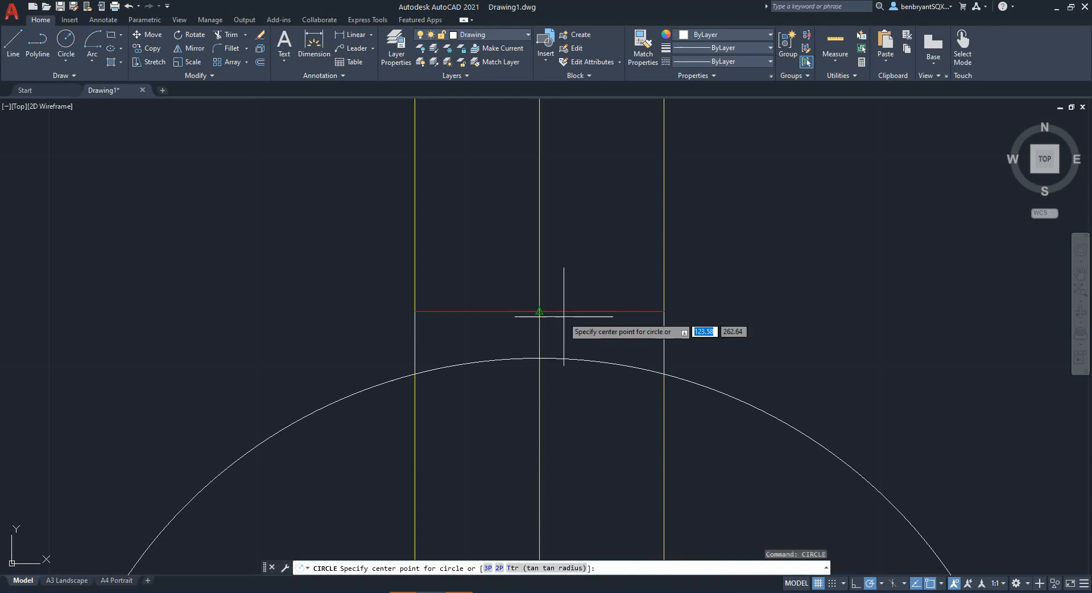
pyautogui.click(541, 312)
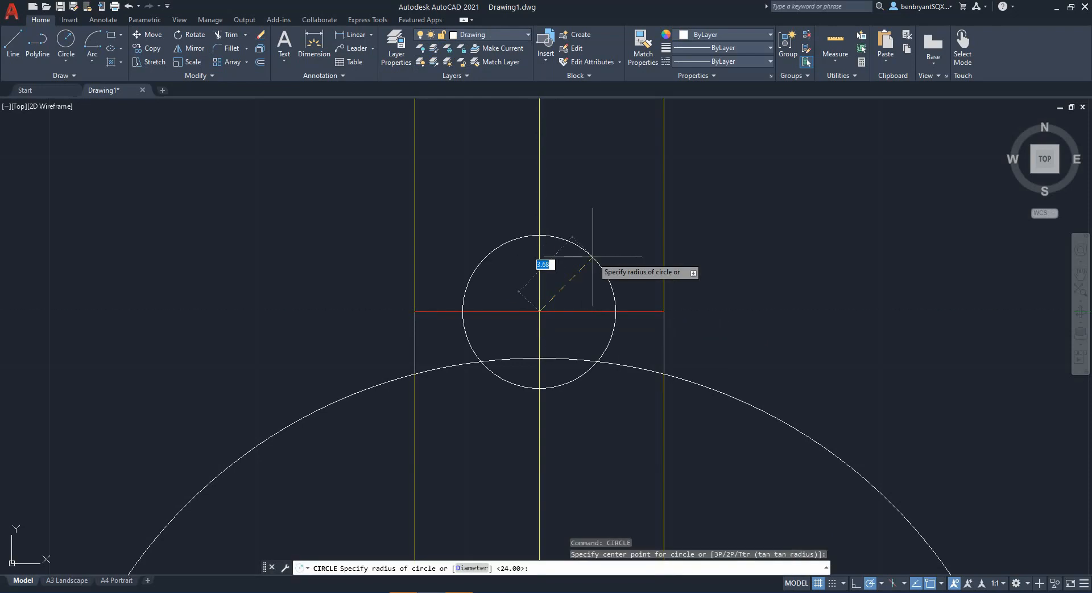
pyautogui.press('Return')
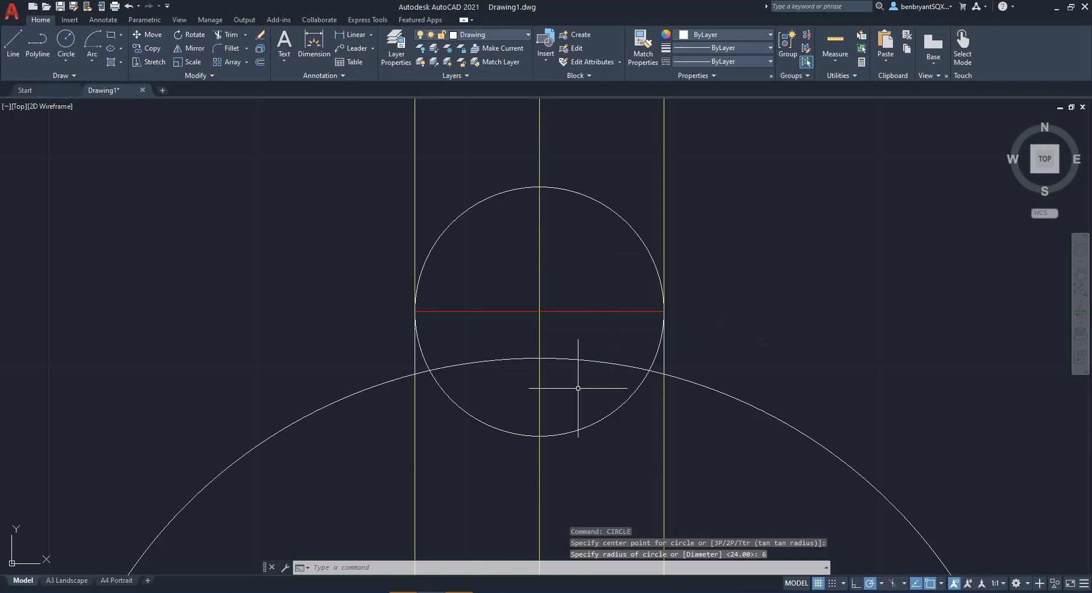
# Trim away the lower half of the radius 6 circle below the short vertical lines, leaving the tab's rounded top.
pyautogui.write('tri')
pyautogui.press('Return')
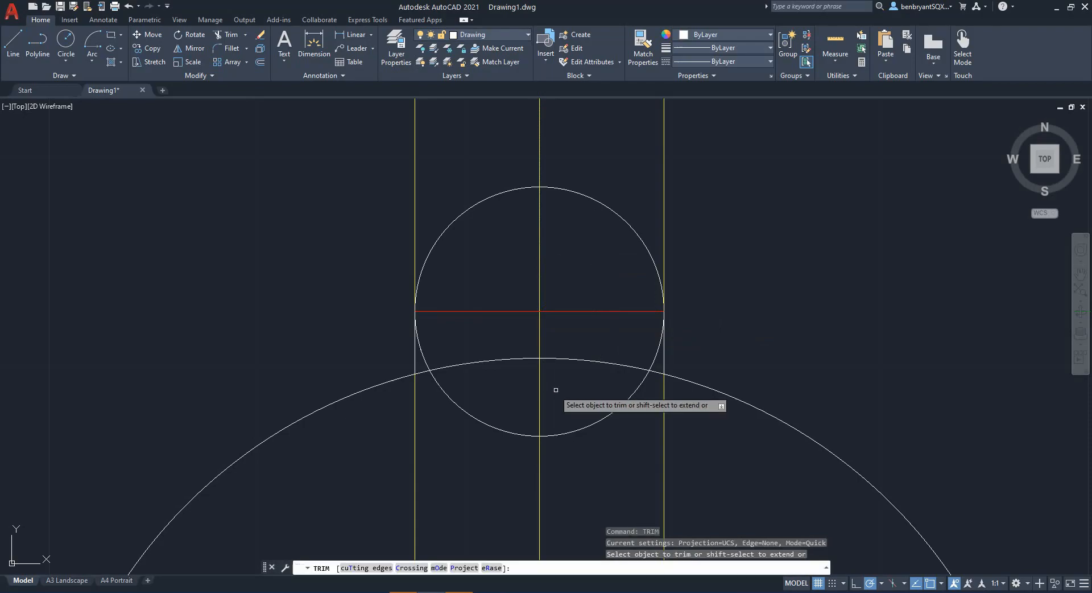
pyautogui.click(425, 358)
pyautogui.click(485, 420)
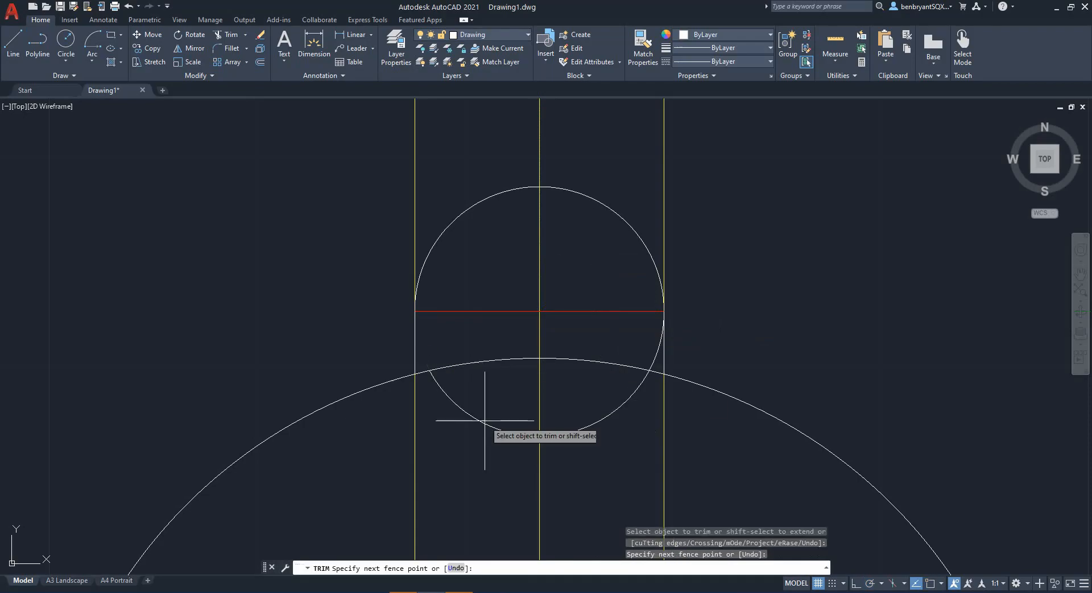
pyautogui.click(485, 420)
pyautogui.click(505, 431)
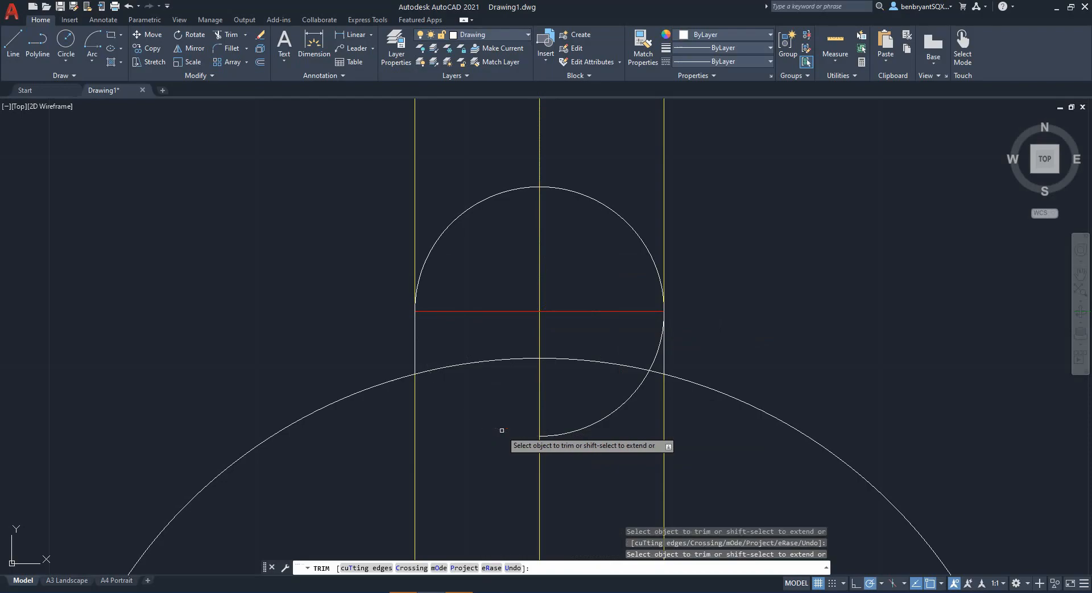
pyautogui.click(626, 401)
pyautogui.click(651, 363)
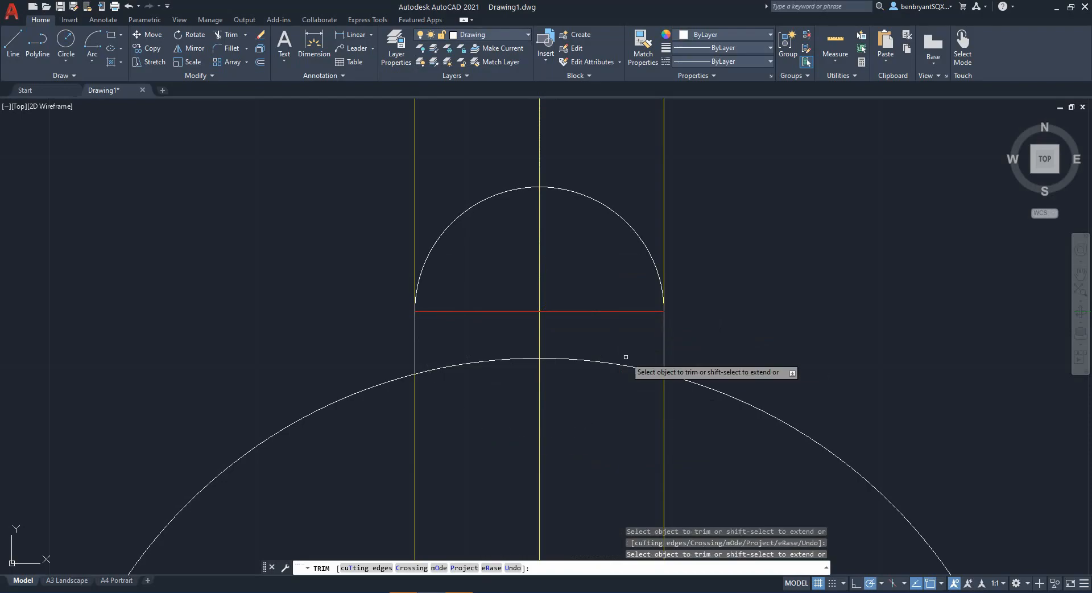
# Turn off the Construction layer and trim the large circle's arc between the tab's two vertical sides.
pyautogui.click(496, 29)
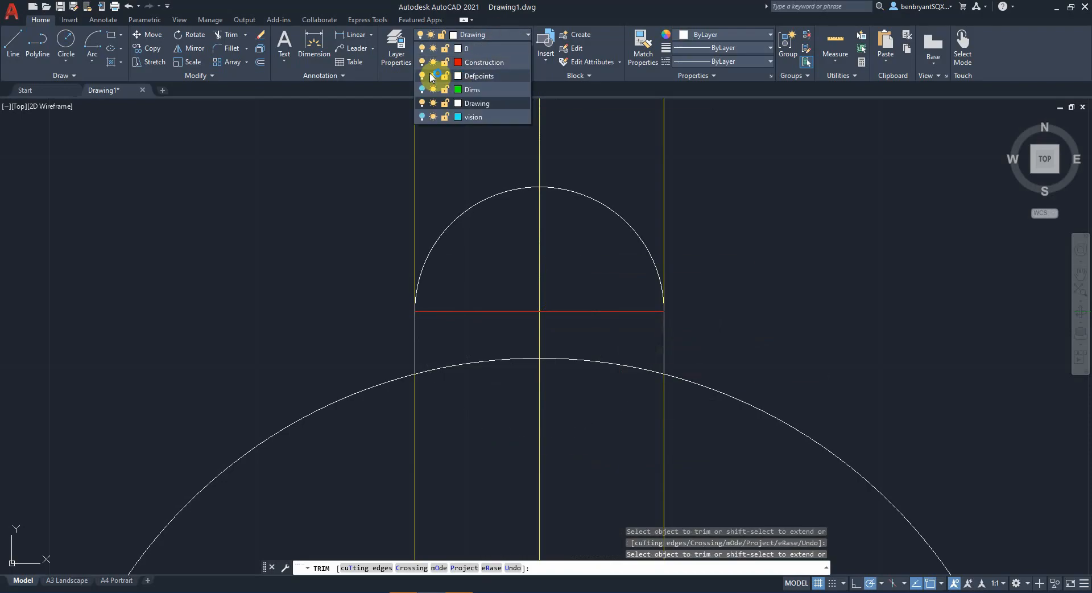
pyautogui.click(422, 62)
pyautogui.scroll(-5, 734, 273)
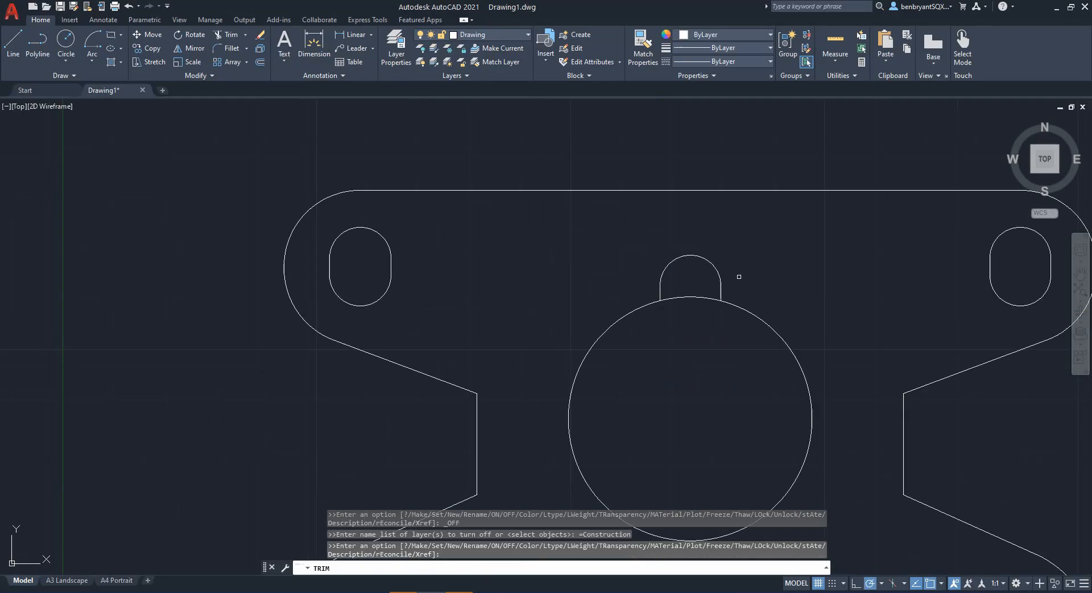
pyautogui.click(578, 246)
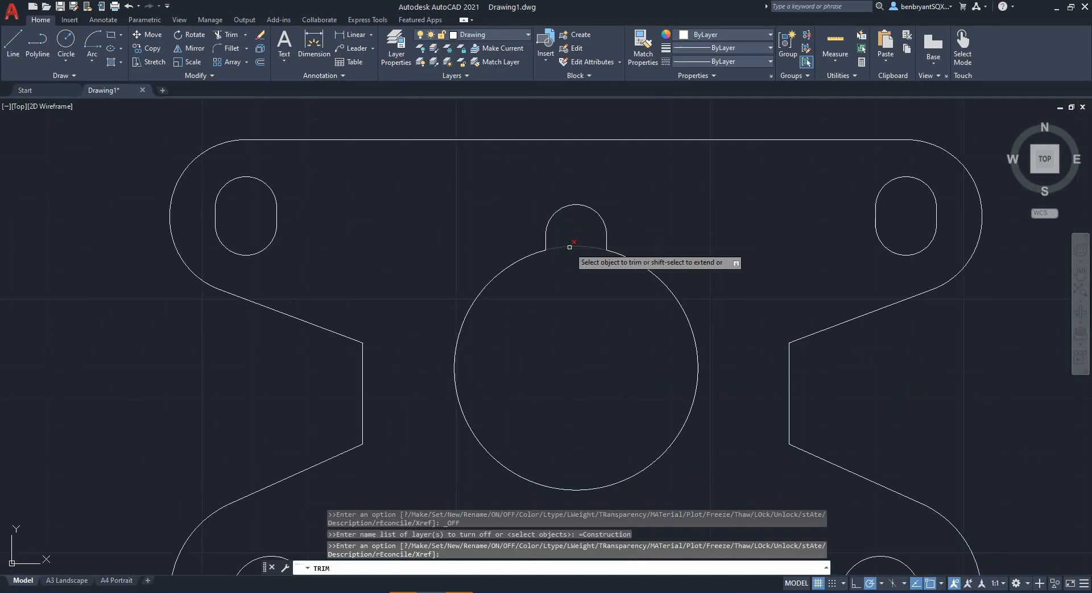
pyautogui.press('Return')
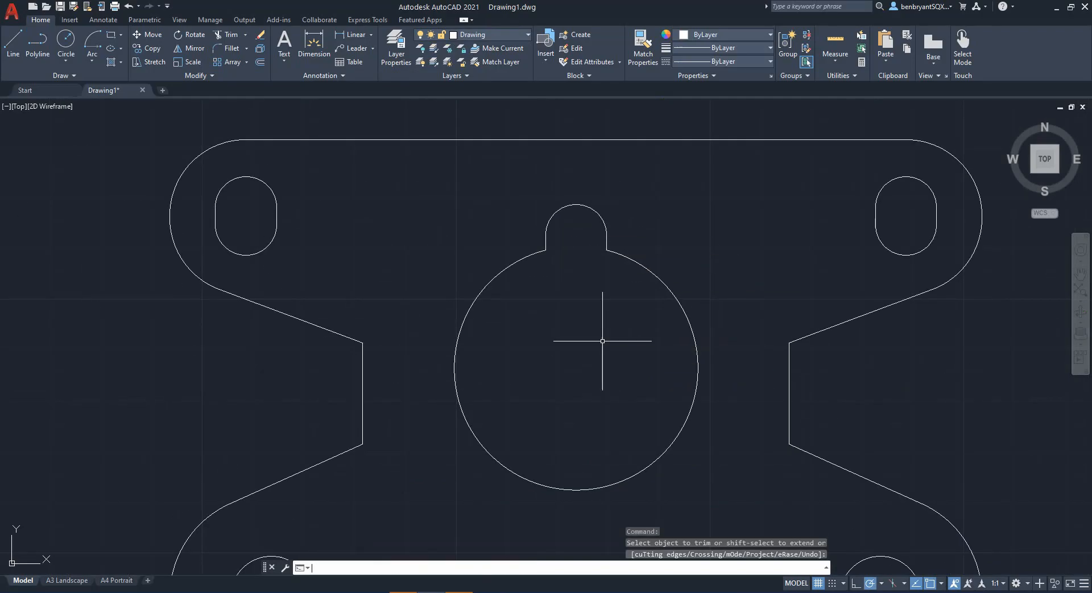
# Turn the Construction layer back on.
pyautogui.click(484, 34)
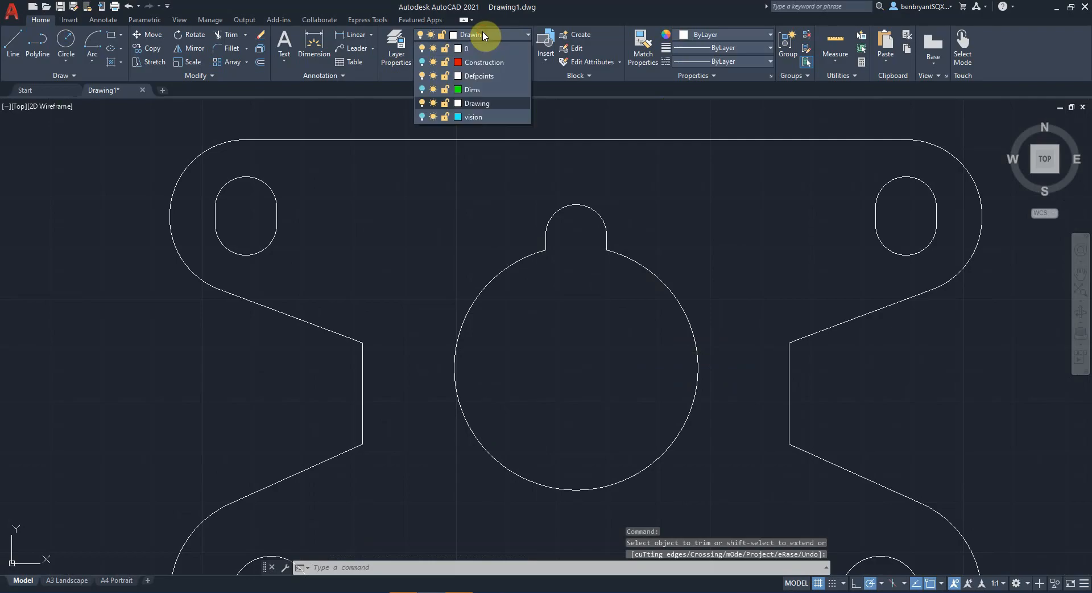
pyautogui.click(424, 64)
pyautogui.scroll(-1, 648, 339)
pyautogui.scroll(3, 602, 330)
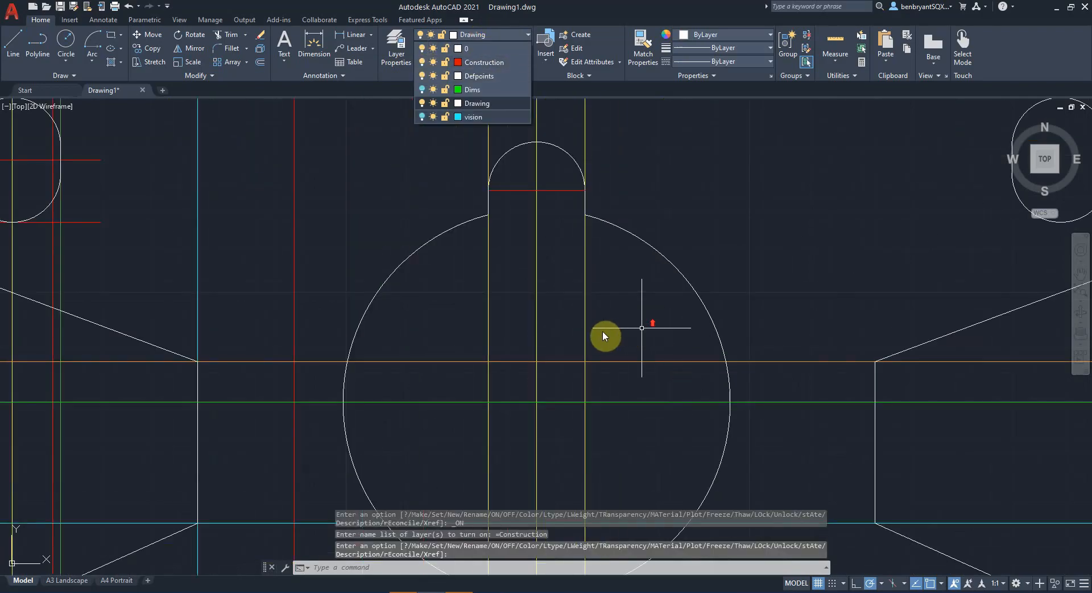
pyautogui.scroll(-4, 603, 330)
pyautogui.click(603, 330)
pyautogui.scroll(4, 600, 347)
pyautogui.scroll(-2, 592, 355)
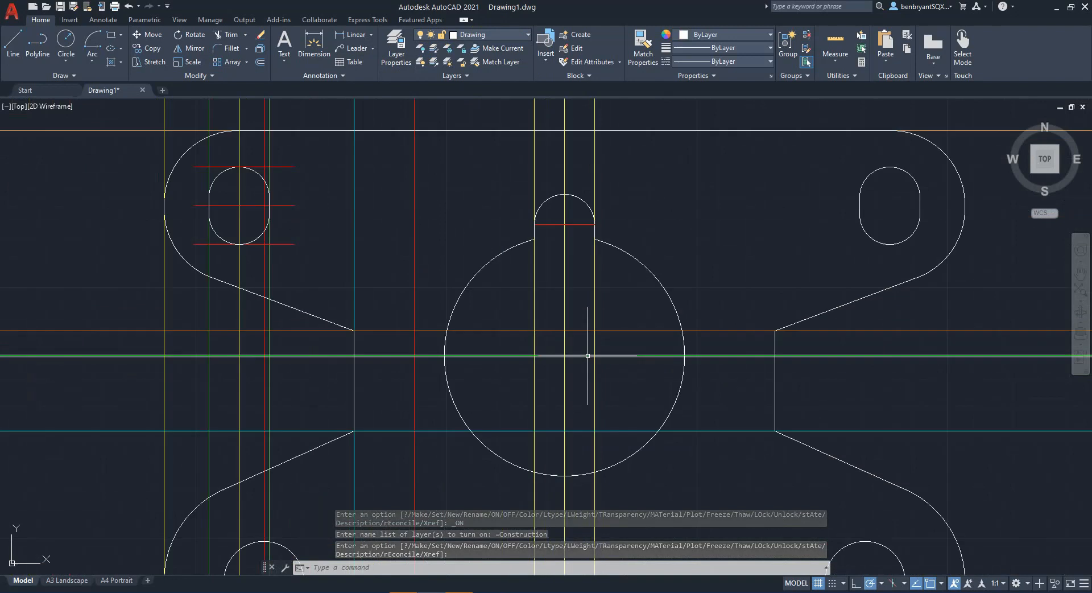
pyautogui.scroll(-1, 569, 375)
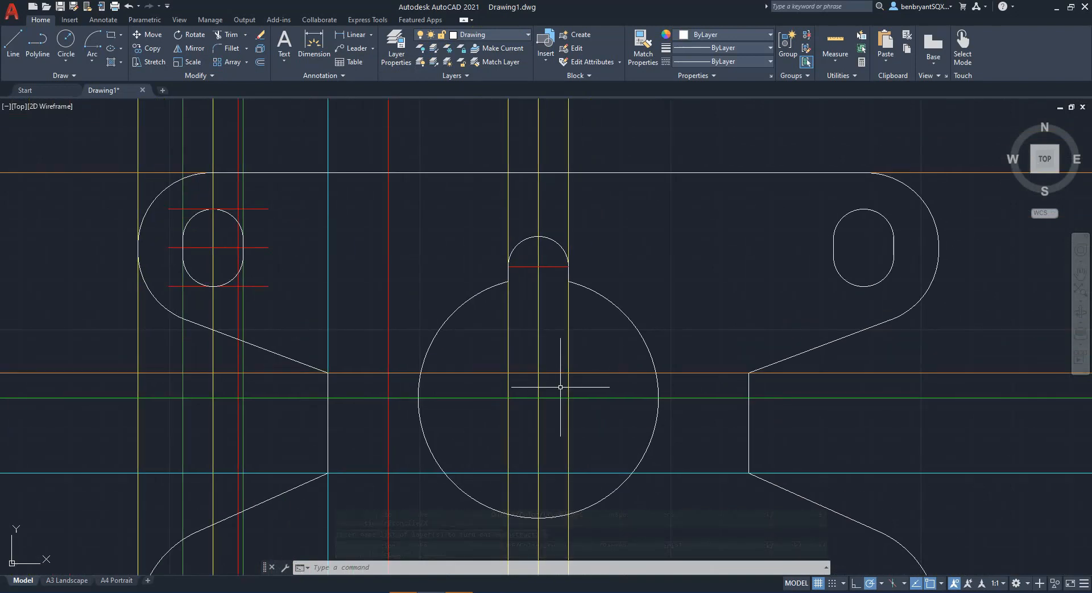
# Draw a construction line (XLINE) through the large circle's centre at 135°.
pyautogui.write('x')
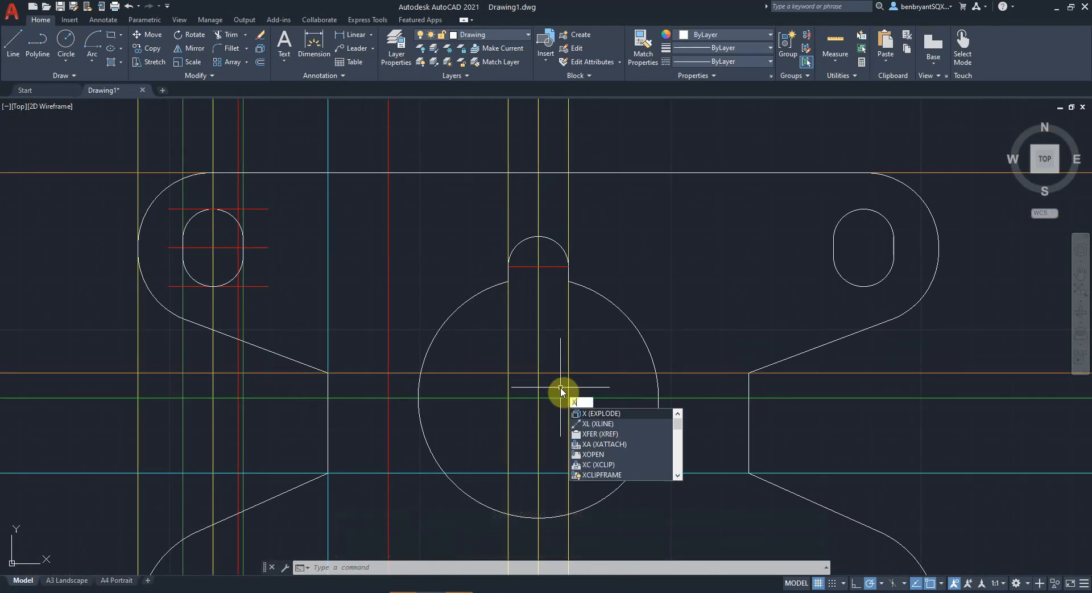
pyautogui.click(598, 423)
pyautogui.click(538, 398)
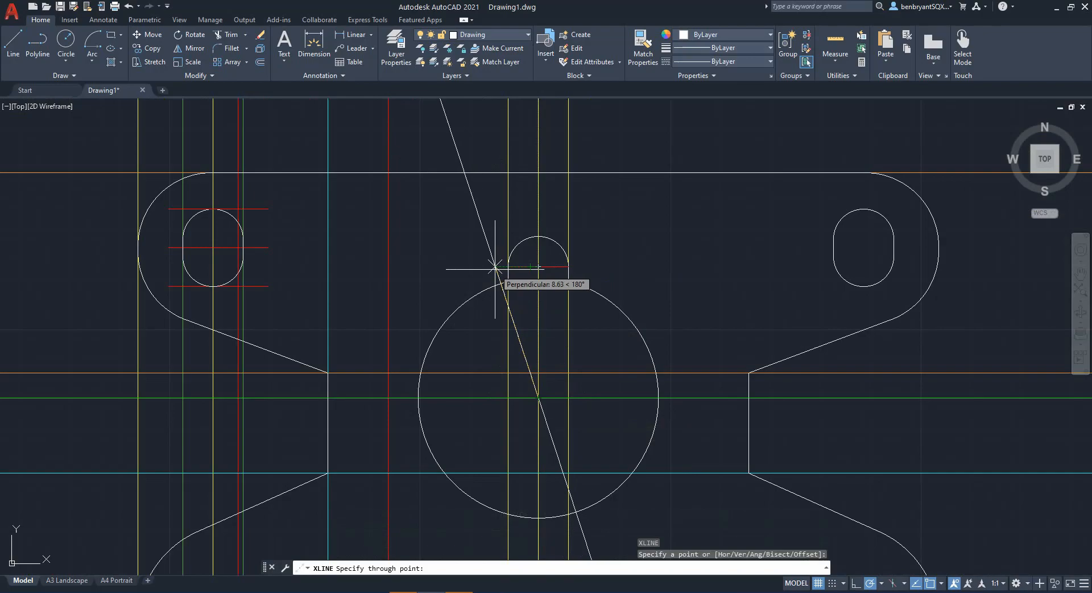
pyautogui.click(434, 291)
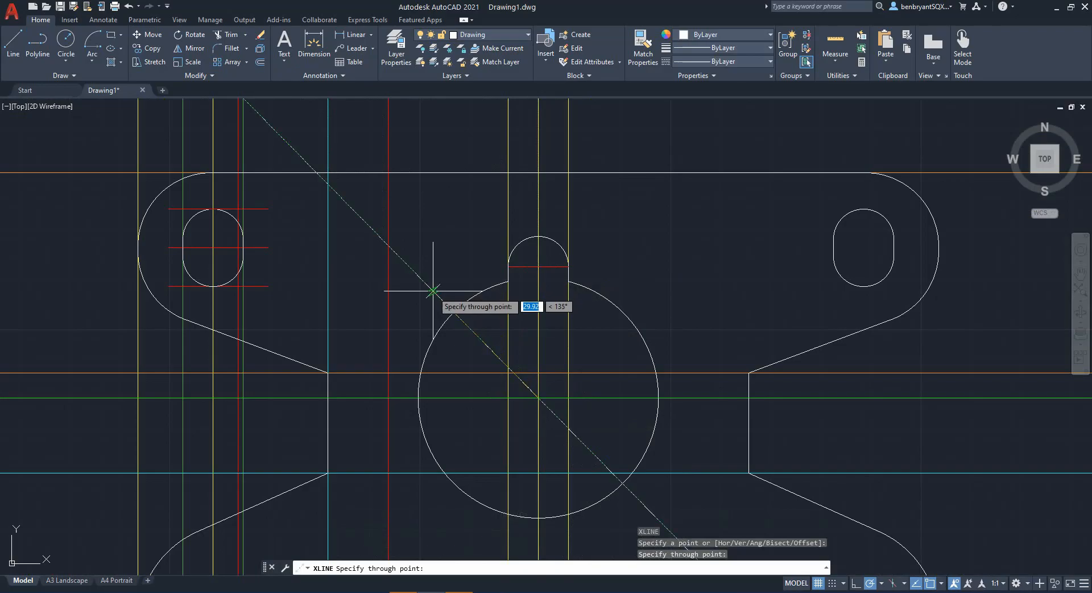
pyautogui.press('Escape')
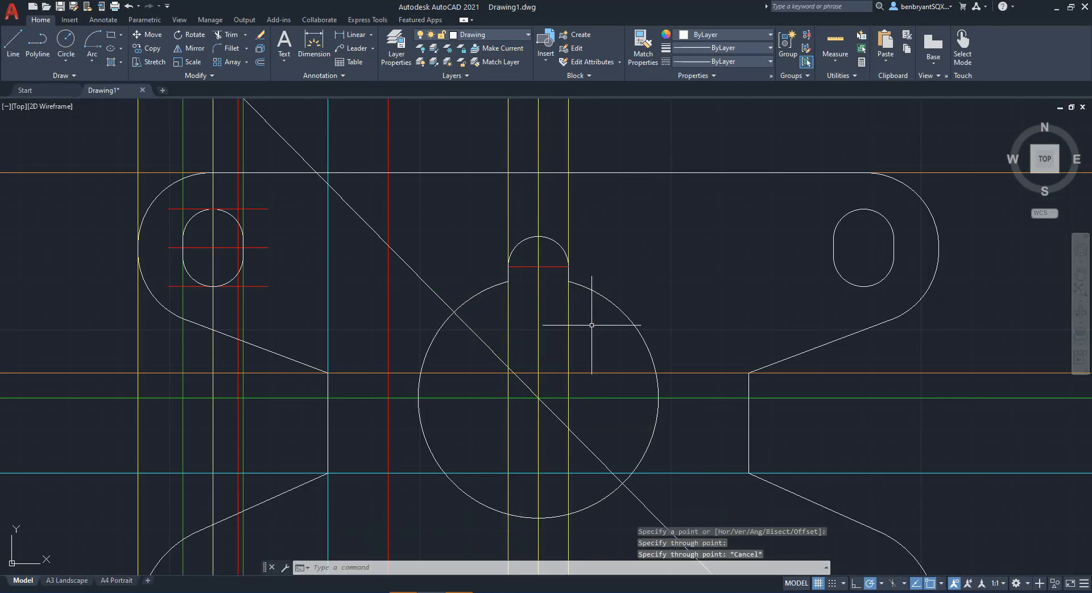
# Move the diagonal construction line to the Construction layer.
pyautogui.click(377, 237)
pyautogui.click(475, 36)
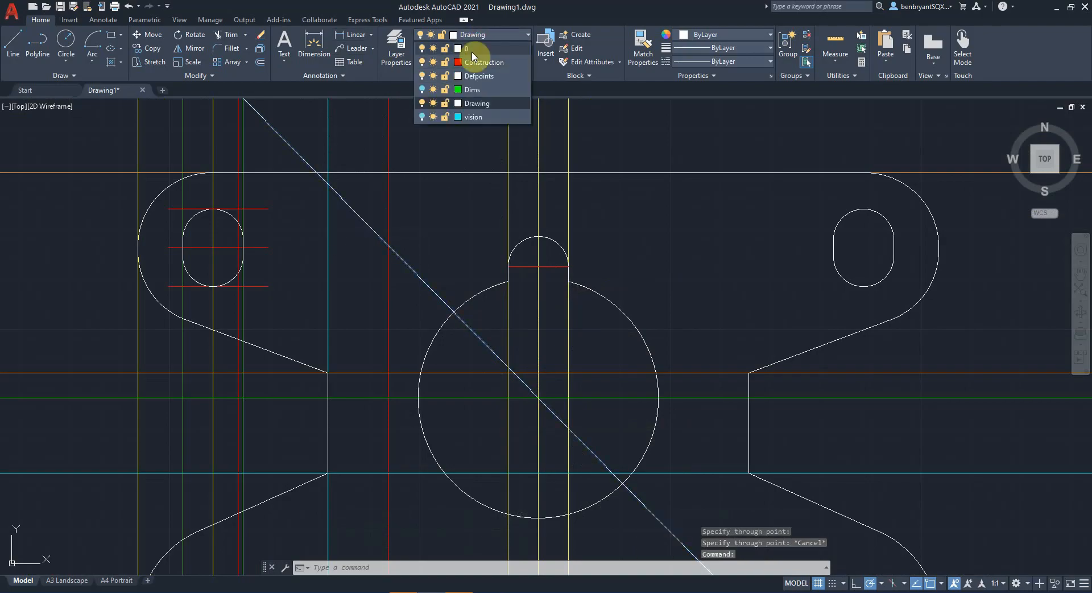
pyautogui.click(475, 62)
pyautogui.click(371, 35)
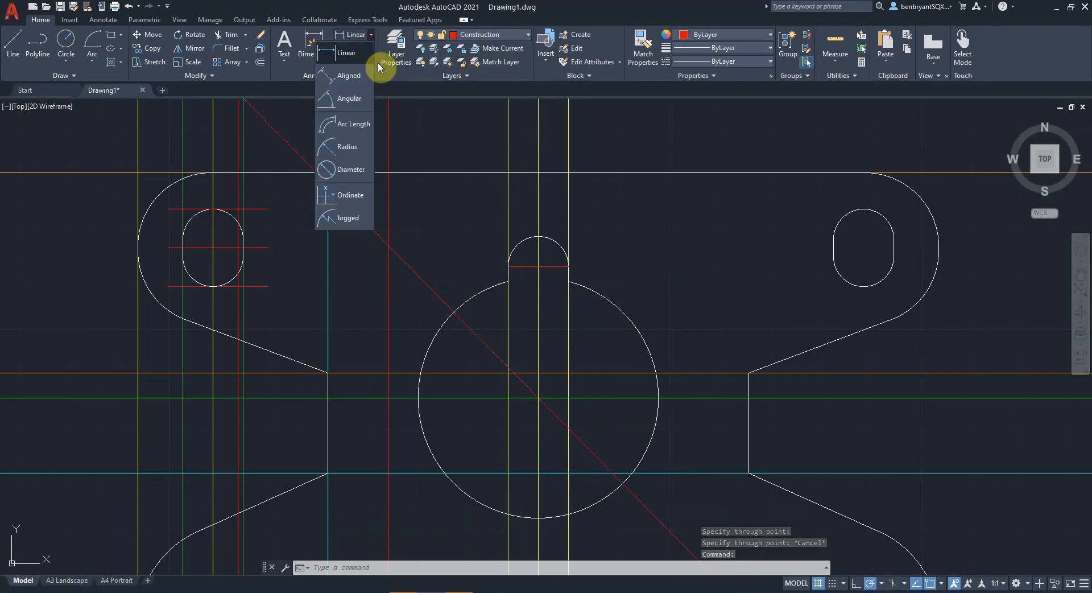
pyautogui.click(360, 98)
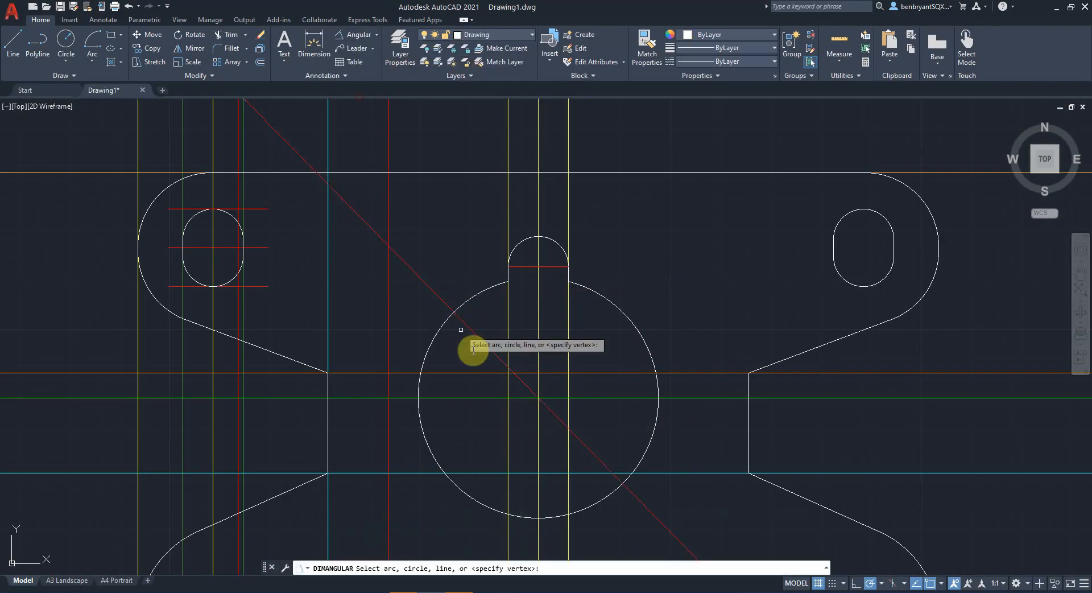
pyautogui.click(444, 302)
pyautogui.click(538, 450)
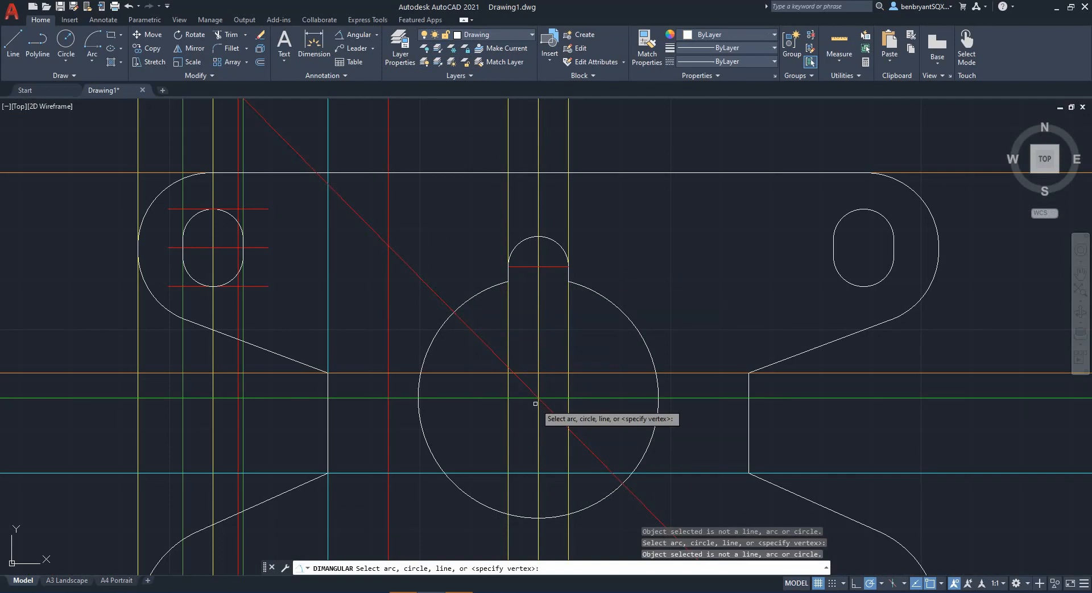
pyautogui.moveTo(467, 446); pyautogui.dragTo(535, 406, button='middle')
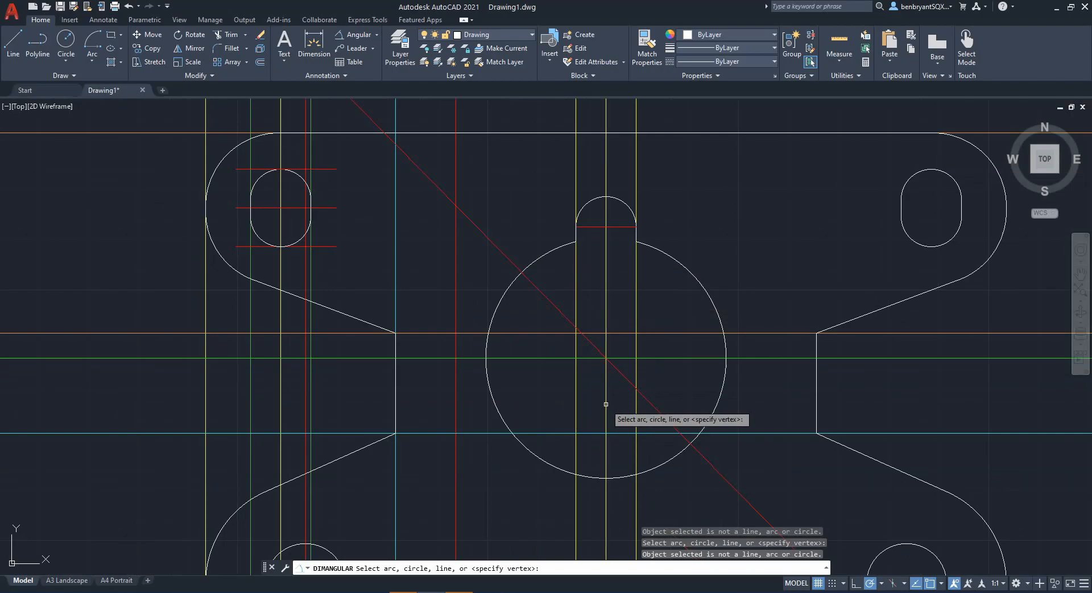
pyautogui.press('Escape')
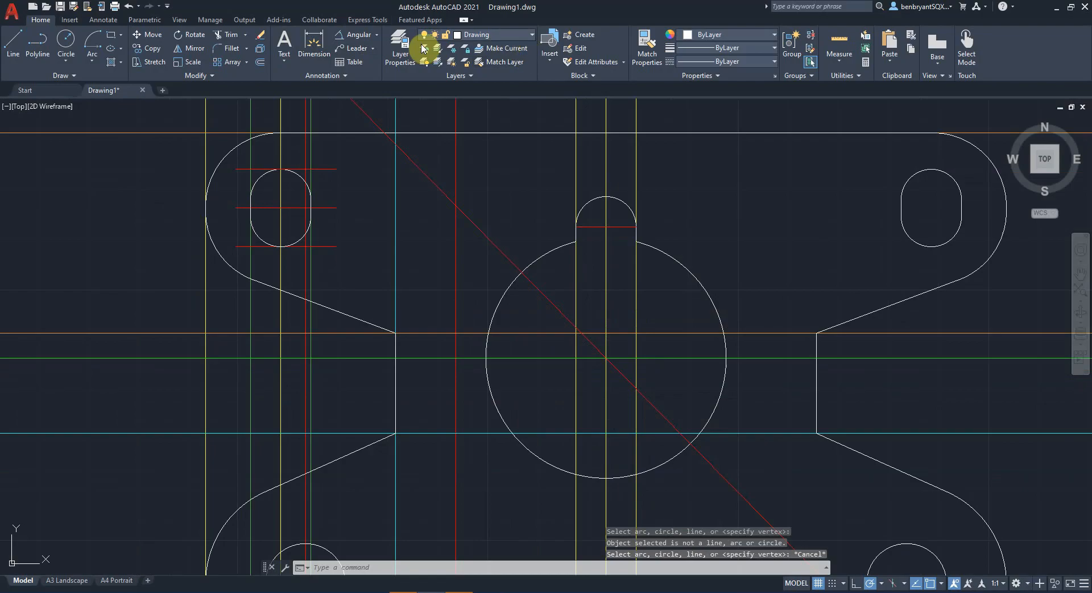
# Draw two helper lines from the large circle's centre, one about 10 long vertically downward and one up along the diagonal construction line.
pyautogui.click(12, 42)
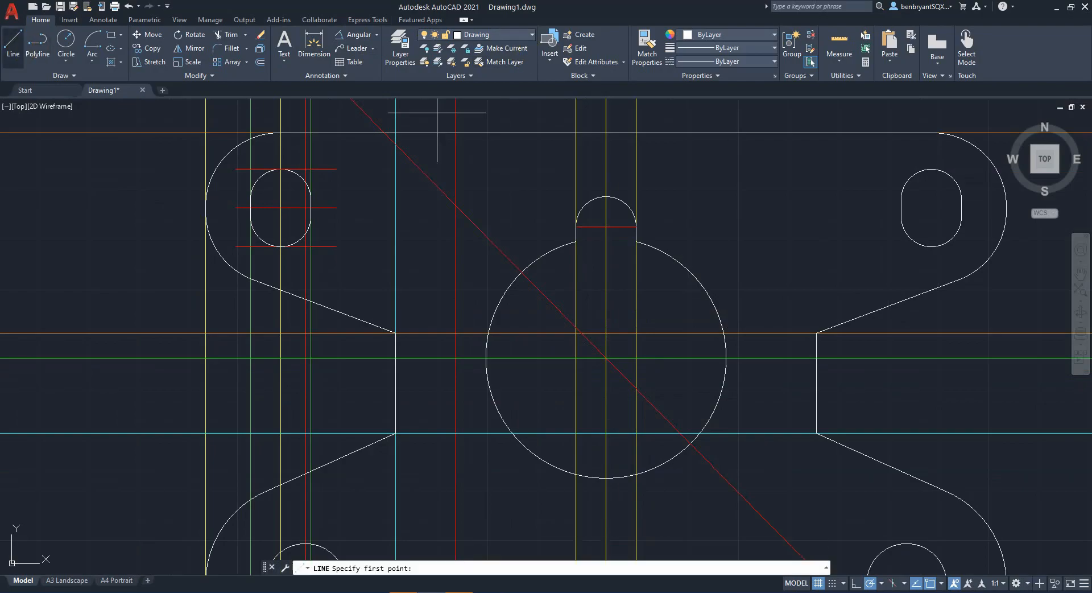
pyautogui.click(606, 358)
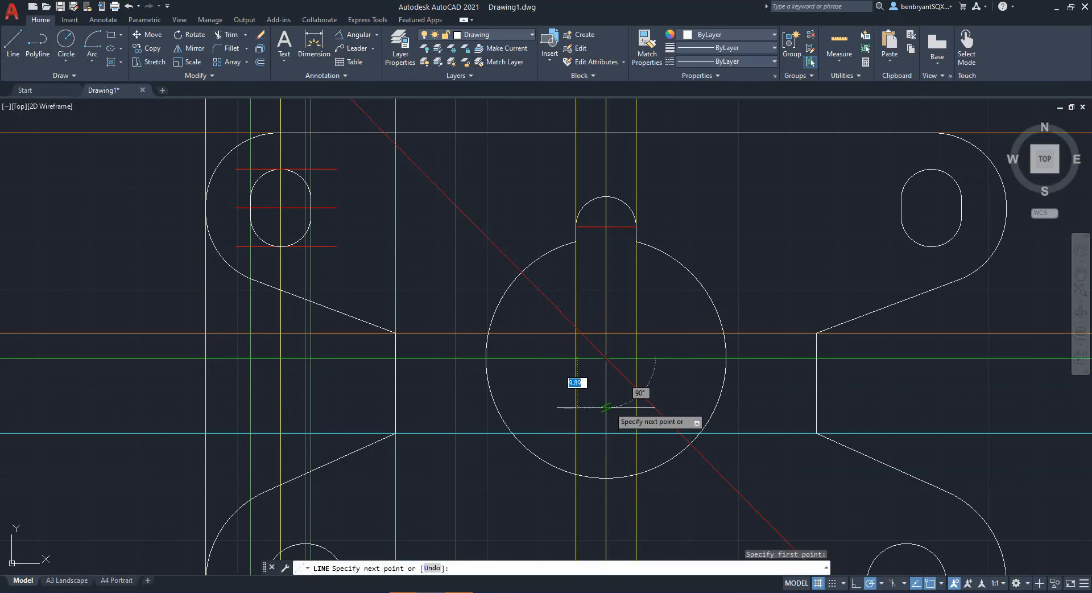
pyautogui.click(607, 408)
pyautogui.press('Return')
pyautogui.press('Return')
pyautogui.click(607, 358)
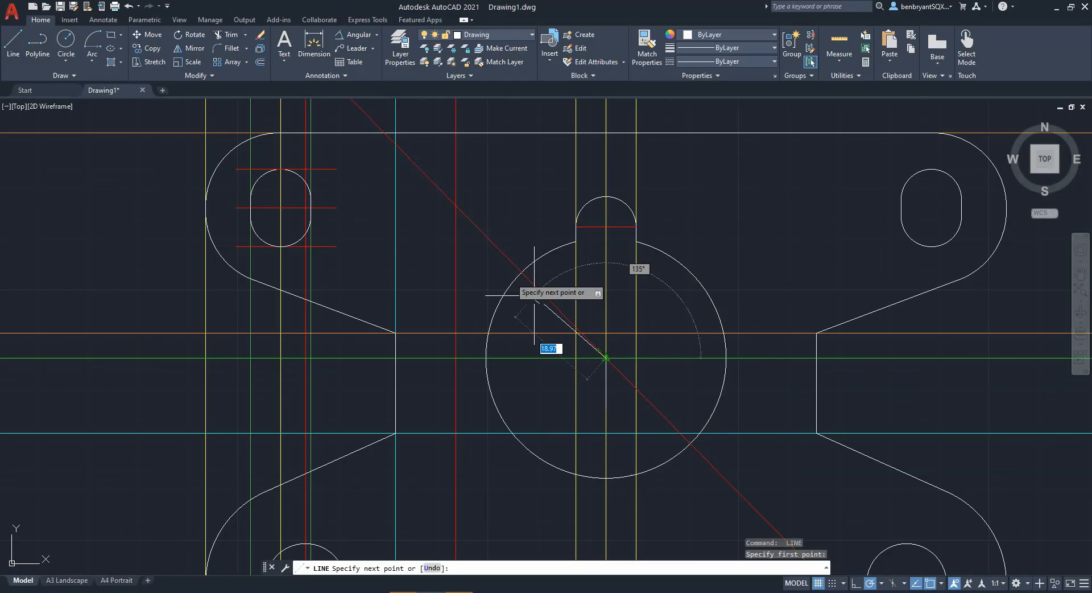
pyautogui.click(491, 243)
pyautogui.press('Return')
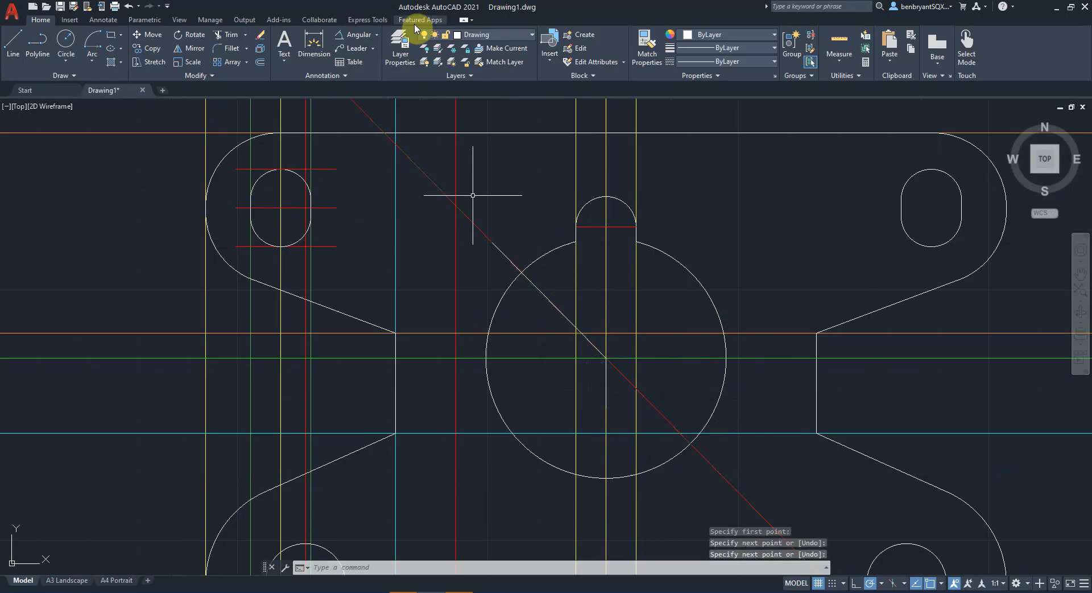
# Check the angle between the two helper lines with an angular dimension without placing it.
pyautogui.click(359, 35)
pyautogui.click(534, 286)
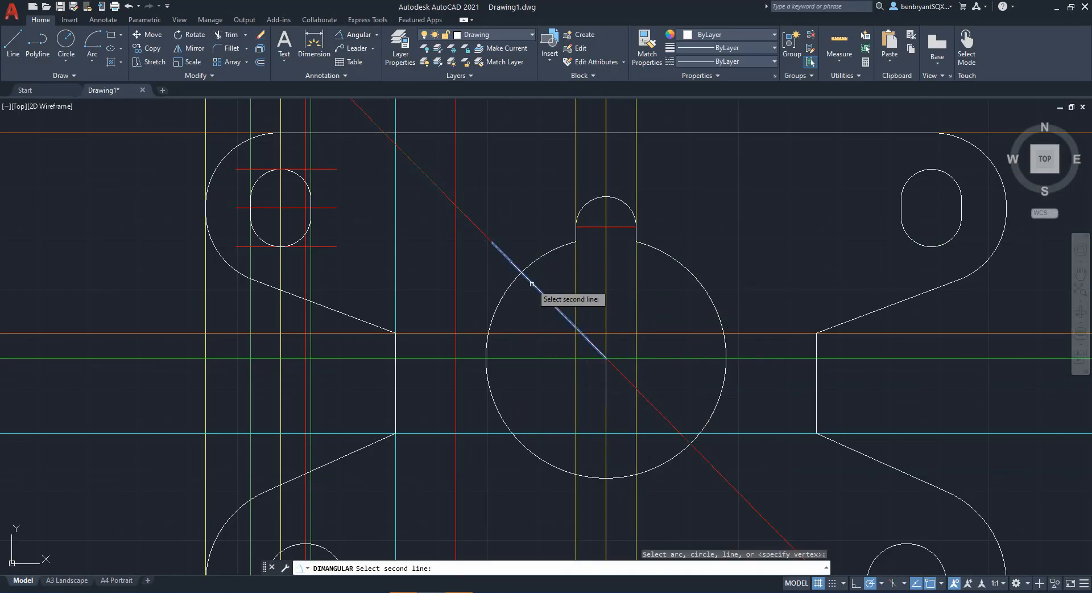
pyautogui.click(606, 383)
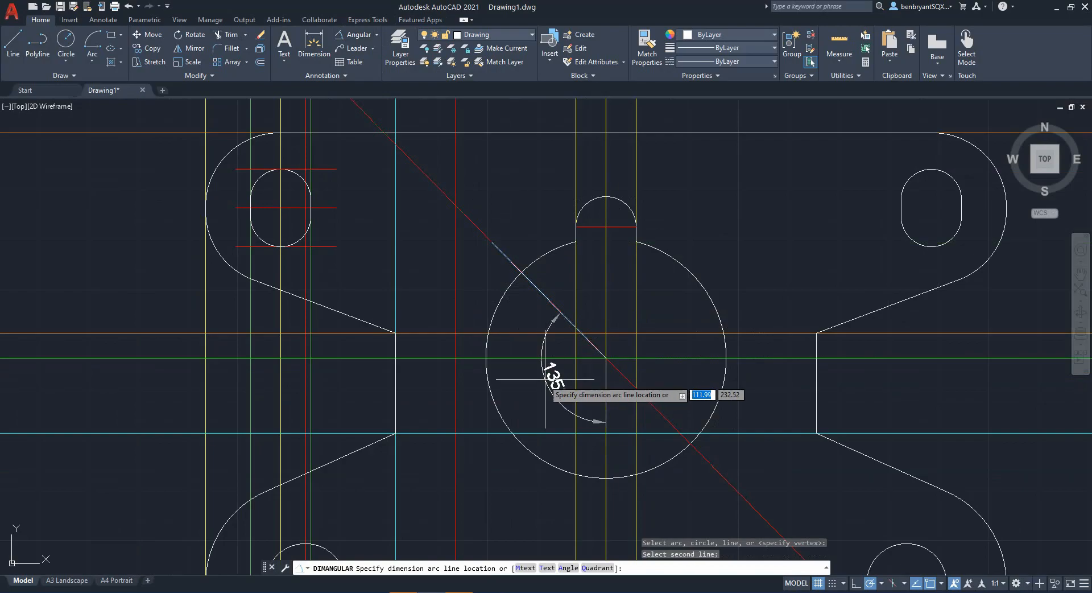
pyautogui.press('Escape')
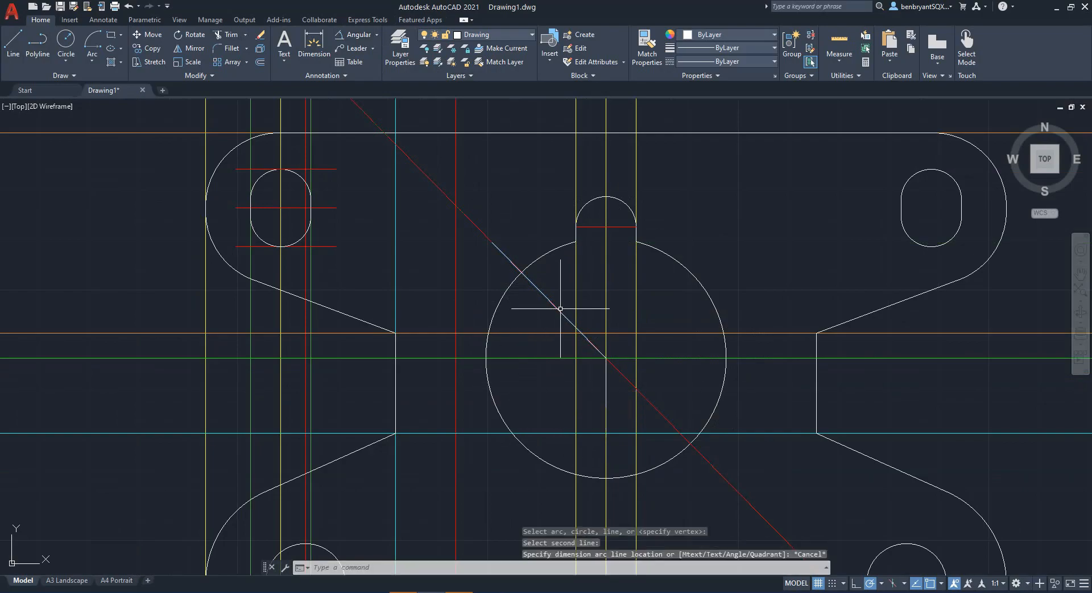
# Delete the diagonal and vertical helper lines drawn from the circle's centre.
pyautogui.click(558, 311)
pyautogui.press('Delete')
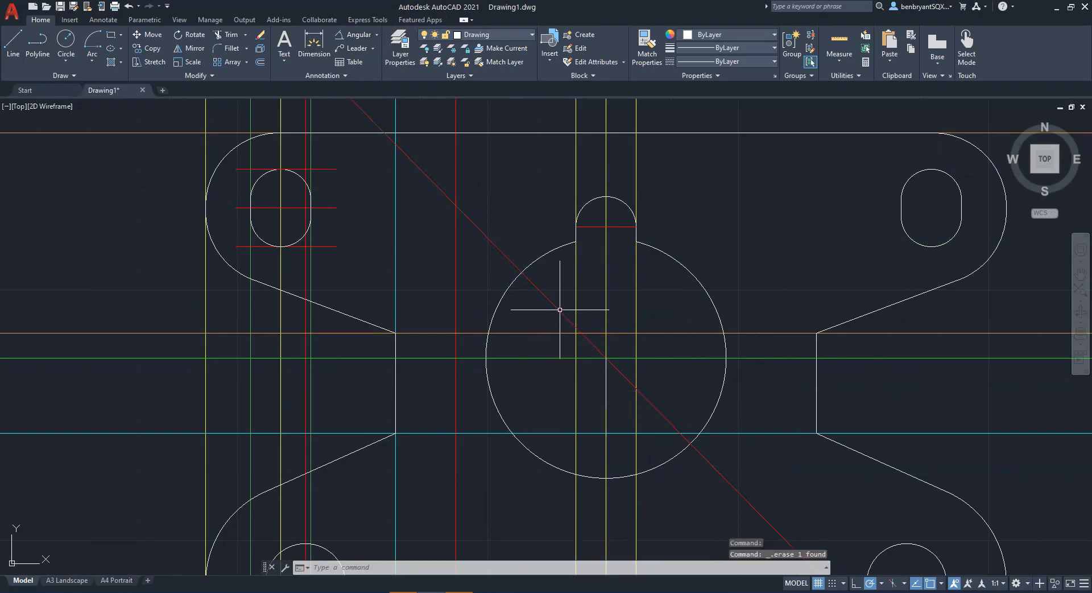
pyautogui.click(607, 383)
pyautogui.press('Delete')
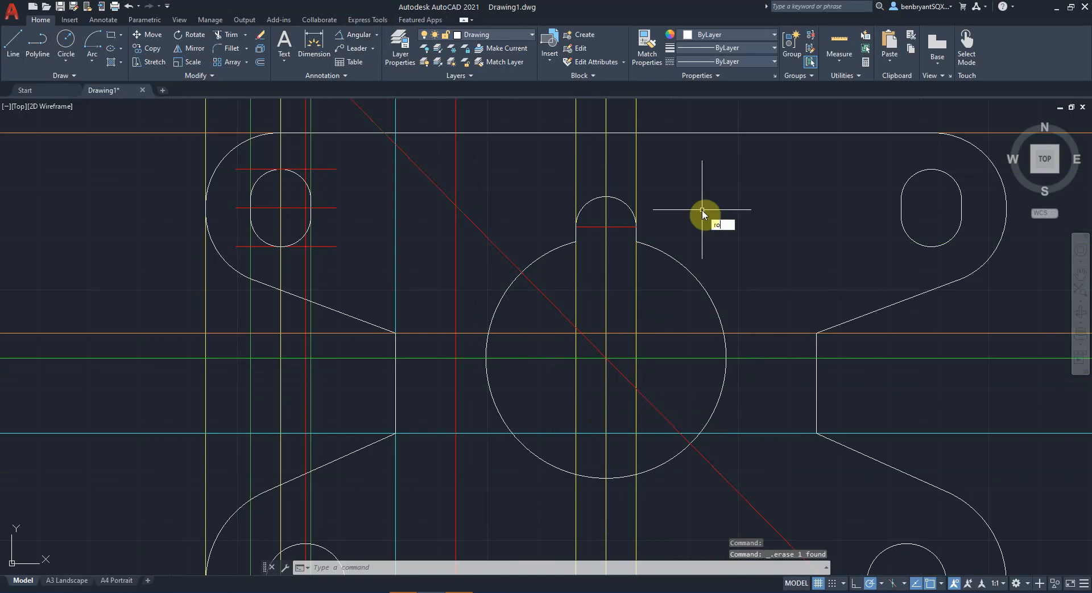
pyautogui.write('ro')
pyautogui.press('Return')
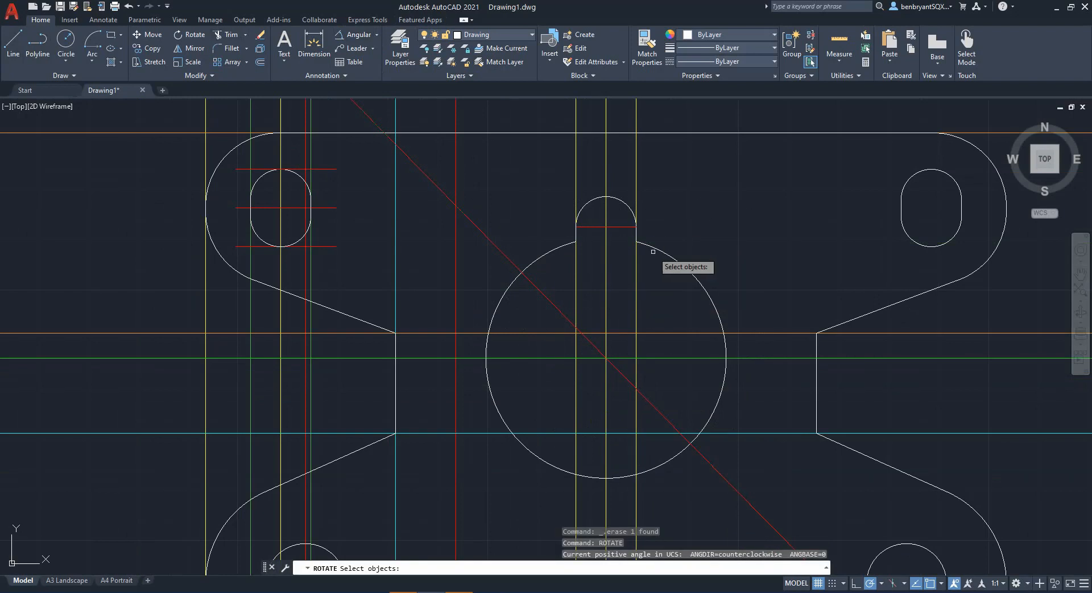
pyautogui.click(653, 251)
pyautogui.scroll(5, 654, 251)
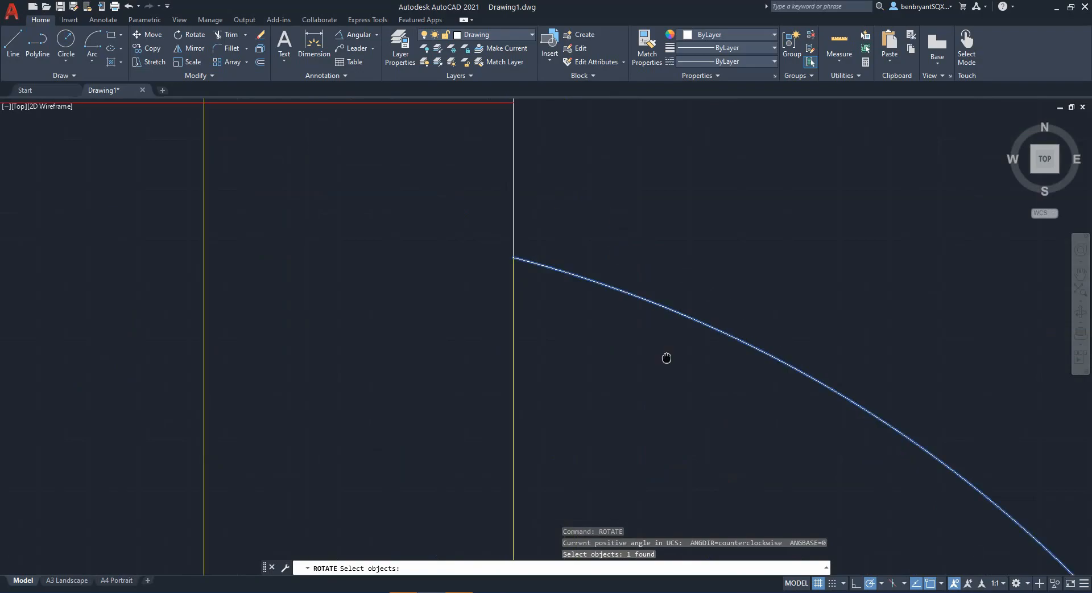
pyautogui.scroll(-3, 667, 358)
pyautogui.click(427, 366)
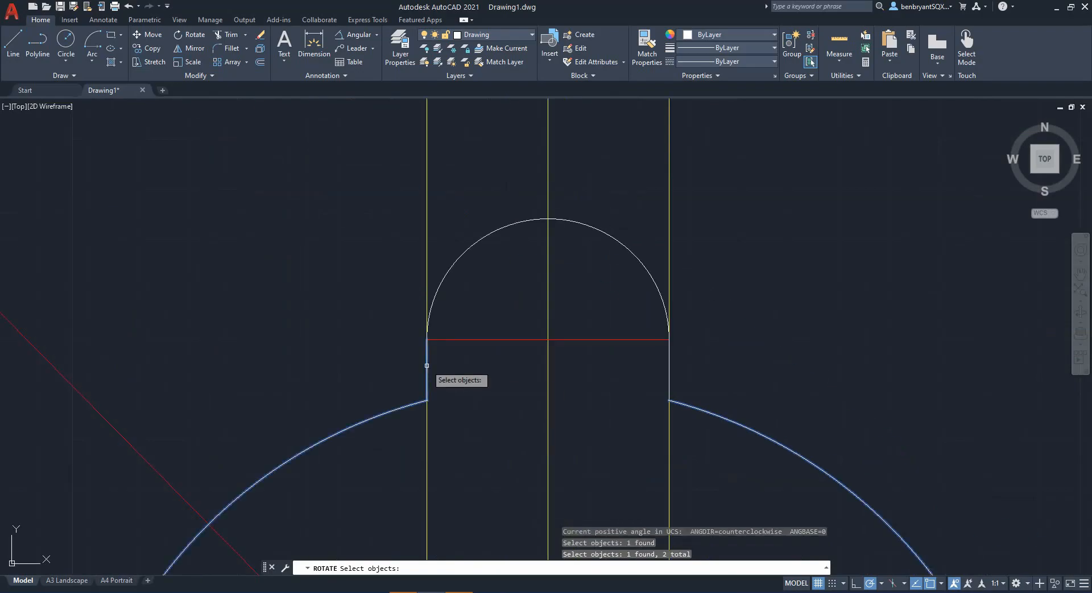
pyautogui.click(443, 280)
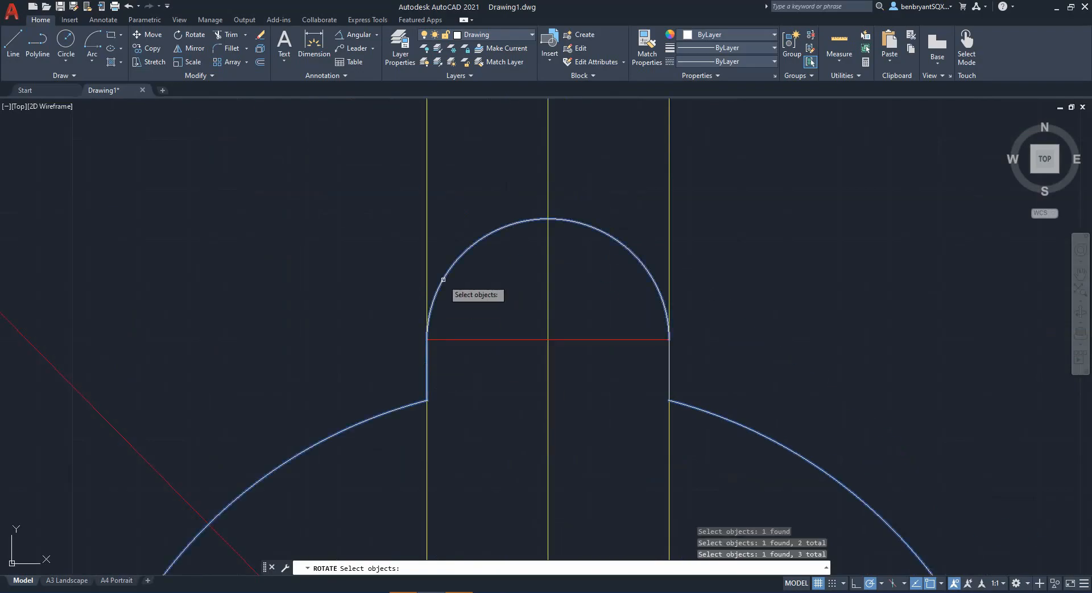
pyautogui.click(669, 360)
pyautogui.press('Return')
pyautogui.scroll(-2, 777, 371)
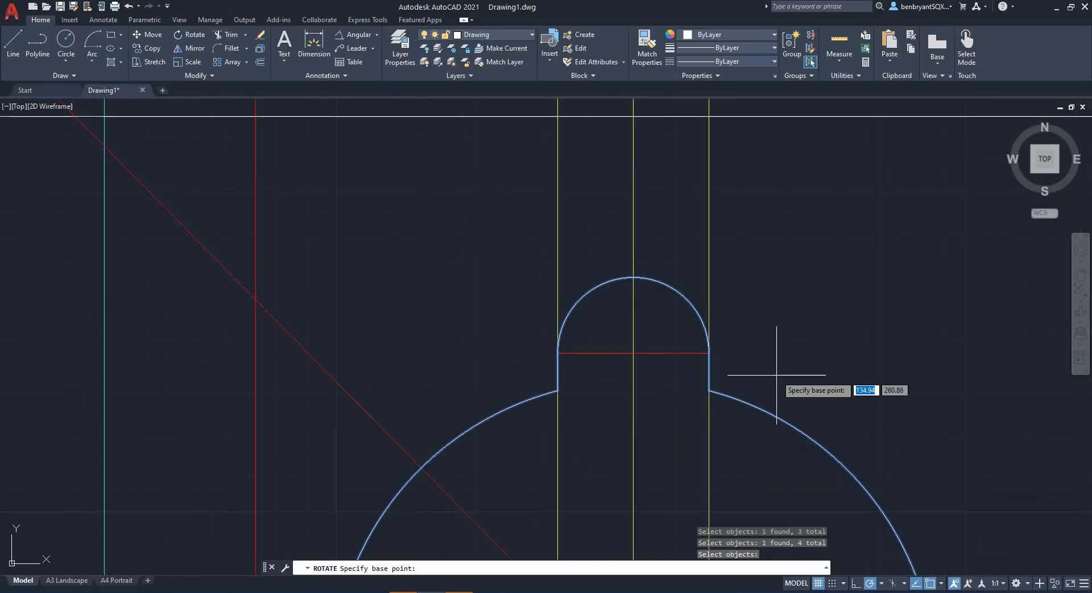
pyautogui.moveTo(771, 469); pyautogui.dragTo(569, 187, button='middle')
pyautogui.scroll(-2, 570, 191)
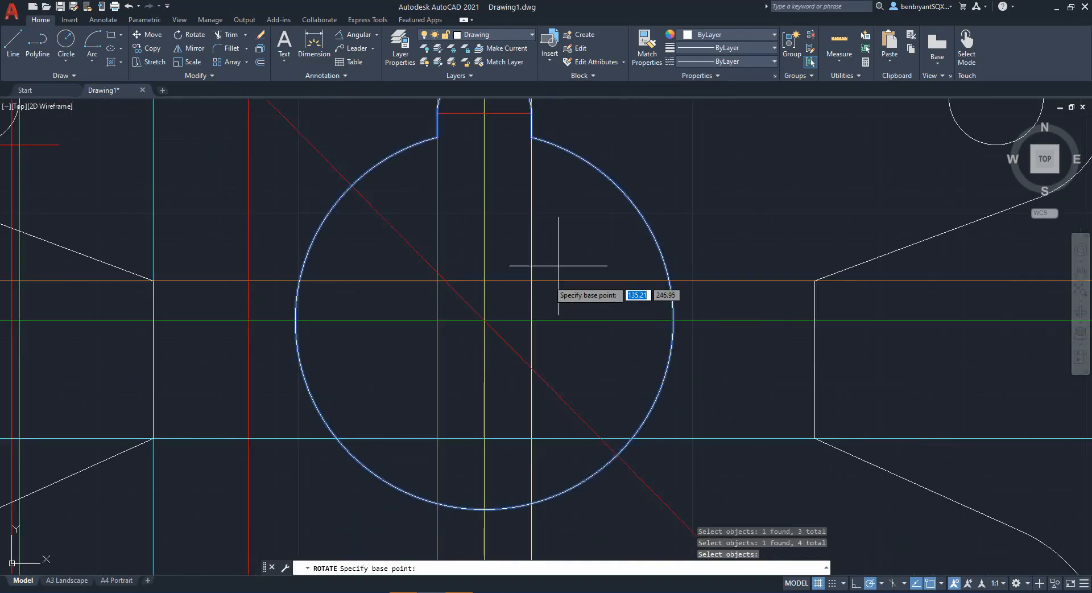
pyautogui.click(484, 320)
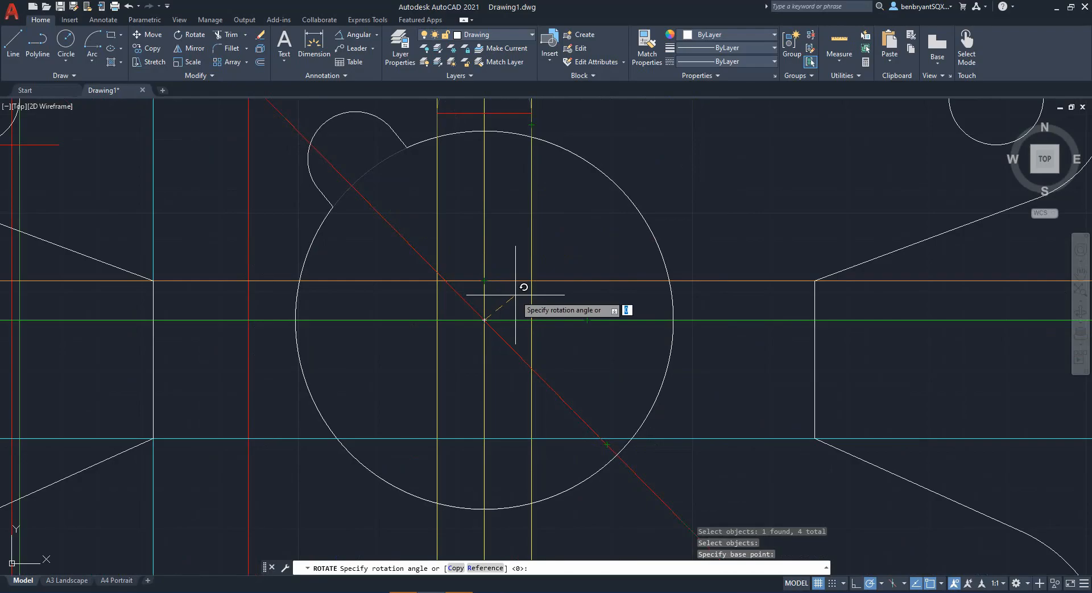
pyautogui.press('Escape')
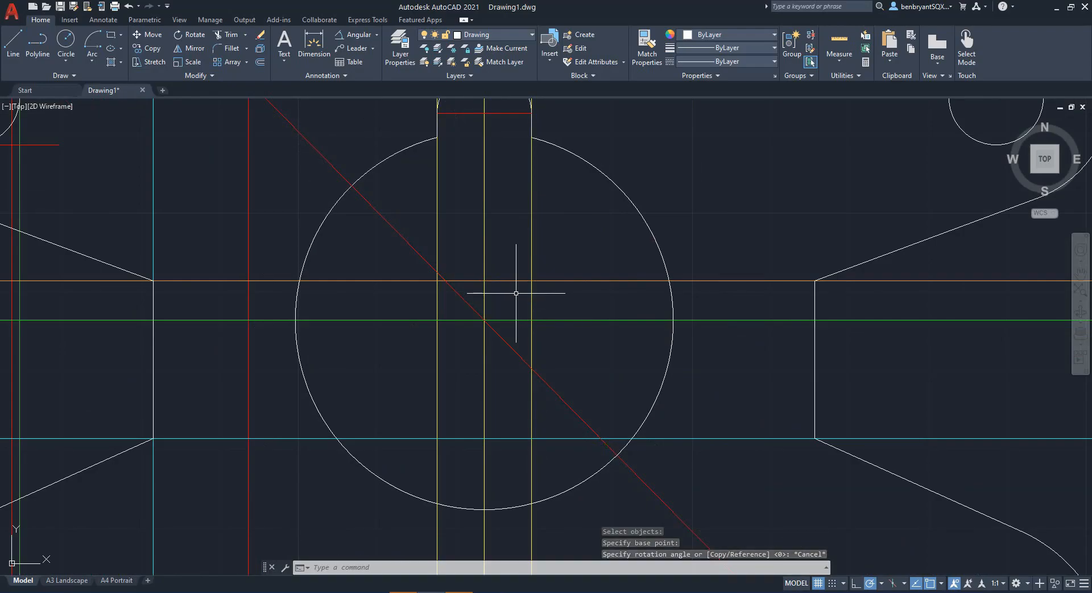
# Draw an infinite construction line through the large circle's centre at 45°.
pyautogui.write('xline')
pyautogui.press('Return')
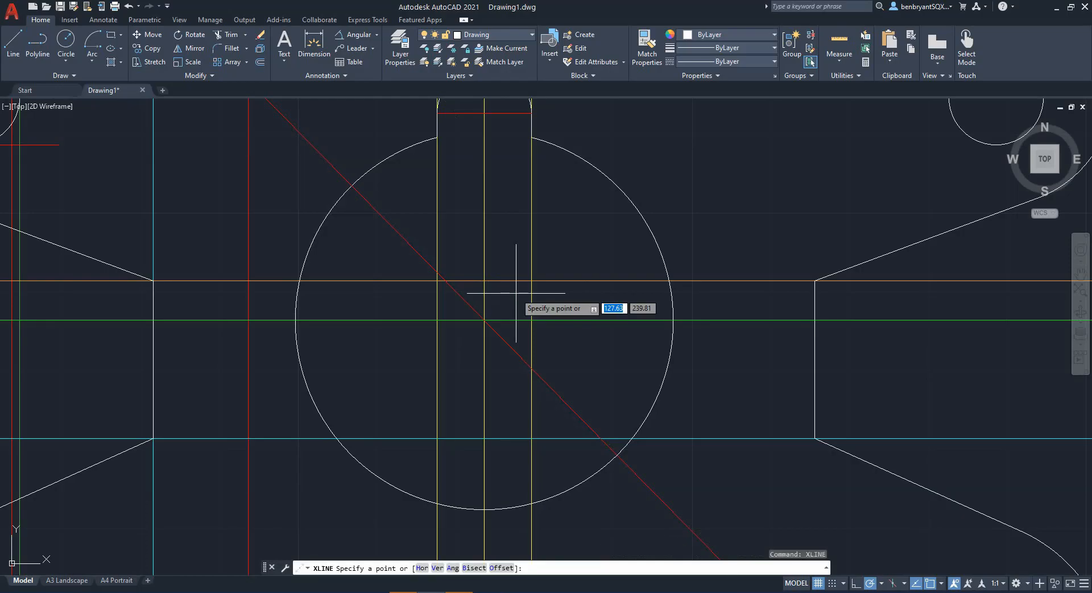
pyautogui.click(484, 320)
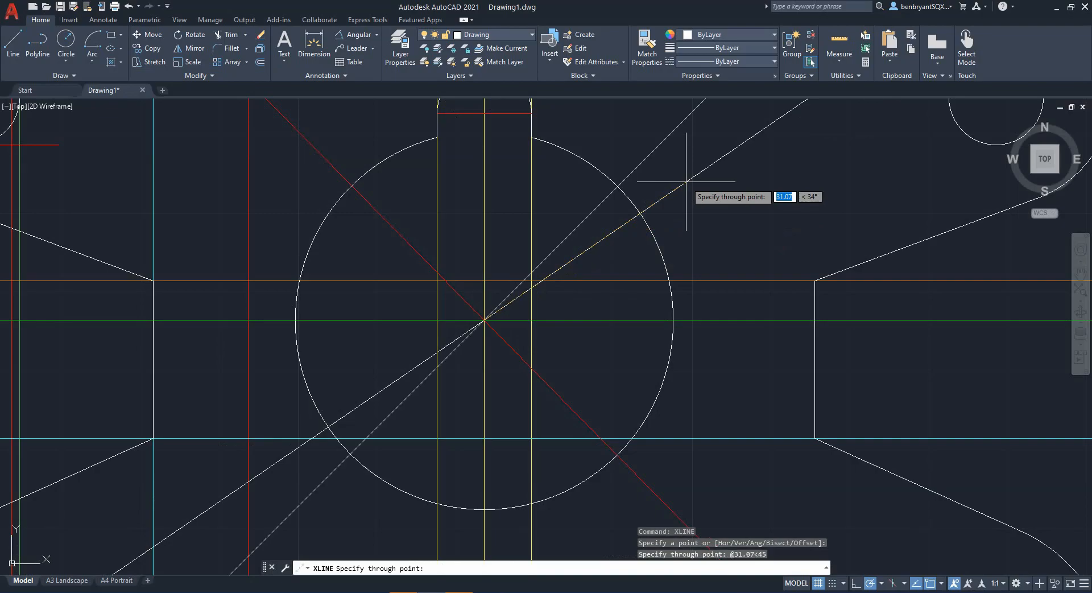
pyautogui.press('Return')
pyautogui.press('Escape')
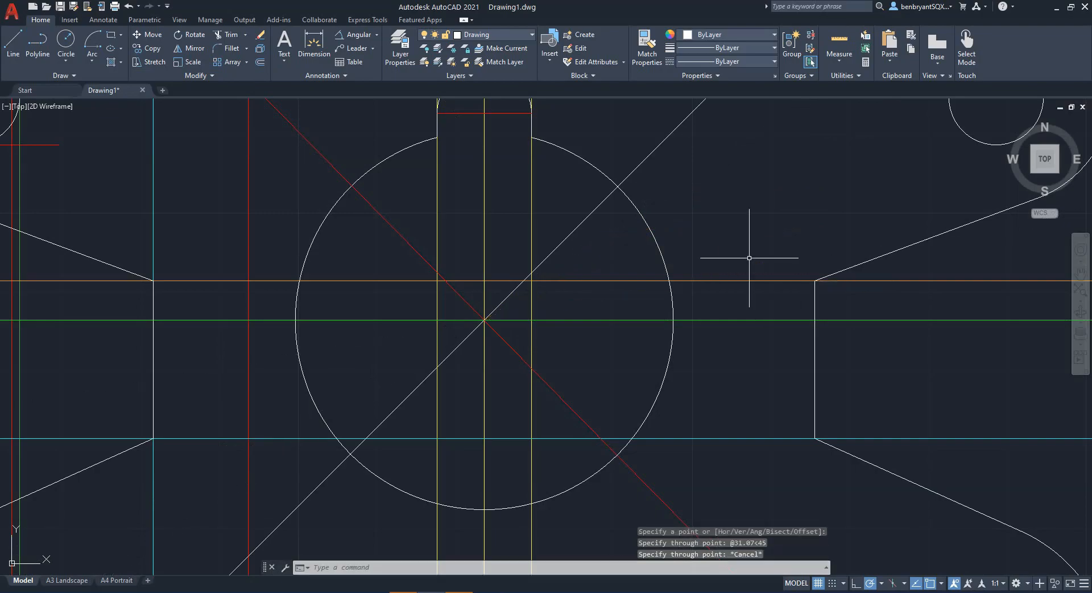
# Move the new 45° line through the circle's centre to the Construction layer.
pyautogui.click(658, 152)
pyautogui.click(654, 153)
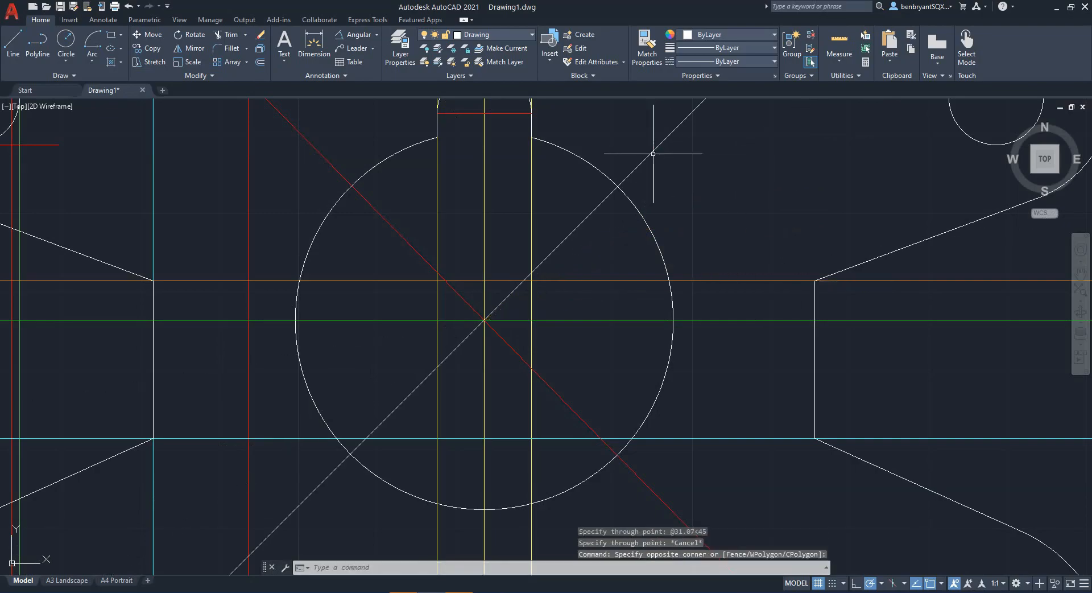
pyautogui.click(512, 40)
pyautogui.click(488, 66)
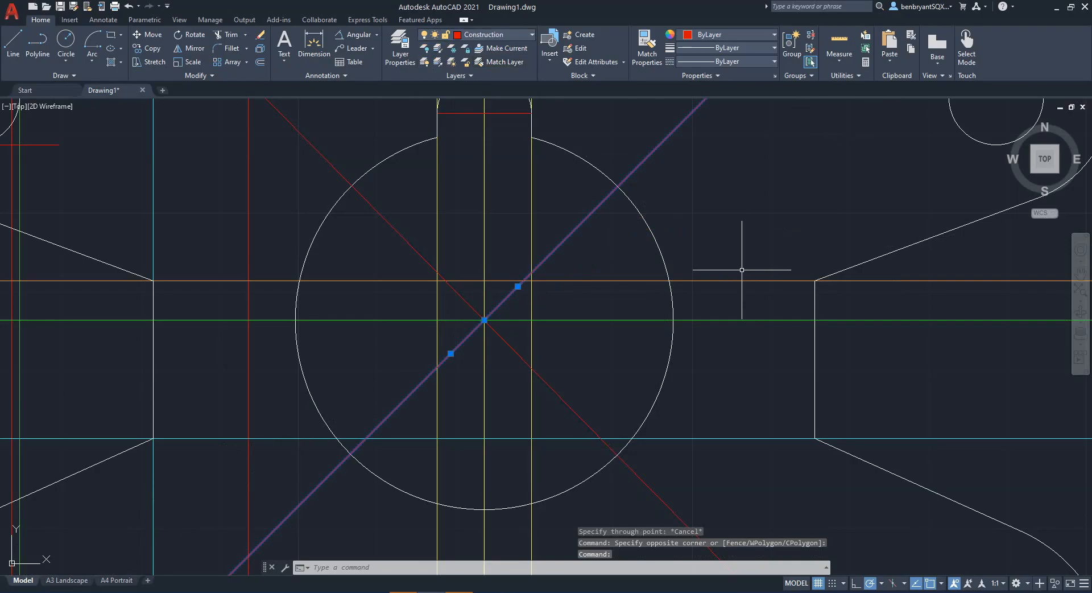
pyautogui.press('Escape')
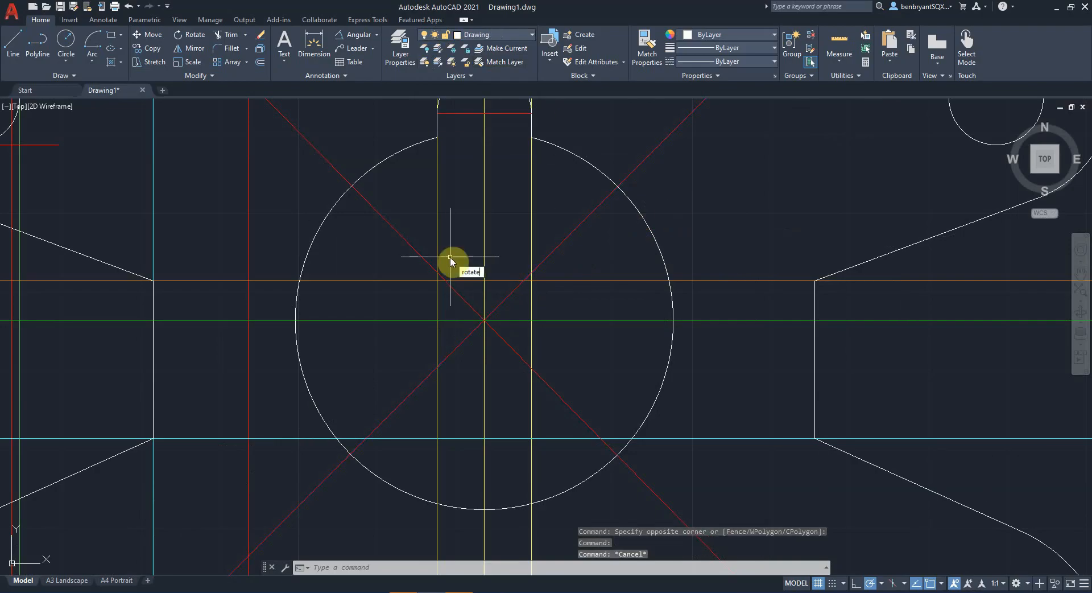
# Start the Rotate command and turn off the Construction layer so only the part outline can be selected.
pyautogui.press('Return')
pyautogui.scroll(-3, 393, 216)
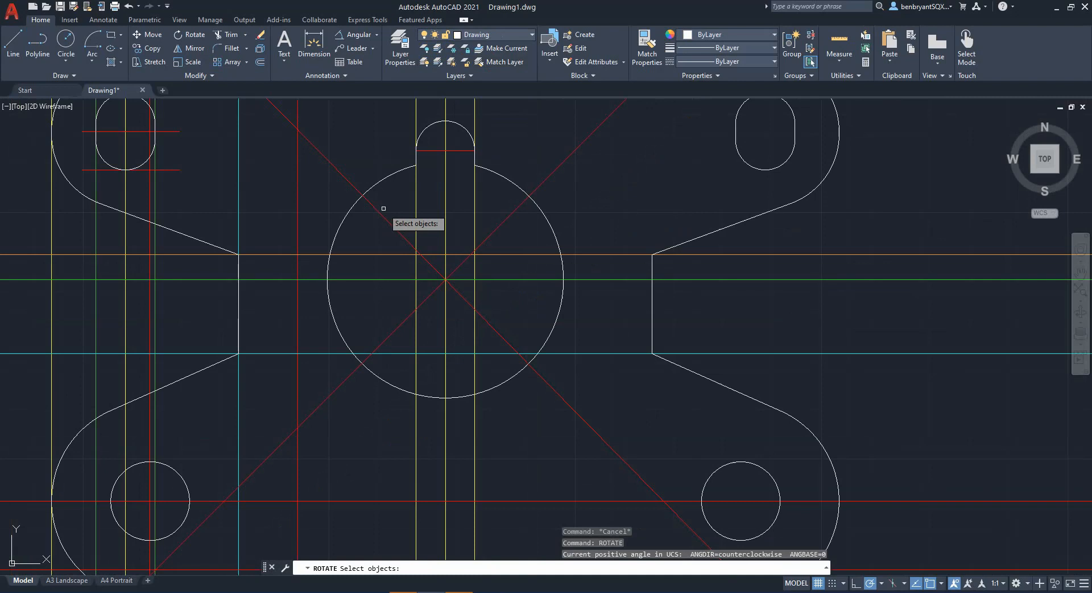
pyautogui.click(494, 35)
pyautogui.click(427, 63)
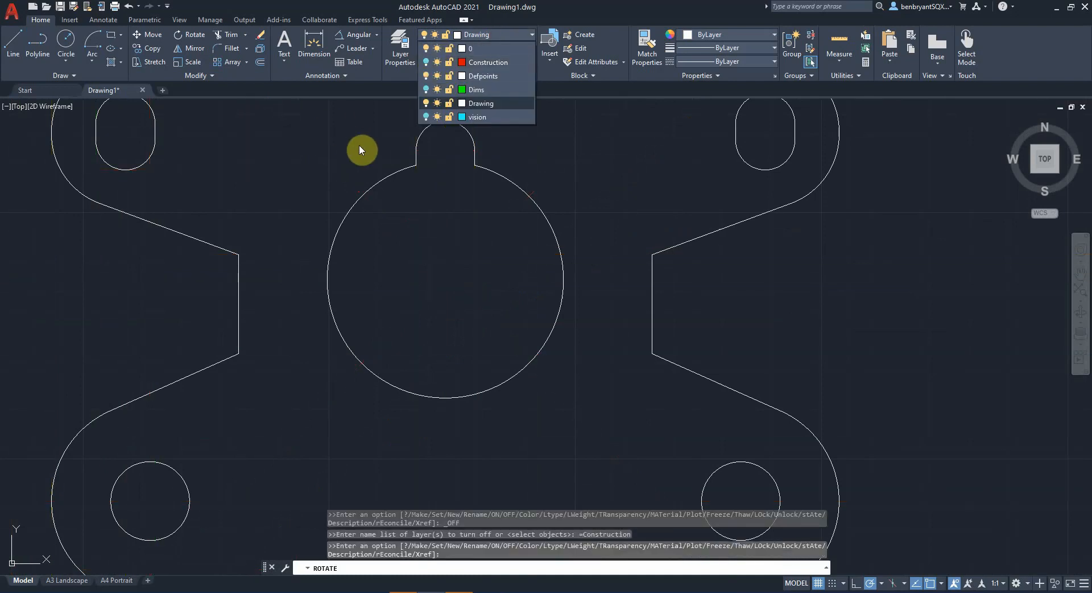
pyautogui.scroll(-2, 360, 146)
# Rotate the central hole outline with its tab 45° counterclockwise about the circle's centre, turning the Construction layer back on to pick the points.
pyautogui.click(317, 112)
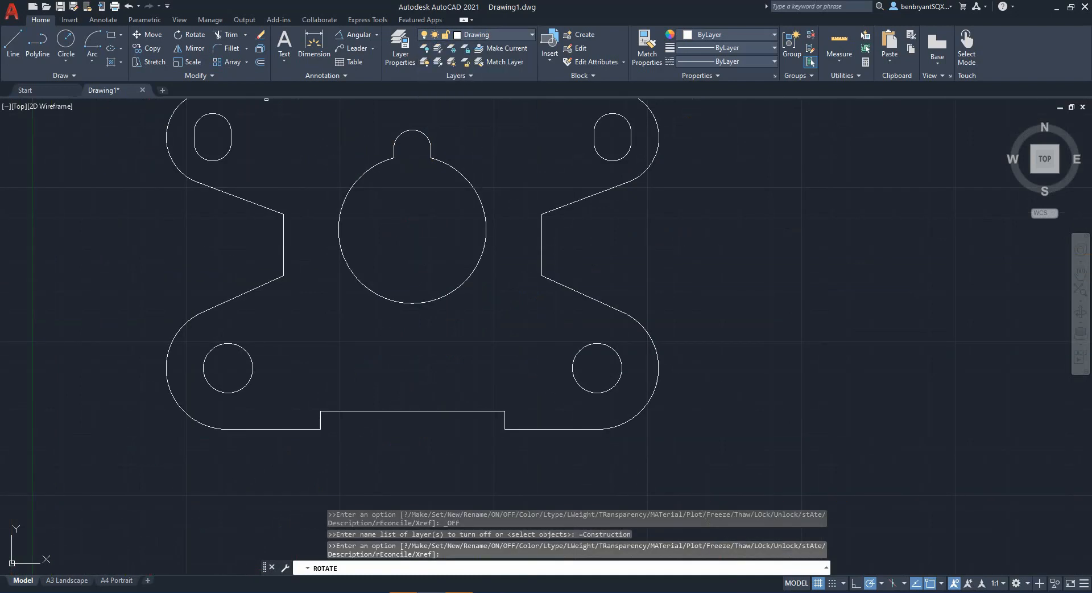
pyautogui.moveTo(329, 117); pyautogui.dragTo(507, 314)
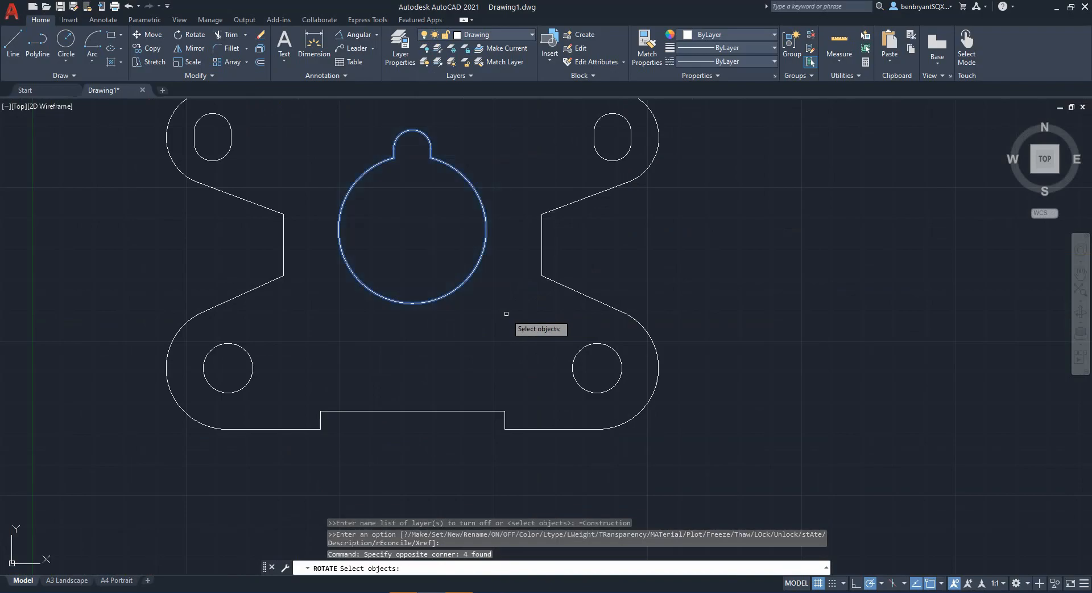
pyautogui.press('Return')
pyautogui.click(512, 35)
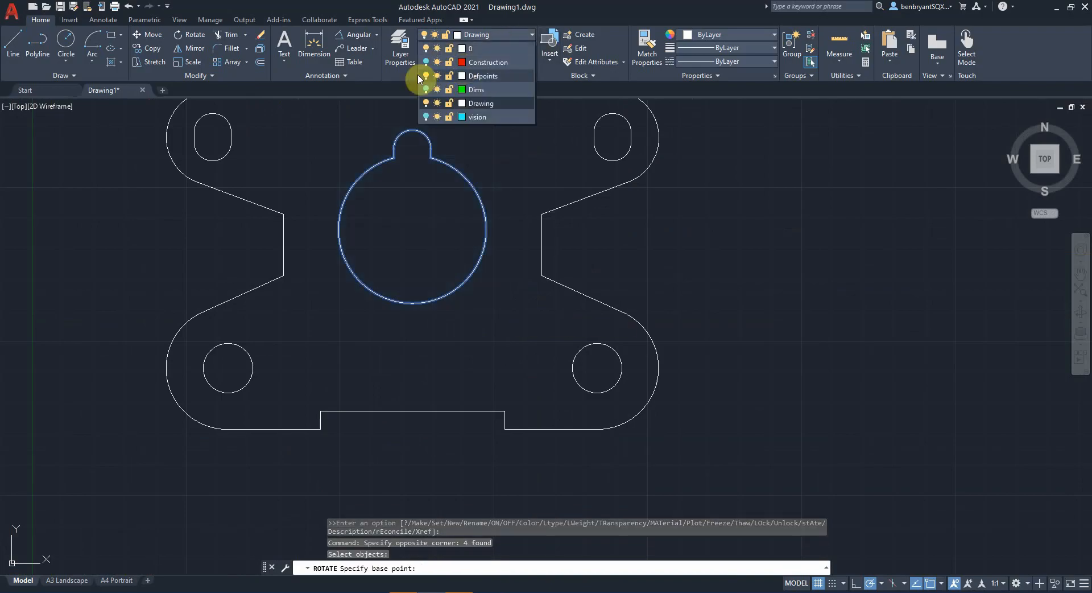
pyautogui.click(426, 62)
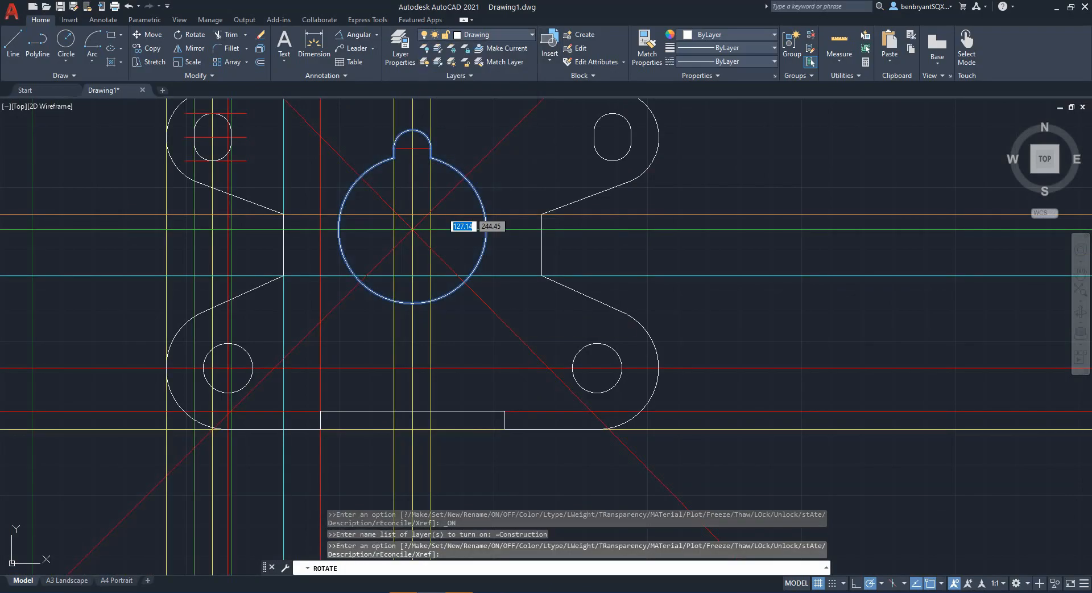
pyautogui.scroll(3, 422, 226)
pyautogui.click(397, 236)
pyautogui.scroll(-3, 399, 223)
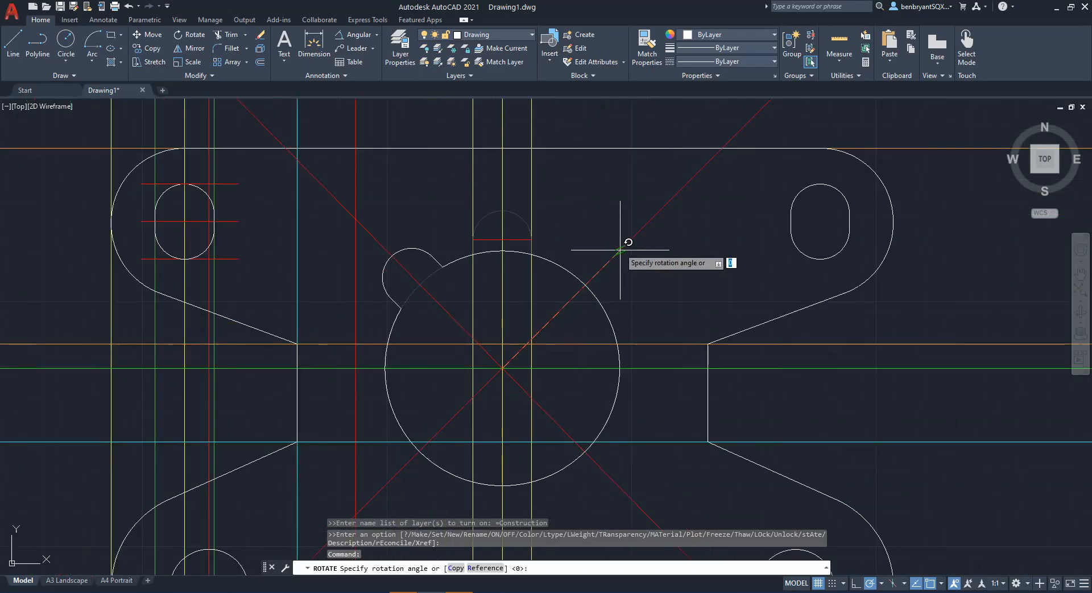
pyautogui.click(723, 148)
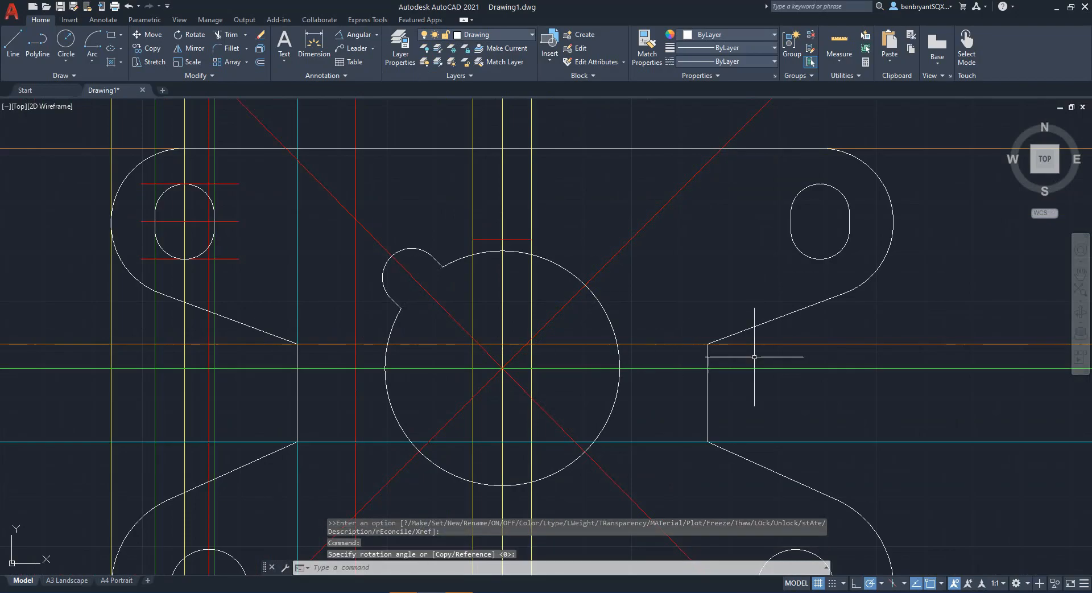
pyautogui.press('Escape')
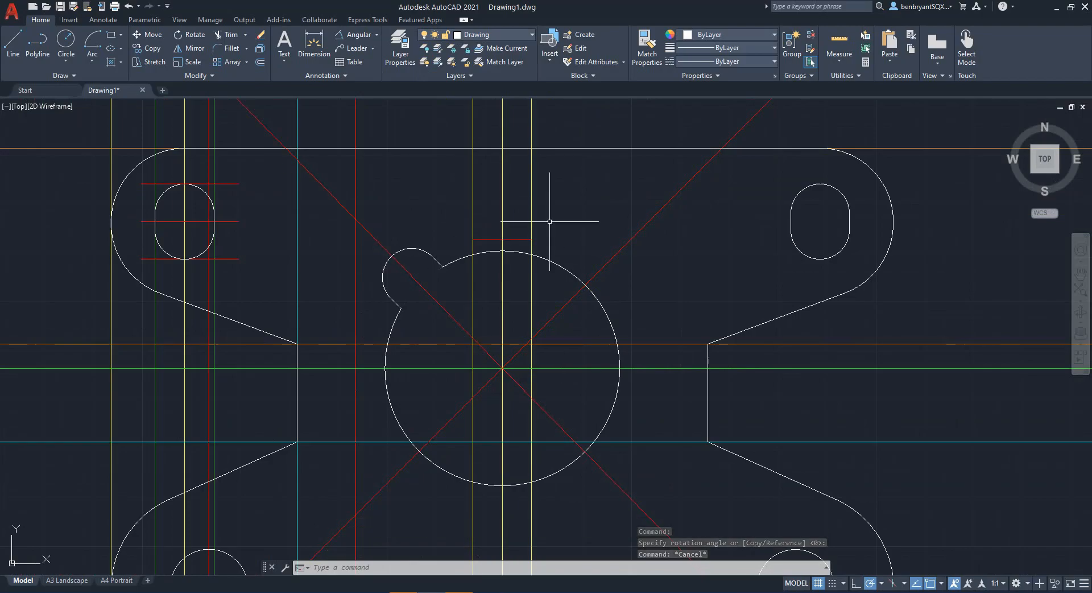
# Rotate the tab's three vertical construction lines and short horizontal line 45° counterclockwise about the circle's centre to match the rotated tab.
pyautogui.write('rota')
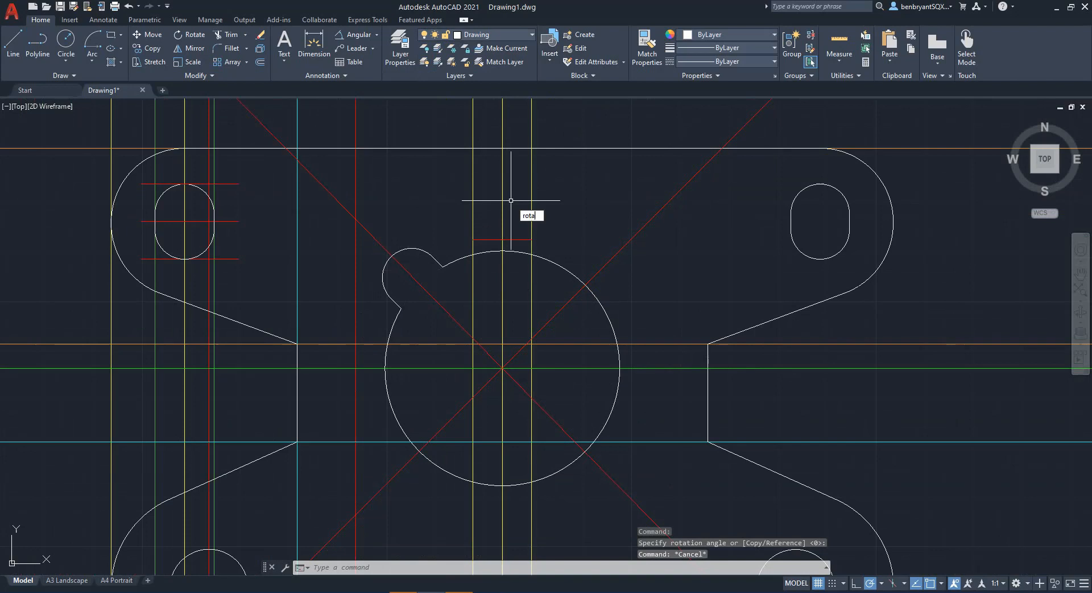
pyautogui.write('te')
pyautogui.press('Return')
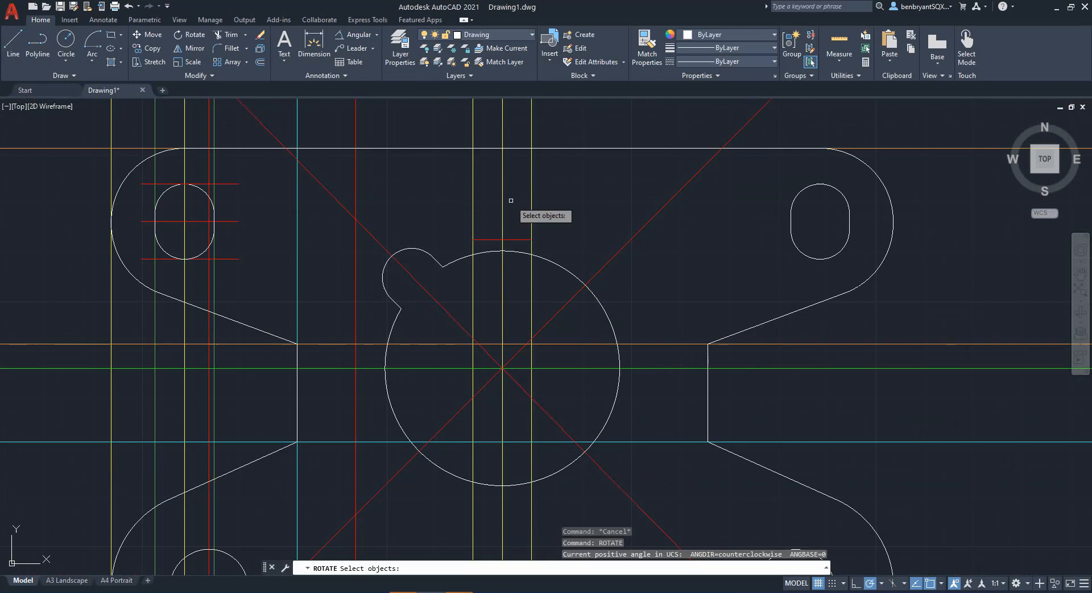
pyautogui.click(472, 235)
pyautogui.click(488, 240)
pyautogui.click(502, 228)
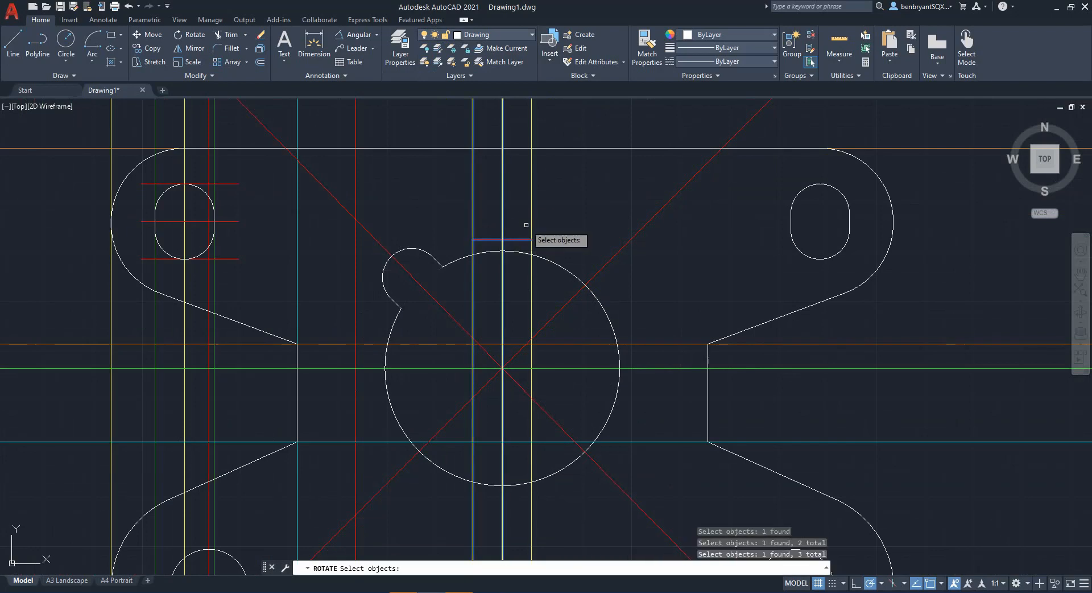
pyautogui.click(531, 227)
pyautogui.press('Return')
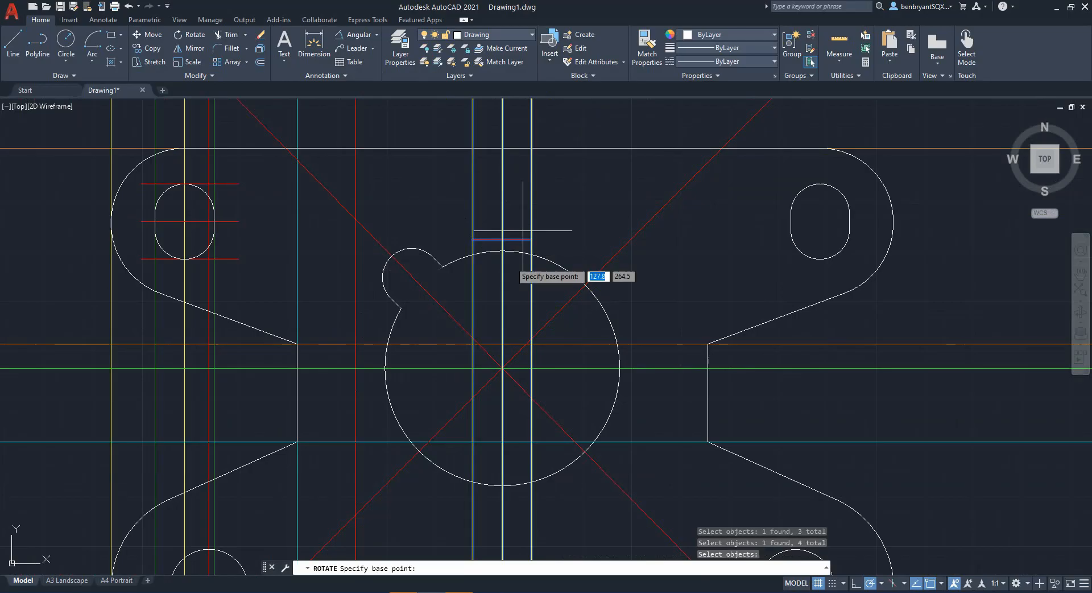
pyautogui.click(502, 368)
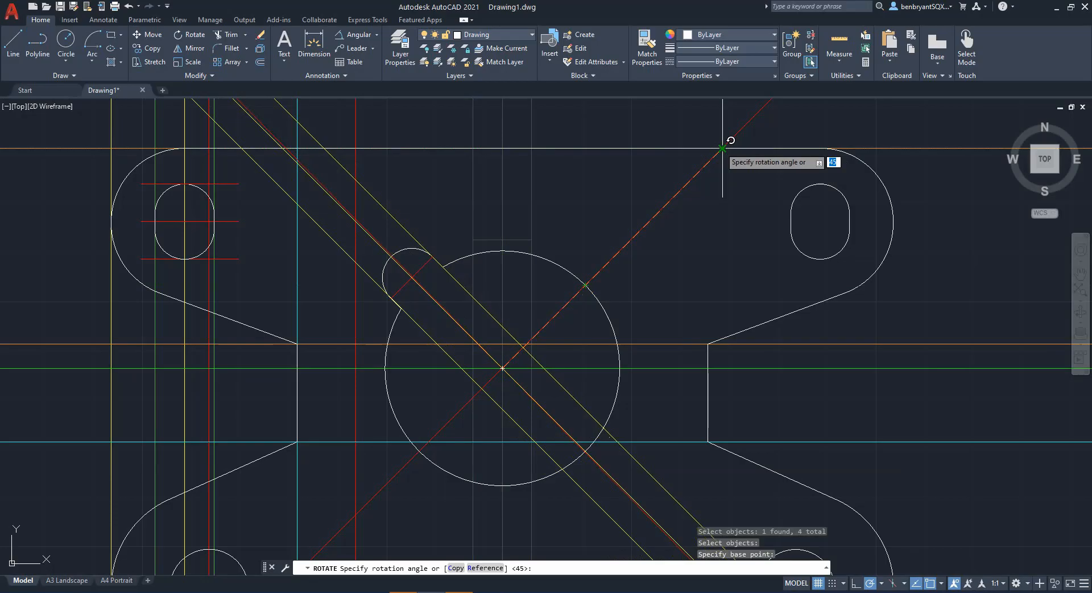
pyautogui.press('Escape')
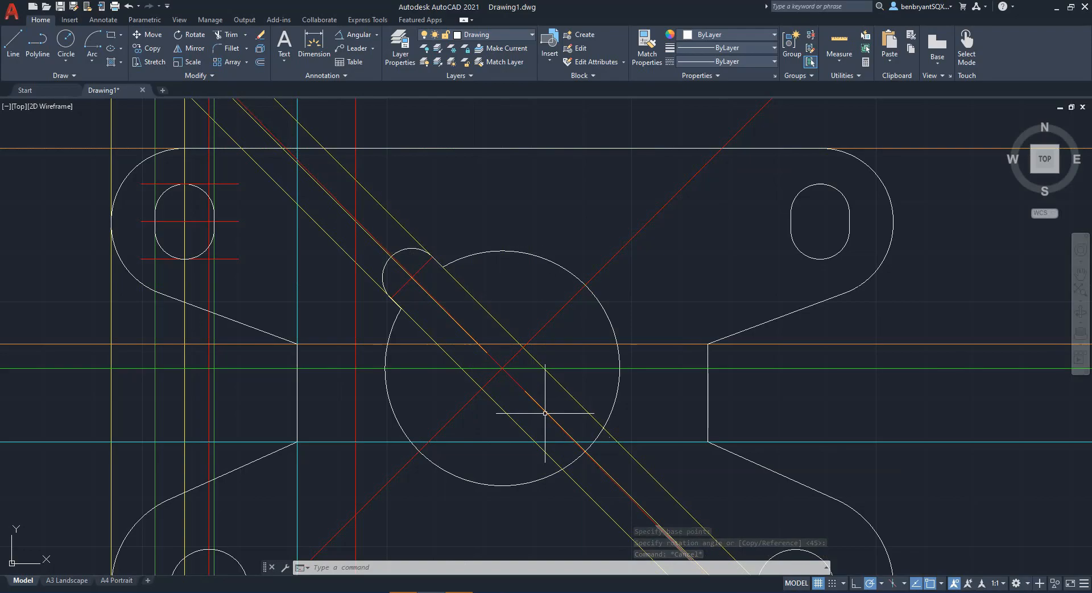
# Turn off the Construction layer and check the plate outline against the reference drawing in Microsoft Whiteboard.
pyautogui.moveTo(548, 417)
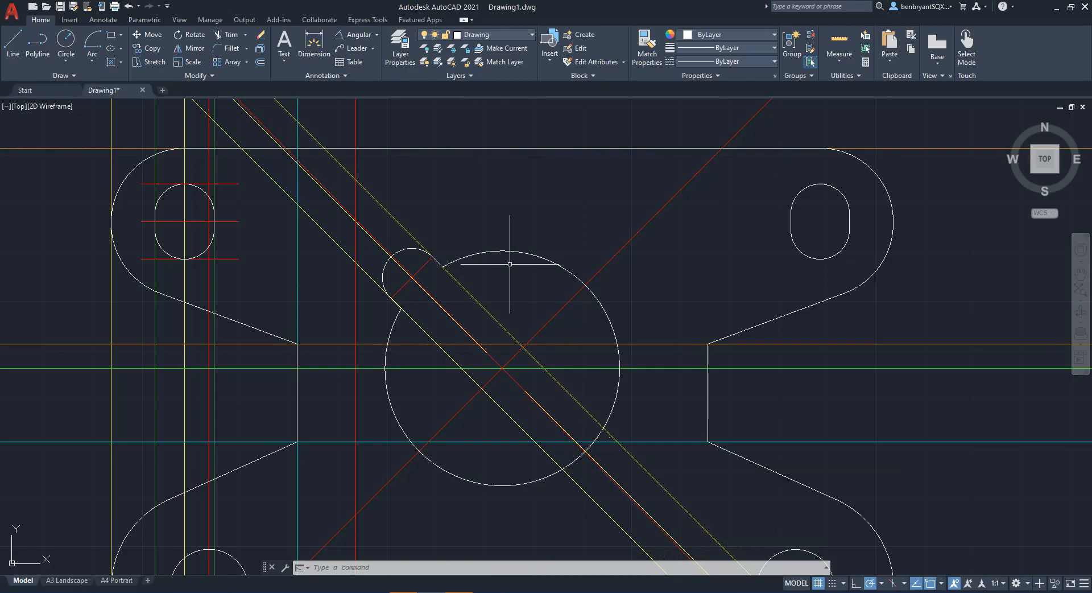
pyautogui.click(502, 34)
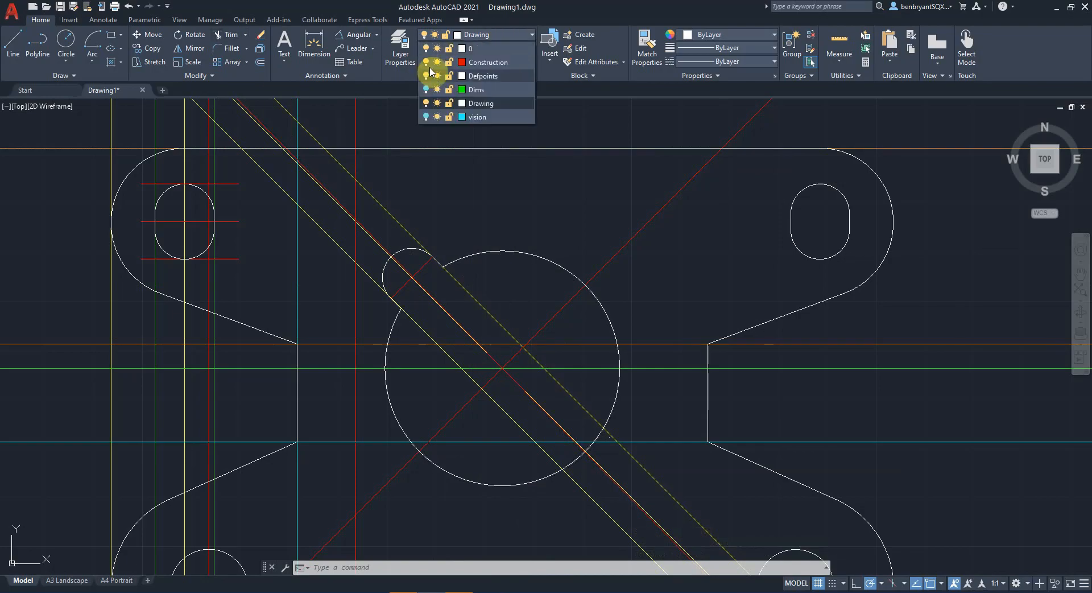
pyautogui.click(428, 63)
pyautogui.scroll(-4, 595, 311)
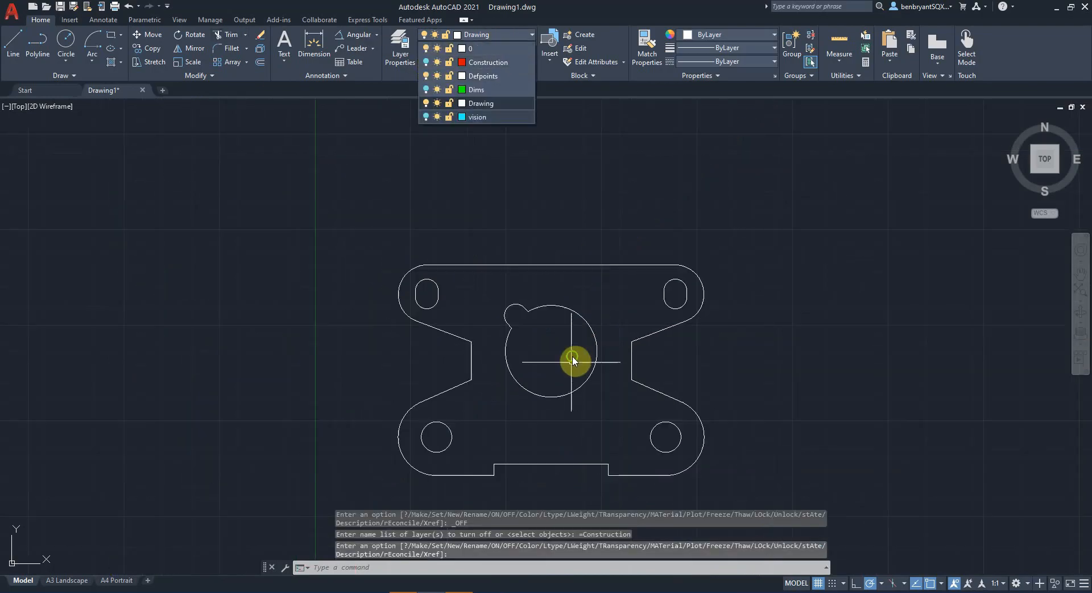
pyautogui.click(571, 362)
pyautogui.moveTo(555, 398); pyautogui.dragTo(606, 364, button='middle')
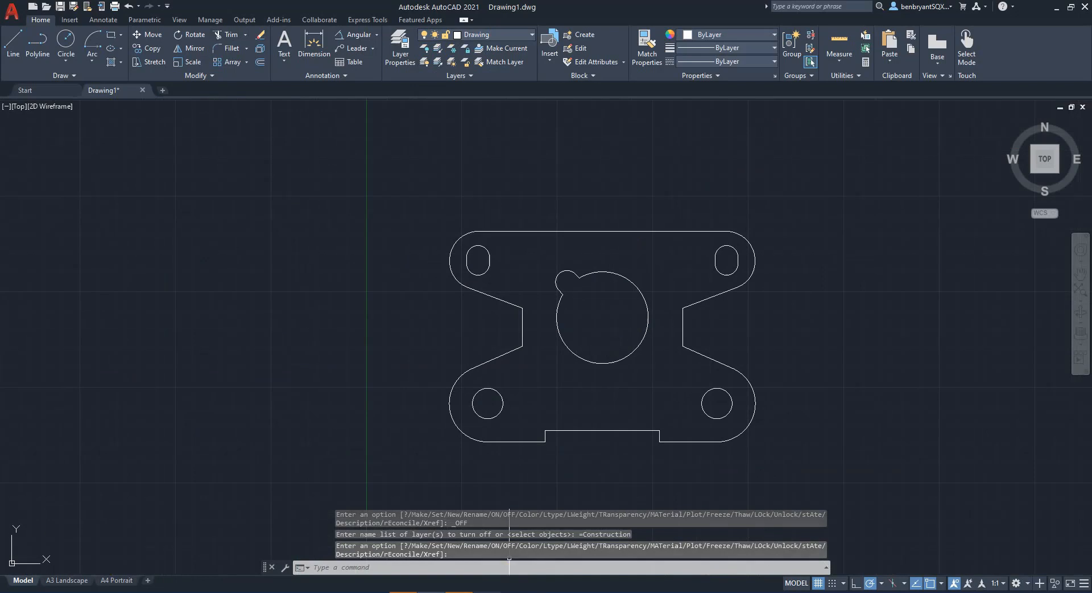
pyautogui.click(494, 592)
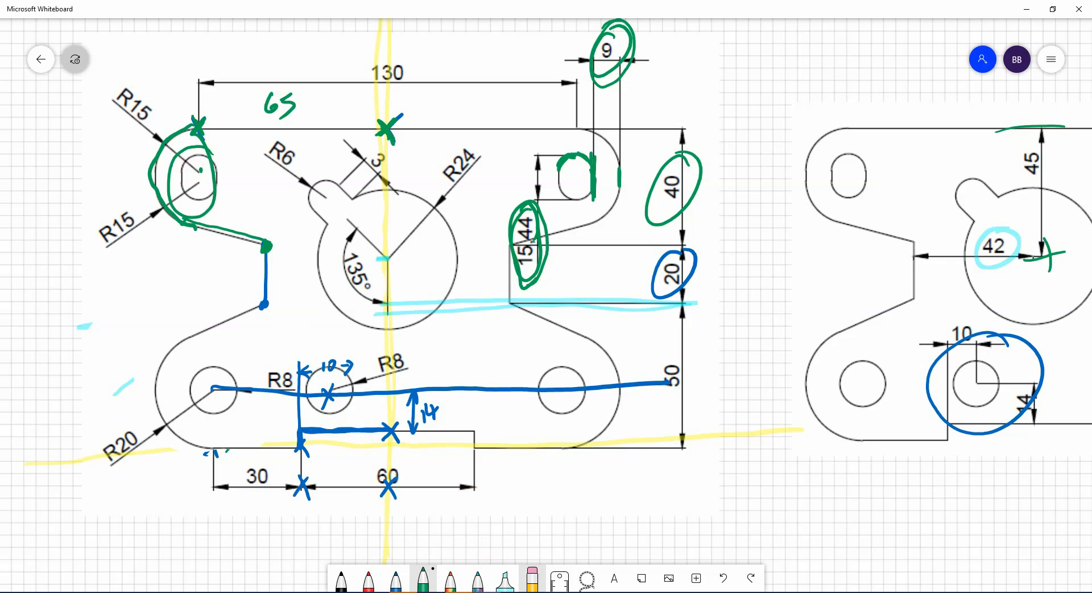
pyautogui.hotkey('alt', 'Tab')
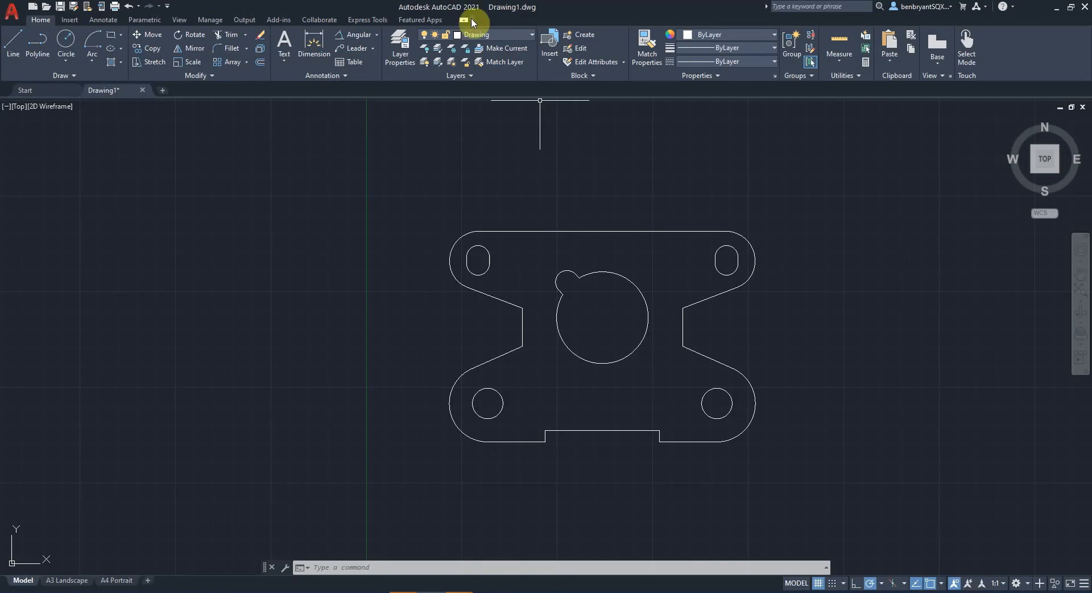
# Turn on the Dims layer and erase the half-width dimension below the plate's bottom notch.
pyautogui.click(481, 34)
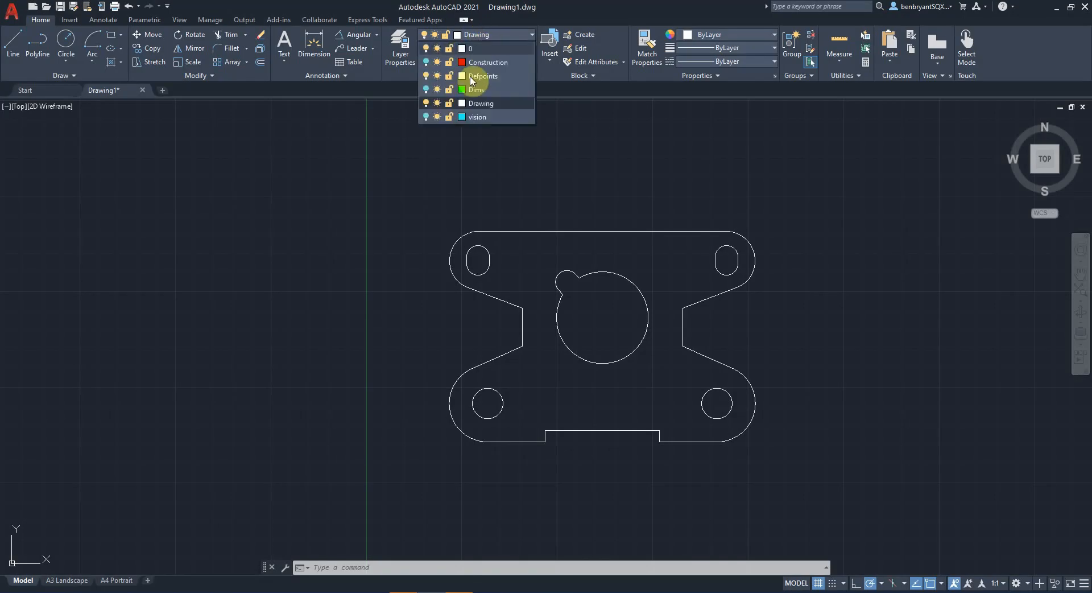
pyautogui.click(426, 90)
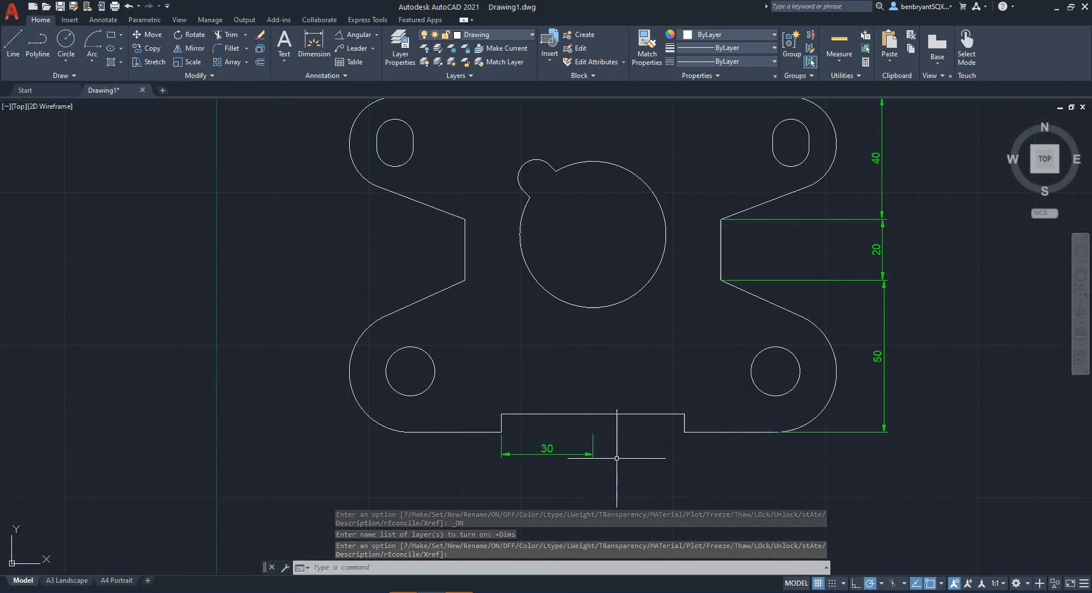
pyautogui.scroll(2, 619, 458)
pyautogui.click(594, 433)
pyautogui.click(570, 456)
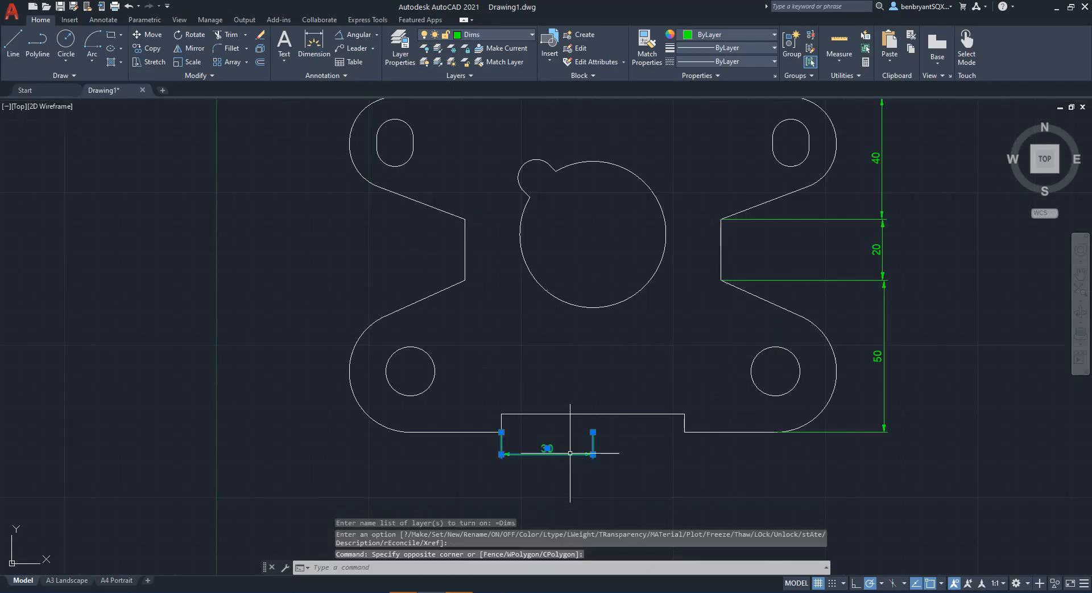
pyautogui.press('Delete')
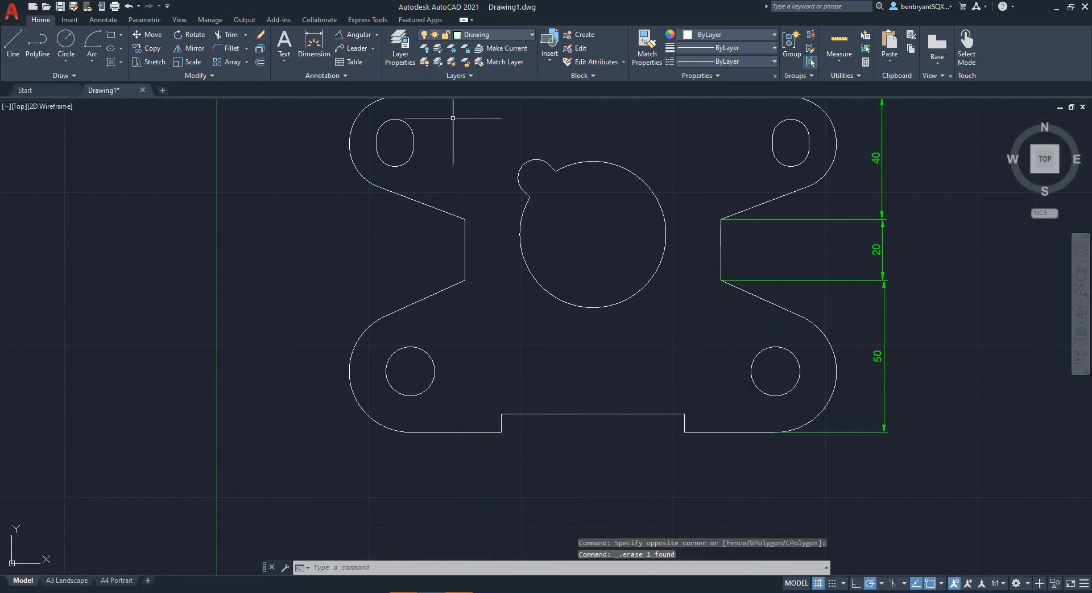
# Add a linear dimension to the bottom edge between the lower-left corner arc and the notch, entering 10 for the dimension line location.
pyautogui.click(377, 34)
pyautogui.click(358, 54)
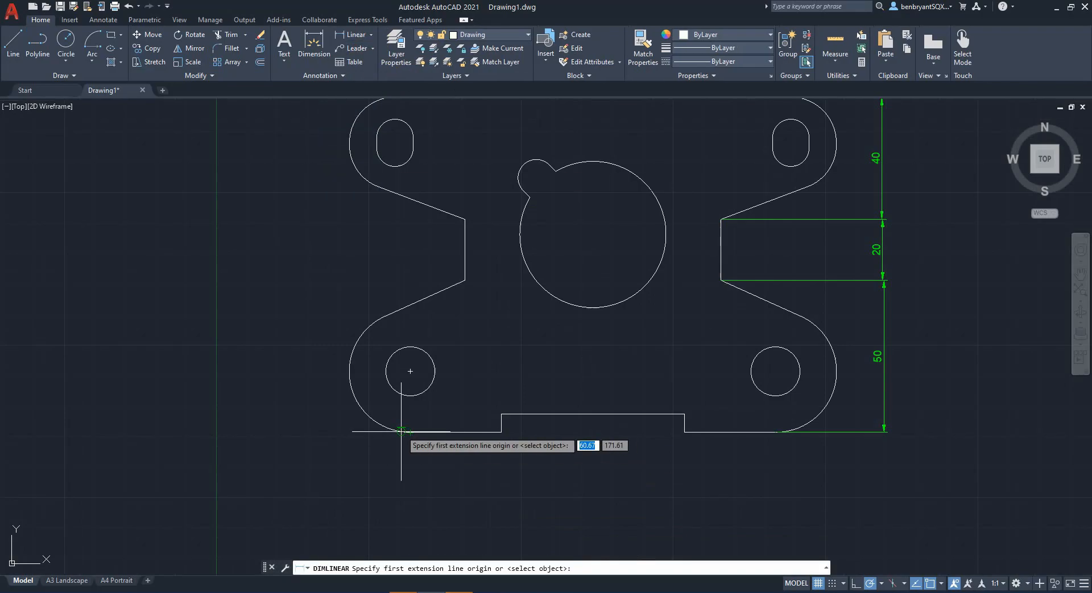
pyautogui.click(502, 432)
pyautogui.click(502, 432)
pyautogui.press('Escape')
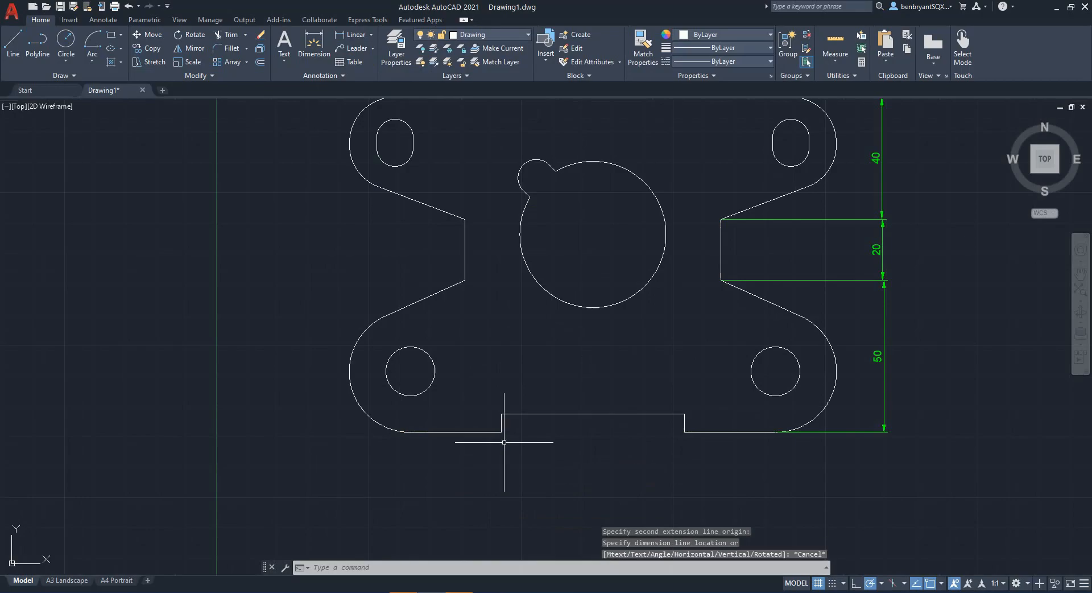
pyautogui.press('space')
pyautogui.click(501, 431)
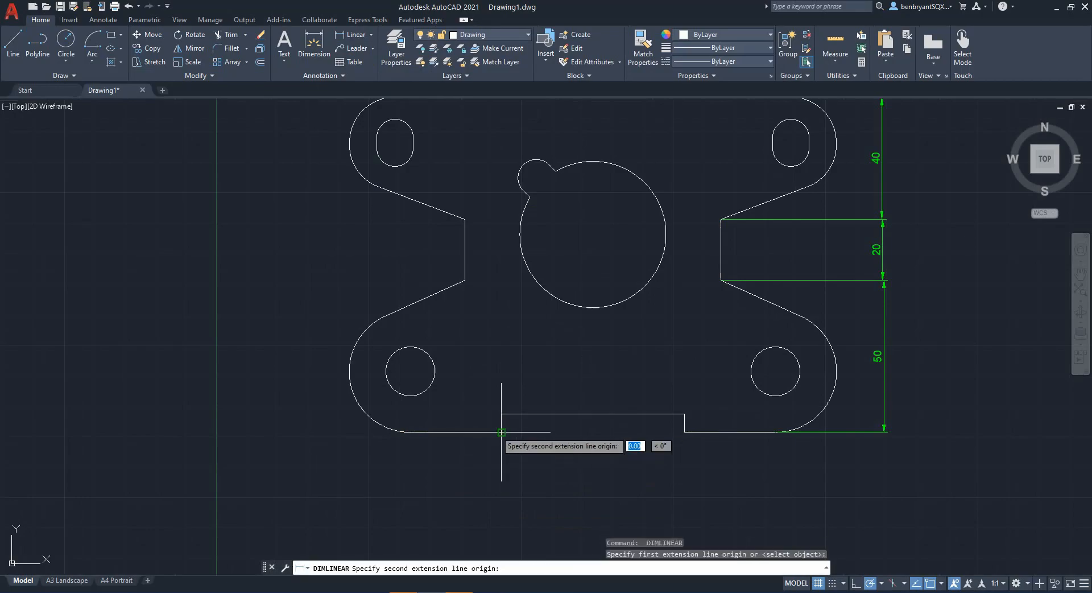
pyautogui.click(410, 432)
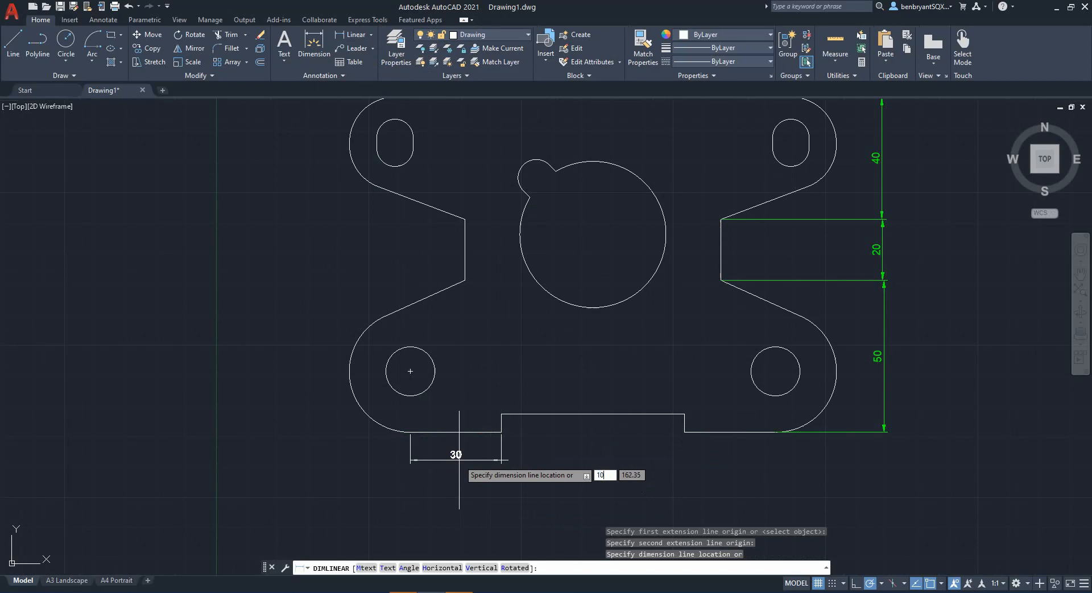
pyautogui.write('10')
pyautogui.press('Return')
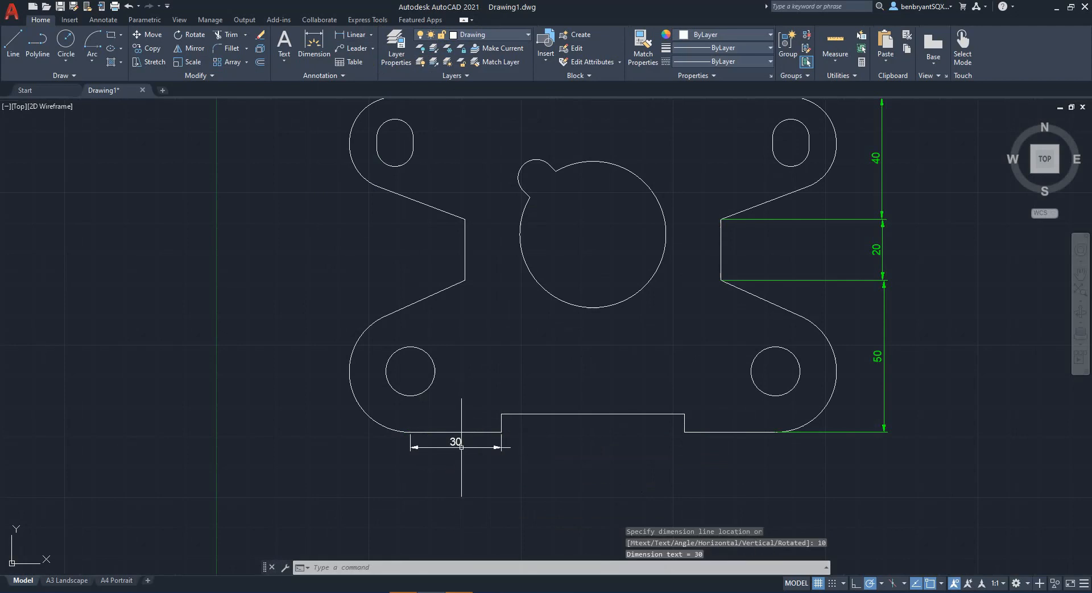
# Stretch the new bottom-edge dimension line 5 units farther below the plate.
pyautogui.click(460, 448)
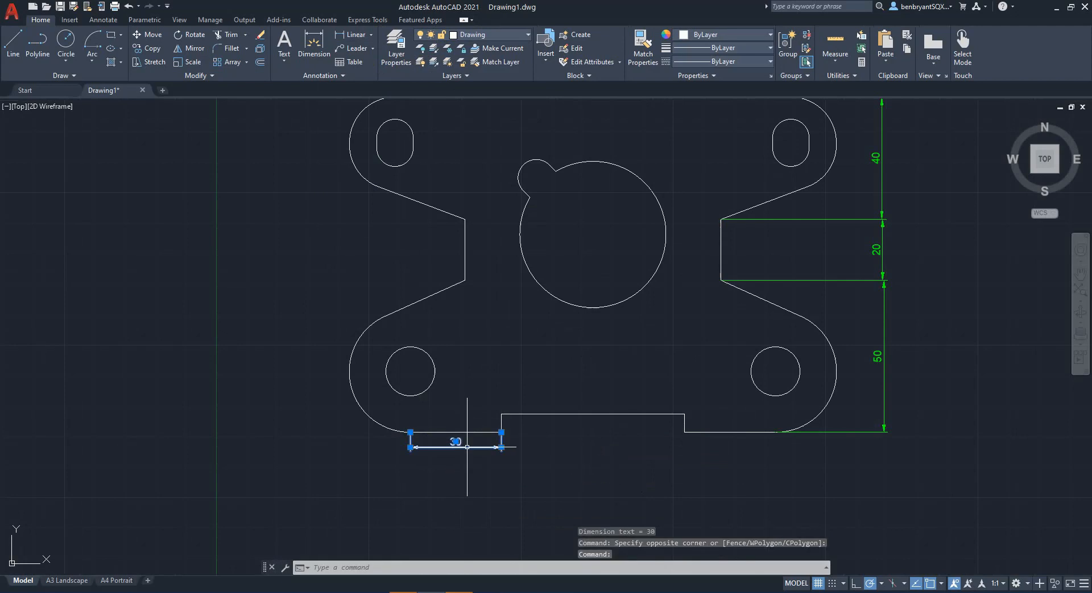
pyautogui.click(499, 447)
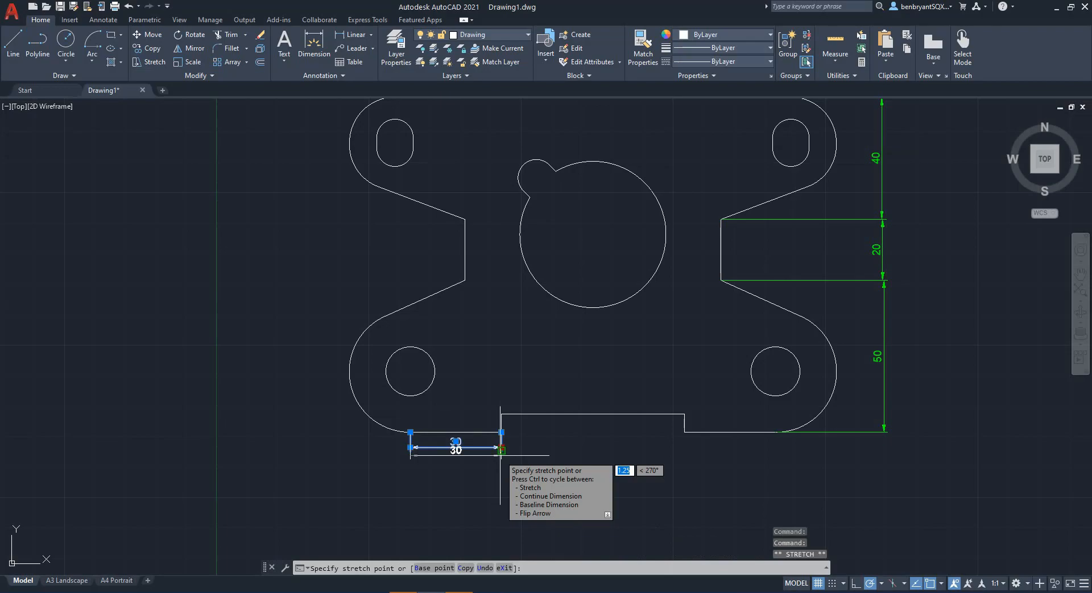
pyautogui.write('5')
pyautogui.press('Return')
pyautogui.press('Escape')
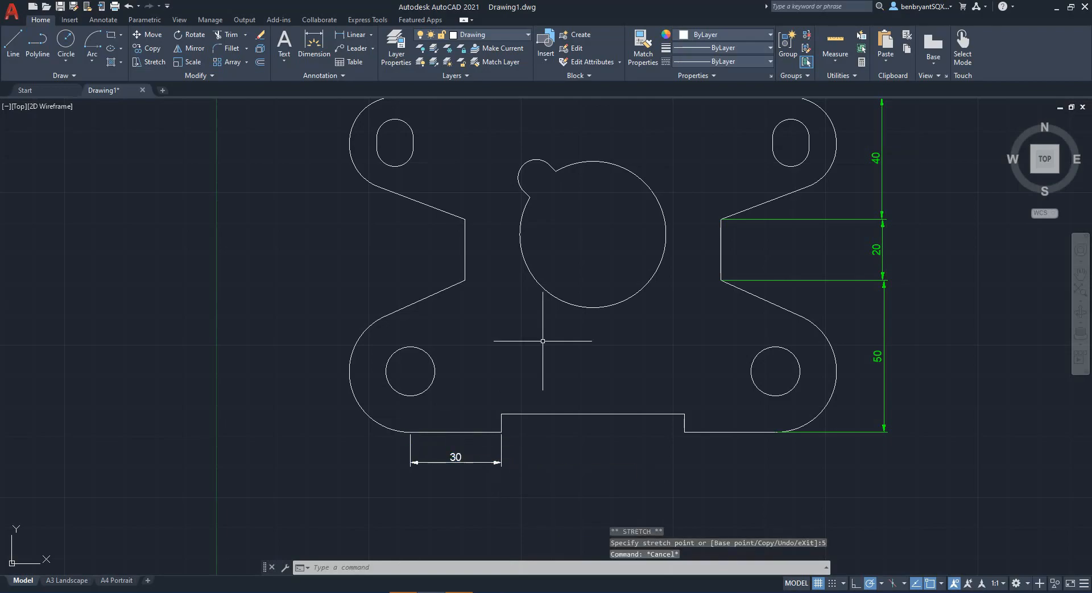
# Assign the bottom-edge dimension at the lower-left to the Dims layer.
pyautogui.click(503, 457)
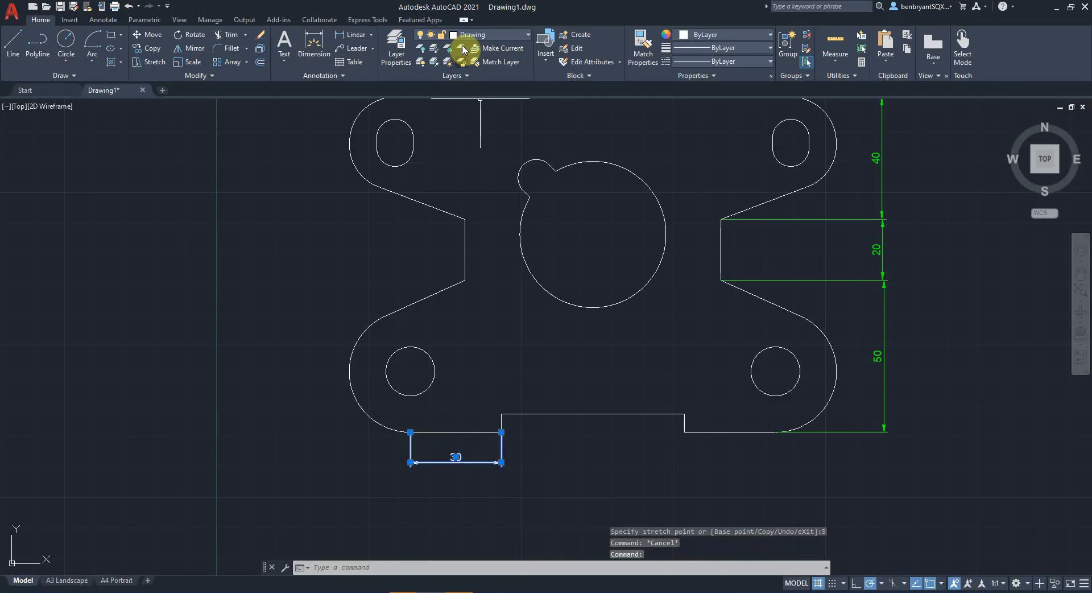
pyautogui.click(472, 35)
pyautogui.click(475, 92)
pyautogui.press('Escape')
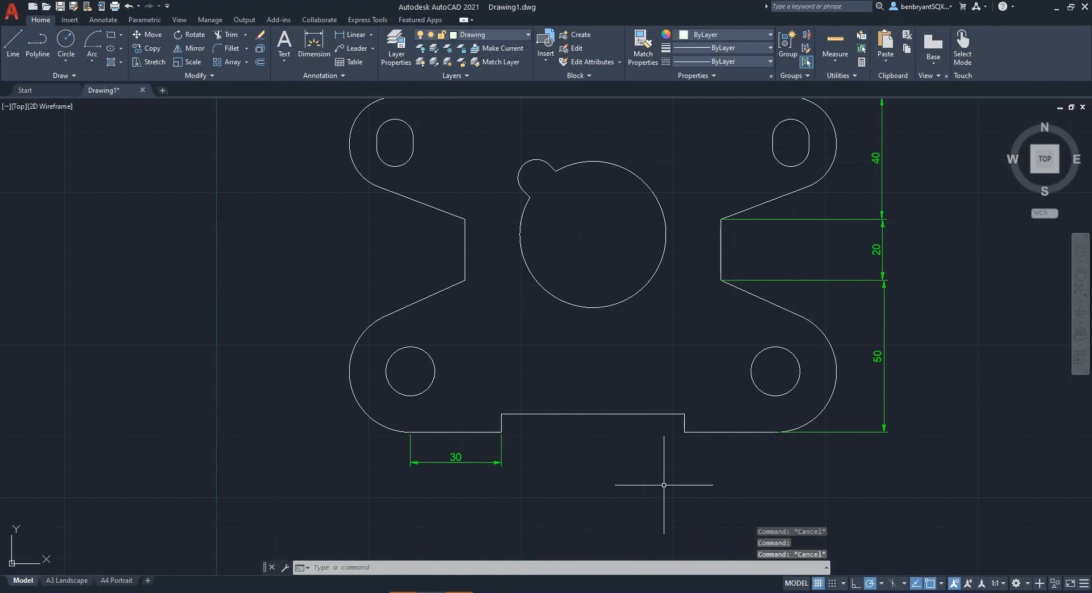
# Dimension the bottom notch's full width in line with the neighbouring dimension and assign it to the Dims layer.
pyautogui.press('Return')
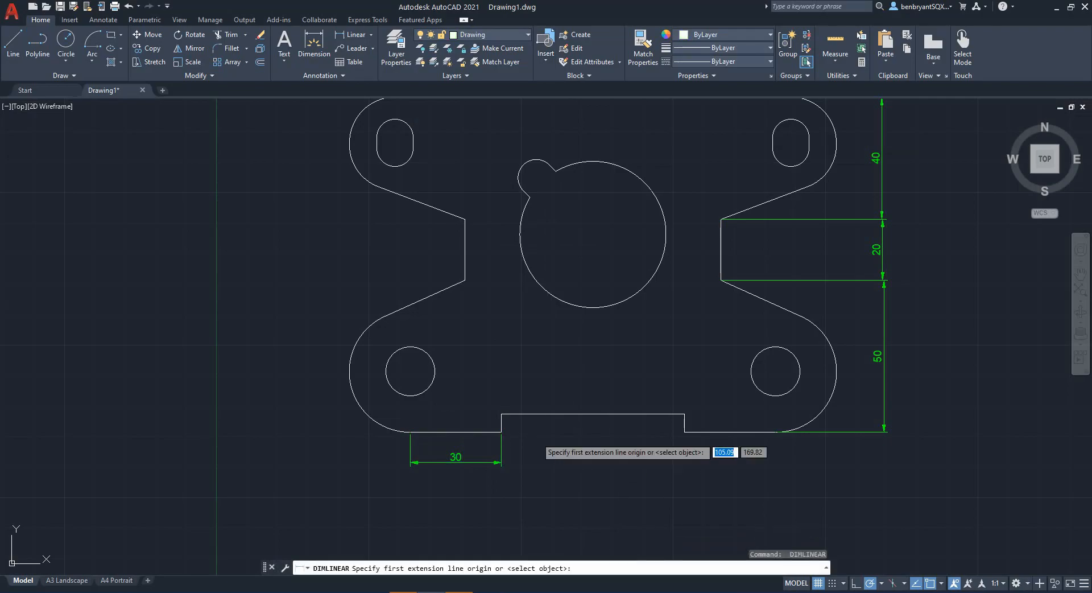
pyautogui.click(501, 432)
pyautogui.click(685, 432)
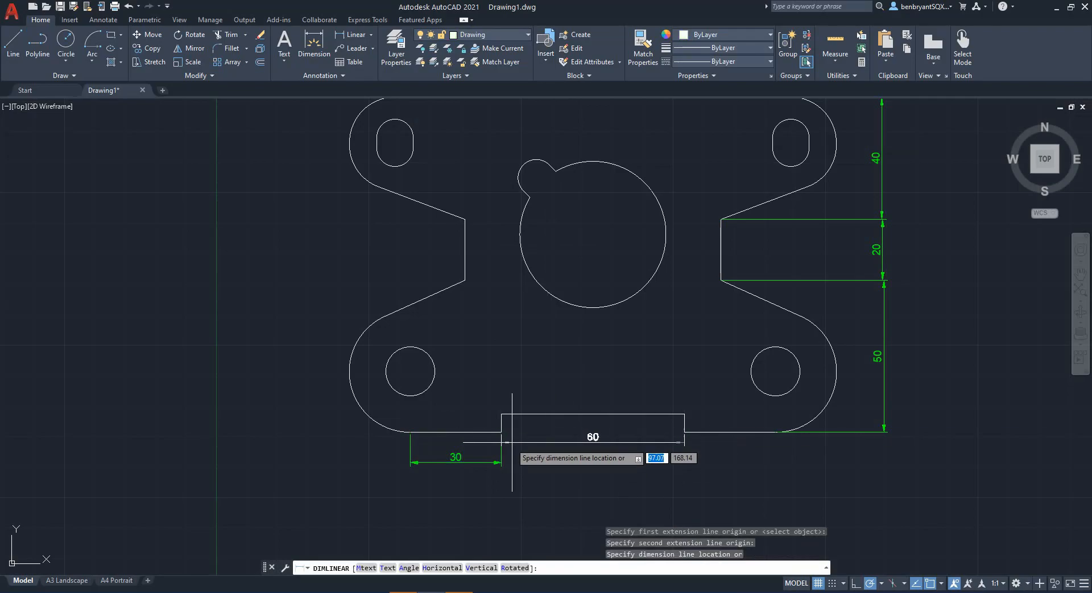
pyautogui.click(529, 462)
pyautogui.press('Return')
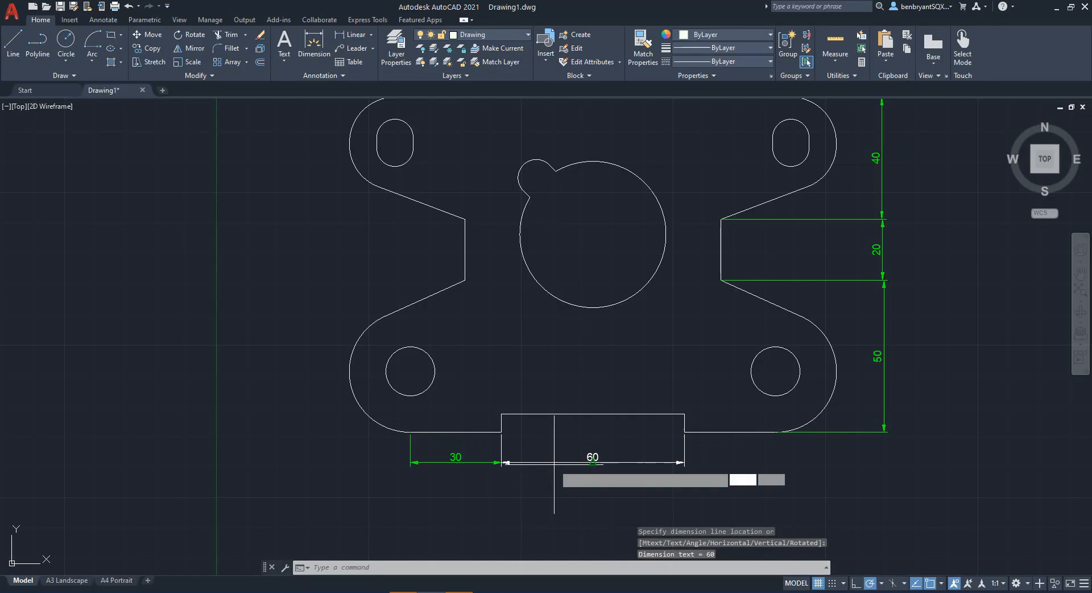
pyautogui.press('Escape')
pyautogui.click(555, 462)
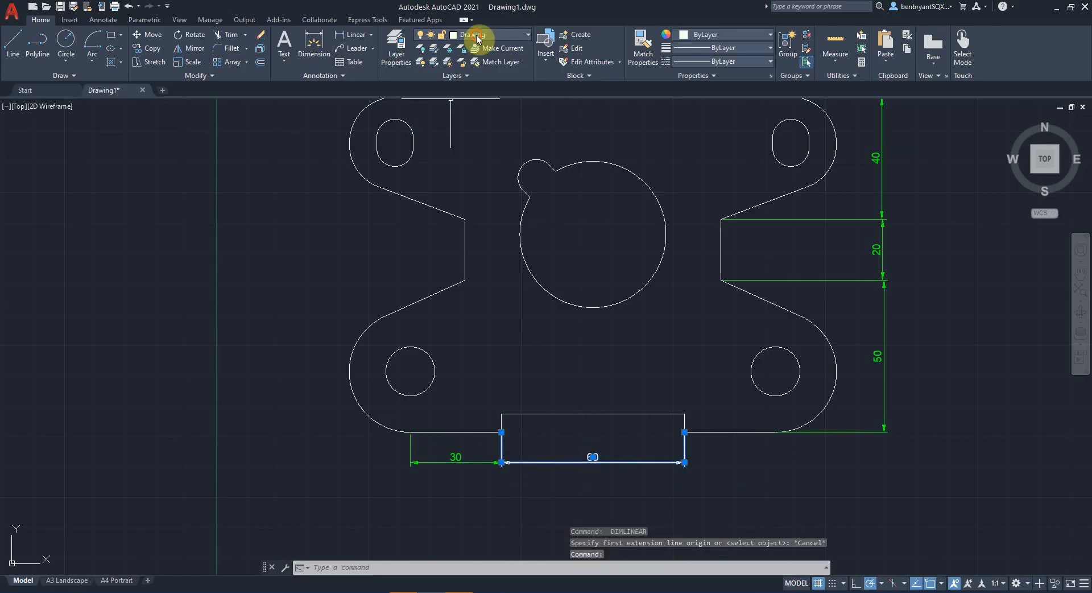
pyautogui.click(475, 36)
pyautogui.click(475, 90)
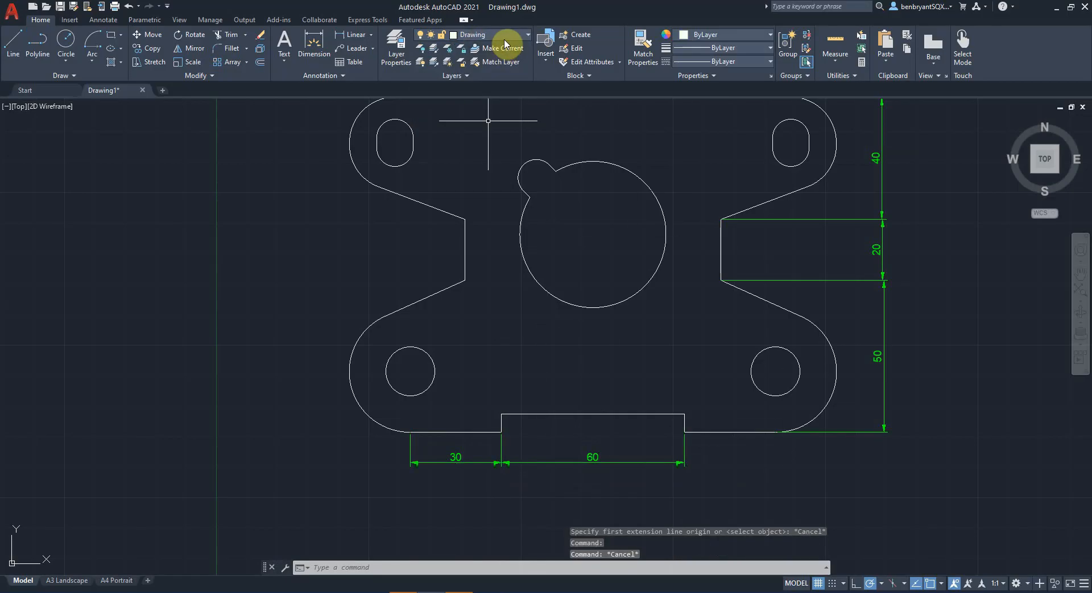
# Make Dims the current layer and add radius dimensions to the lower-left outer corner arc and the round hole inside it.
pyautogui.click(501, 35)
pyautogui.click(475, 91)
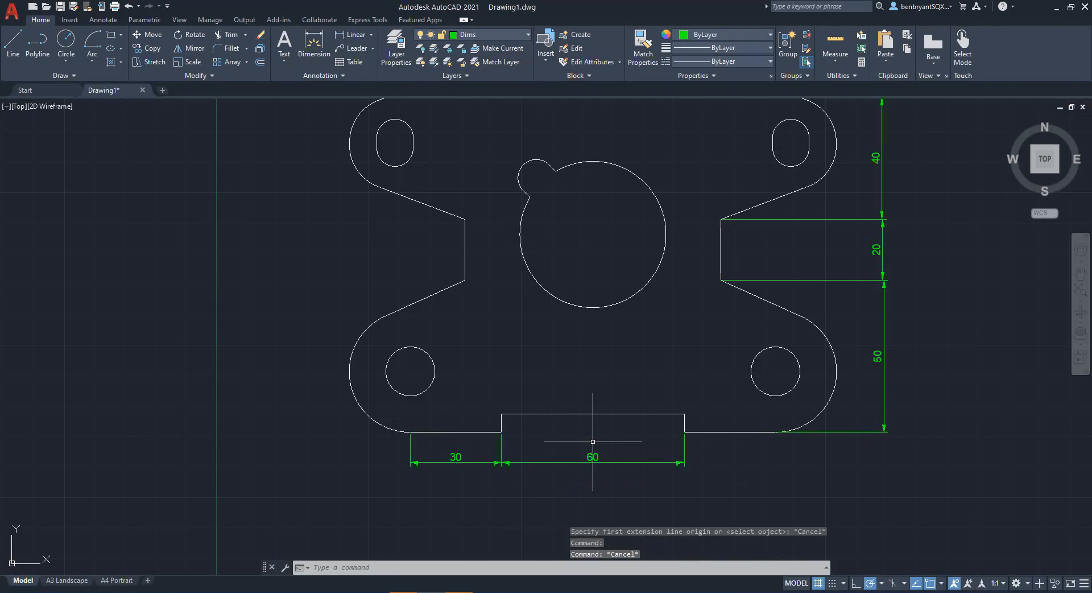
pyautogui.click(371, 35)
pyautogui.click(346, 148)
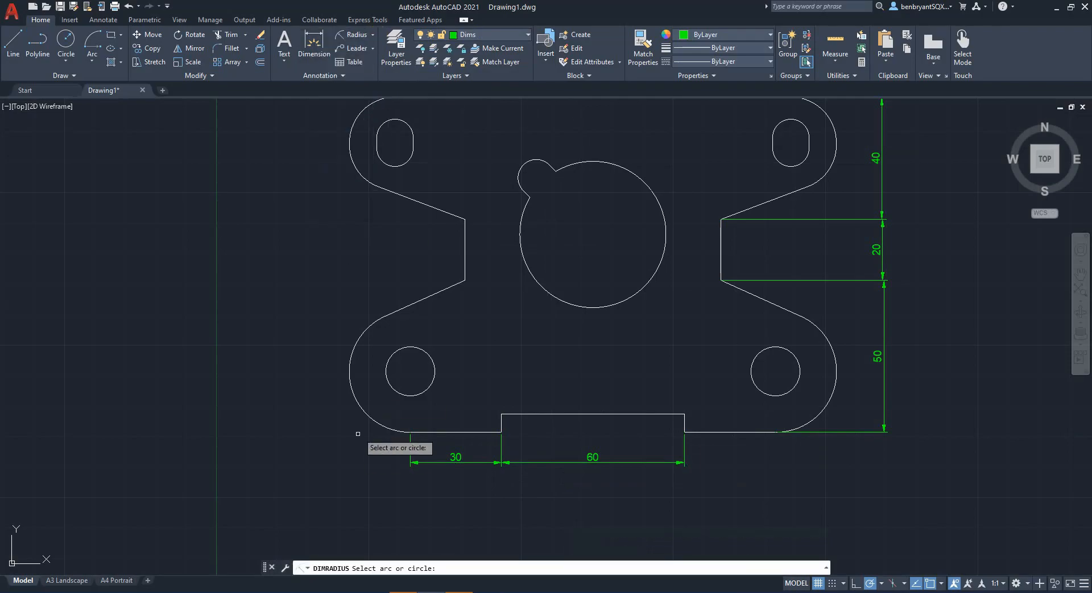
pyautogui.click(365, 414)
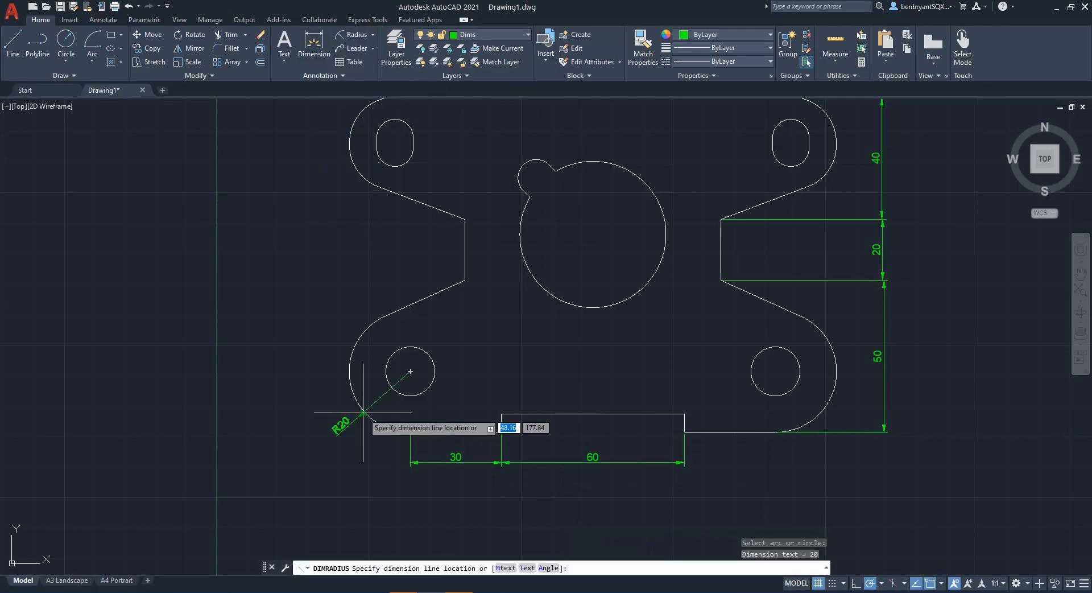
pyautogui.click(412, 396)
pyautogui.press('Return')
pyautogui.click(427, 354)
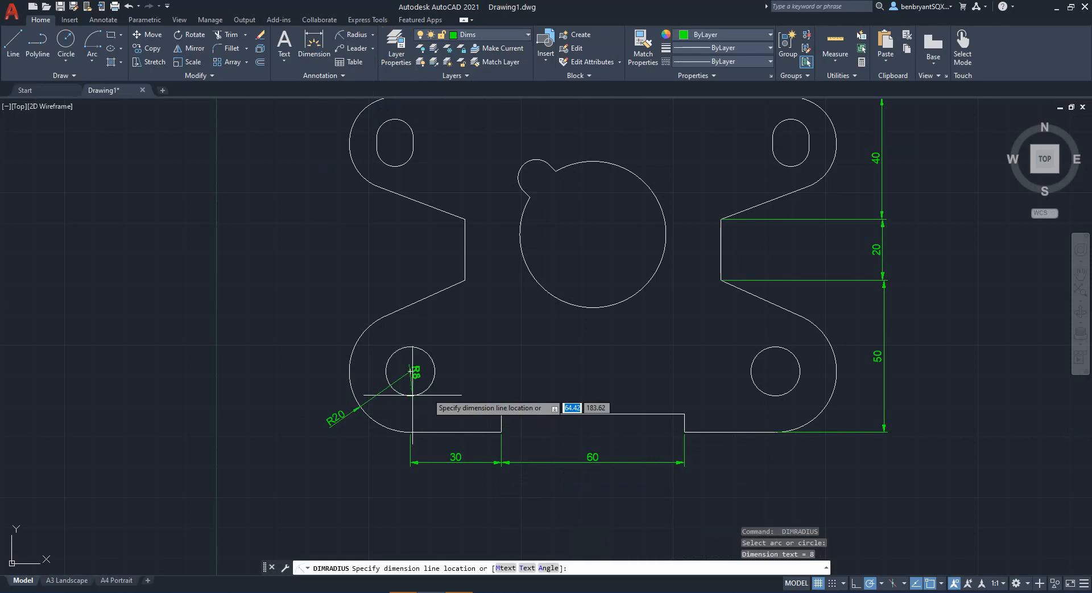
pyautogui.click(453, 341)
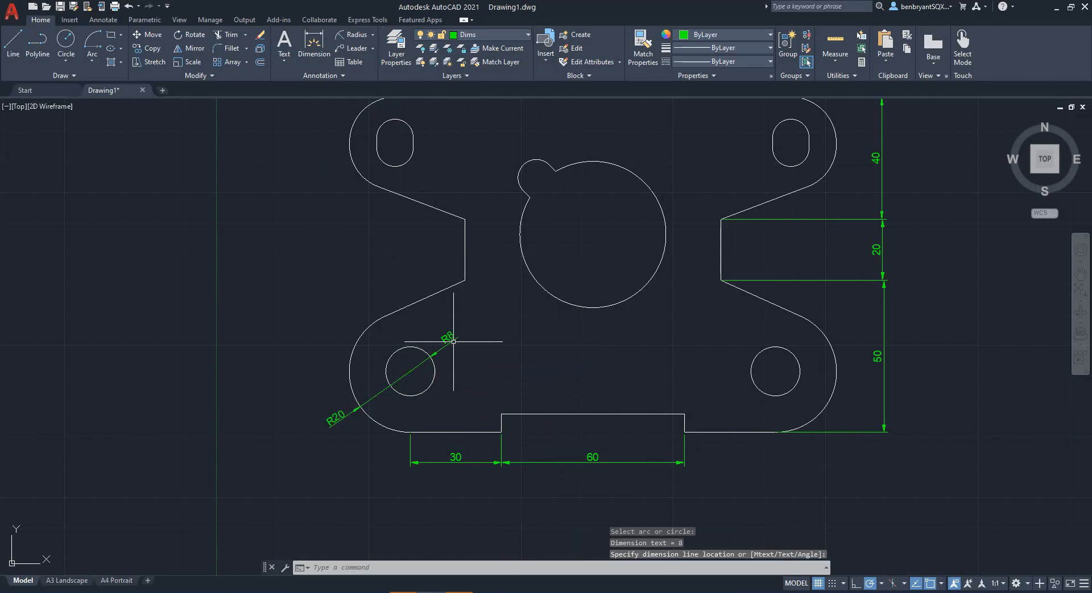
# Add radius dimensions to the upper and lower outer arcs of the plate's upper-left corner.
pyautogui.press('Return')
pyautogui.moveTo(401, 163); pyautogui.dragTo(449, 316, button='middle')
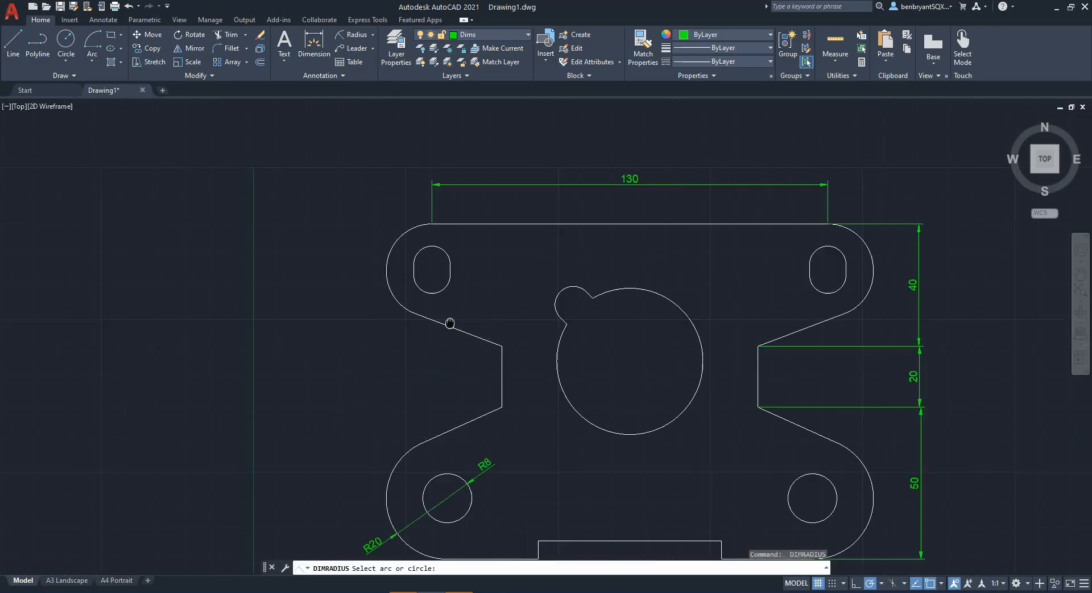
pyautogui.click(398, 242)
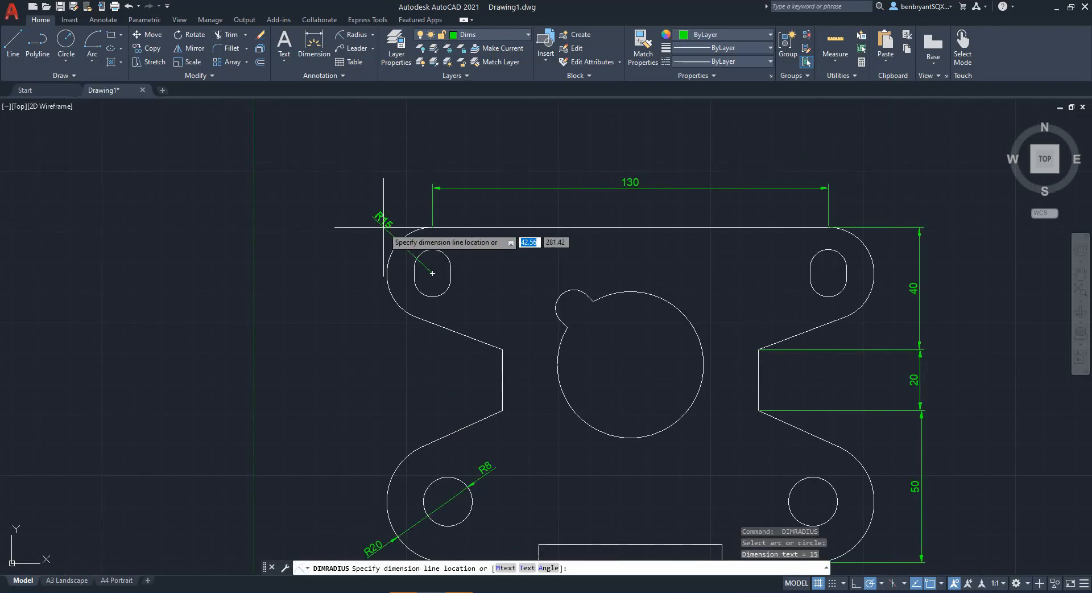
pyautogui.click(390, 295)
pyautogui.press('Return')
pyautogui.click(397, 302)
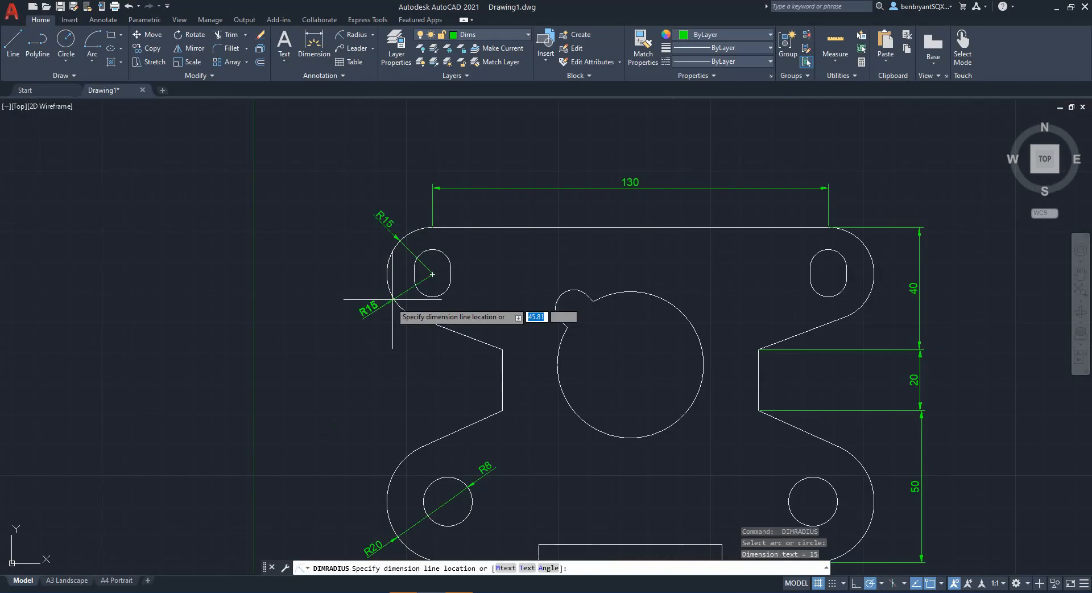
pyautogui.click(365, 317)
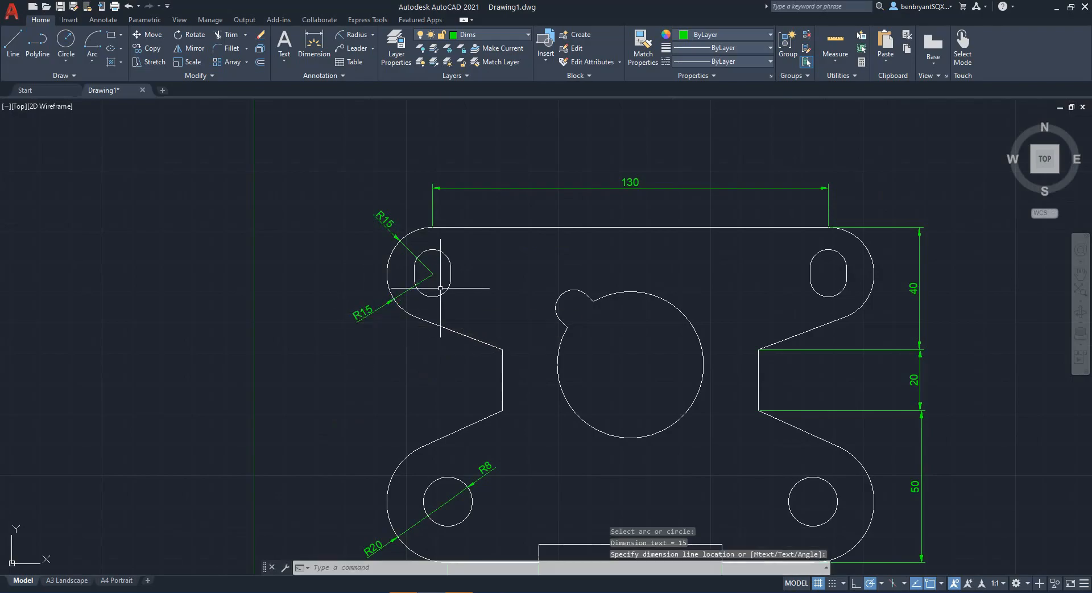
# Add radius dimensions to the upper arc of the upper-left slot and to the arc of the central hole's tab.
pyautogui.scroll(-4, 371, 276)
pyautogui.scroll(4, 371, 276)
pyautogui.scroll(6, 371, 276)
pyautogui.moveTo(500, 528); pyautogui.dragTo(485, 332, button='middle')
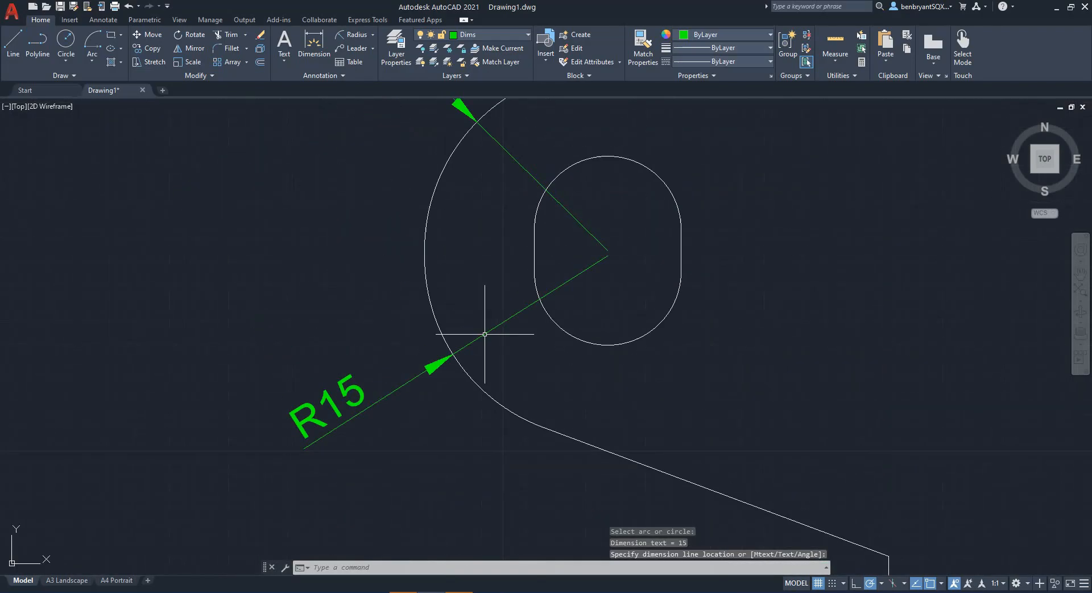
pyautogui.scroll(-2, 463, 256)
pyautogui.press('Return')
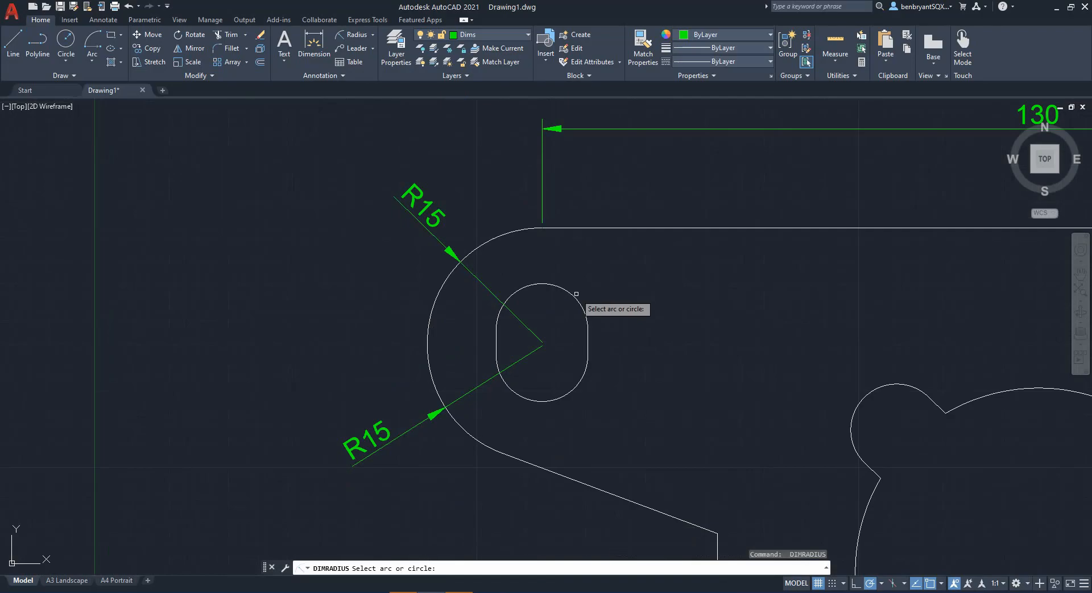
pyautogui.click(576, 299)
pyautogui.click(614, 281)
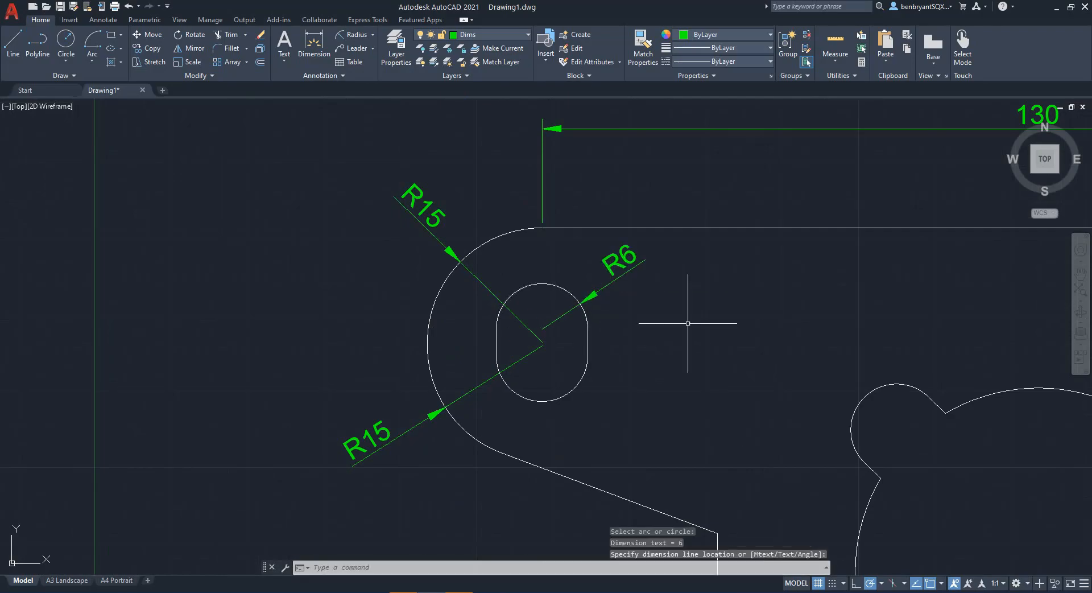
pyautogui.press('Return')
pyautogui.click(854, 407)
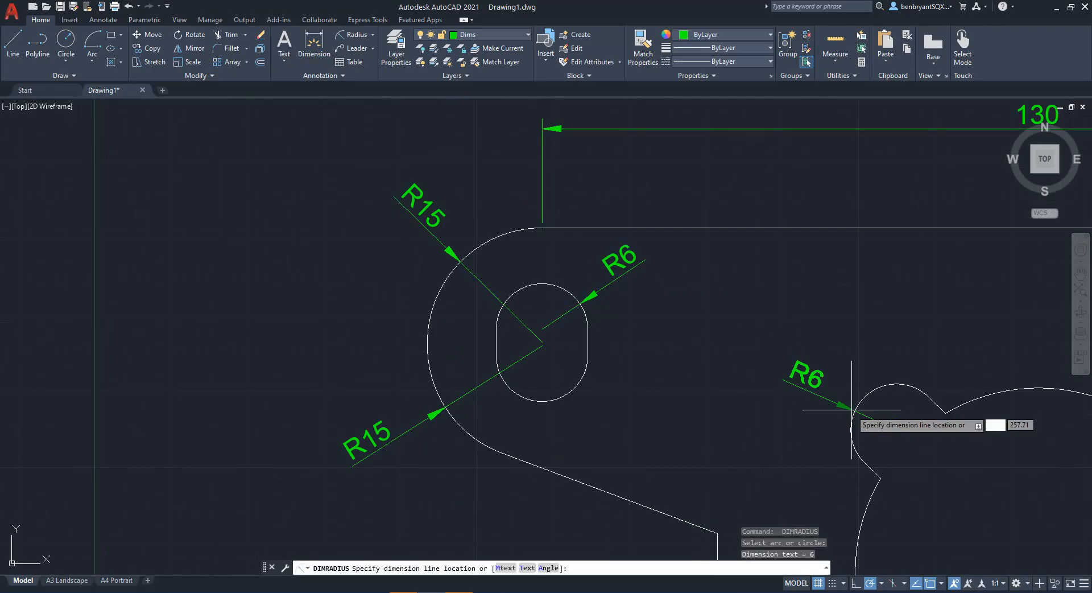
pyautogui.click(775, 406)
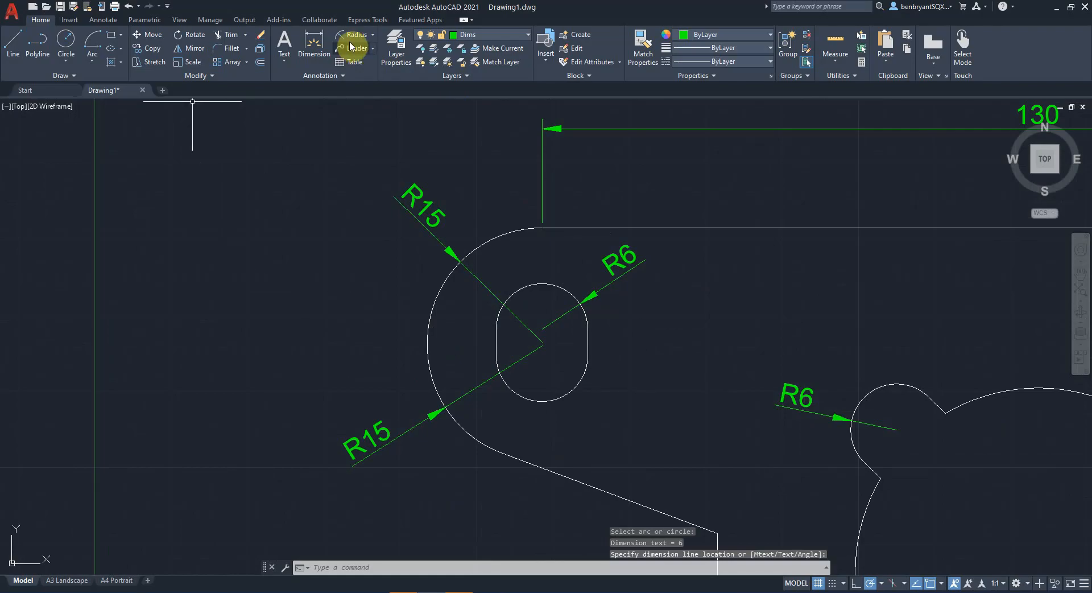
# Add a vertical linear dimension for the offset between the two outer arcs of the plate's upper-left corner, placed outside the plate.
pyautogui.click(371, 39)
pyautogui.click(363, 78)
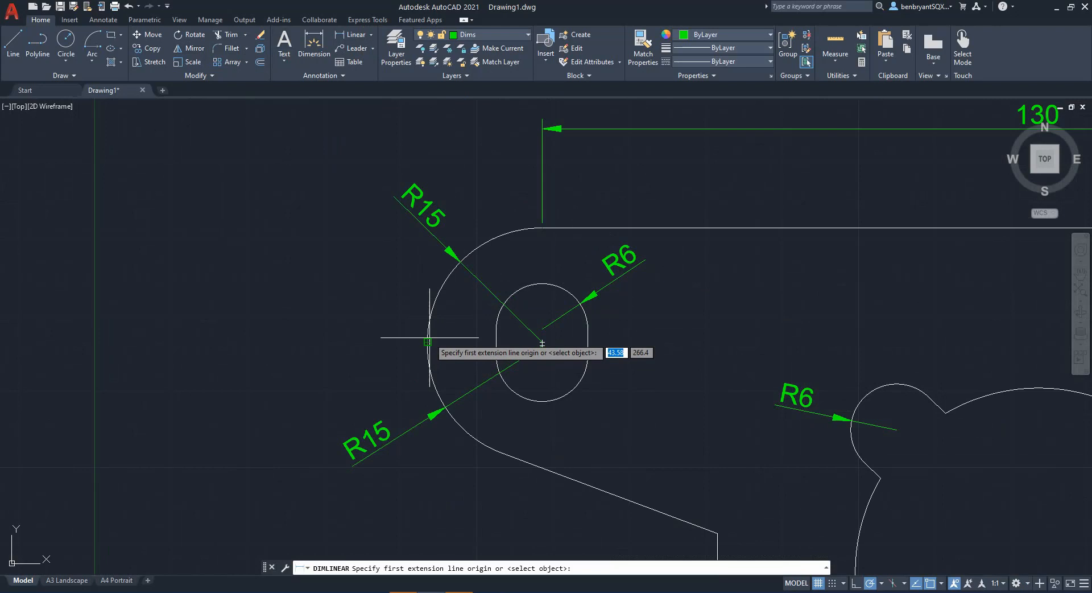
pyautogui.scroll(1, 432, 353)
pyautogui.scroll(2, 433, 353)
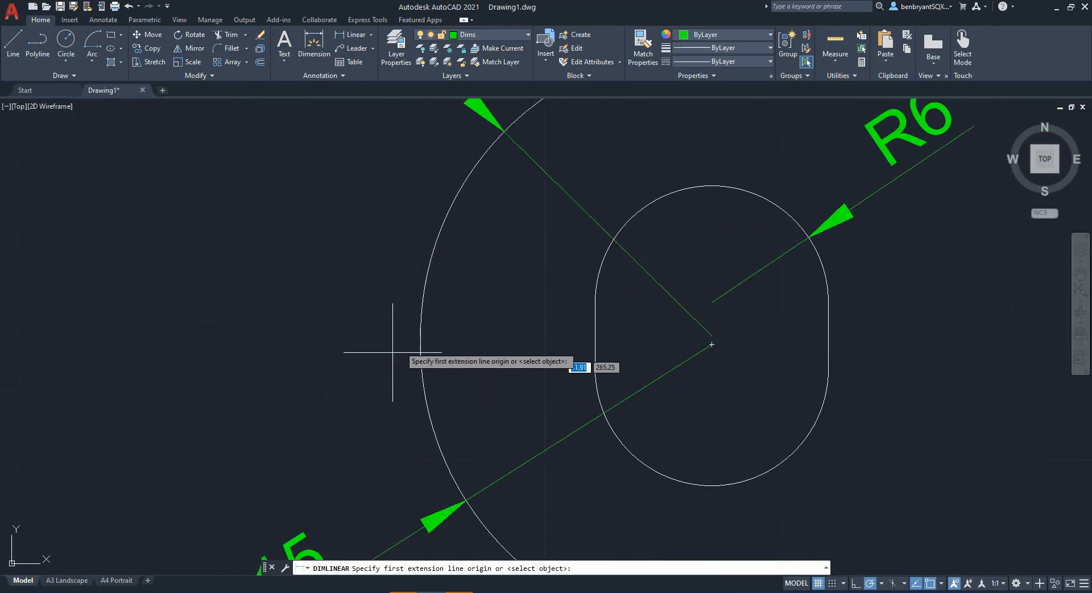
pyautogui.click(421, 336)
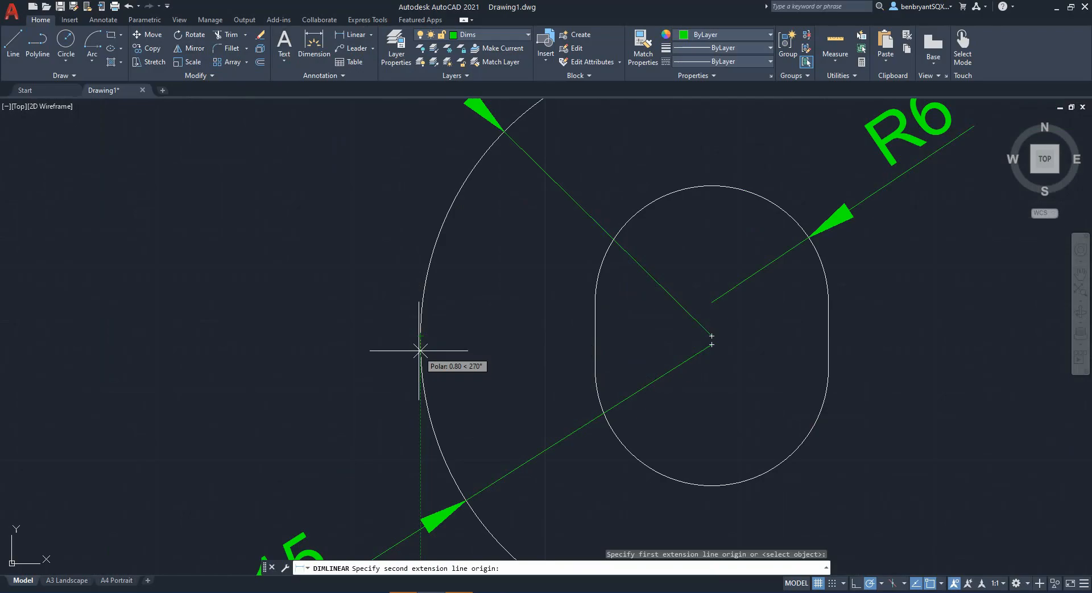
pyautogui.click(420, 345)
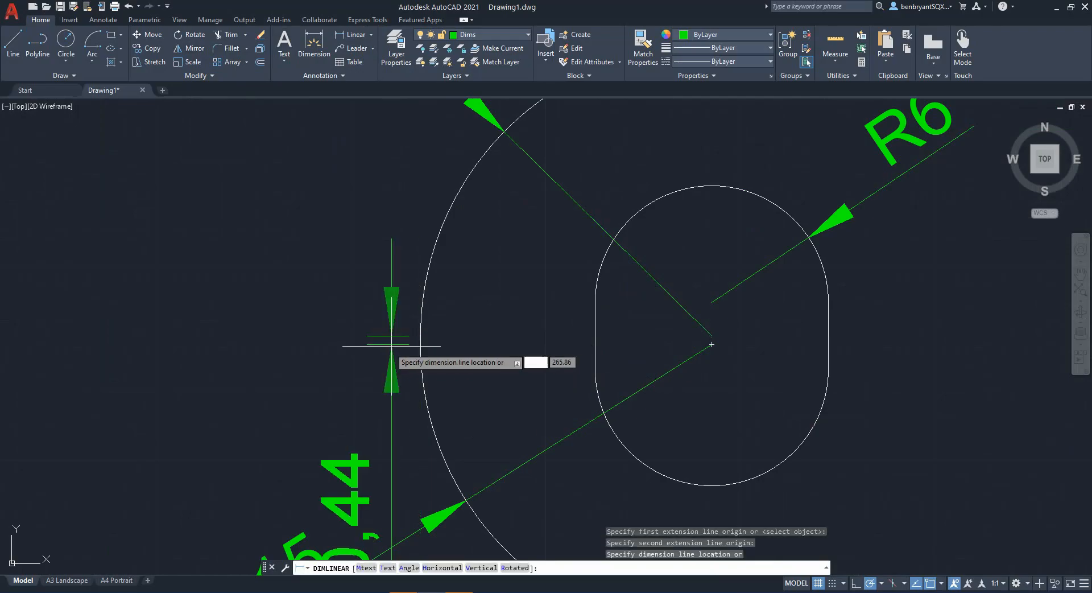
pyautogui.scroll(3, 310, 343)
pyautogui.scroll(-3, 293, 376)
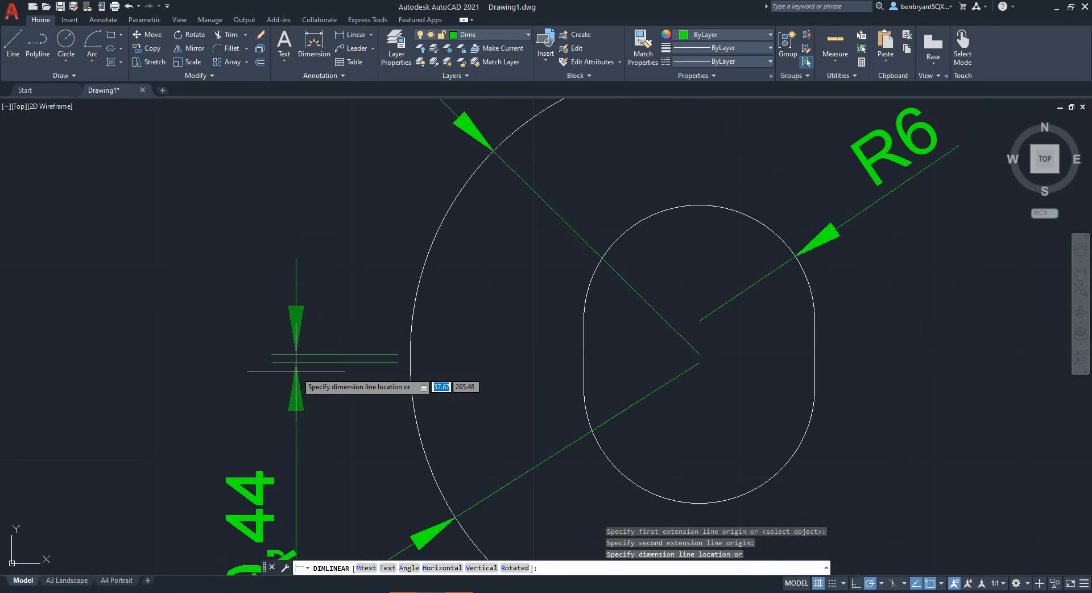
pyautogui.scroll(-4, 293, 370)
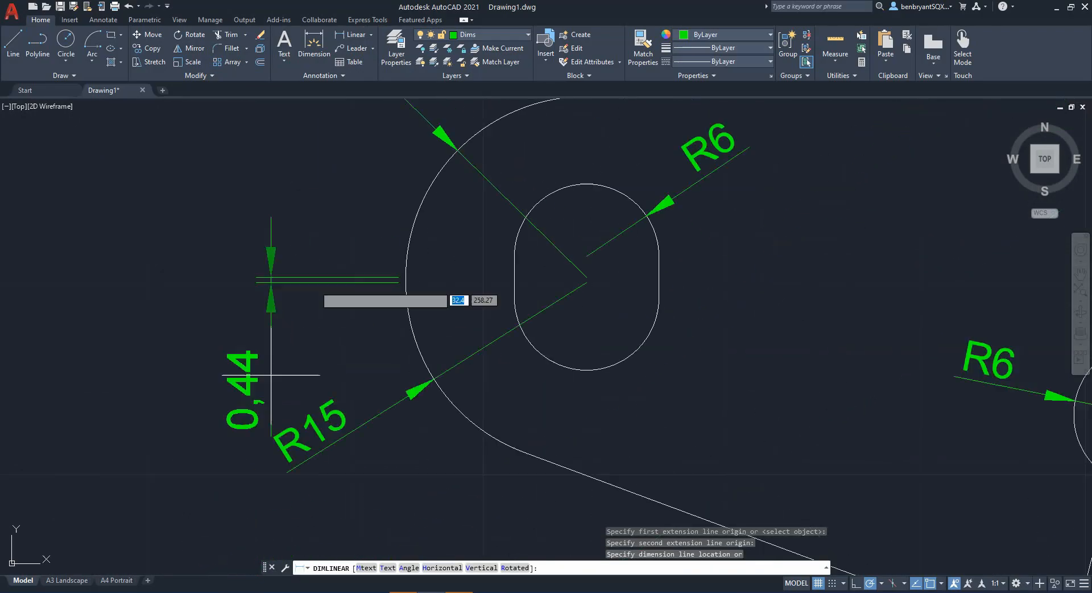
pyautogui.click(278, 295)
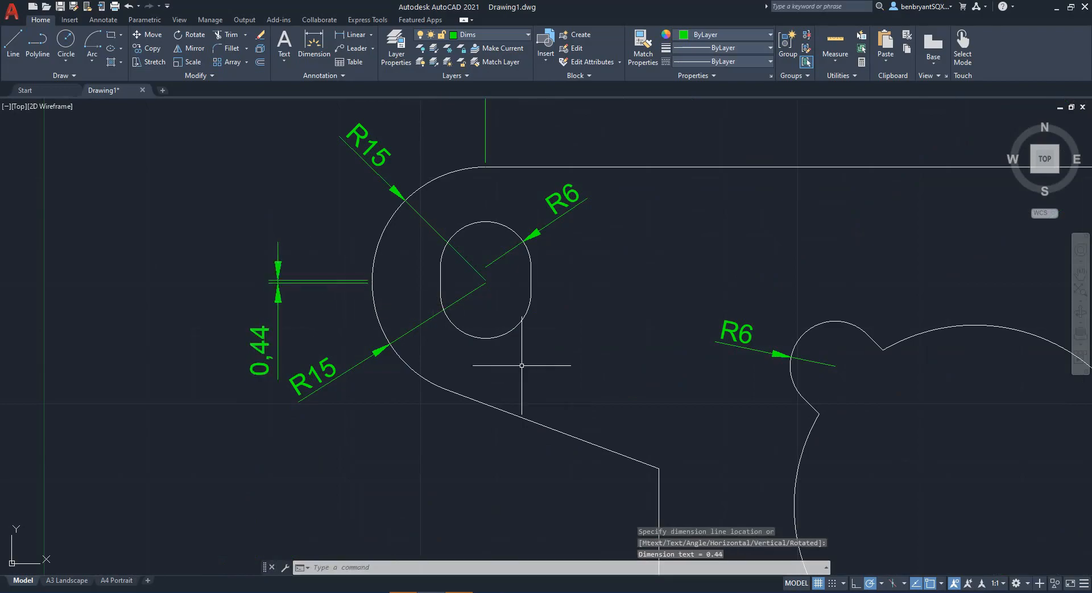
# Dimension the length of the upper-left slot's straight right side, placing the dimension beside the slot.
pyautogui.scroll(4, 513, 275)
pyautogui.press('Return')
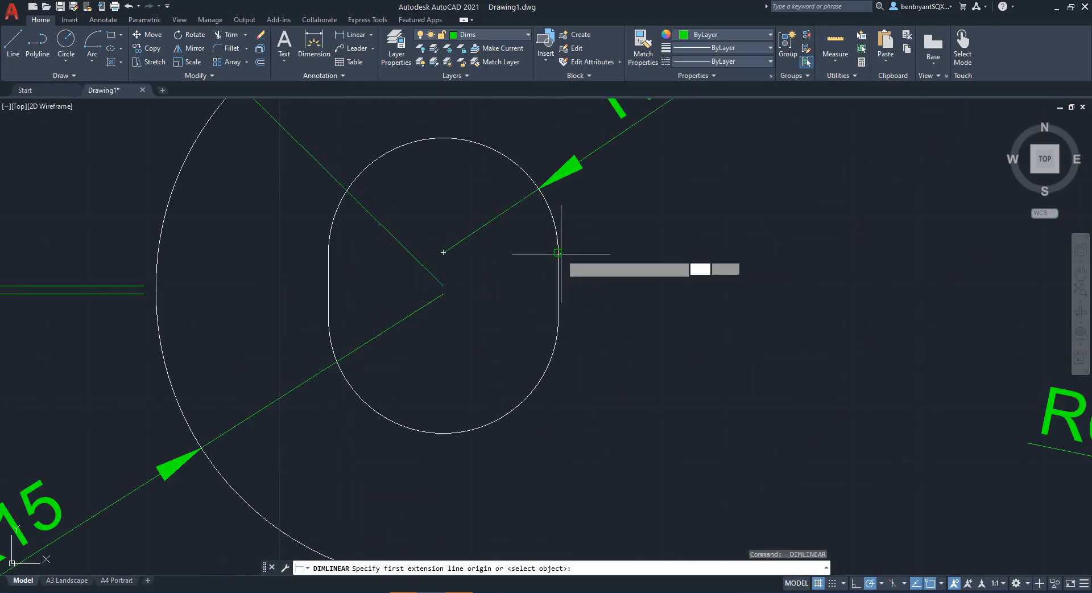
pyautogui.click(531, 268)
pyautogui.click(559, 317)
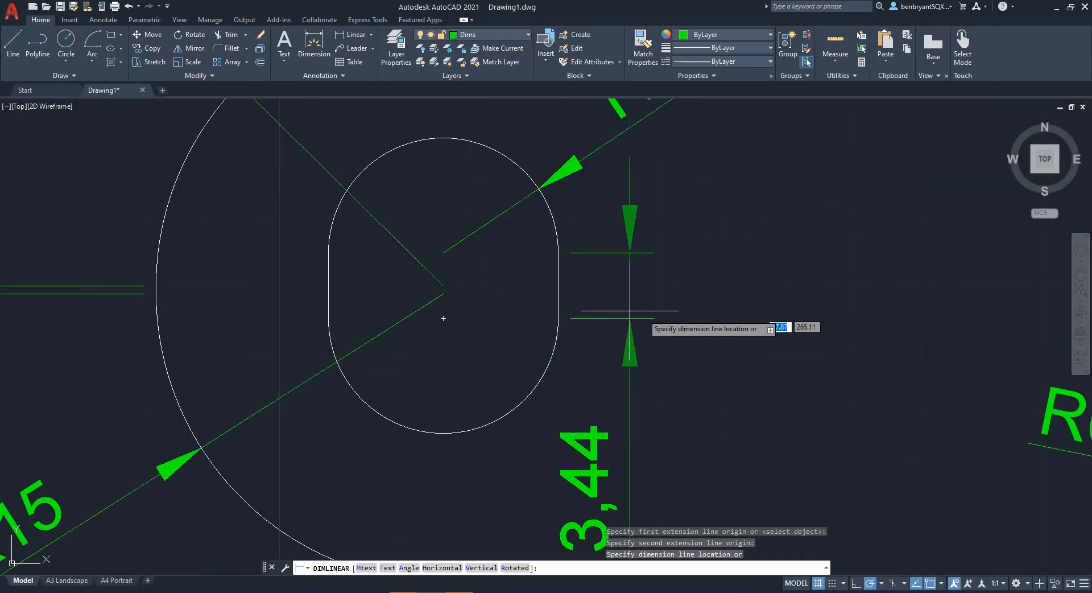
pyautogui.click(655, 315)
pyautogui.scroll(-6, 660, 327)
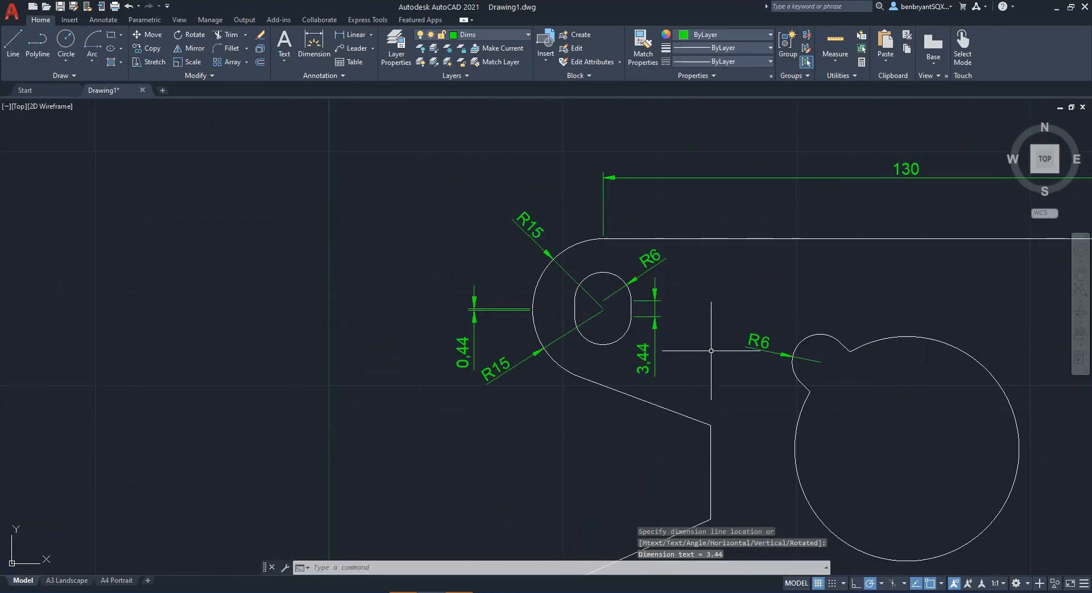
# Dimension the horizontal distance from the upper-right slot's right side to the plate's outer arc, in line with the 130 dimension.
pyautogui.moveTo(687, 364); pyautogui.dragTo(465, 364, button='middle')
pyautogui.scroll(-3, 497, 342)
pyautogui.moveTo(646, 391); pyautogui.dragTo(419, 334, button='middle')
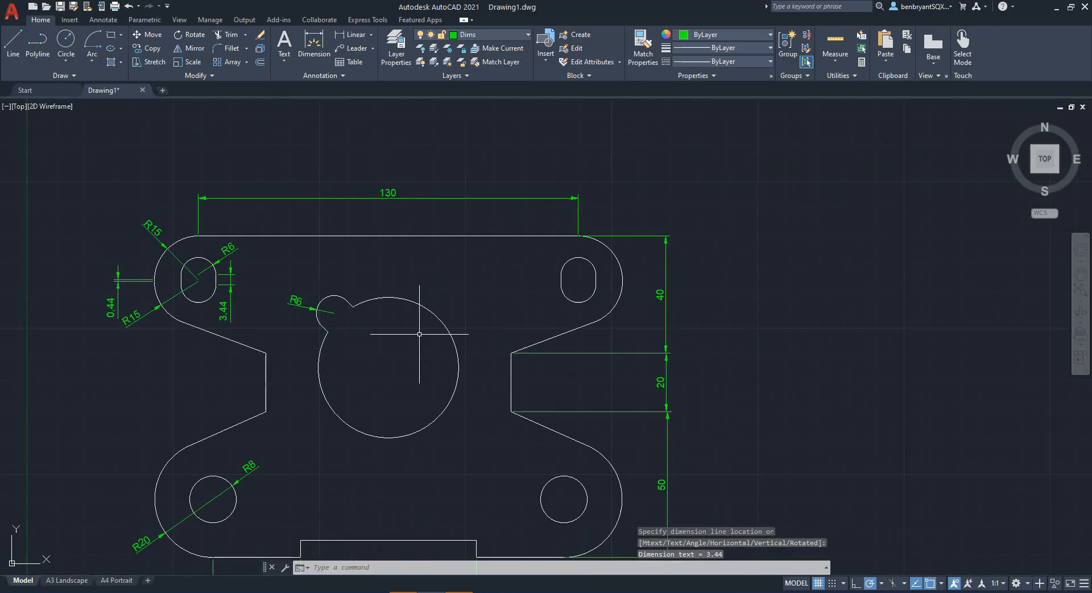
pyautogui.press('Return')
pyautogui.scroll(4, 603, 279)
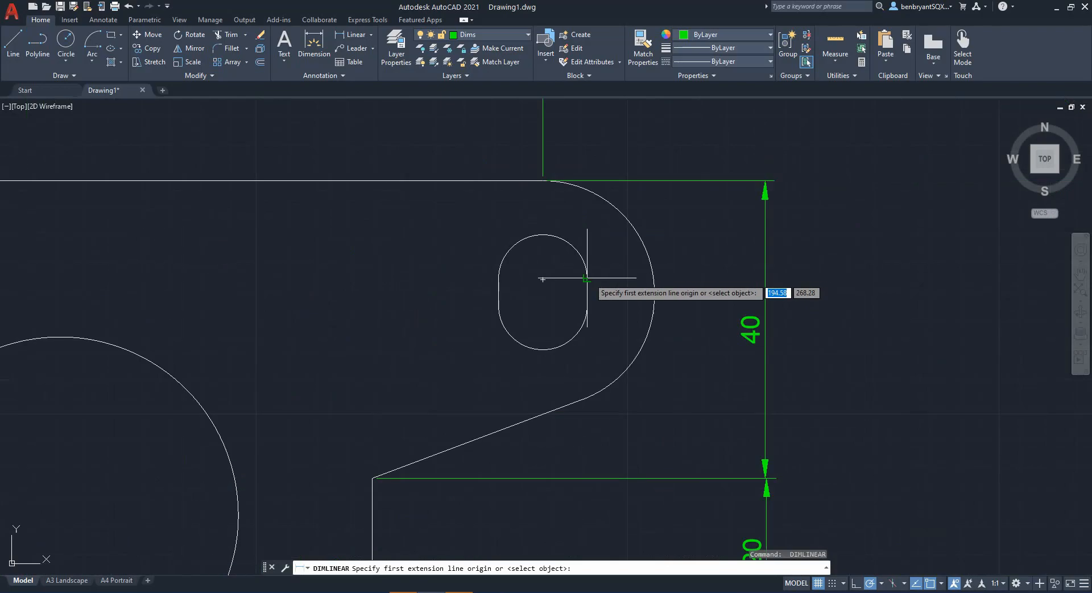
pyautogui.click(587, 279)
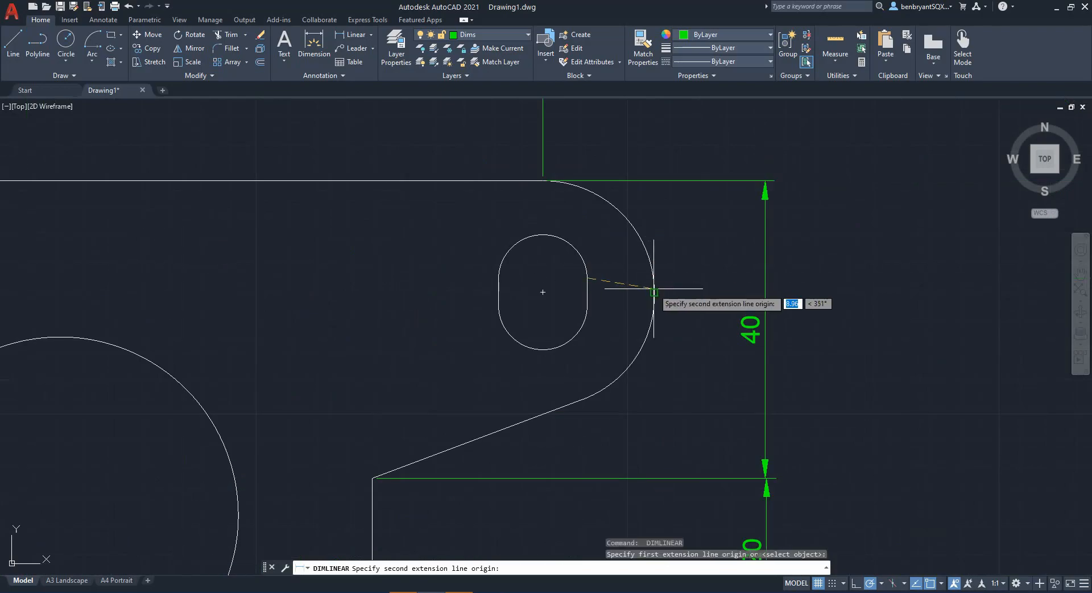
pyautogui.click(655, 292)
pyautogui.moveTo(641, 194); pyautogui.dragTo(635, 327, button='middle')
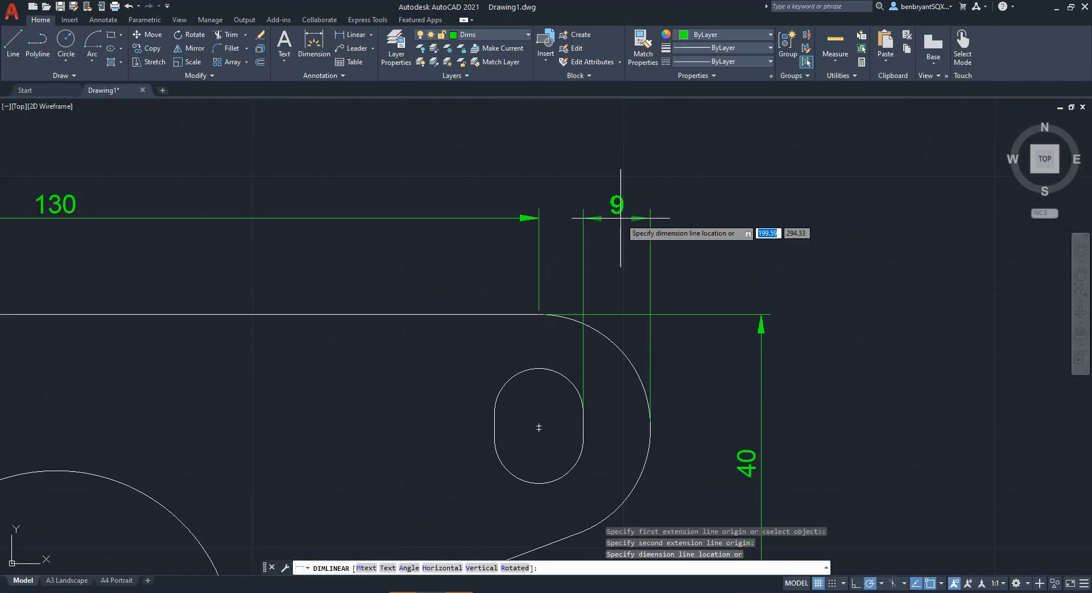
pyautogui.click(541, 218)
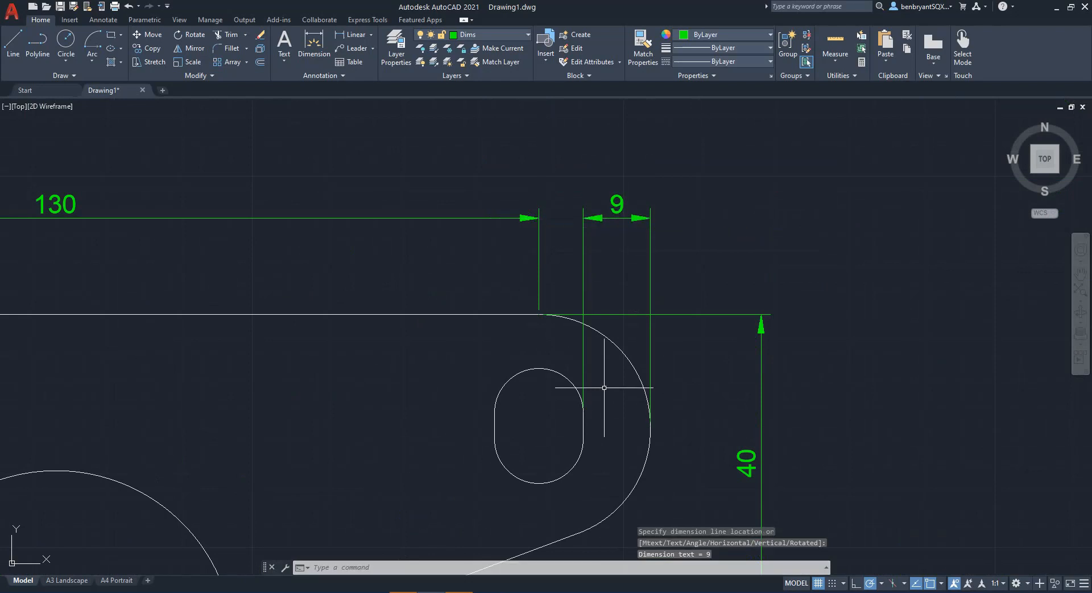
# Shorten the inner extension line of the 9 dimension so it starts level with the plate's top edge.
pyautogui.click(584, 411)
pyautogui.click(583, 411)
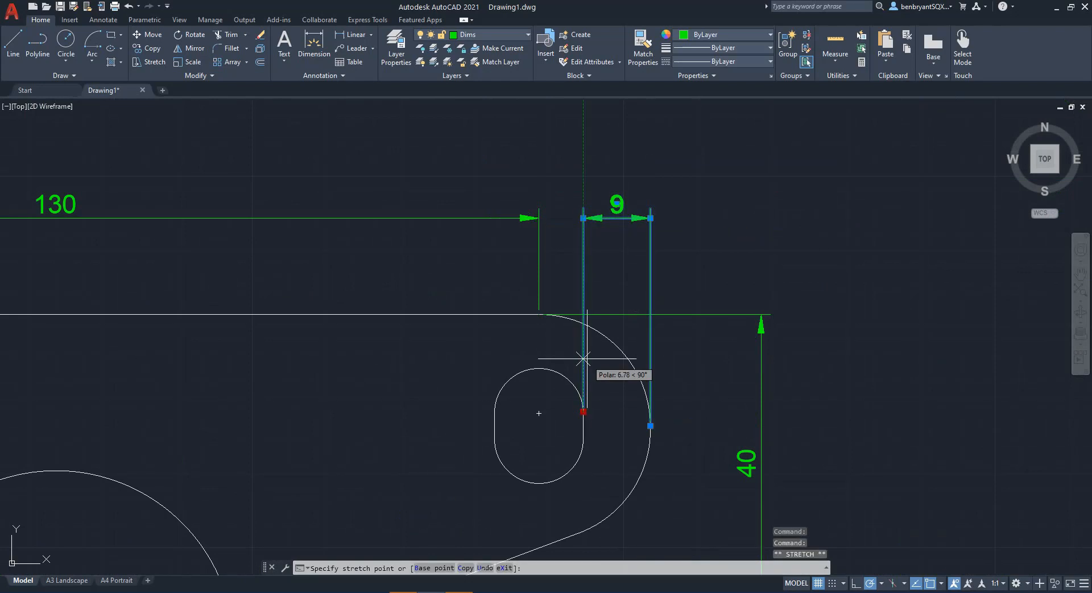
pyautogui.click(583, 315)
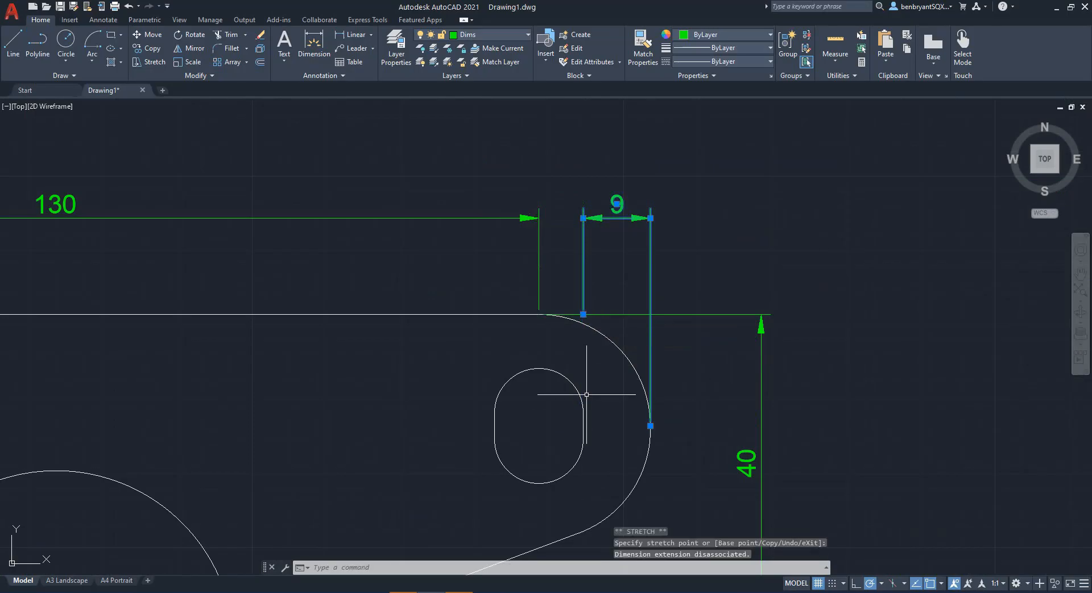
pyautogui.press('Escape')
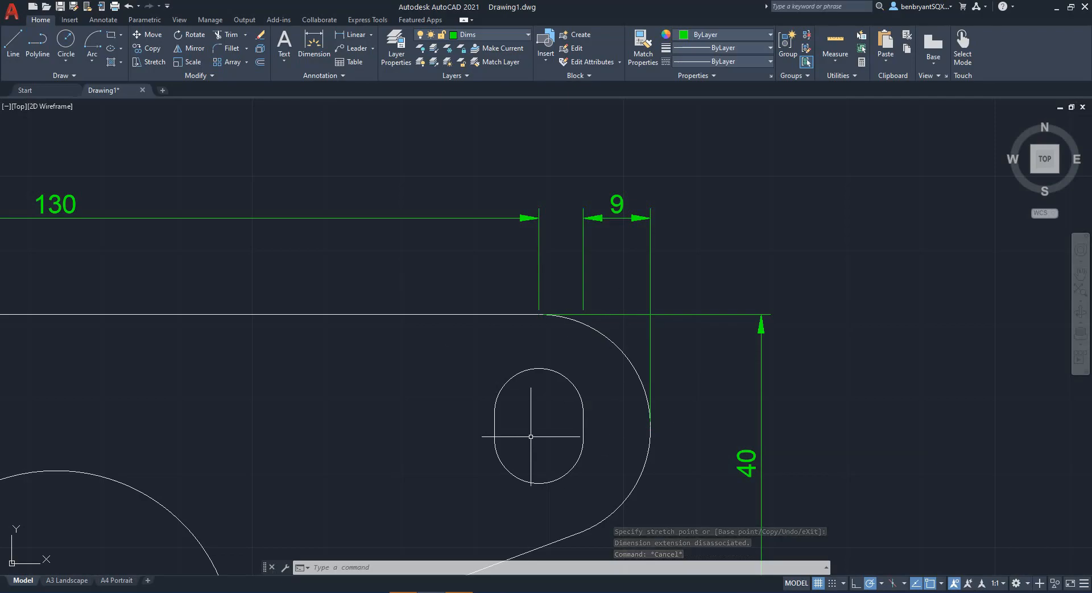
# Dimension the full height of the upper-right slot between its top and bottom quadrants, placed on the slot's left.
pyautogui.moveTo(531, 436); pyautogui.dragTo(622, 416, button='middle')
pyautogui.write('dli')
pyautogui.press('Return')
pyautogui.click(631, 347)
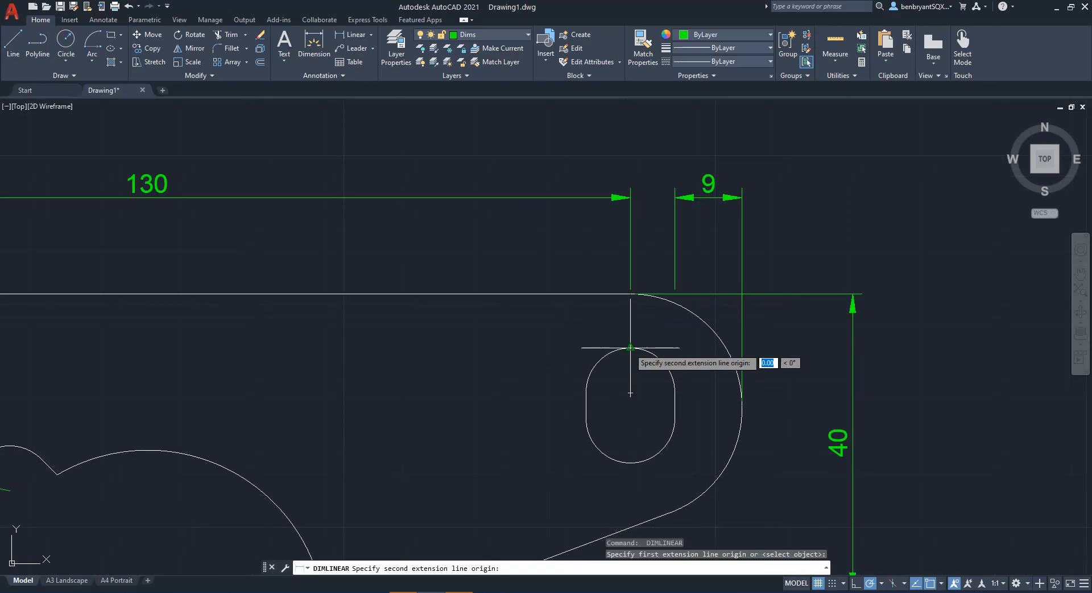
pyautogui.click(631, 463)
pyautogui.click(539, 442)
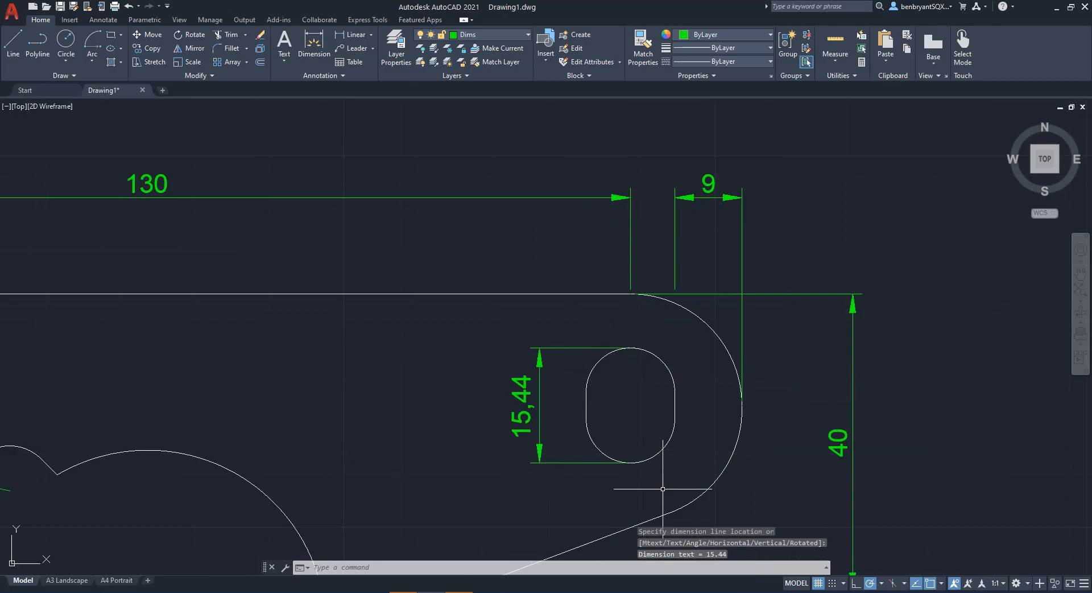
# Check the Microsoft Whiteboard reference and dimension the horizontal distance from the left waist's lower corner to the central hole's centre, below the hole.
pyautogui.scroll(-4, 538, 469)
pyautogui.moveTo(262, 428); pyautogui.dragTo(555, 394, button='middle')
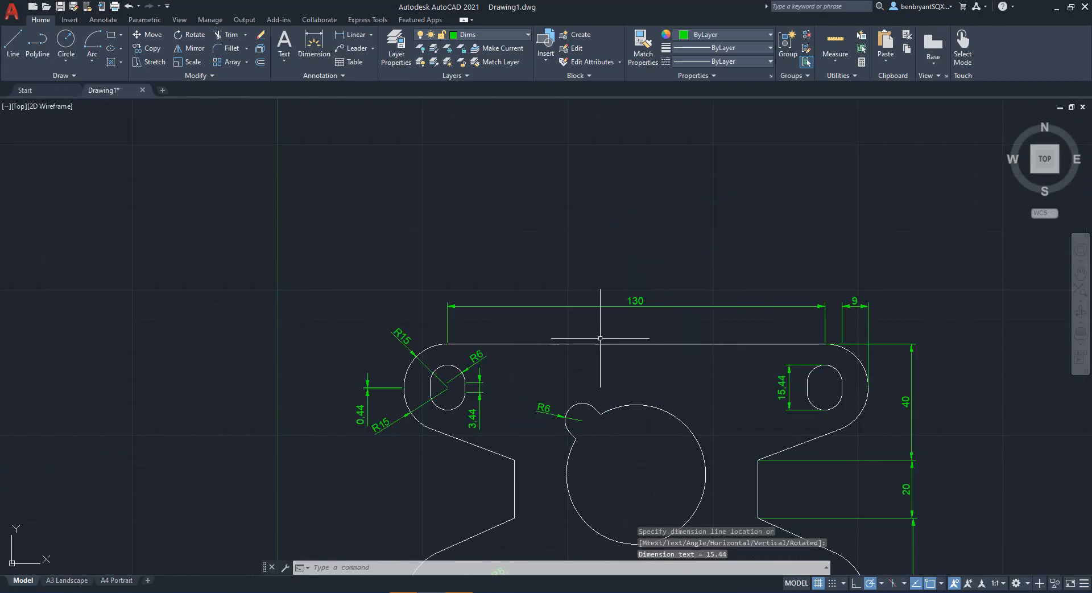
pyautogui.moveTo(657, 437); pyautogui.dragTo(672, 346, button='middle')
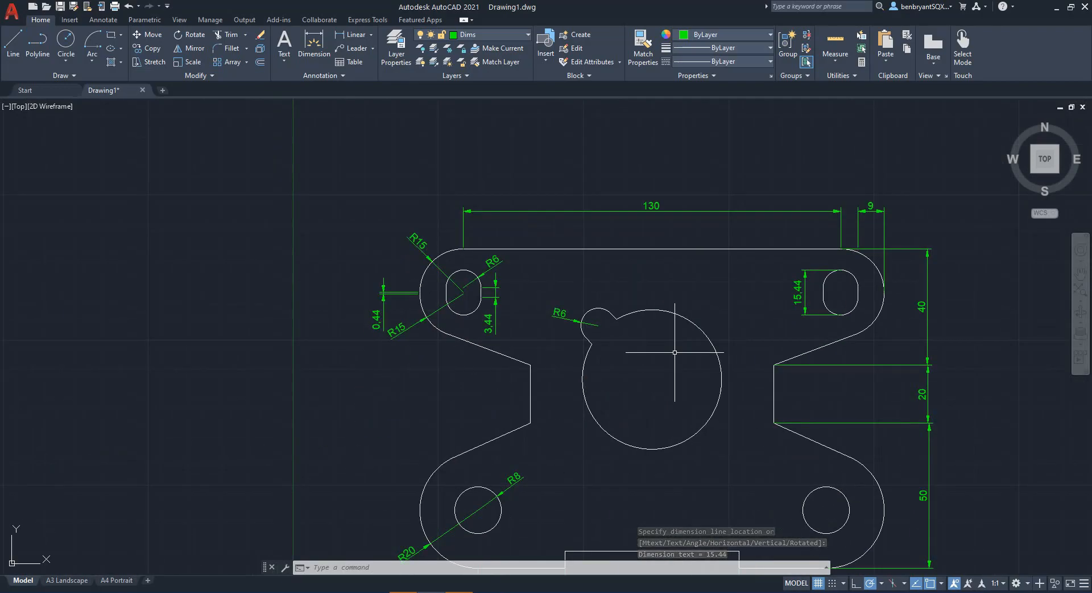
pyautogui.click(471, 591)
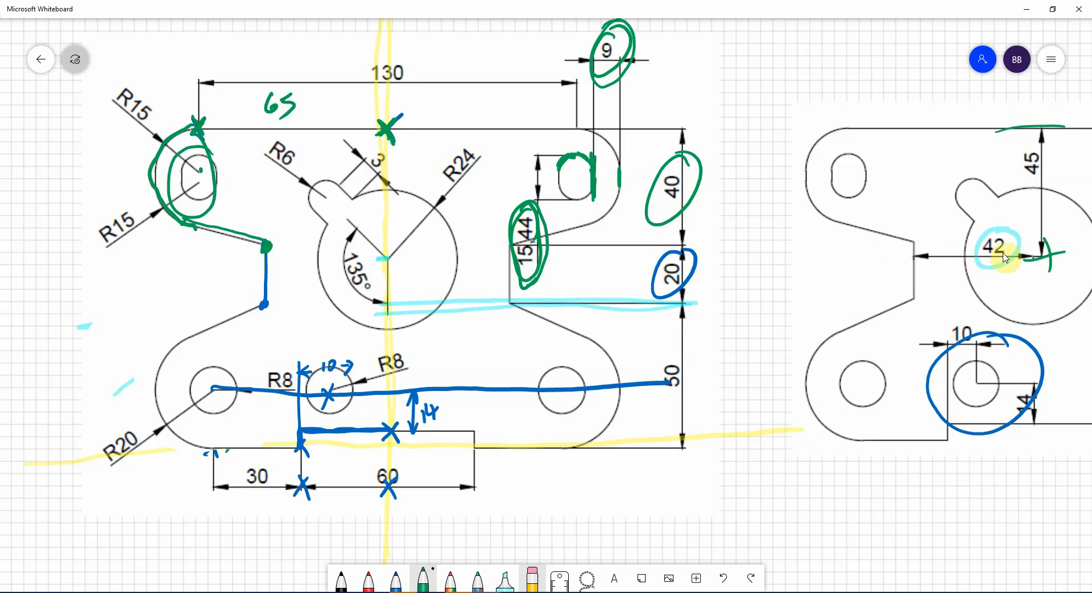
pyautogui.click(471, 591)
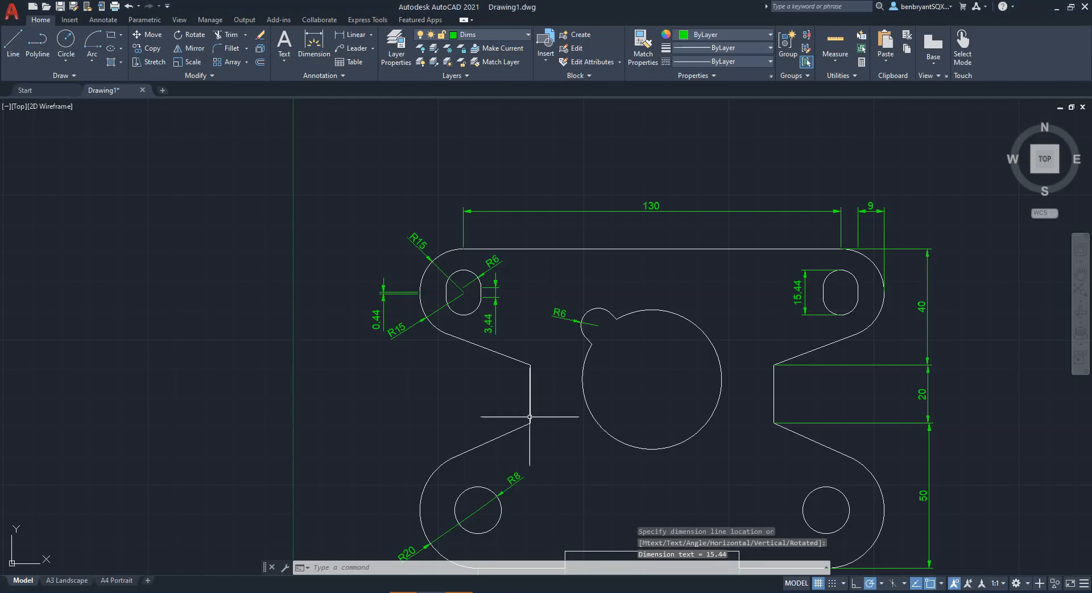
pyautogui.press('Return')
pyautogui.click(530, 422)
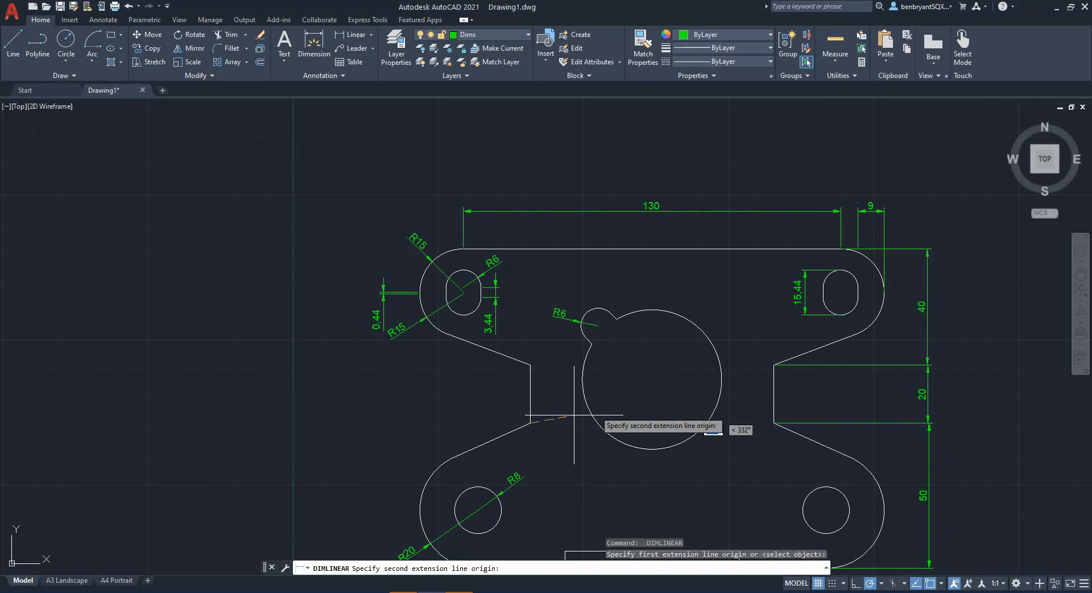
pyautogui.click(652, 379)
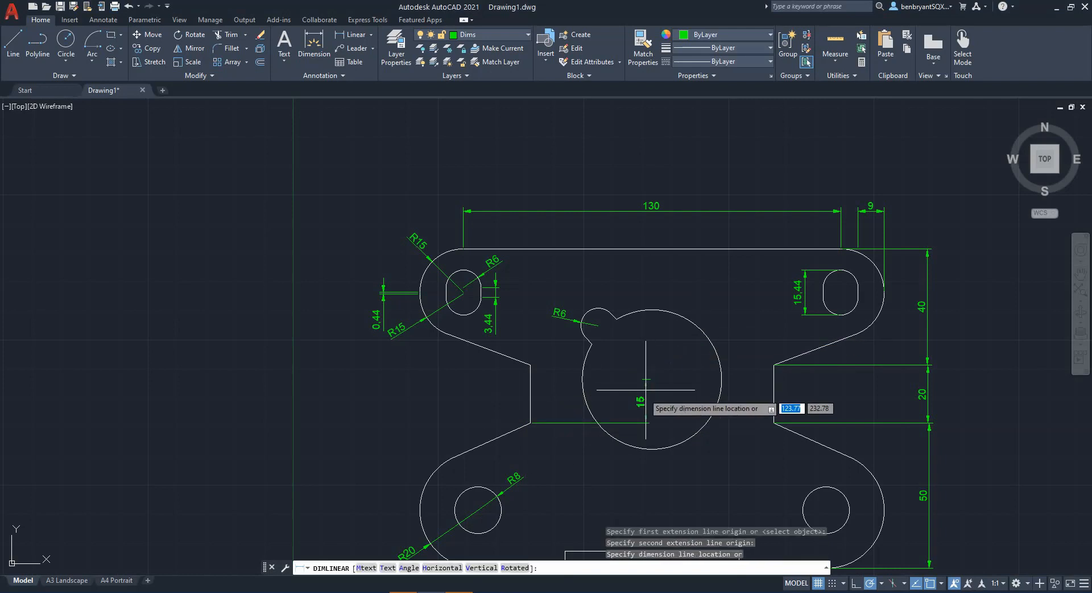
pyautogui.moveTo(605, 463); pyautogui.dragTo(600, 384, button='middle')
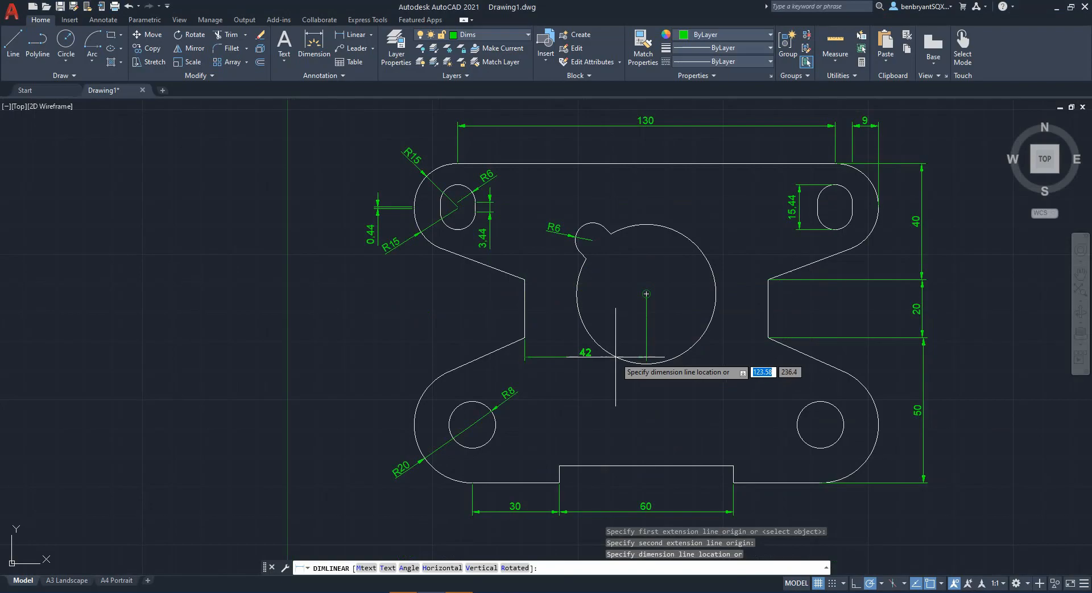
pyautogui.click(617, 382)
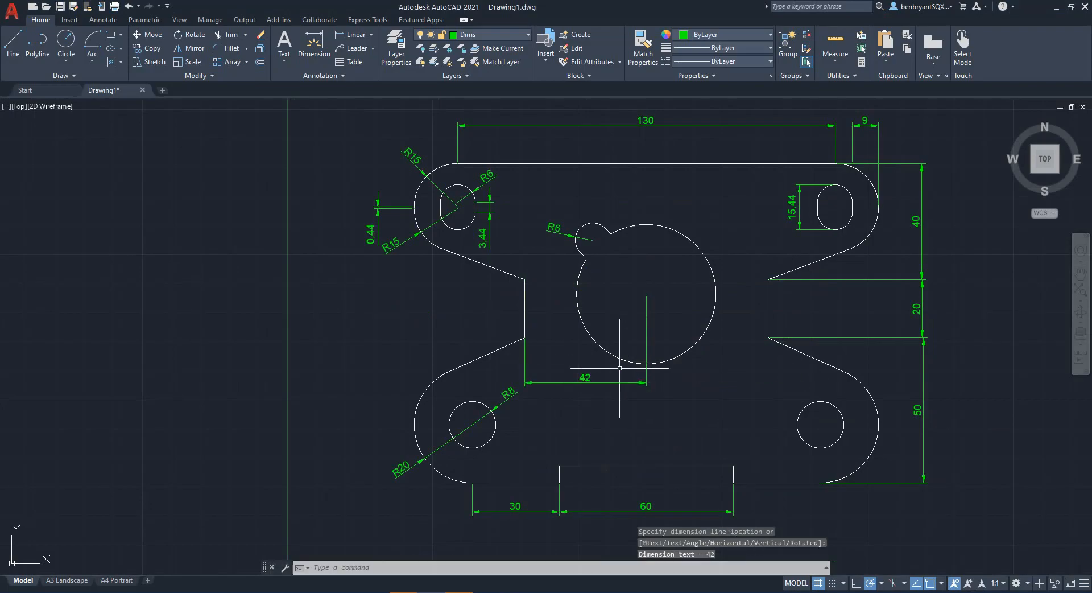
# Shorten the right extension line of the 42 dimension so it starts at the bottom of the central hole.
pyautogui.click(646, 308)
pyautogui.click(647, 368)
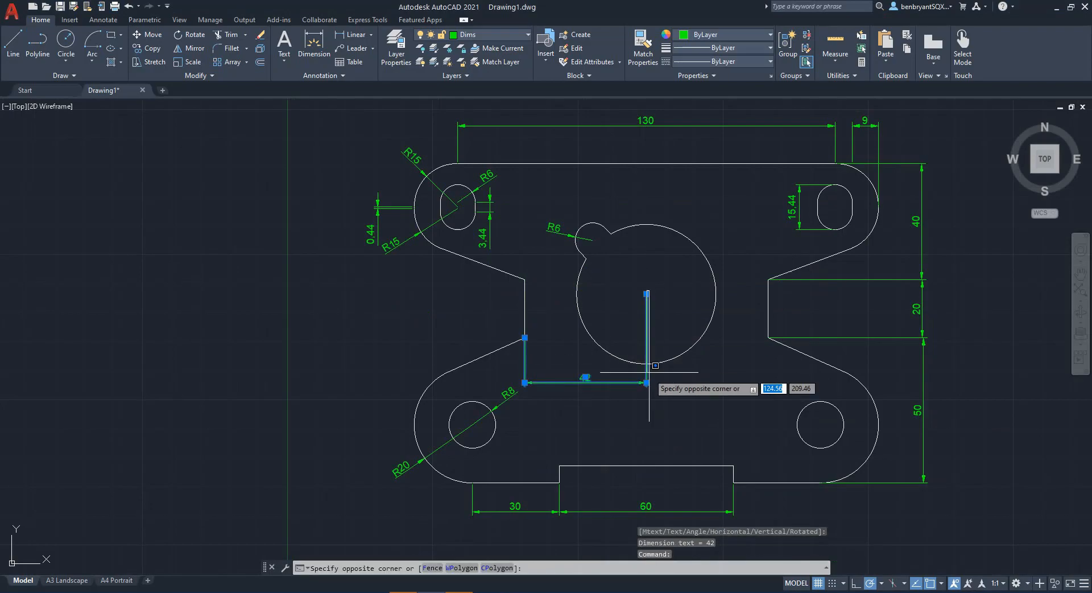
pyautogui.click(650, 303)
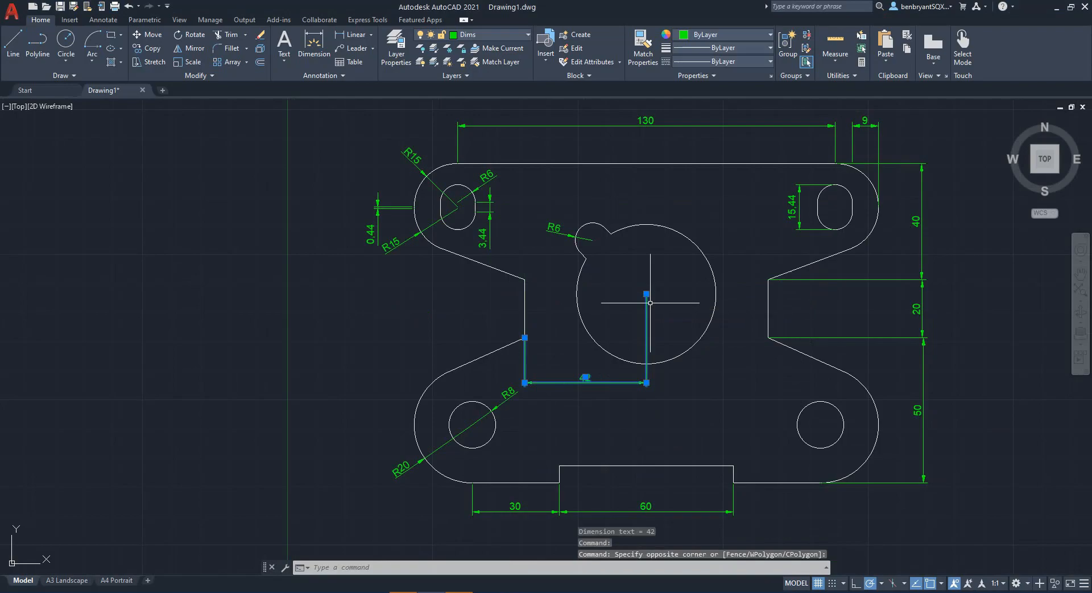
pyautogui.click(646, 294)
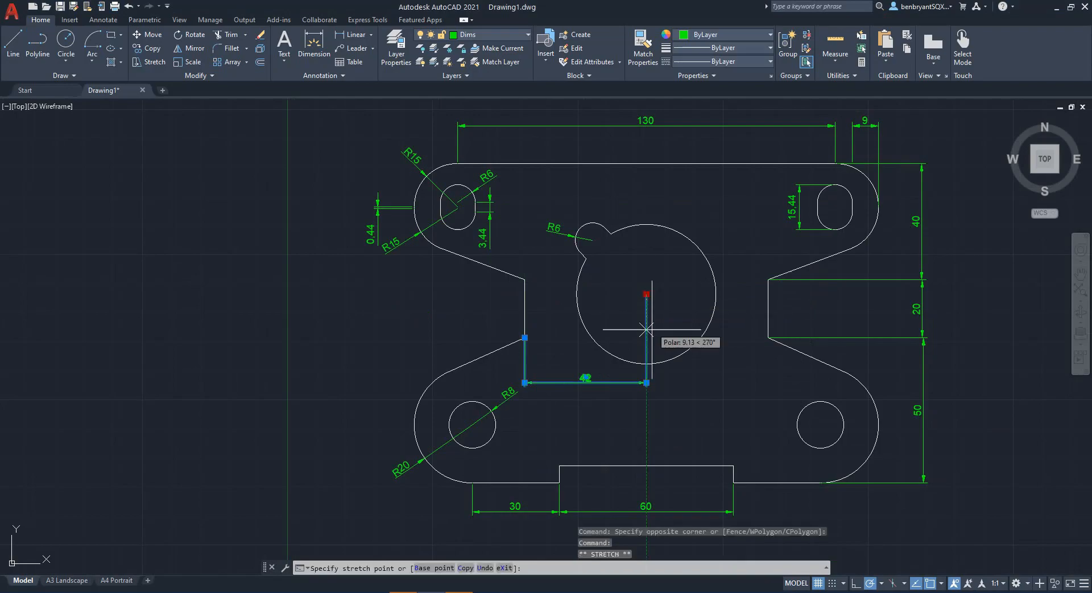
pyautogui.click(647, 364)
pyautogui.press('Escape')
# Dimension the vertical distance from the plate's top edge to the central hole's centre, placed to the right of the hole.
pyautogui.press('Return')
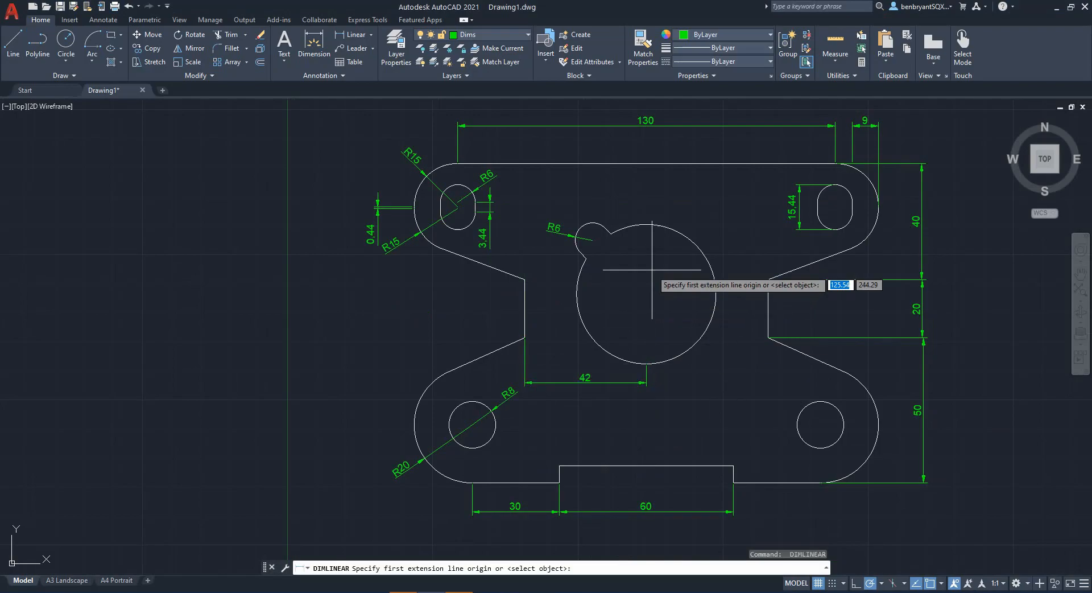
pyautogui.click(647, 163)
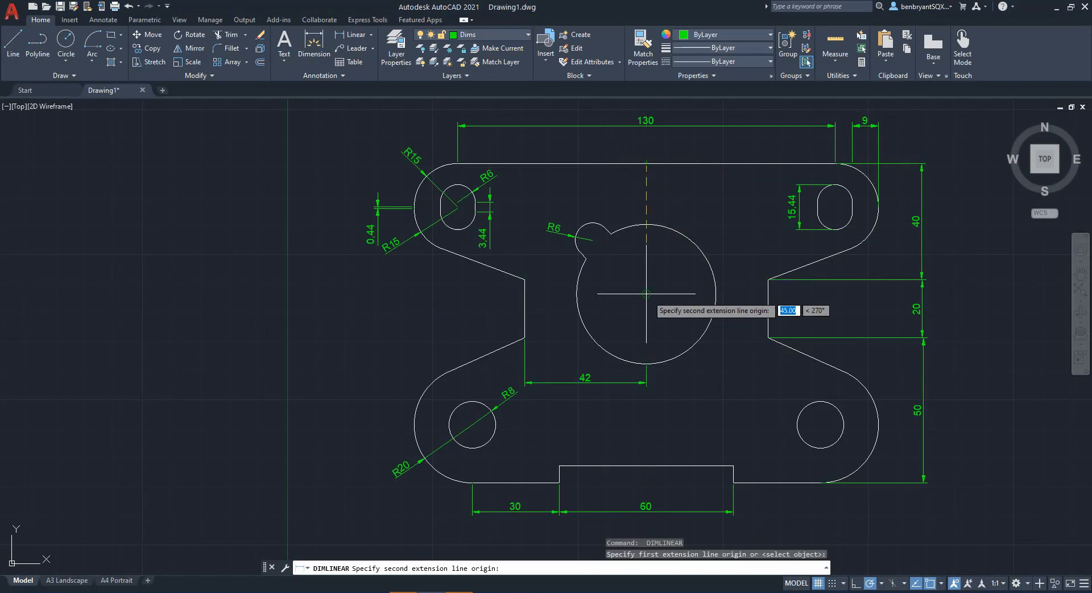
pyautogui.click(646, 293)
pyautogui.click(735, 309)
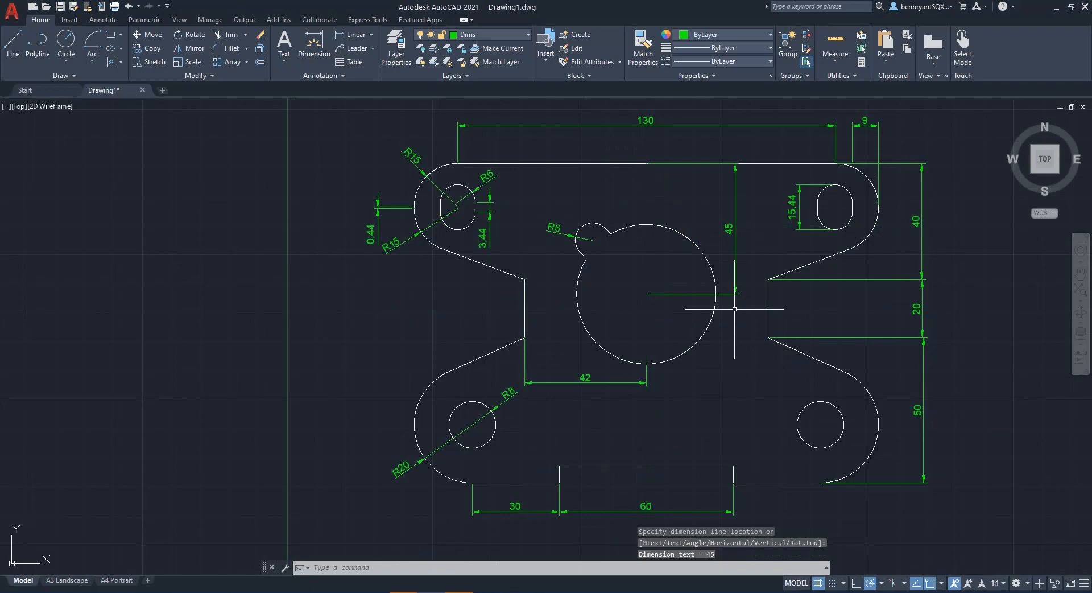
# Shorten the lower extension line of the 45 dimension so it starts at the central hole's right edge.
pyautogui.click(663, 294)
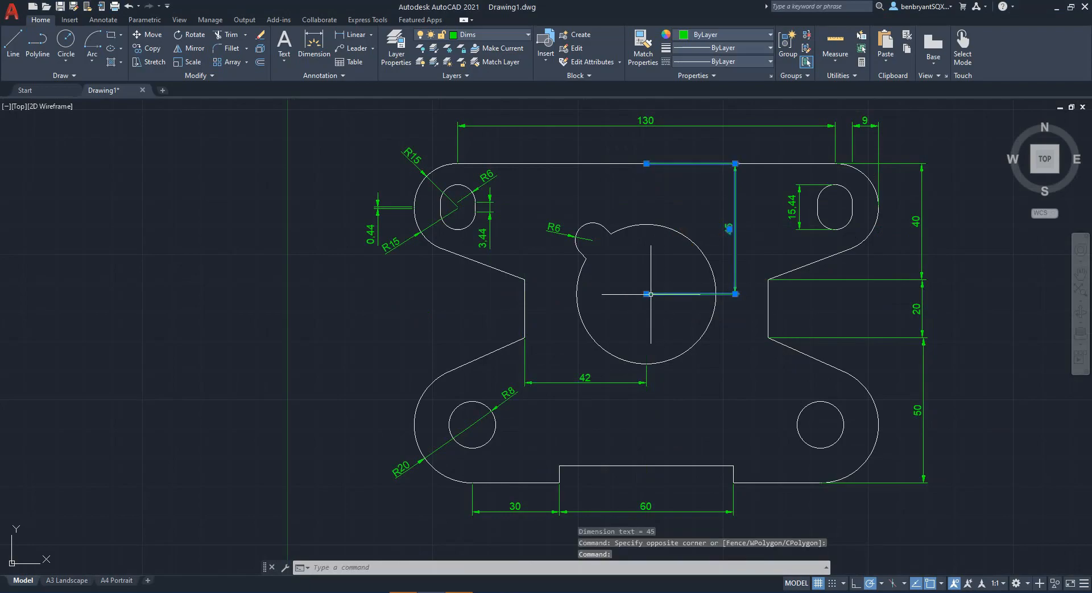
pyautogui.click(647, 293)
pyautogui.click(715, 293)
pyautogui.press('Escape')
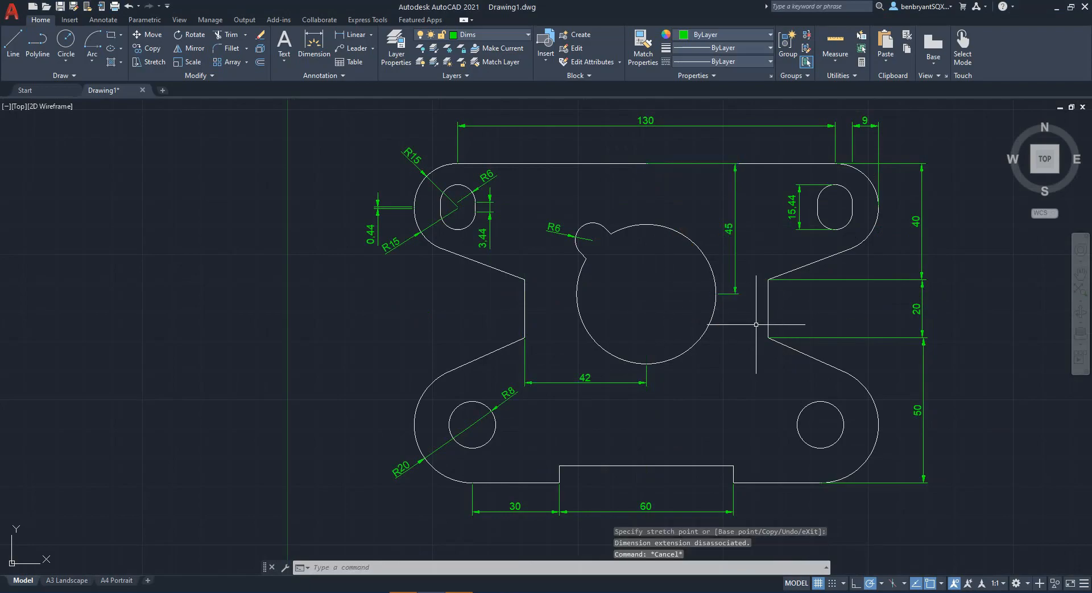
# Shorten the upper extension line of the 45 dimension back to its dimension line on the plate's top edge.
pyautogui.scroll(4, 734, 273)
pyautogui.scroll(2, 652, 312)
pyautogui.scroll(-2, 708, 220)
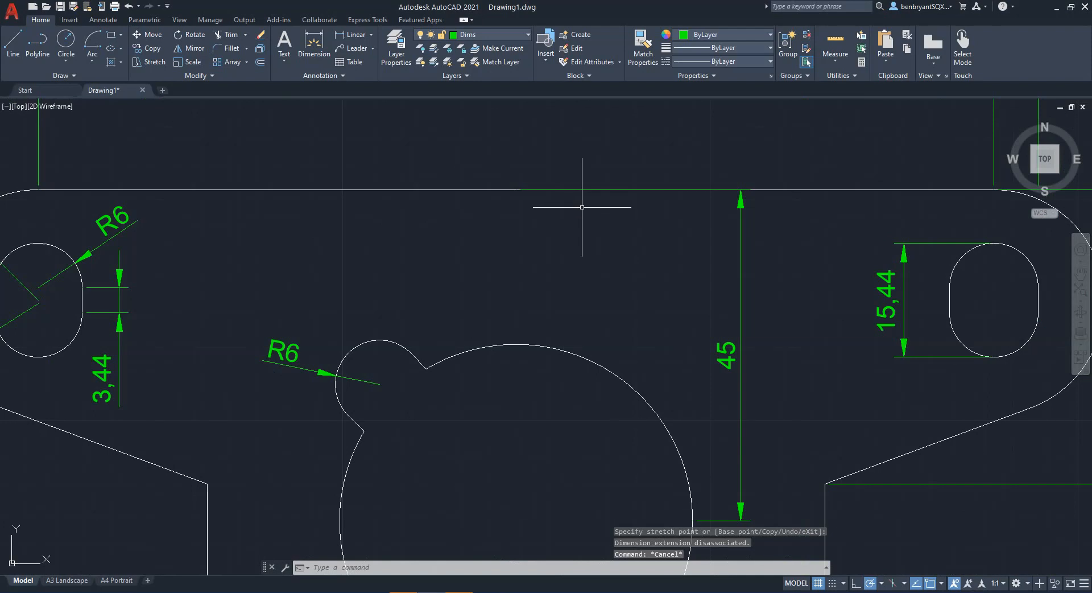
pyautogui.click(584, 188)
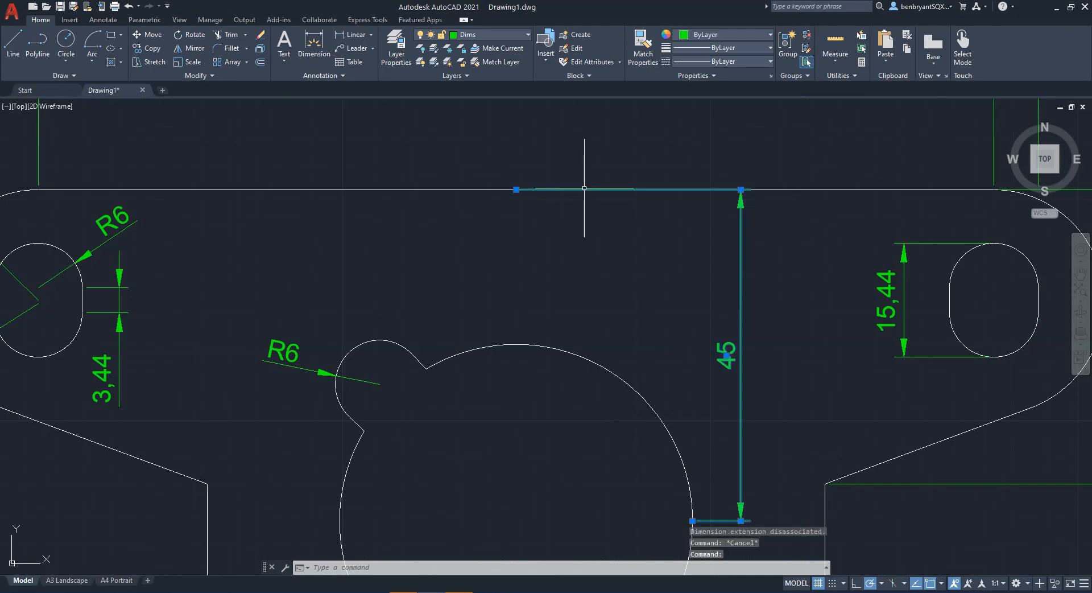
pyautogui.click(516, 189)
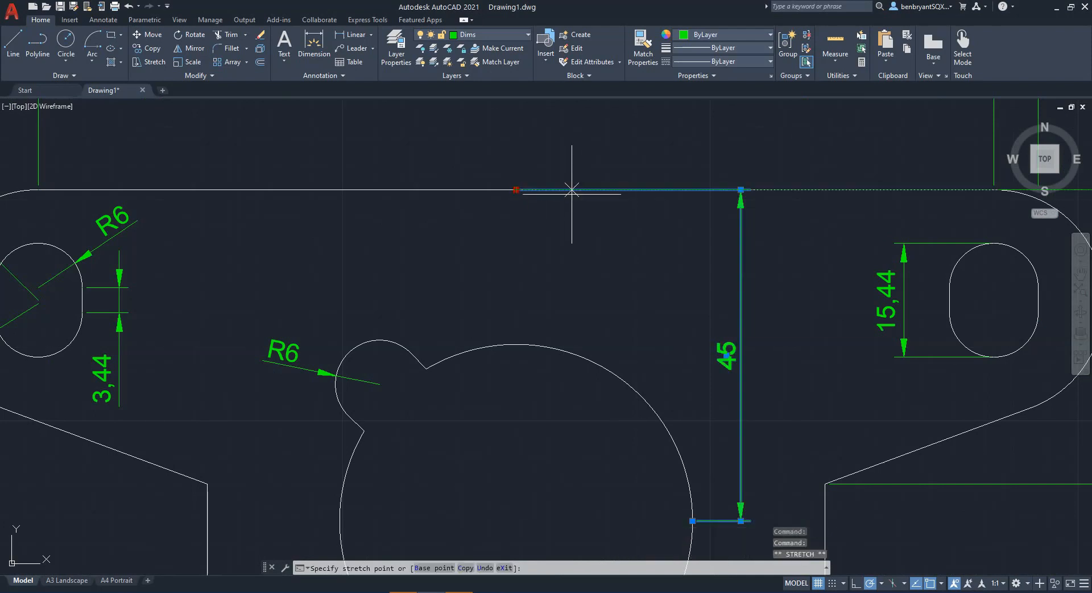
pyautogui.click(741, 190)
pyautogui.press('Escape')
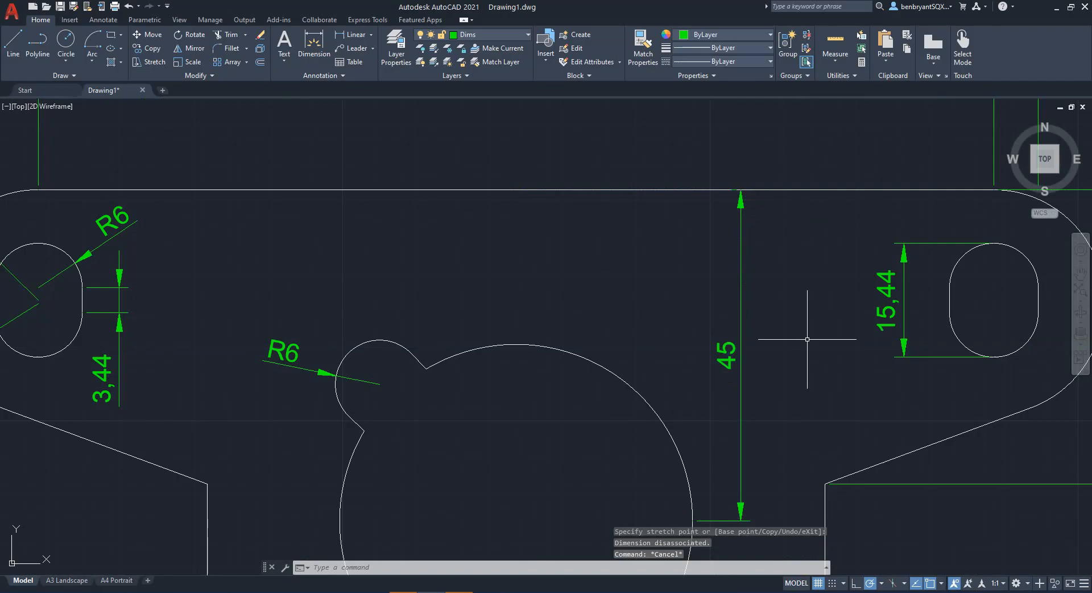
# Draw a line from the centre of the small R6 lobe to the centre of the central hole.
pyautogui.scroll(-5, 808, 339)
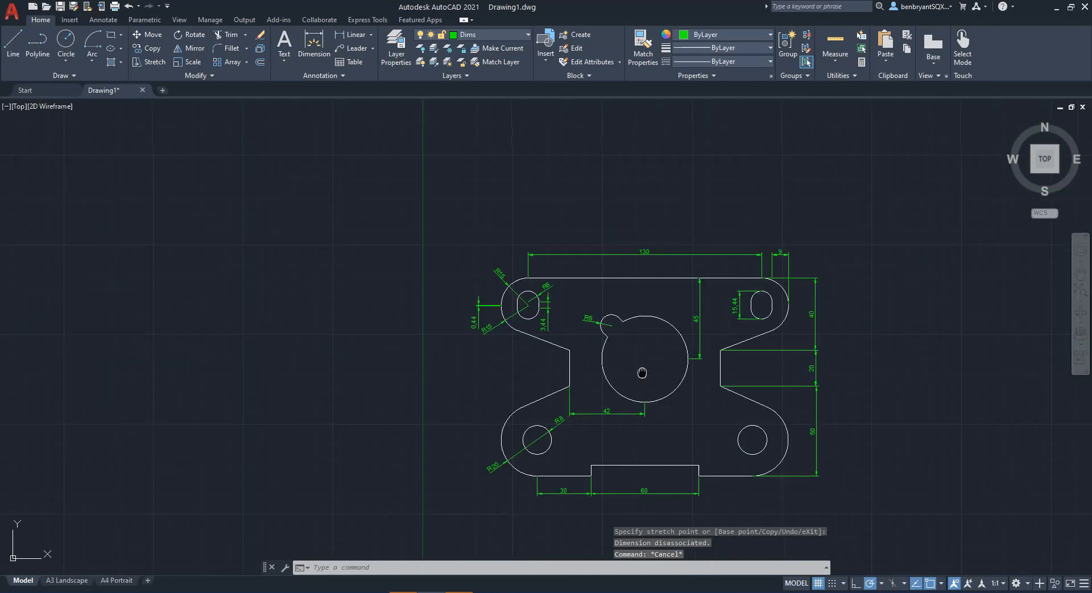
pyautogui.scroll(1, 654, 342)
pyautogui.moveTo(712, 287); pyautogui.dragTo(601, 264, button='middle')
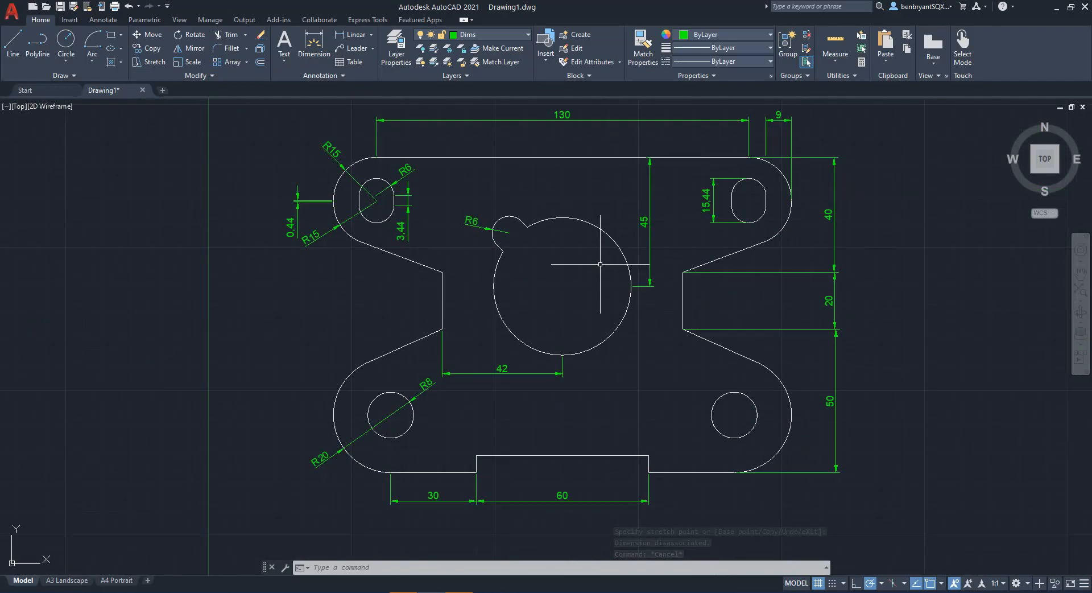
pyautogui.click(13, 43)
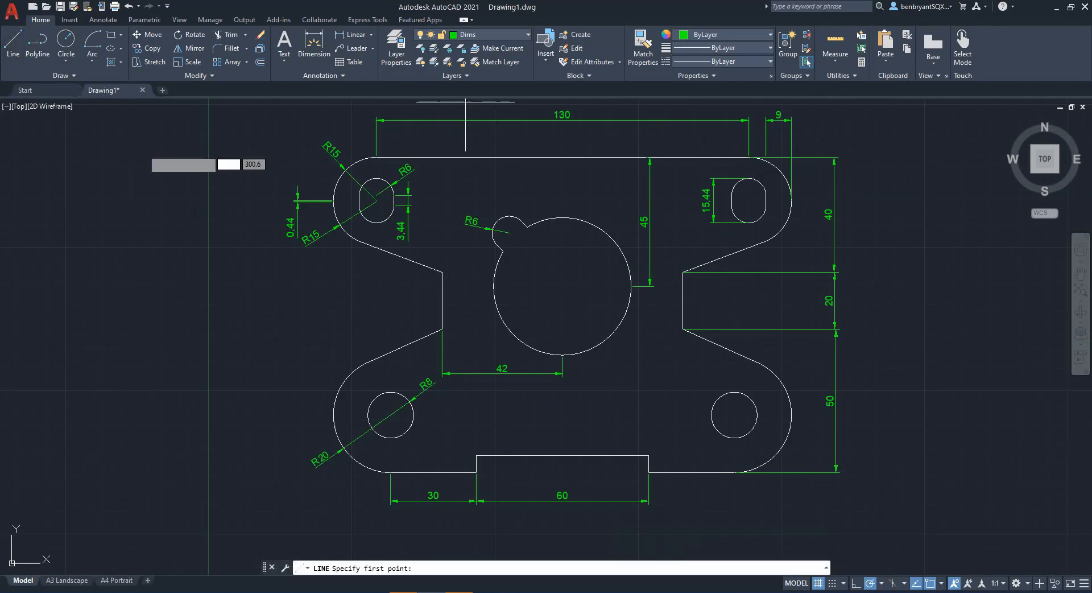
pyautogui.click(509, 232)
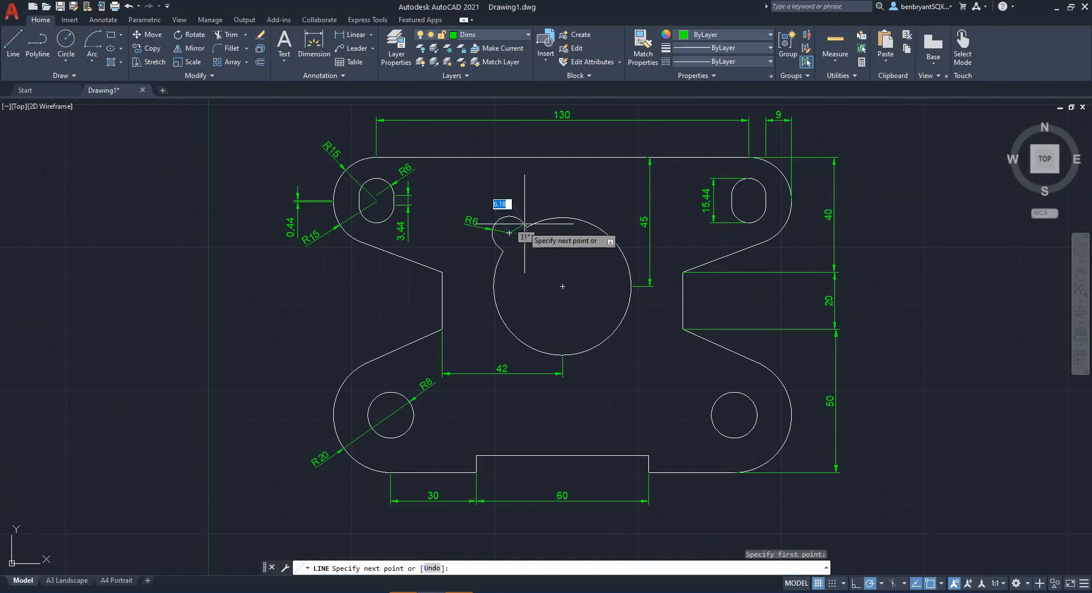
pyautogui.click(562, 286)
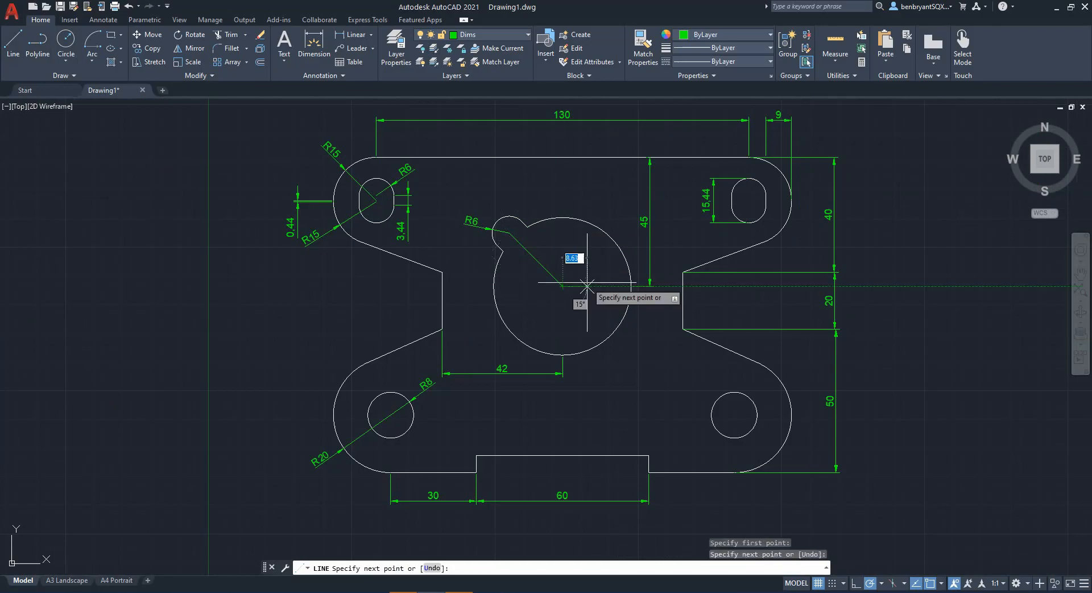
pyautogui.press('Escape')
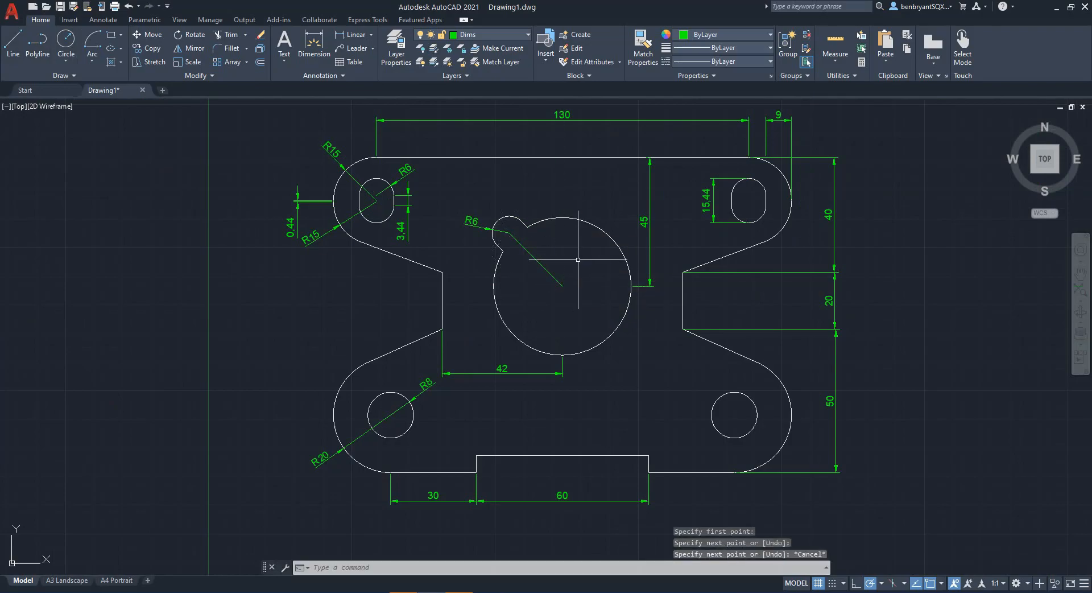
# Add a radius dimension to the central hole, placed outside its lower-right edge in line with the diagonal centre line.
pyautogui.click(371, 34)
pyautogui.click(364, 141)
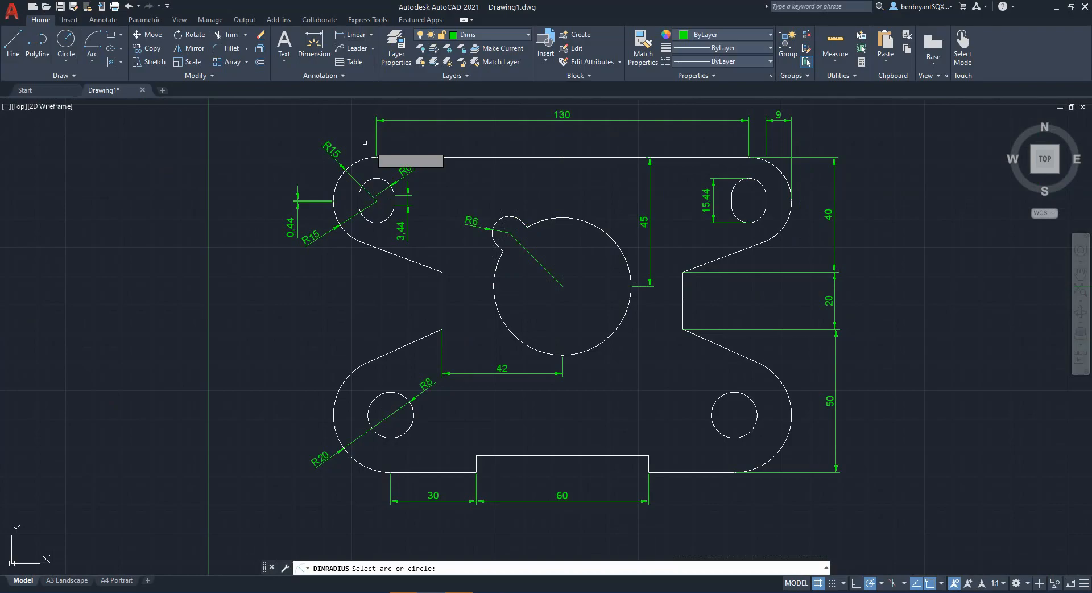
pyautogui.click(597, 227)
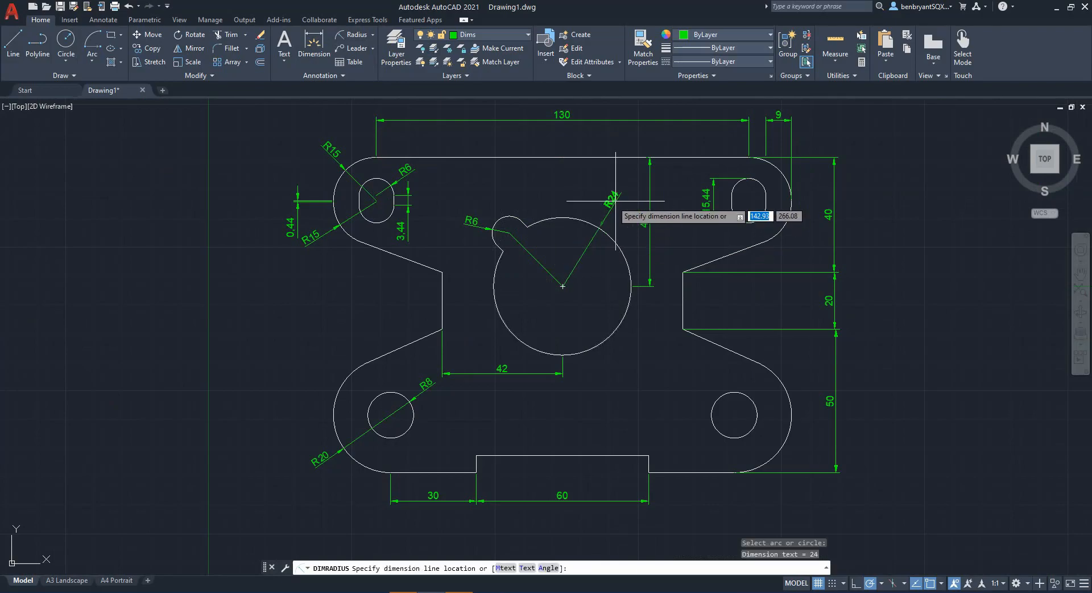
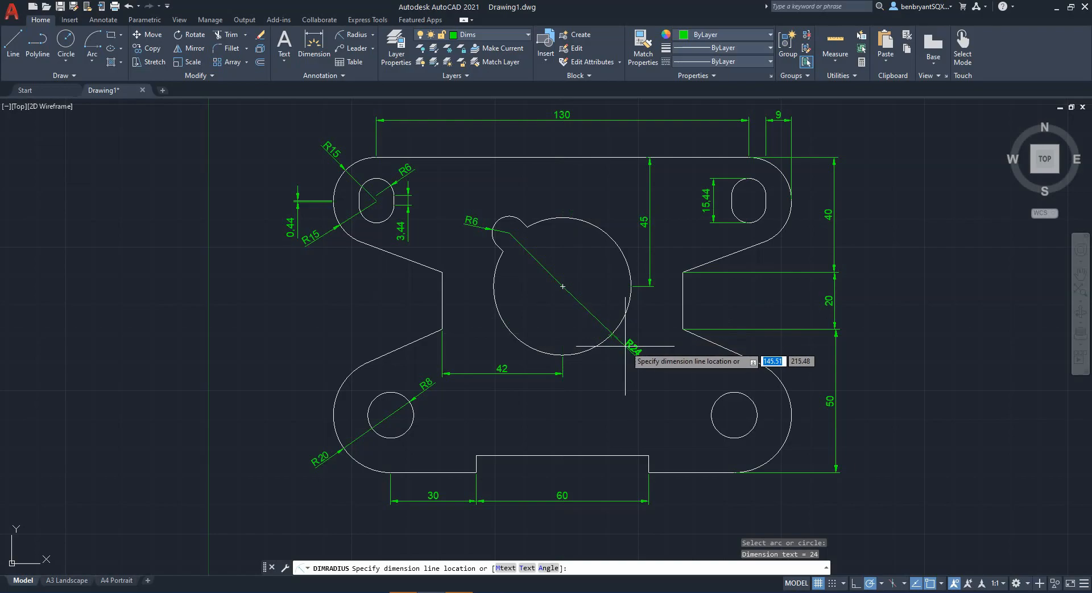
pyautogui.click(628, 350)
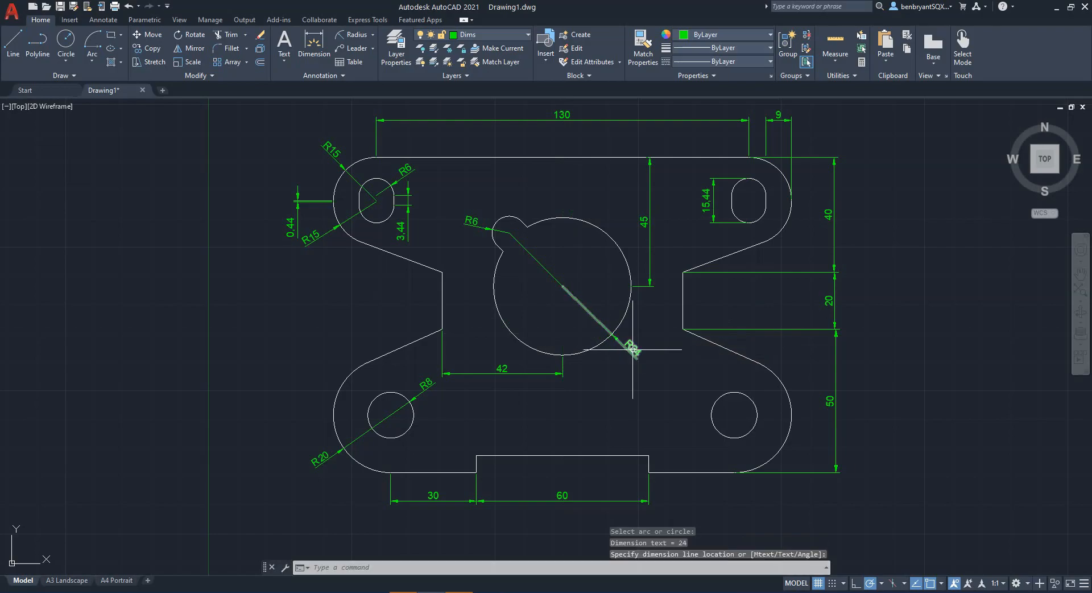
# Draw a line 15 units long straight down from the centre of the central hole.
pyautogui.press('Return')
pyautogui.click(20, 54)
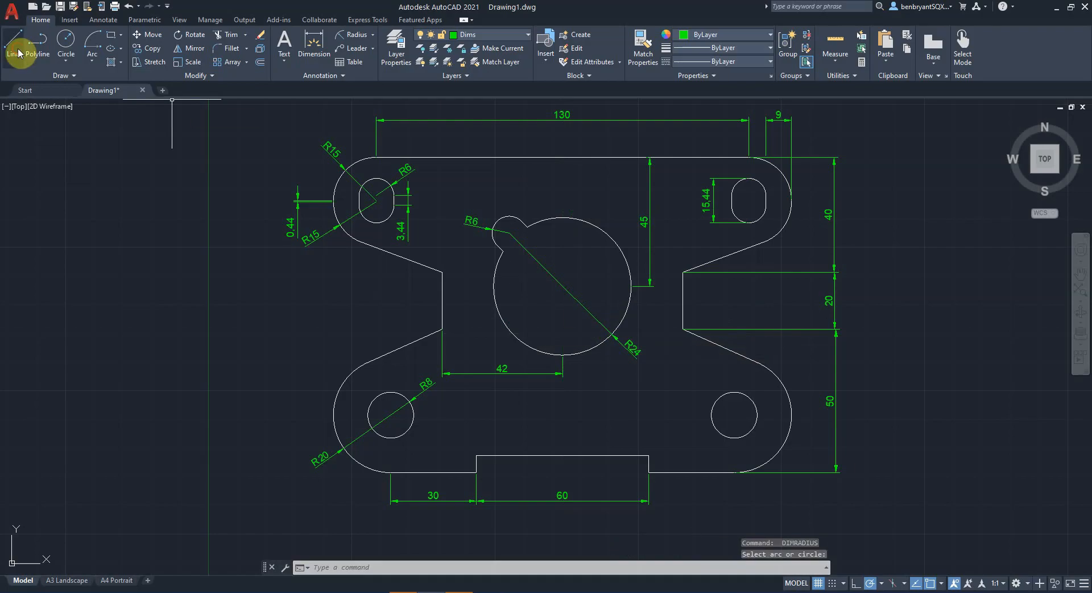
pyautogui.press('Return')
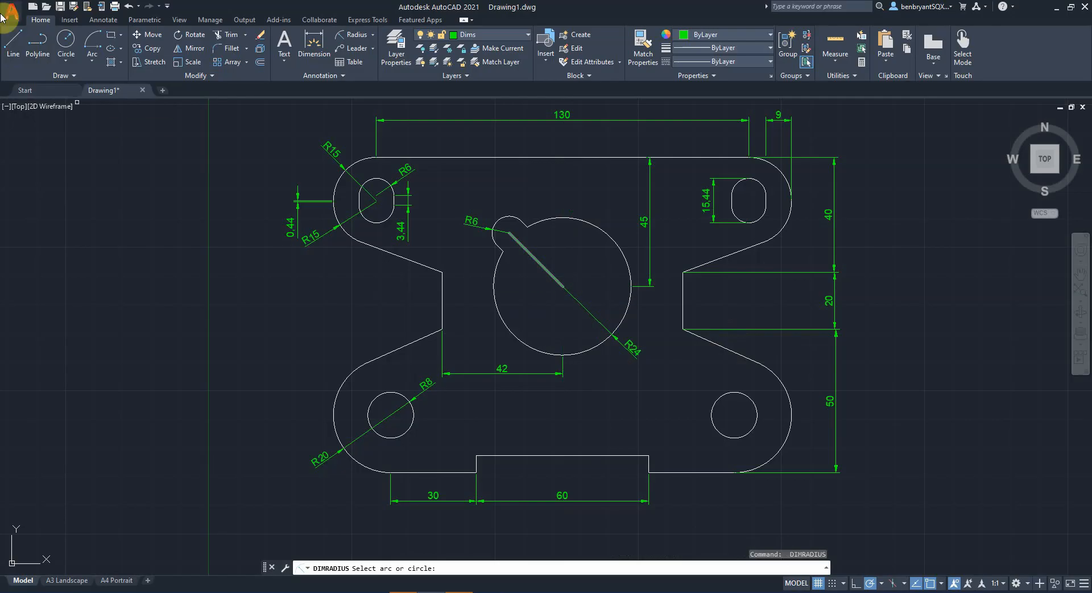
pyautogui.click(17, 46)
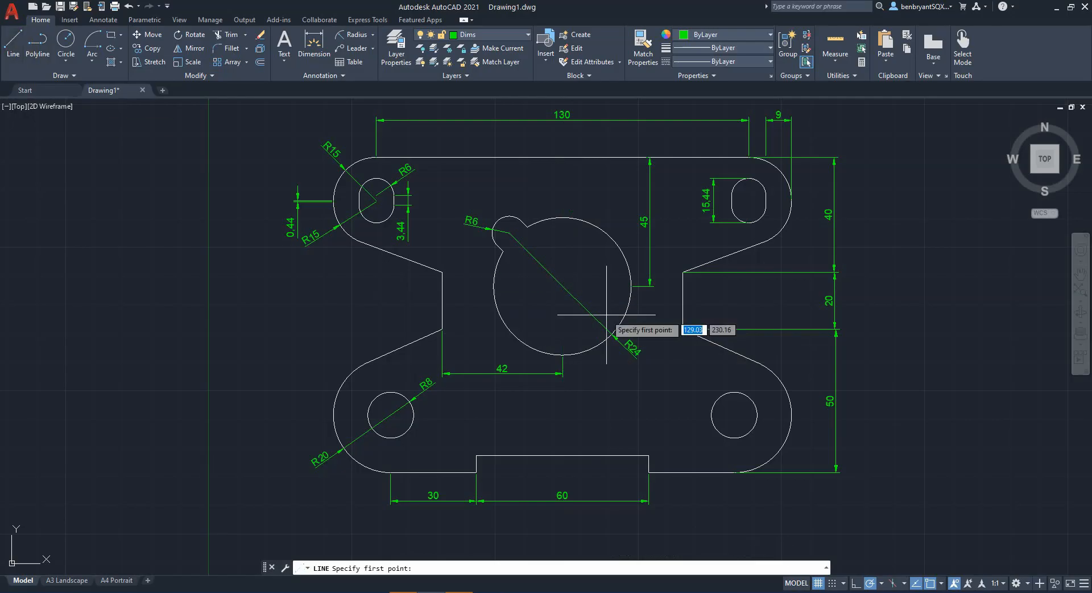
pyautogui.click(562, 298)
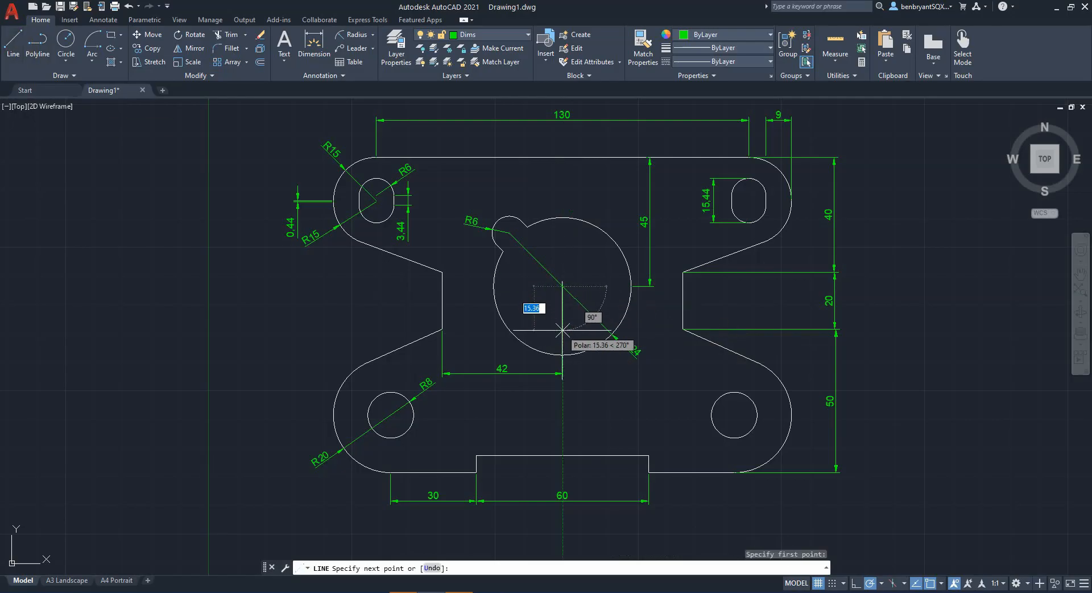
pyautogui.press('Return')
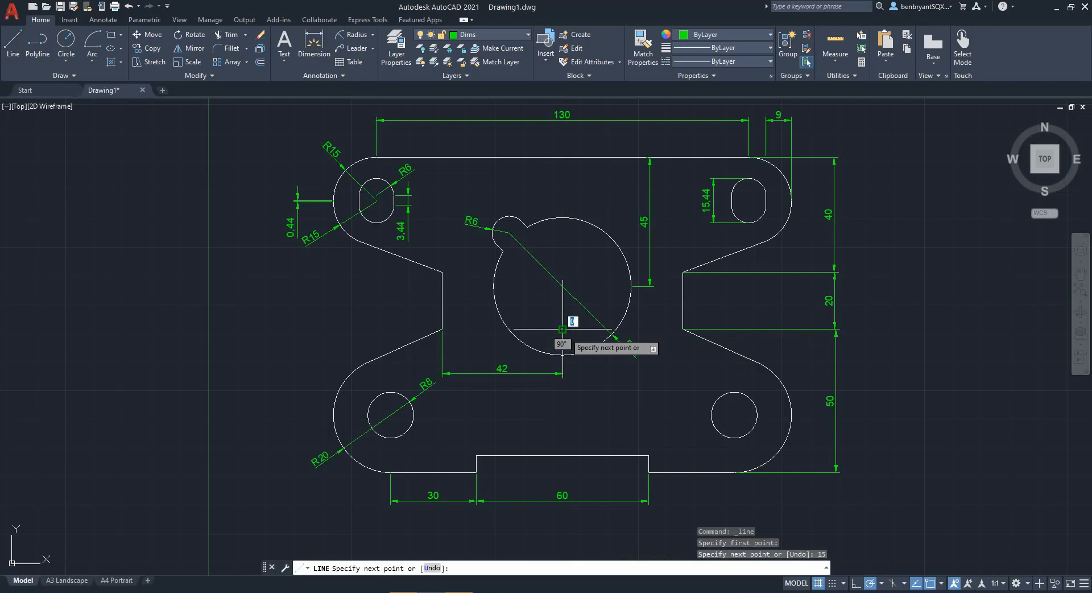
pyautogui.press('Escape')
# Add an angular dimension between the diagonal centre line and the short vertical line, placed on their left inside the central hole.
pyautogui.scroll(2, 519, 296)
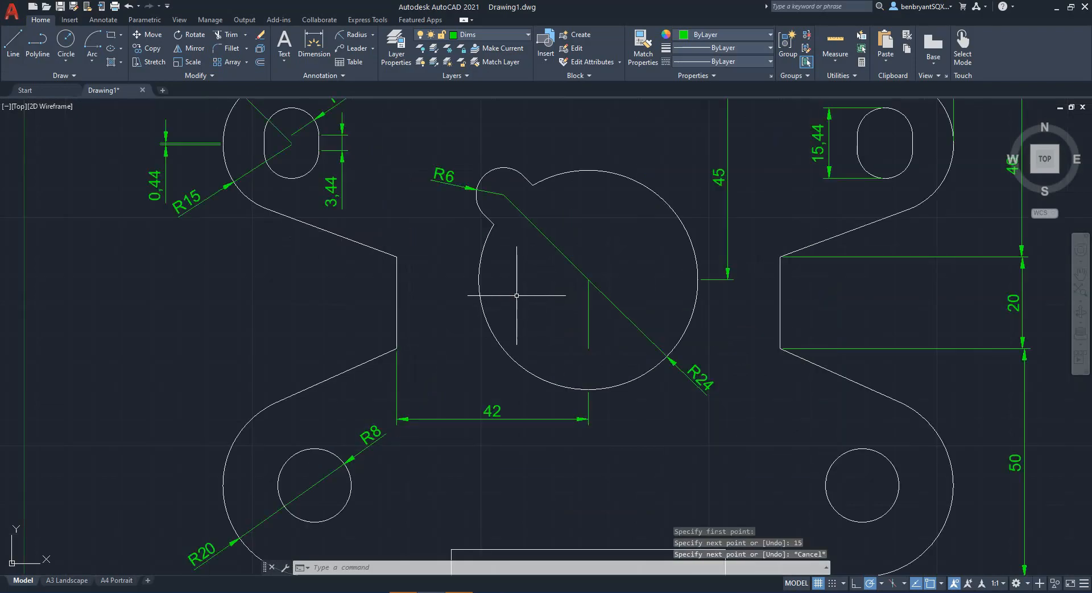
pyautogui.click(373, 35)
pyautogui.click(351, 98)
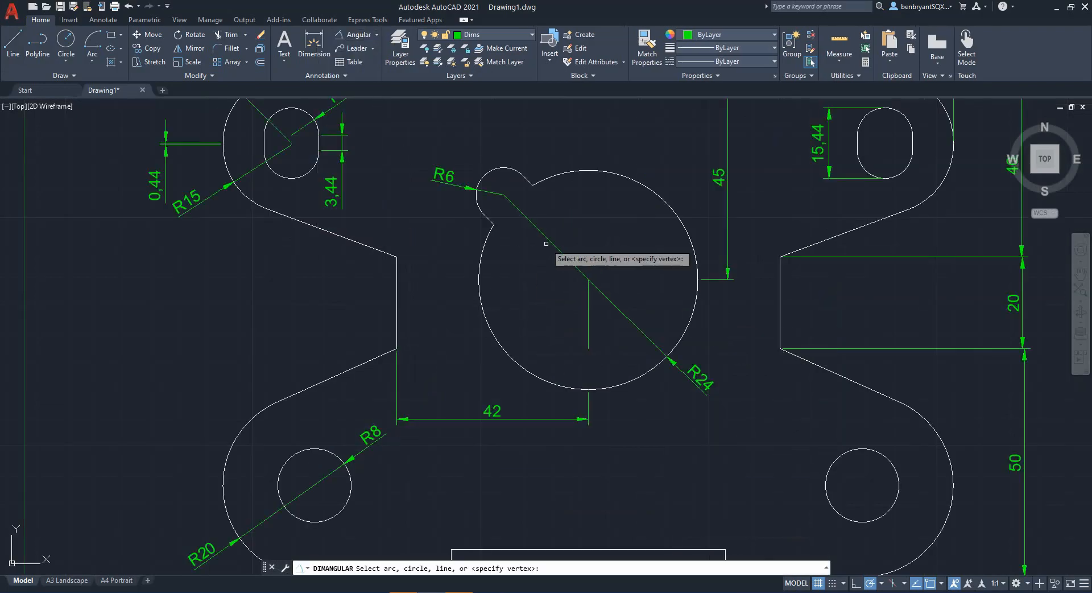
pyautogui.click(547, 241)
pyautogui.click(588, 306)
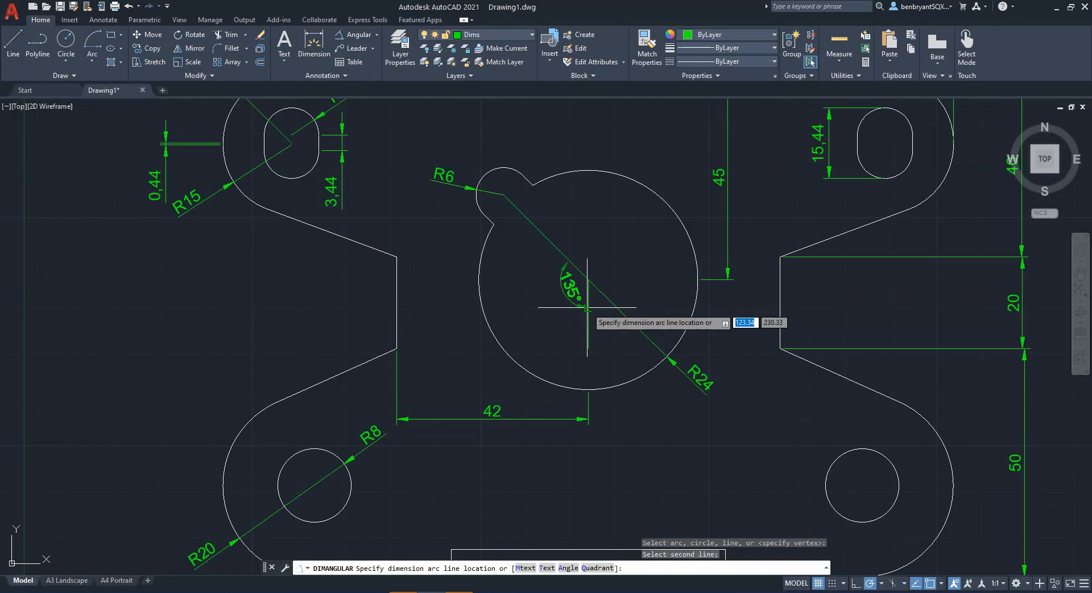
pyautogui.click(539, 299)
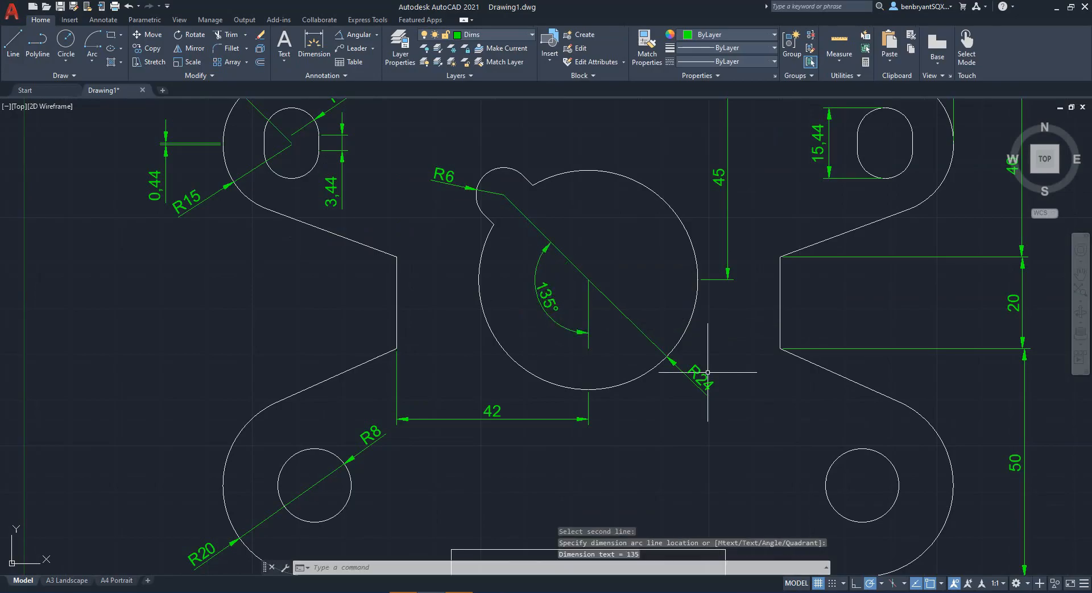
# Check the lower holes in the Microsoft Whiteboard reference, return to AutoCAD and turn on the Construction layer.
pyautogui.moveTo(639, 239); pyautogui.dragTo(632, 352, button='middle')
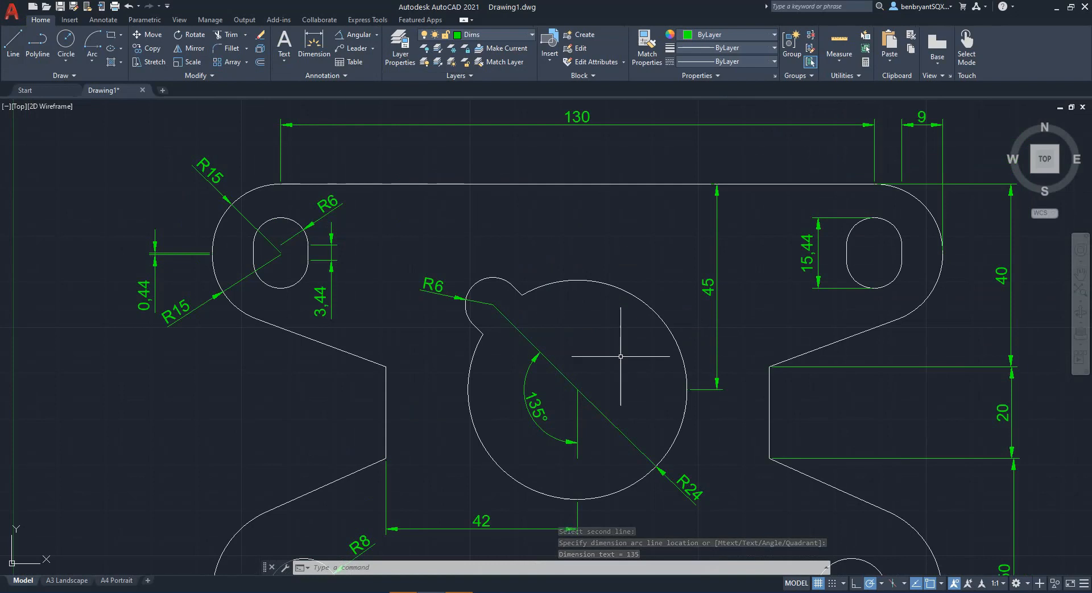
pyautogui.scroll(-2, 614, 362)
pyautogui.moveTo(687, 471); pyautogui.dragTo(635, 427, button='middle')
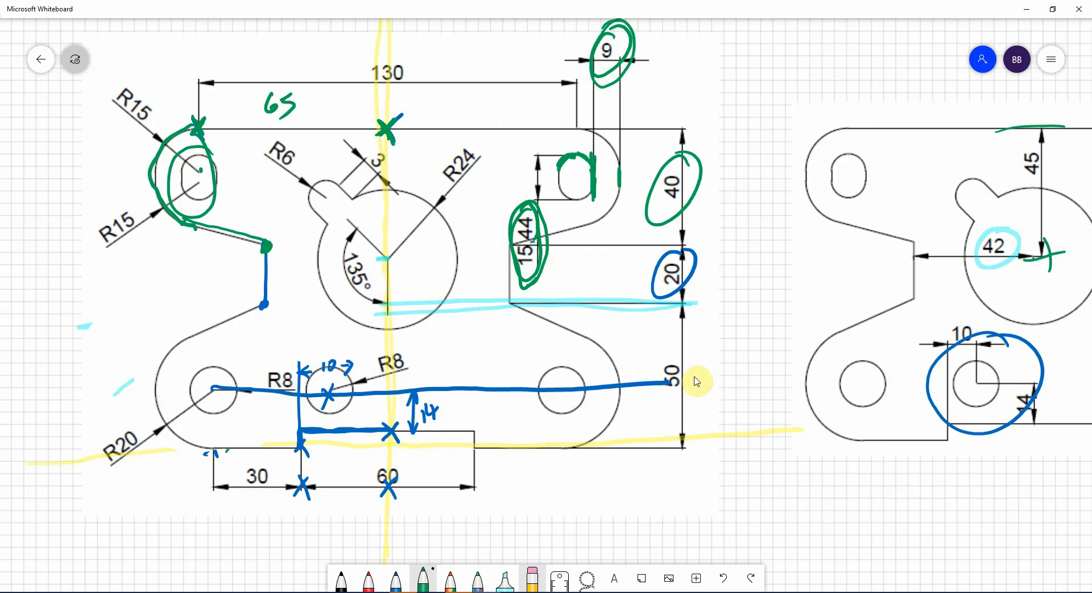
pyautogui.hotkey('alt', 'Tab')
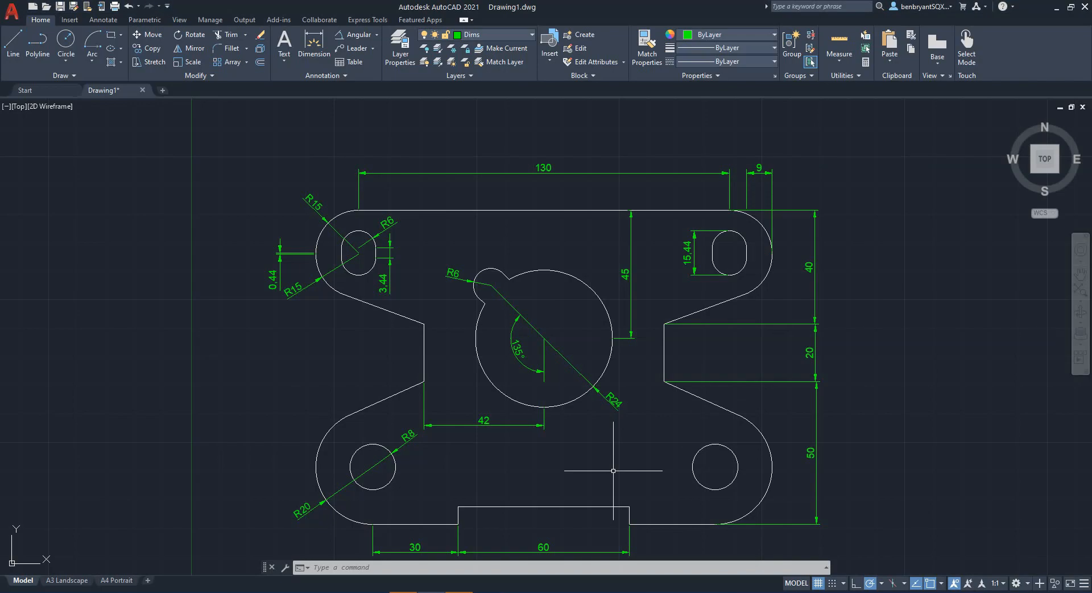
pyautogui.scroll(3, 643, 366)
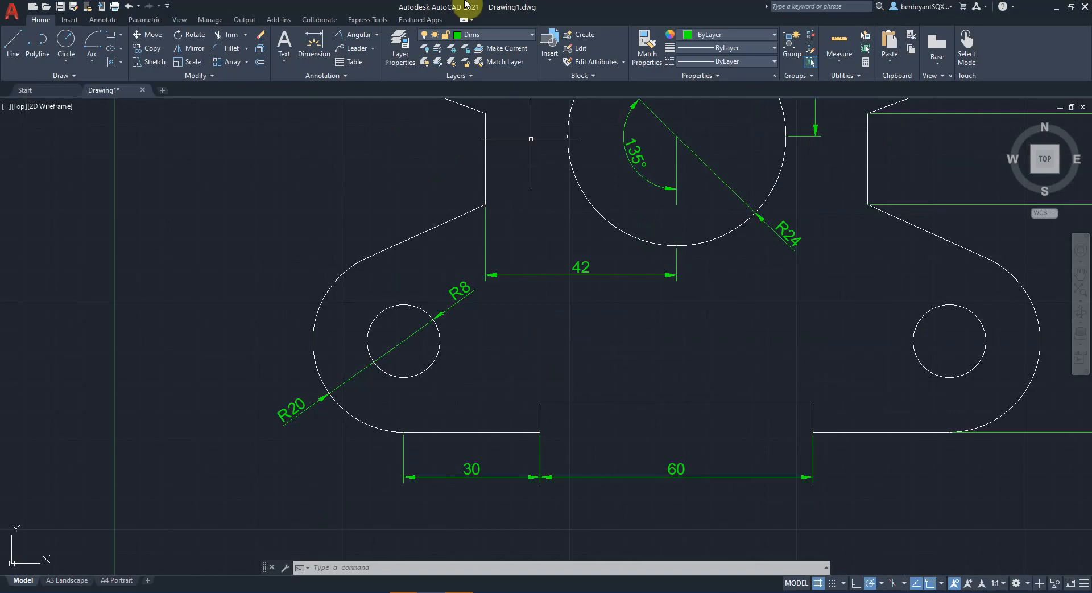
pyautogui.click(515, 34)
pyautogui.click(427, 62)
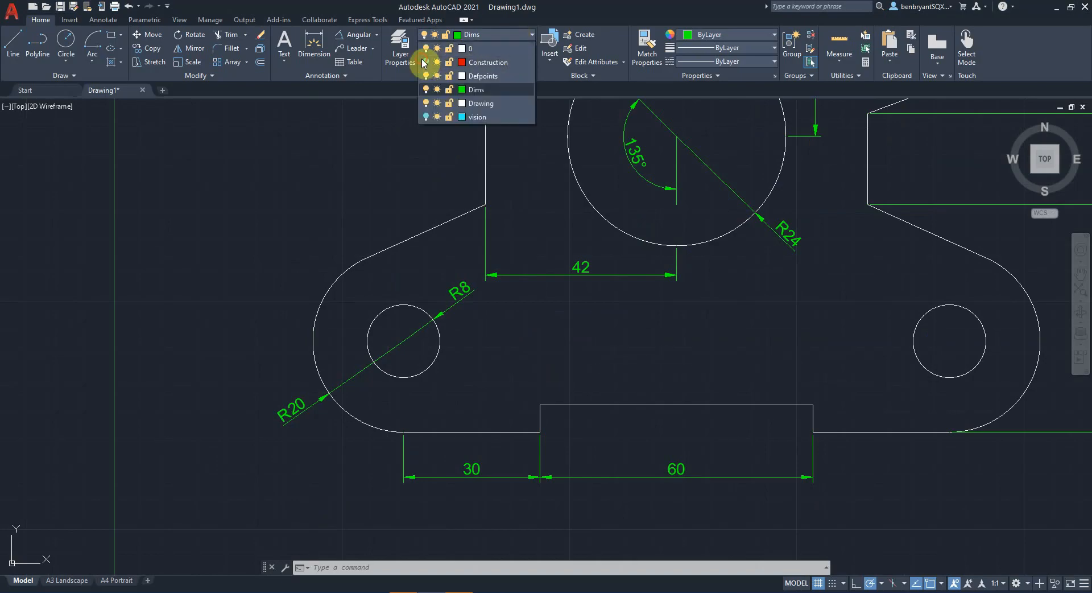
# Draw a circle of radius 8 where the lower holes' horizontal centreline crosses the vertical construction line through the bottom notch's left corner.
pyautogui.click(66, 41)
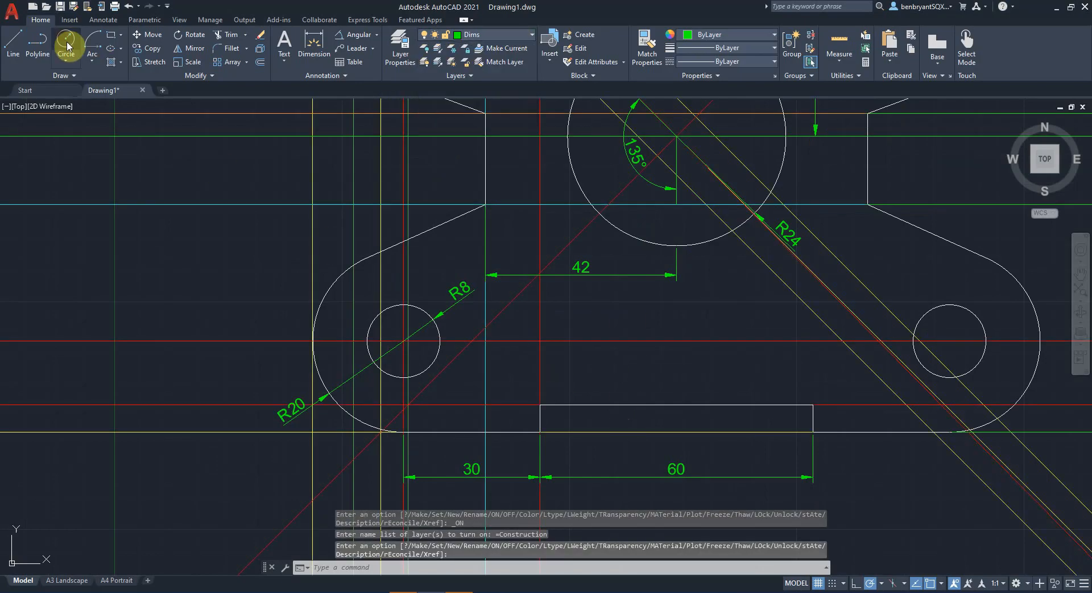
pyautogui.click(540, 341)
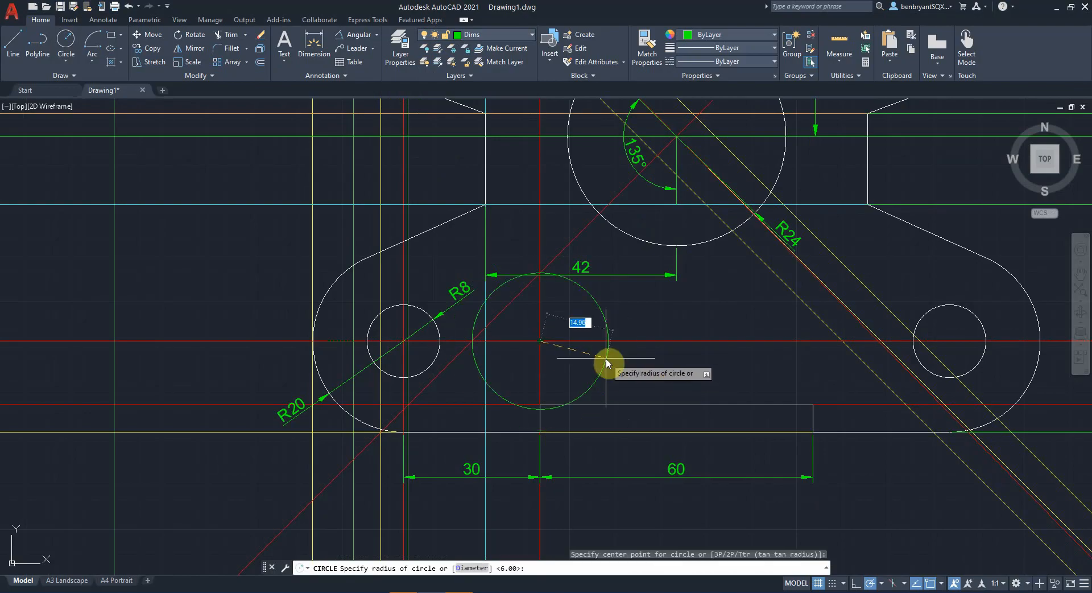
pyautogui.write('8')
pyautogui.press('Return')
# Move the new circle above the bottom notch's left corner to the Drawing layer.
pyautogui.click(568, 360)
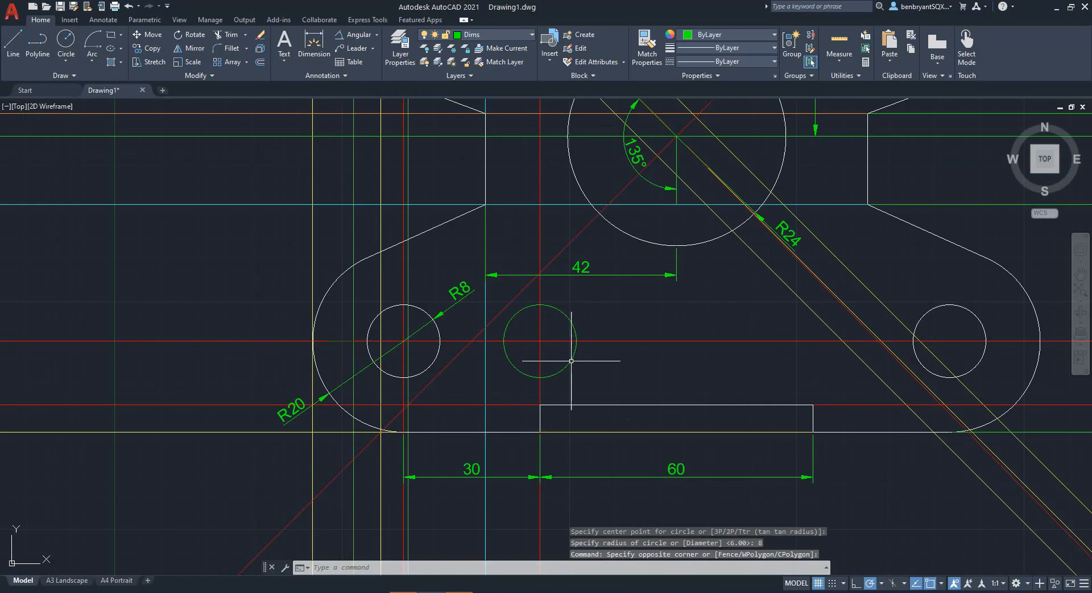
pyautogui.click(570, 362)
pyautogui.click(466, 45)
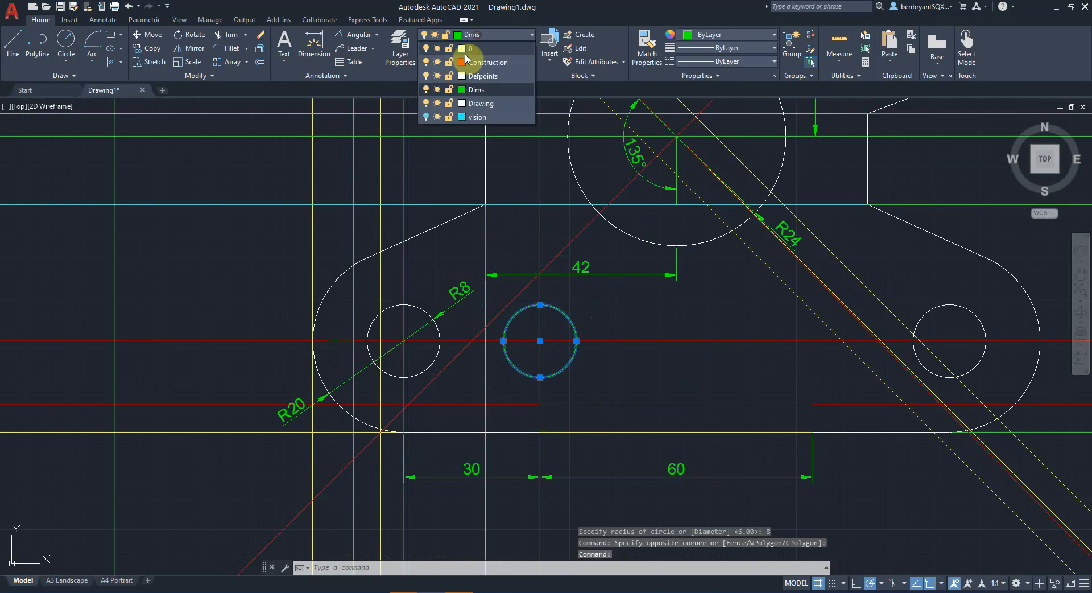
pyautogui.click(486, 98)
pyautogui.press('Escape')
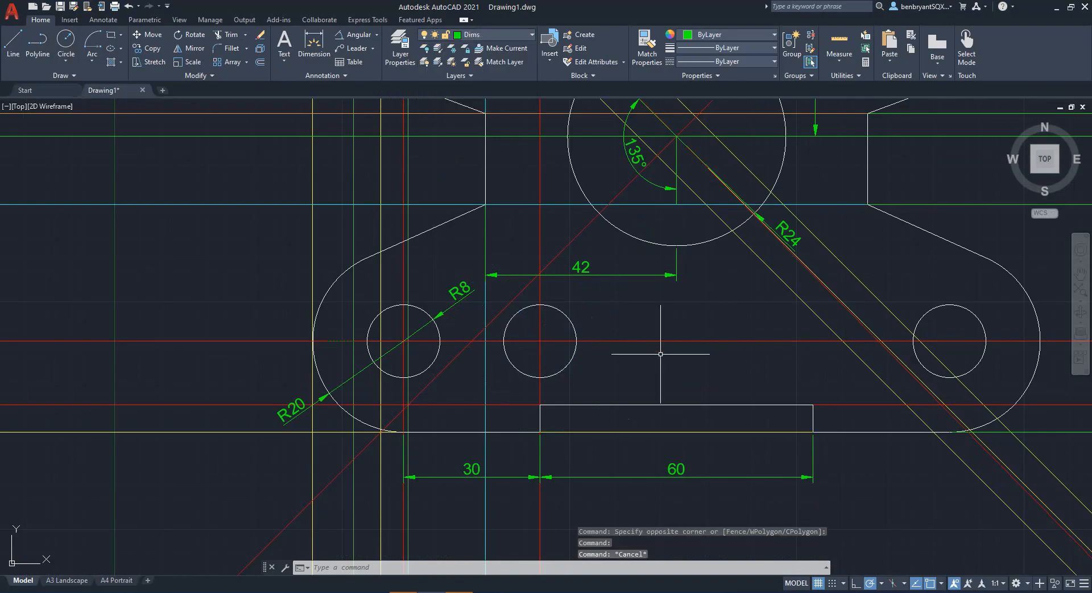
# Turn off the Construction layer so only the plate outline and its dimensions remain displayed.
pyautogui.click(455, 35)
pyautogui.click(426, 67)
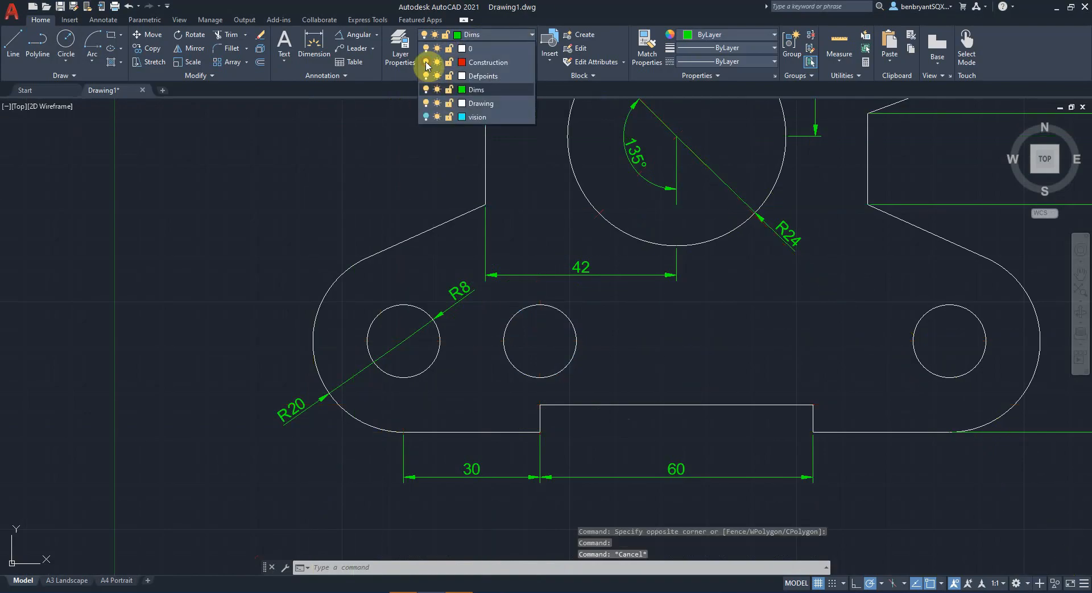
pyautogui.click(680, 364)
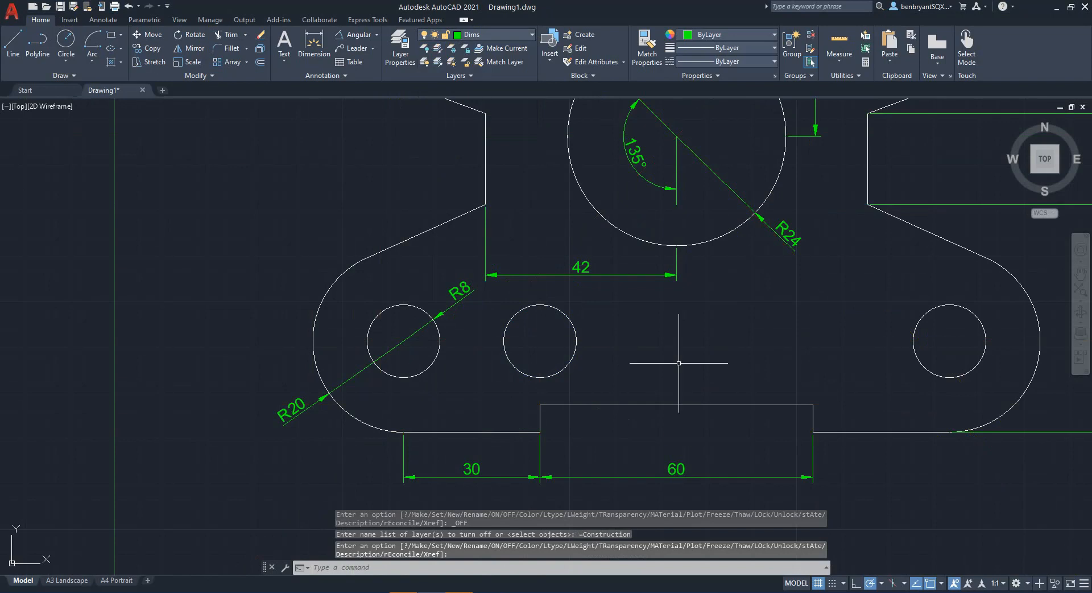
# Check the hole in the Microsoft Whiteboard reference, then in AutoCAD dimension the vertical distance from the new hole's centre to the notch's upper left corner.
pyautogui.click(377, 35)
pyautogui.click(349, 55)
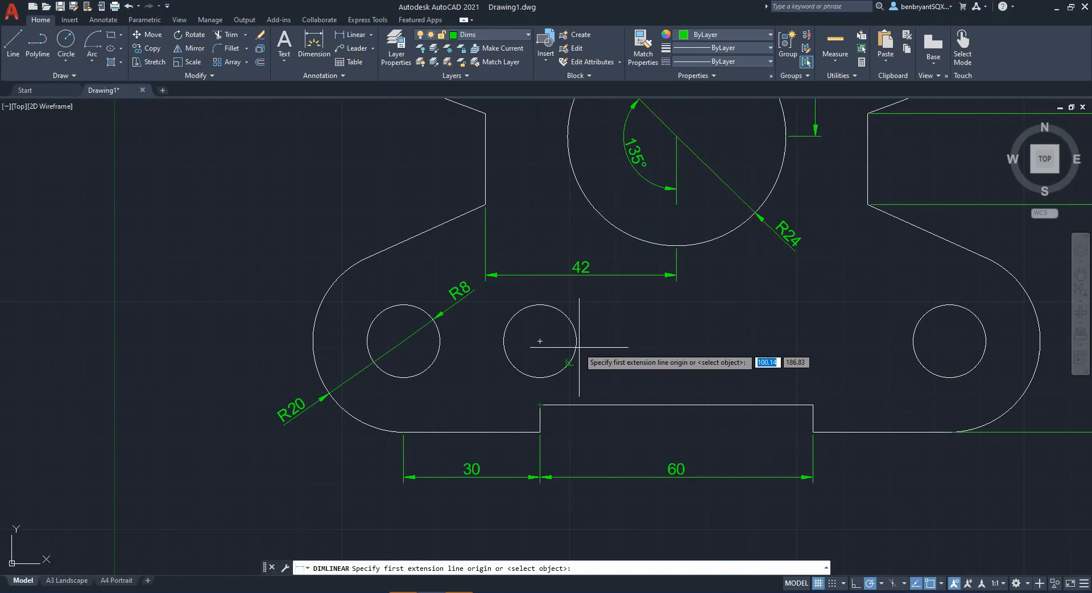
pyautogui.hotkey('alt', 'Tab')
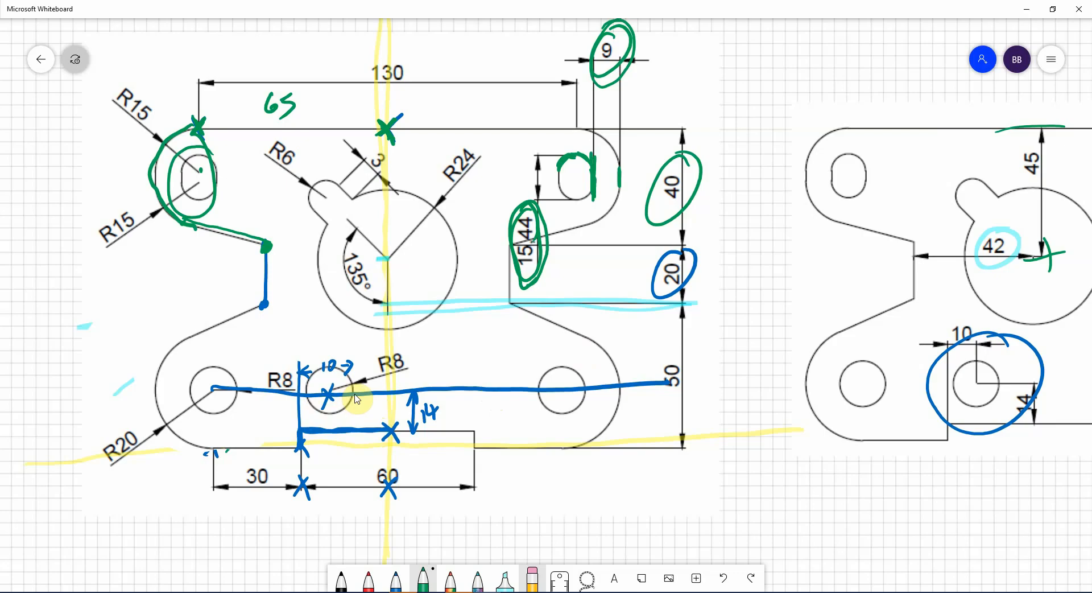
pyautogui.hotkey('alt', 'Tab')
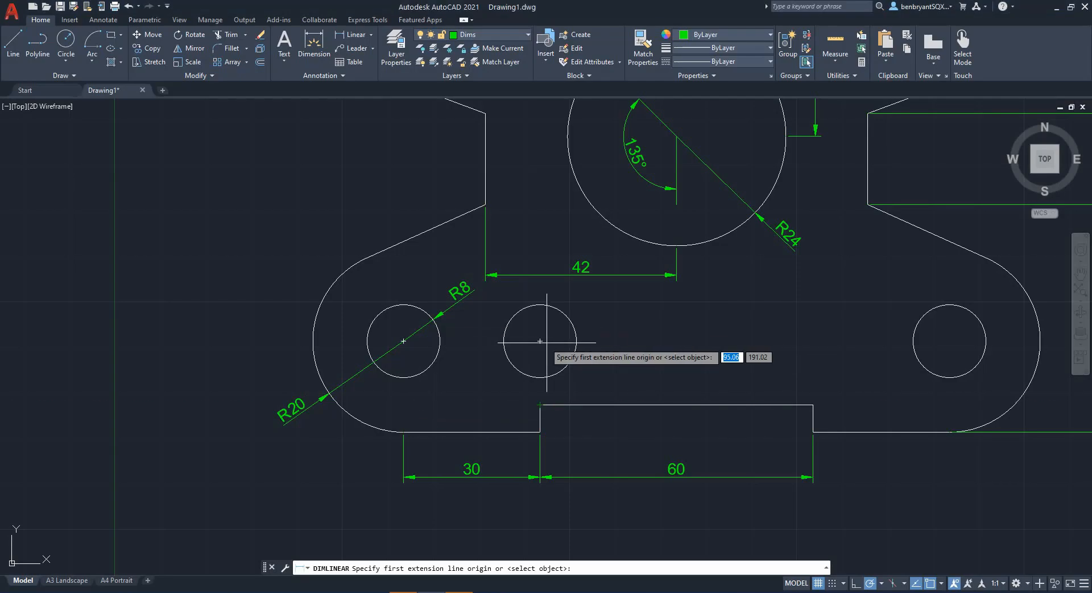
pyautogui.click(543, 341)
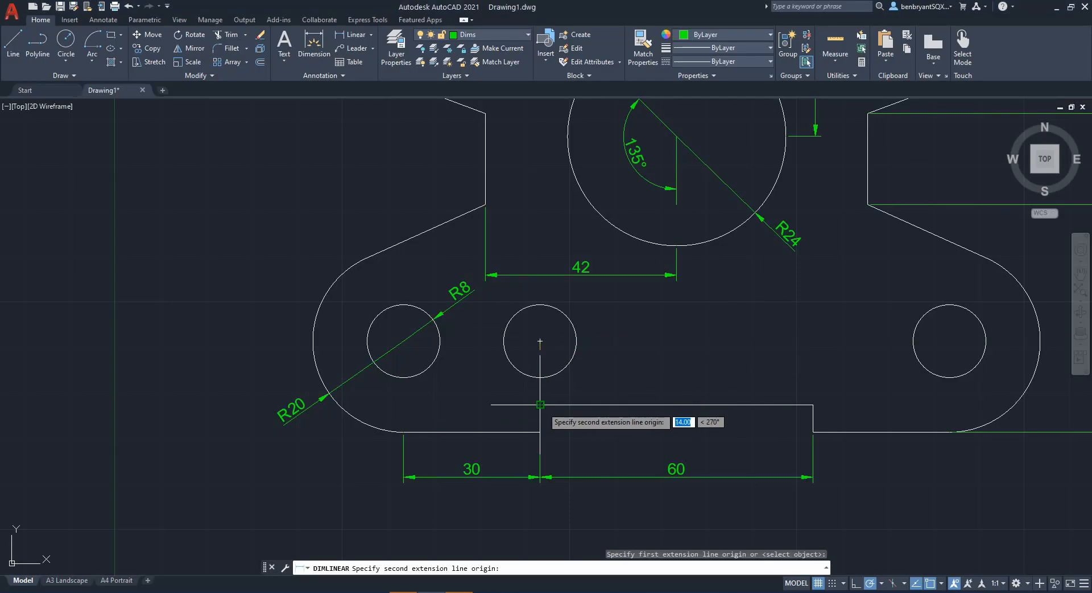
pyautogui.click(541, 405)
pyautogui.click(520, 376)
pyautogui.scroll(4, 548, 404)
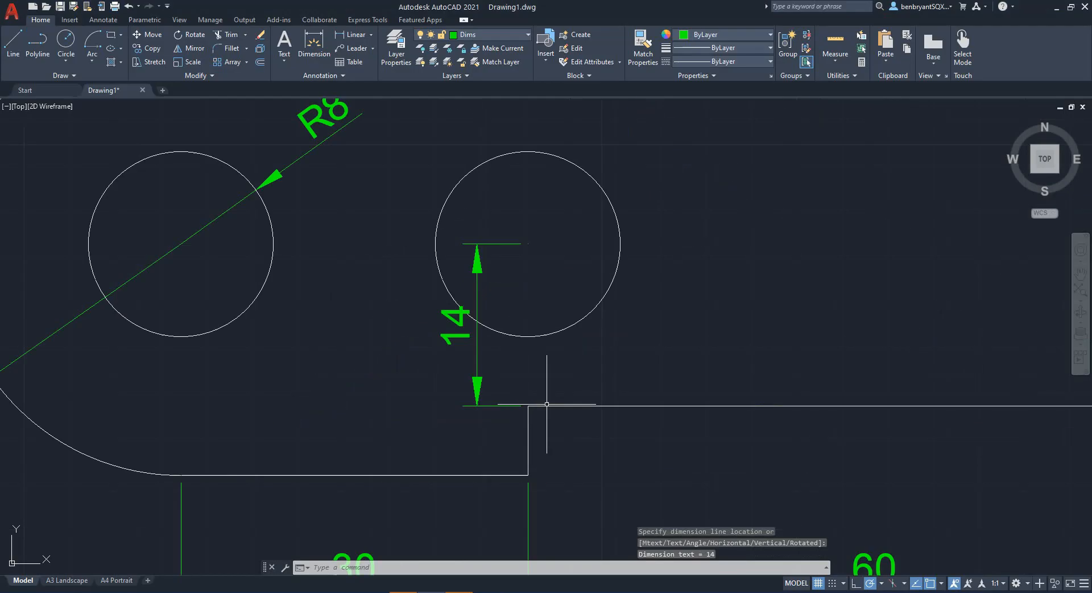
pyautogui.moveTo(548, 405); pyautogui.dragTo(579, 444, button='middle')
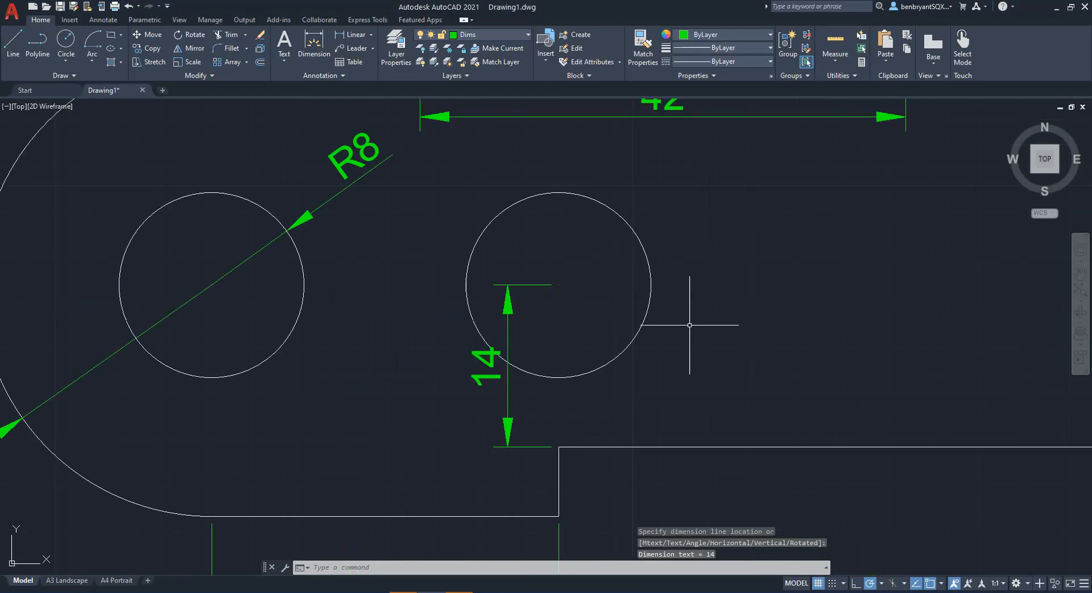
pyautogui.press('Escape')
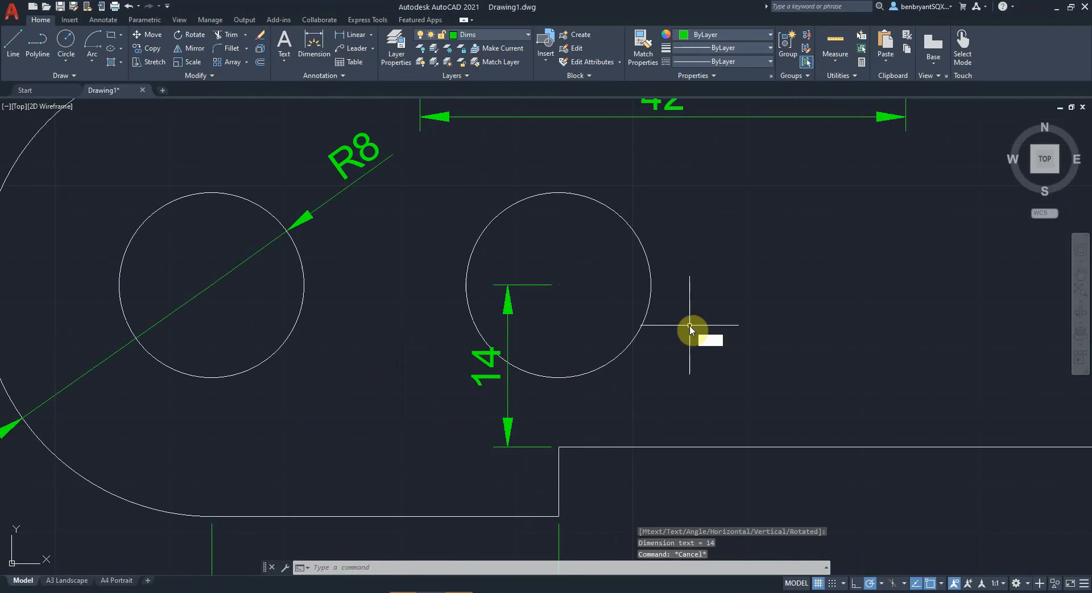
# Draw a horizontal helper line 10 long to the right from the centre of the hole above the notch's left corner.
pyautogui.write('l')
pyautogui.press('Return')
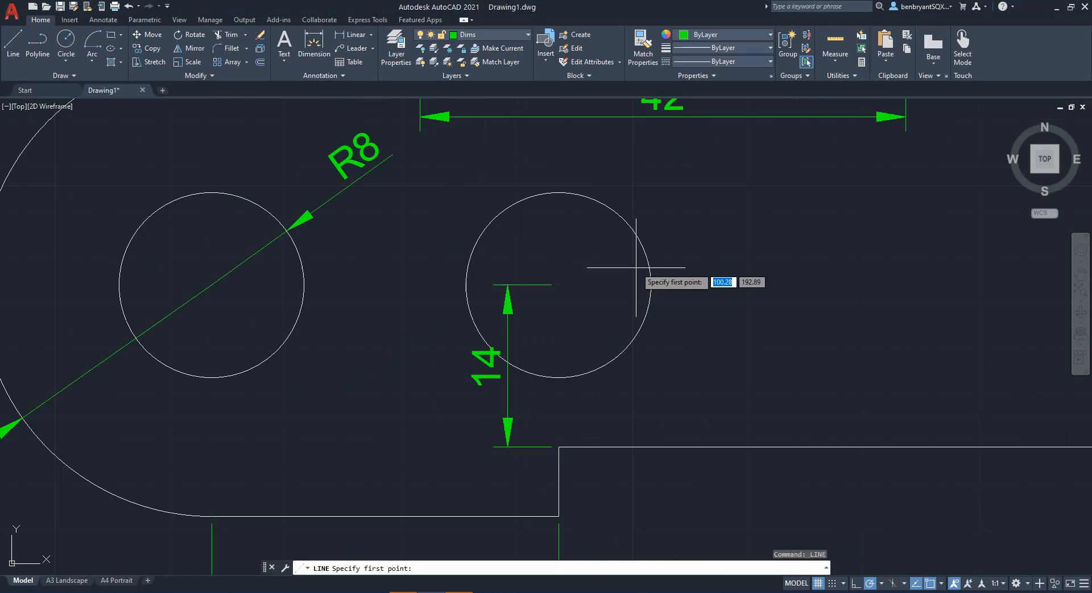
pyautogui.click(559, 285)
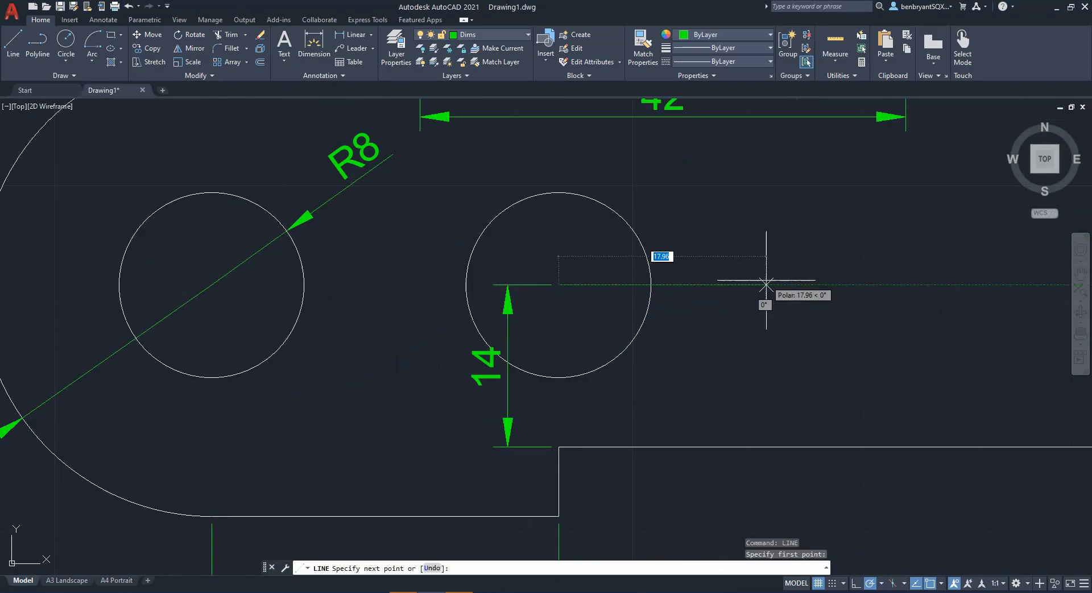
pyautogui.write('10')
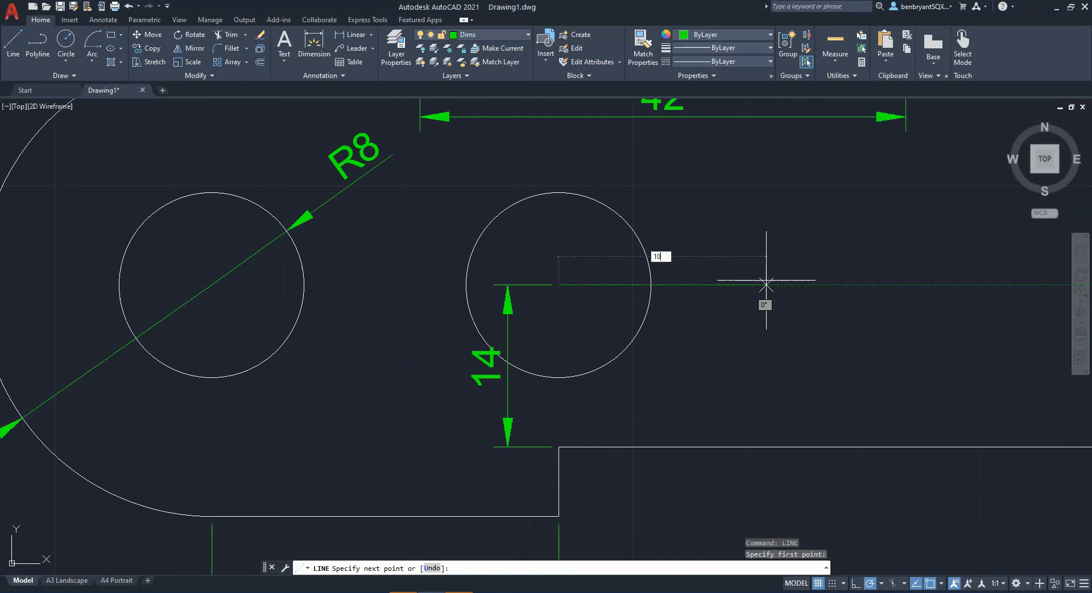
pyautogui.press('Return')
pyautogui.press('Escape')
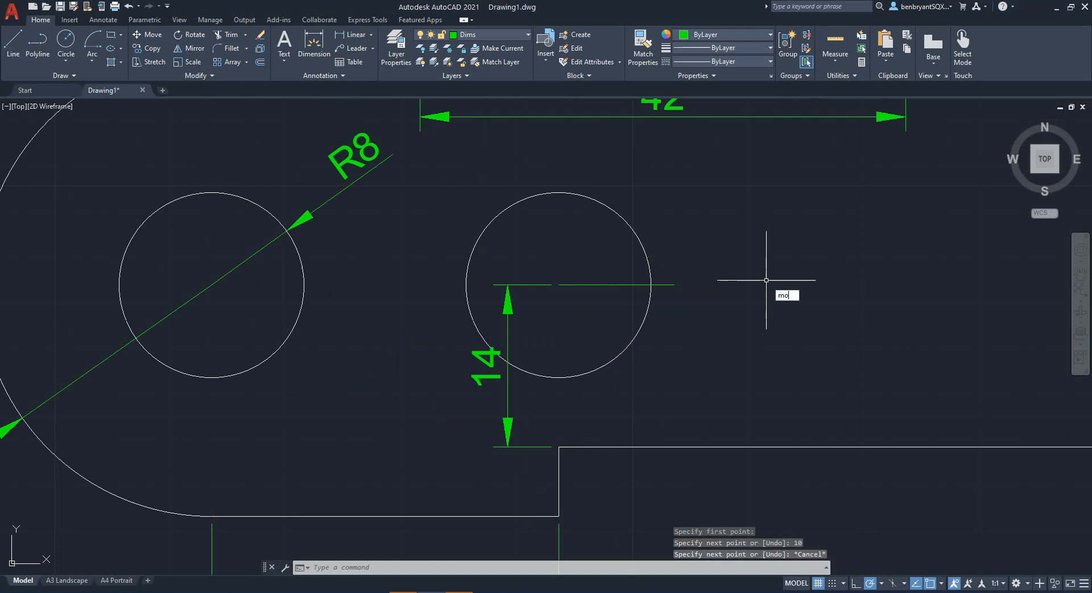
# Move the hole above the notch's left corner by its centre to the right end of the helper line.
pyautogui.write('mo')
pyautogui.press('Return')
pyautogui.press('Escape')
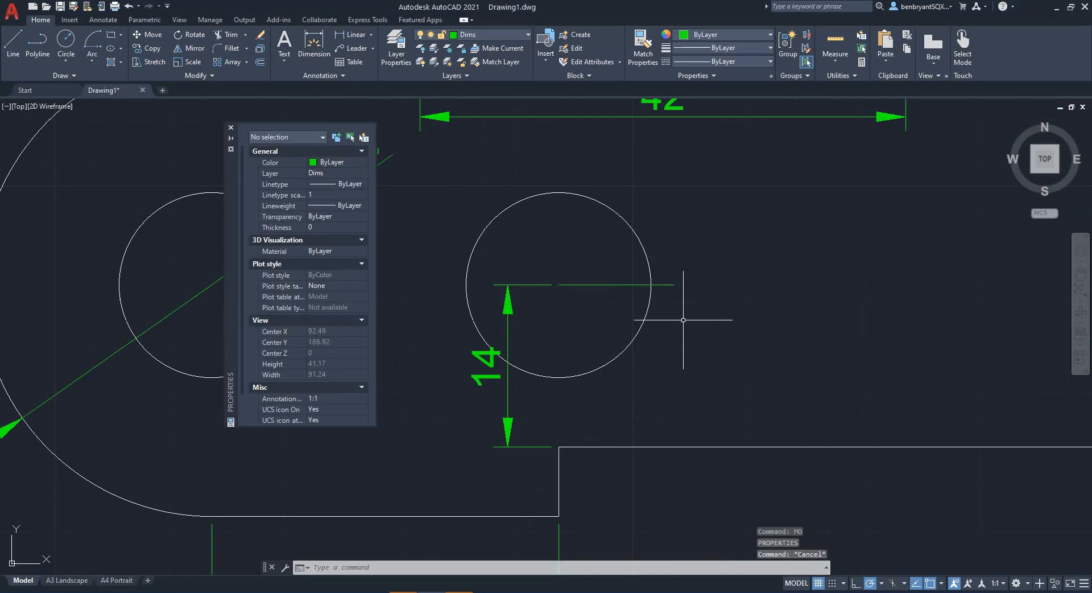
pyautogui.write('m')
pyautogui.press('Return')
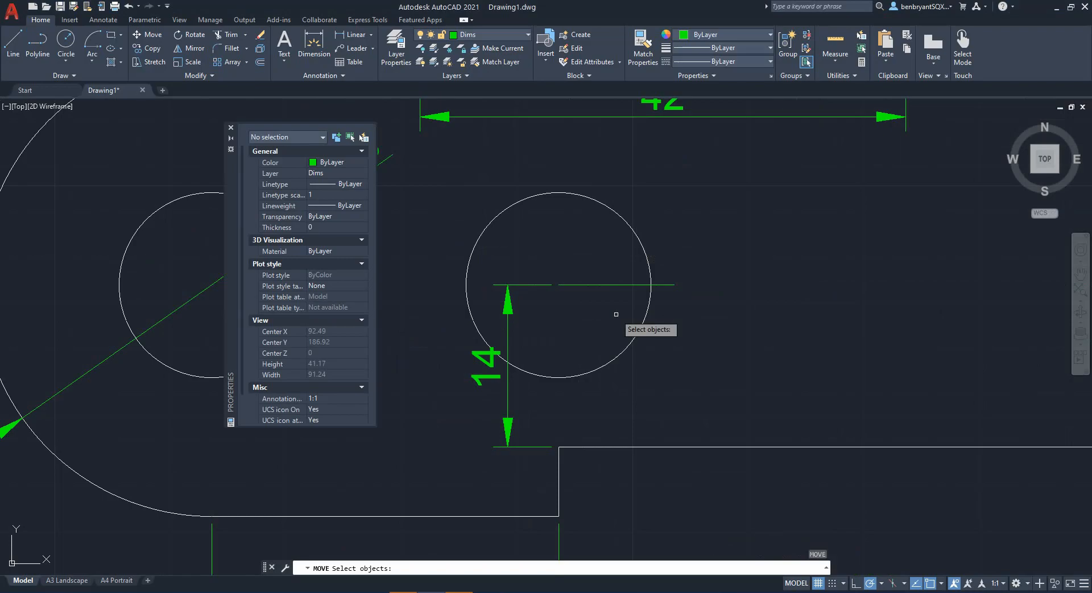
pyautogui.click(644, 320)
pyautogui.press('Return')
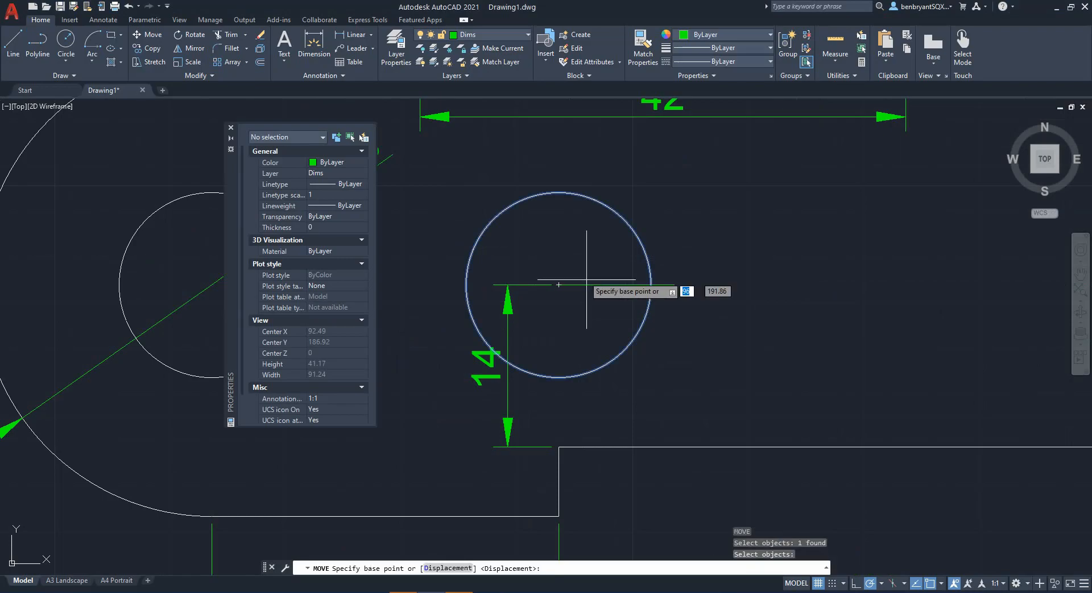
pyautogui.click(559, 284)
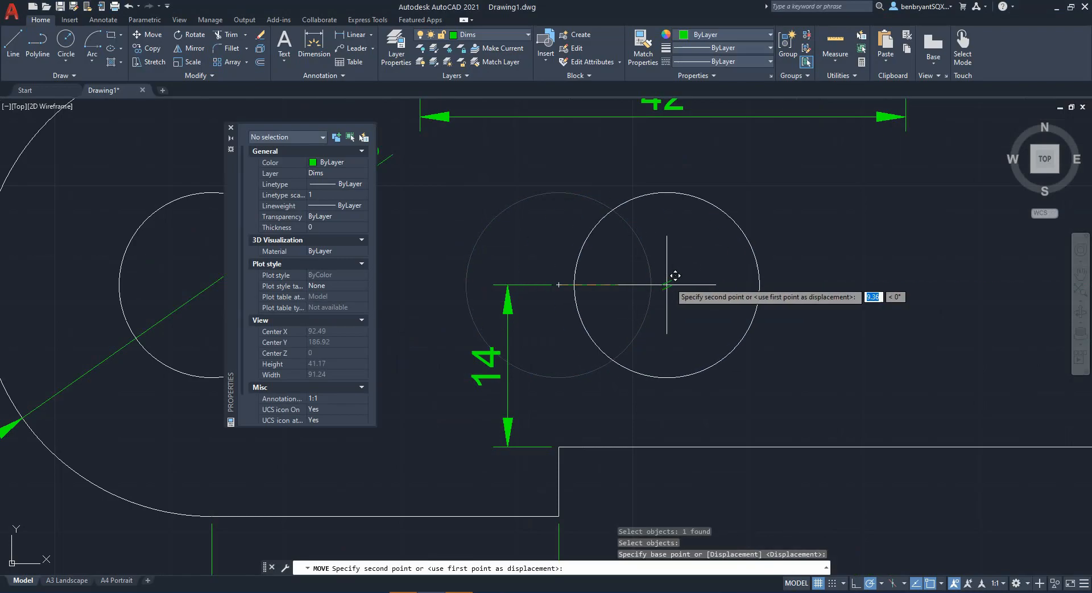
pyautogui.click(675, 282)
pyautogui.press('Escape')
# Shift the vertical 14 dimension to the left, clear of the moved hole and the notch's corner.
pyautogui.click(606, 367)
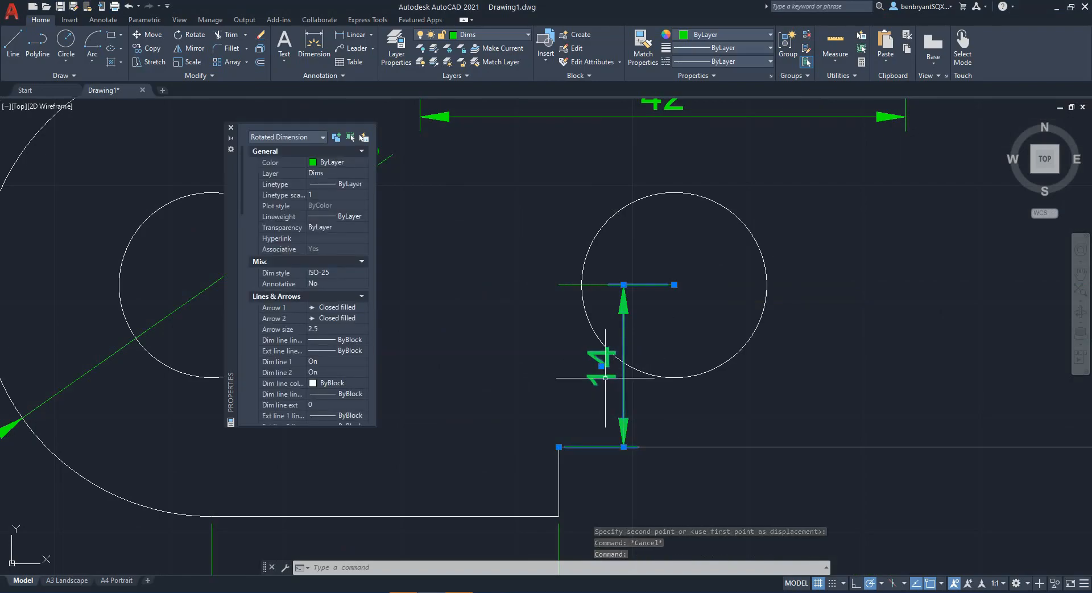
pyautogui.click(602, 366)
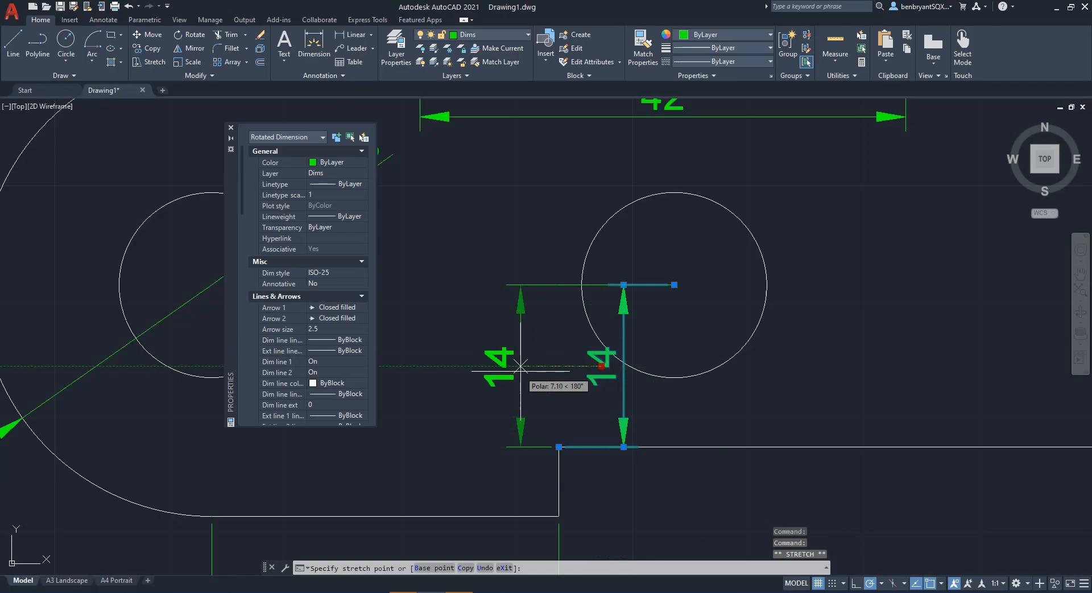
pyautogui.click(499, 366)
pyautogui.press('Escape')
pyautogui.press('Escape')
# Delete the horizontal helper line that ends at the moved hole's centre.
pyautogui.click(671, 291)
pyautogui.click(674, 285)
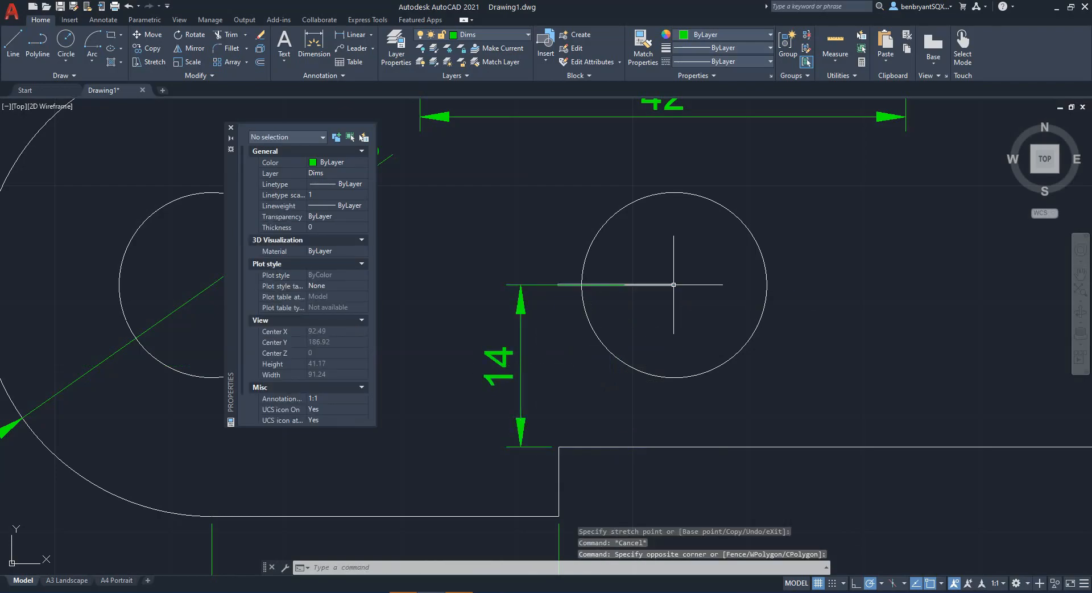
pyautogui.click(674, 284)
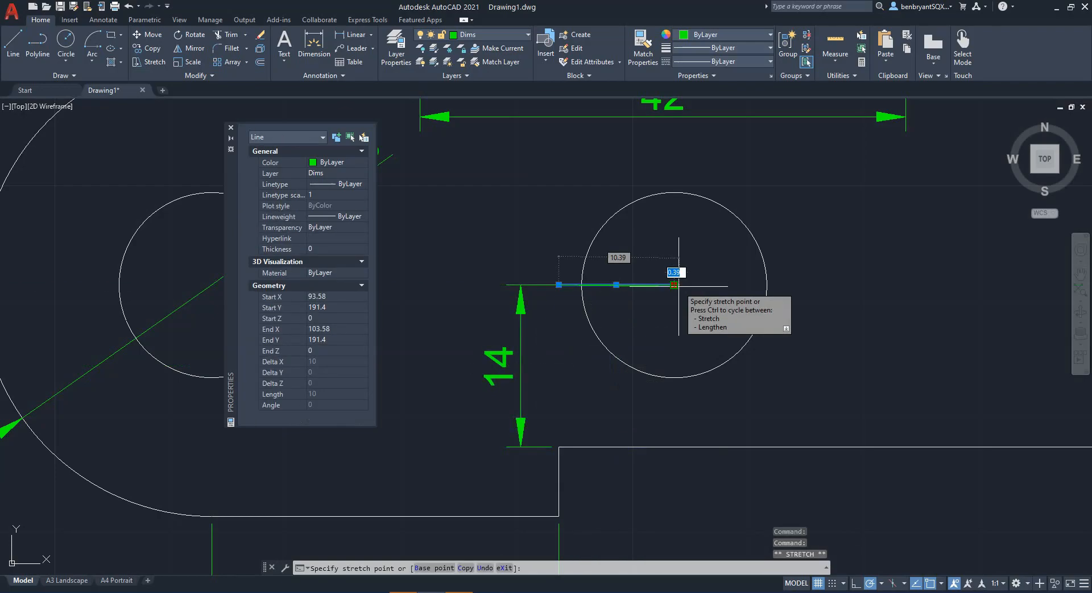
pyautogui.press('Escape')
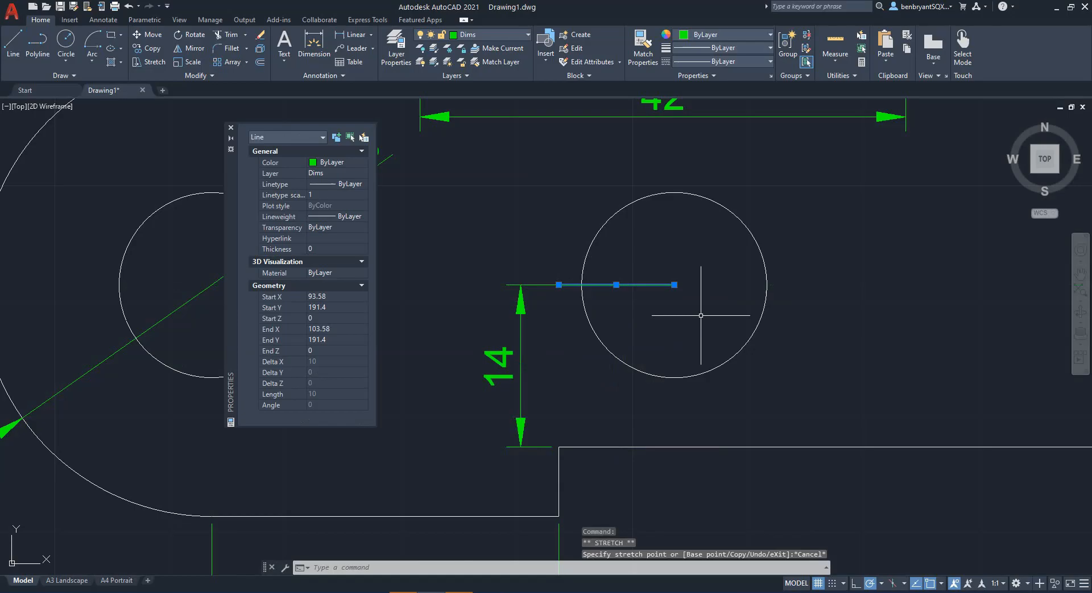
pyautogui.press('Delete')
# Shorten the 14 dimension's upper extension line to the moved hole's left quadrant and close the Properties palette.
pyautogui.click(671, 290)
pyautogui.click(660, 285)
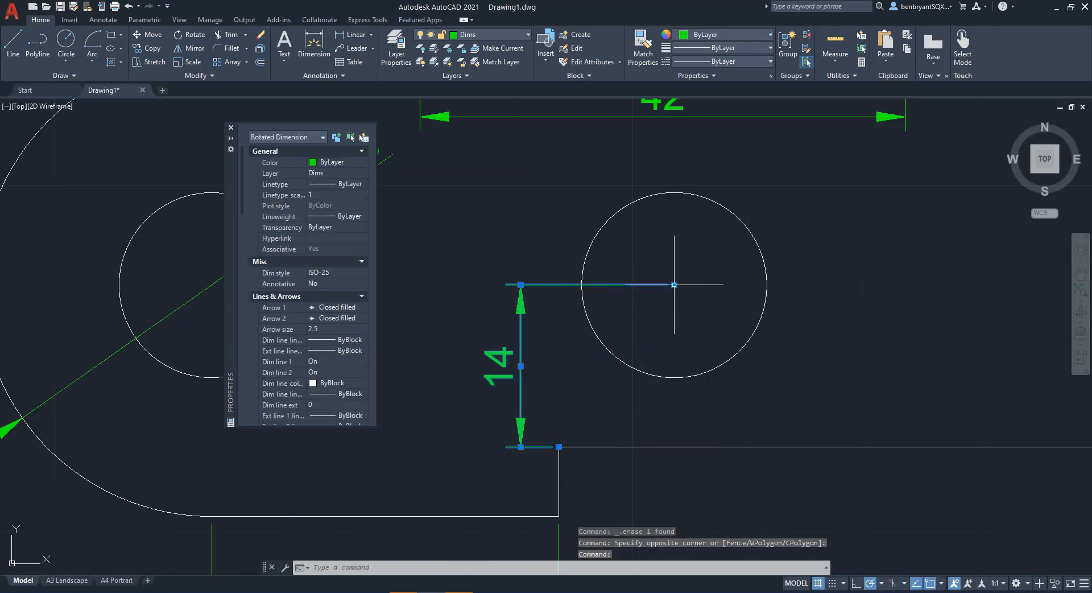
pyautogui.click(674, 284)
pyautogui.click(581, 285)
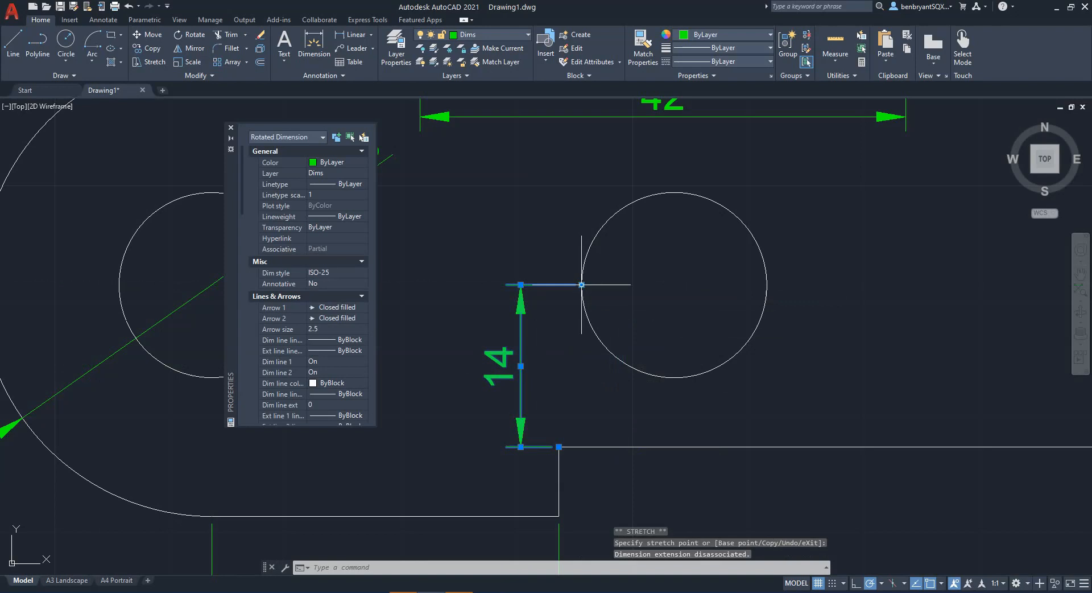
pyautogui.press('Escape')
pyautogui.click(230, 127)
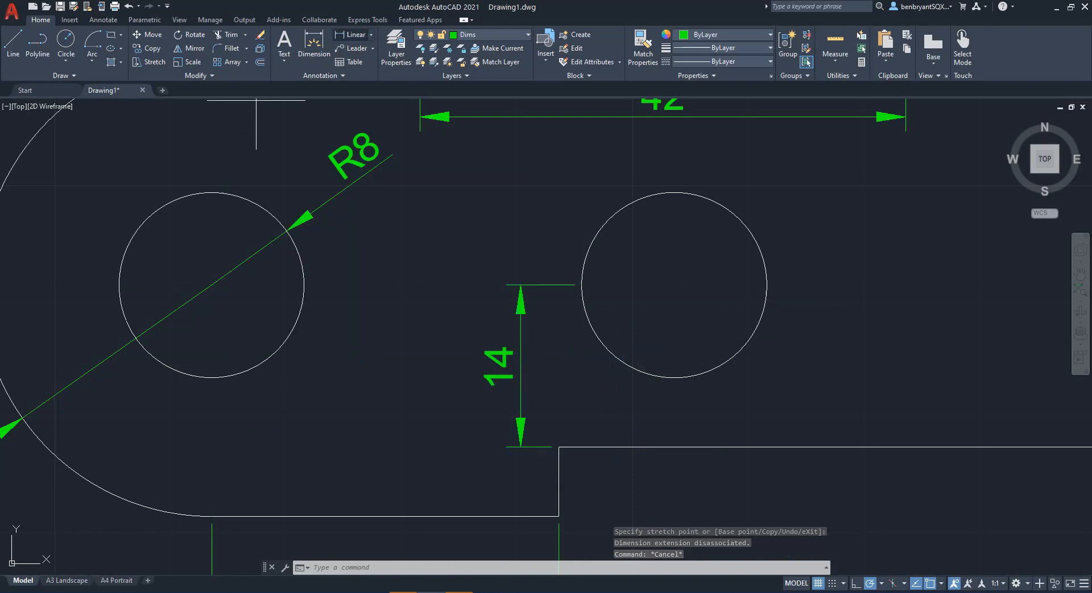
# Add a horizontal linear dimension from the moved hole's centre to the notch's upper left corner, placed between the hole and the 42 dimension.
pyautogui.click(354, 35)
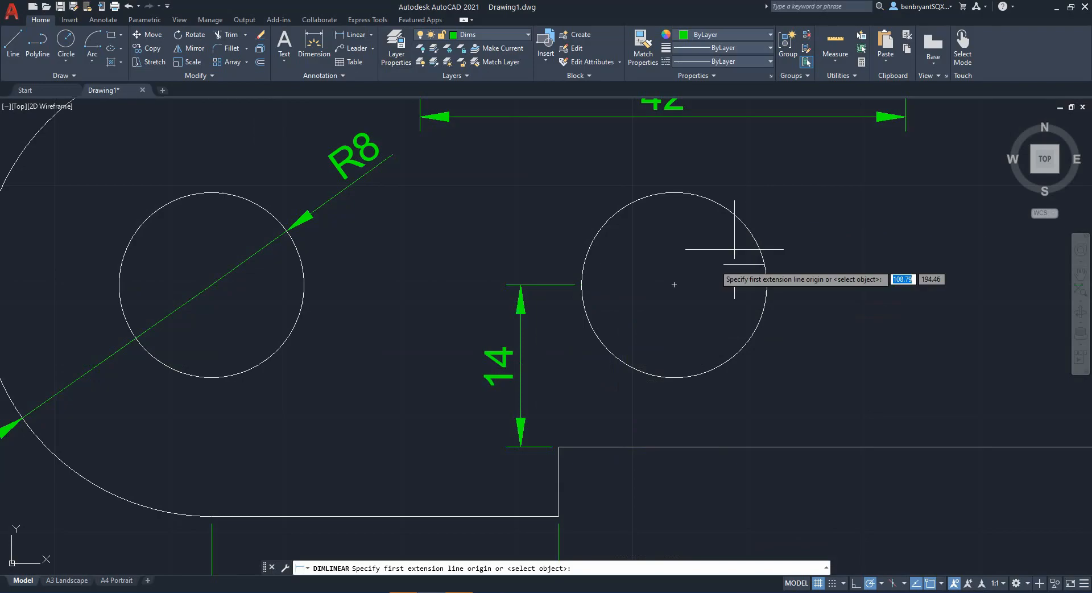
pyautogui.click(674, 284)
pyautogui.click(559, 447)
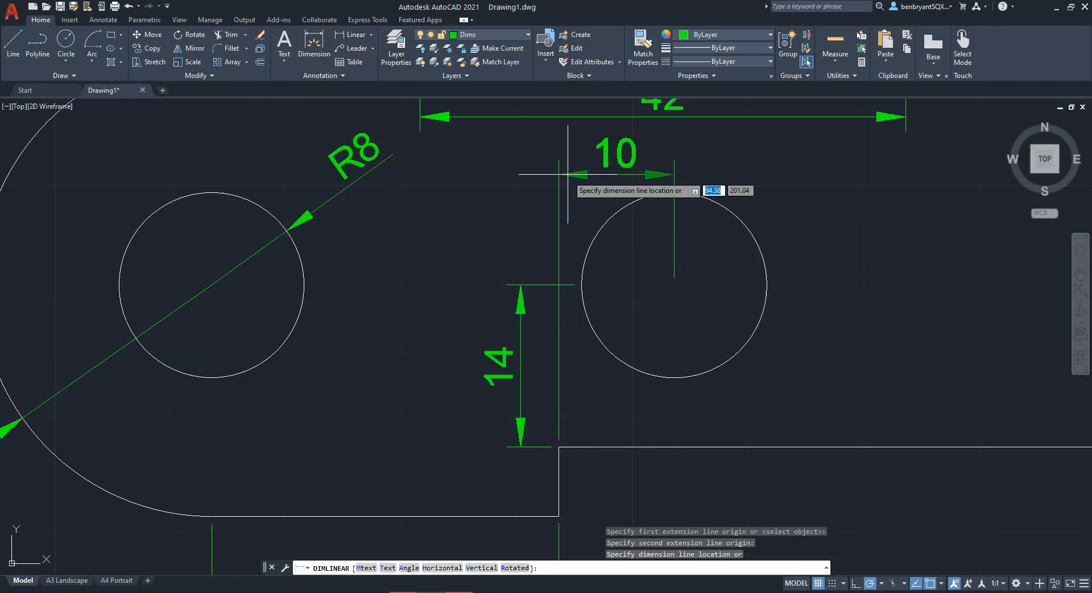
pyautogui.moveTo(568, 184); pyautogui.dragTo(581, 273, button='middle')
pyautogui.click(583, 258)
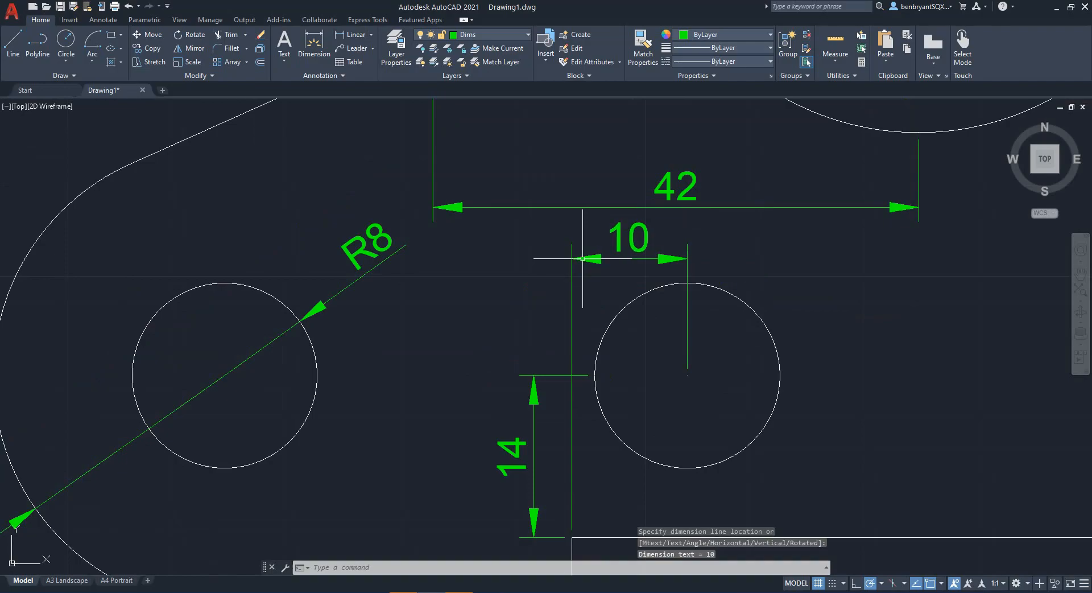
# Shorten the 10 dimension's extension lines, ending the right one at the hole's top quadrant and the left one level with the hole's centre.
pyautogui.click(688, 365)
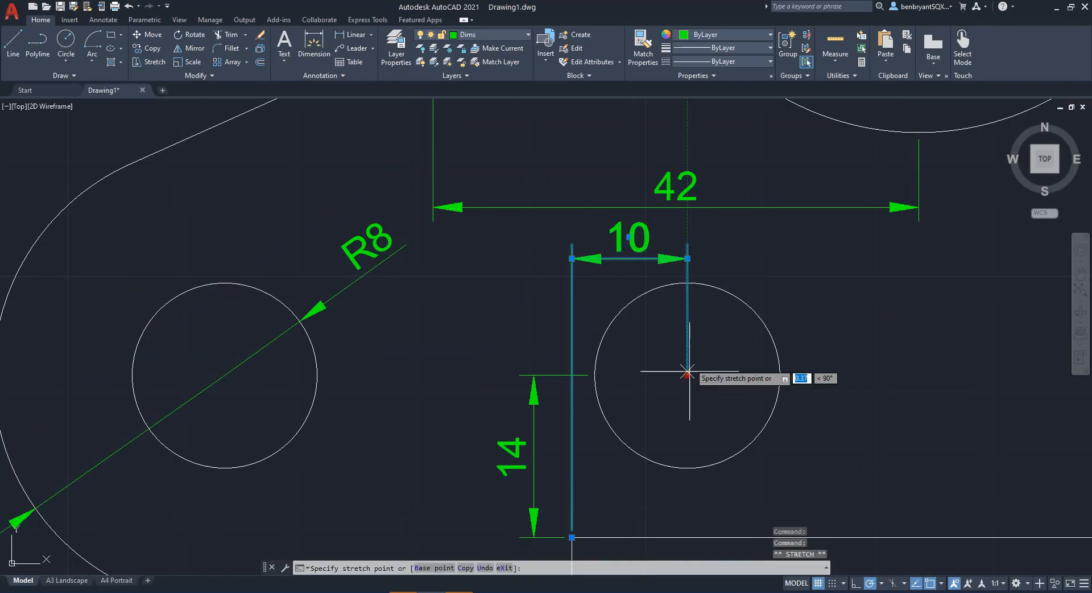
pyautogui.click(688, 375)
pyautogui.click(688, 283)
pyautogui.press('Escape')
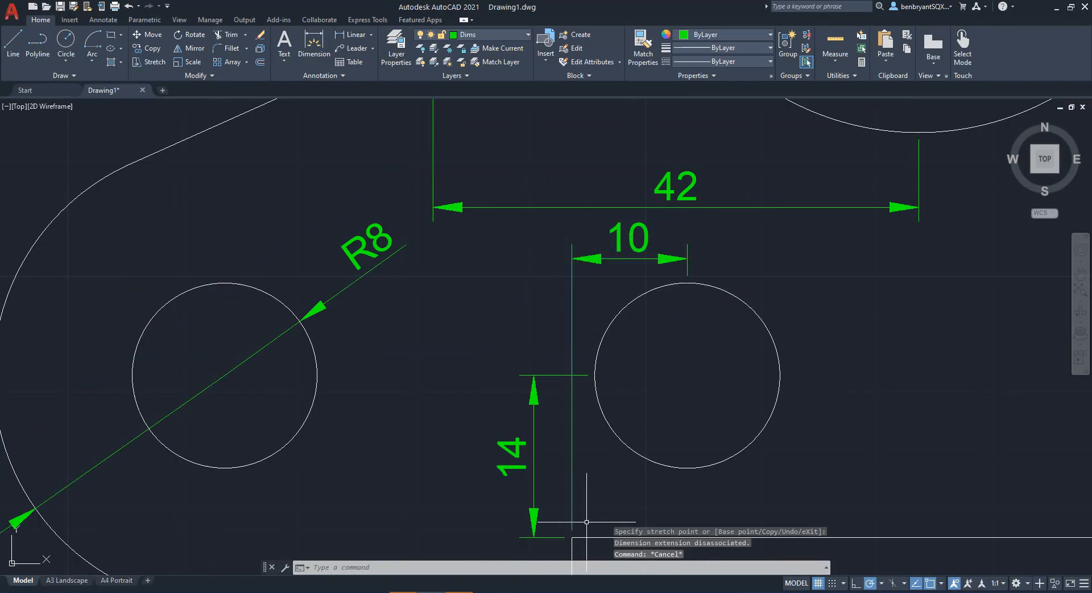
pyautogui.click(571, 524)
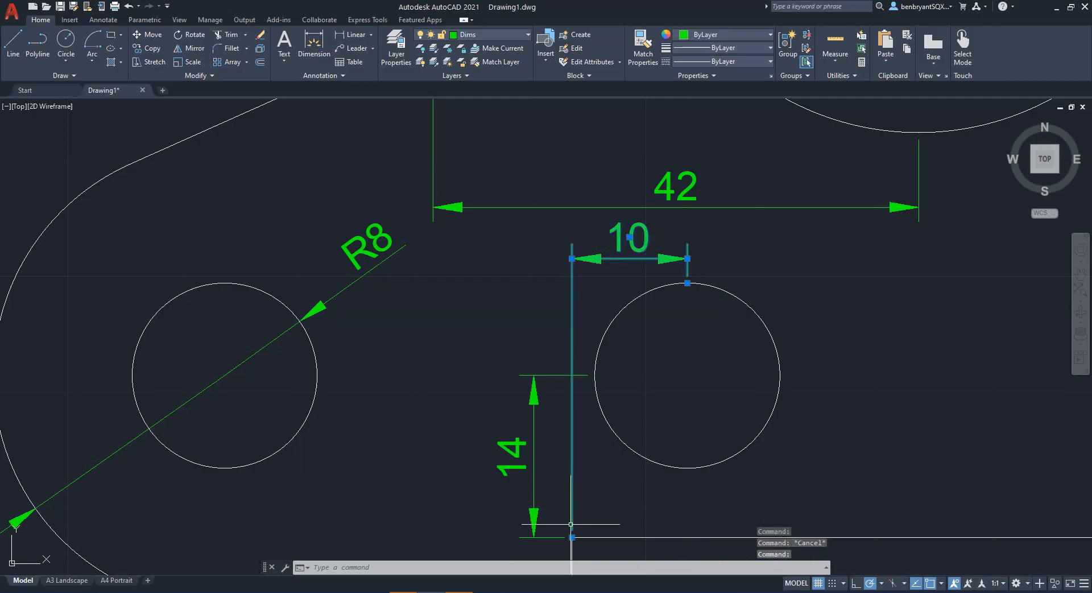
pyautogui.click(572, 537)
pyautogui.click(572, 375)
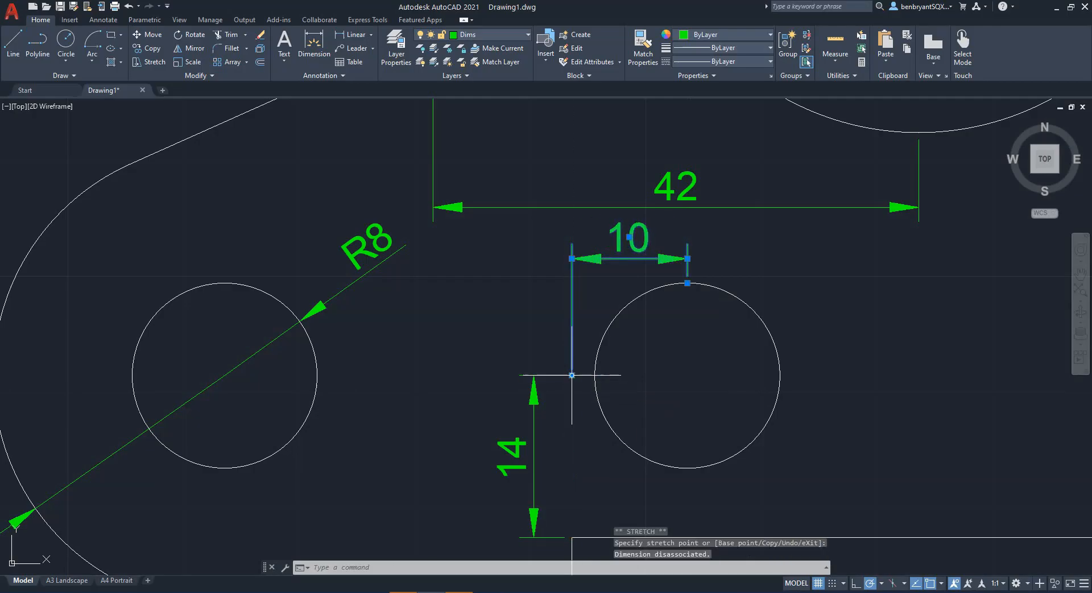
pyautogui.press('Escape')
# Review the whole plate drawing with all its dimensions.
pyautogui.moveTo(669, 425); pyautogui.dragTo(570, 408, button='middle')
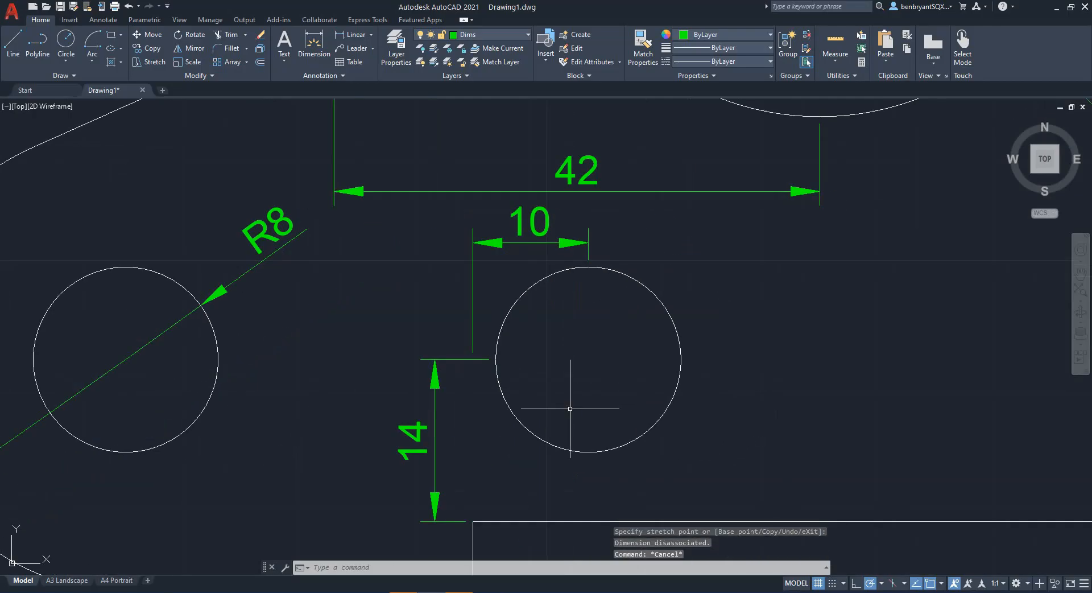
pyautogui.scroll(-1, 569, 408)
pyautogui.scroll(-1, 707, 410)
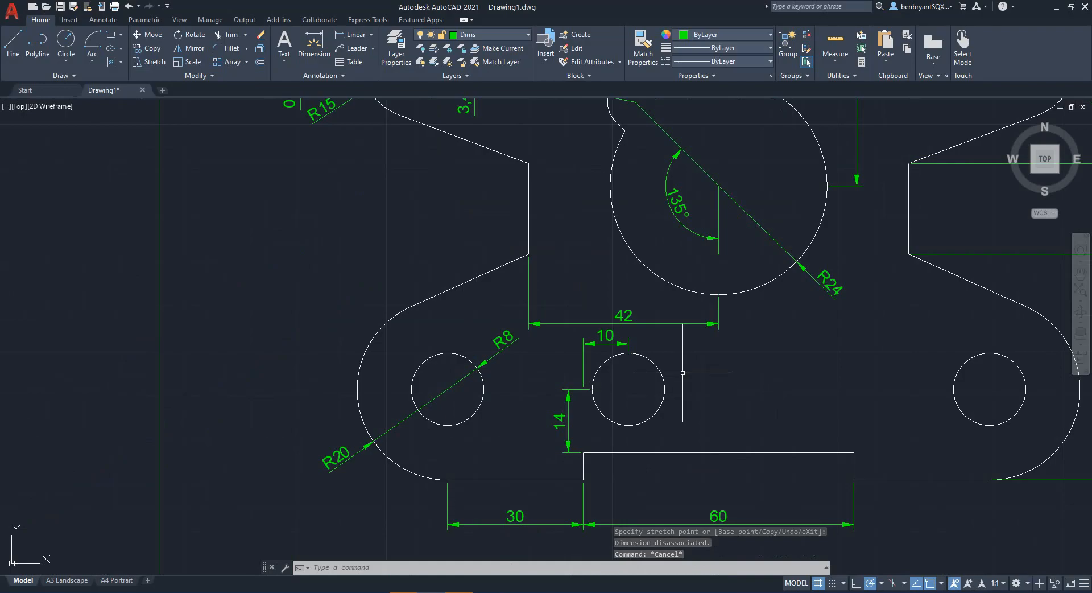
pyautogui.scroll(-2, 682, 373)
pyautogui.moveTo(731, 383)
pyautogui.mouseDown(button='middle')
pyautogui.moveTo(564, 463)
pyautogui.moveTo(522, 434)
pyautogui.moveTo(552, 441)
pyautogui.mouseUp(button='middle')
pyautogui.scroll(1, 475, 444)
pyautogui.scroll(-1, 636, 447)
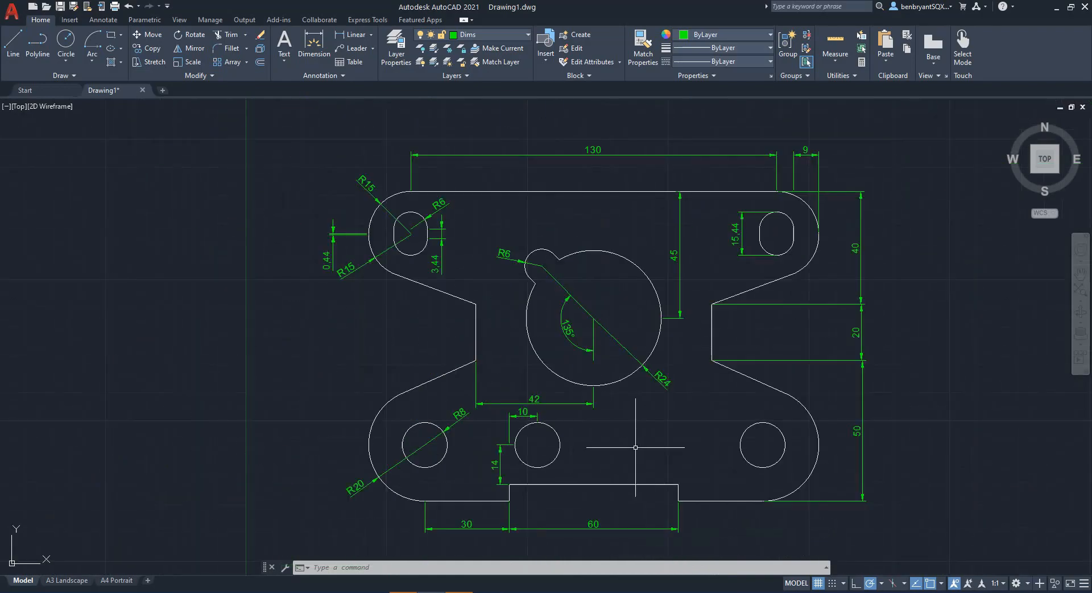
# Move the 42 dimension's line slightly upward, closer to the large central circle.
pyautogui.click(543, 404)
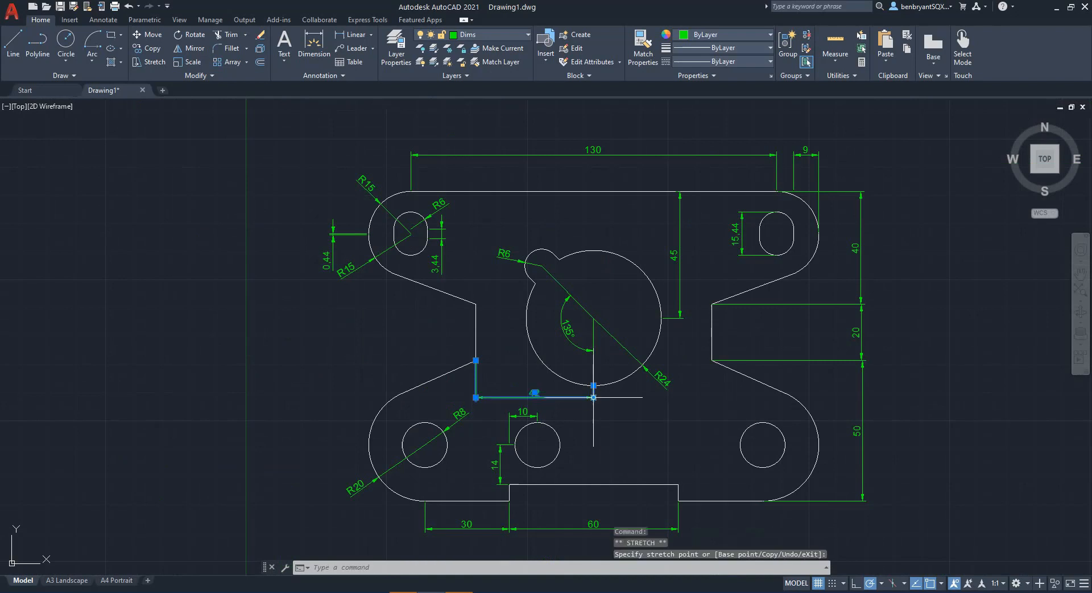
pyautogui.press('Escape')
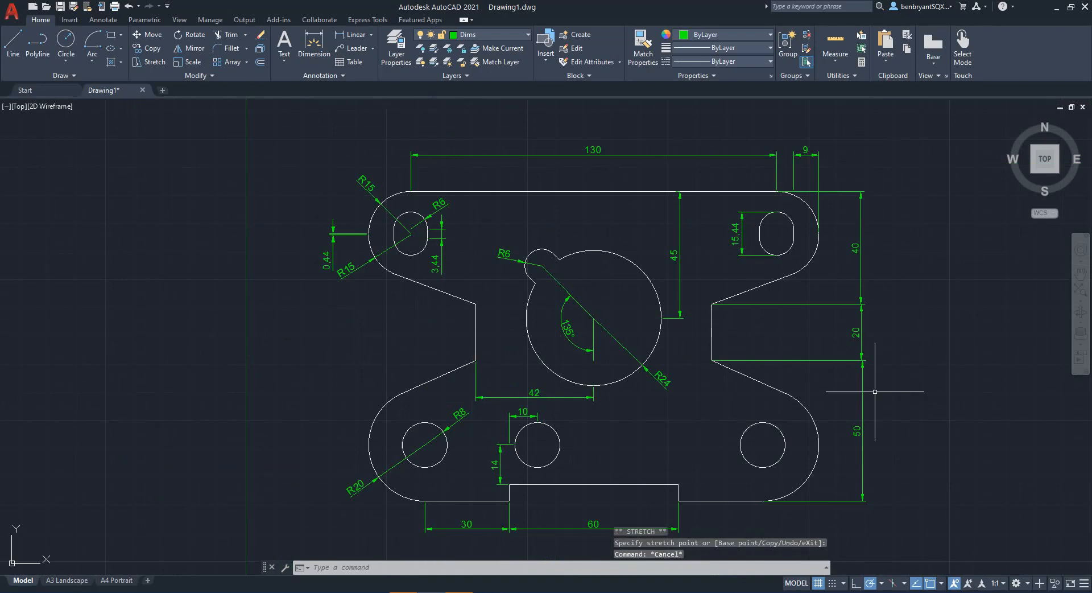
pyautogui.moveTo(721, 344); pyautogui.dragTo(709, 338, button='middle')
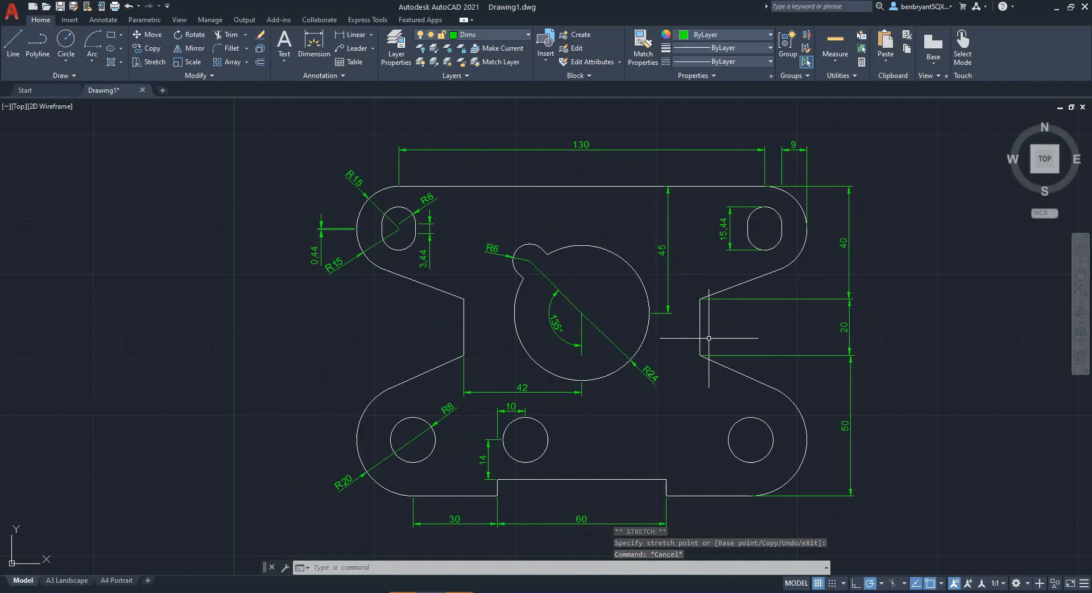
# Open the A3 Landscape layout, activate its viewport and centre the plate in the space above the title block.
pyautogui.click(73, 584)
pyautogui.doubleClick(464, 382)
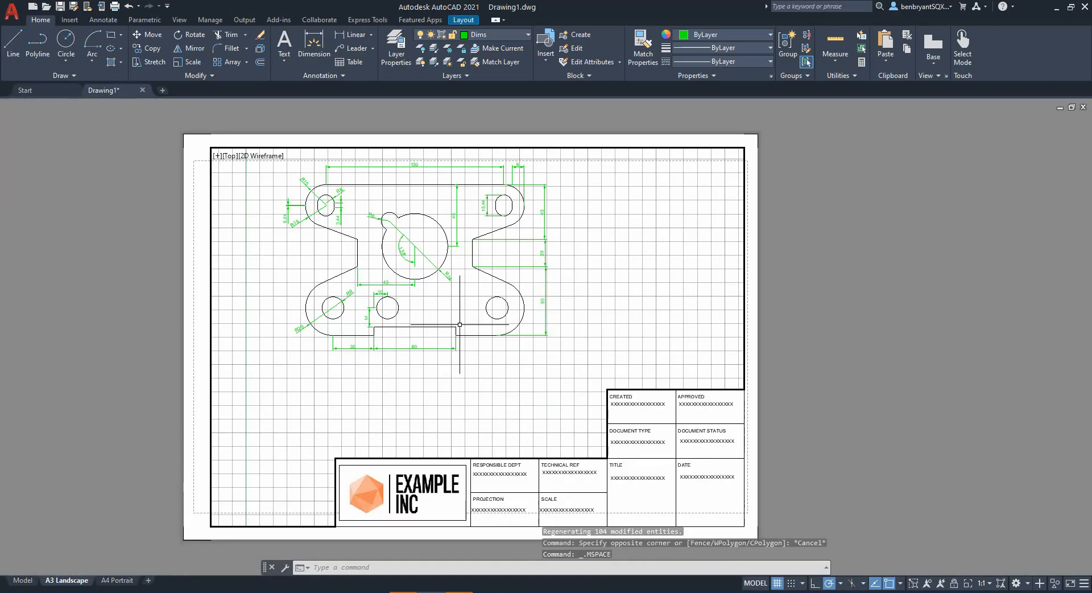
pyautogui.moveTo(460, 324)
pyautogui.mouseDown(button='middle')
pyautogui.moveTo(498, 385)
pyautogui.moveTo(497, 373)
pyautogui.mouseUp(button='middle')
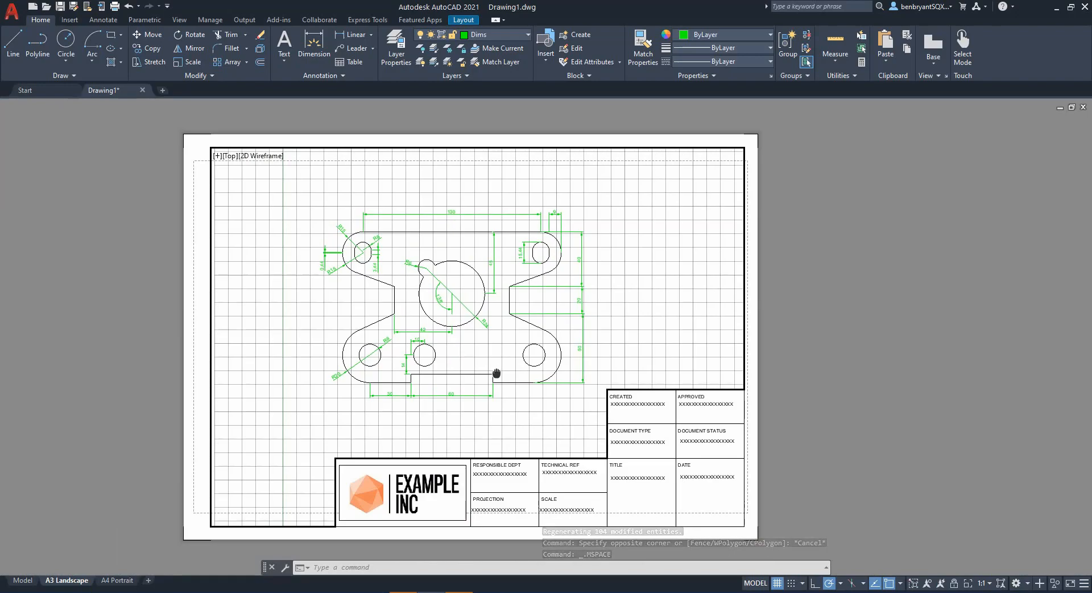
# Try the viewport at 2:1 scale, then return it to 1:1.
pyautogui.click(983, 583)
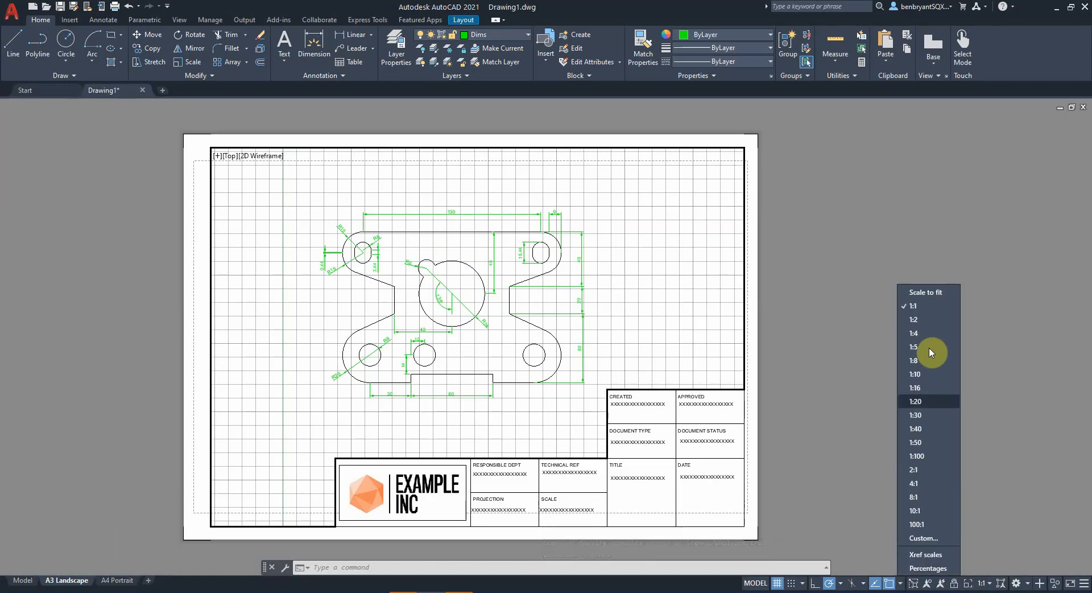
pyautogui.click(943, 443)
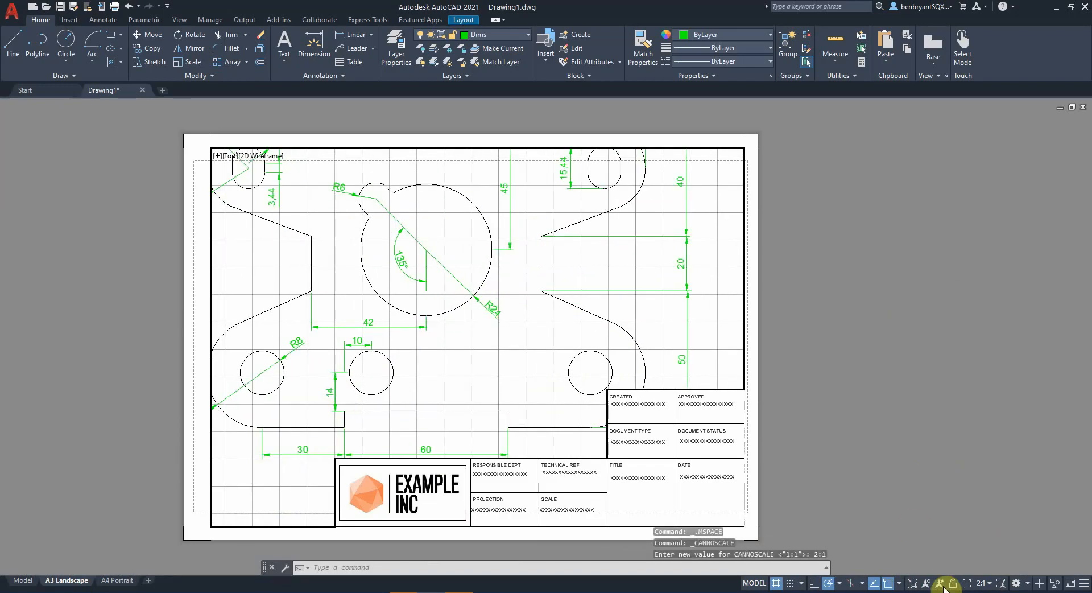
pyautogui.click(990, 586)
pyautogui.click(930, 329)
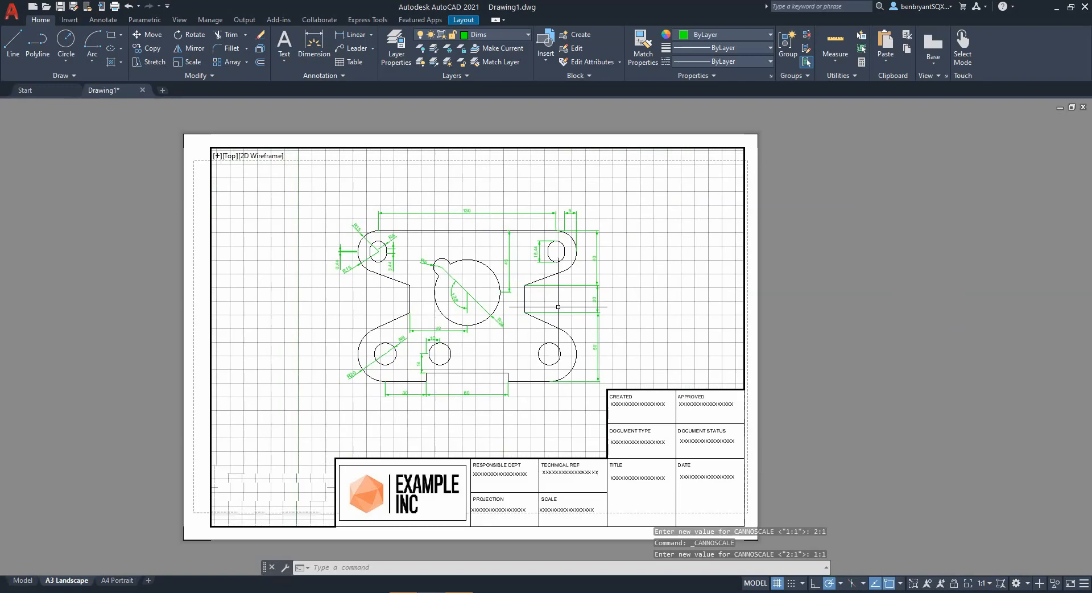
# Export the current layout to the Desktop as a PDF named Sheet Metal Part.
pyautogui.click(246, 25)
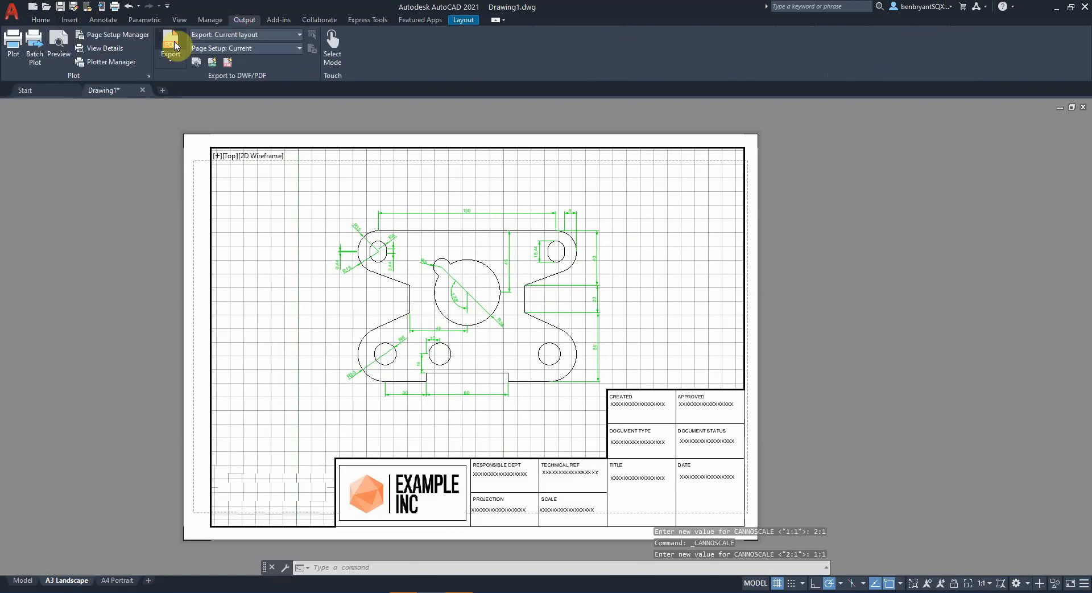
pyautogui.click(174, 43)
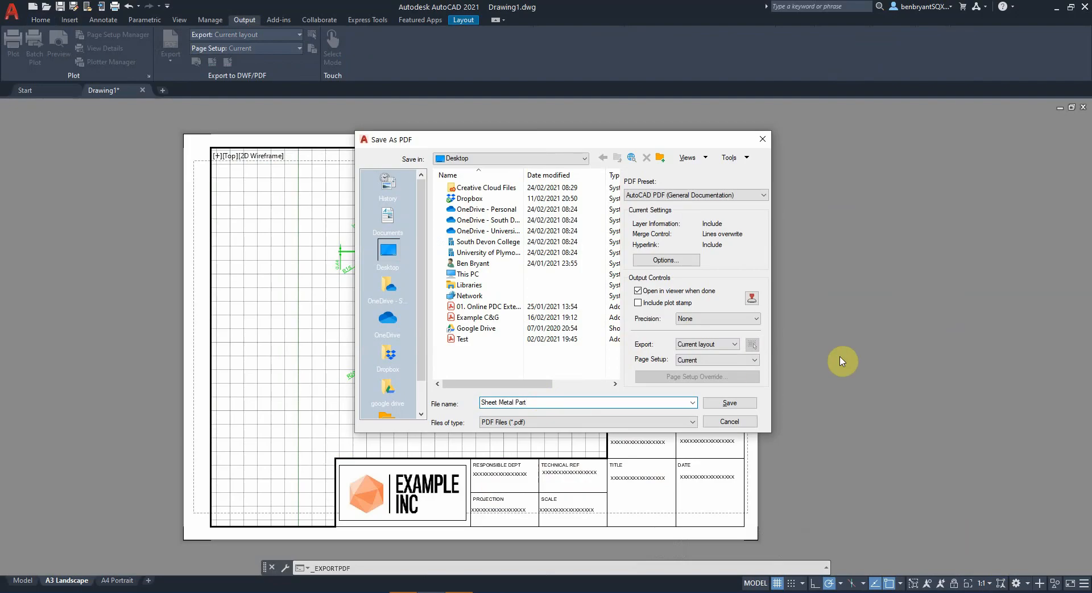
pyautogui.click(731, 402)
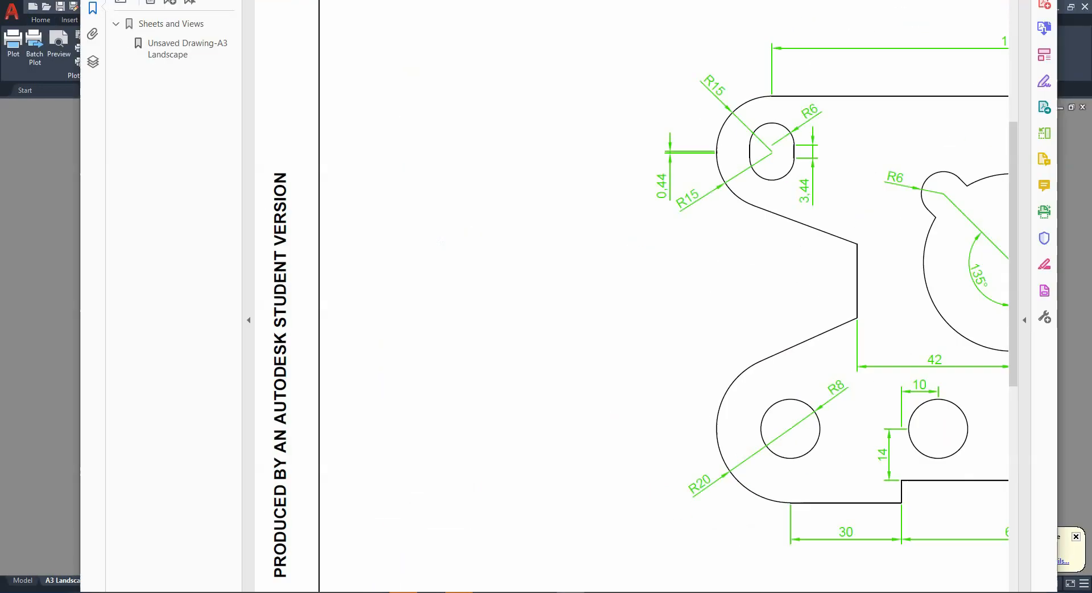
# Examine the dimensioned plate in the exported PDF in Adobe Acrobat at 125% and close the file.
pyautogui.moveTo(574, 0); pyautogui.dragTo(461, 49)
pyautogui.doubleClick(461, 48)
pyautogui.moveTo(615, 391)
pyautogui.mouseDown()
pyautogui.moveTo(309, 327)
pyautogui.moveTo(336, 336)
pyautogui.moveTo(331, 311)
pyautogui.mouseUp()
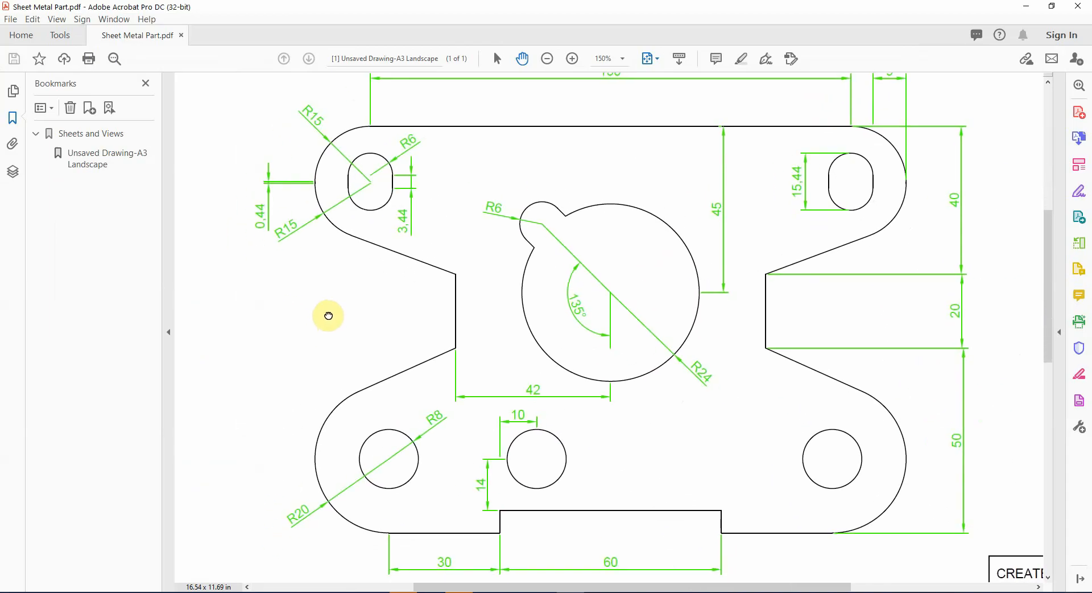
pyautogui.keyDown('ctrl'); pyautogui.scroll(-1, 331, 312); pyautogui.keyUp('ctrl')
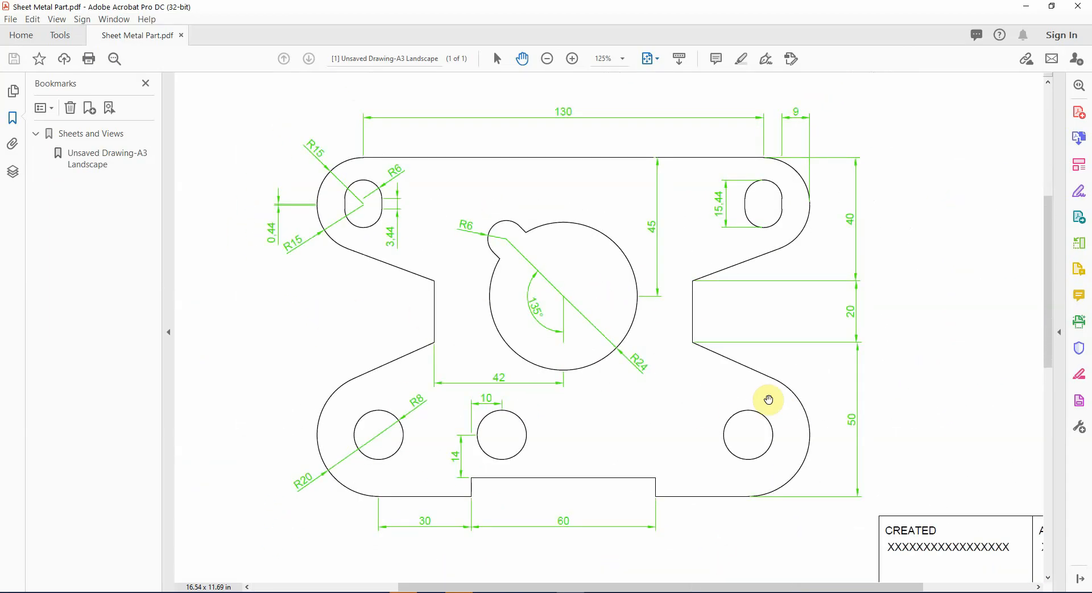
pyautogui.moveTo(682, 338)
pyautogui.mouseDown()
pyautogui.moveTo(680, 358)
pyautogui.moveTo(684, 344)
pyautogui.mouseUp()
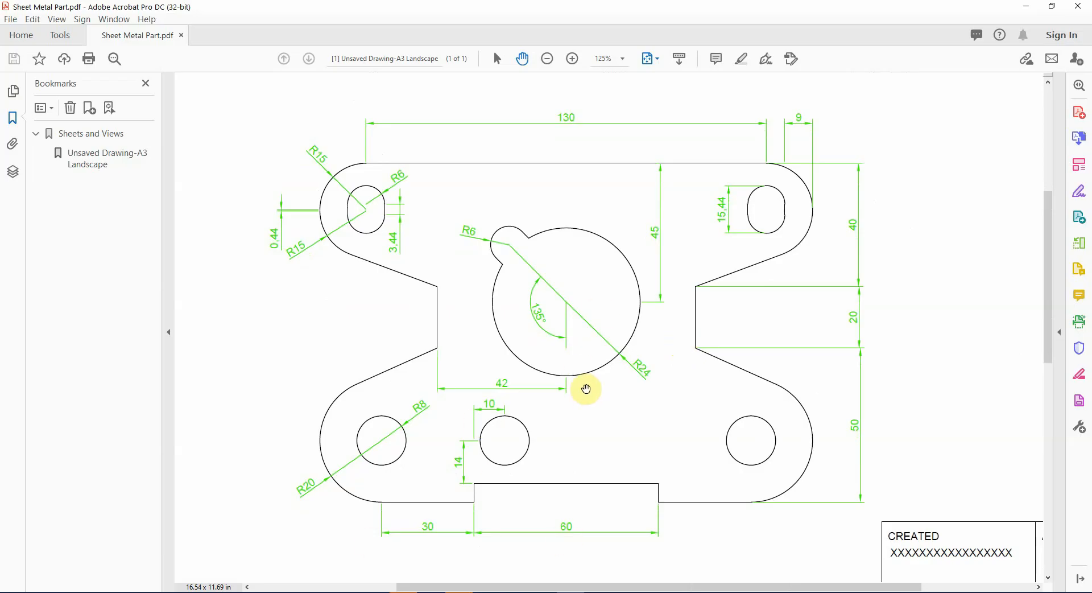
pyautogui.moveTo(389, 320); pyautogui.dragTo(389, 311)
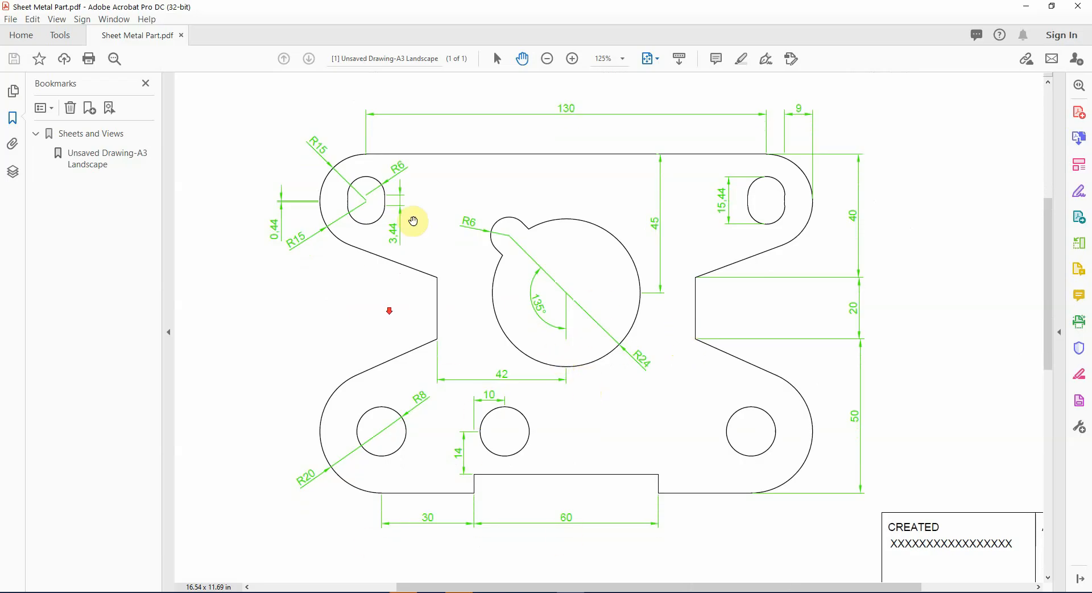
pyautogui.moveTo(500, 250)
pyautogui.mouseDown()
pyautogui.moveTo(494, 269)
pyautogui.moveTo(494, 255)
pyautogui.mouseUp()
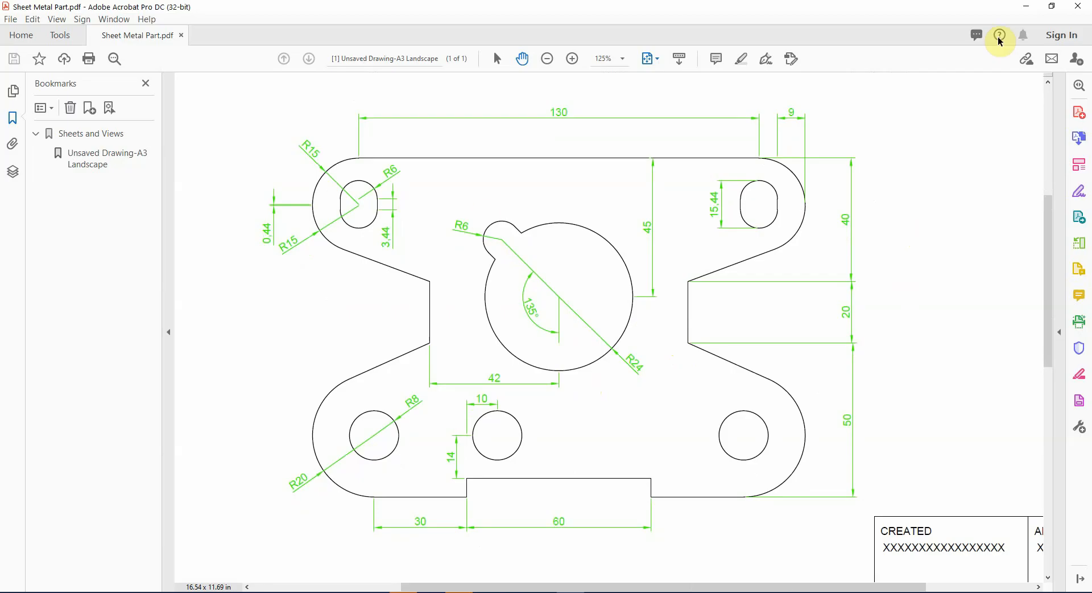
pyautogui.click(1076, 8)
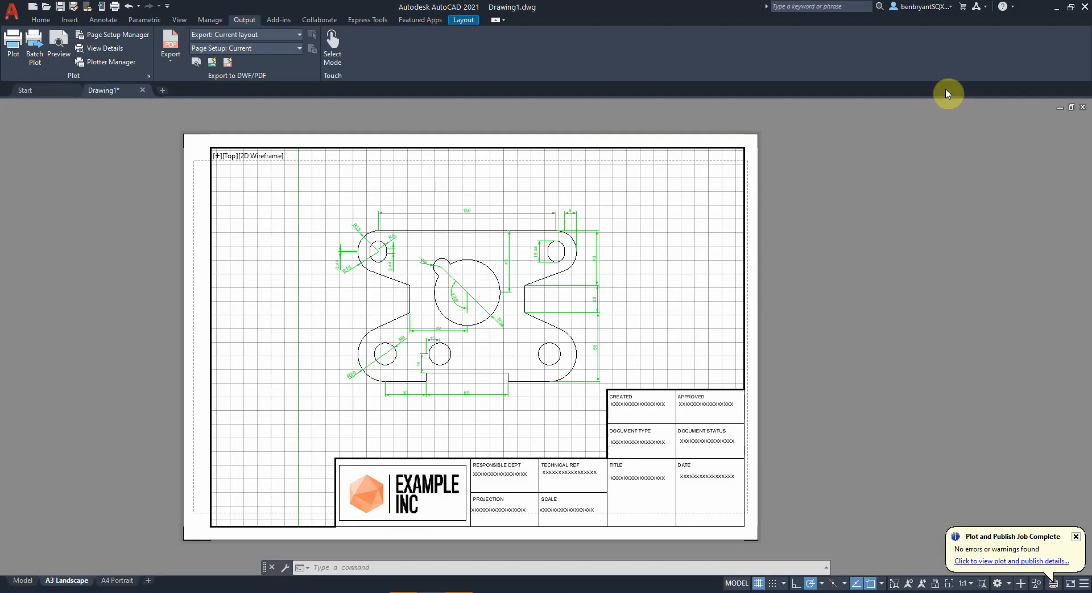